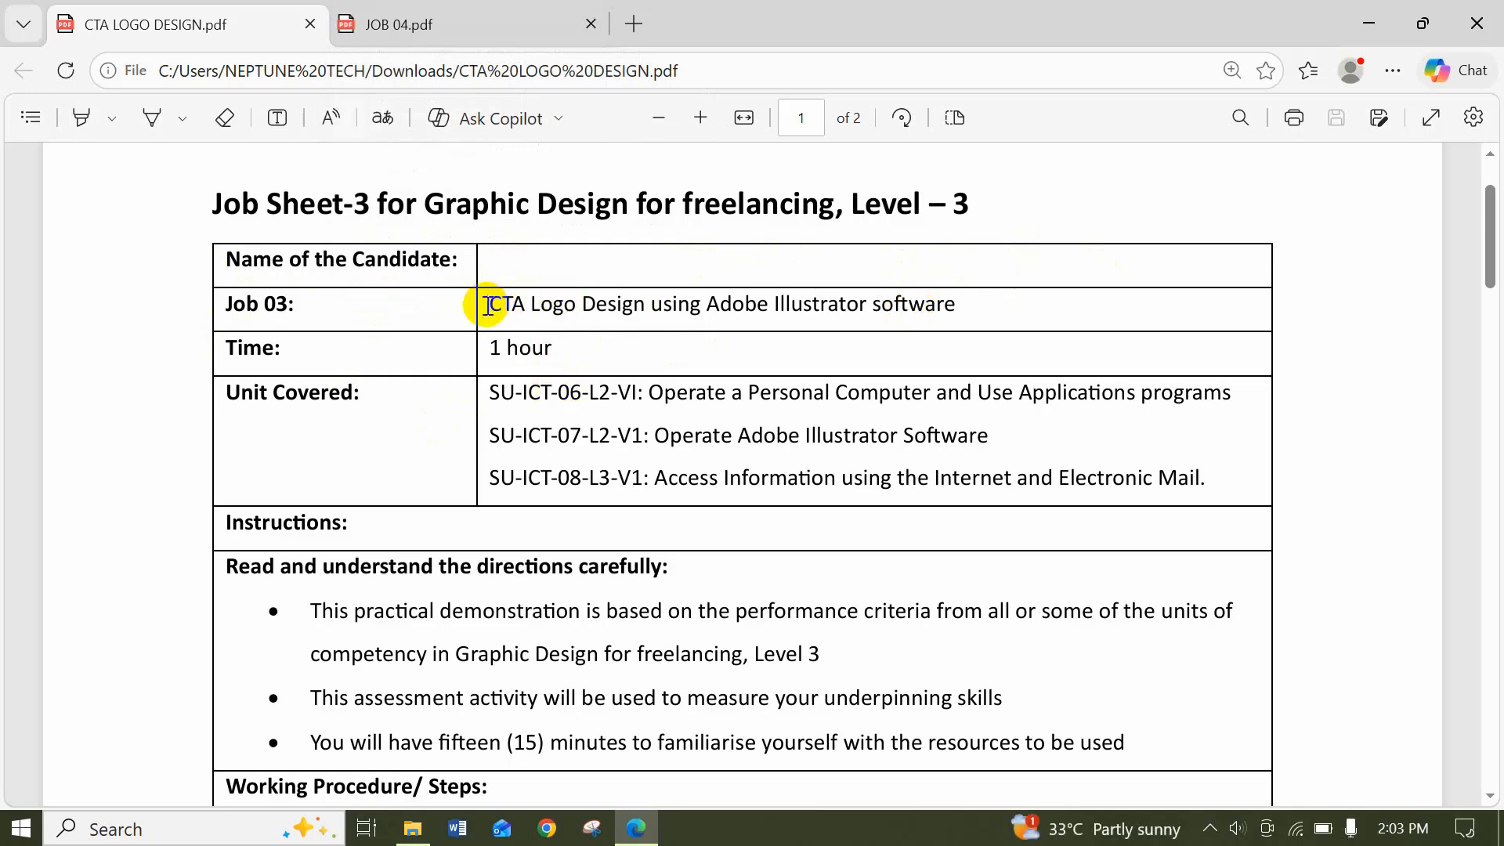
Read the Job 03 title, the instructions and the working procedure on the first page of the job sheet
left_click_drag(487, 306, 951, 306)
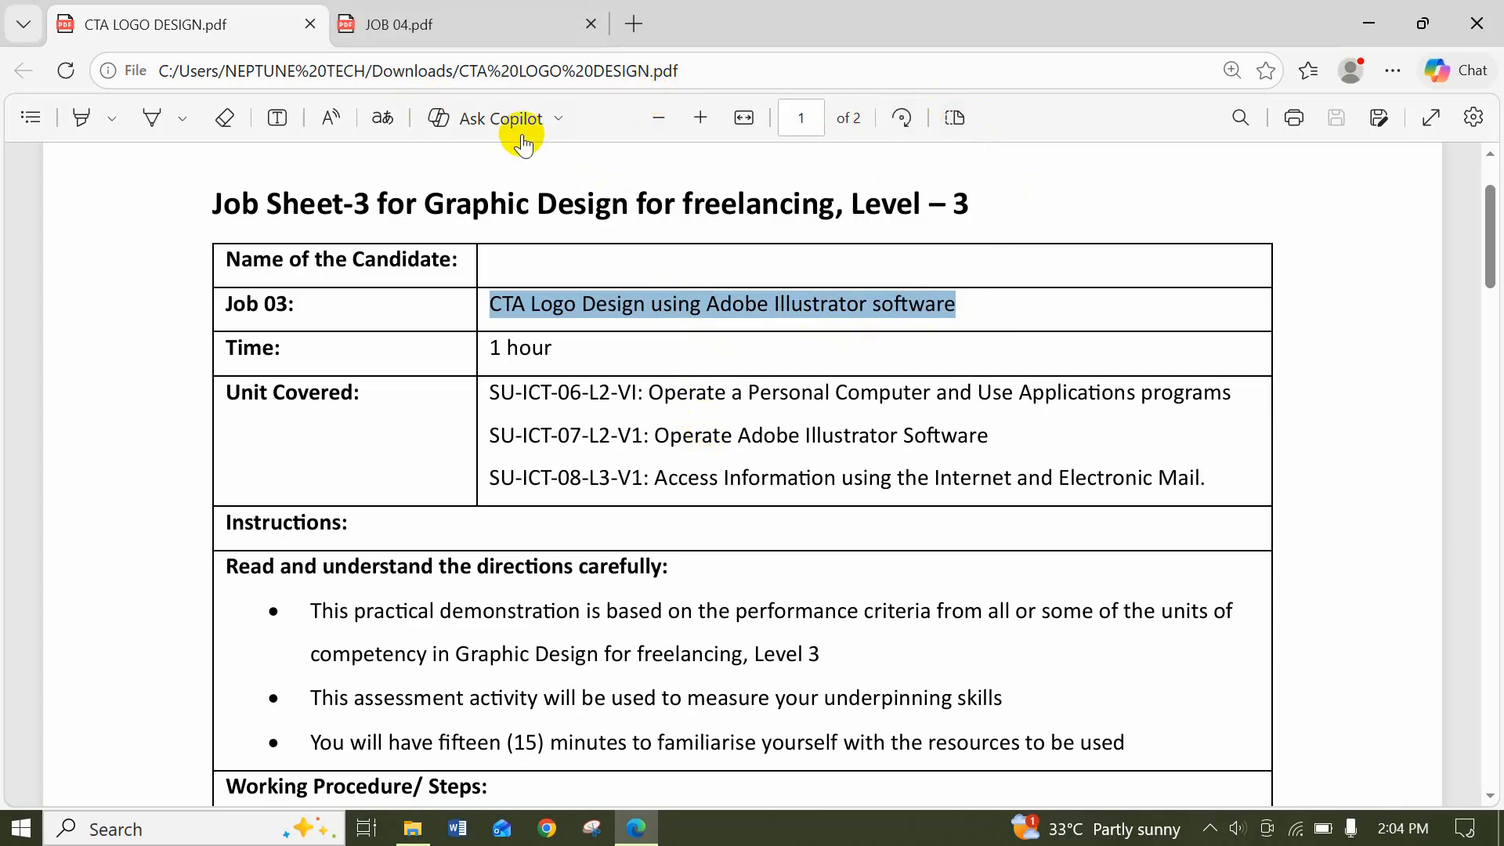
left_click_drag(491, 307, 695, 301)
left_click(697, 309)
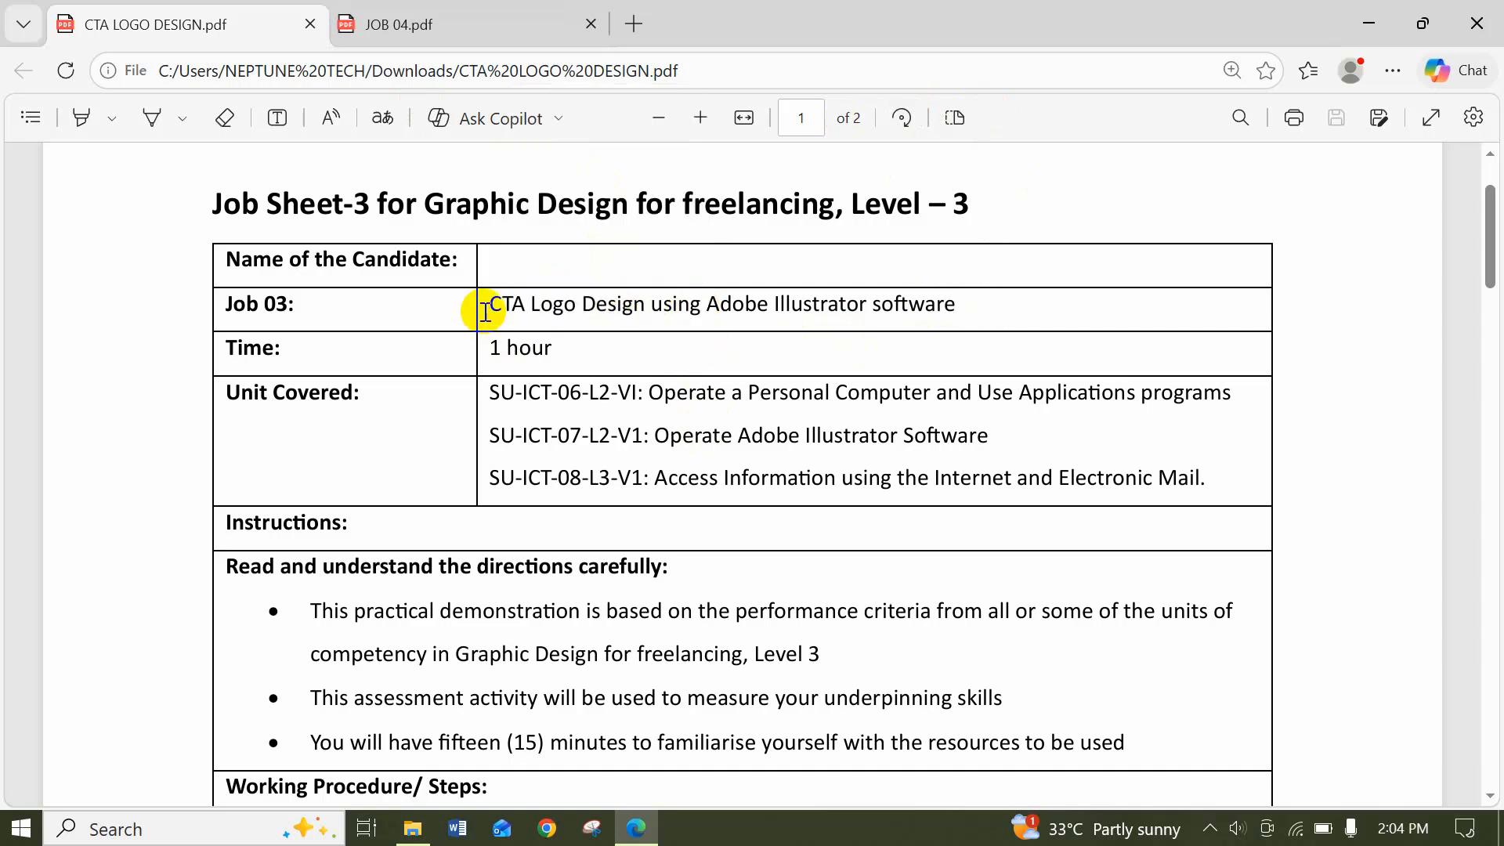
left_click_drag(490, 308, 569, 302)
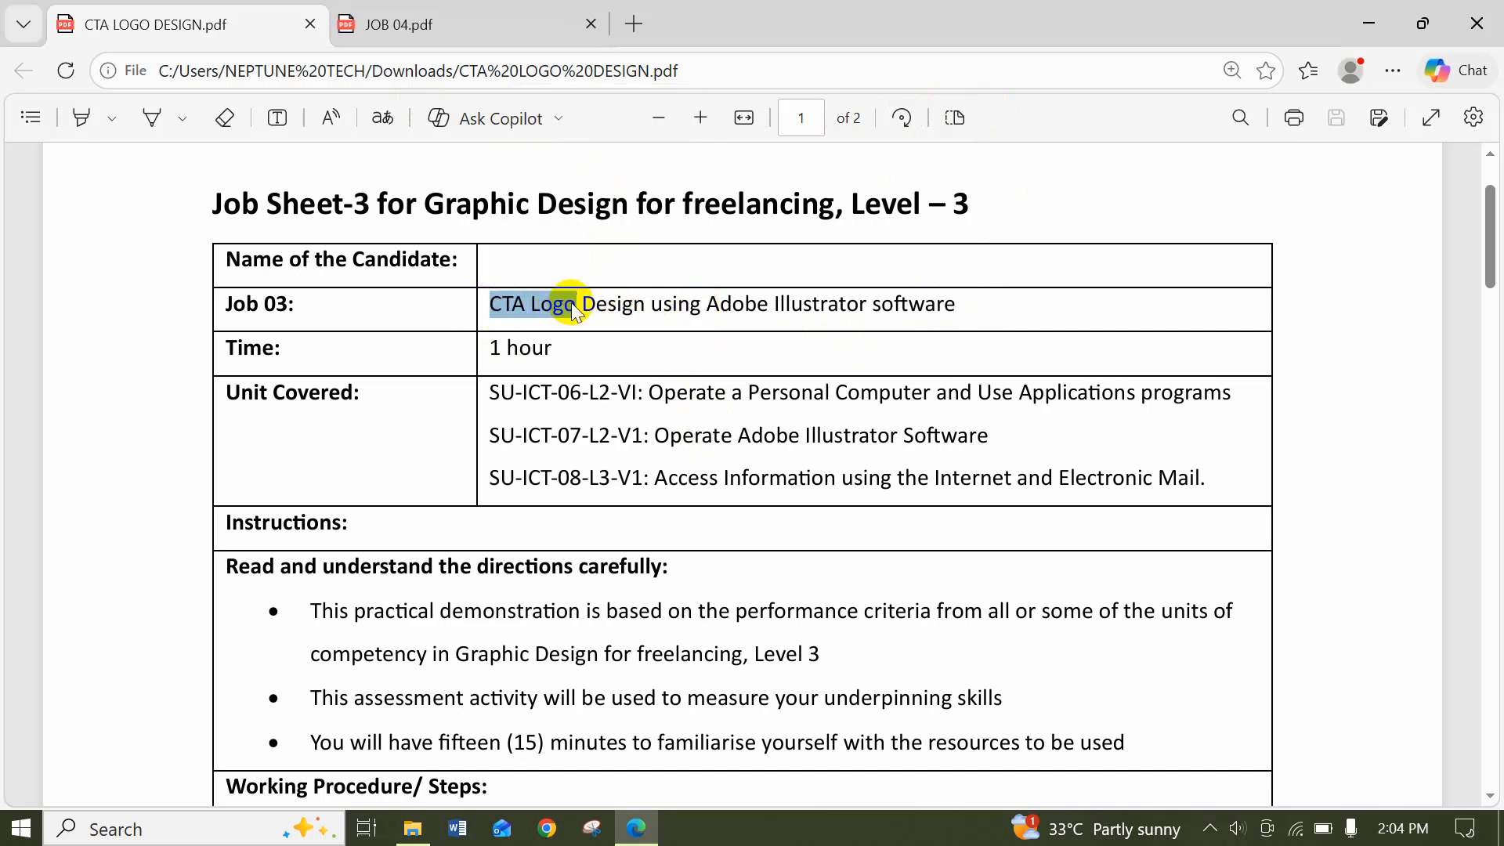
left_click(594, 357)
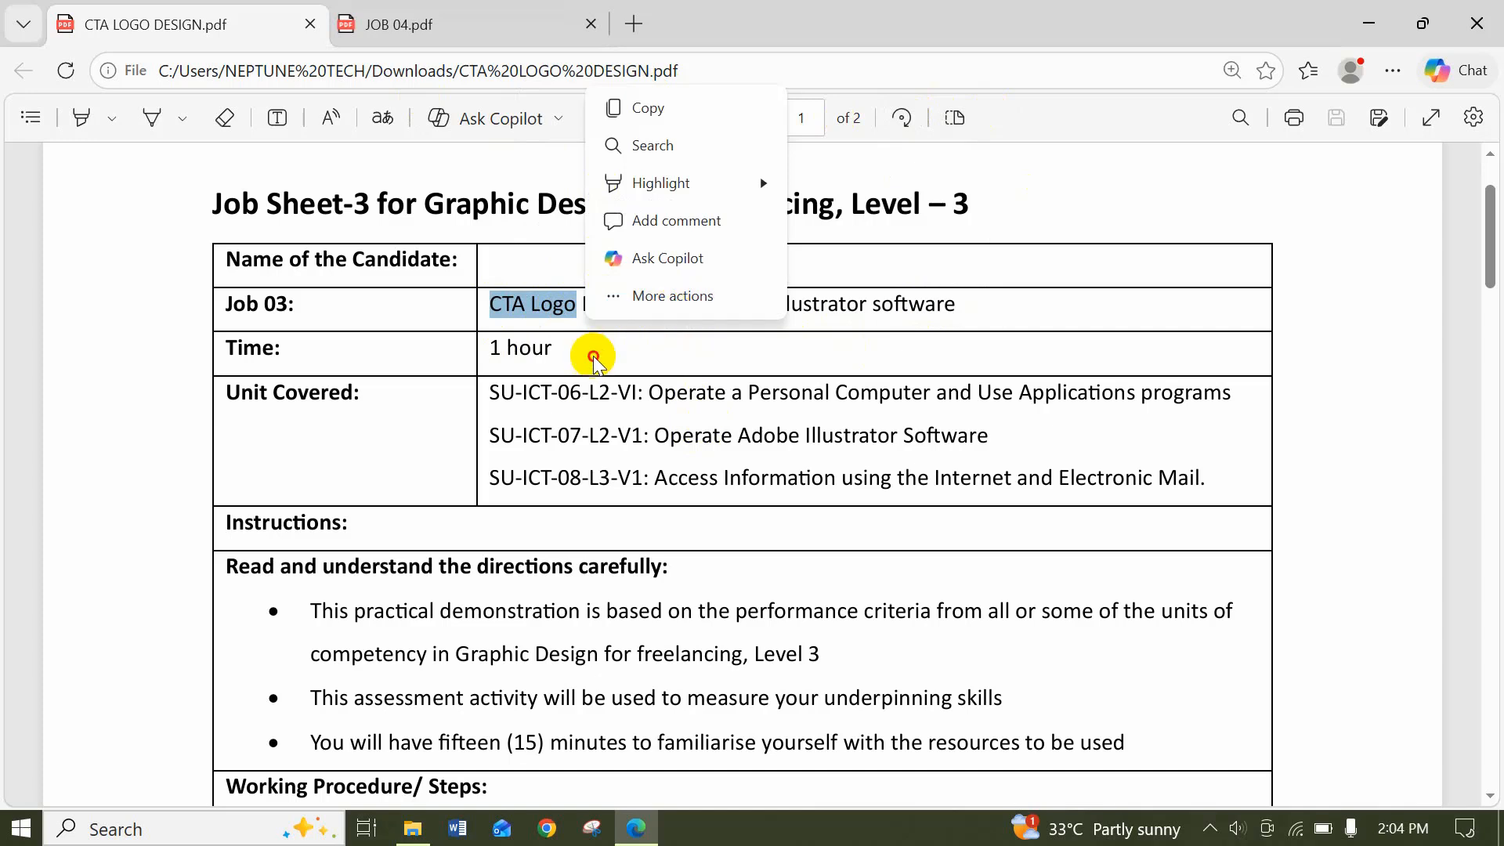
left_click_drag(490, 300, 645, 305)
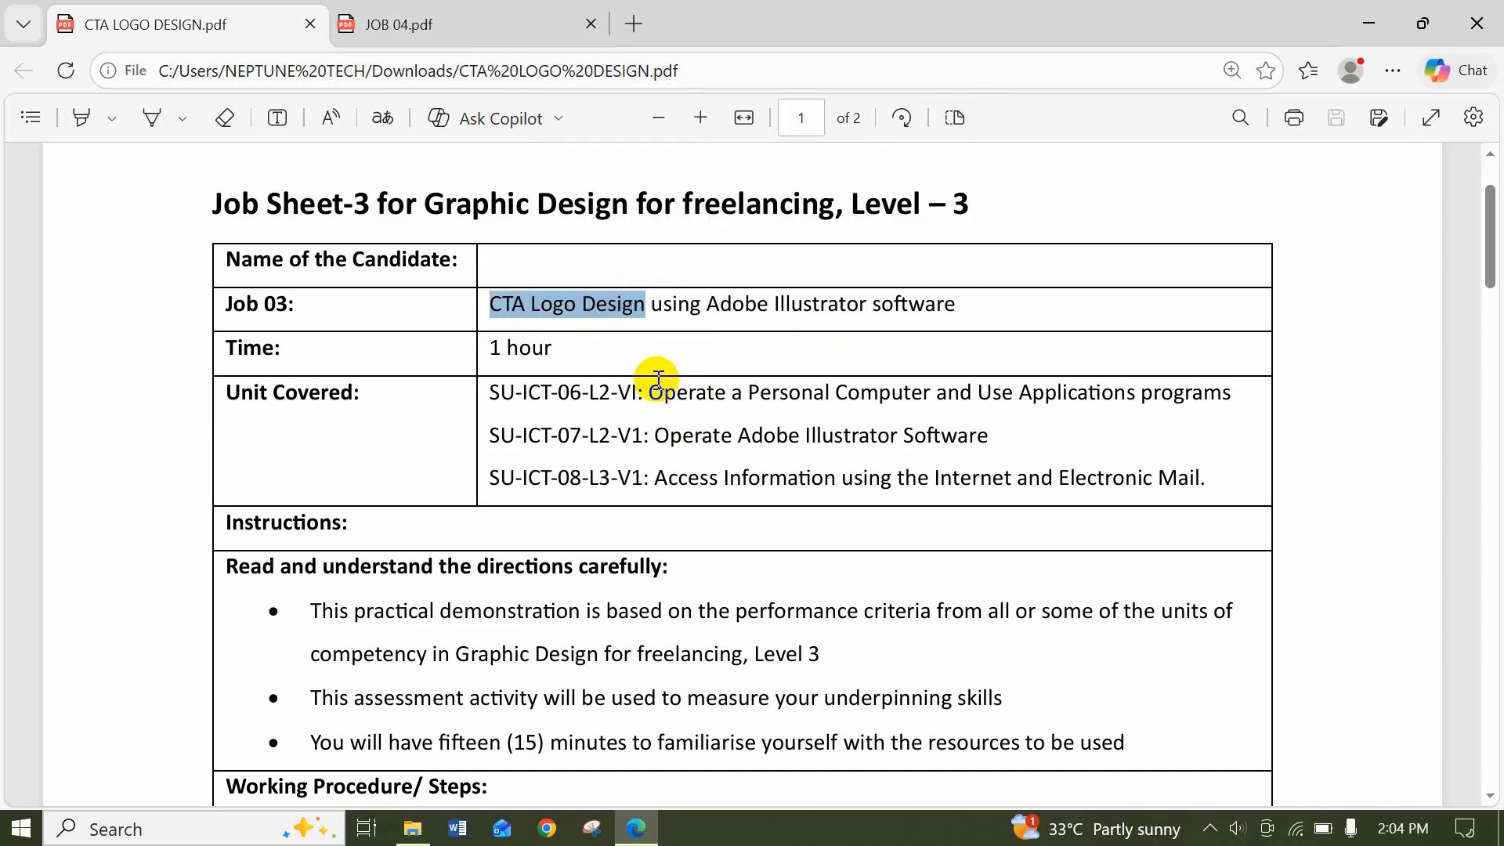
scroll(562, 370, "down", 2)
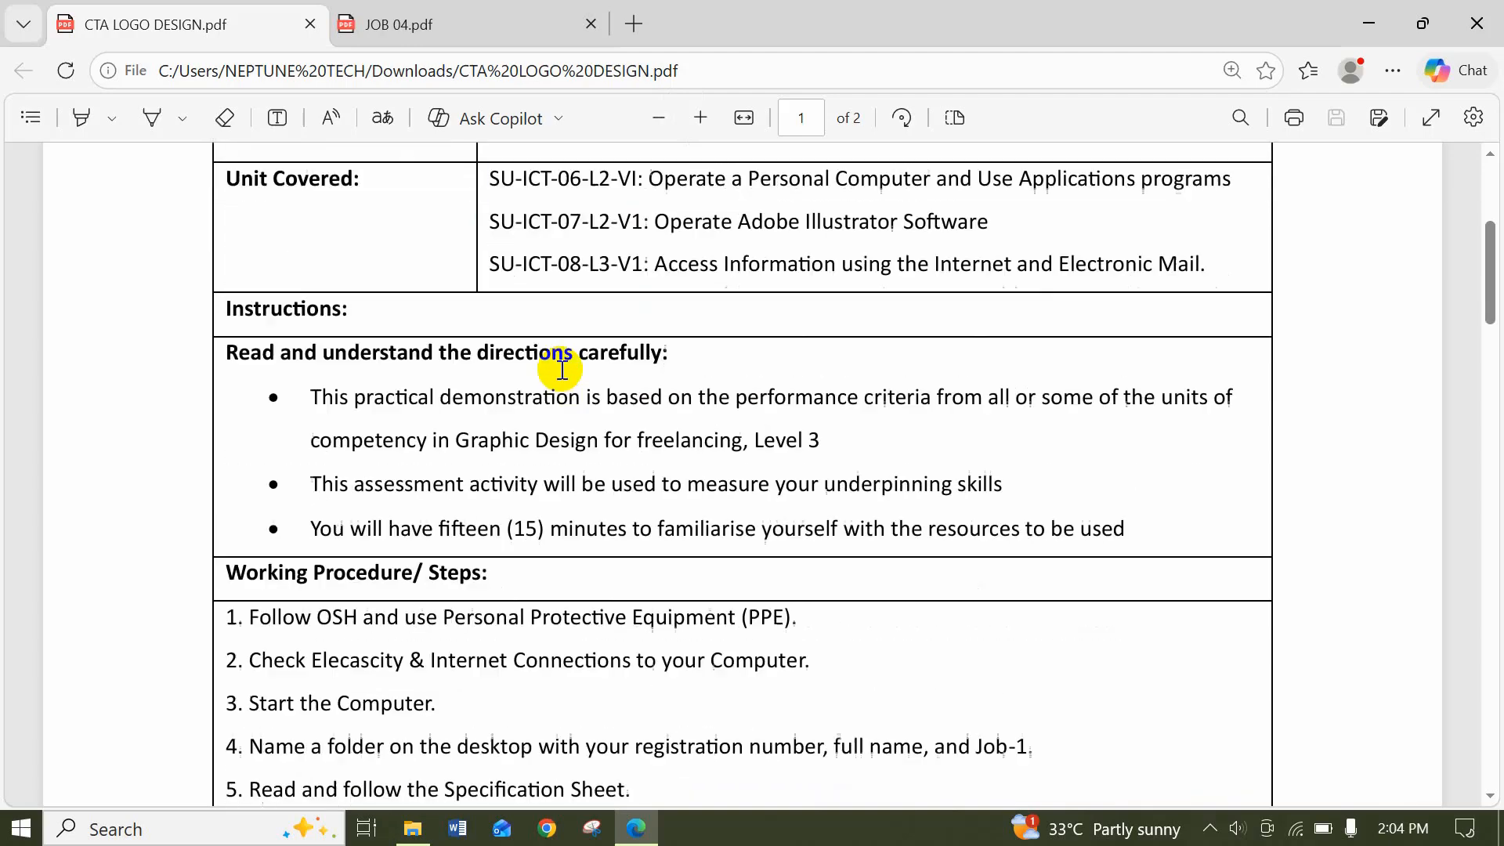
scroll(562, 371, "up", 2)
scroll(562, 371, "down", 6)
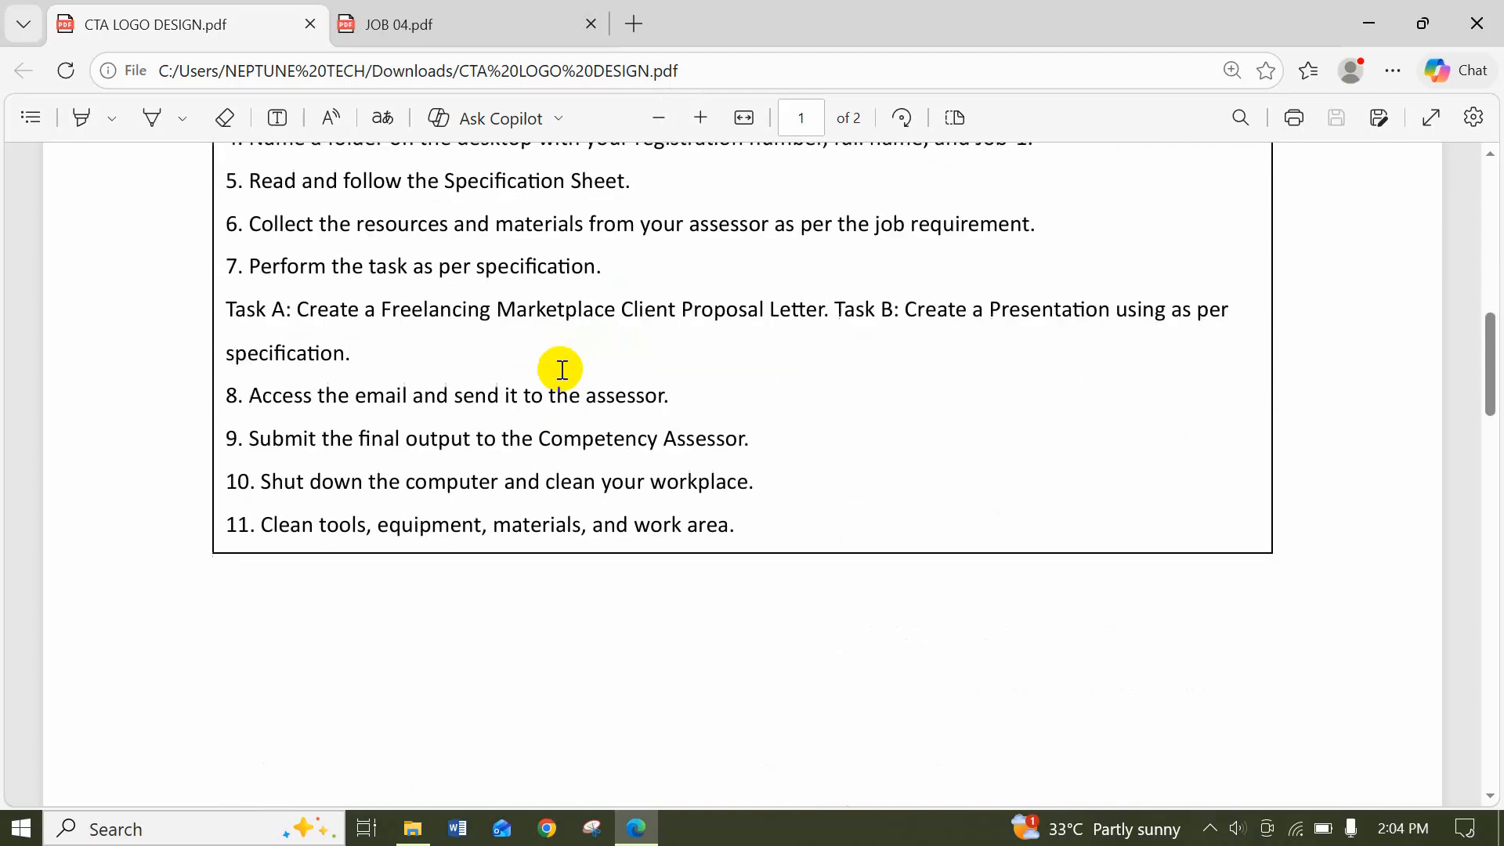
scroll(561, 370, "up", 1)
scroll(562, 370, "up", 1)
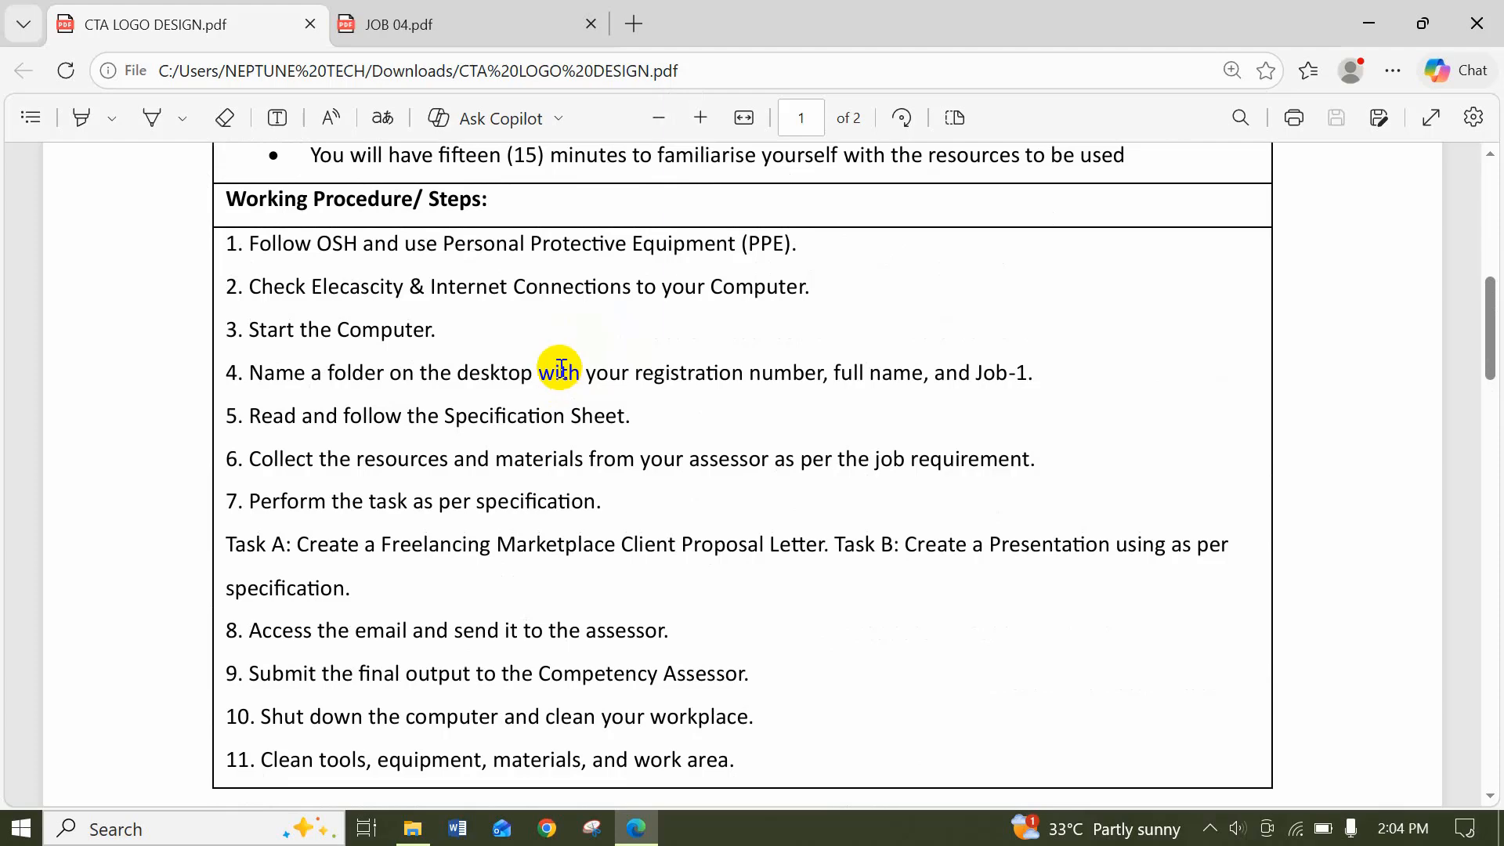
Review the client requirements, the Consistent Design brief and the reference logo on the second page
scroll(562, 368, "down", 8)
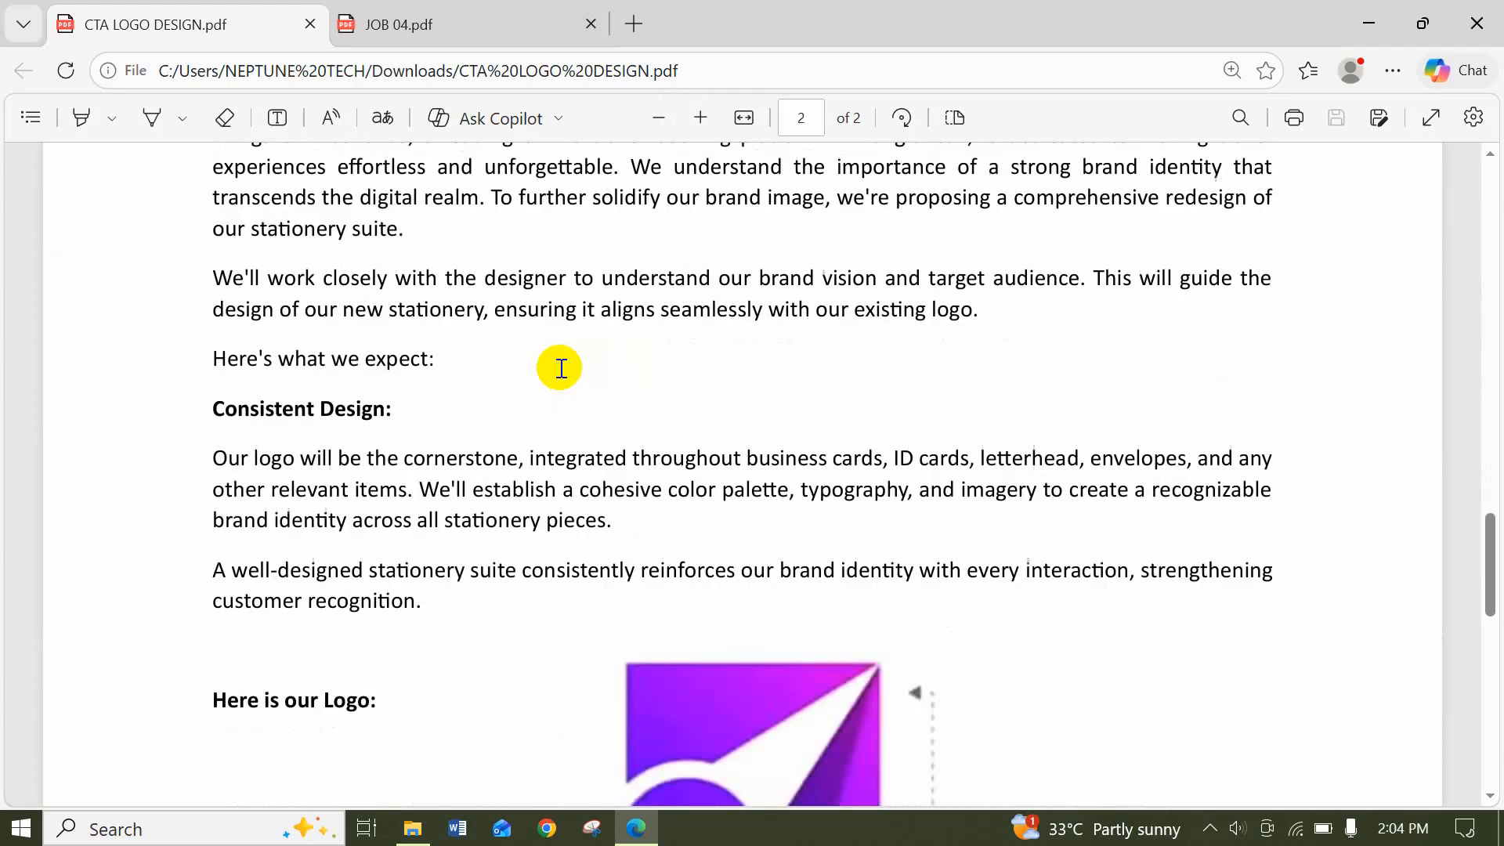
scroll(561, 368, "up", 2)
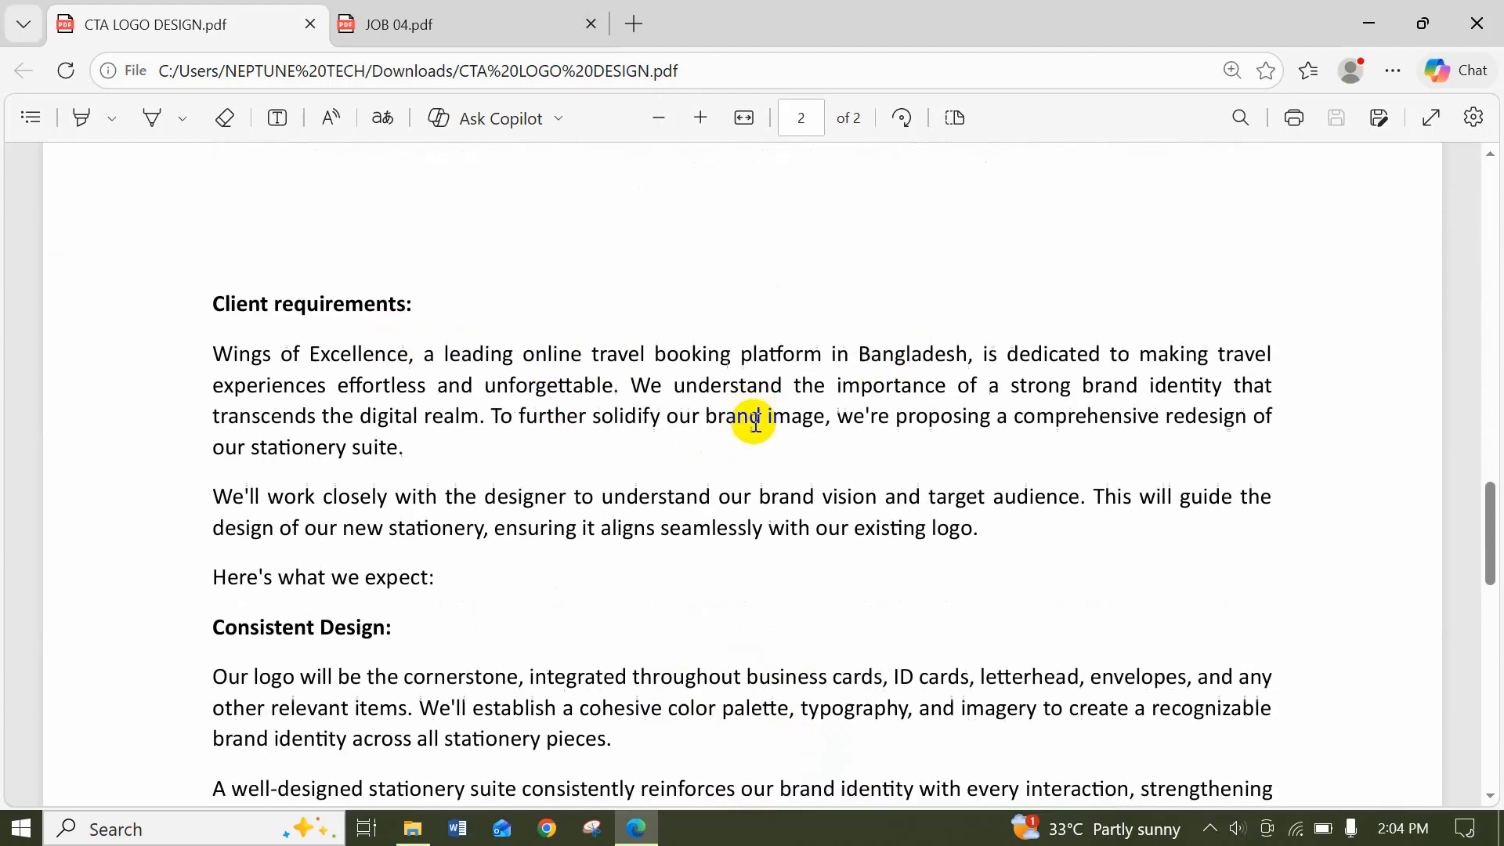
scroll(705, 442, "down", 1)
scroll(666, 425, "down", 3)
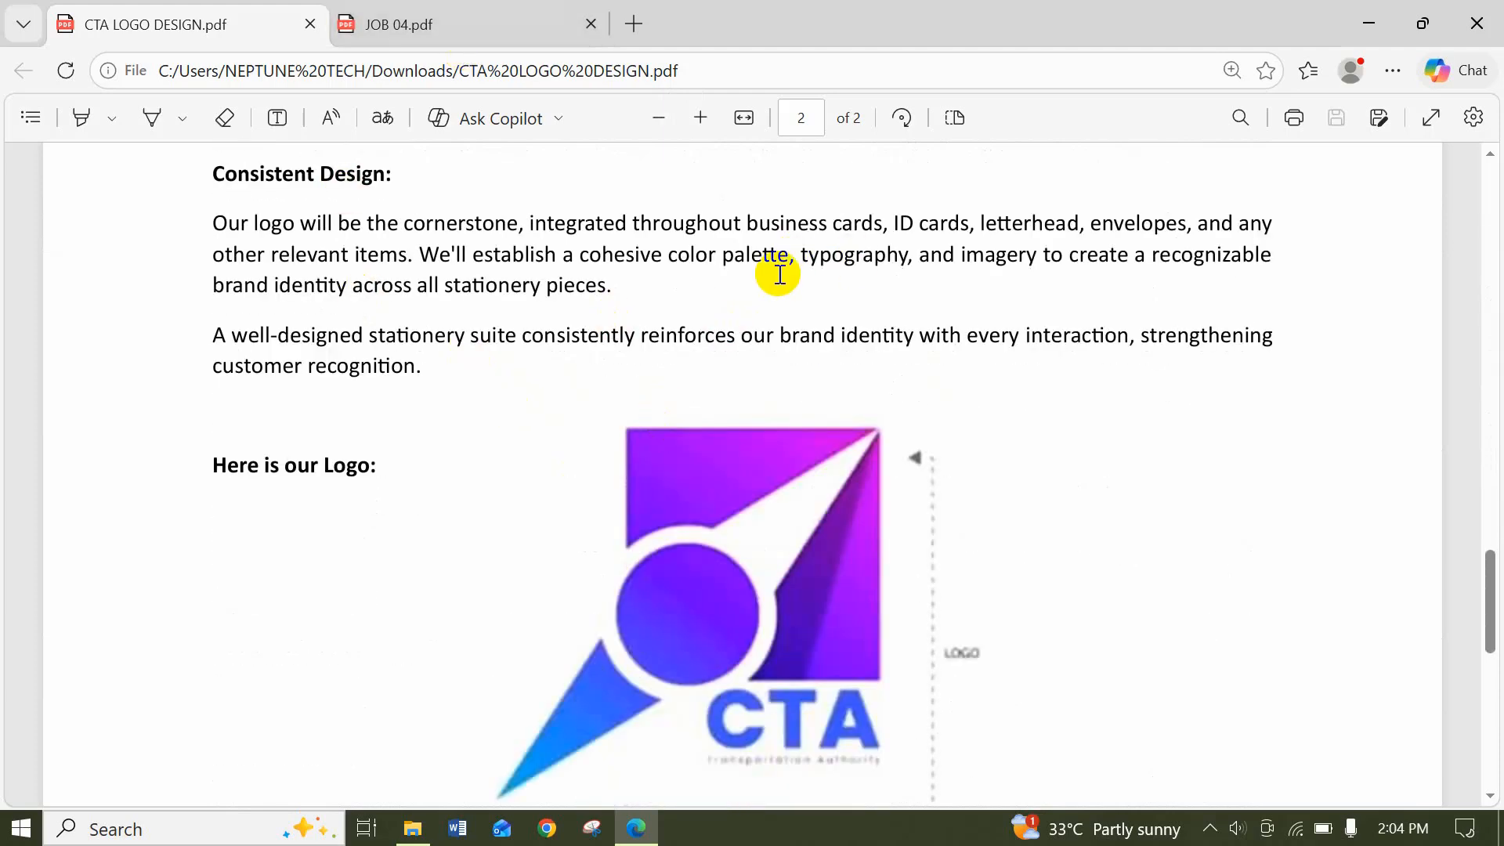
scroll(779, 274, "down", 1)
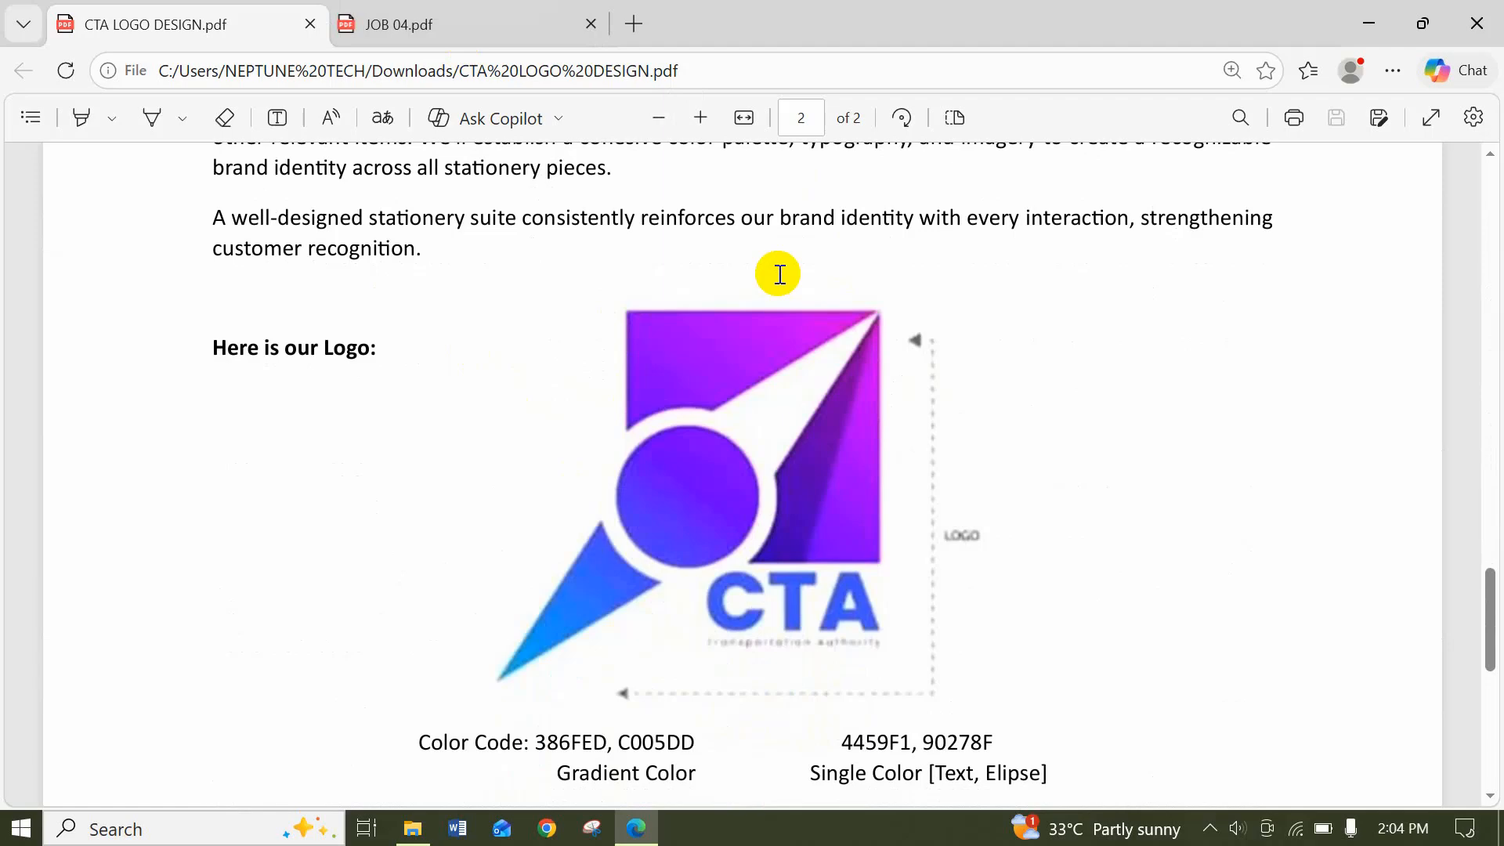
scroll(779, 274, "down", 2)
scroll(779, 274, "up", 1)
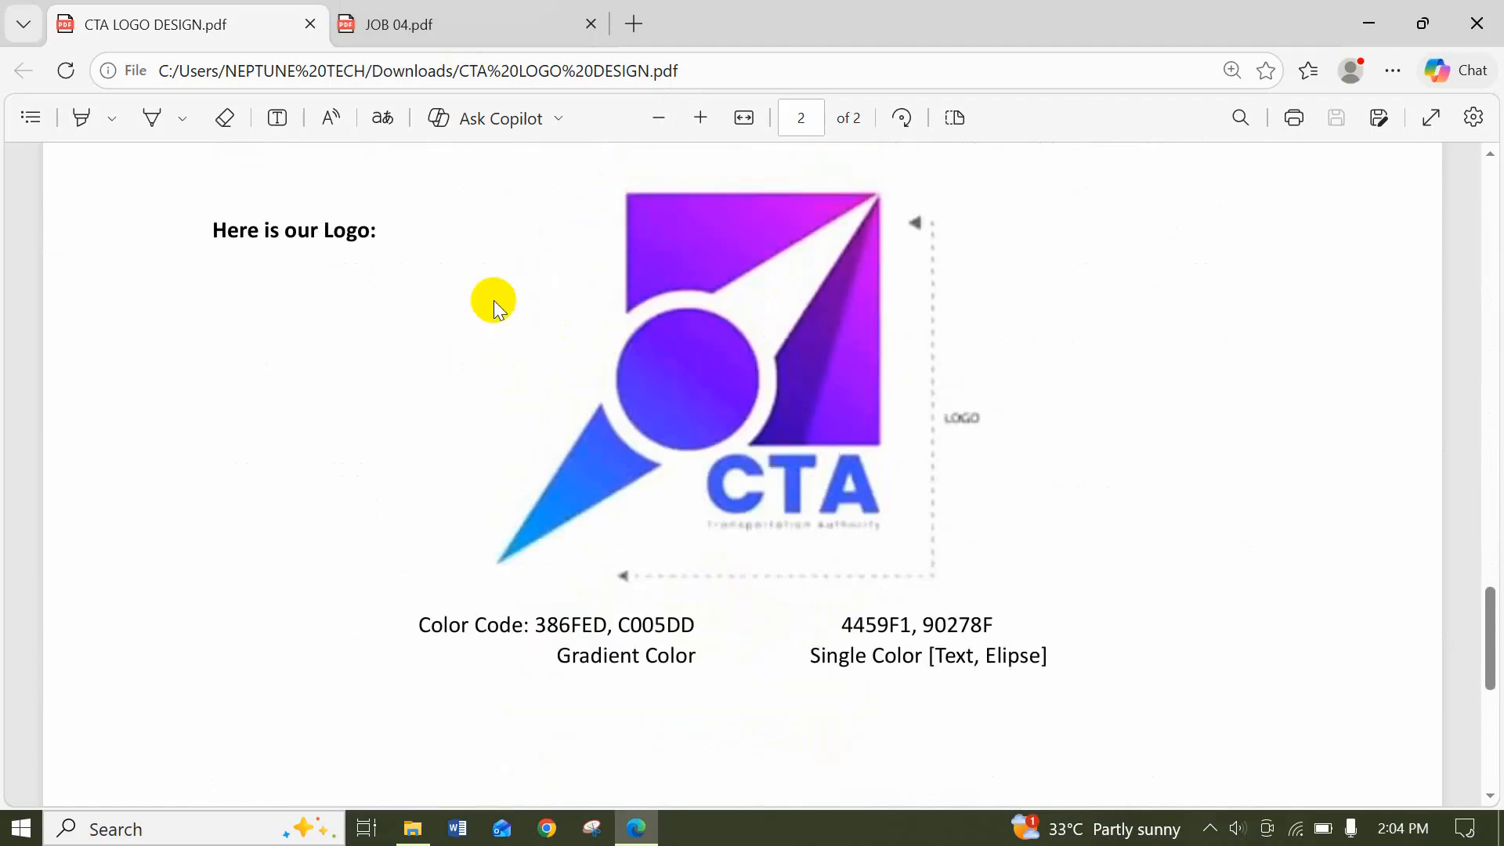
left_click(670, 246)
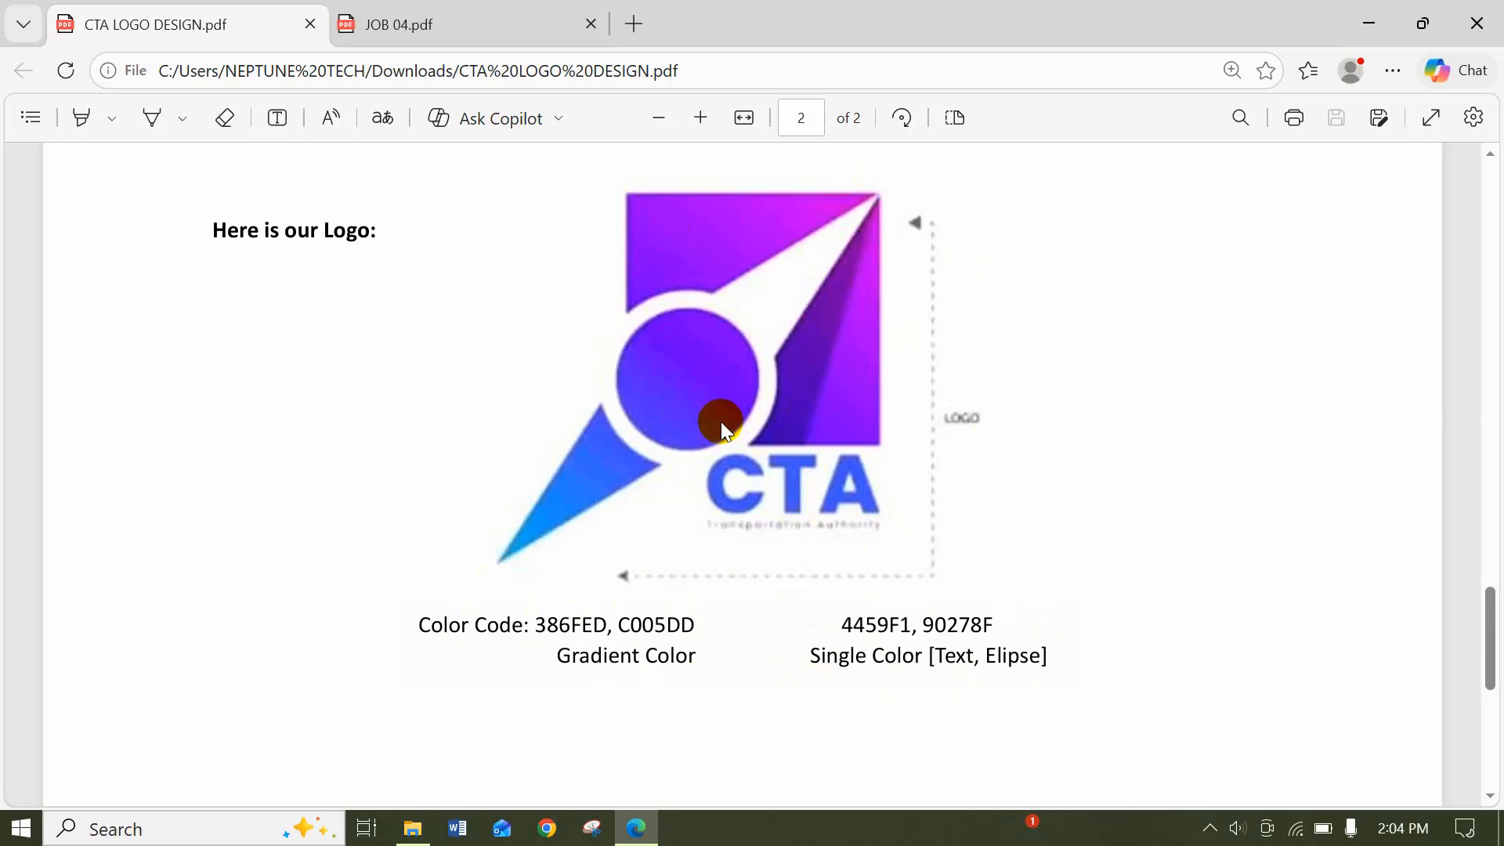
Examine the logo name, the slogan and the gradient color codes in the specification, comparing them with the reference logo
scroll(720, 421, "down", 5)
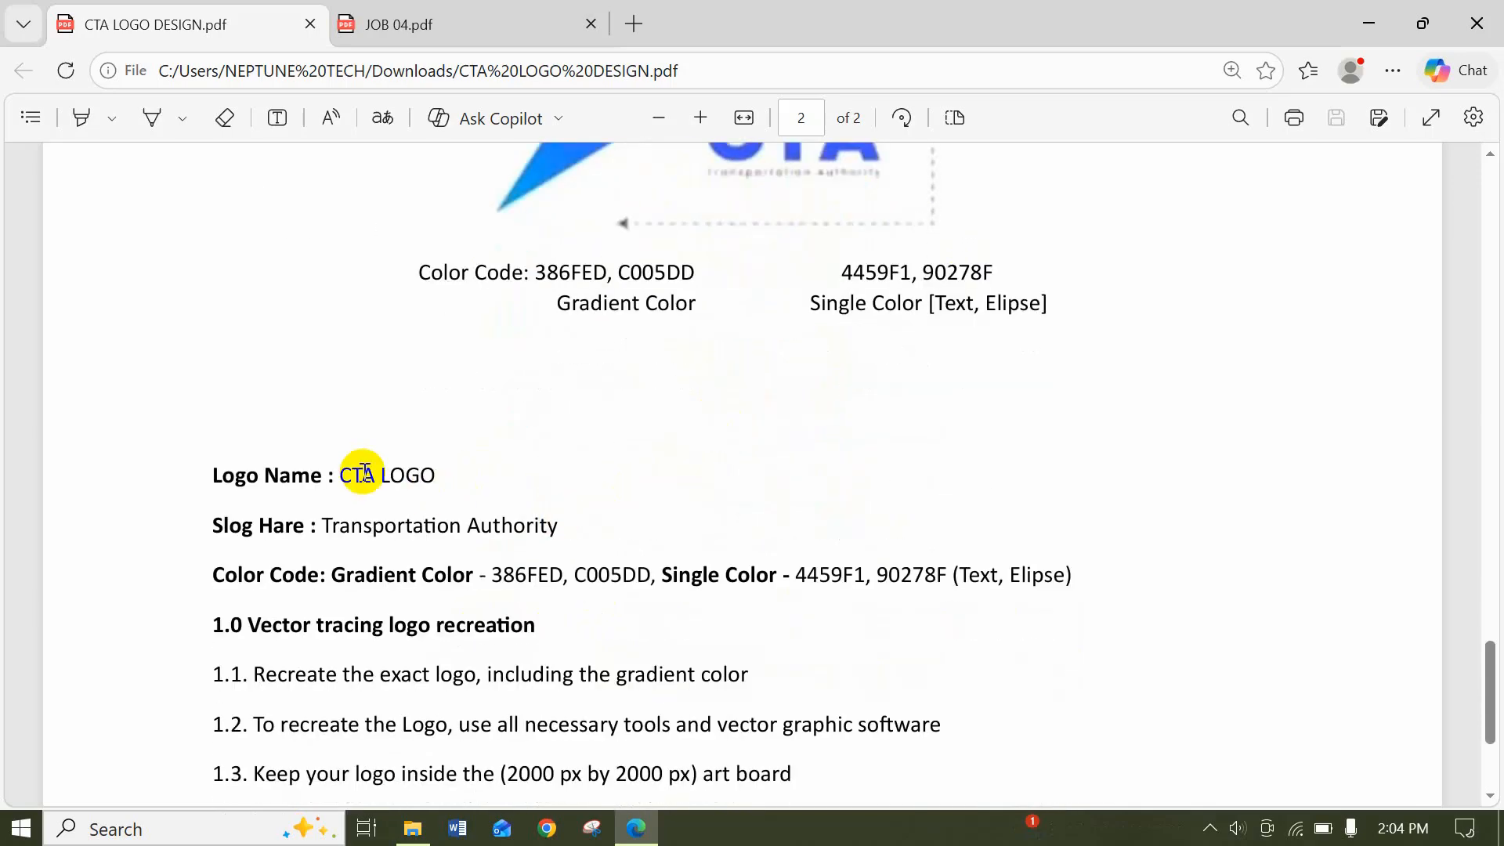
left_click_drag(349, 479, 443, 474)
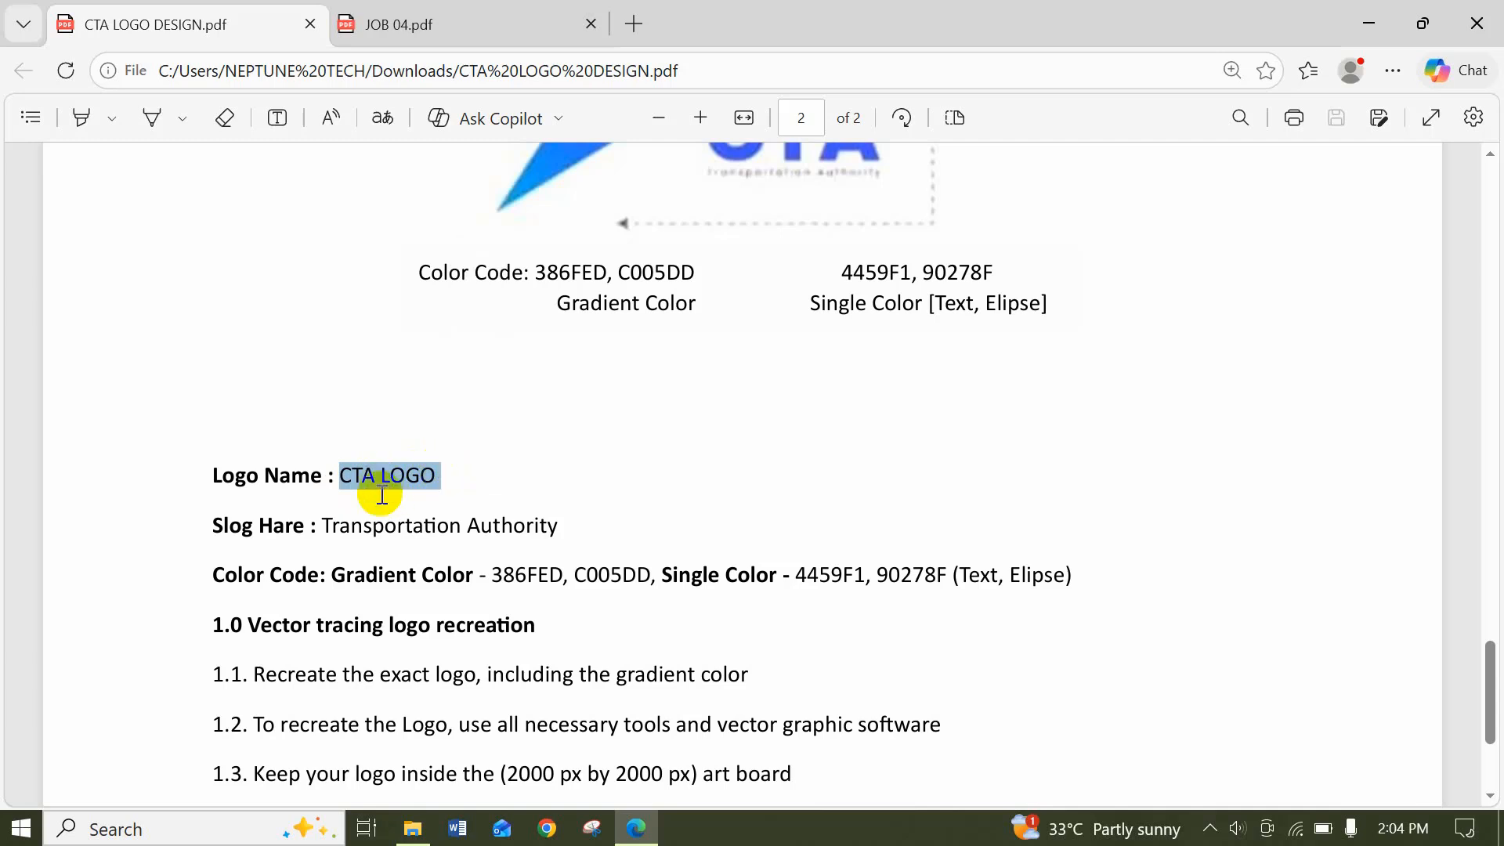
left_click(327, 525)
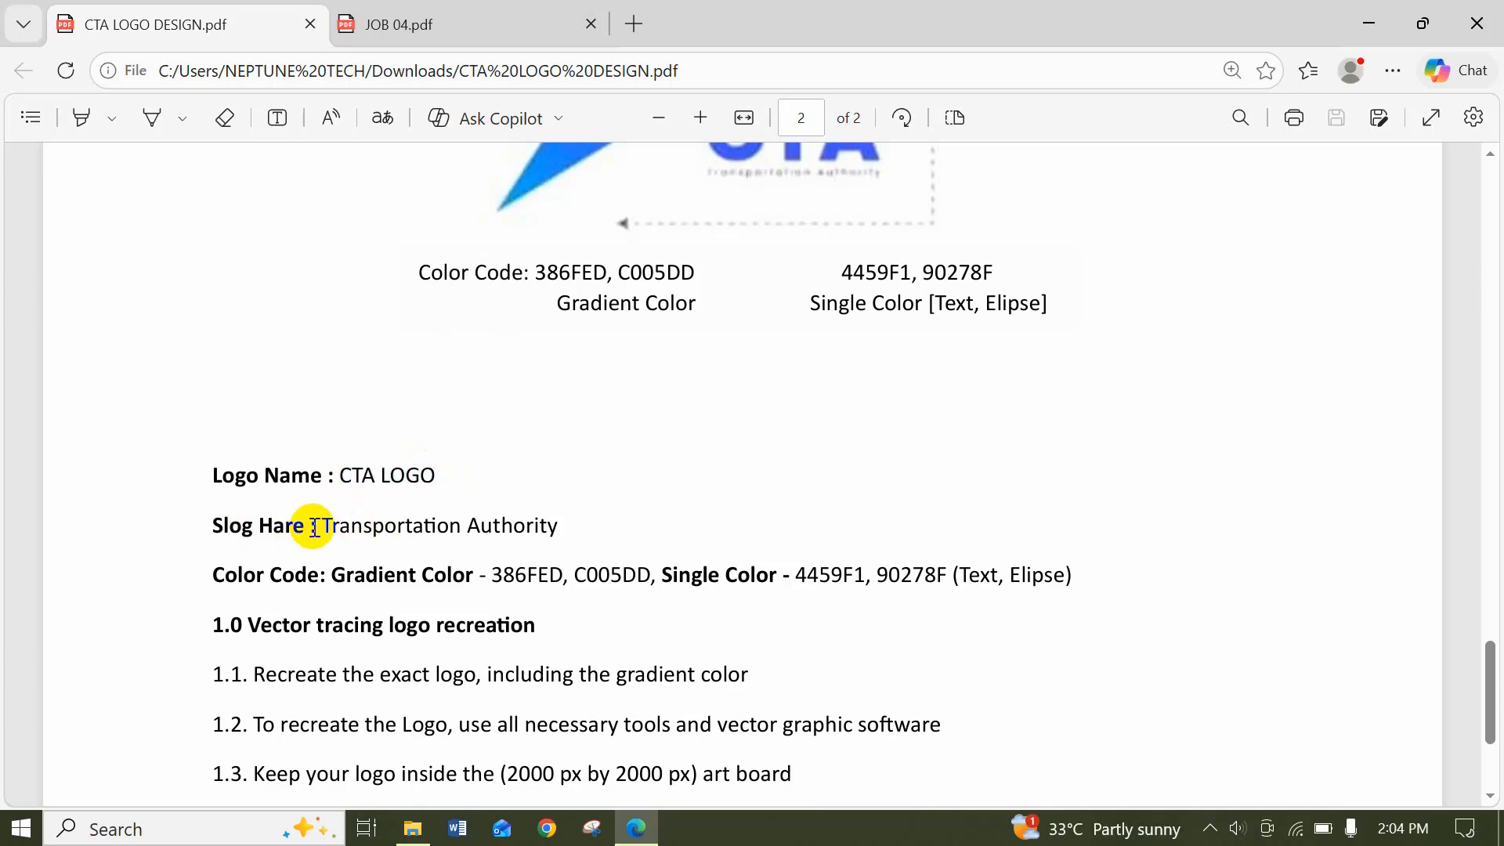
left_click_drag(330, 525, 574, 523)
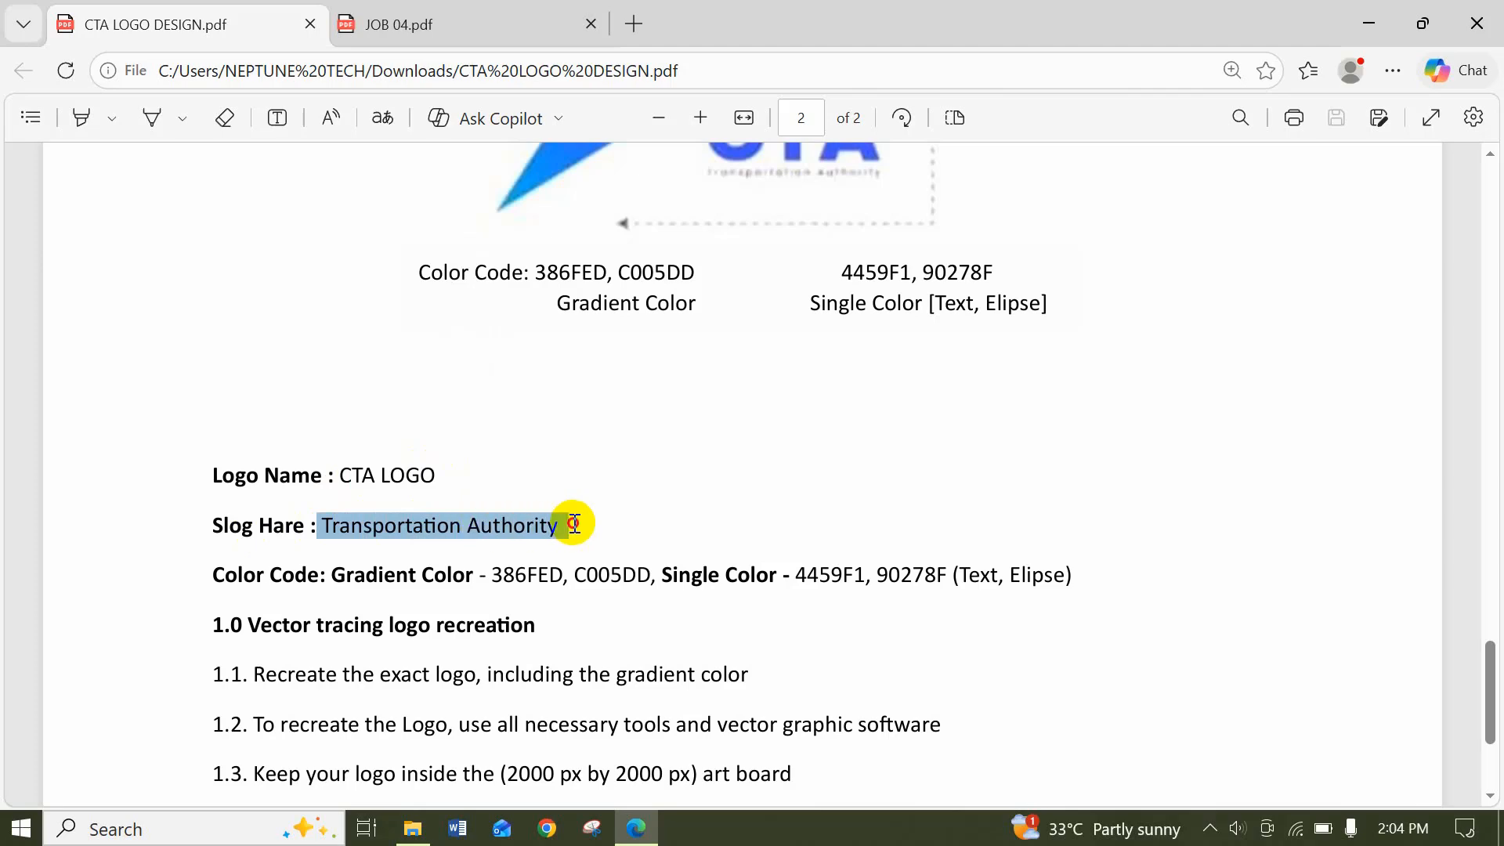
scroll(883, 468, "up", 5)
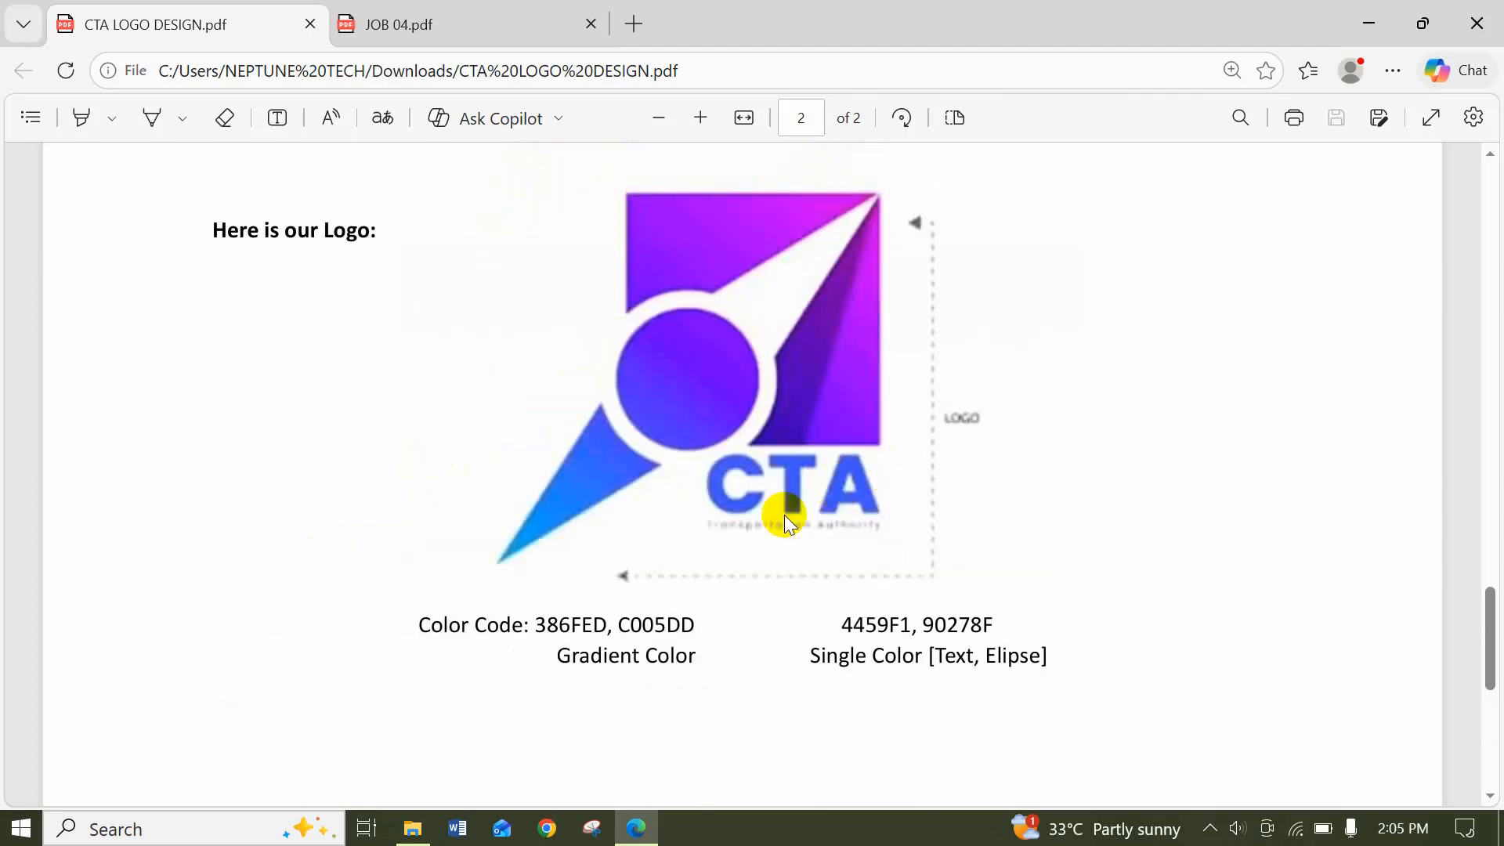
scroll(882, 520, "down", 5)
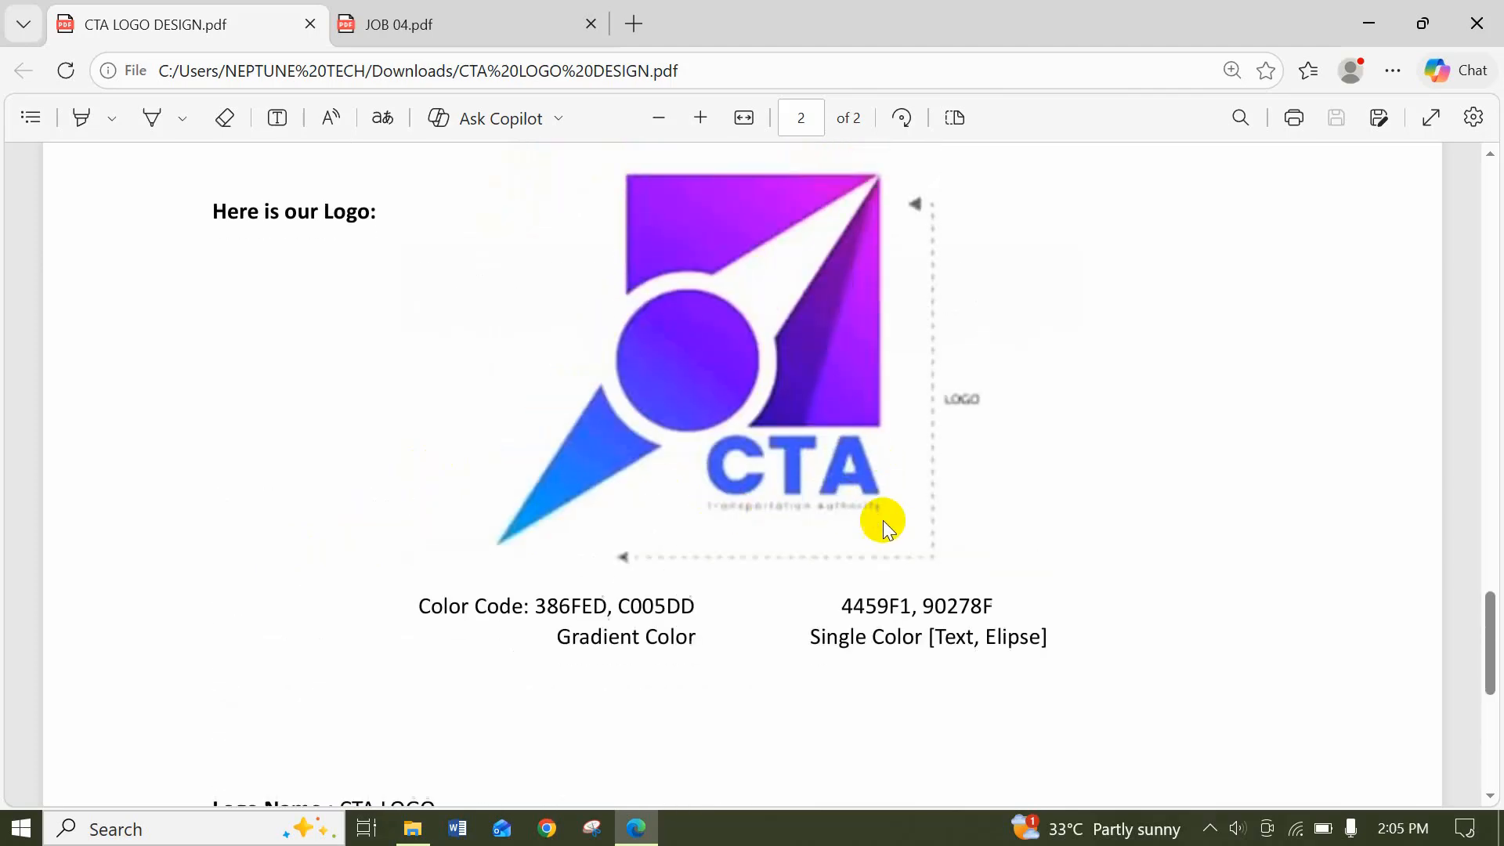
scroll(639, 505, "up", 3)
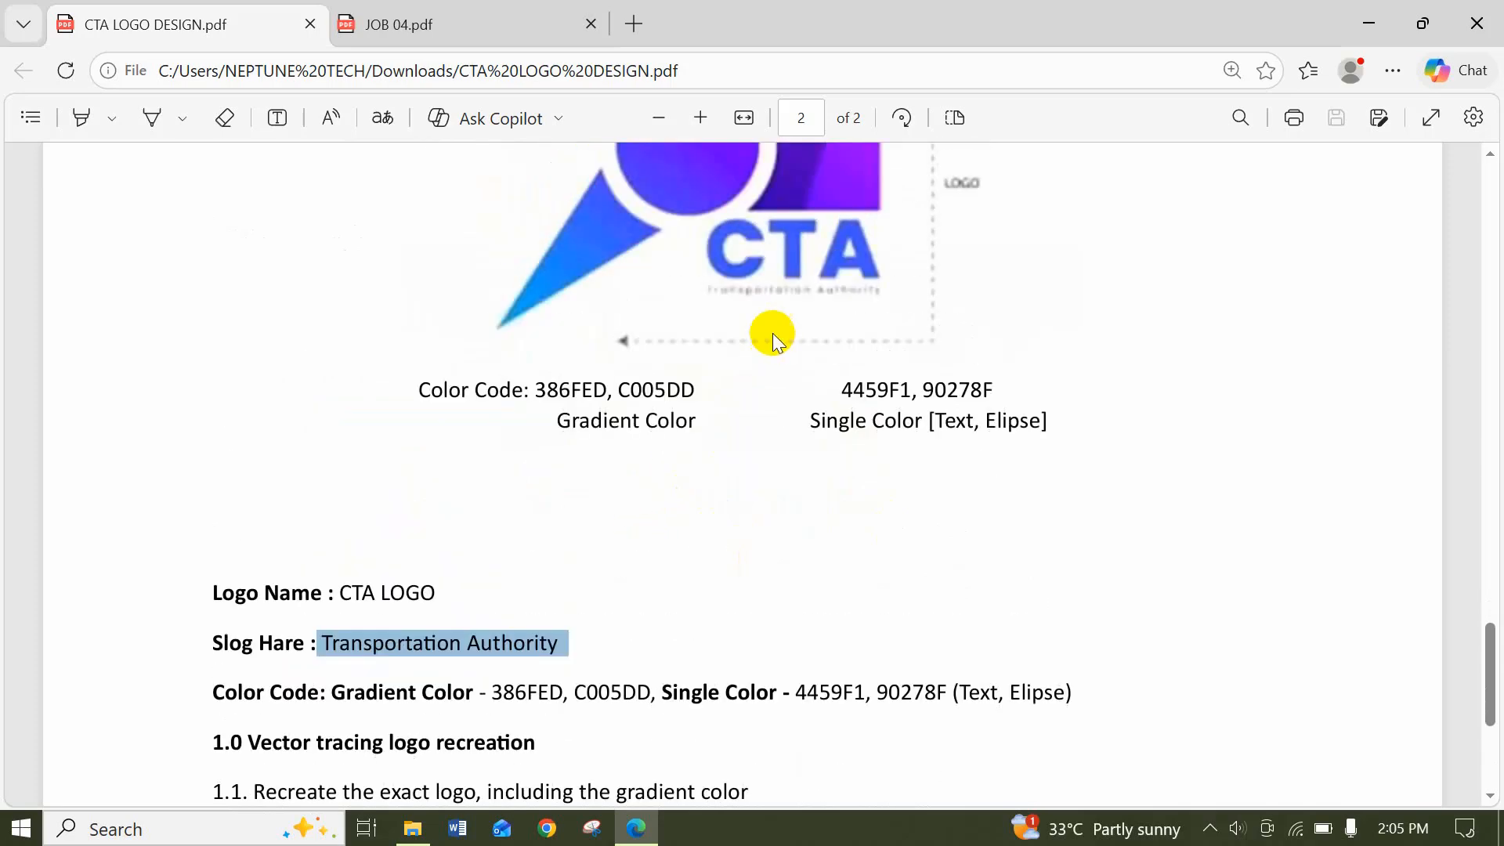
scroll(795, 392, "up", 4)
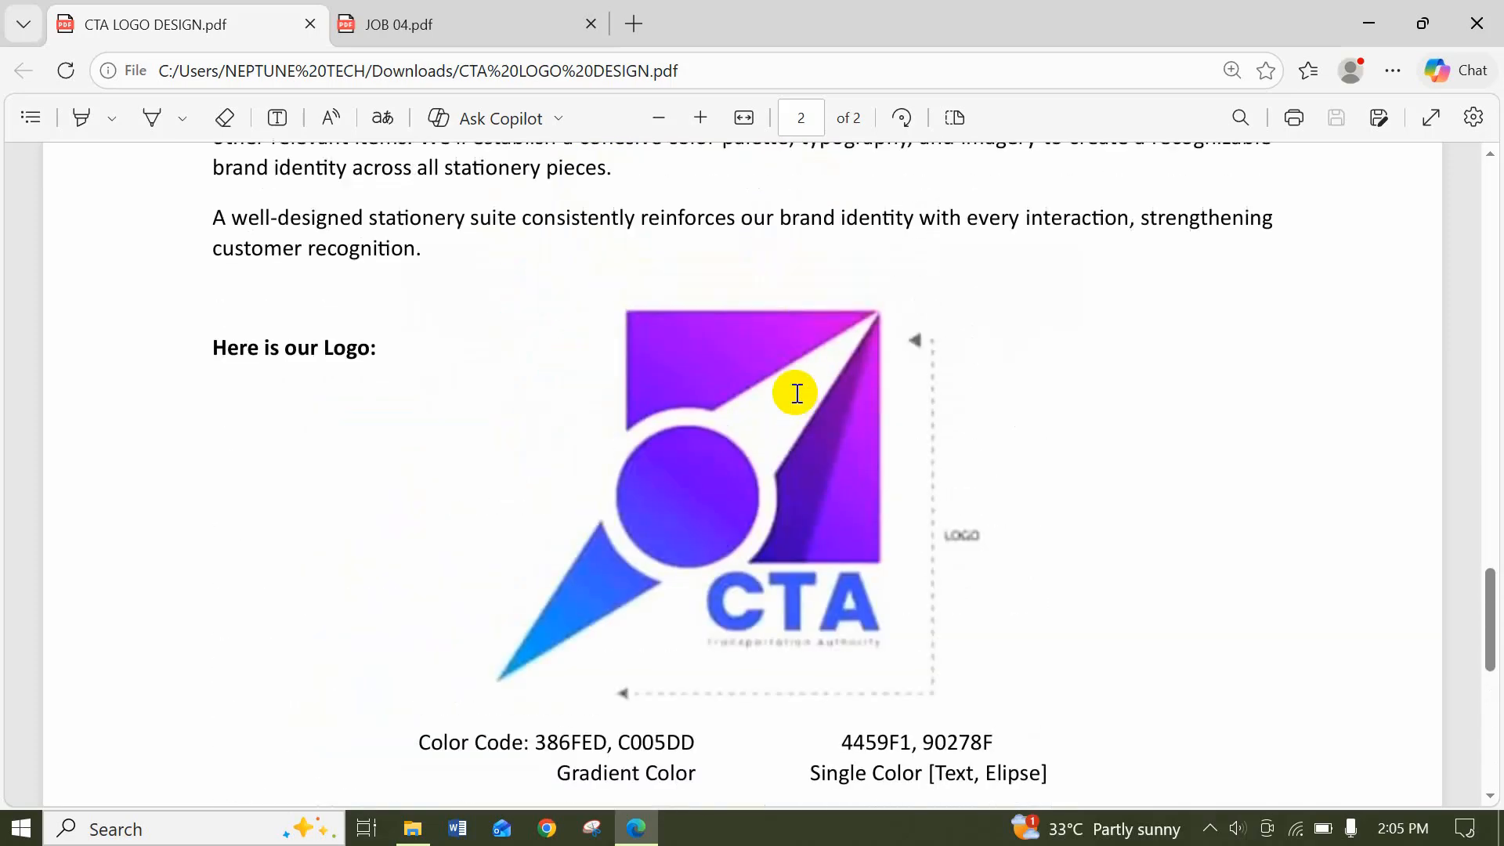
scroll(745, 463, "down", 6)
left_click(545, 527)
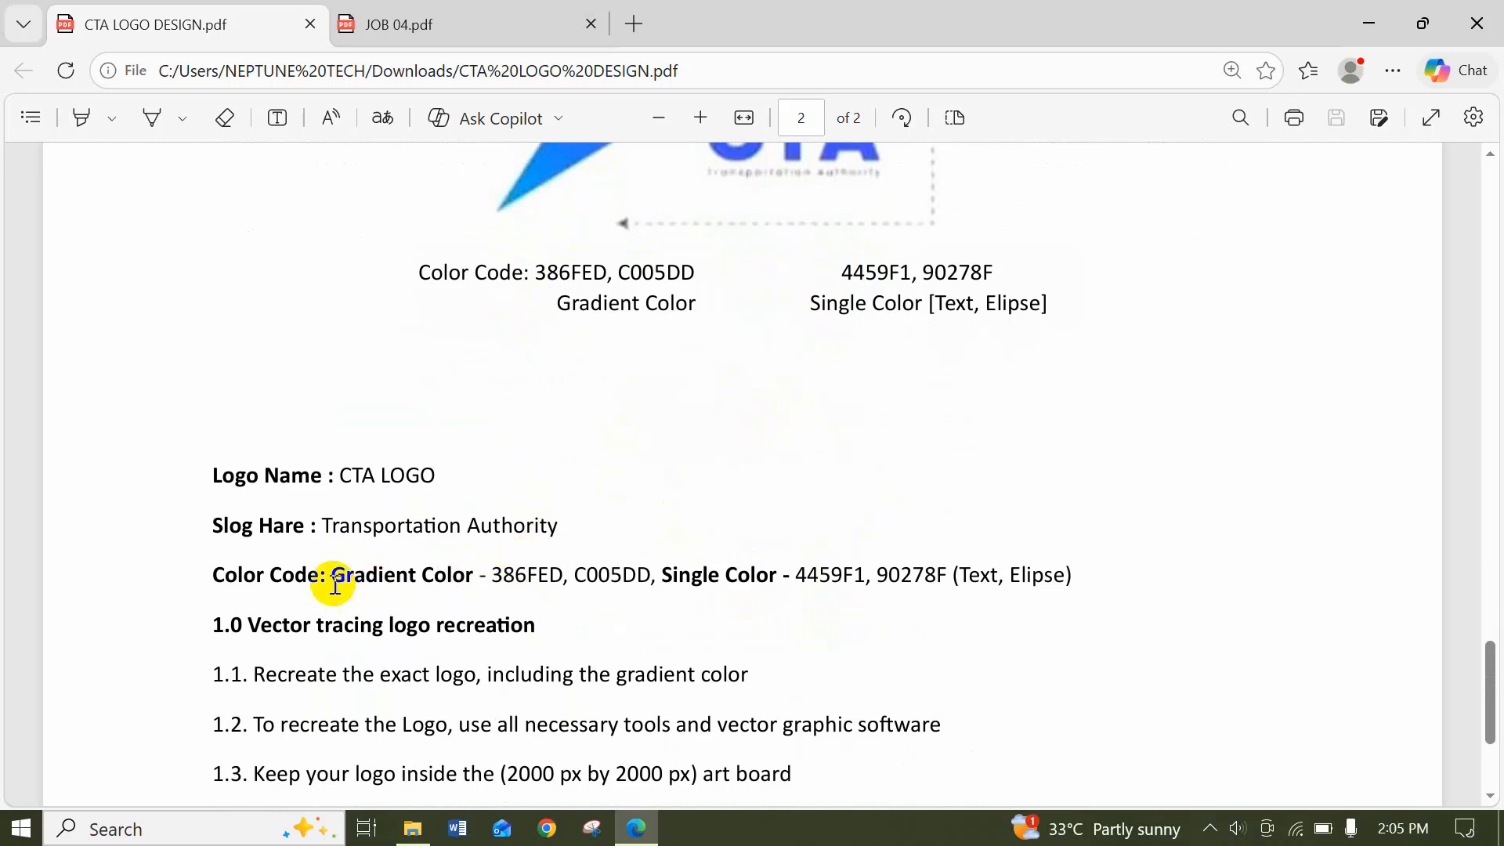
left_click_drag(490, 575, 654, 573)
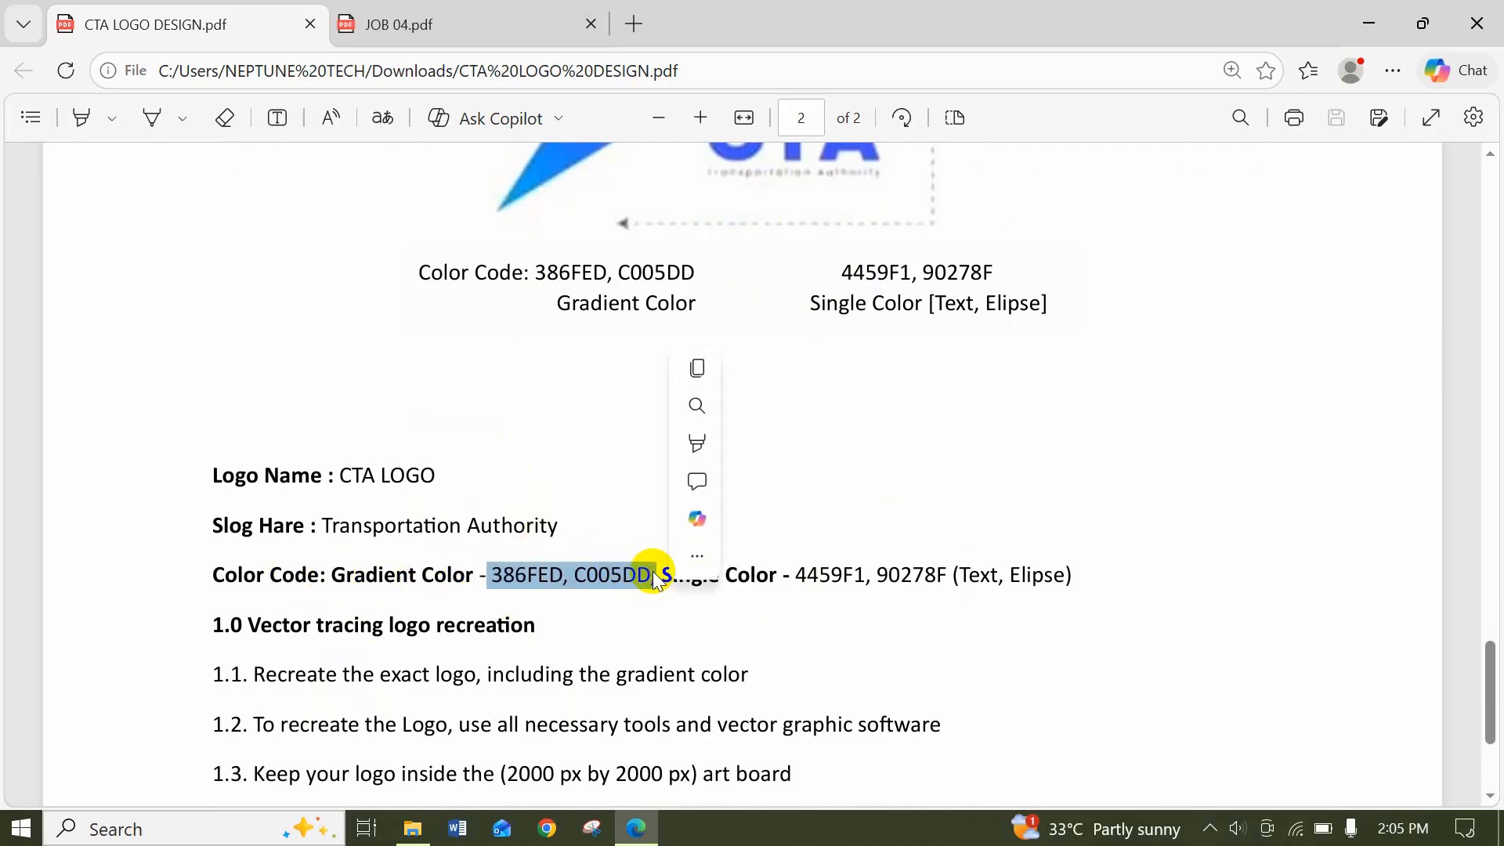
mouse_move(740, 558)
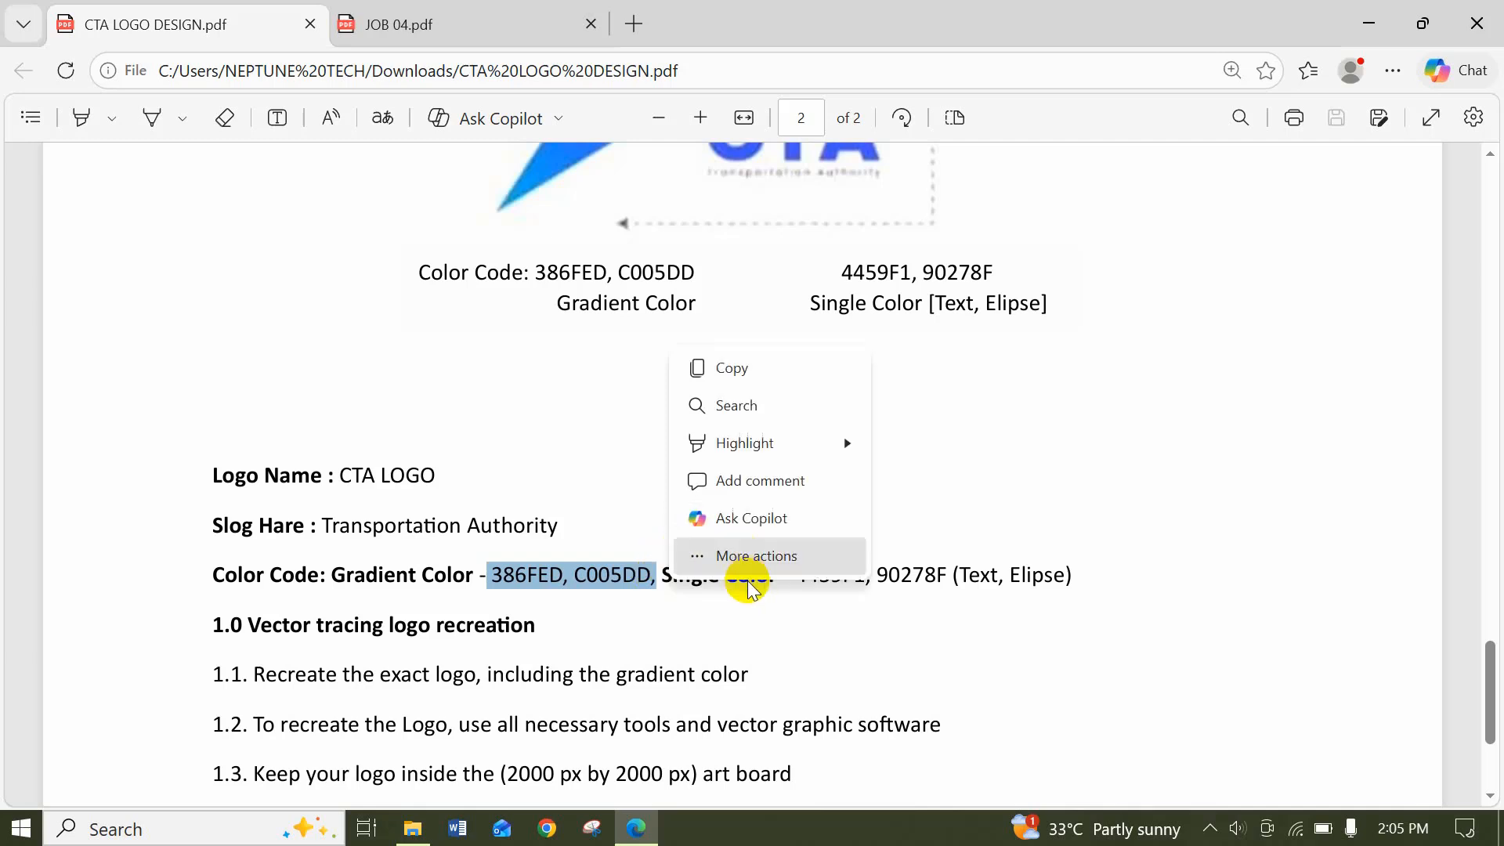
left_click(899, 595)
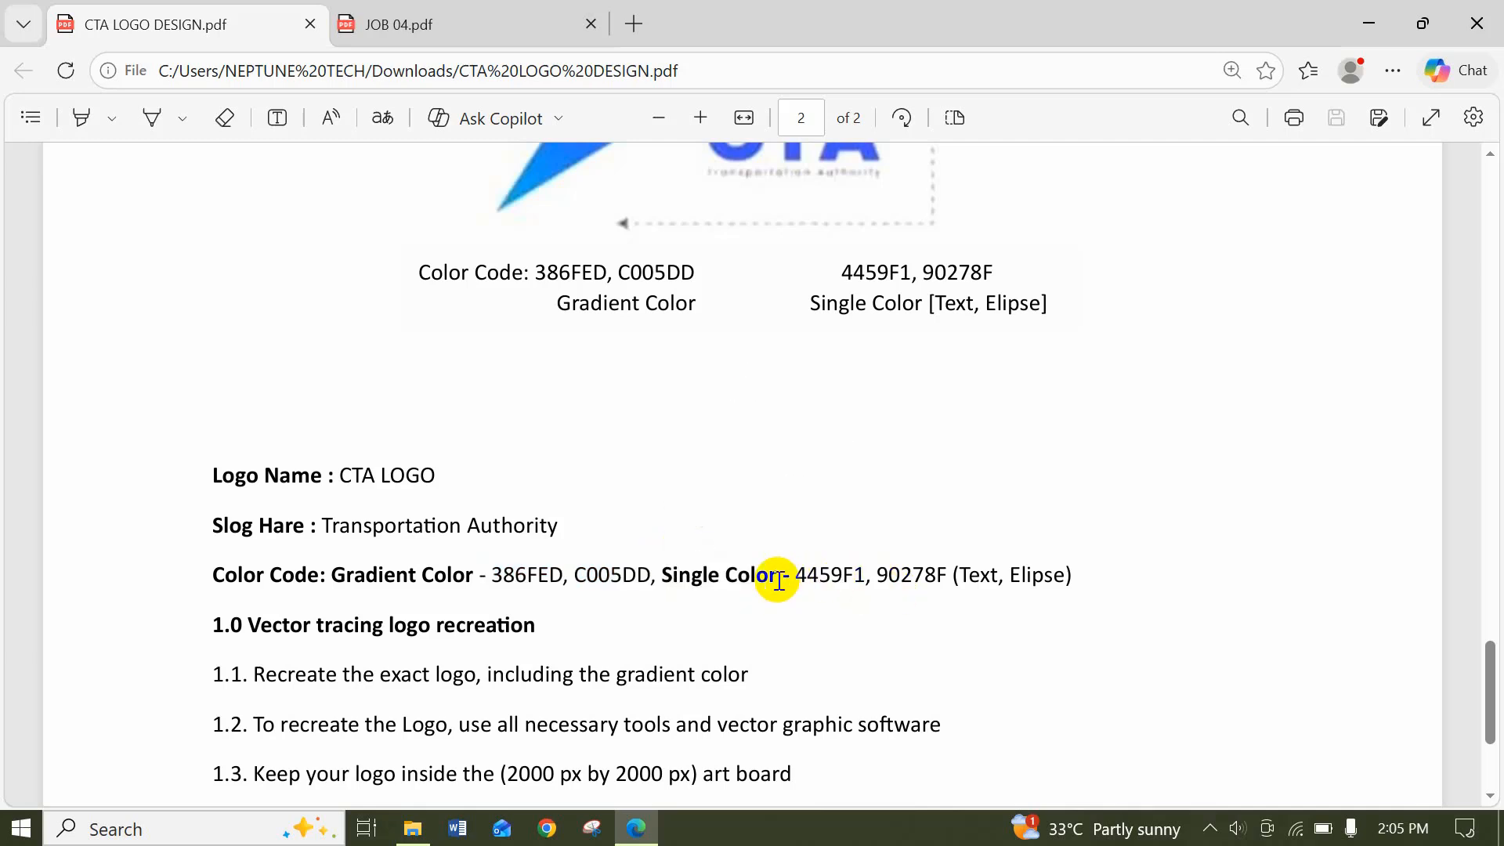
Highlight the single color codes "4459F1, 90278F" in green in the Color Code line below the slogan
left_click_drag(795, 580, 938, 578)
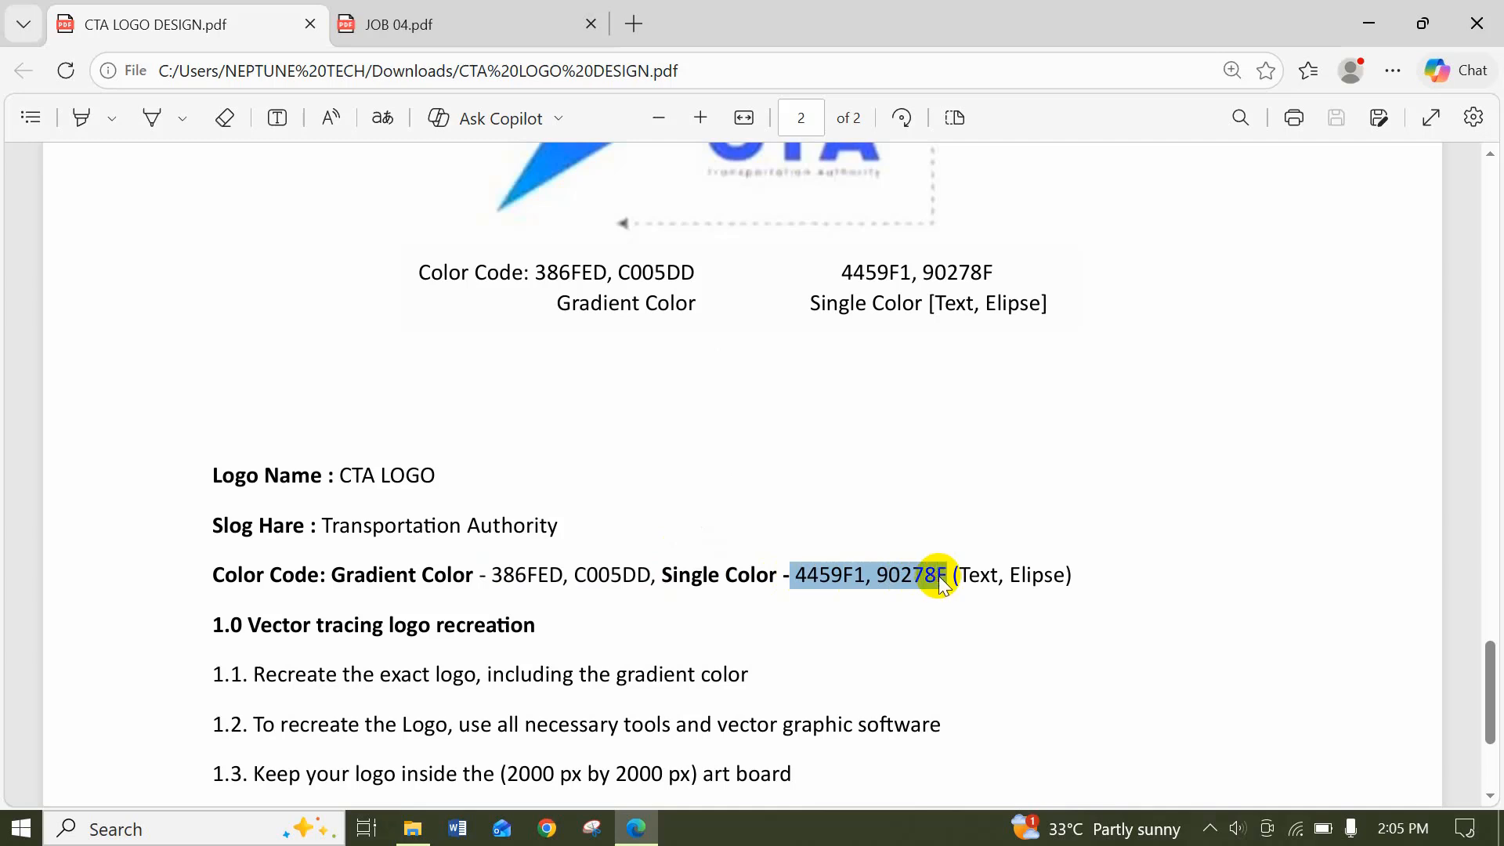
mouse_move(981, 521)
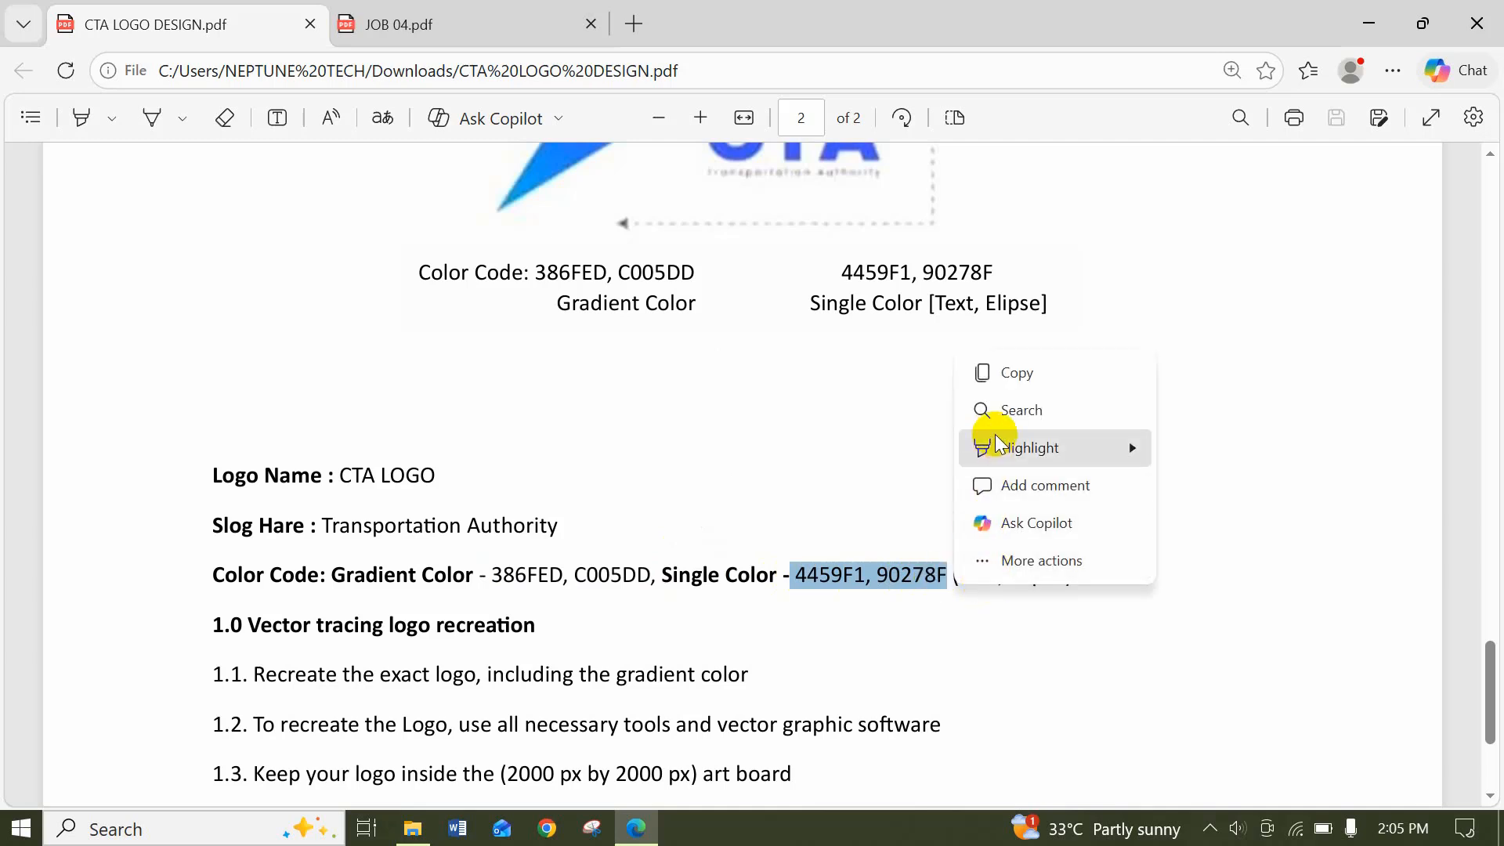
mouse_move(1002, 445)
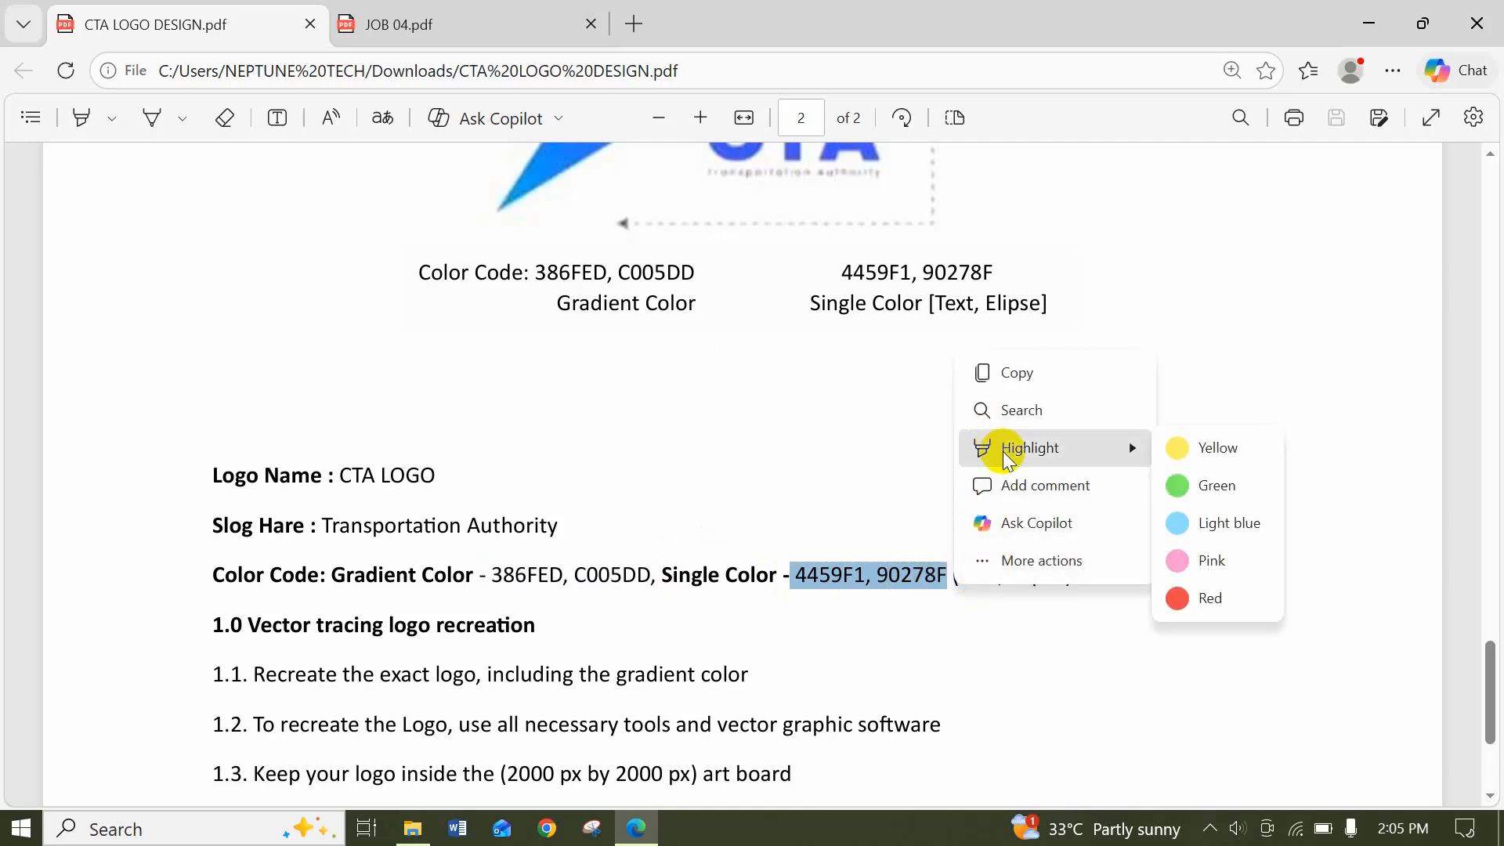
left_click(1194, 486)
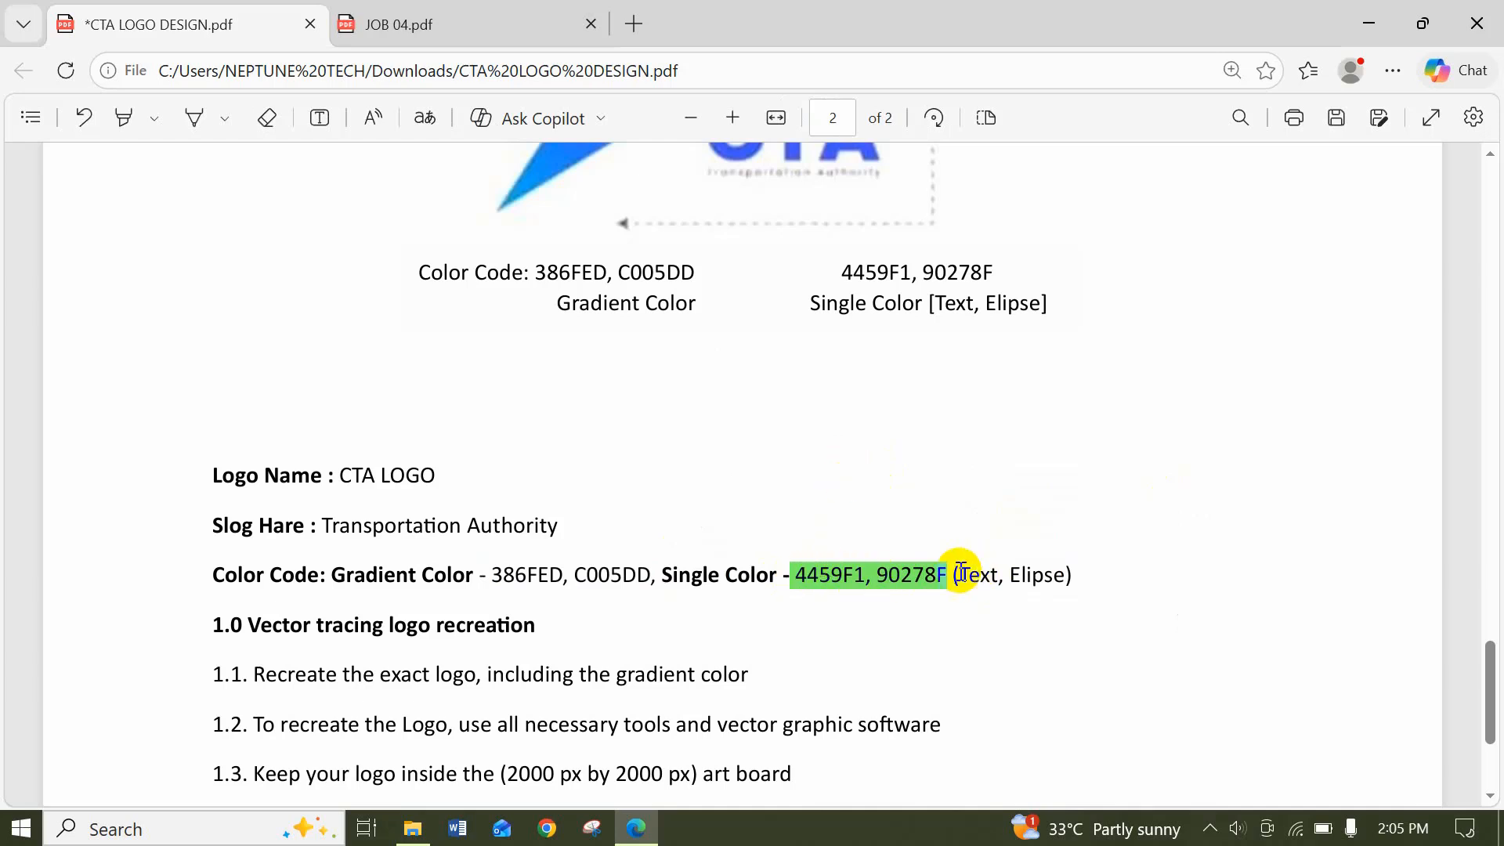
Highlight the gradient color codes "386FED, C005DD" in yellow in the Color Code line below the slogan
left_click_drag(496, 576, 650, 575)
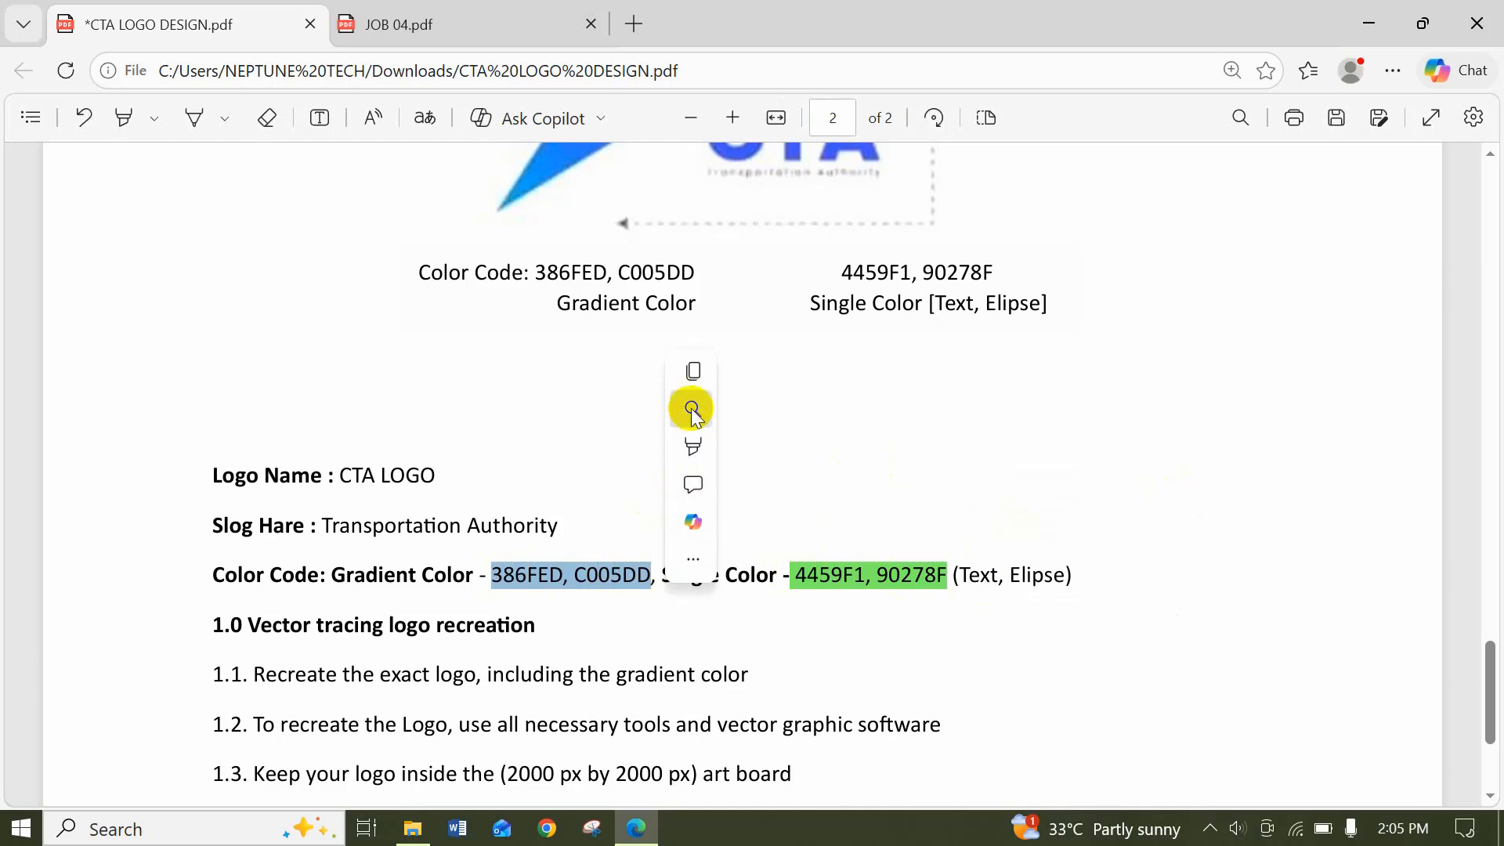
mouse_move(691, 407)
mouse_move(737, 448)
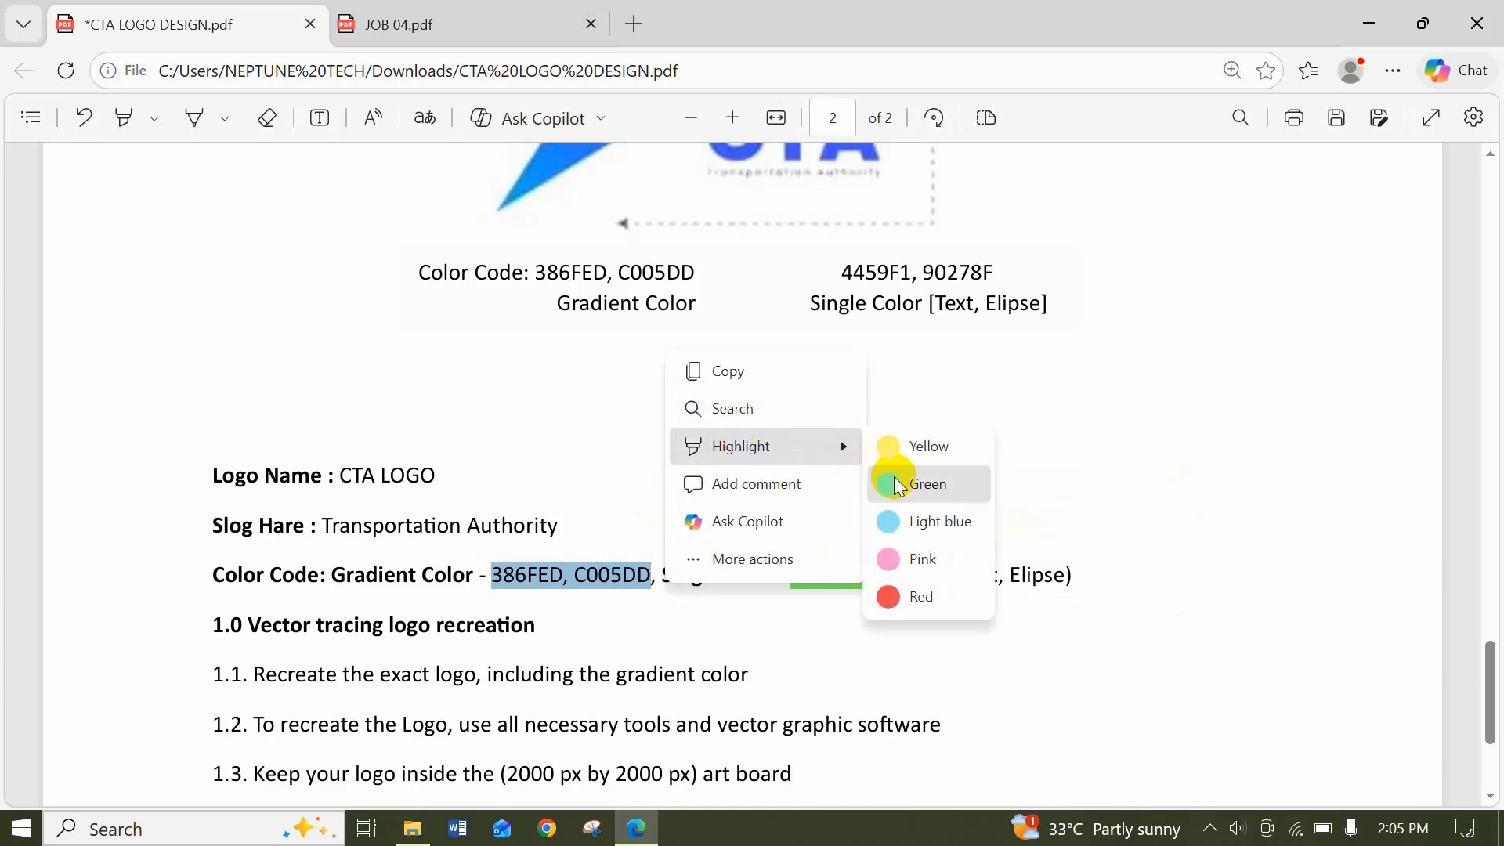
left_click(901, 440)
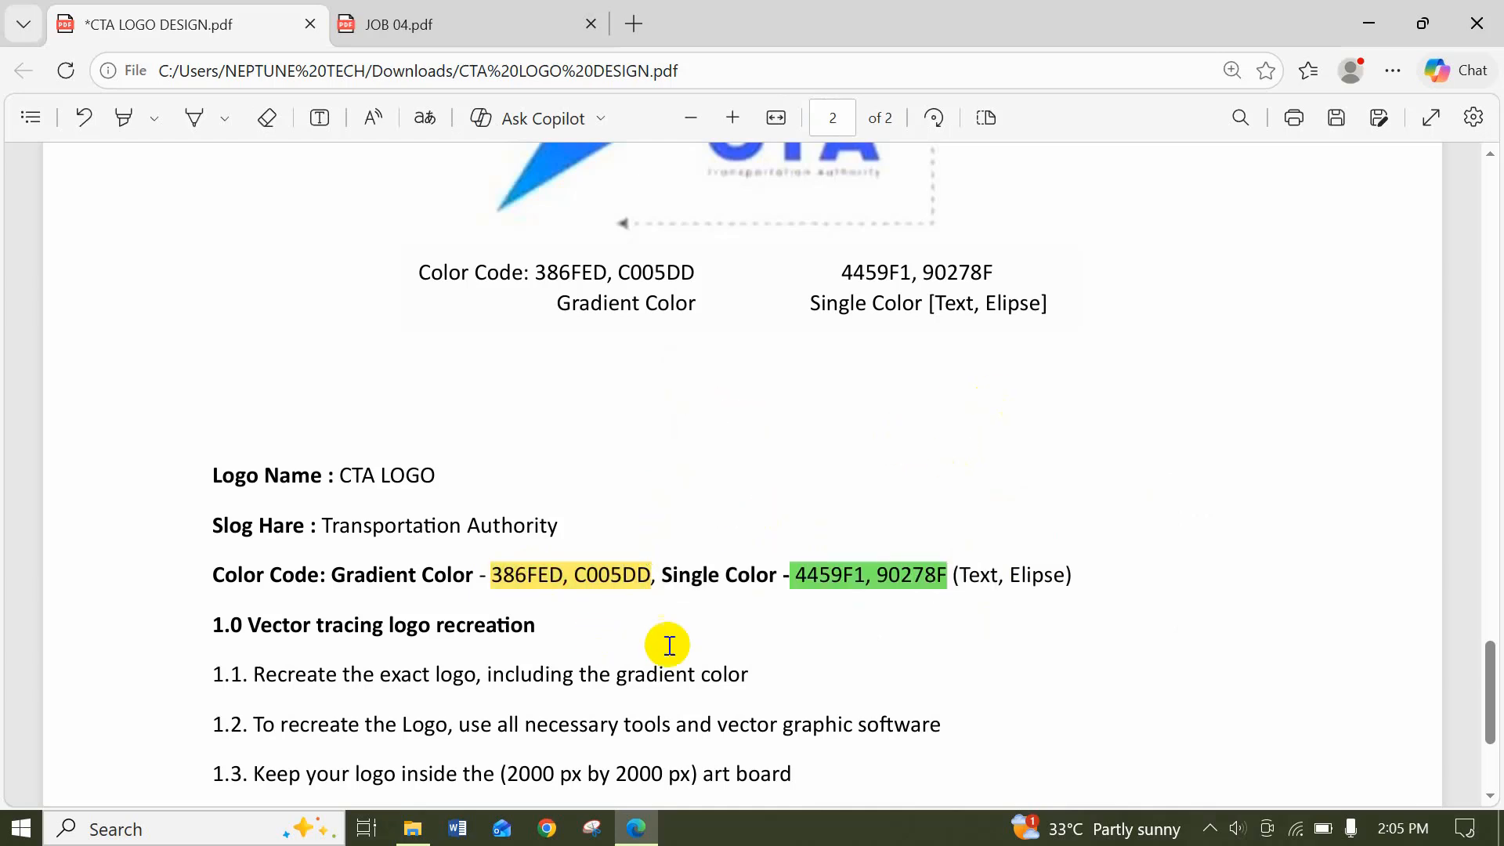
Read the vector tracing requirements 1.1 to 1.5, including the artboard size and the required save formats
scroll(628, 633, "down", 2)
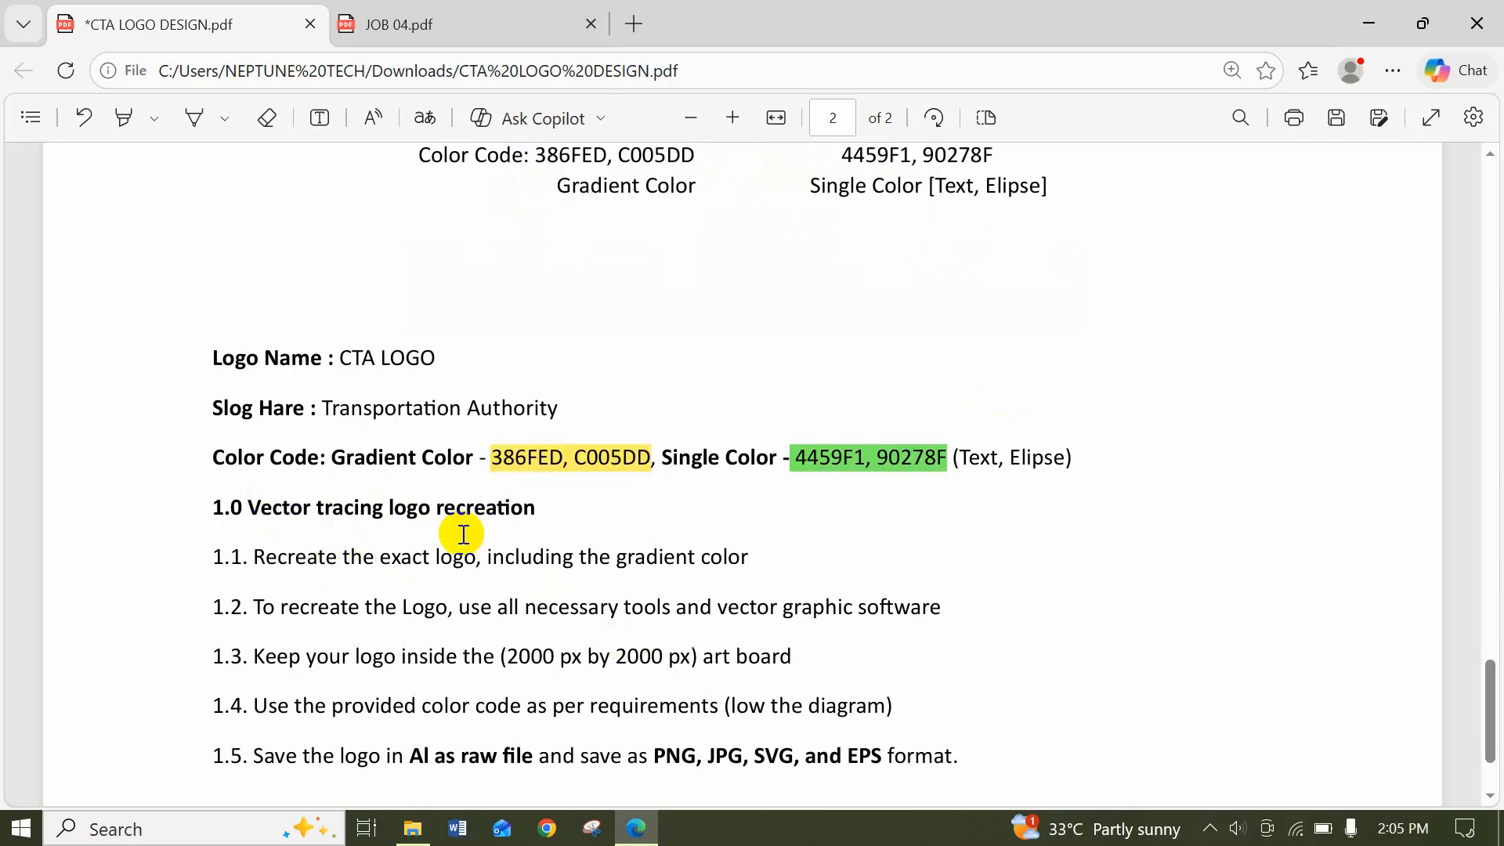
scroll(423, 533, "down", 2)
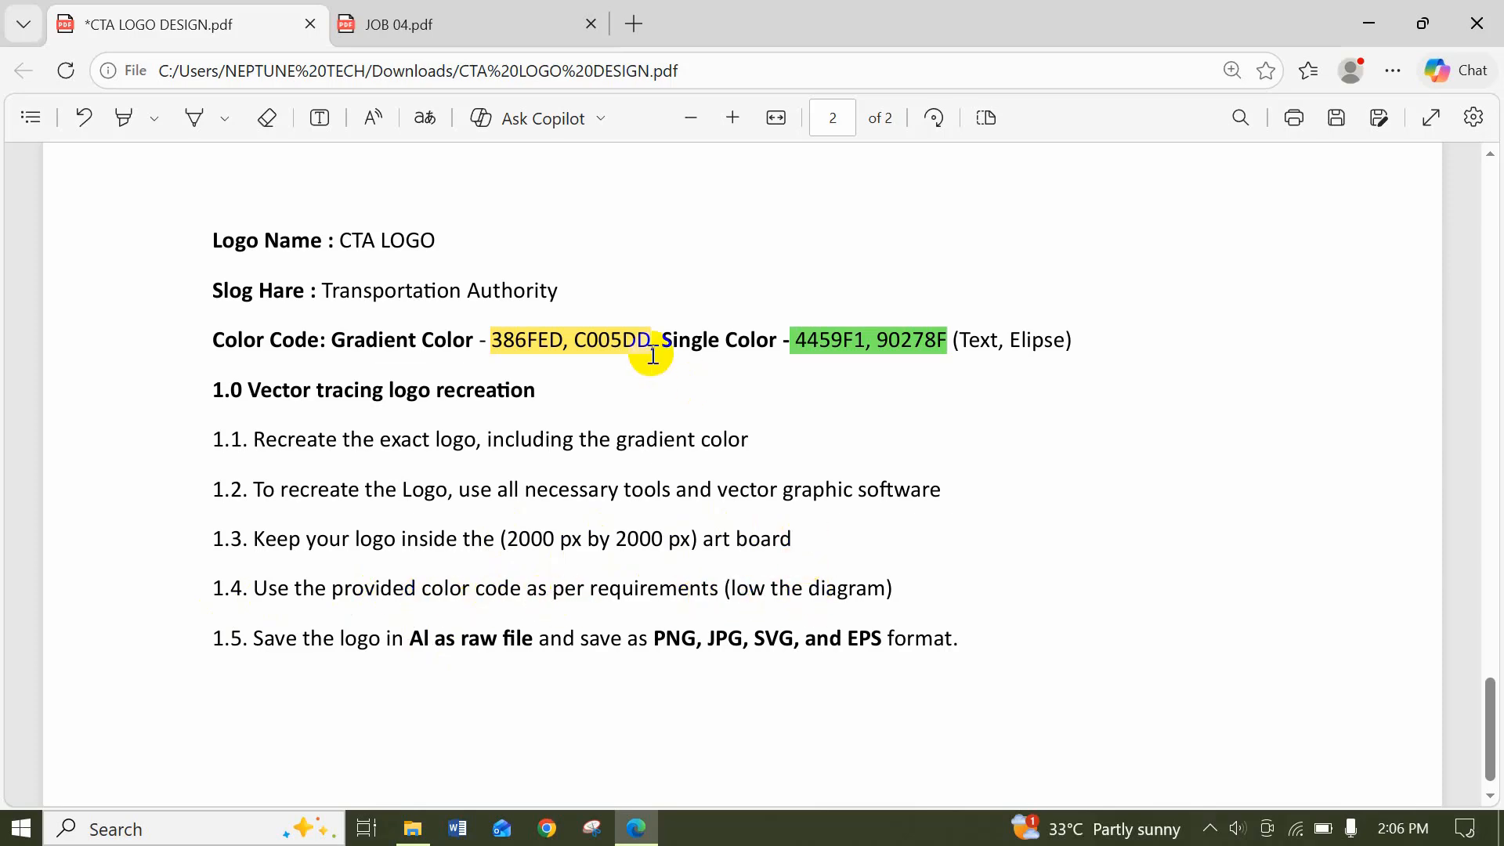
Recheck the color codes below the reference logo and select the required save formats in requirement 1.5
scroll(653, 355, "up", 5)
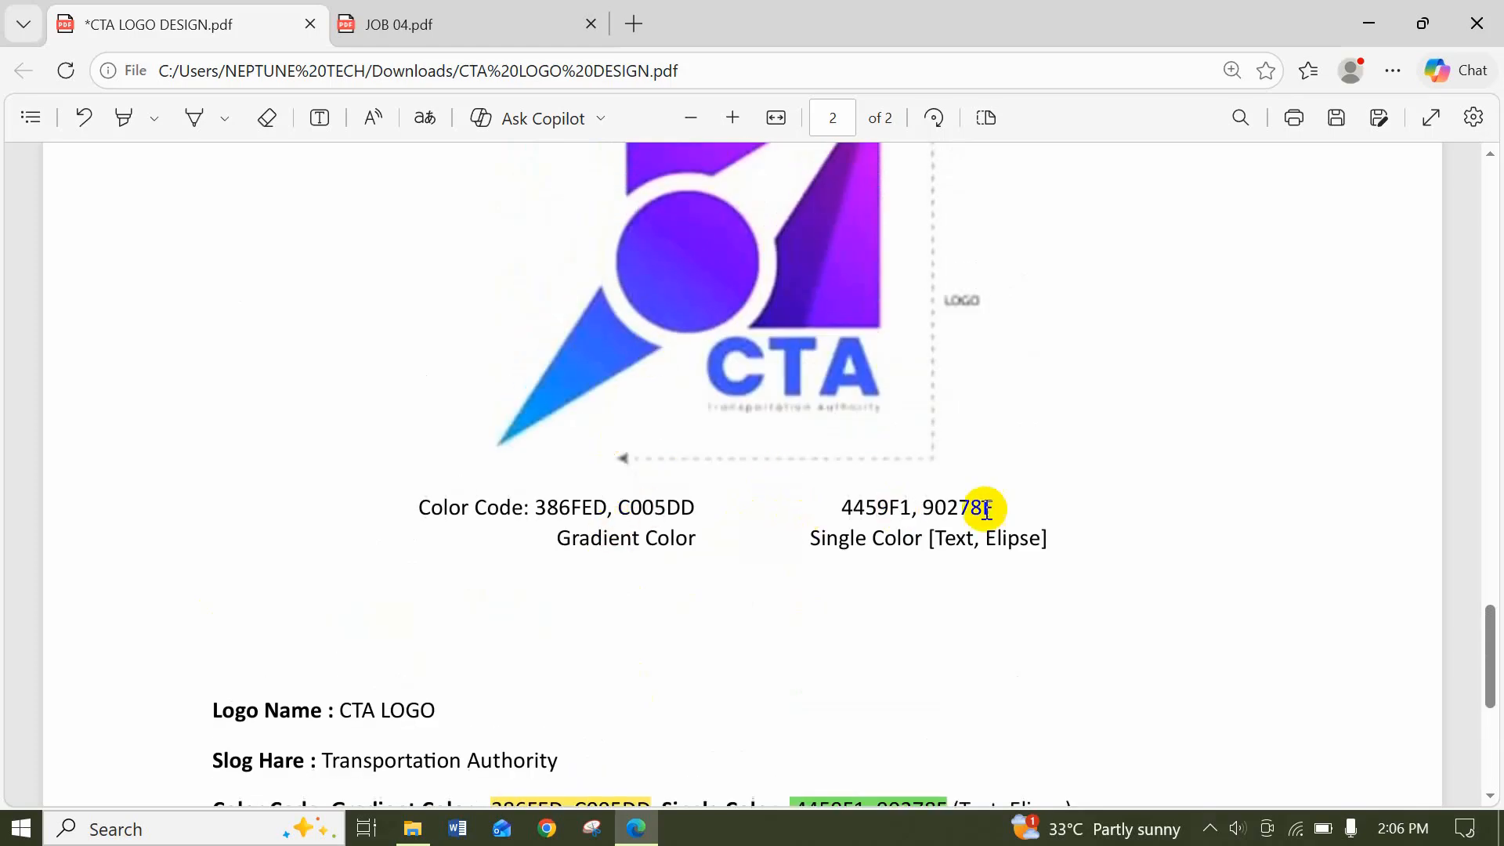
scroll(773, 544, "down", 2)
scroll(766, 427, "up", 5)
scroll(765, 420, "down", 8)
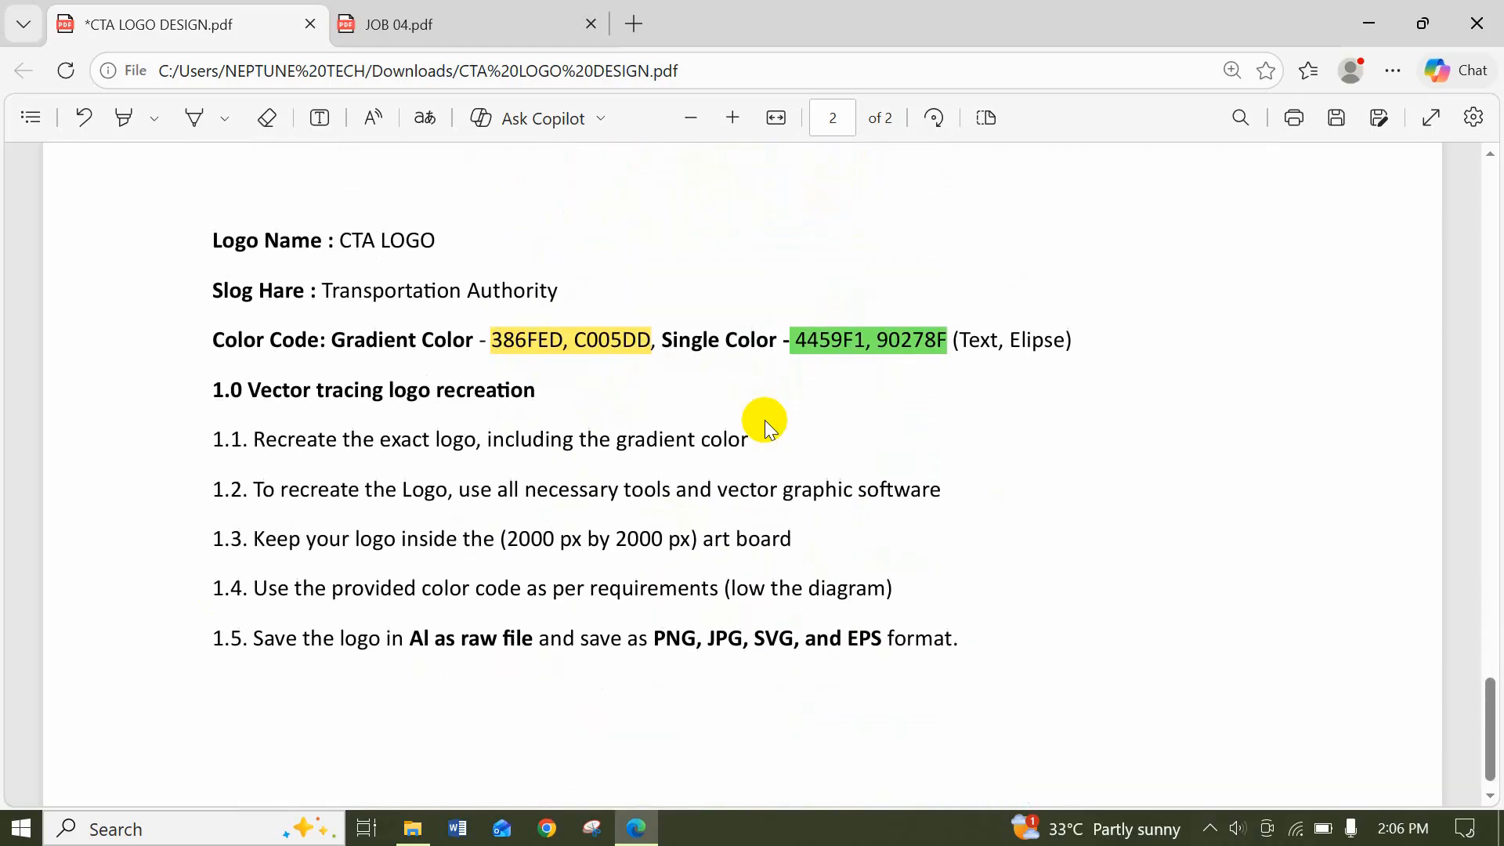
scroll(764, 419, "down", 1)
left_click_drag(430, 613, 880, 615)
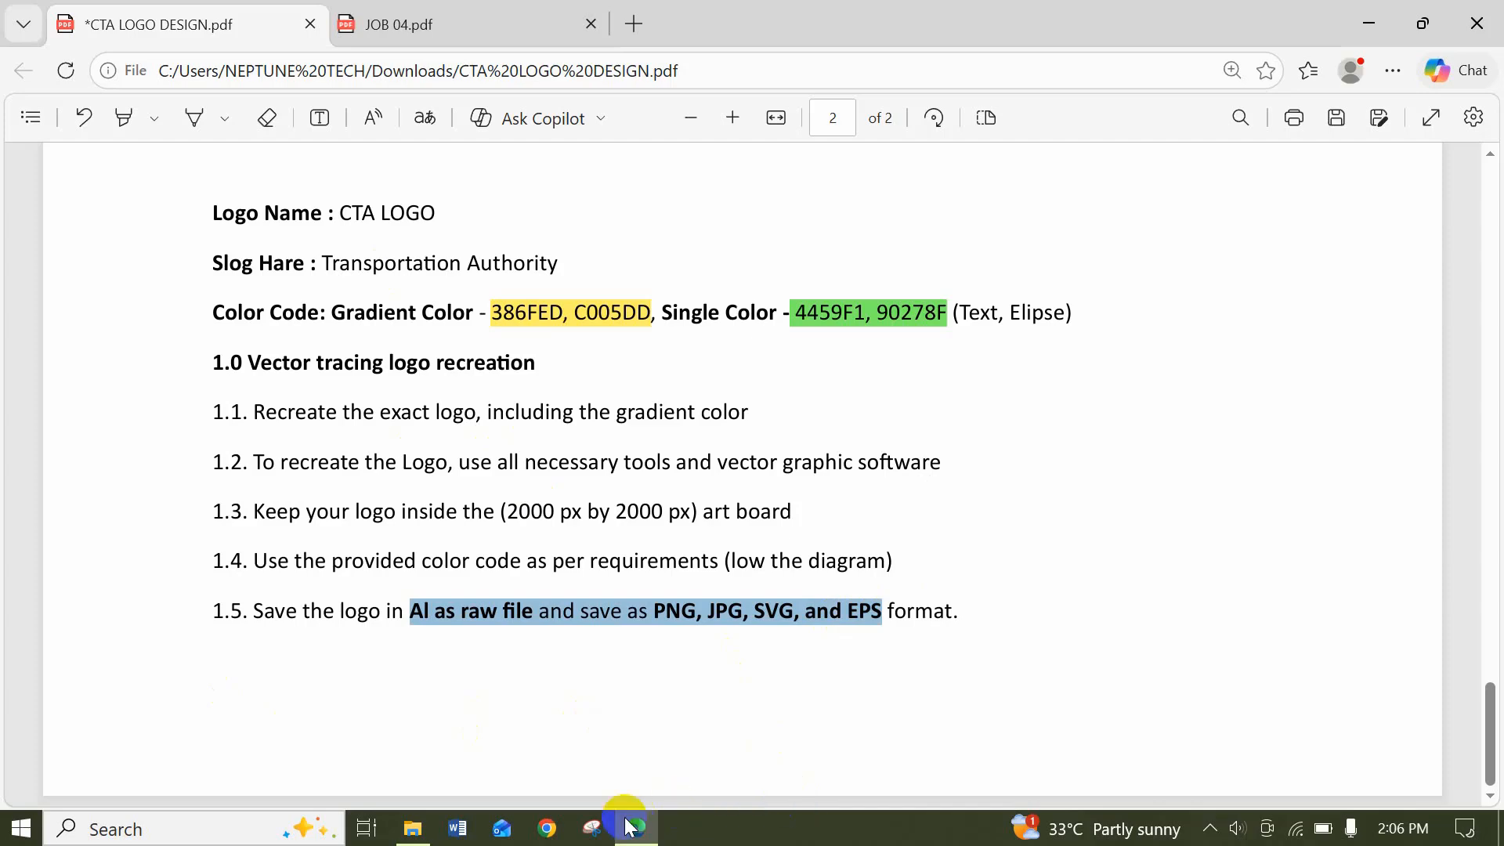
Minimize the job sheet, close the Downloads window, and create a new folder on the desktop
left_click(1369, 21)
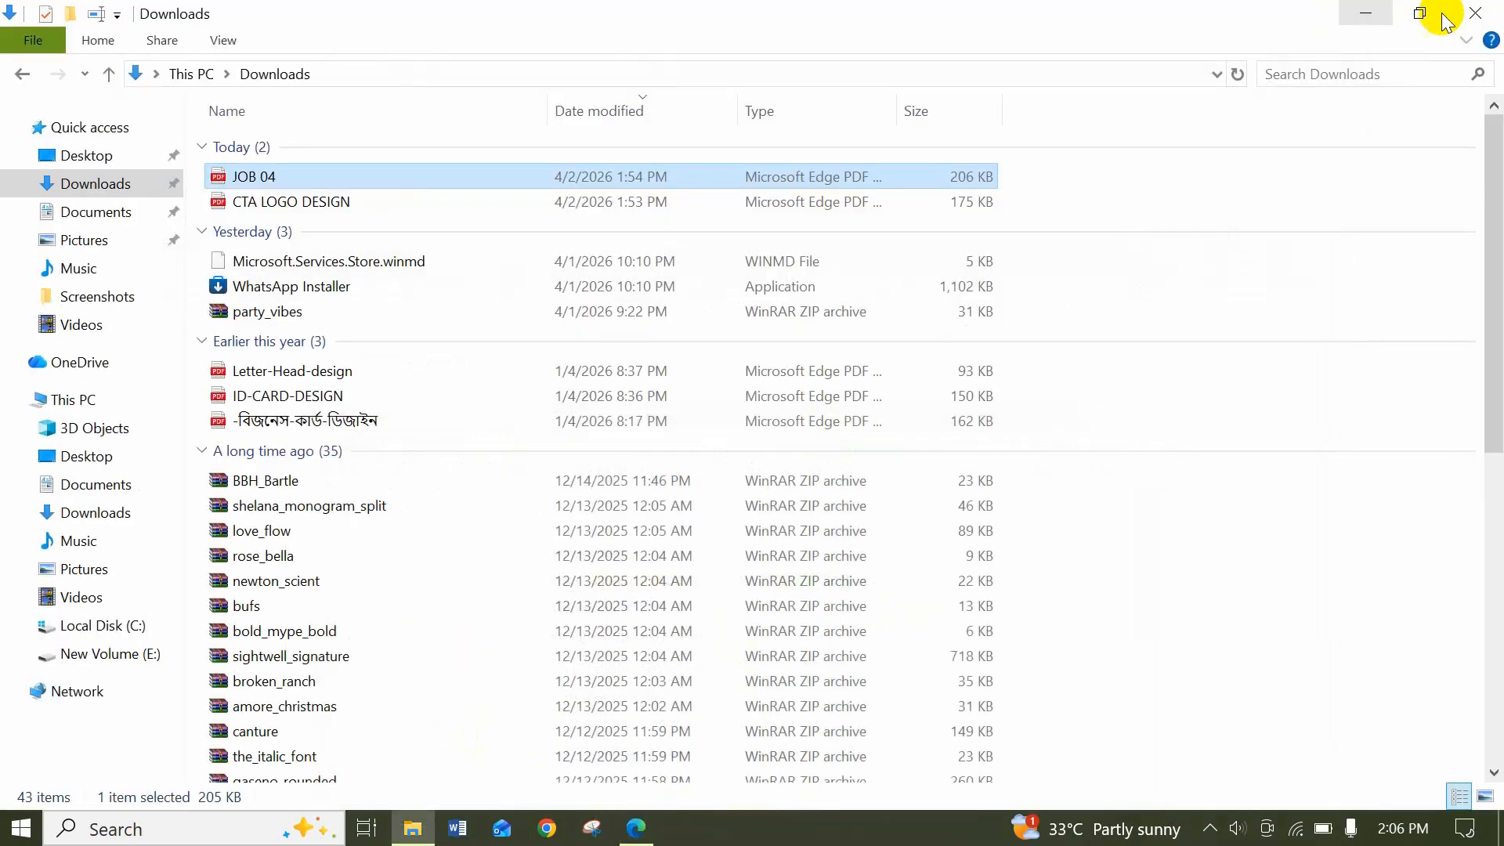
left_click(1475, 13)
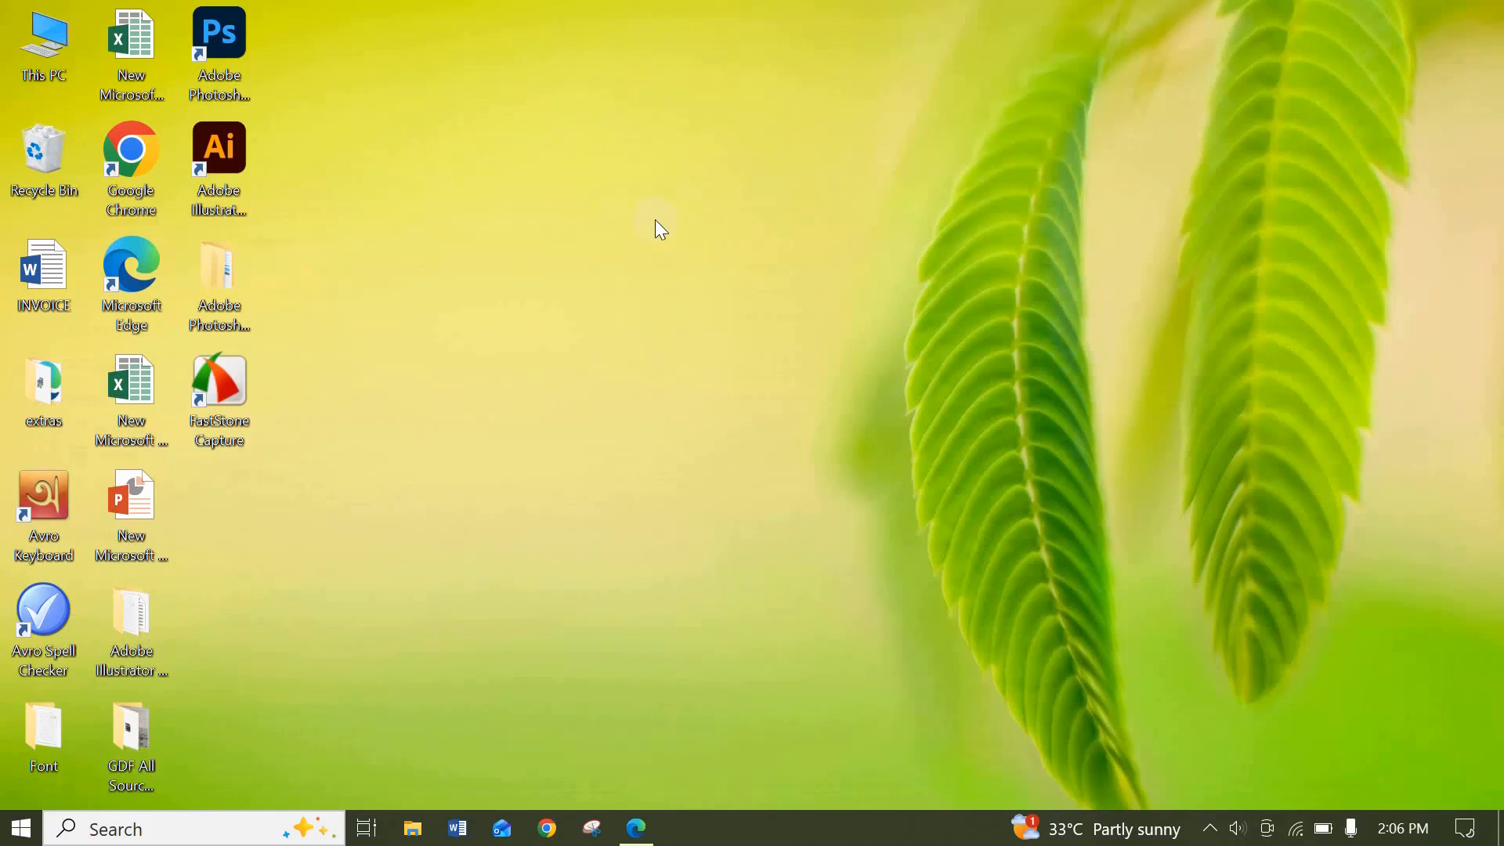
right_click(503, 163)
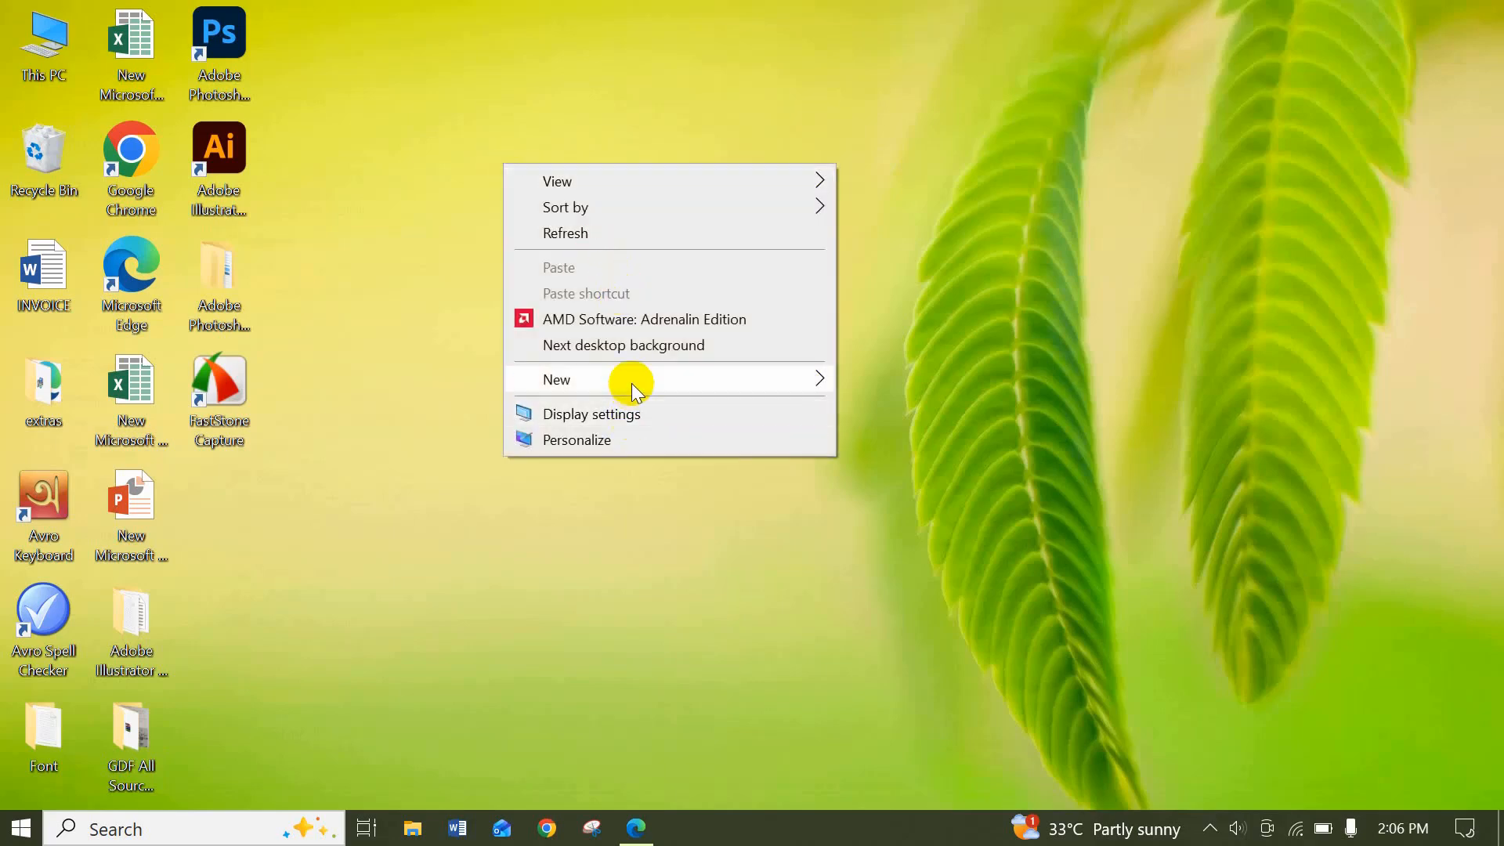
mouse_move(631, 383)
left_click(890, 379)
left_click(659, 321)
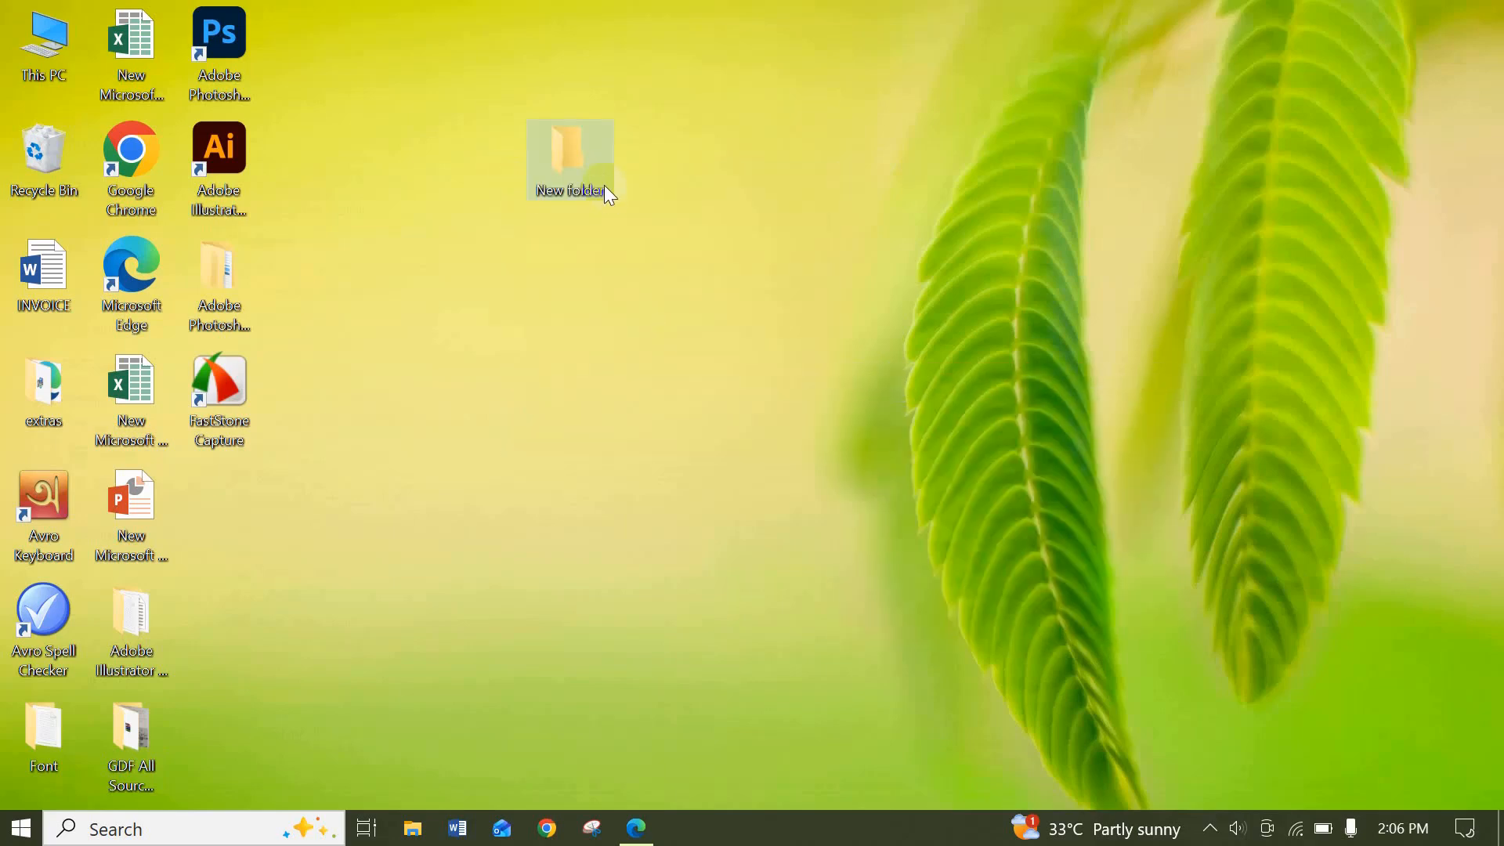
Create a subfolder named "CTA LOGO" inside the new desktop folder and open it
double_click(586, 166)
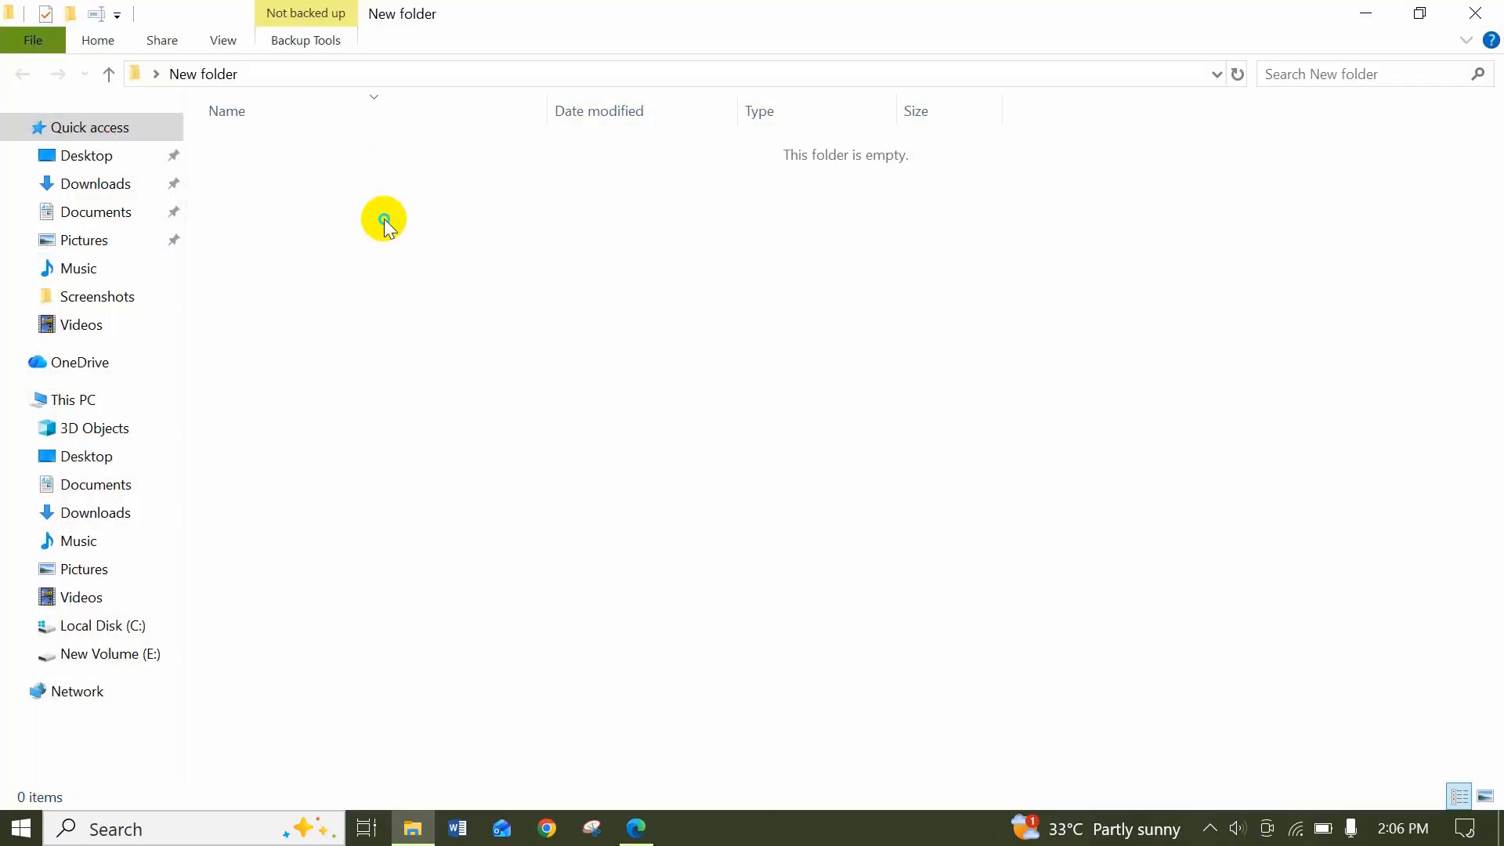
right_click(384, 219)
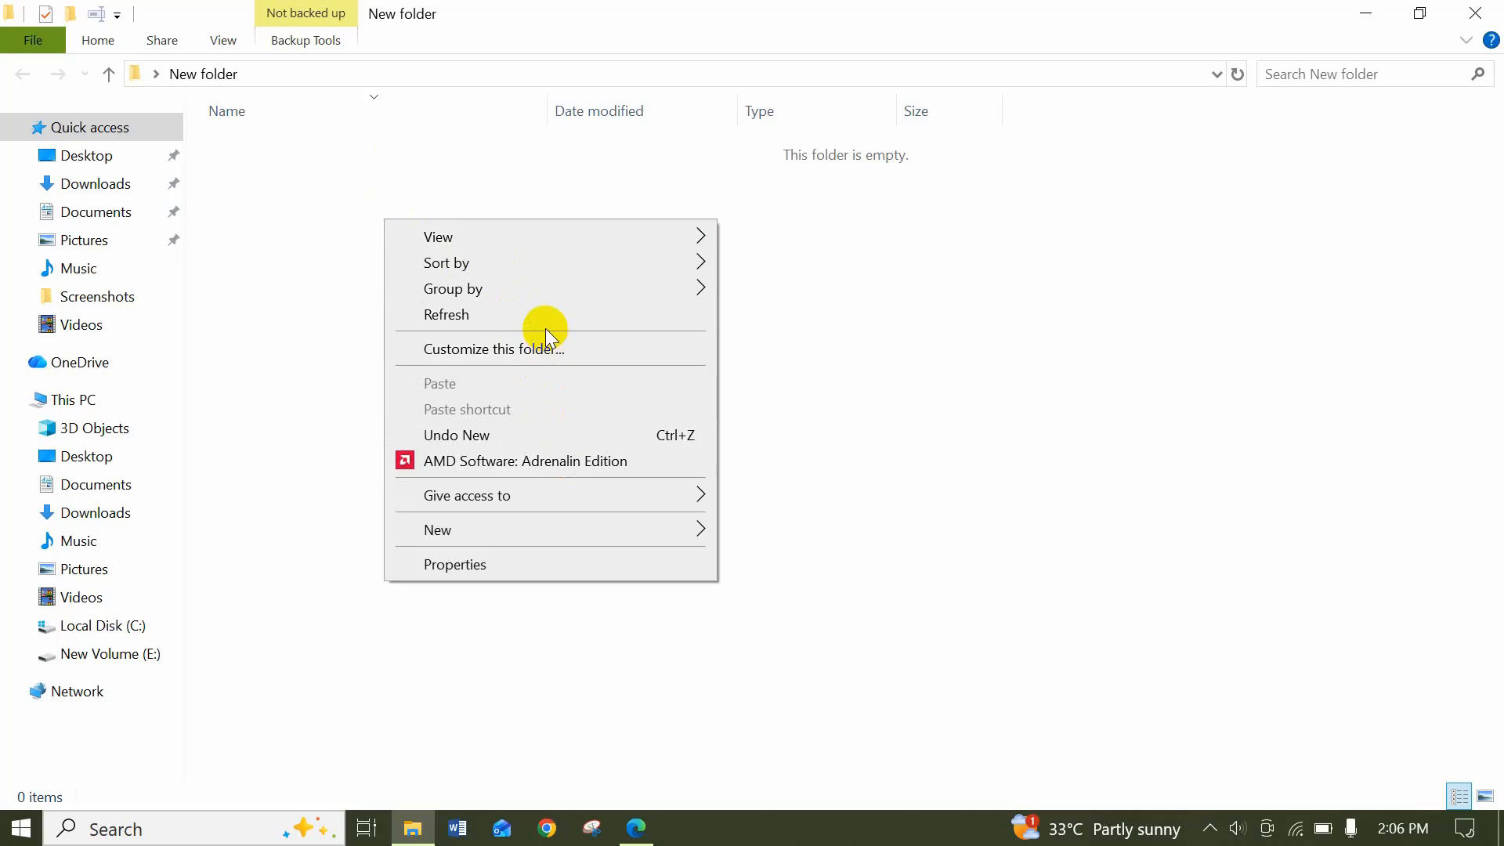
mouse_move(584, 529)
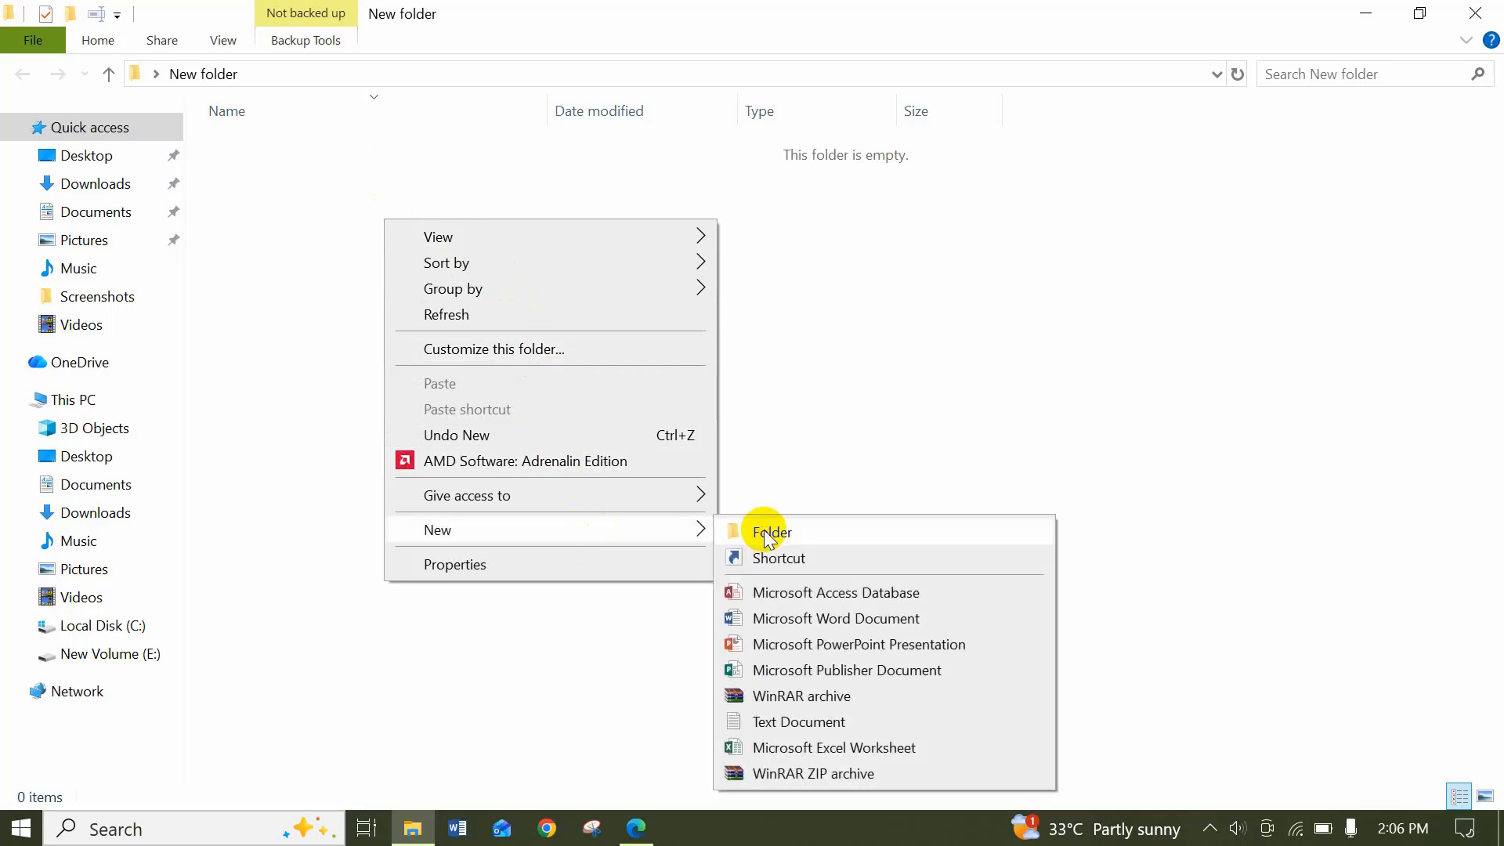
left_click(766, 536)
type("CTA LOGO")
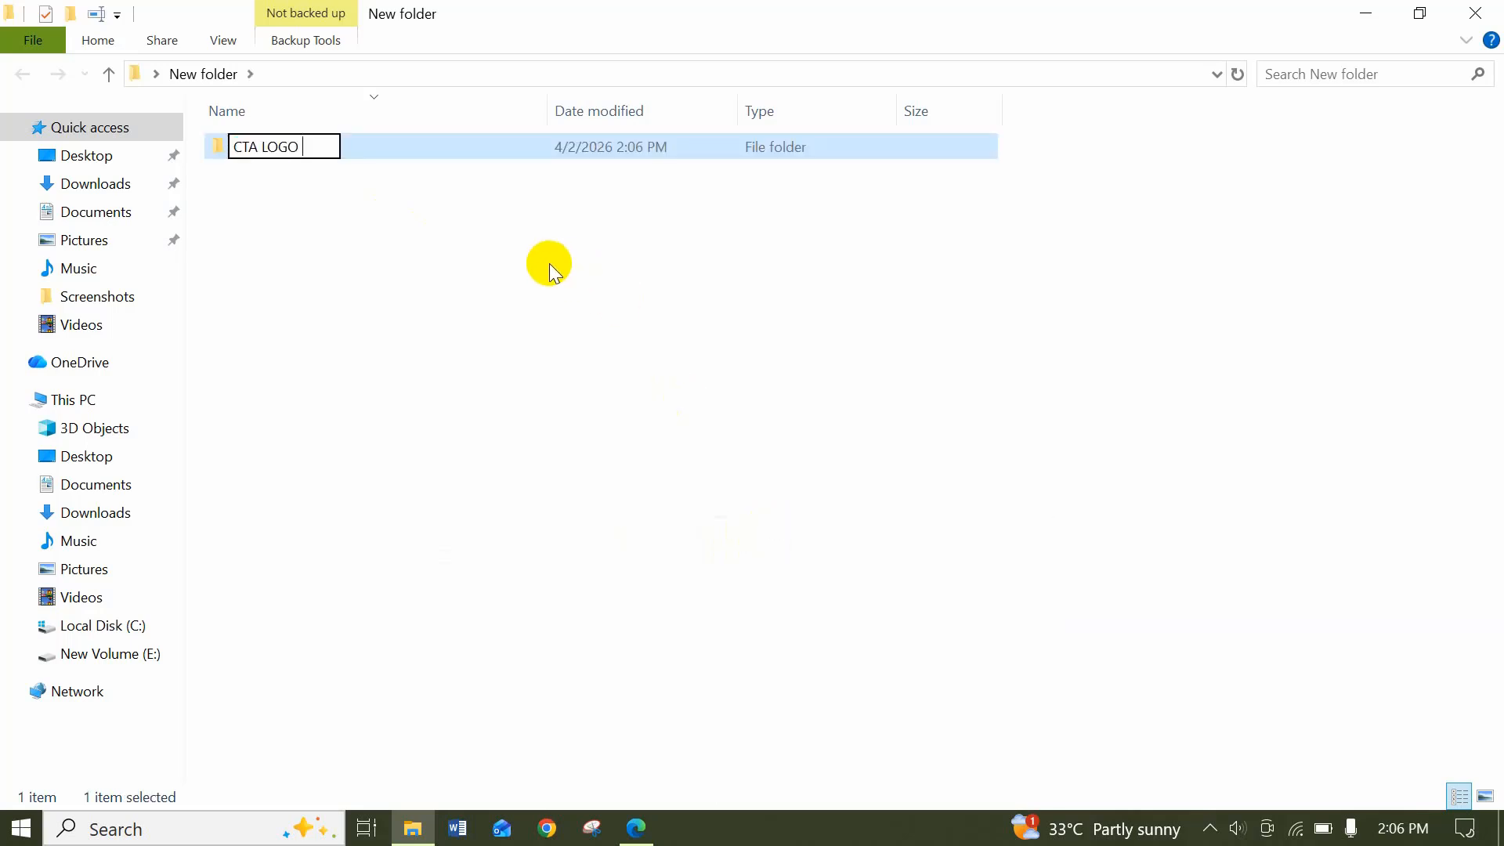
left_click(392, 256)
left_click(296, 145)
double_click(296, 146)
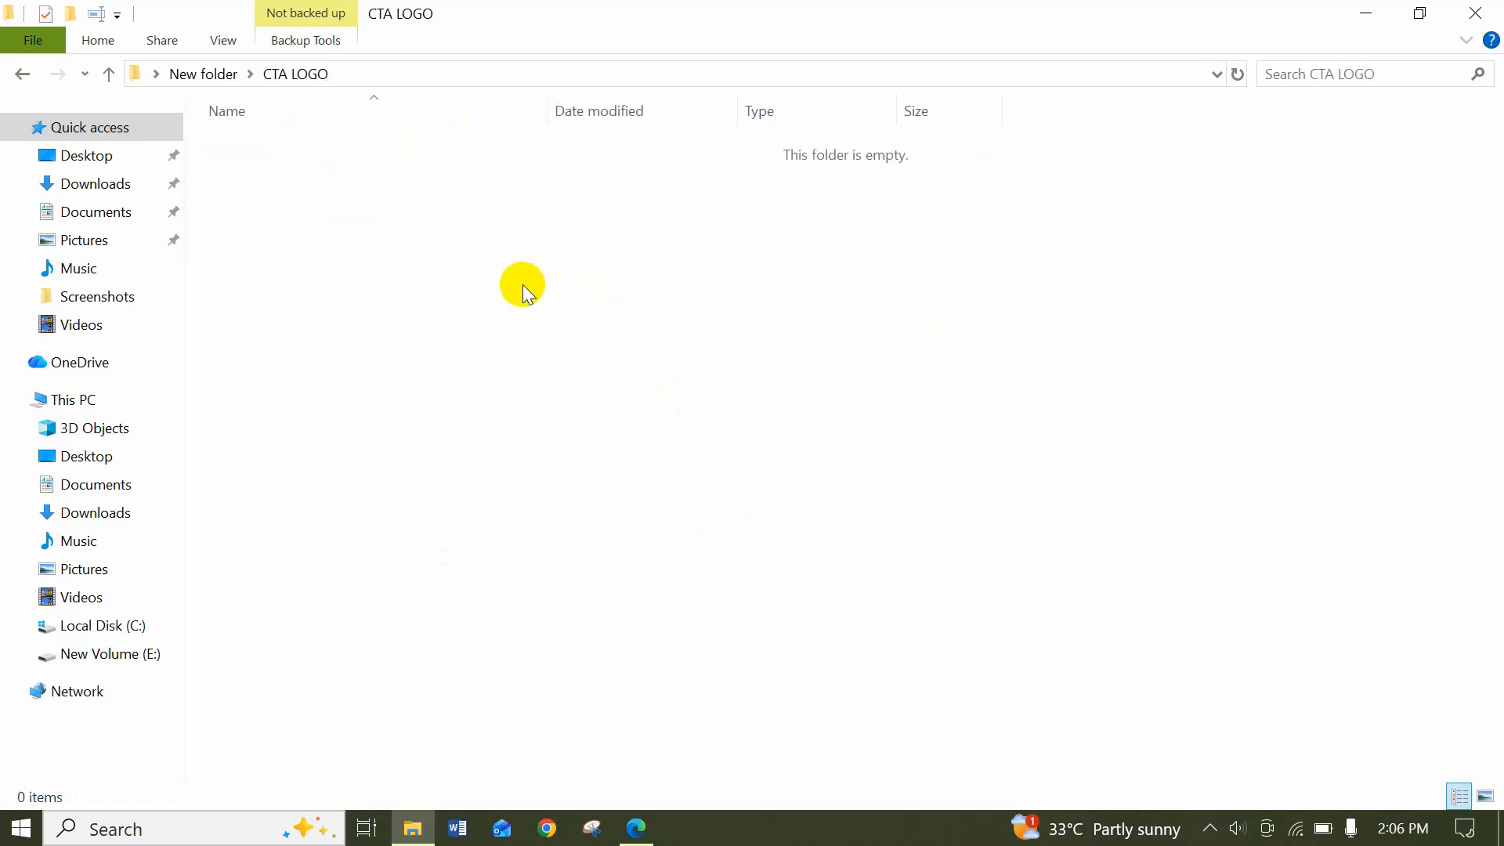
right_click(390, 241)
mouse_move(586, 557)
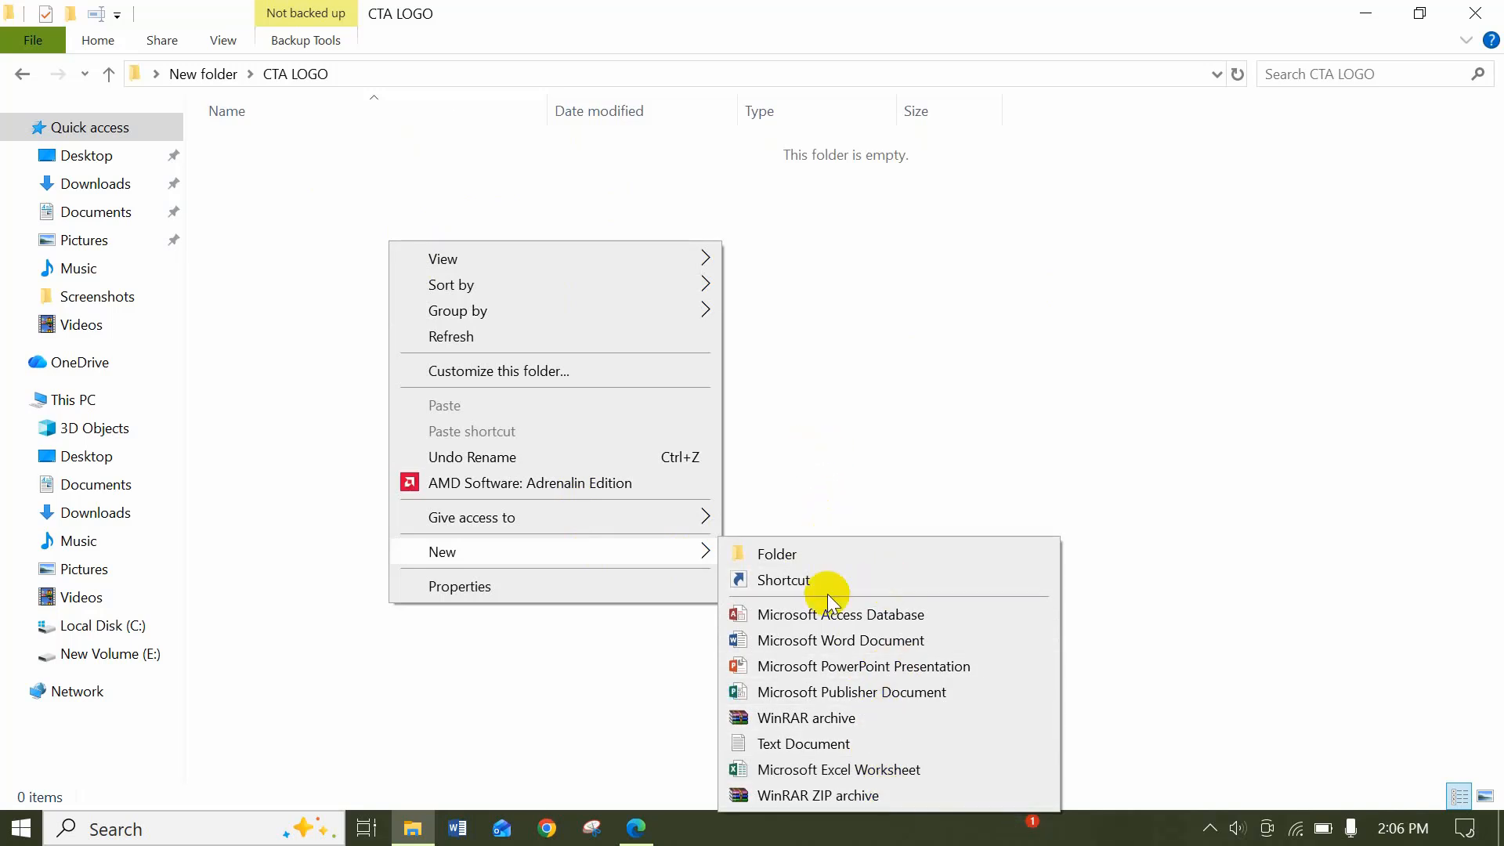
left_click(927, 413)
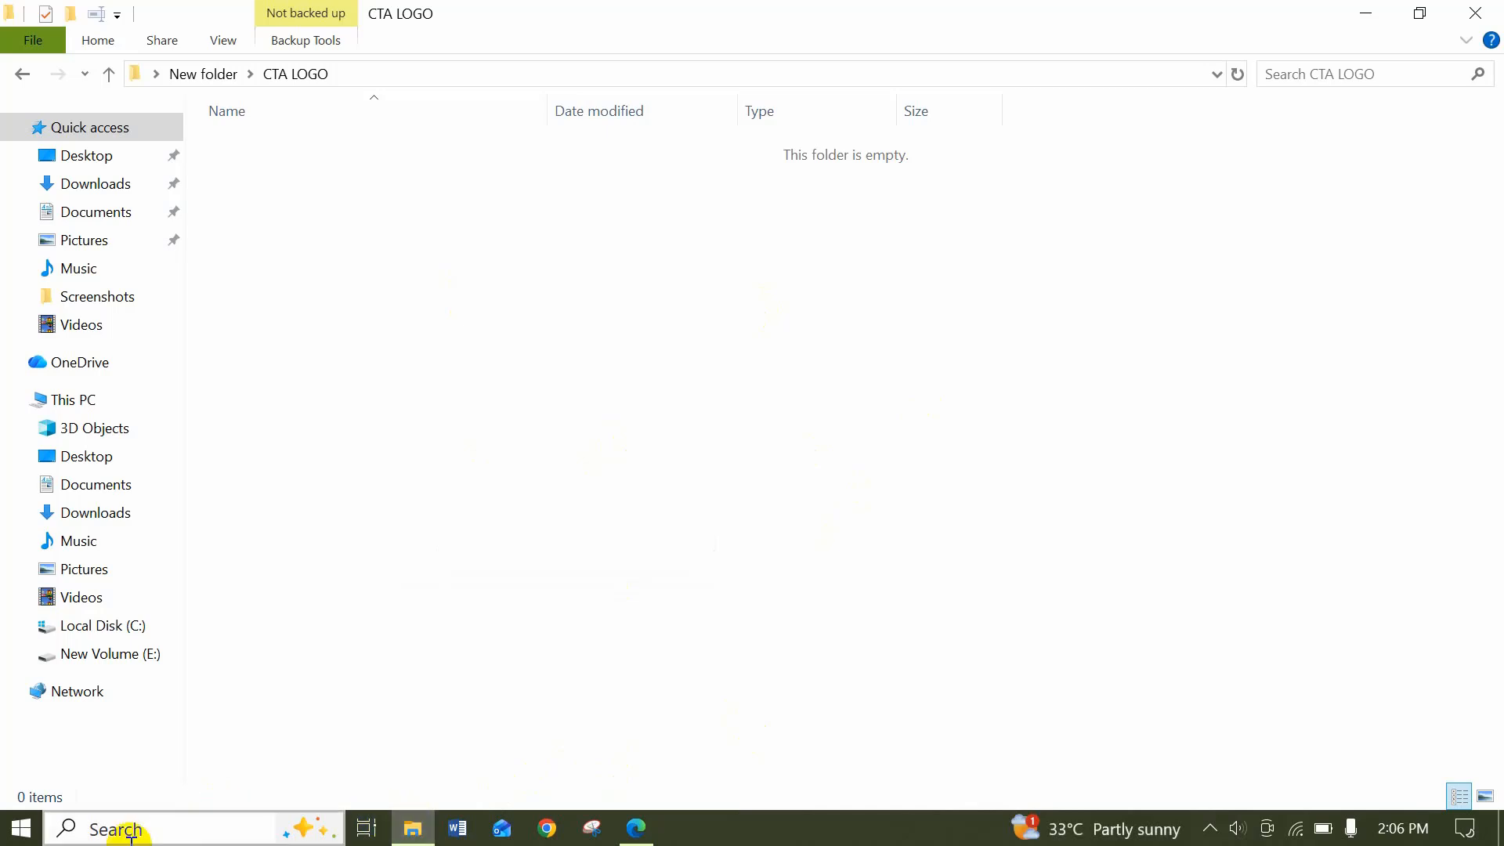
Launch Adobe Illustrator 2024 and collapse the expanded Layers panel to clear the workspace
left_click(22, 828)
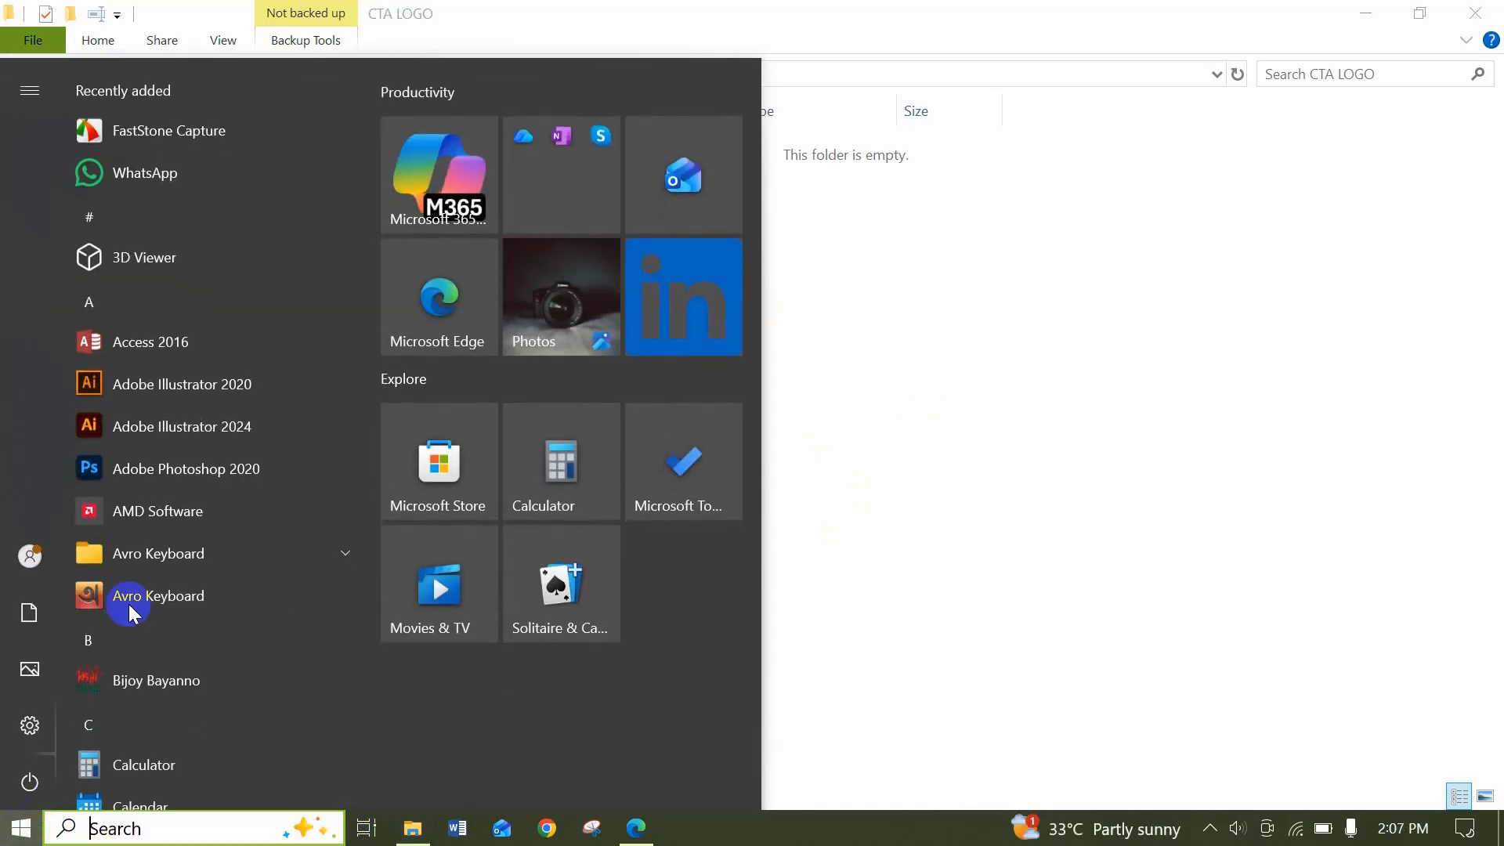
left_click(207, 436)
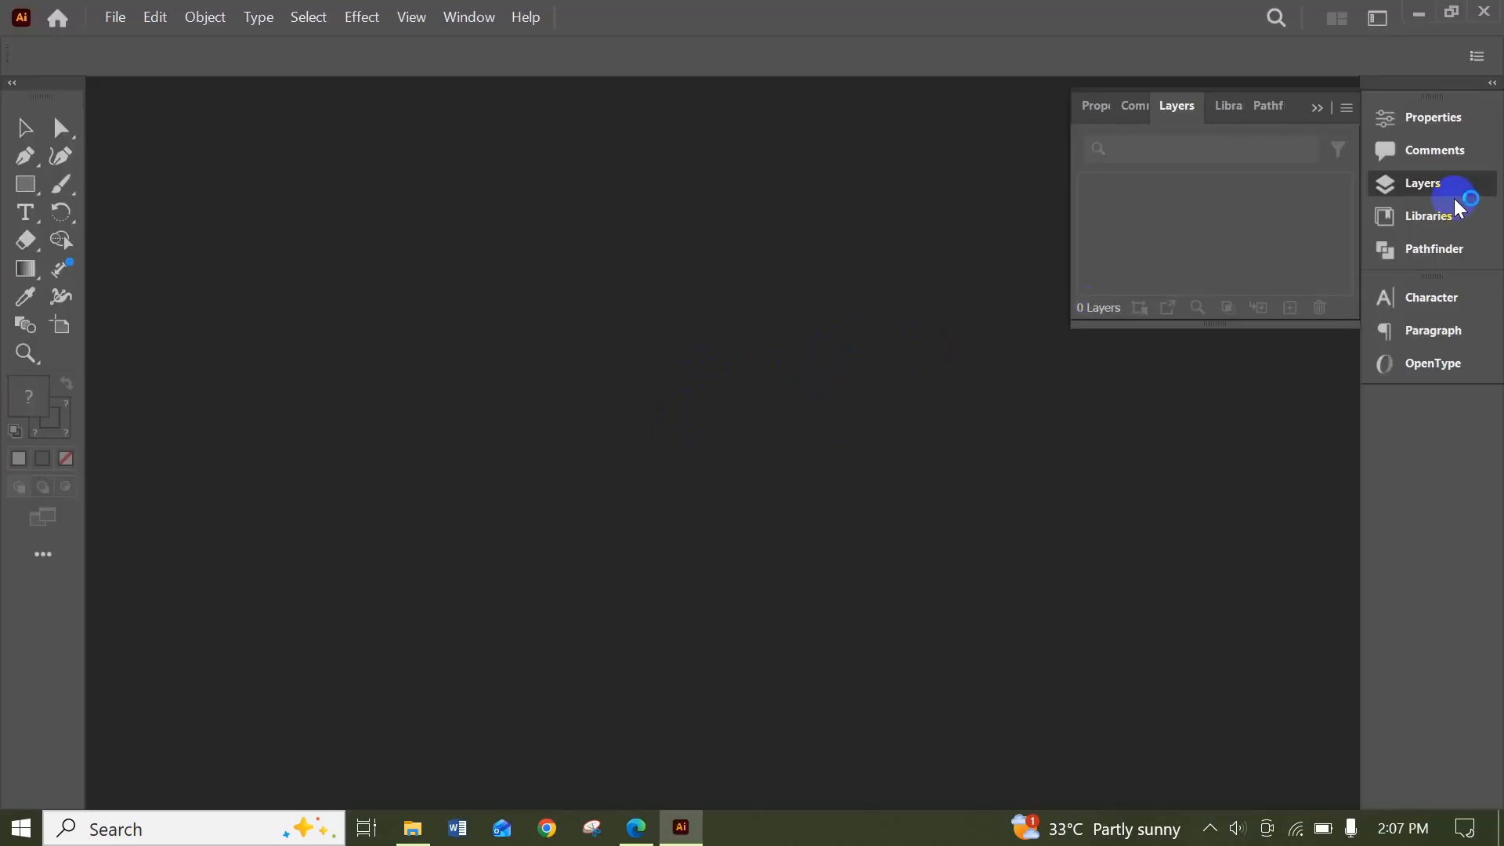
left_click(1316, 109)
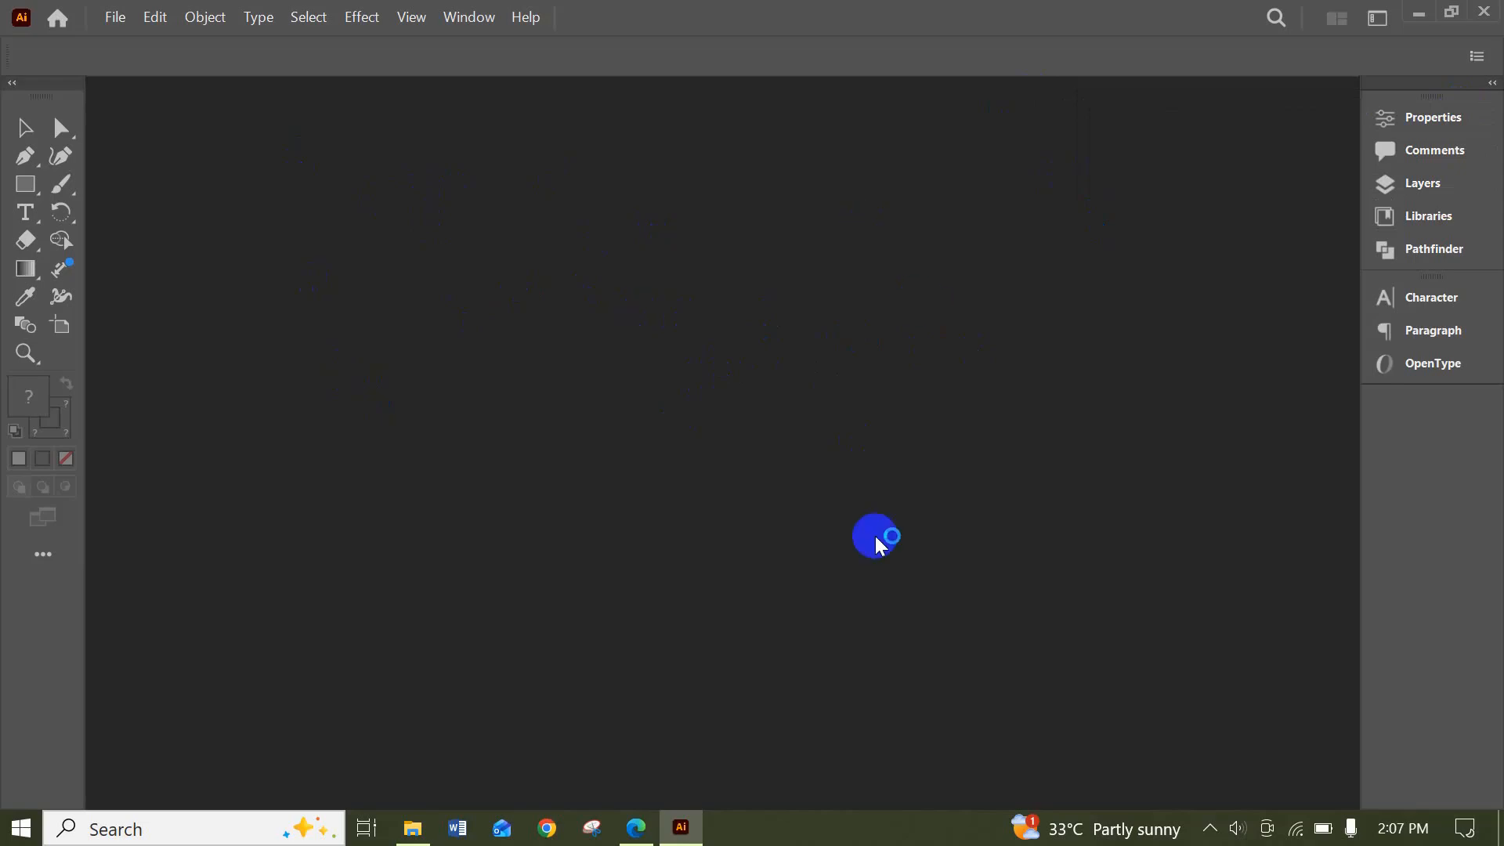
left_click(153, 17)
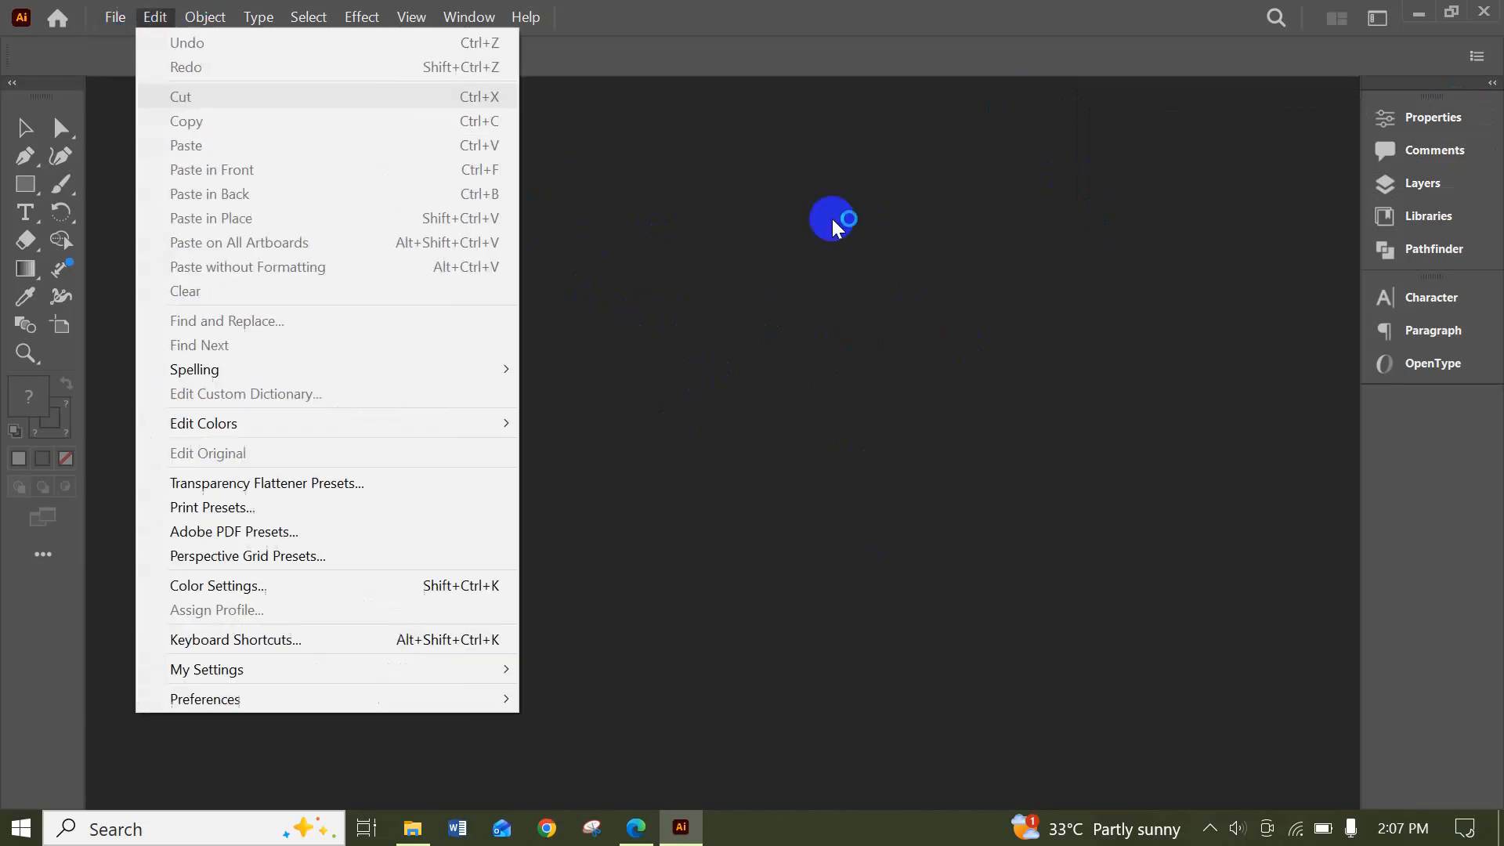
left_click(156, 15)
left_click(115, 17)
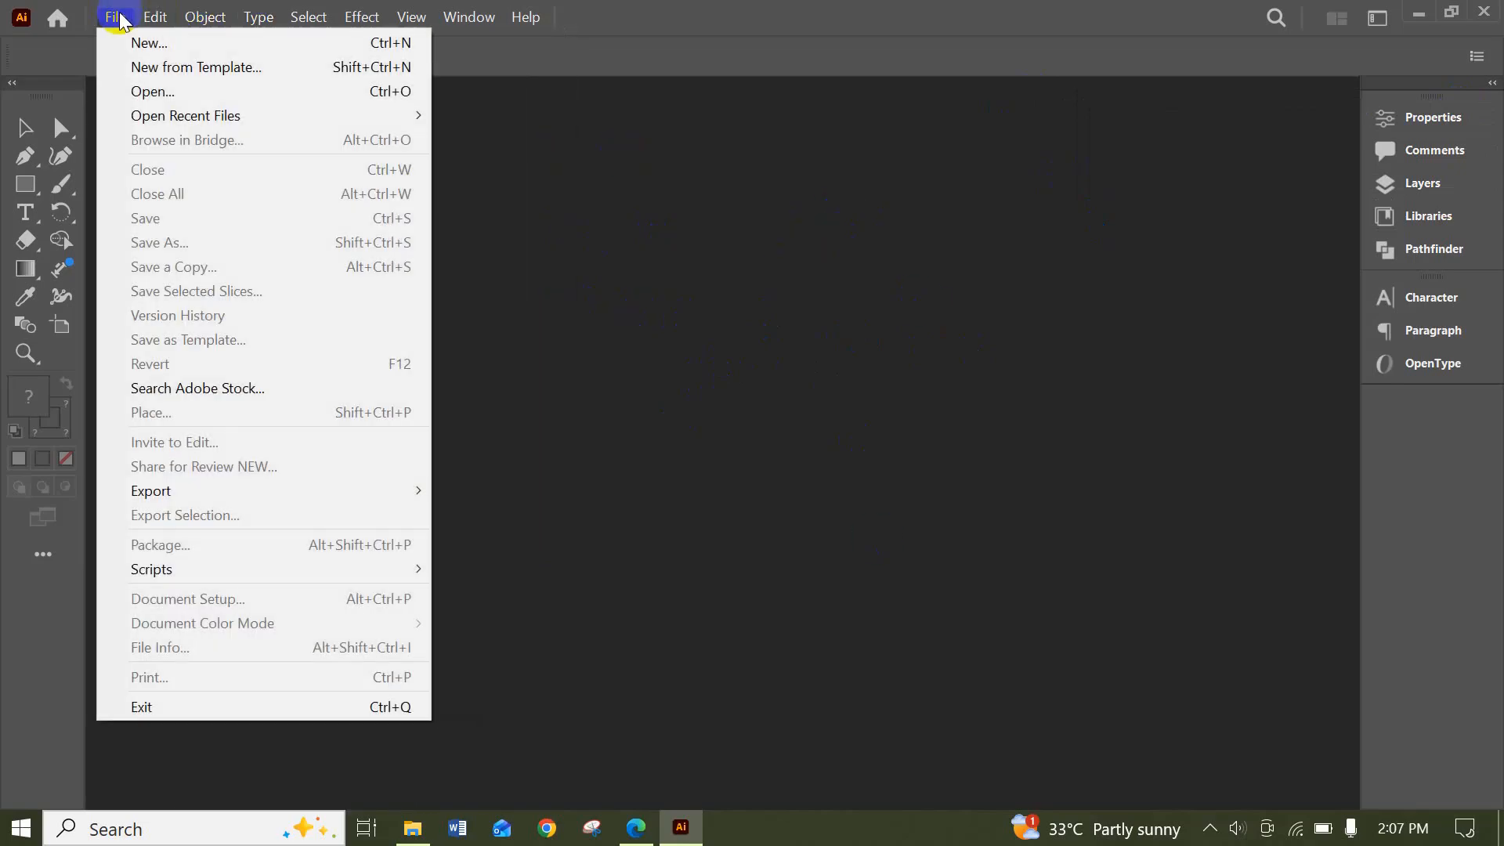
left_click(129, 98)
Start a new document and name it "CTA LOGO"
left_click(116, 17)
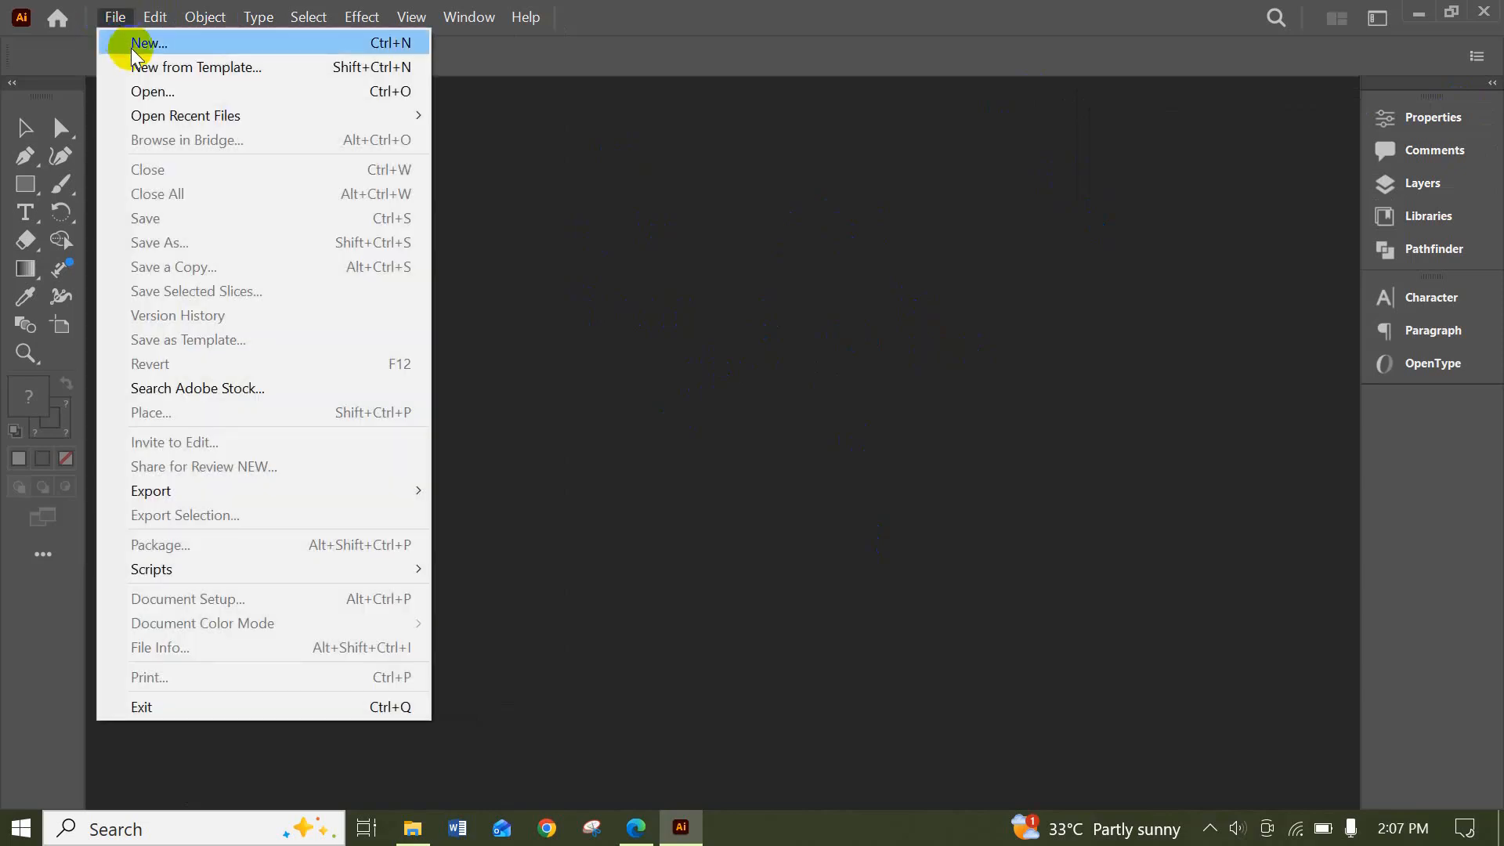
left_click(190, 97)
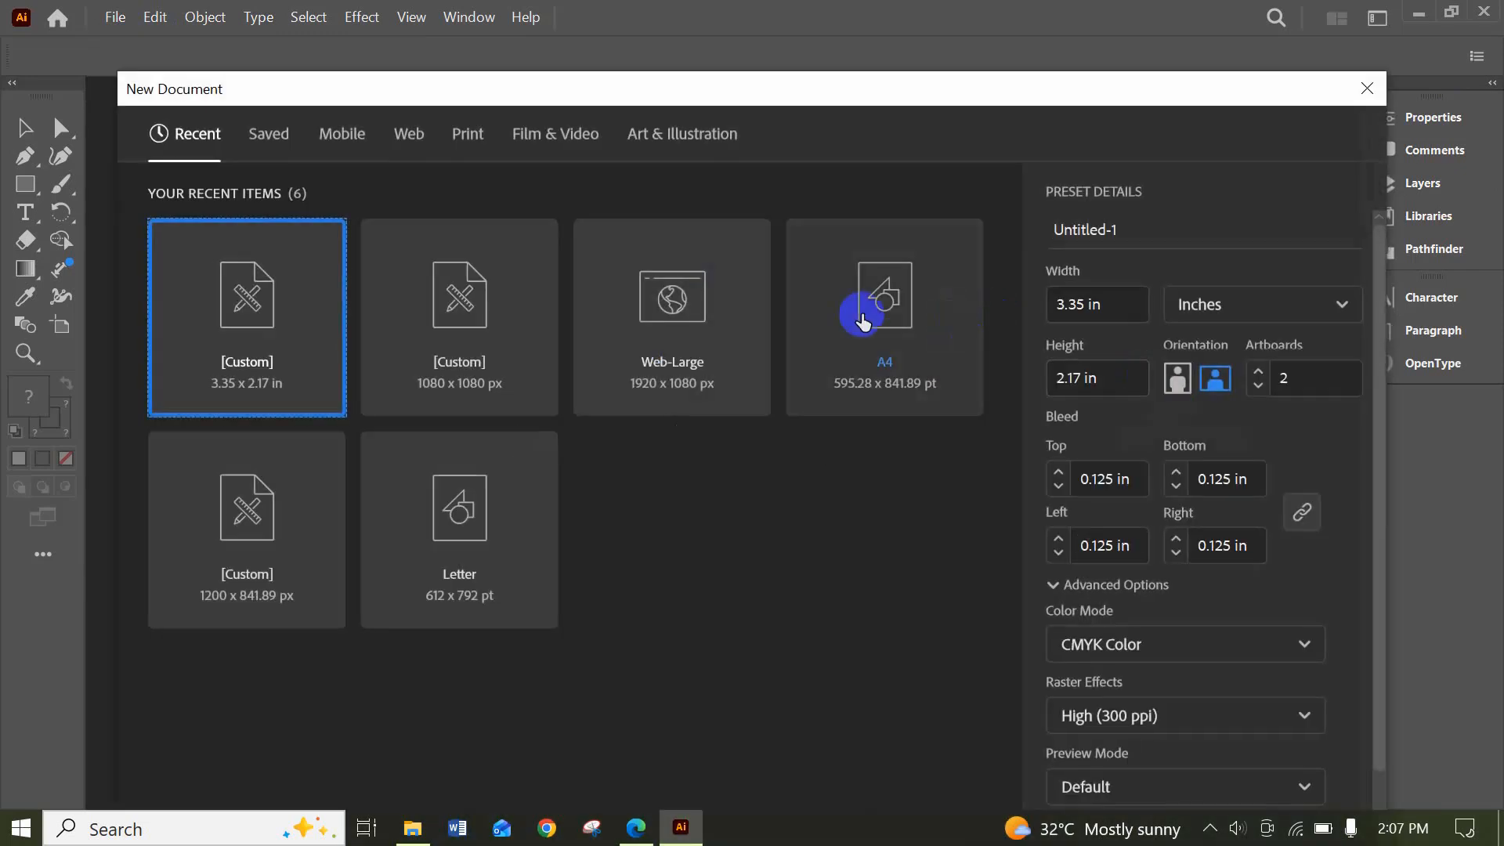
left_click(1133, 230)
type("CTA LOGO")
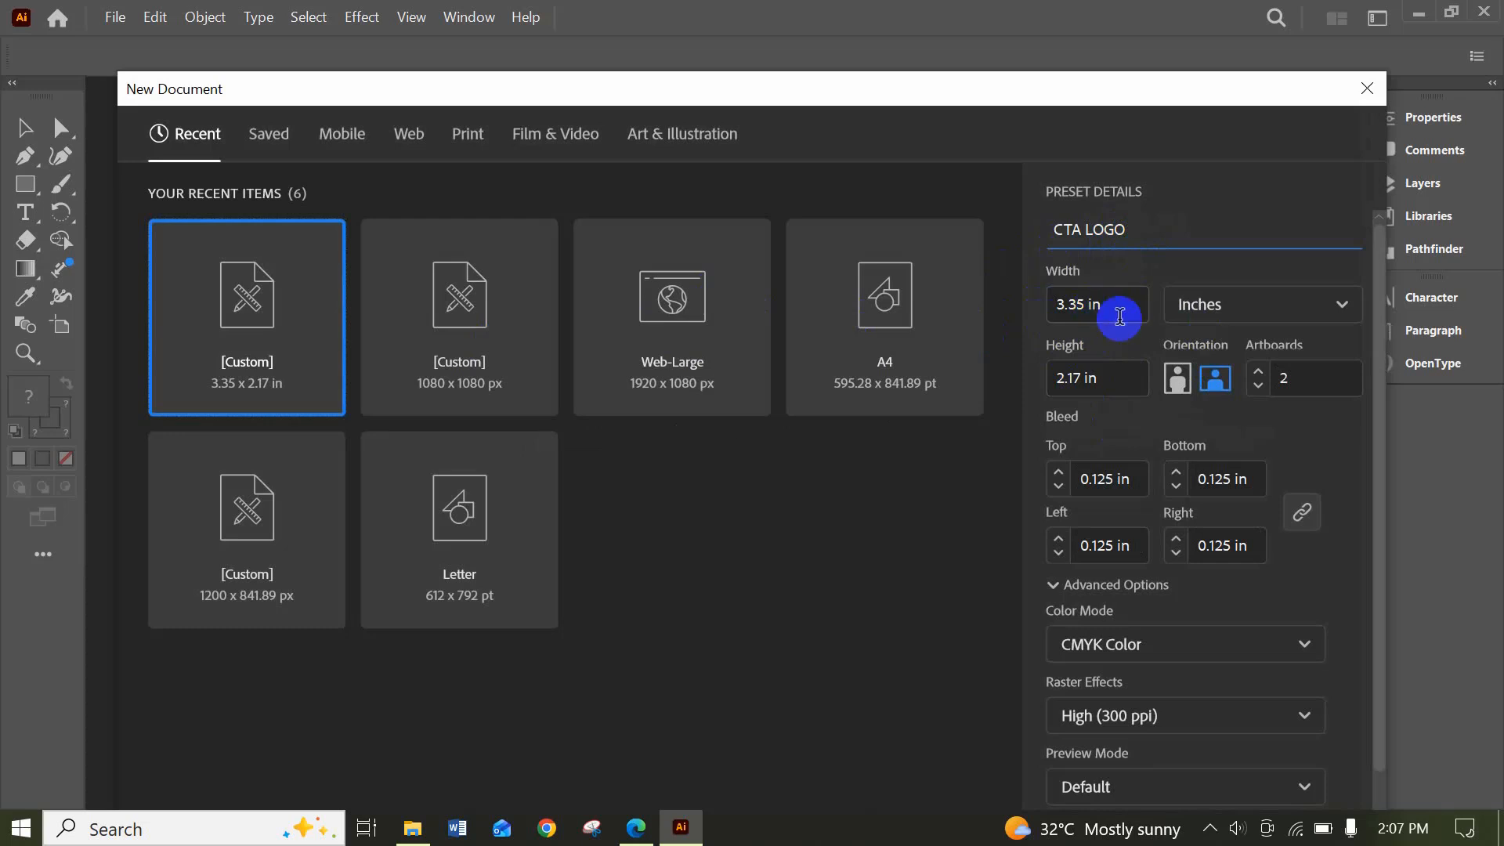
Set the new document's units to Pixels and its artboard size to 2000 px wide by 2000 px high
left_click(1309, 304)
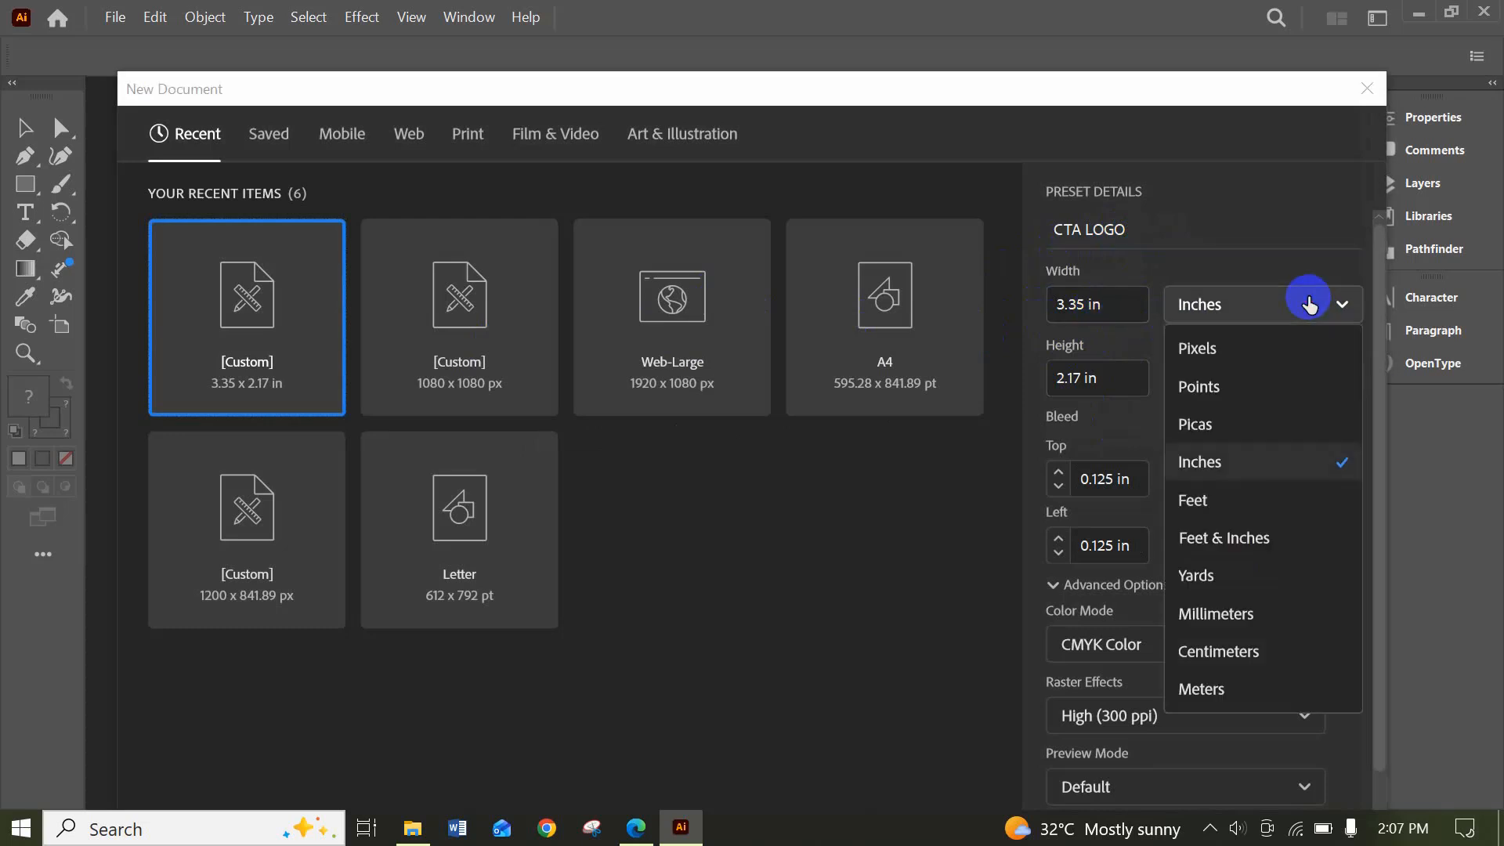
left_click(1250, 350)
double_click(1095, 305)
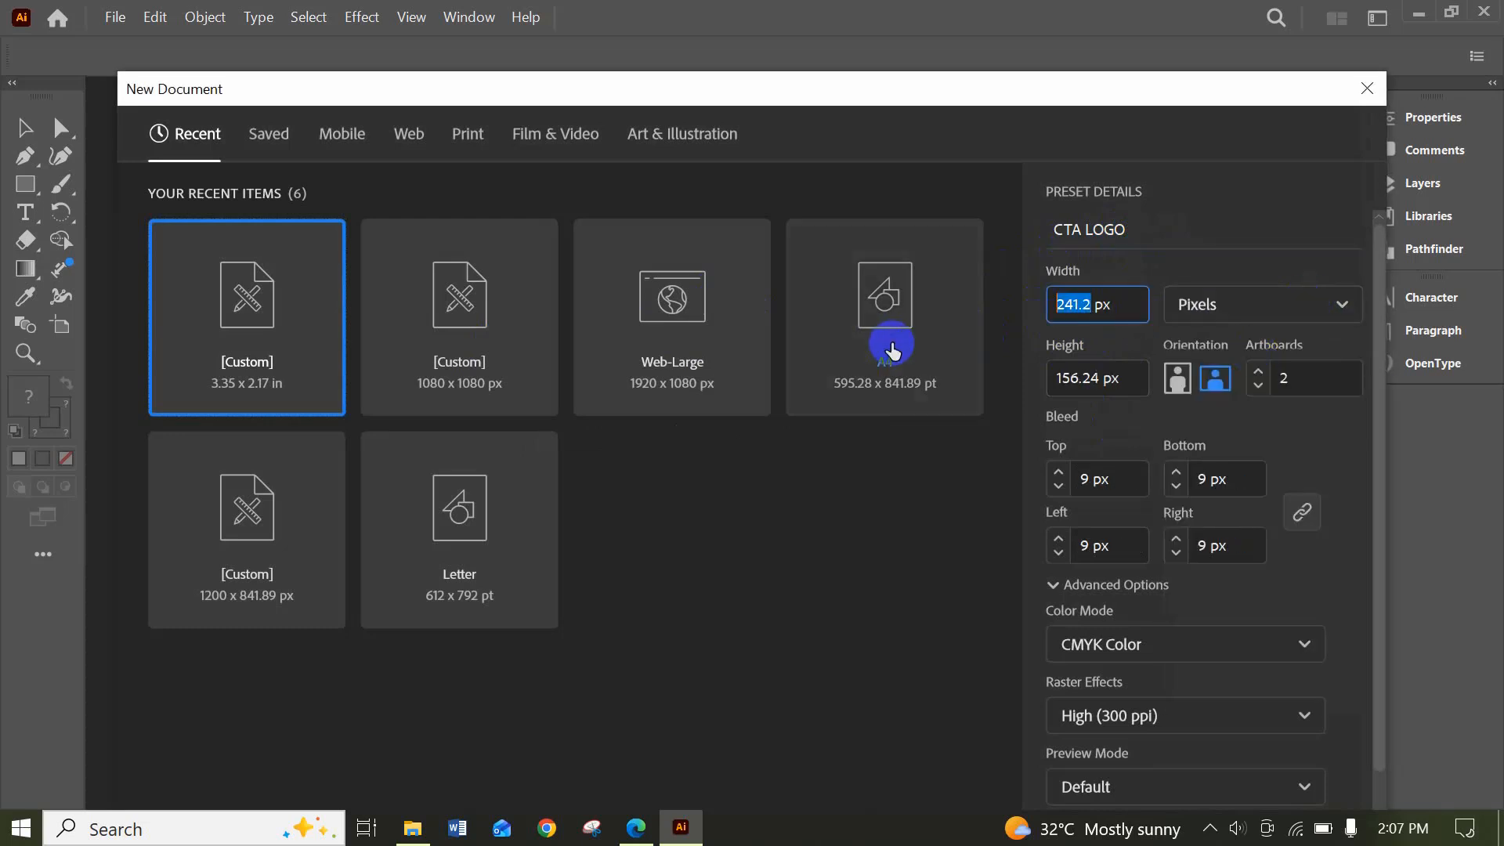
type("2000")
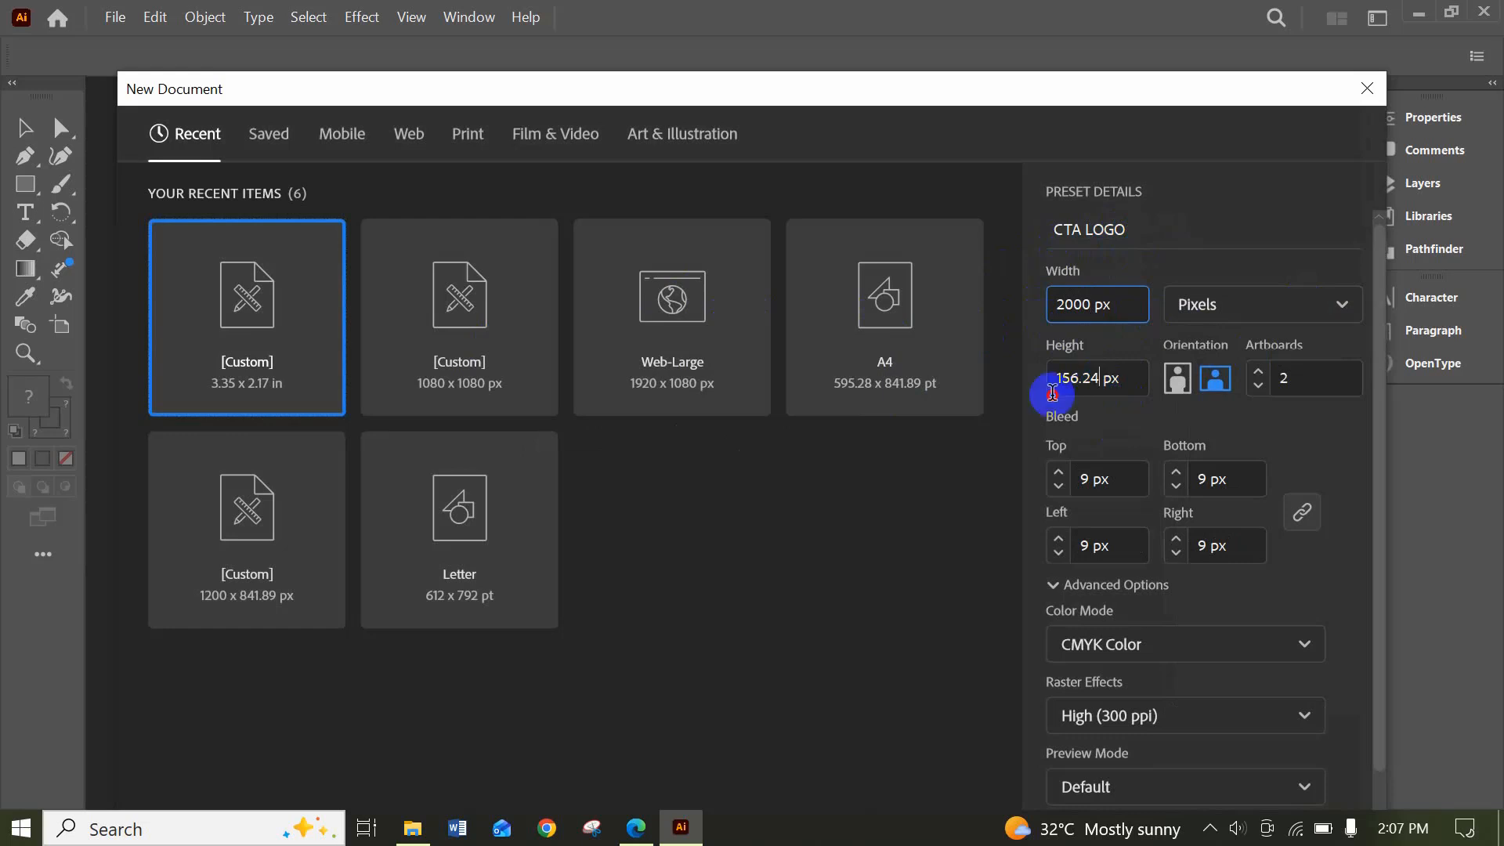
double_click(1061, 392)
type("2000")
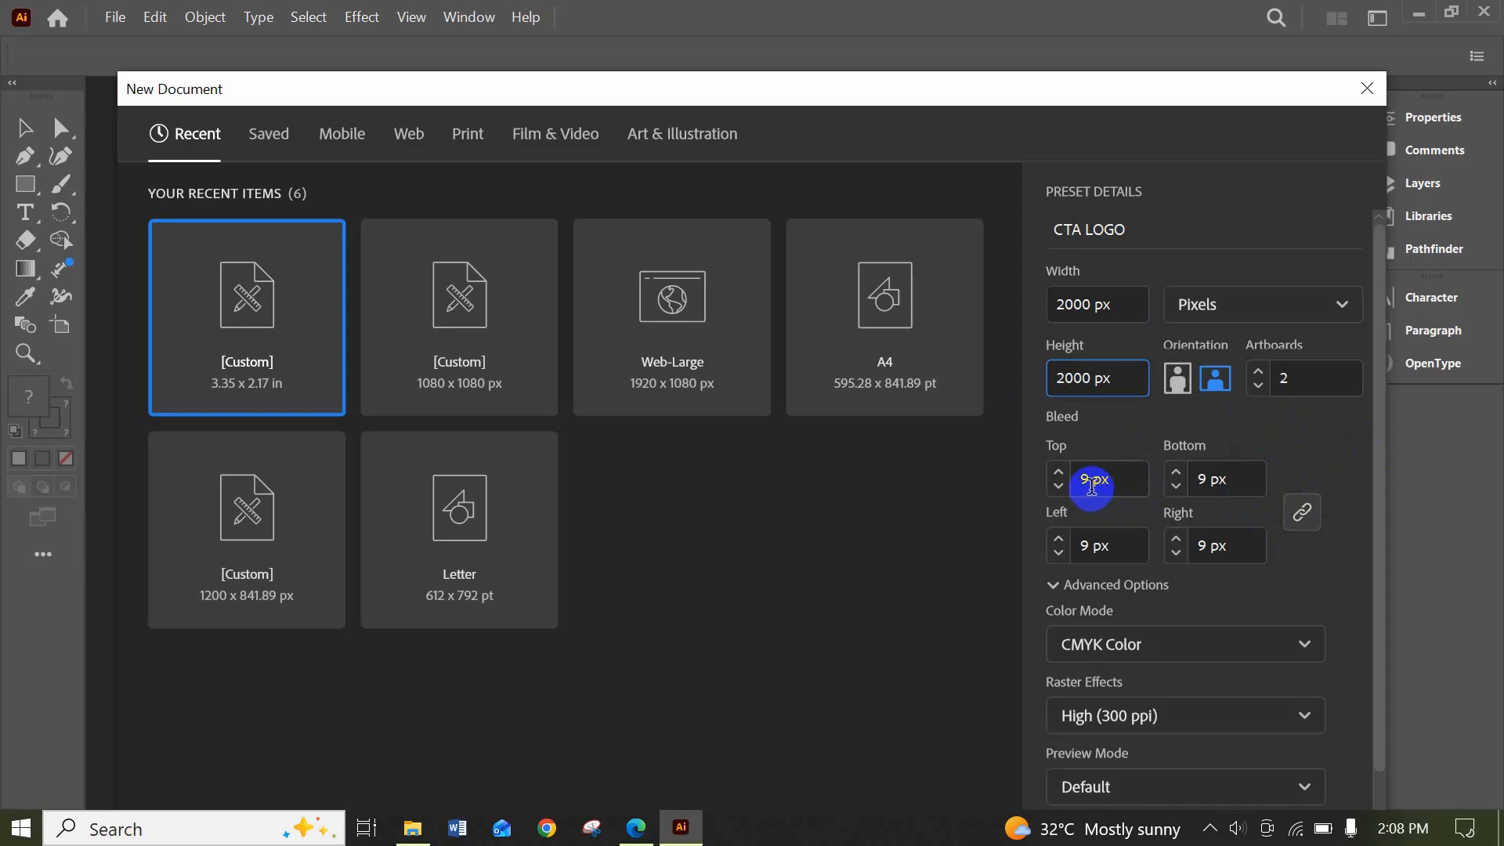
Reduce the new document's linked bleed to 0 px on all four sides
left_click(1058, 486)
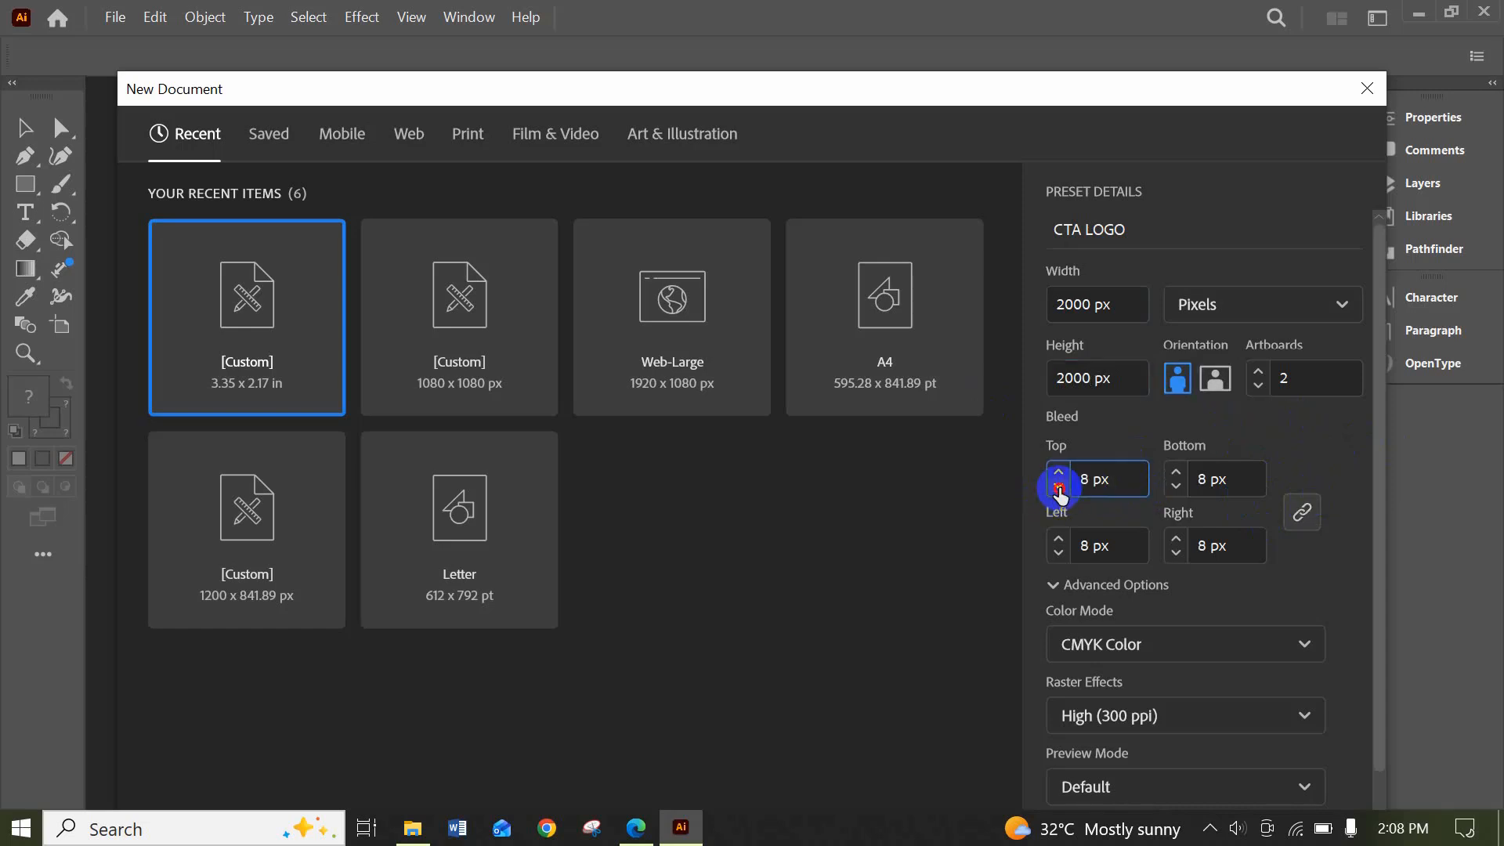
left_click(1058, 487)
left_click(1058, 487)
left_click(1058, 488)
left_click(1058, 487)
left_click(1058, 487)
left_click(1059, 488)
left_click(1058, 487)
left_click(1058, 487)
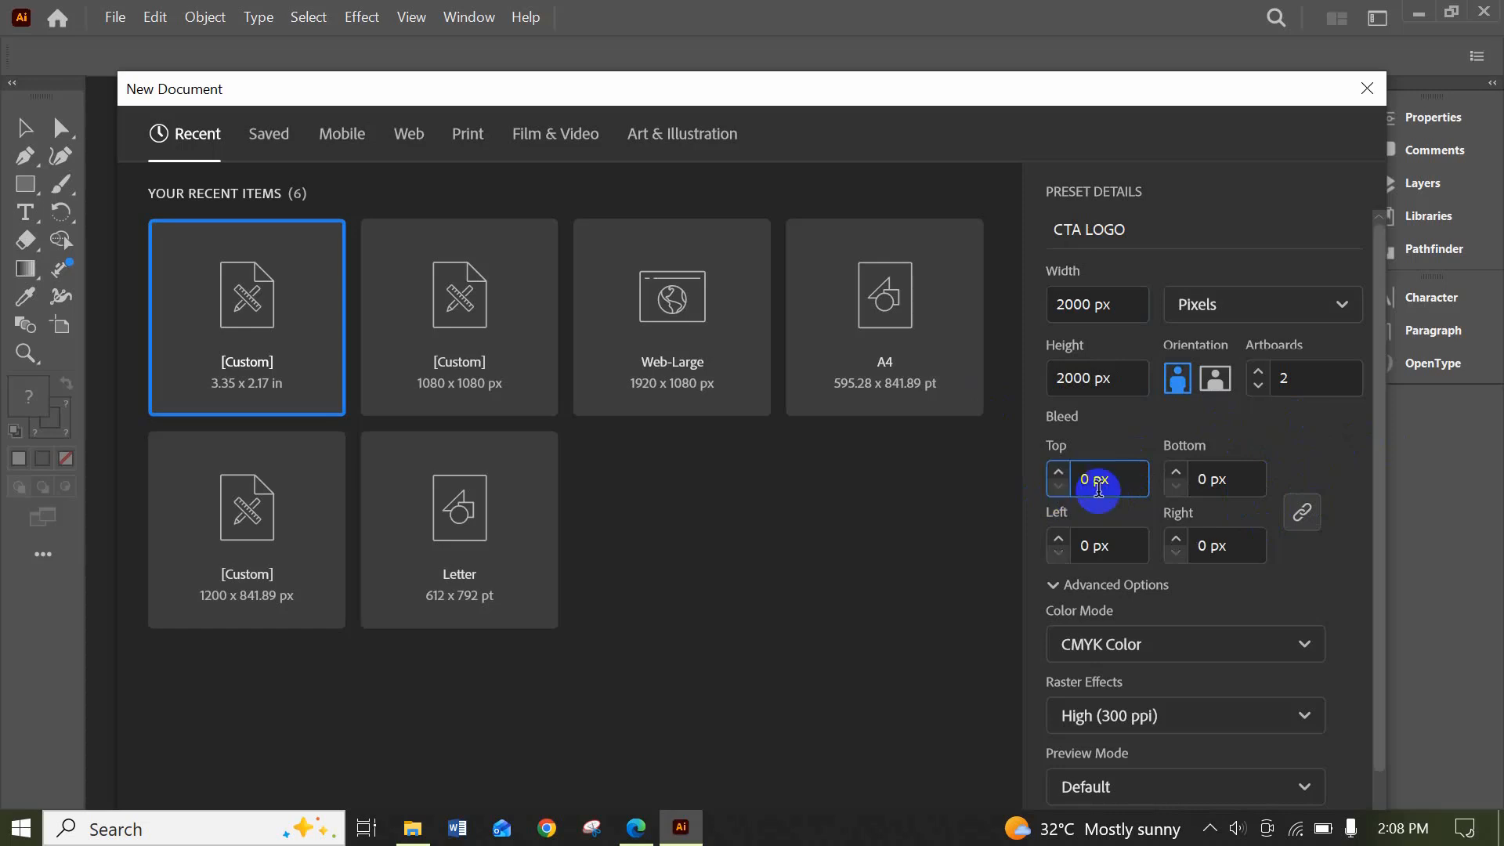
left_click(1329, 448)
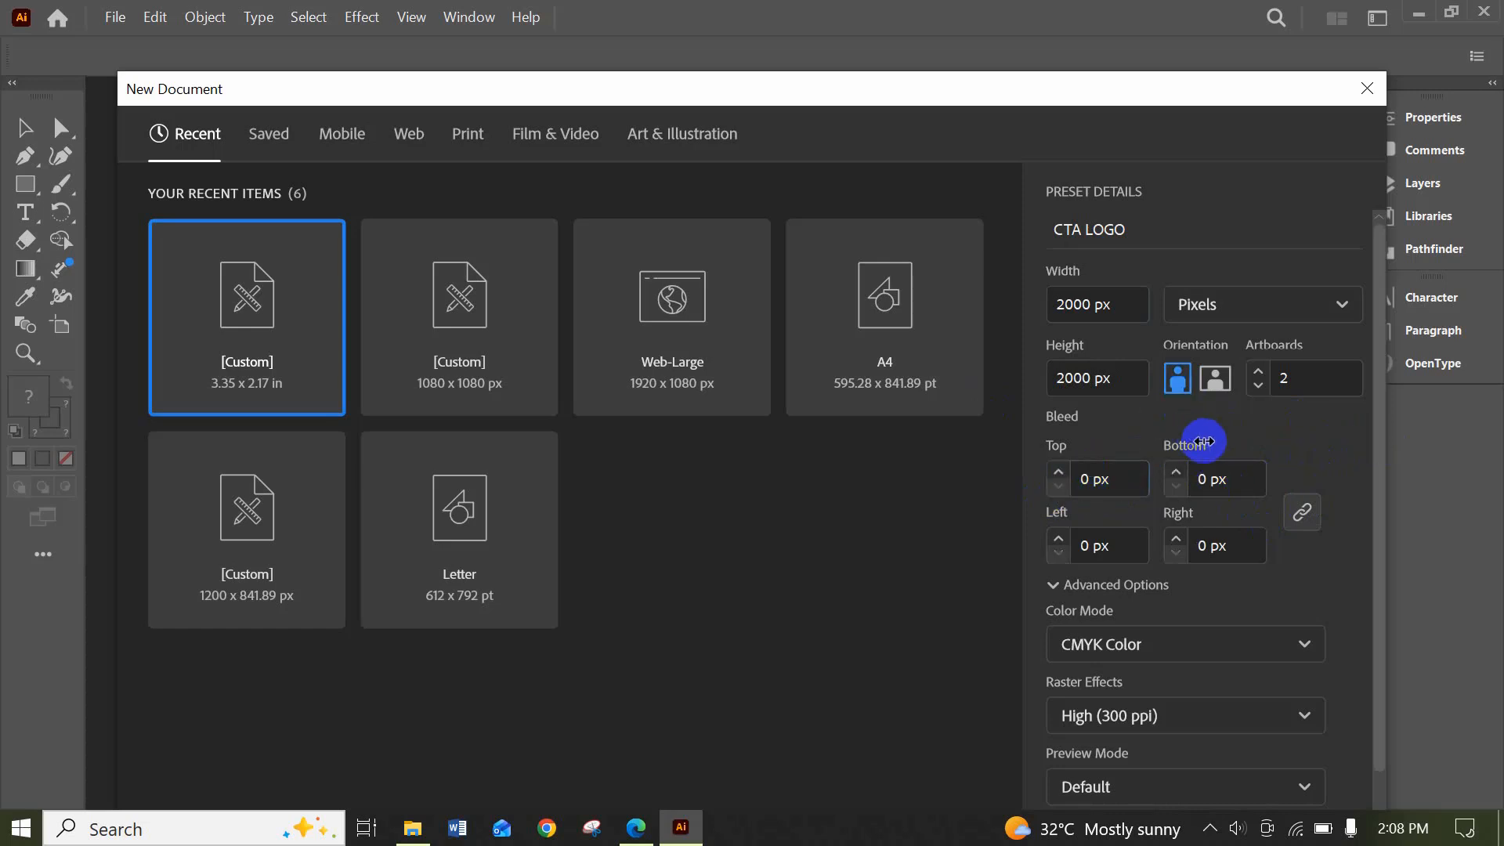
Check the color codes in the job sheet PDF and set the new Illustrator document's color mode to RGB Color
scroll(1120, 415, "down", 1)
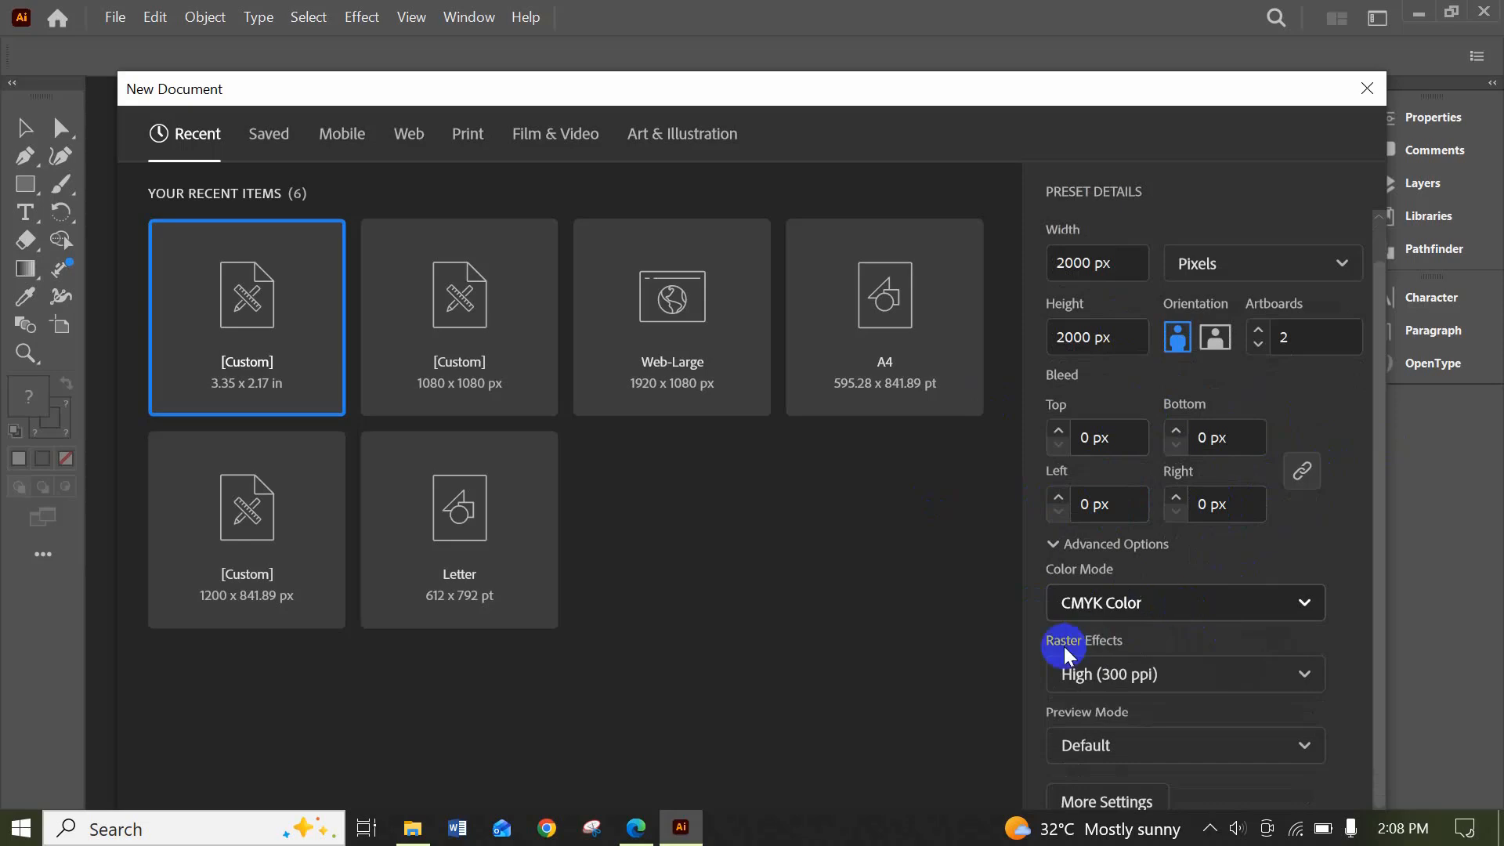
left_click(635, 828)
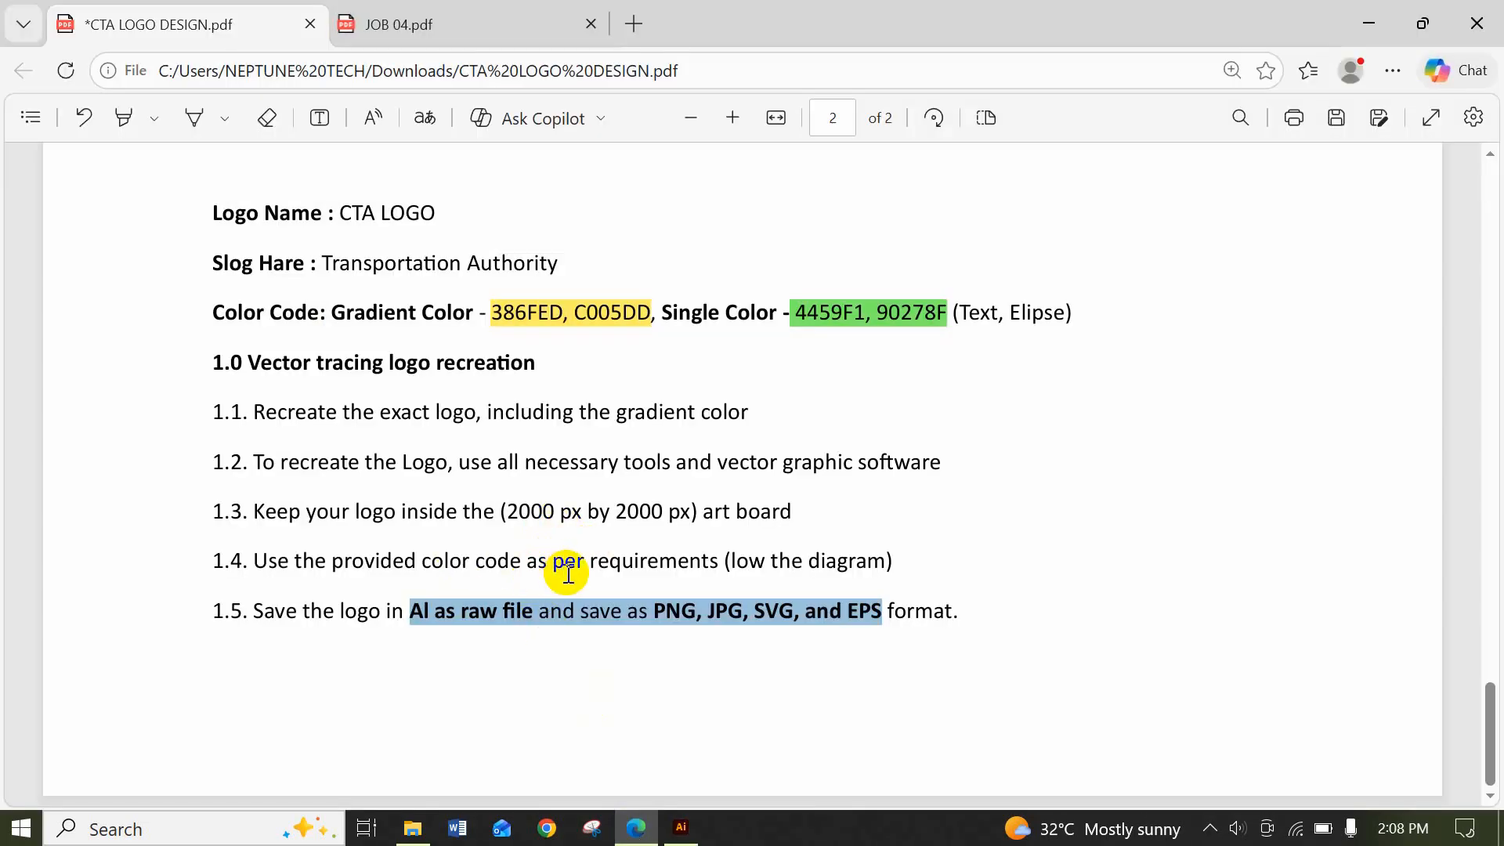
scroll(666, 481, "up", 2)
scroll(667, 481, "up", 10)
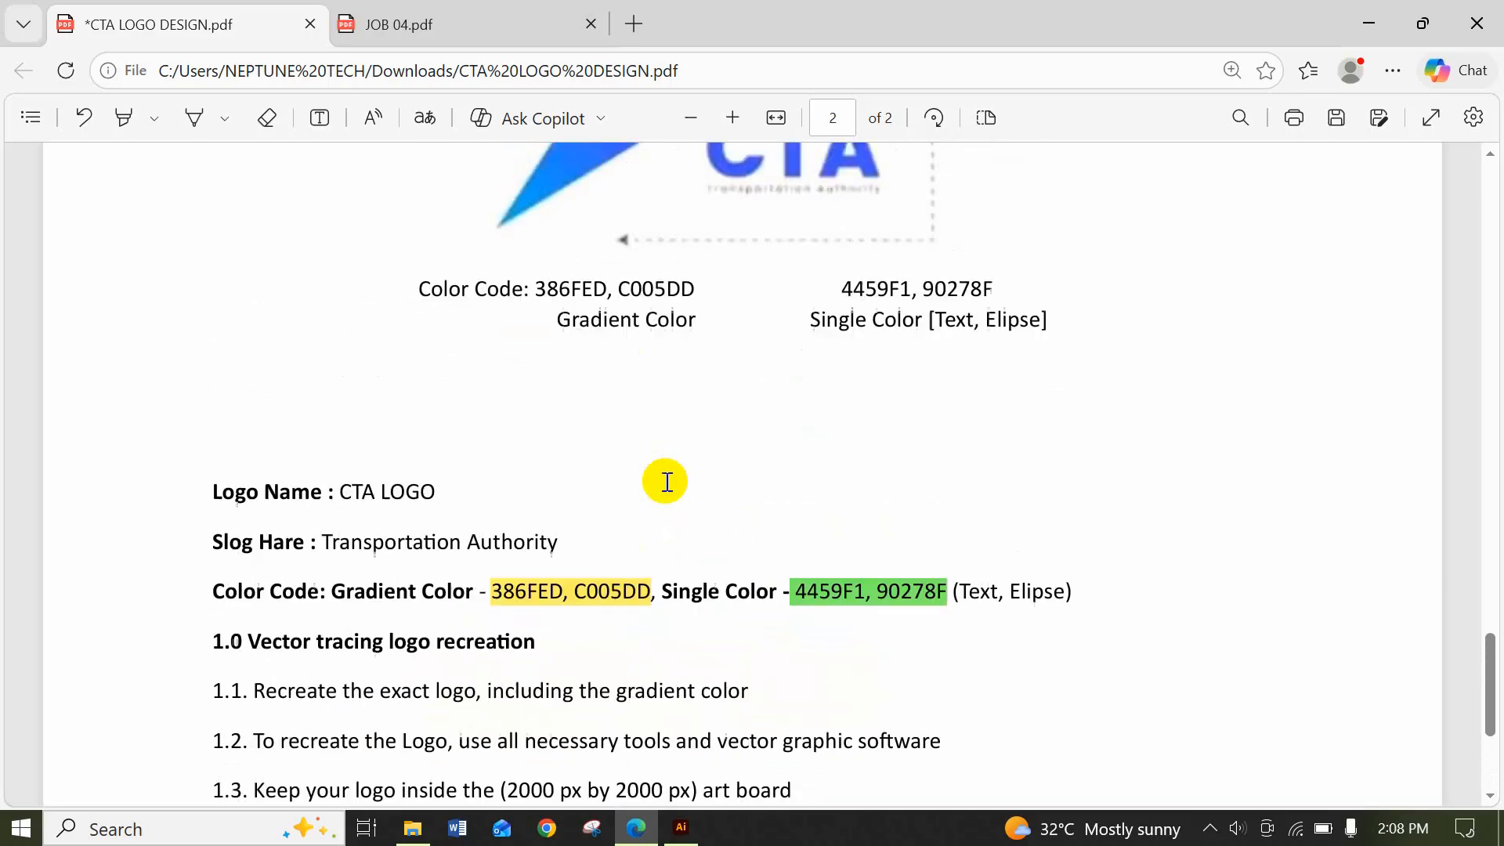
scroll(666, 481, "down", 6)
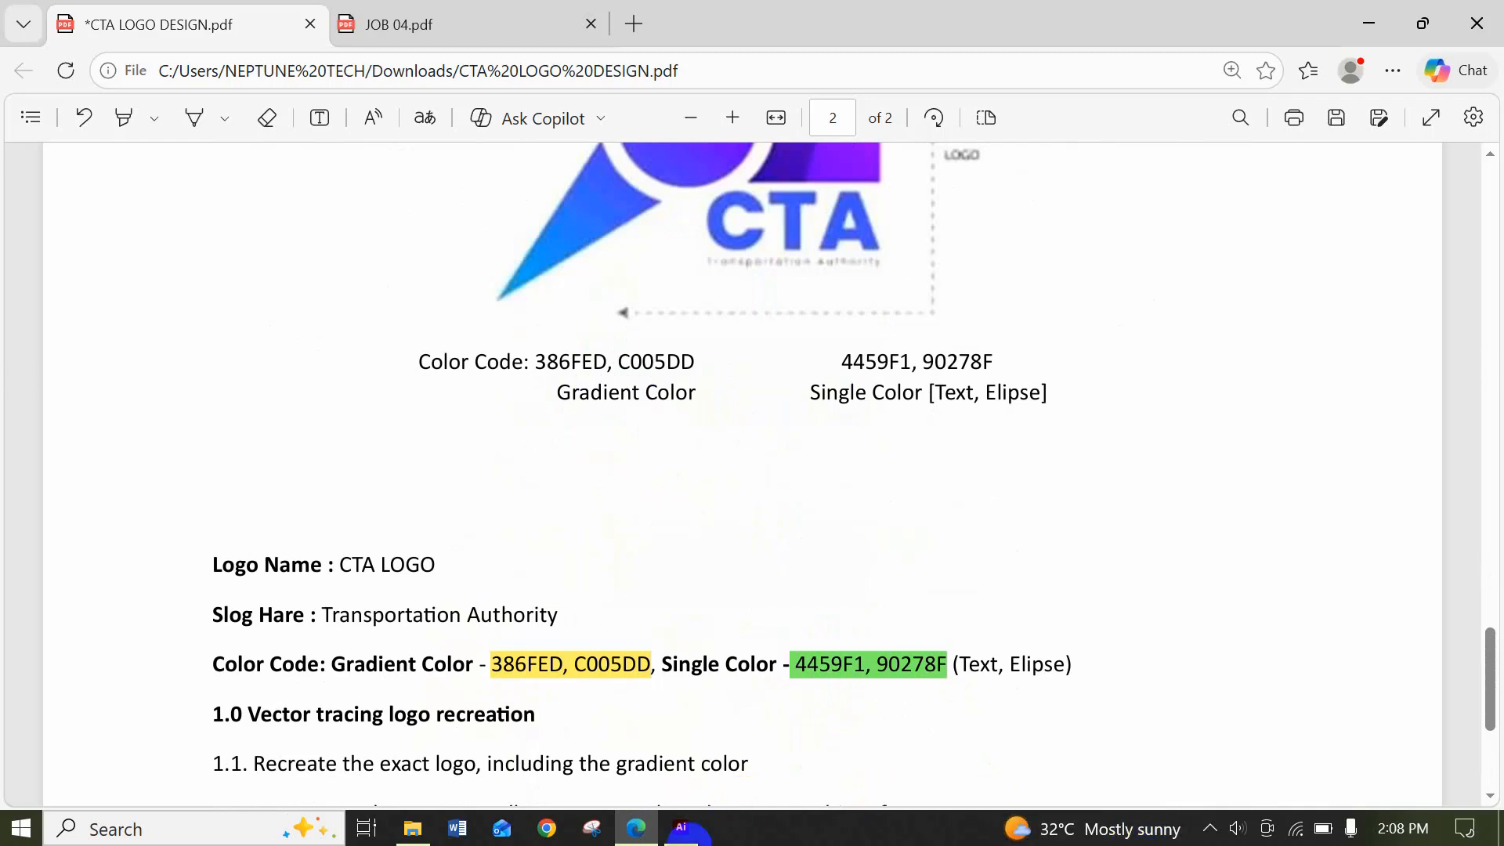
left_click(681, 828)
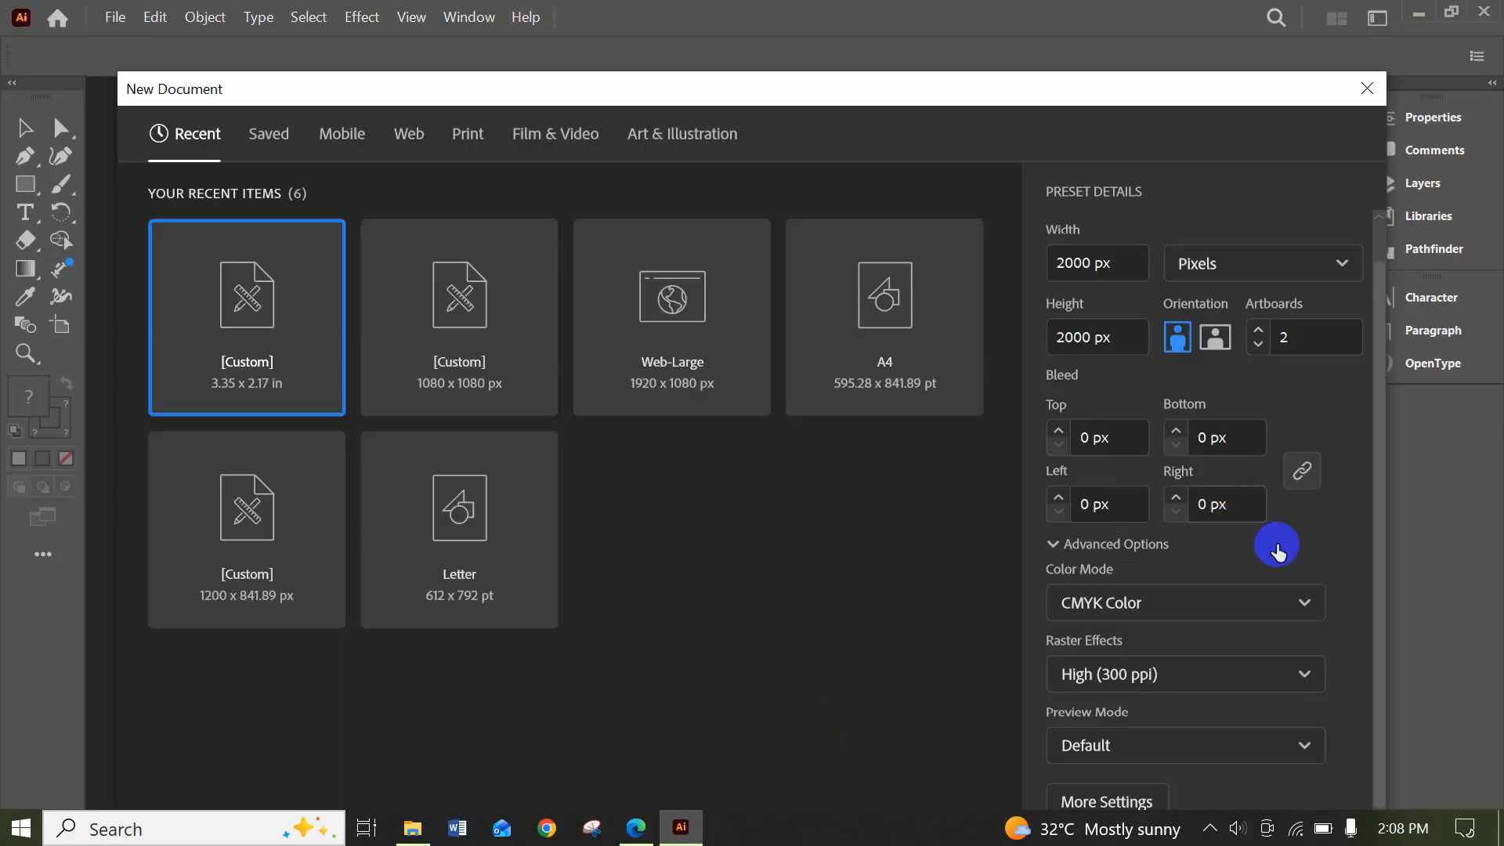
left_click(1235, 614)
left_click(1107, 648)
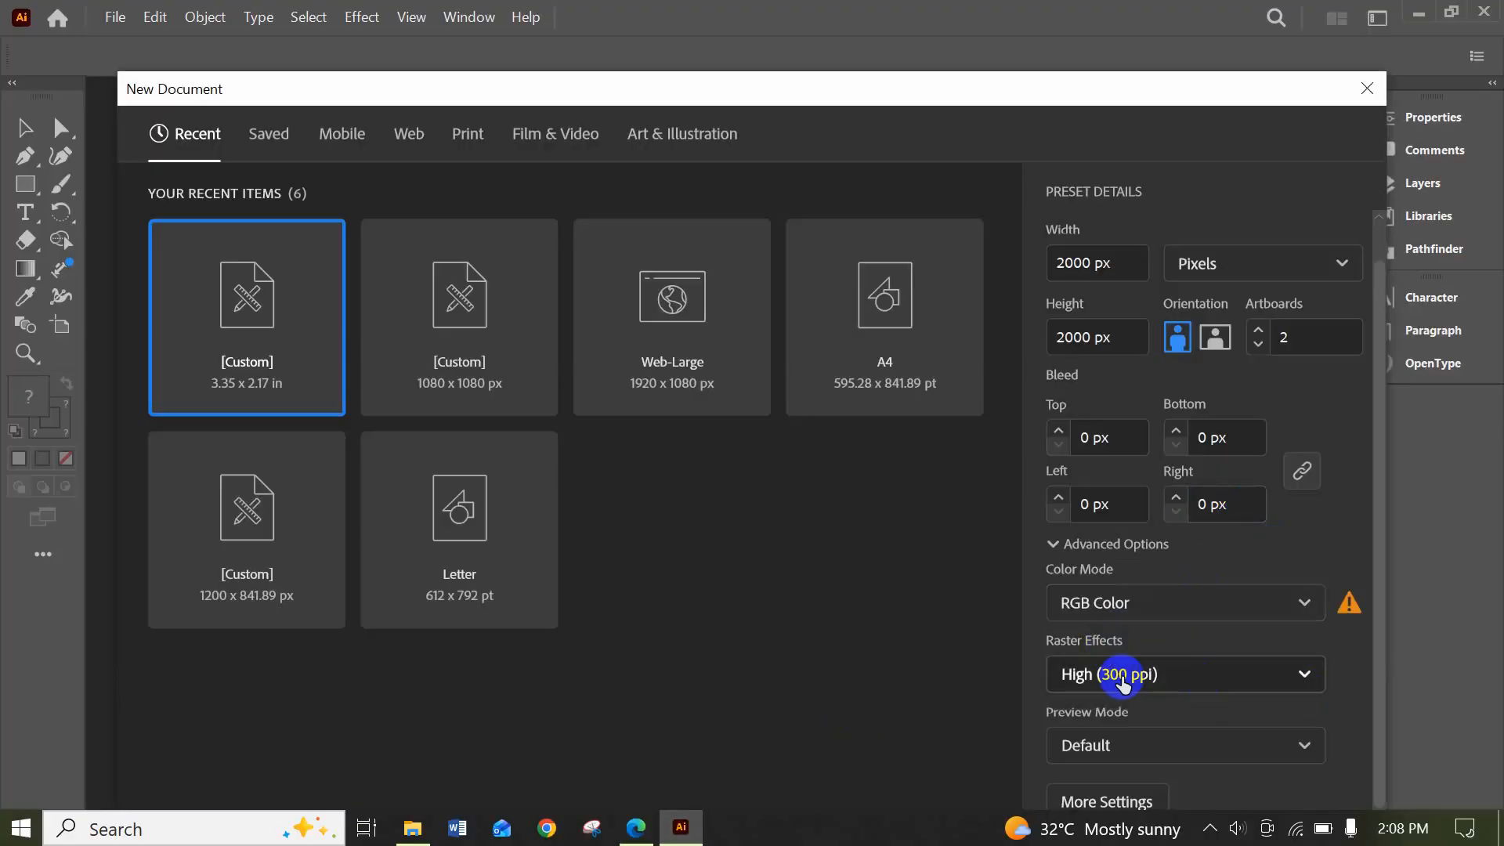
Switch the raster effects to Screen (72 ppi), then set them back to High (300 ppi)
left_click(1200, 691)
left_click(1165, 725)
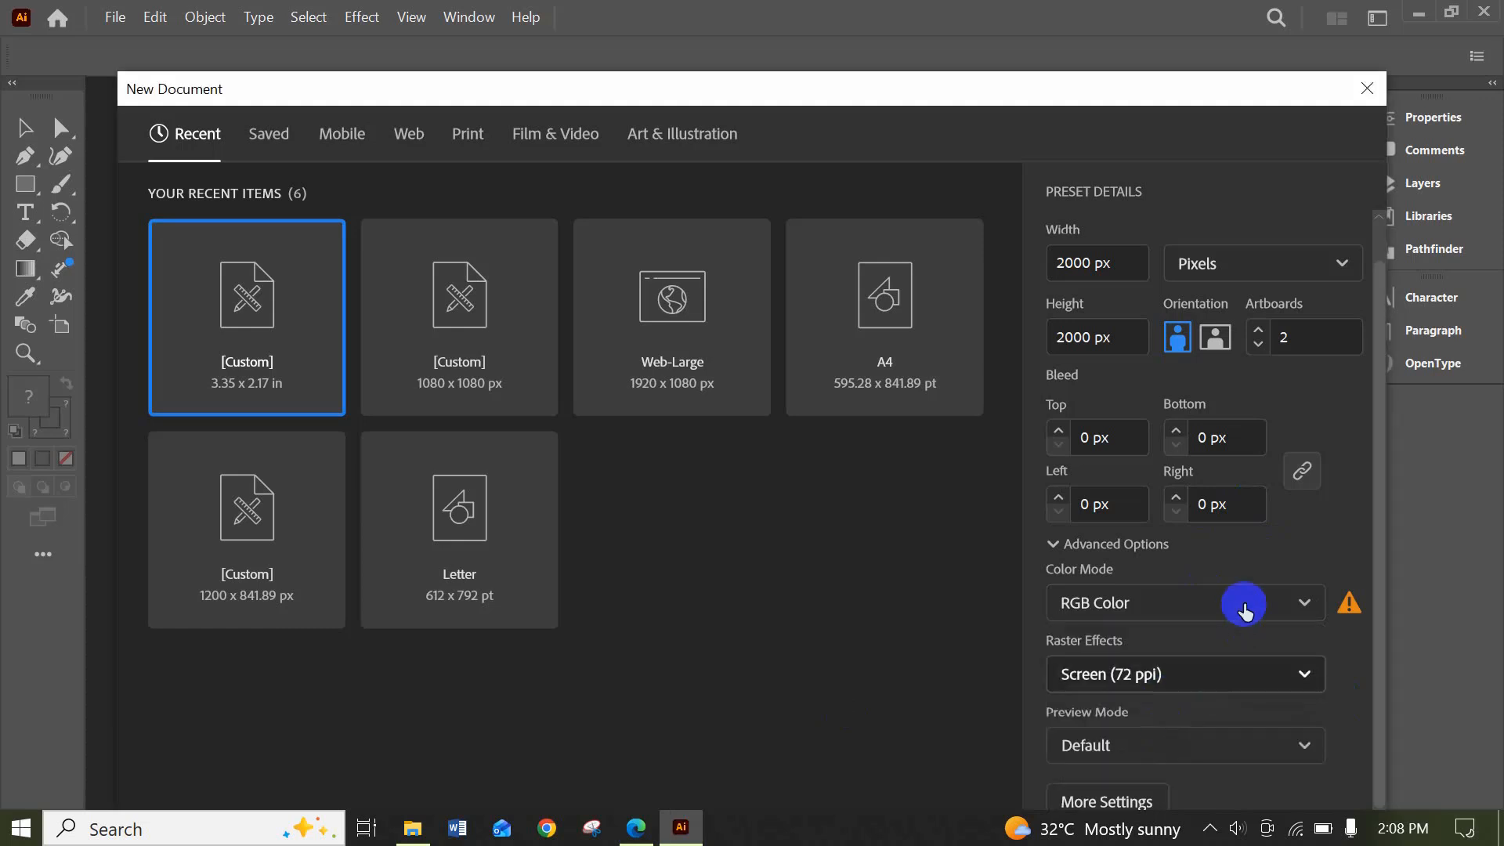
left_click(1173, 676)
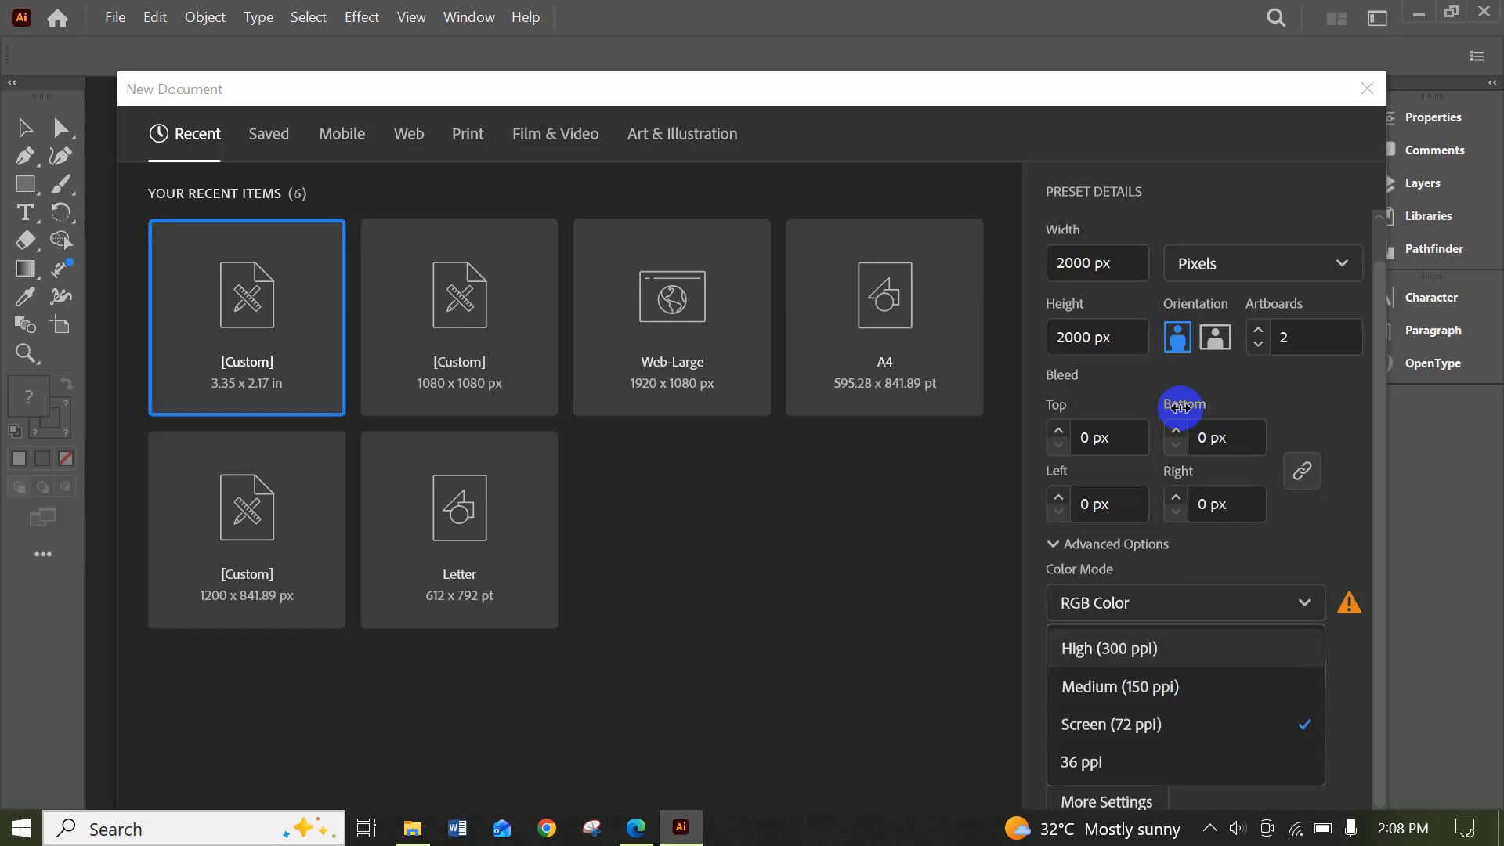
left_click(1118, 665)
left_click(1117, 665)
left_click(1156, 787)
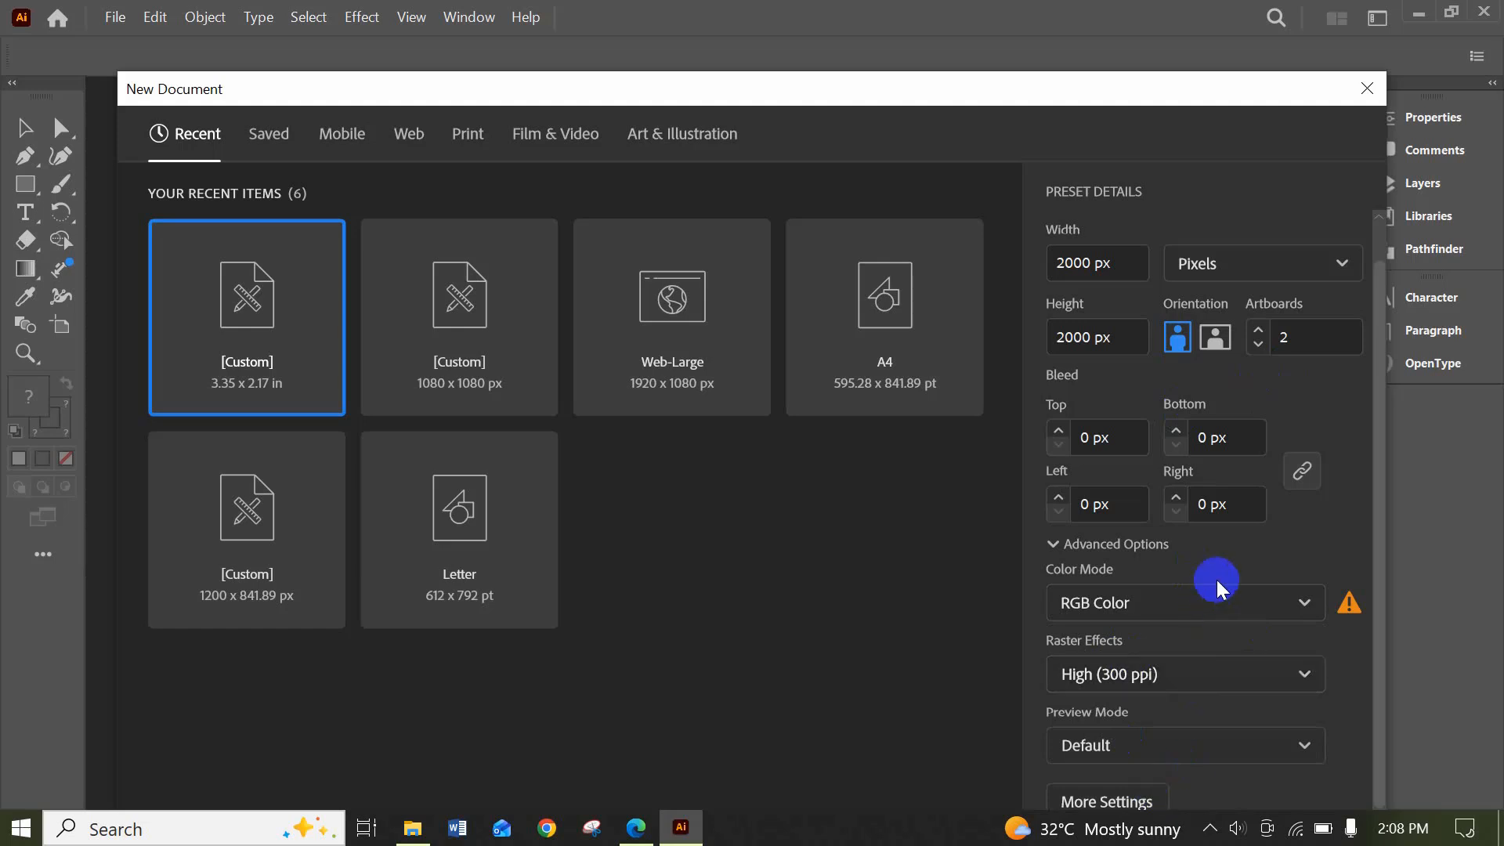
Reduce the number of artboards to 1 and create the new document
left_click(1258, 344)
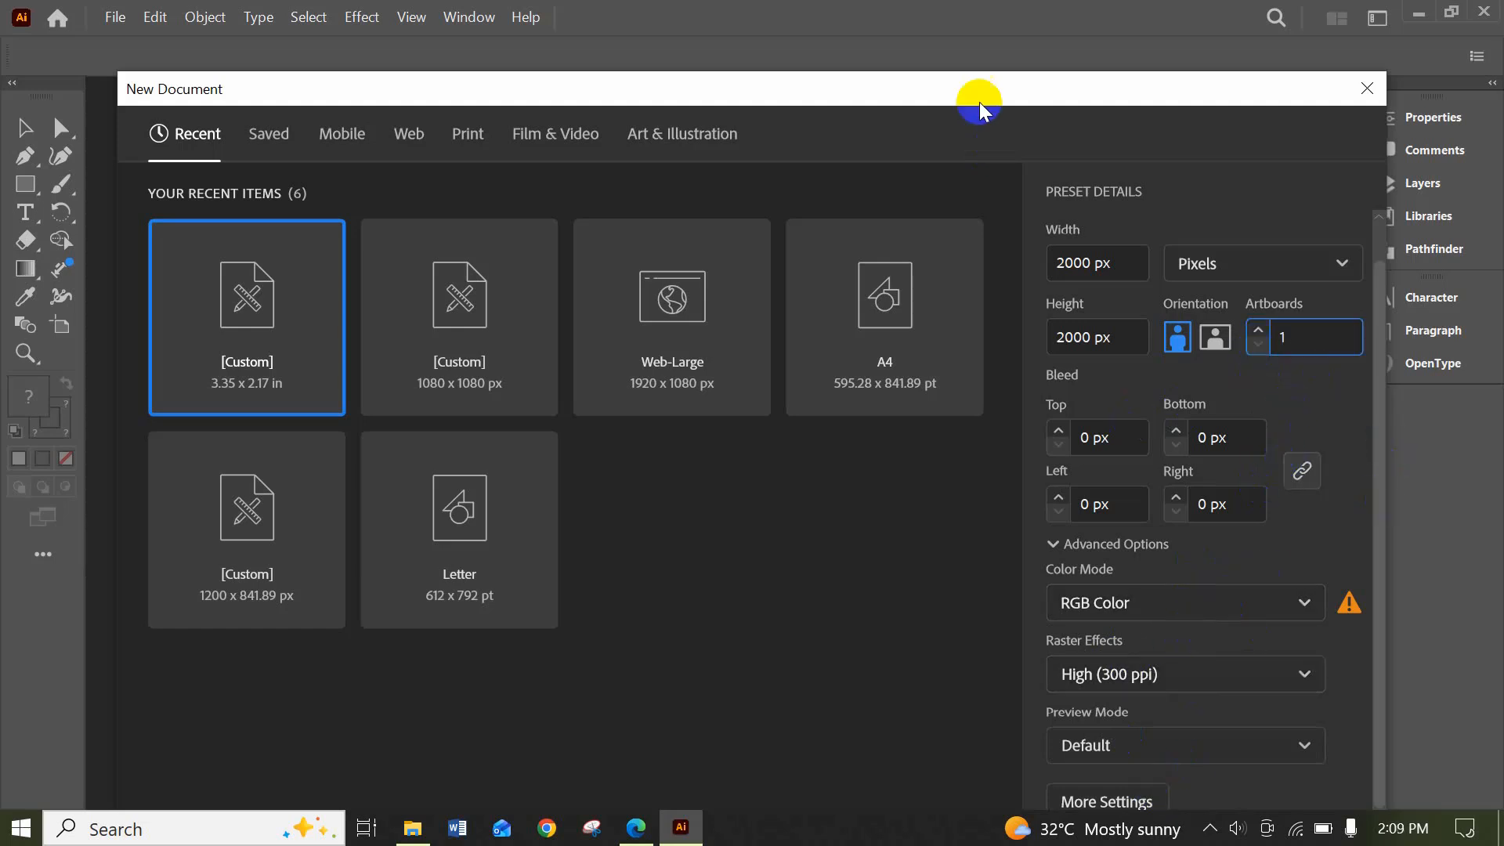
left_click_drag(979, 92, 989, 47)
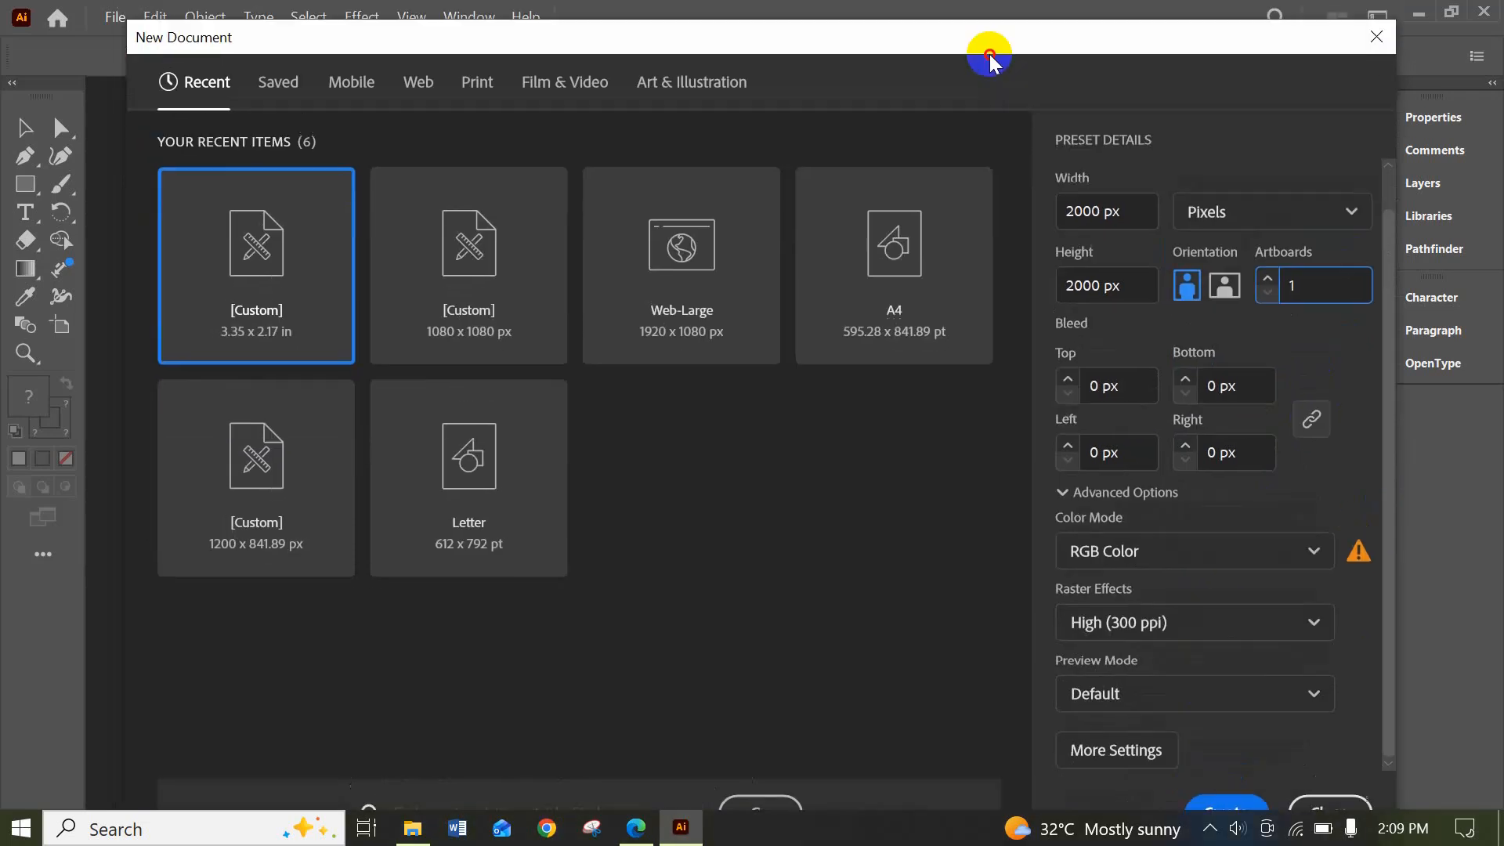
left_click(1227, 815)
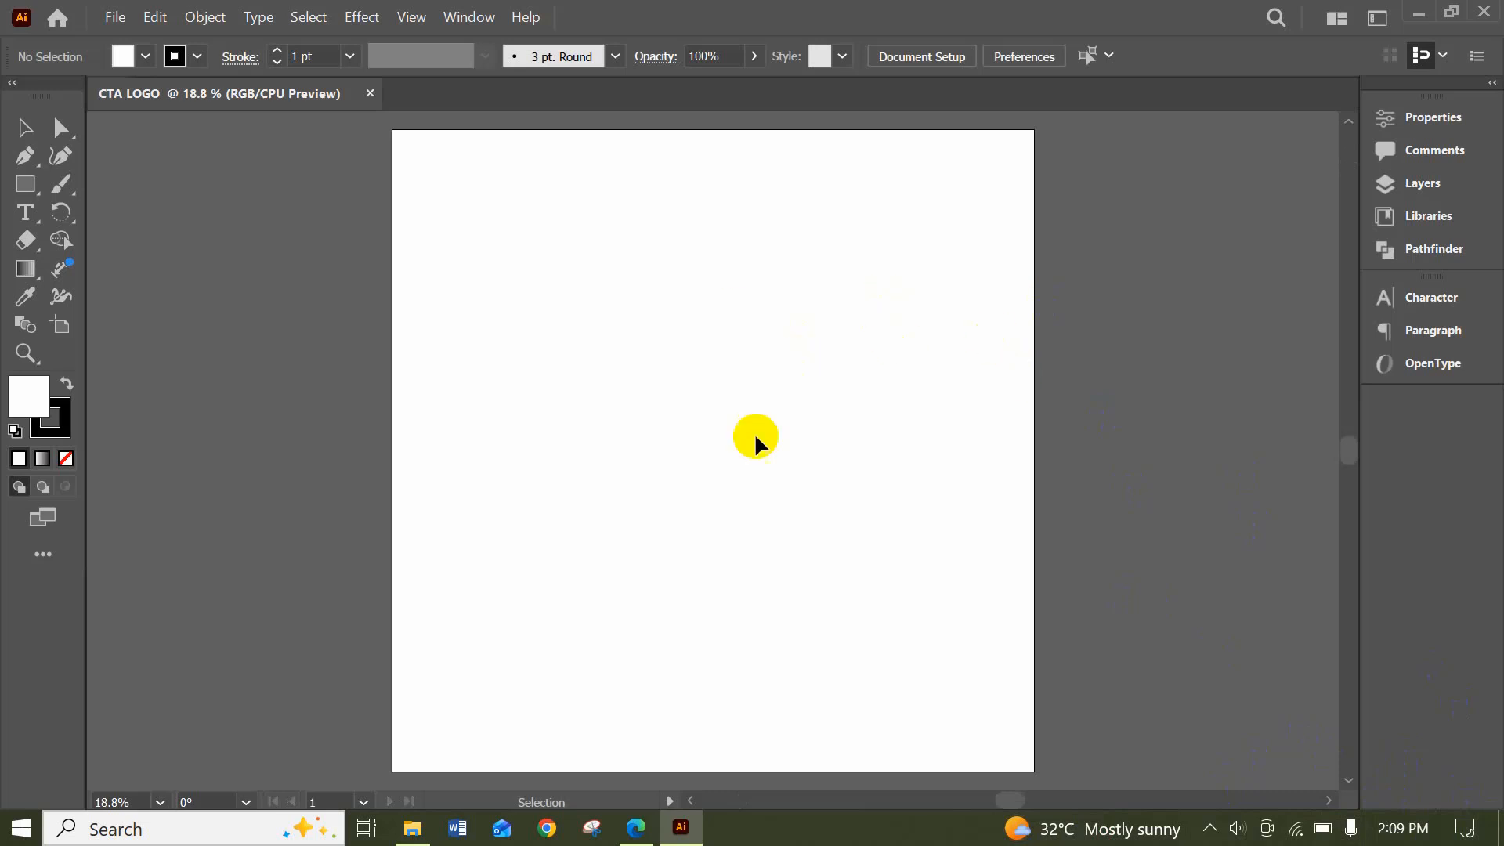
Draw a small square near the artboard's upper-left corner and remove its stroke
left_click(25, 184)
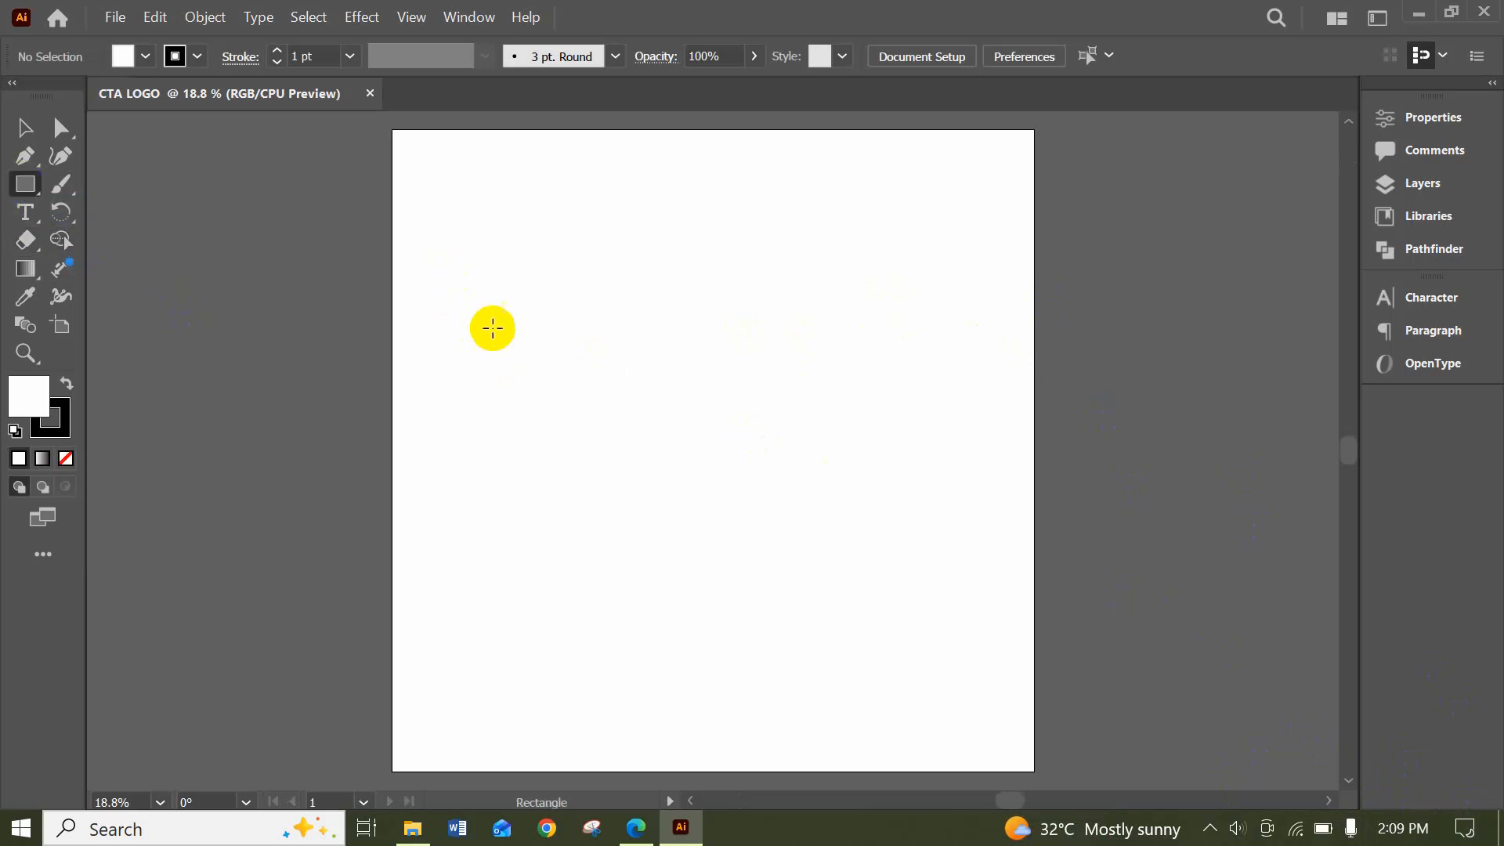
left_click_drag(413, 207, 483, 262)
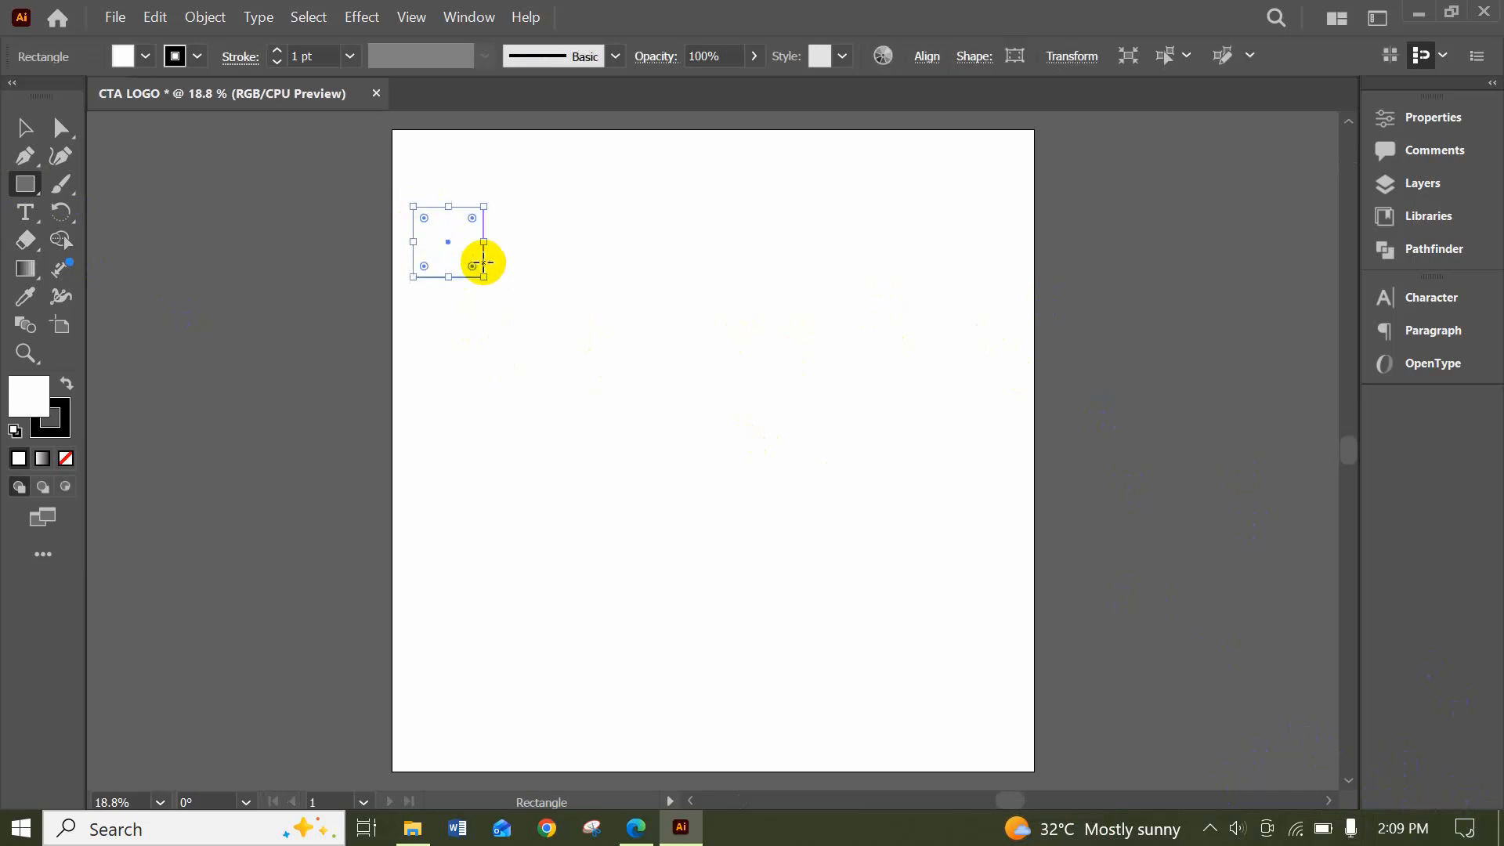
left_click(196, 57)
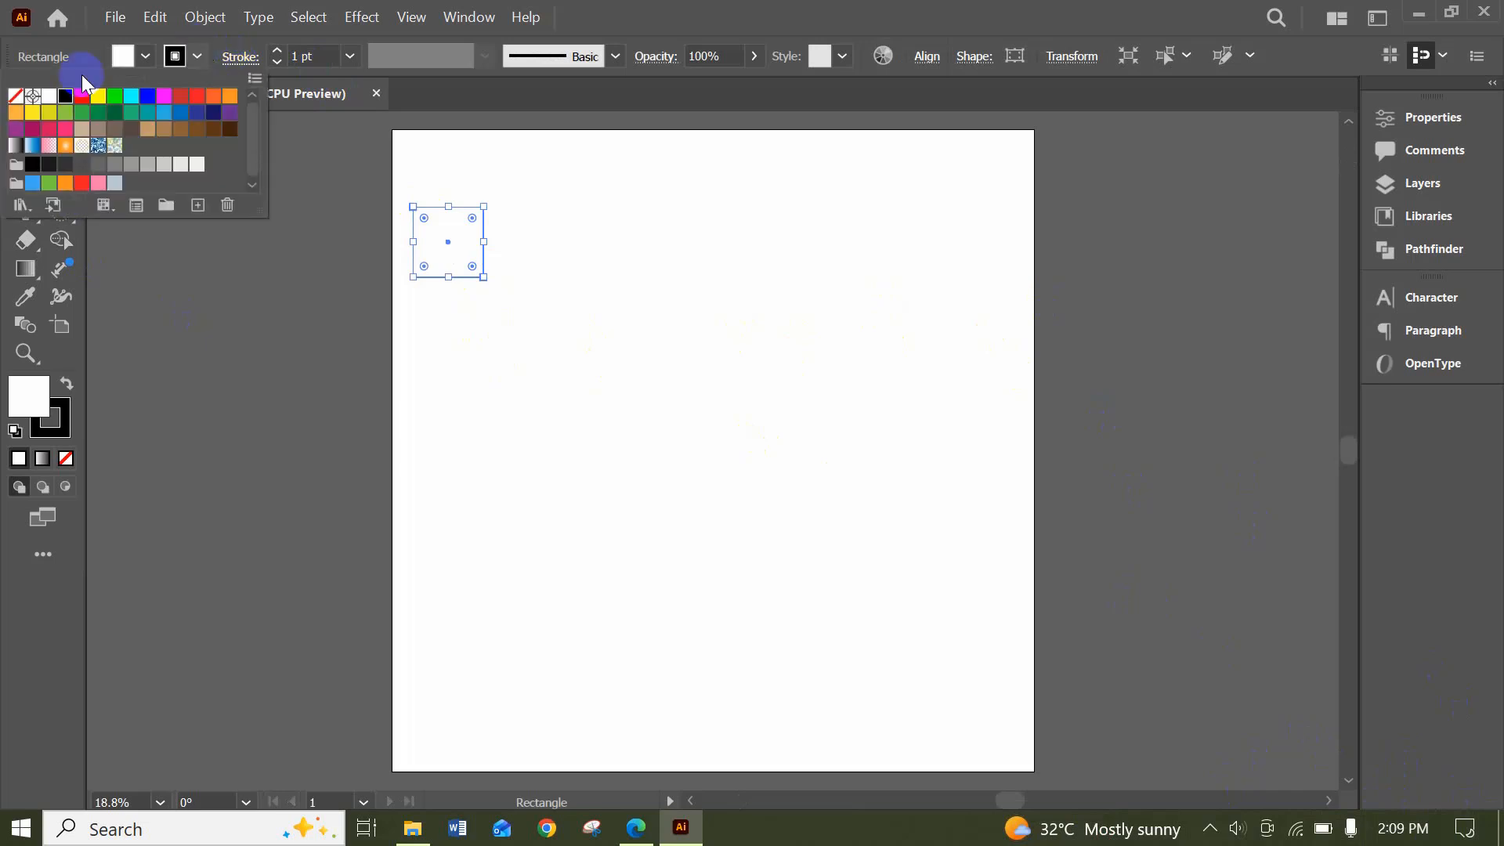
left_click(16, 96)
left_click(260, 307)
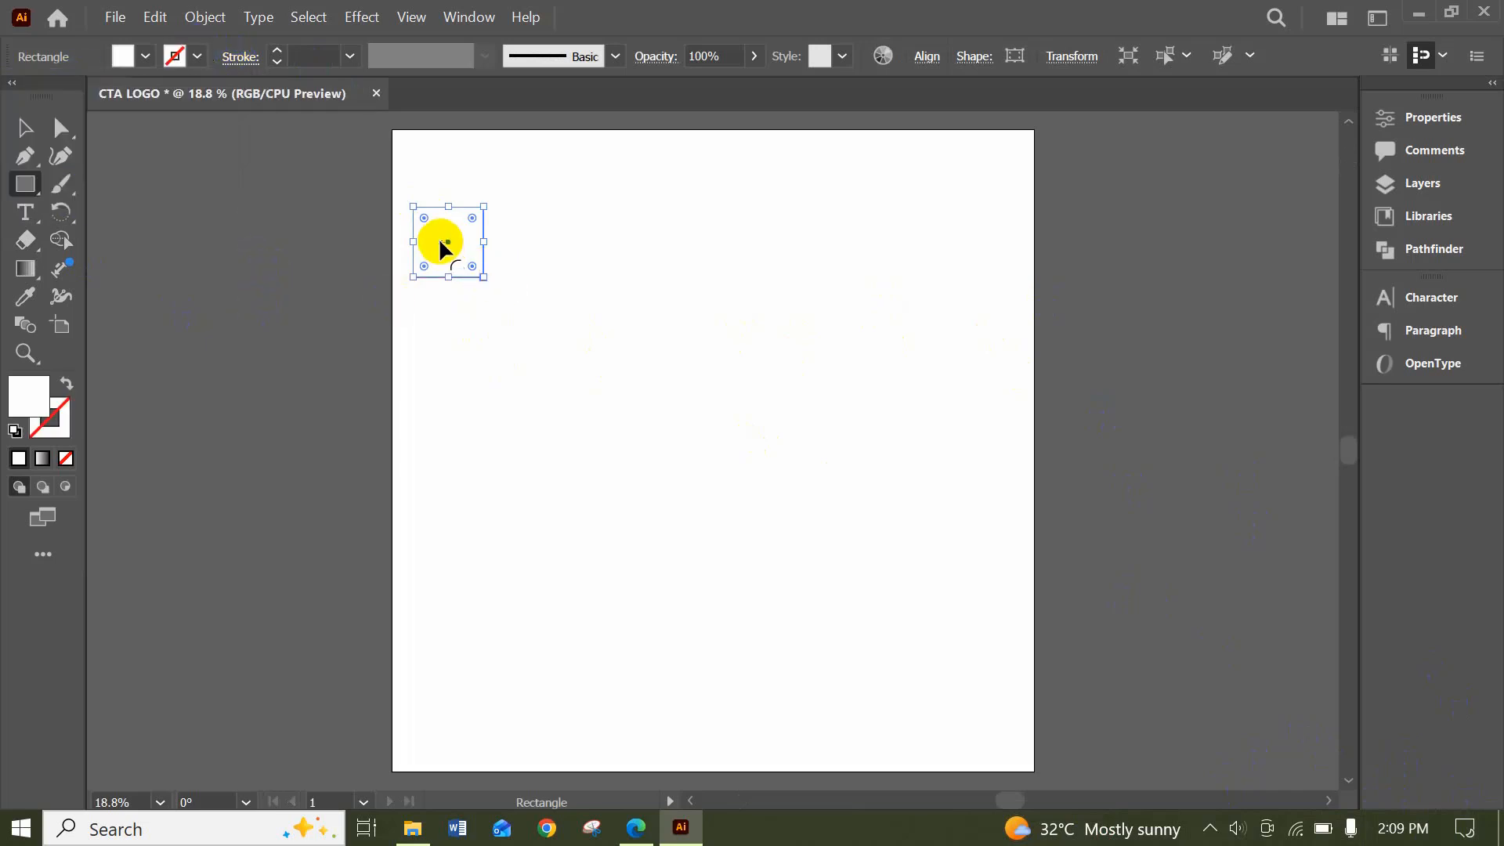
Copy the first gradient color code, 386FED, from the job sheet PDF and apply it as the square's fill
double_click(42, 403)
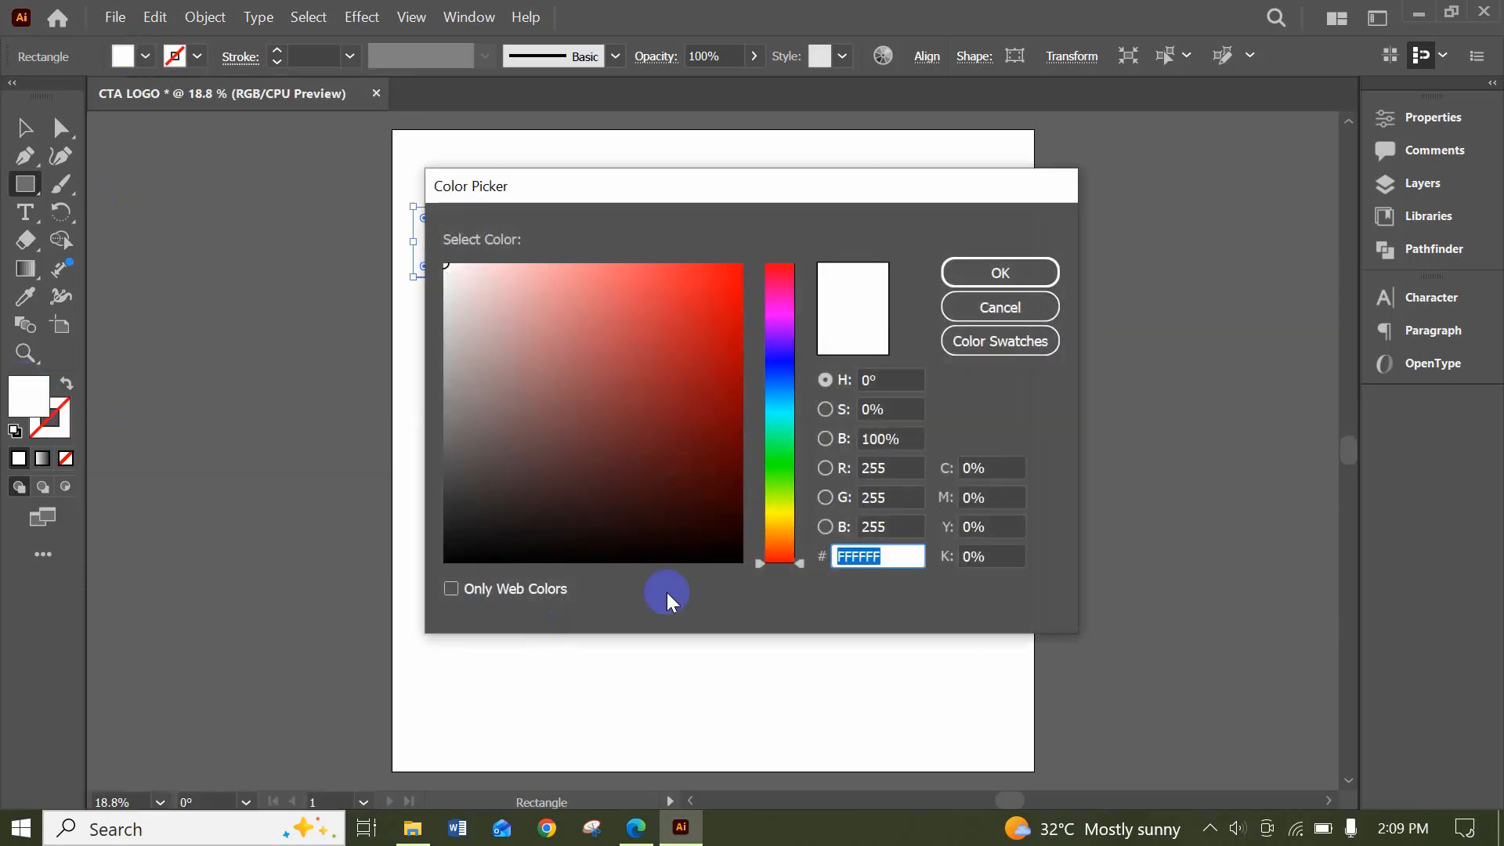
left_click(641, 827)
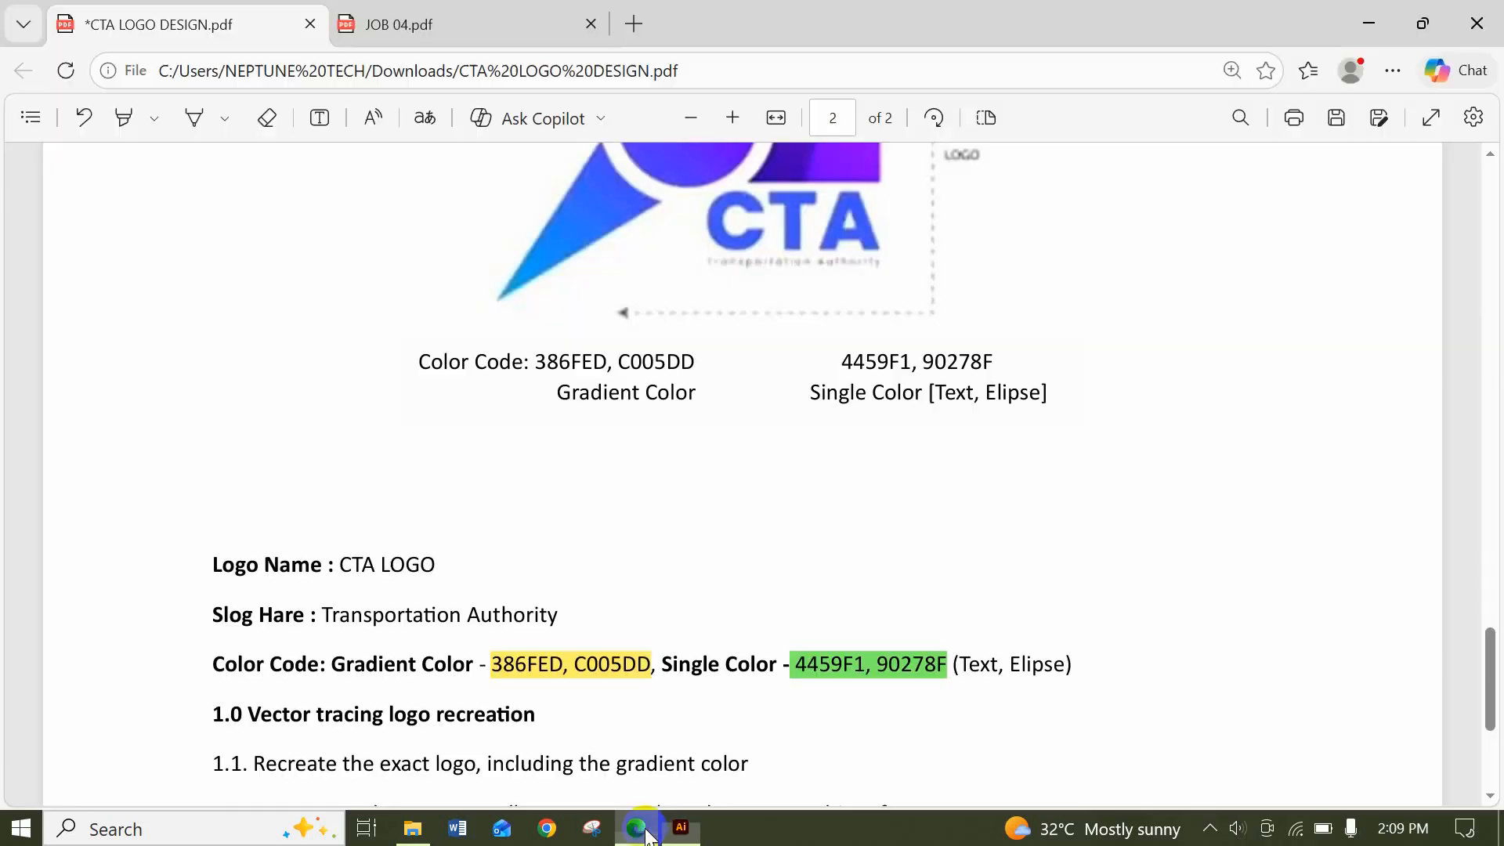
left_click(553, 675)
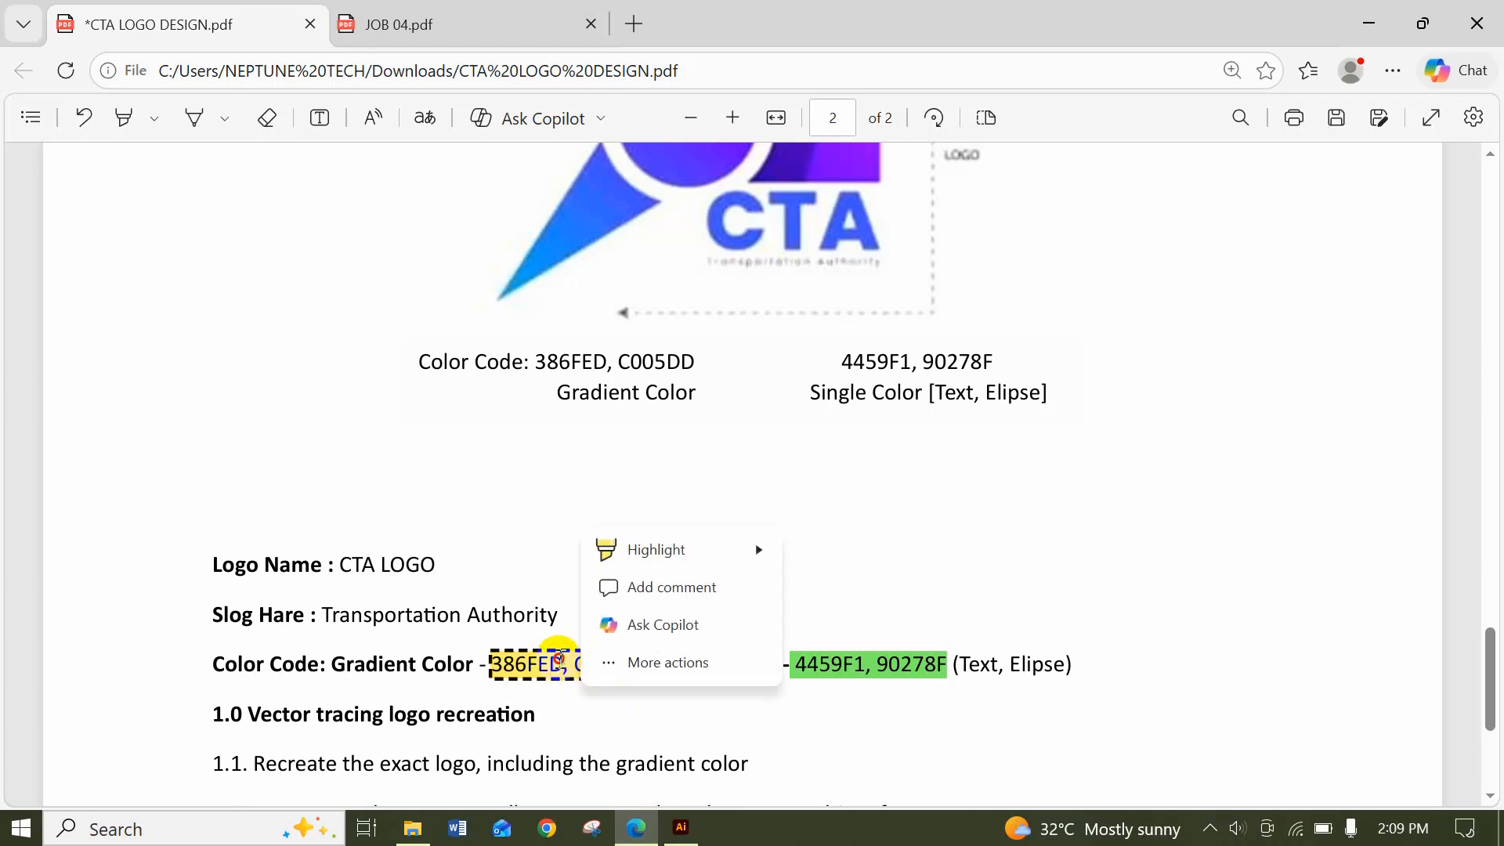
left_click(557, 665)
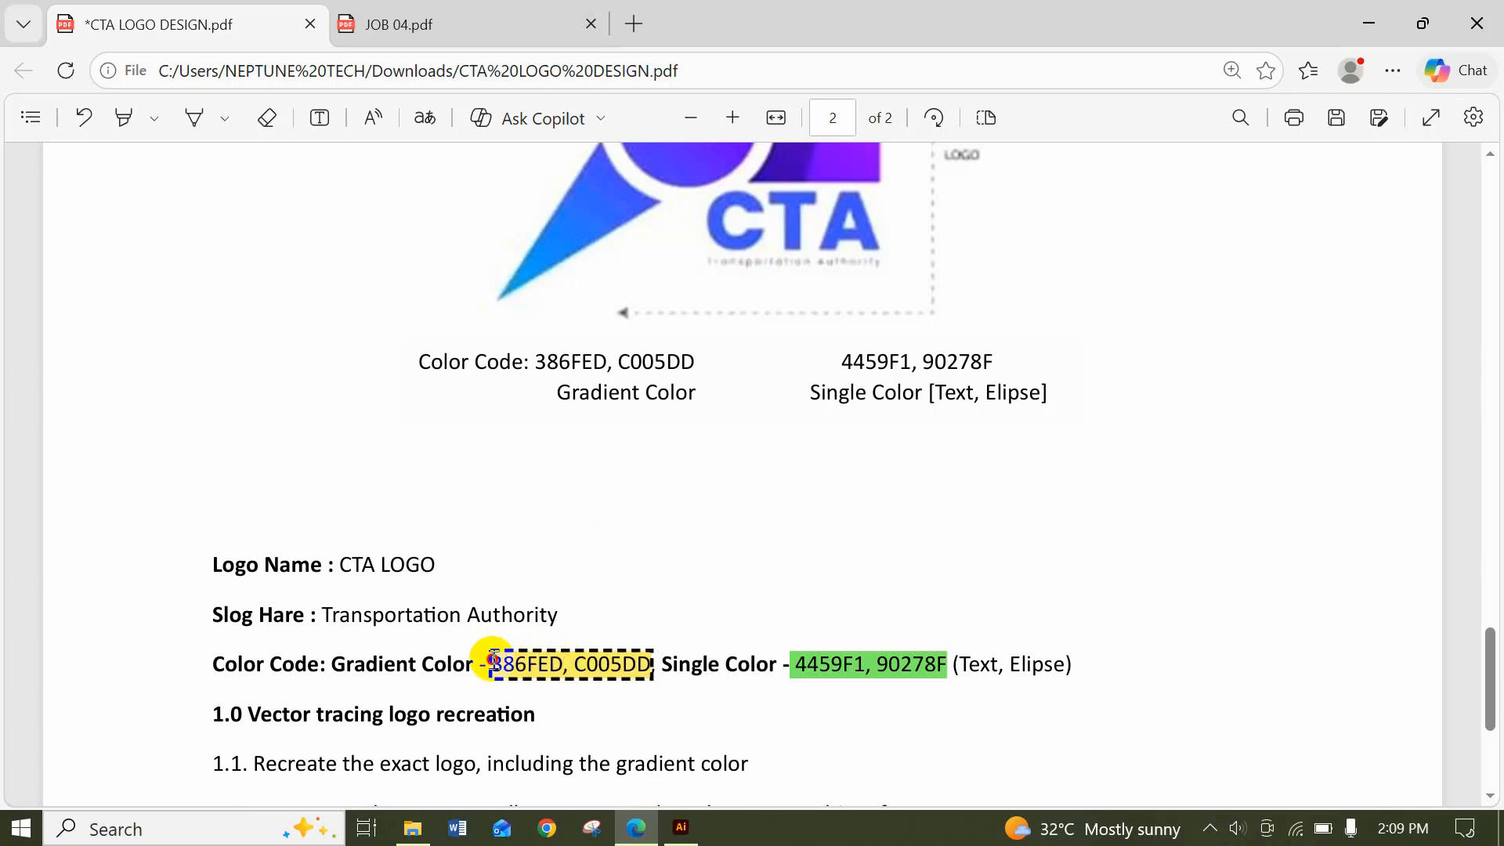
left_click_drag(490, 664, 566, 674)
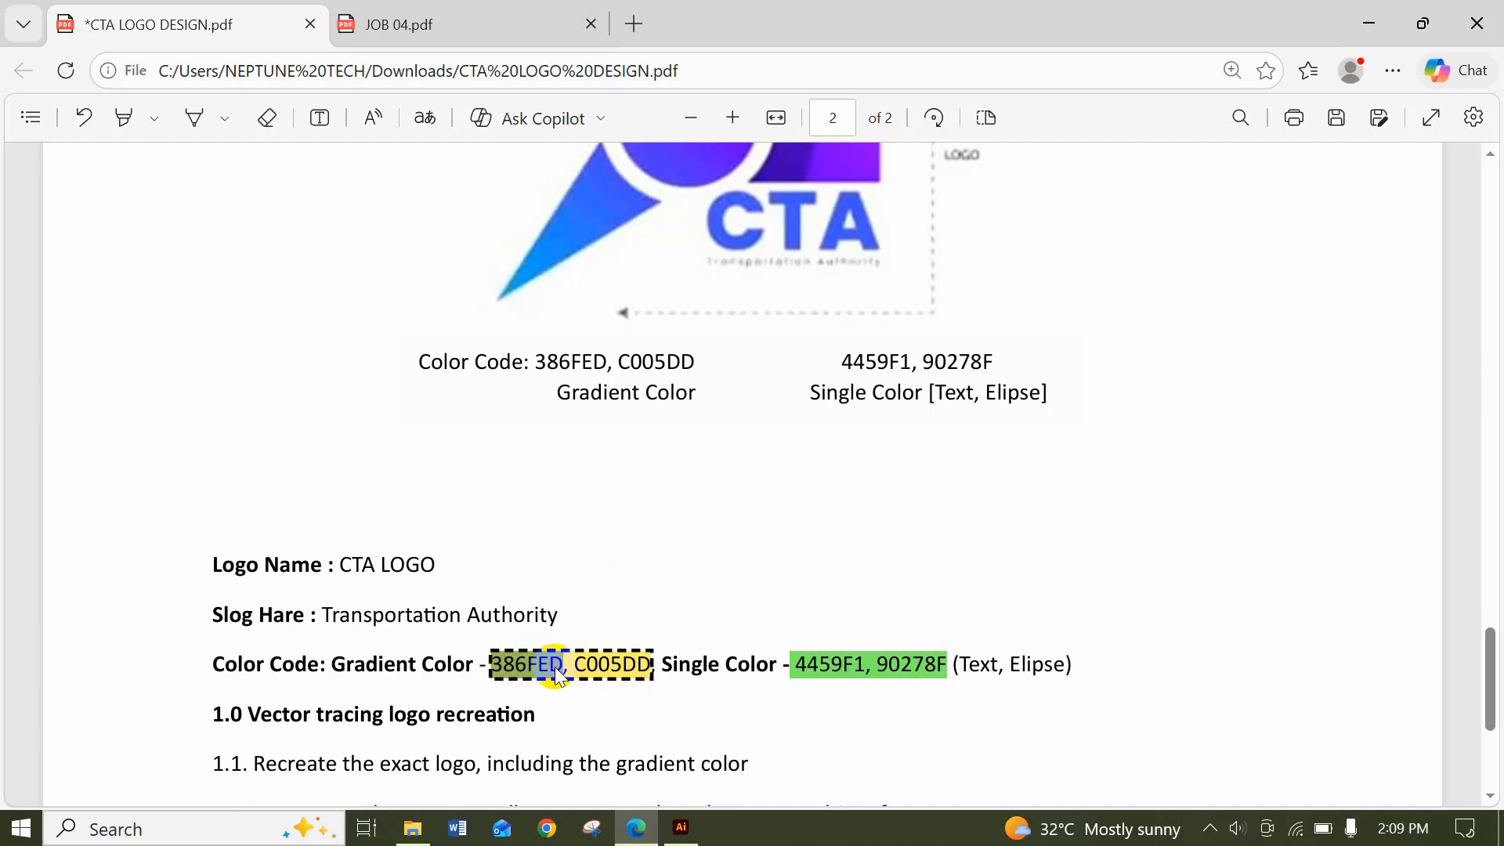
left_click(557, 758)
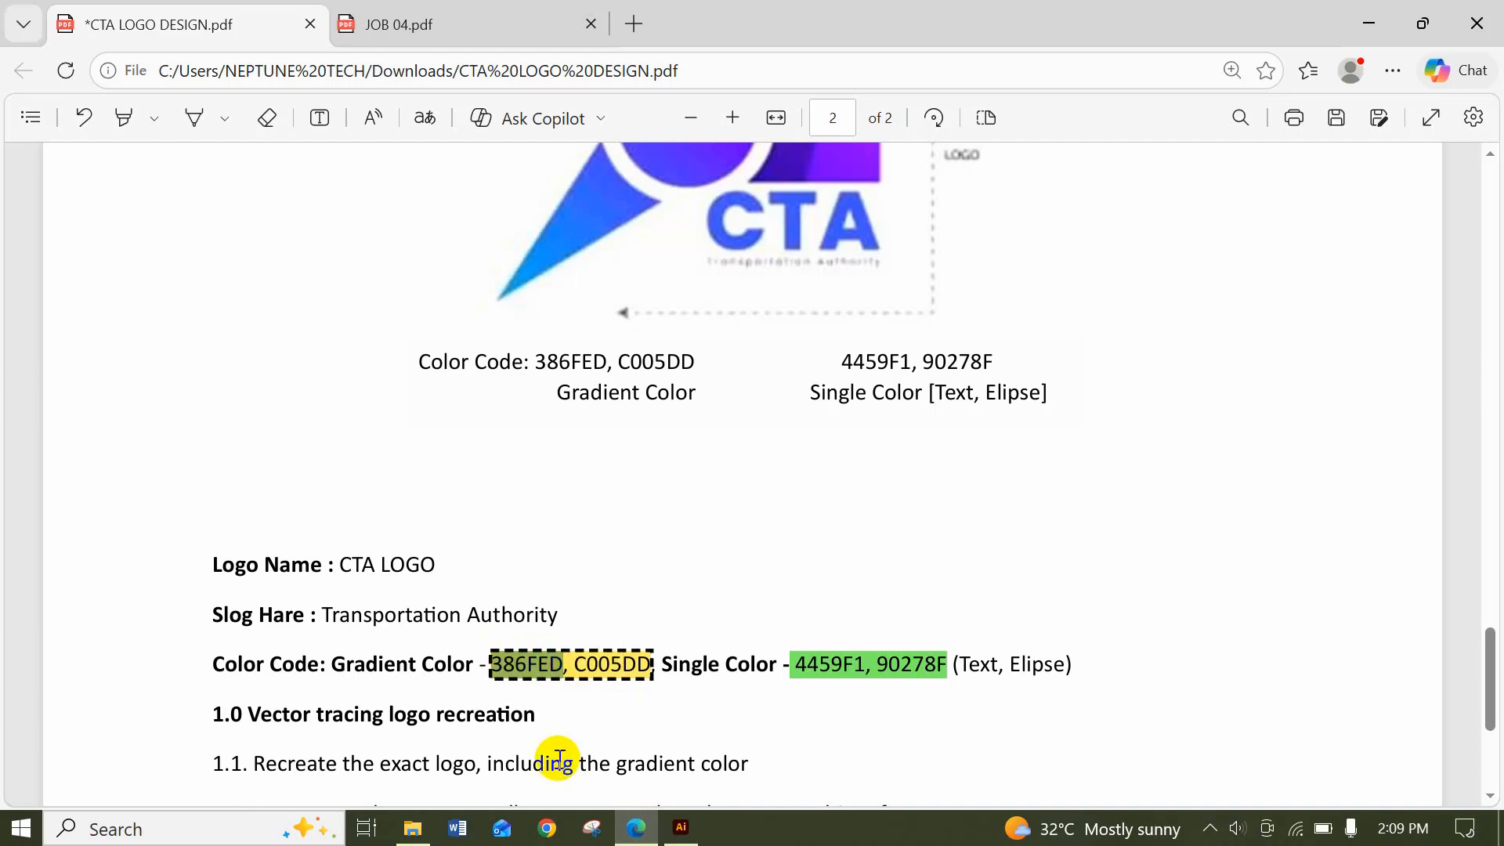
left_click(681, 827)
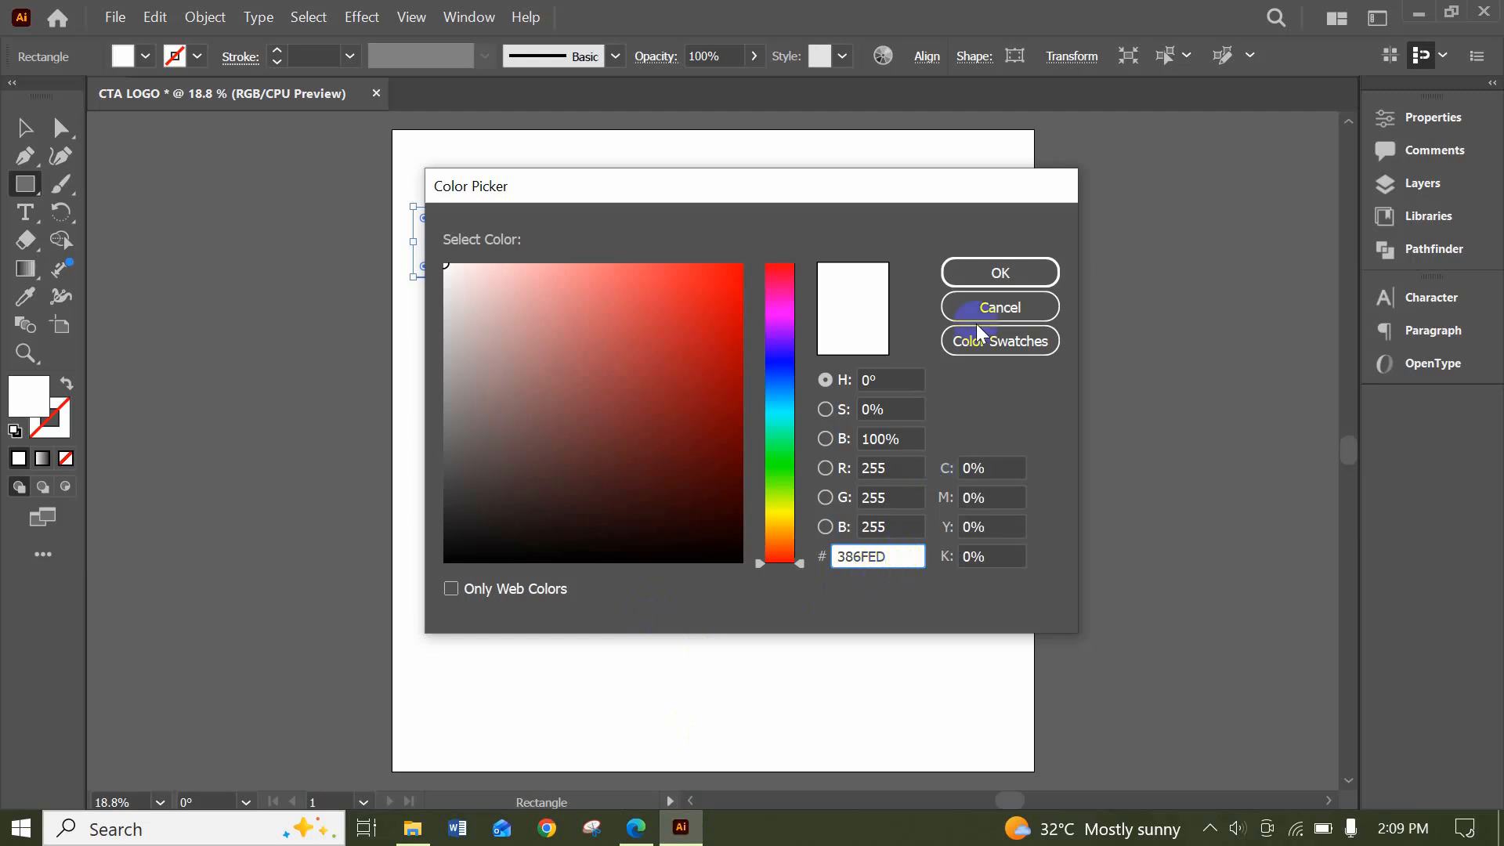
left_click(976, 270)
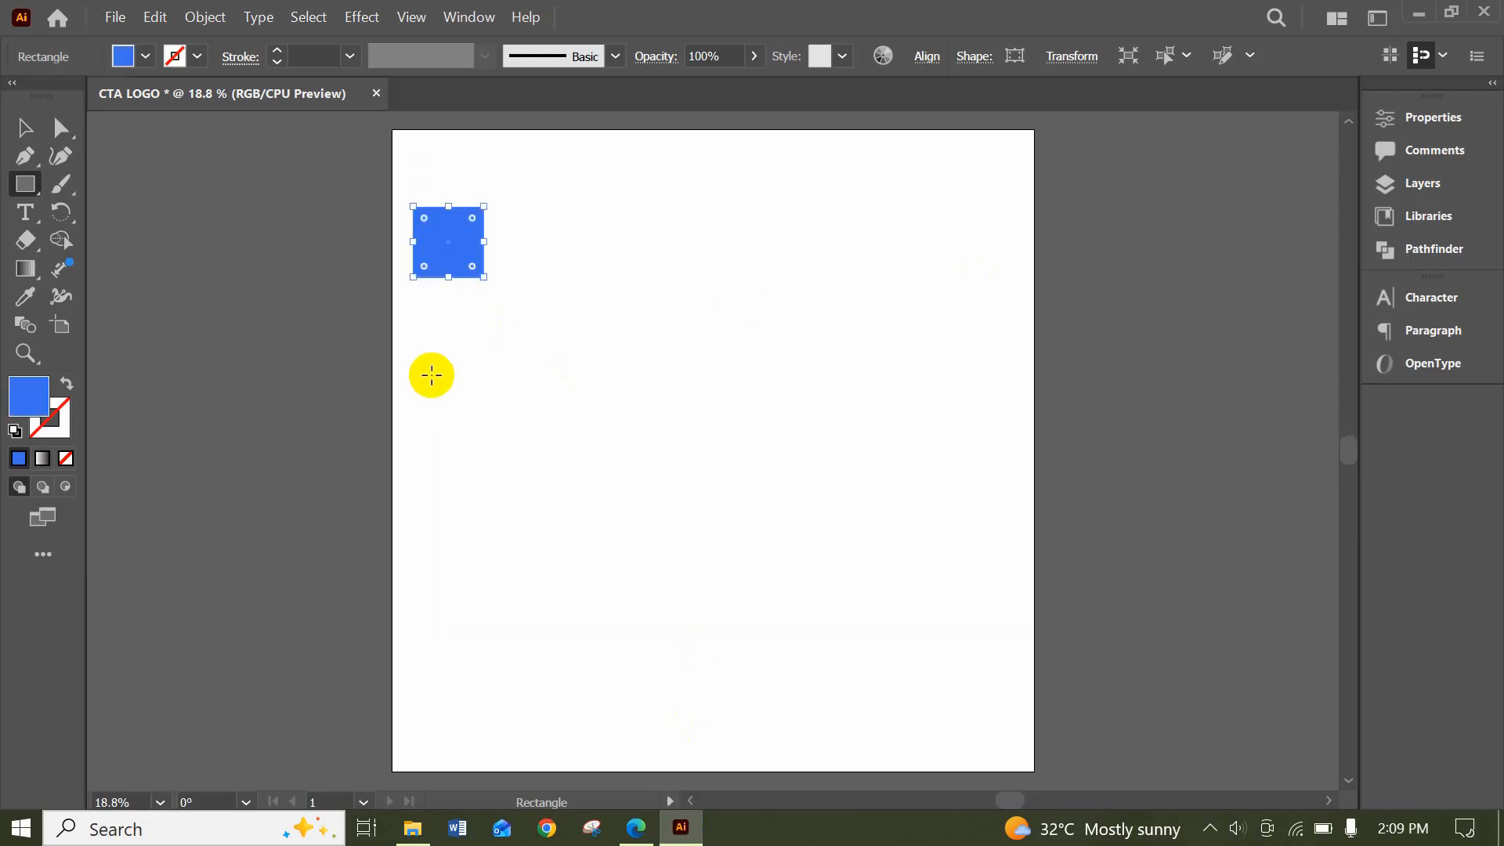
Duplicate the blue square downward to make a vertical column of four squares
left_click(24, 126)
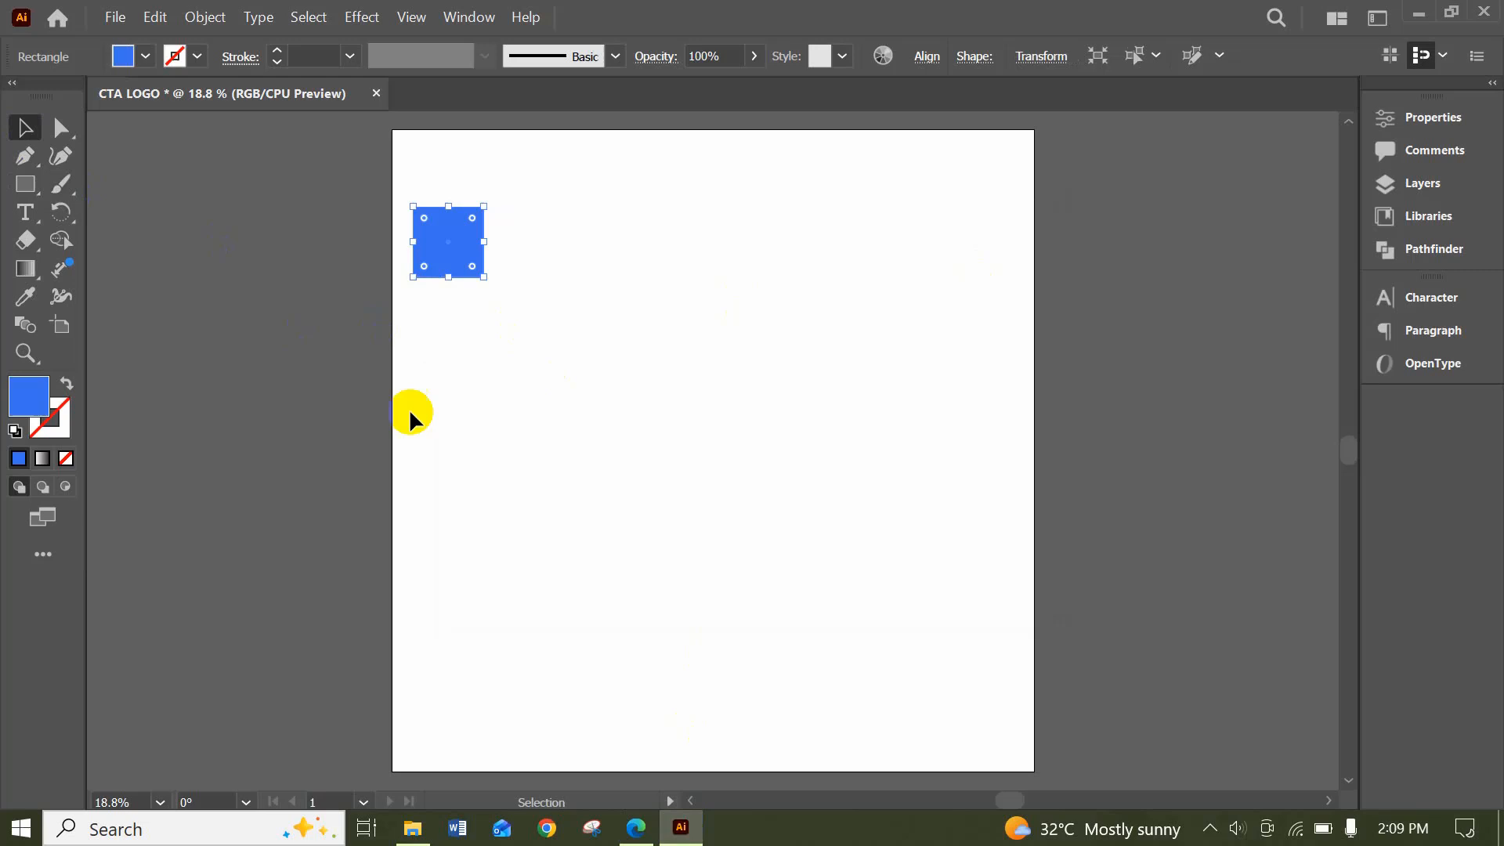
left_click(578, 430)
left_click(439, 258)
left_click_drag(439, 258, 424, 506)
left_click(489, 448)
left_click(580, 481)
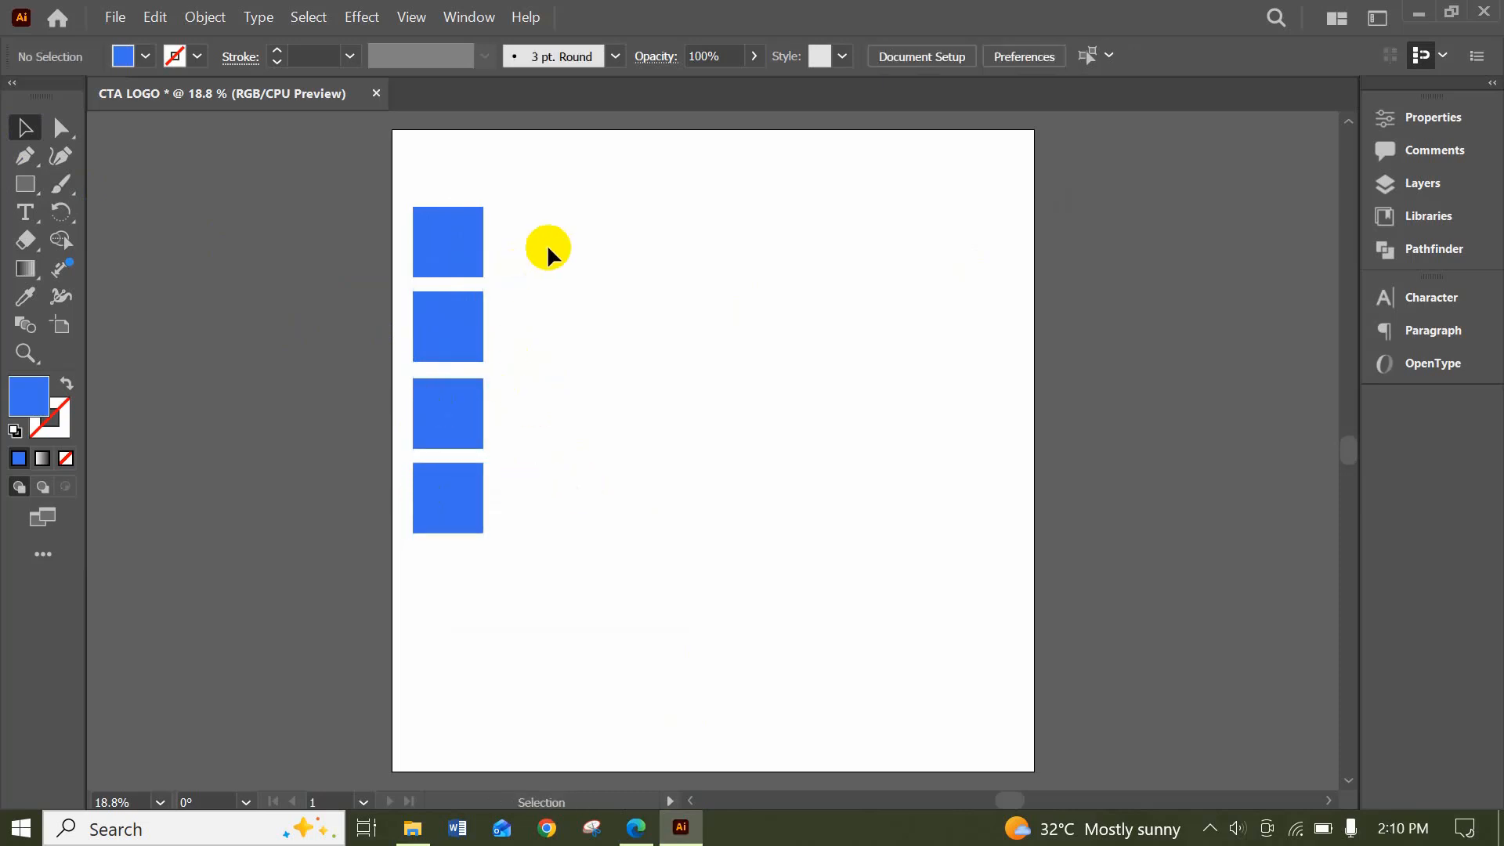
Distribute the four squares evenly by their vertical centers and deselect them
left_click_drag(473, 415, 409, 564)
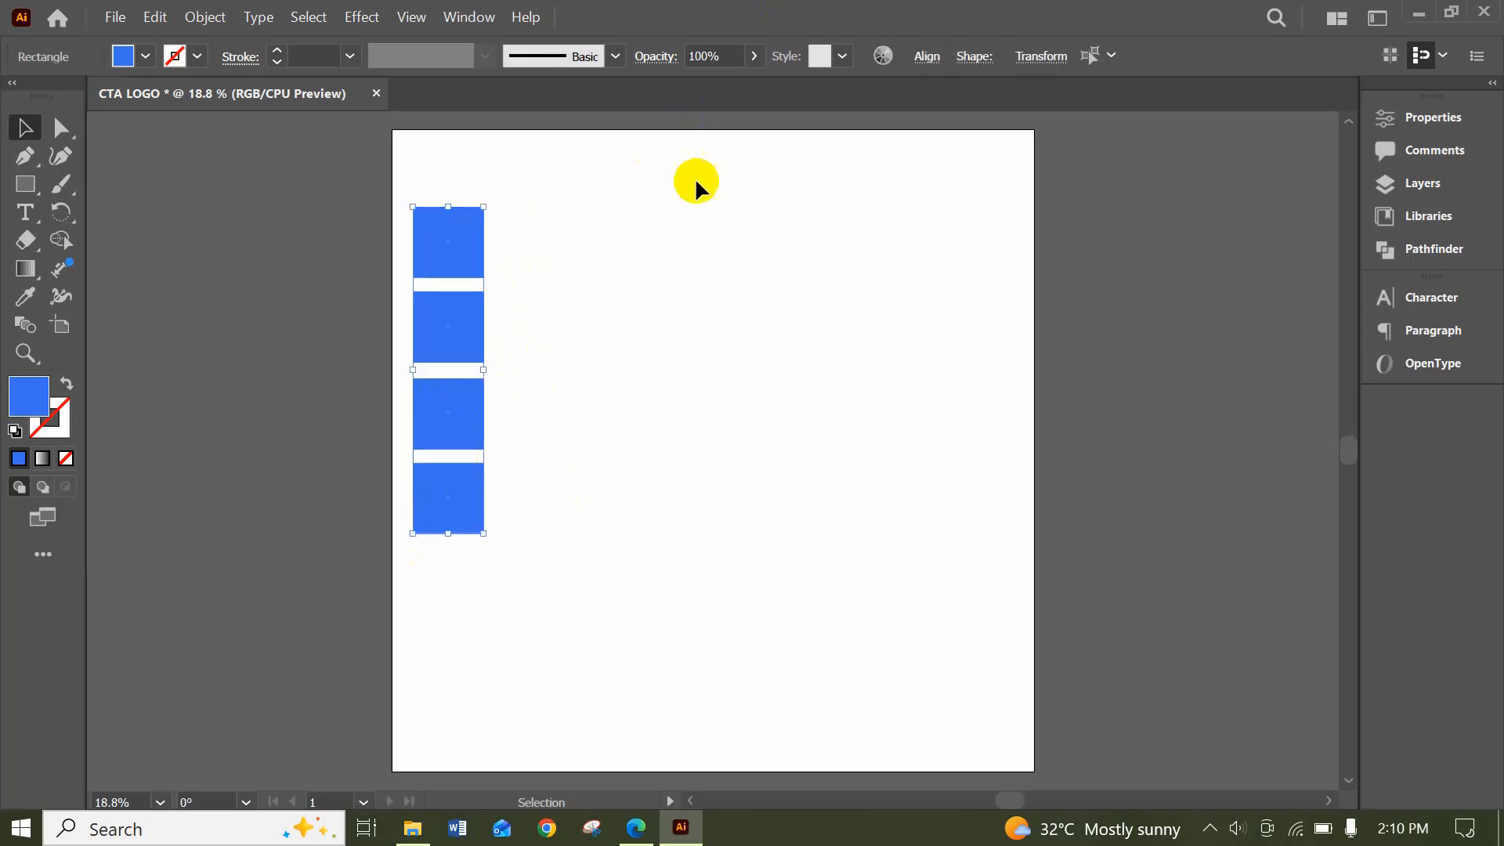
left_click(924, 56)
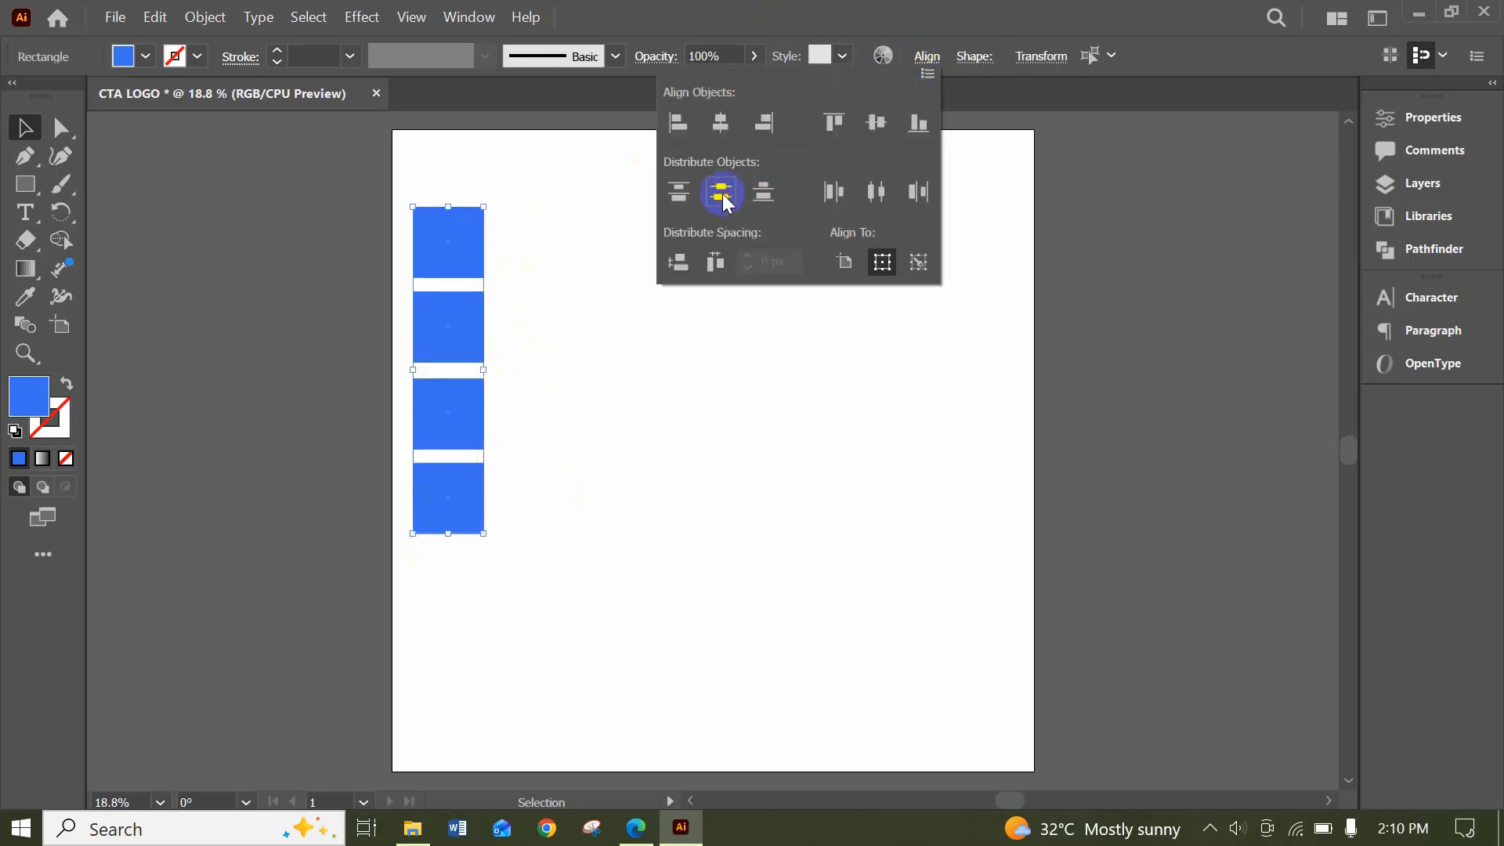
left_click(721, 192)
left_click(556, 403)
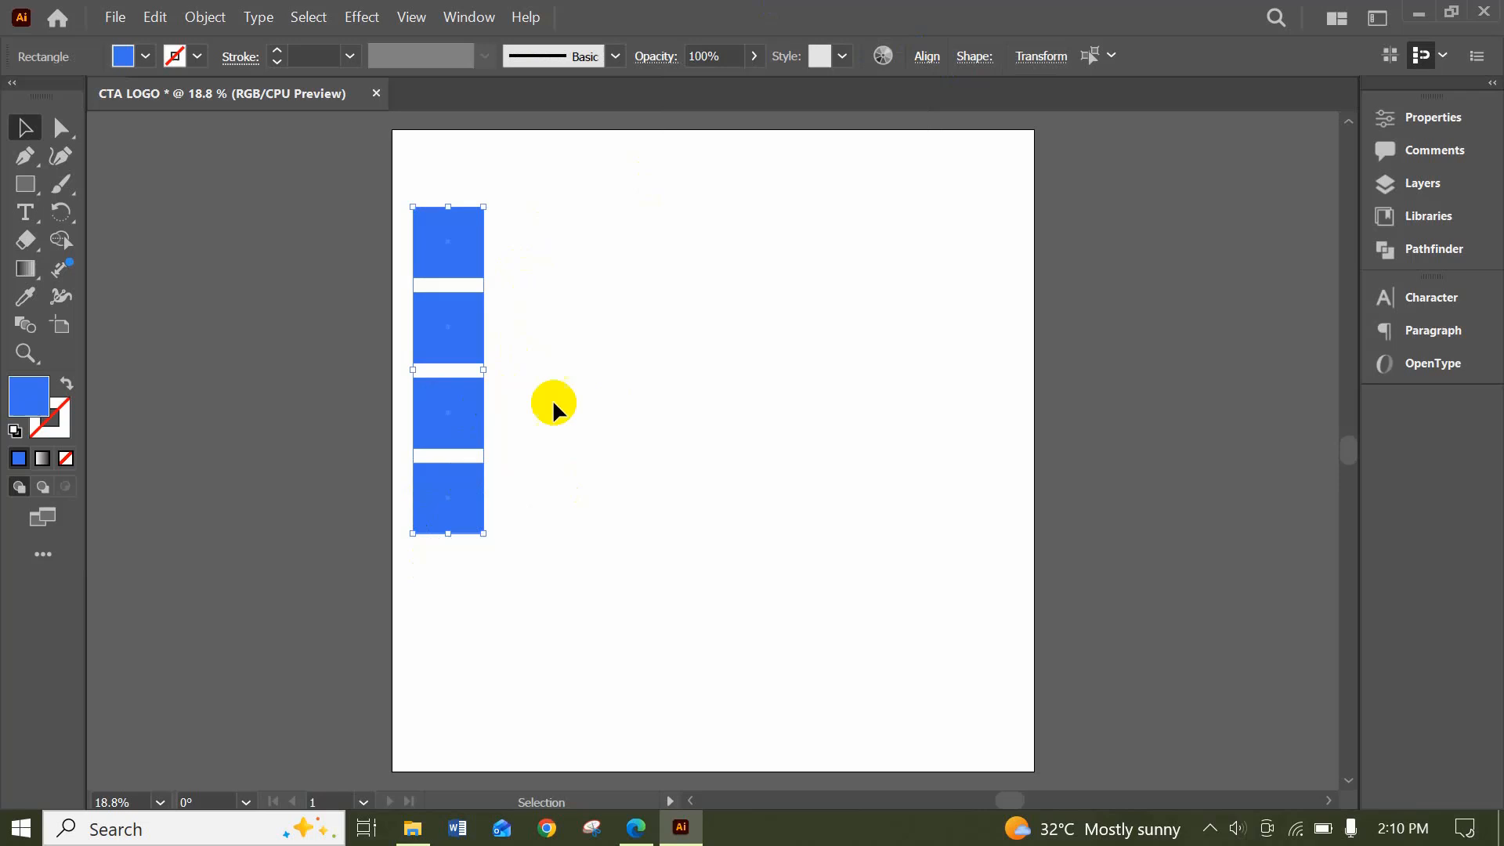
left_click(701, 351)
Fill the second square from the top with the gradient color C005DD
left_click(480, 351)
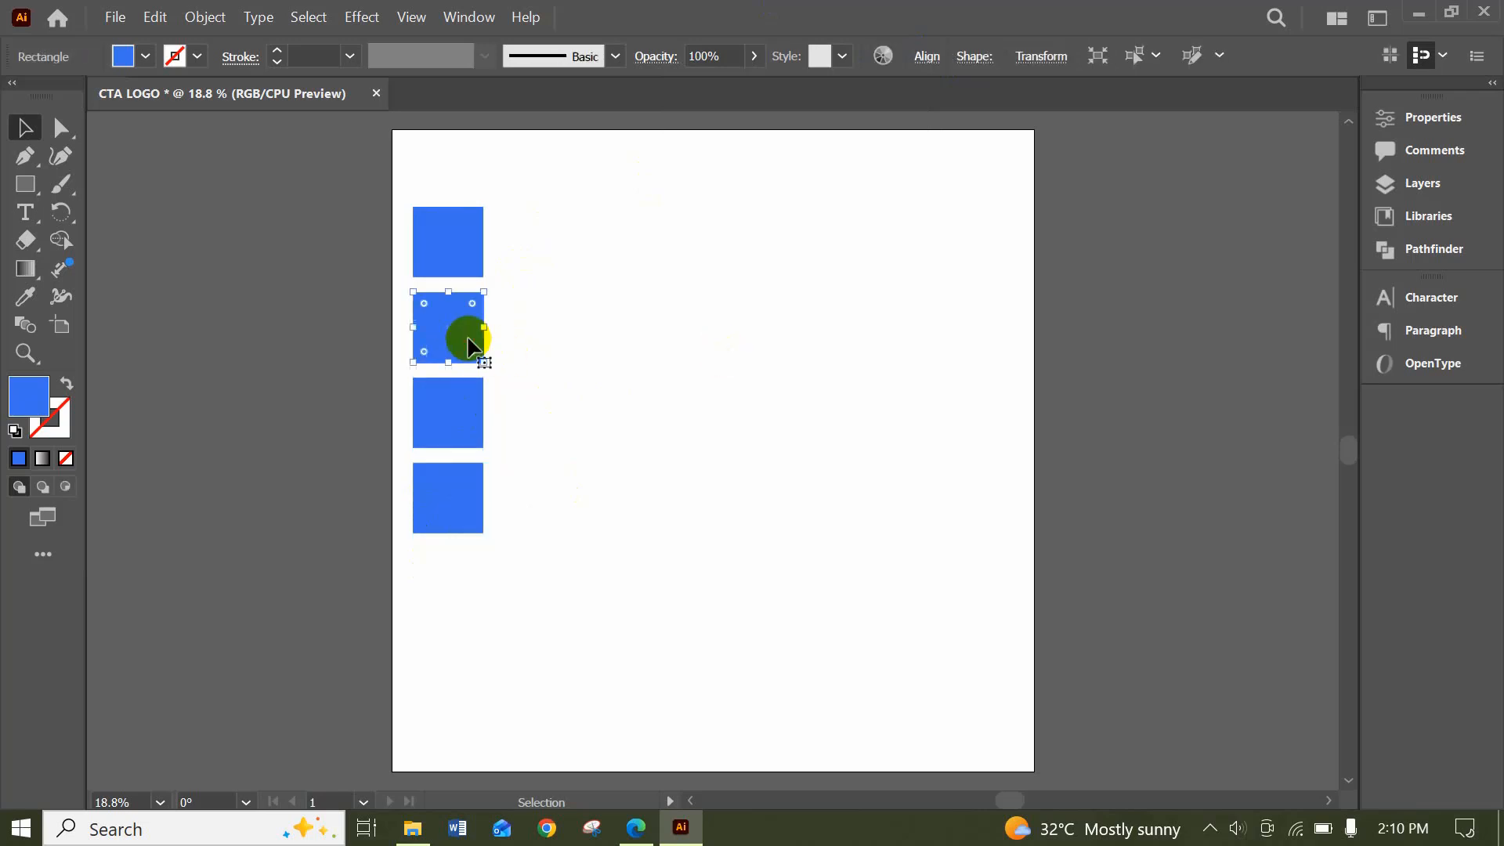
double_click(25, 398)
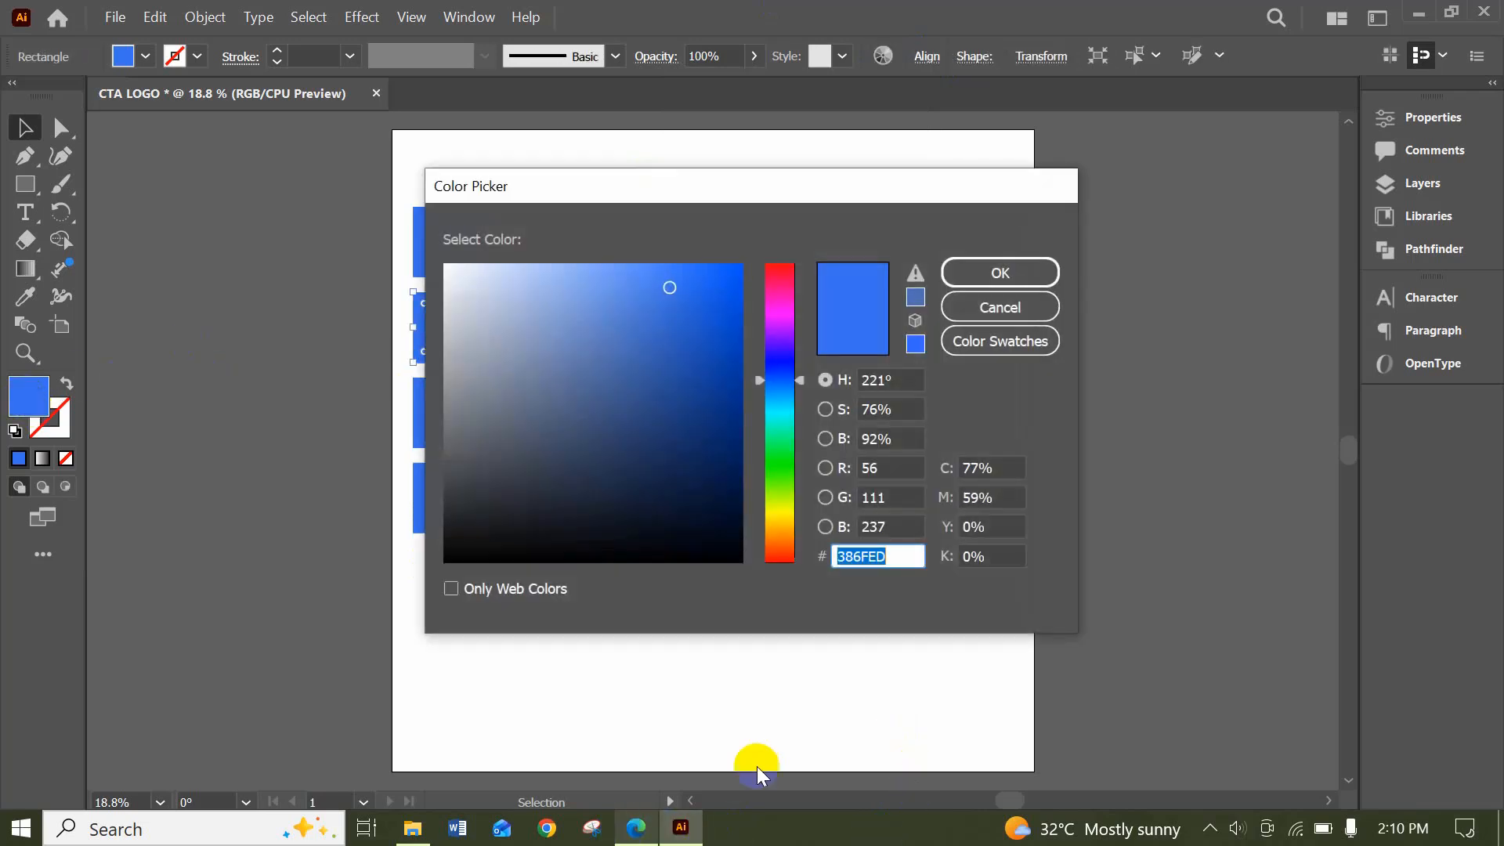
type("c")
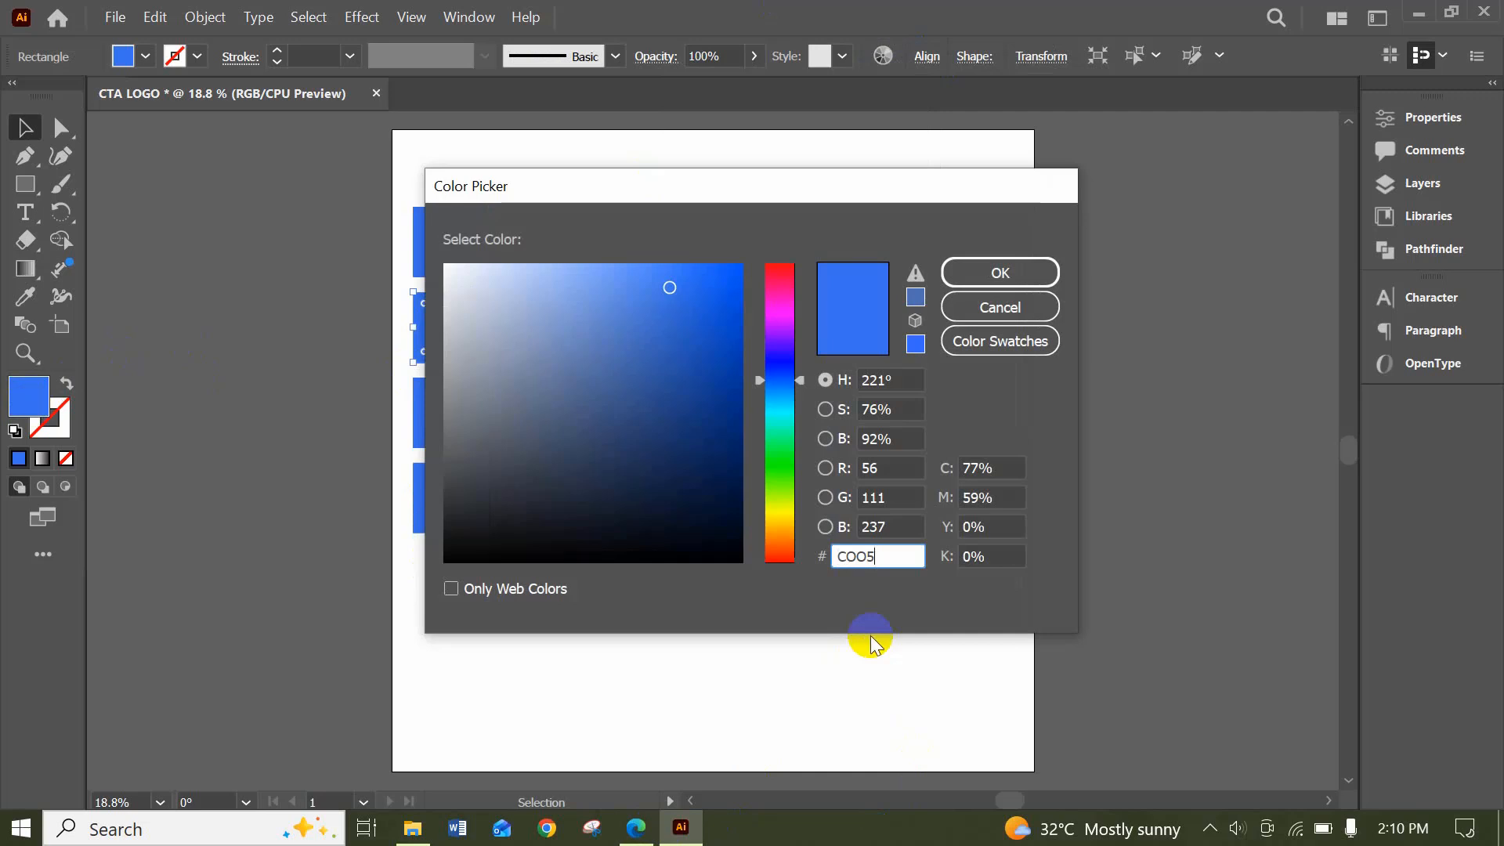
left_click(871, 560)
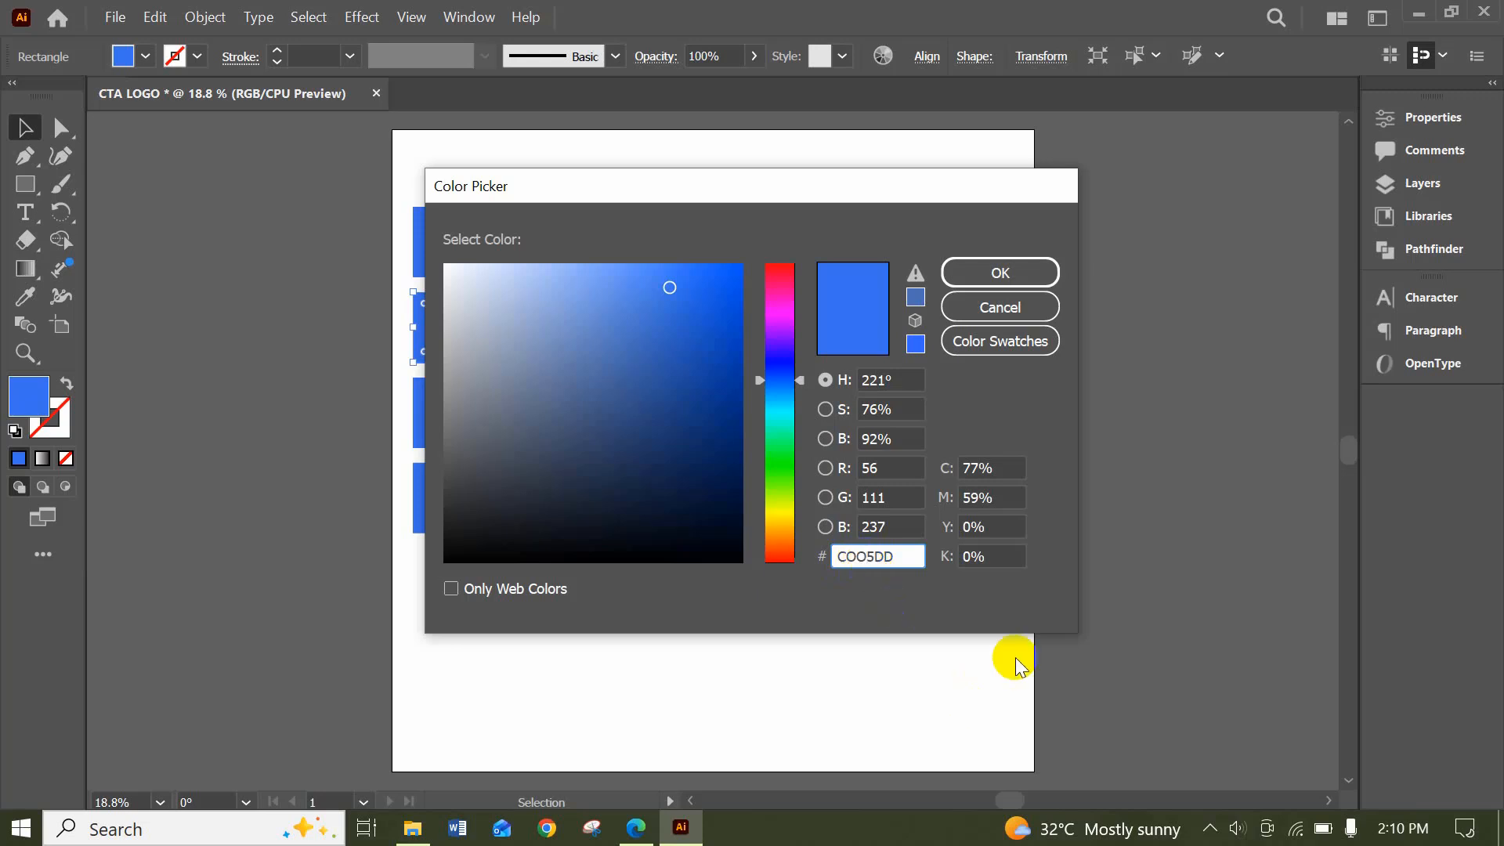
key("BackSpace")
key("BackSpace")
type("00")
left_click(1009, 276)
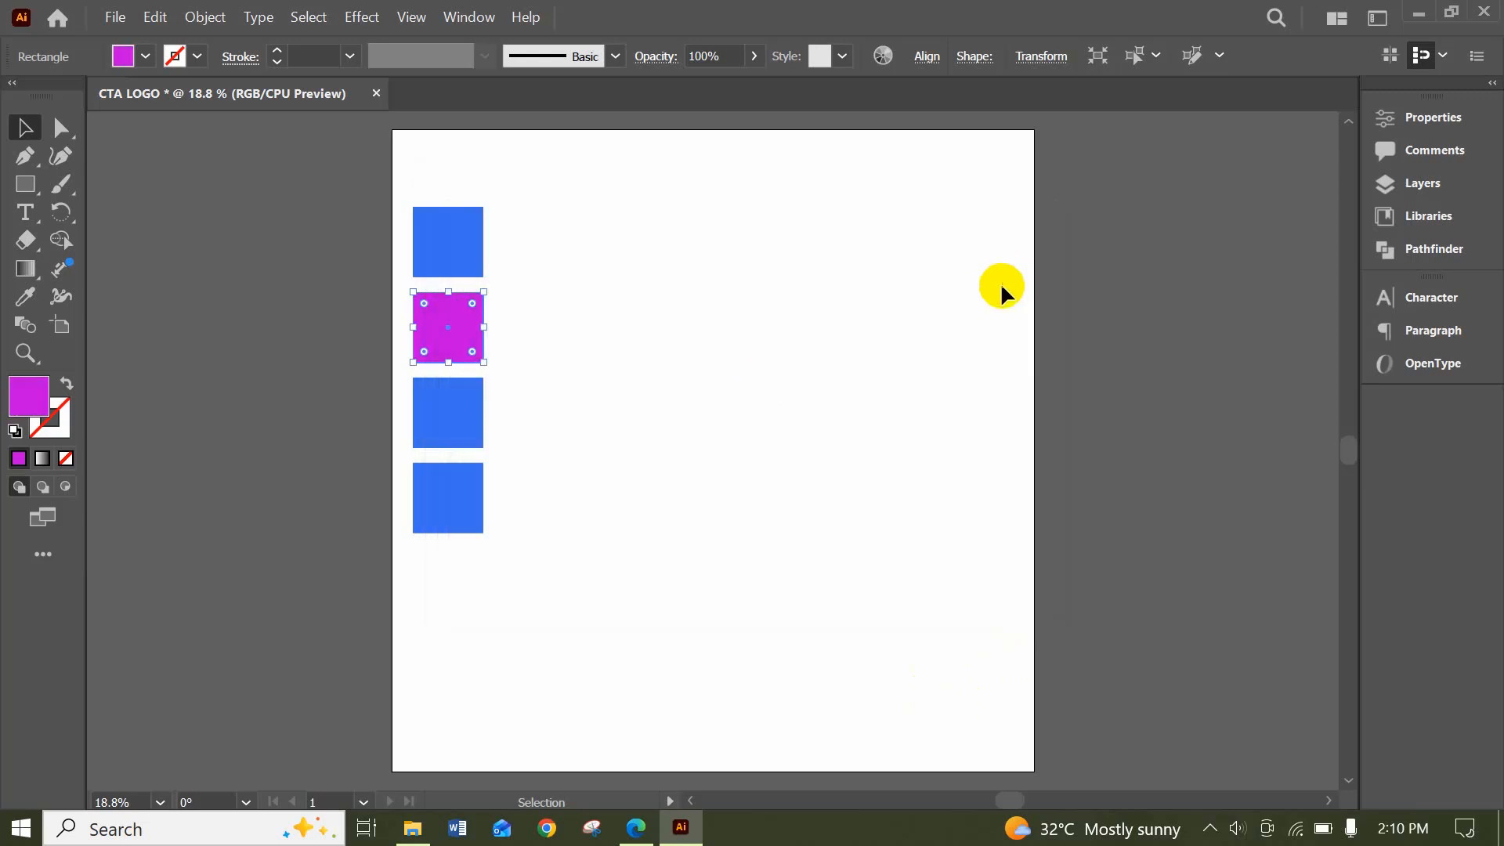
Fill the third square from the top with the single color 4459F1
left_click(517, 419)
left_click(453, 413)
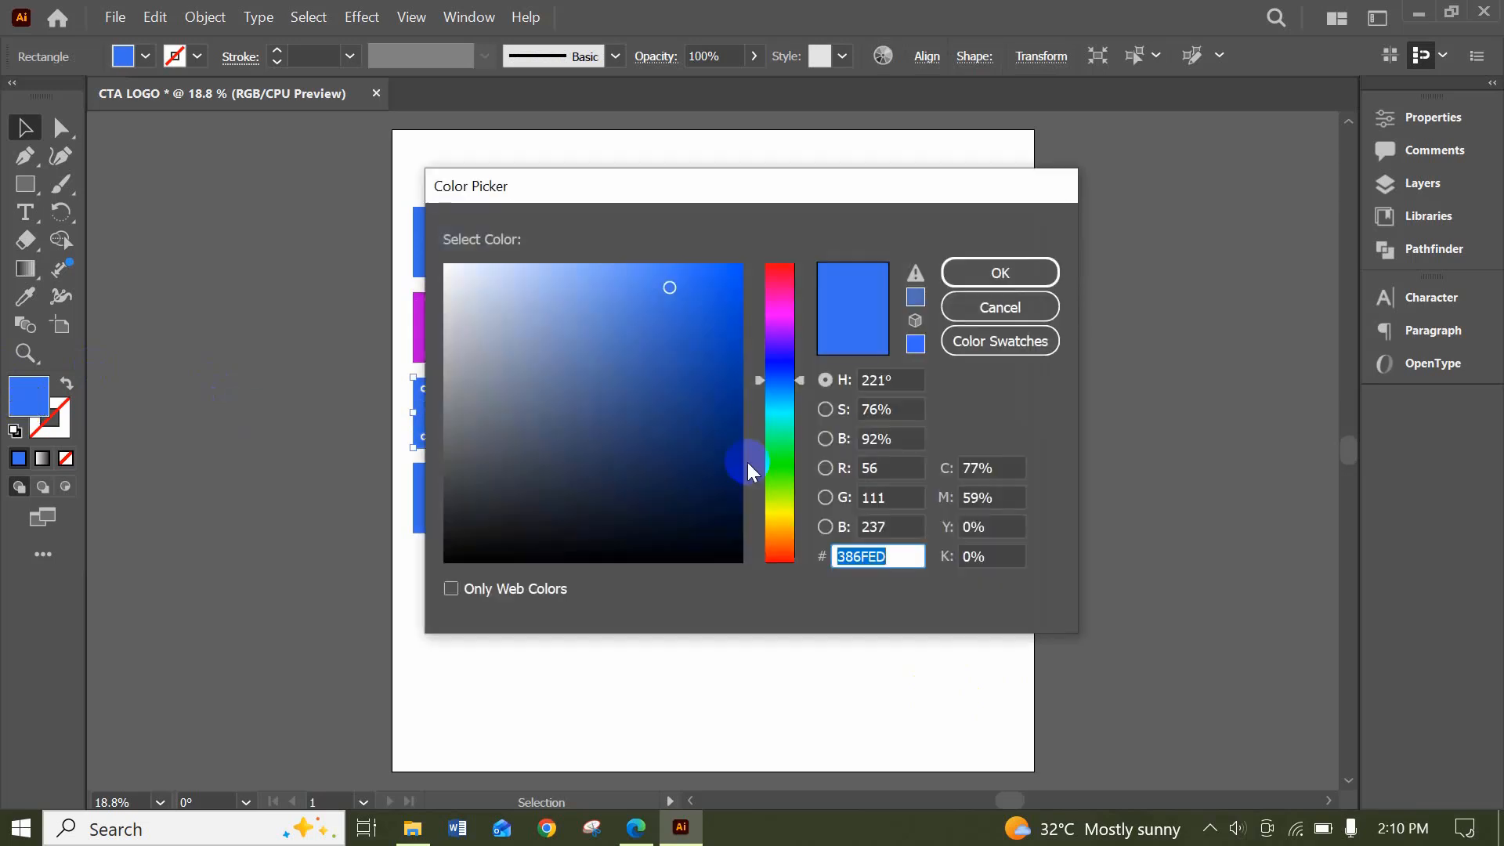
type("4459F1")
left_click(977, 269)
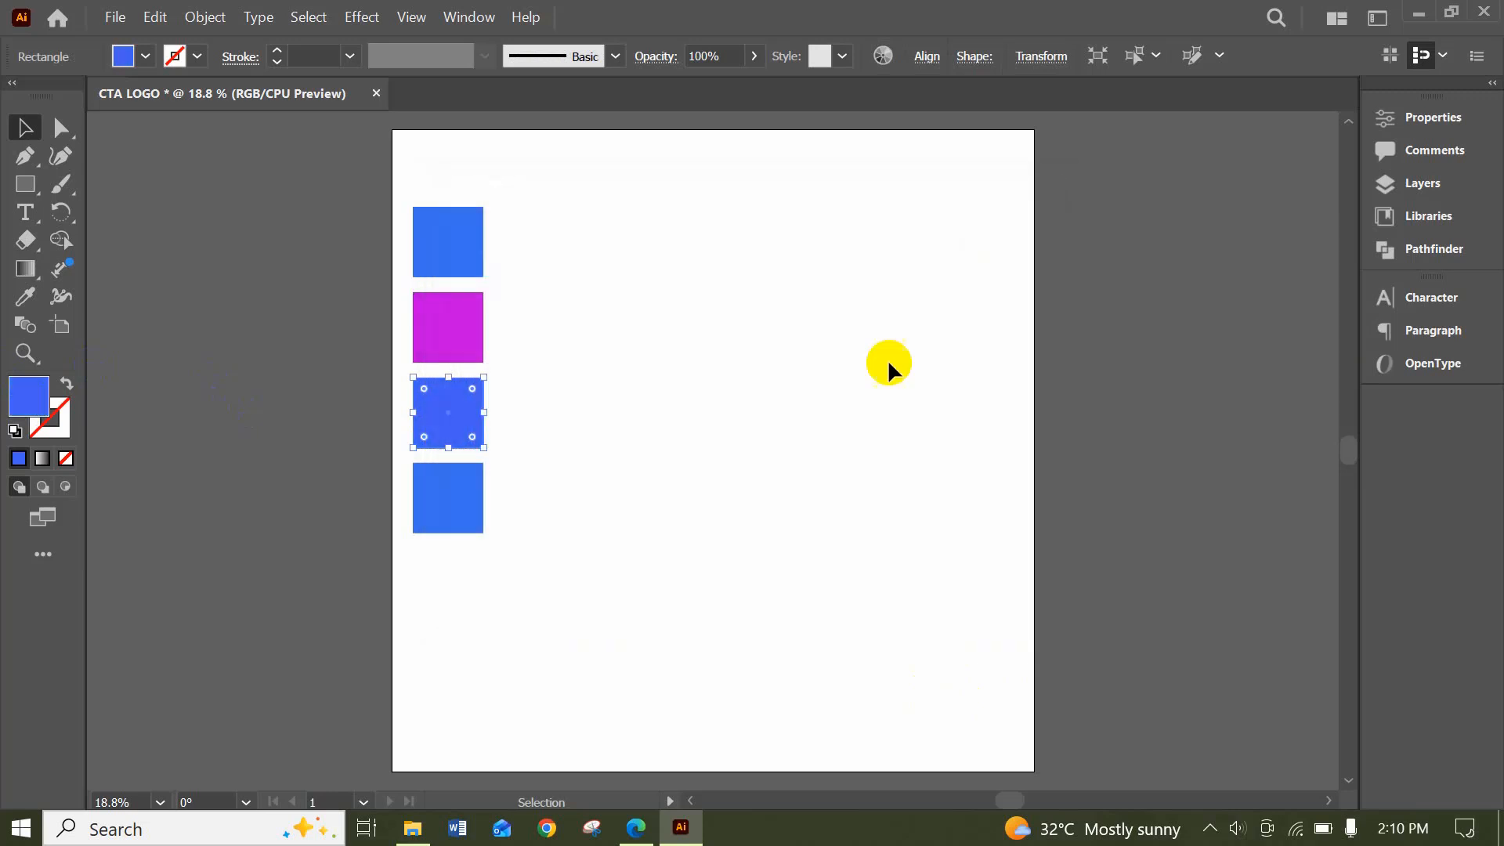
Fill the bottom square with the single color 90278F and deselect it
left_click(584, 559)
left_click(467, 527)
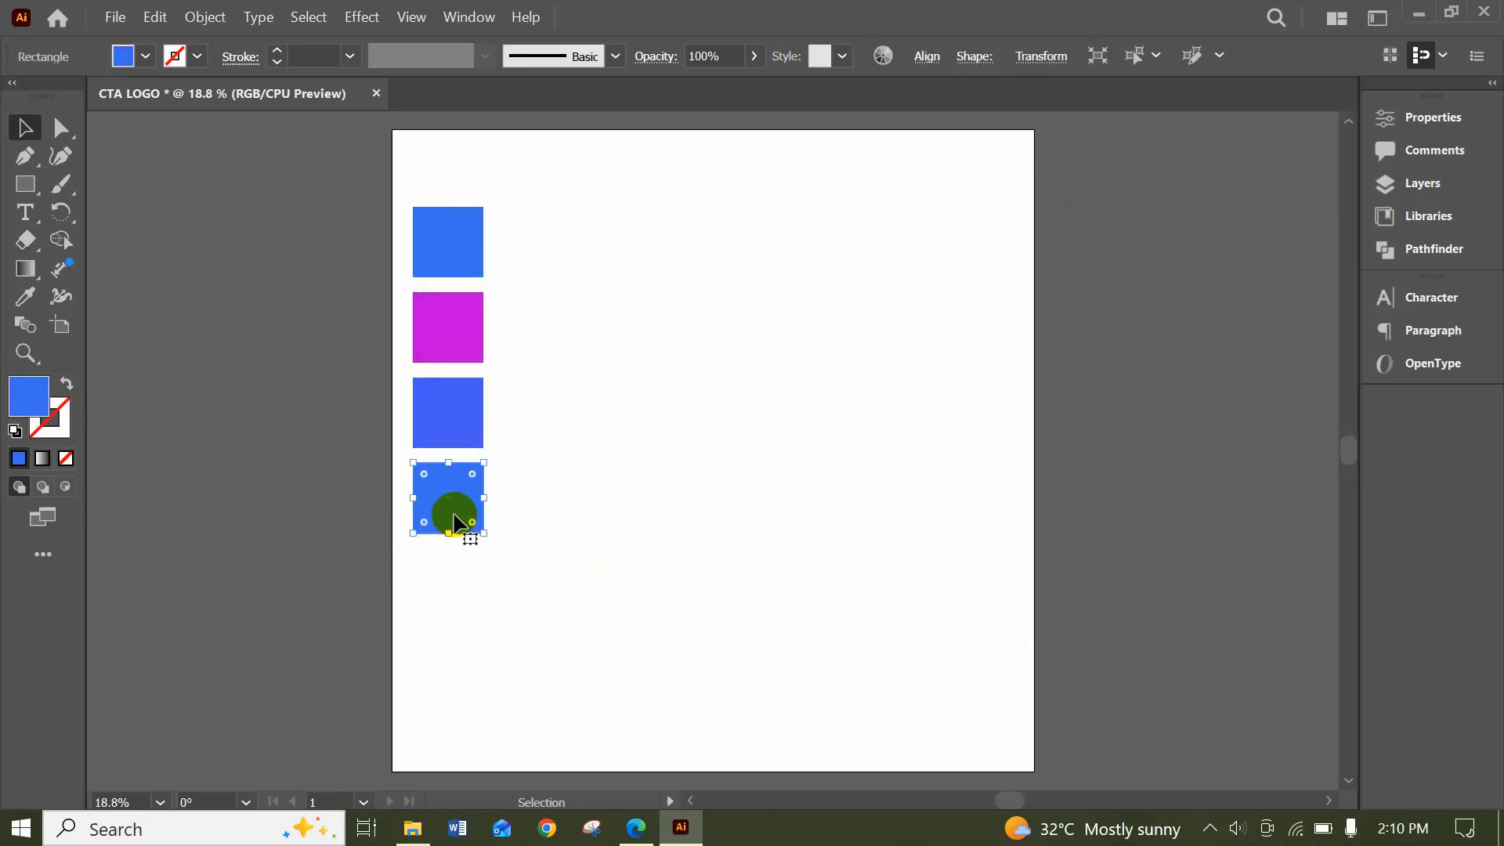
left_click(29, 404)
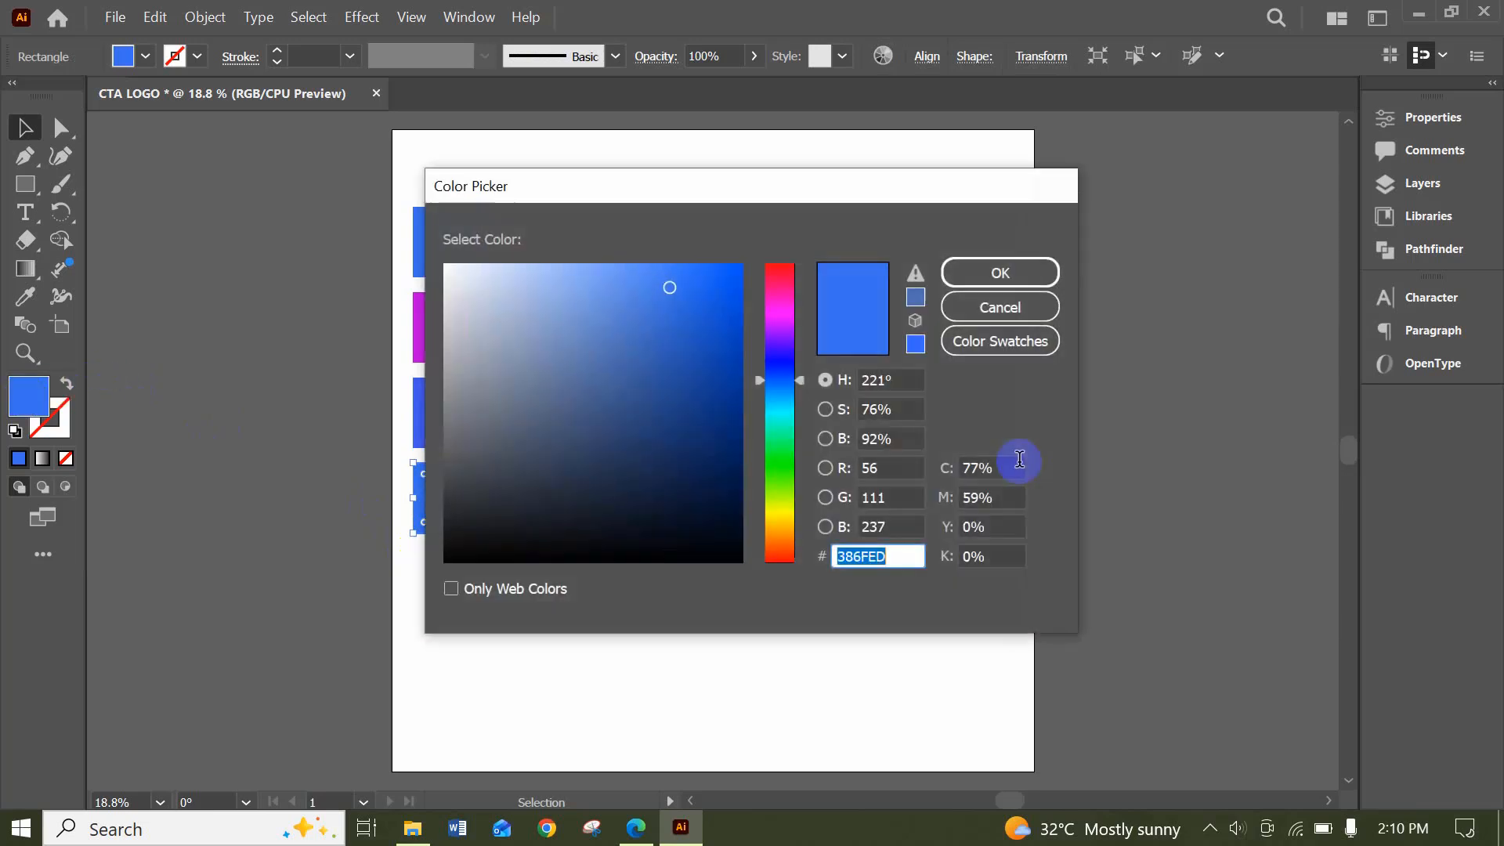
type("90278F")
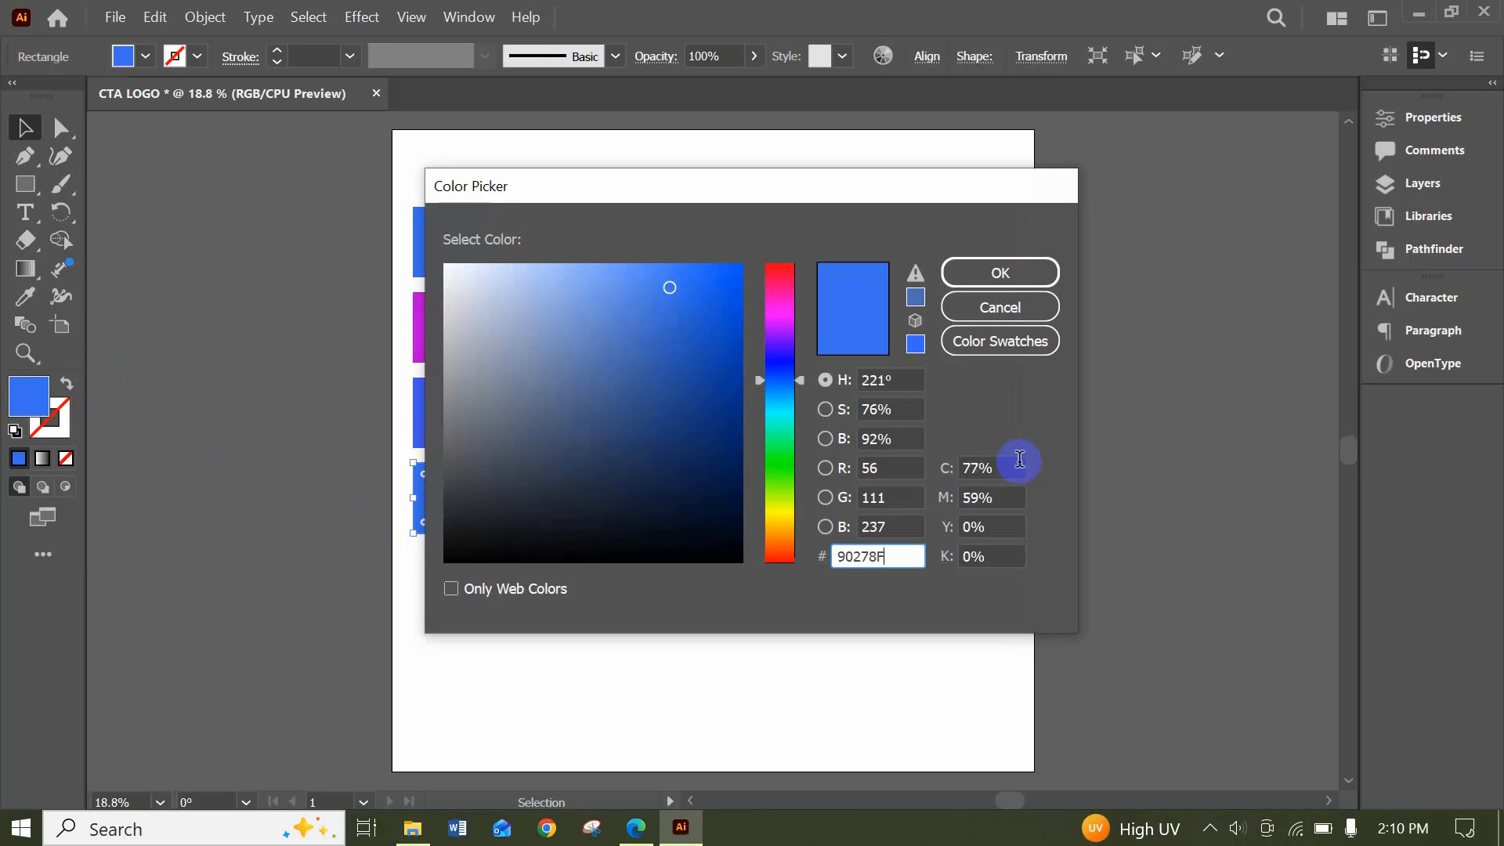
left_click(993, 270)
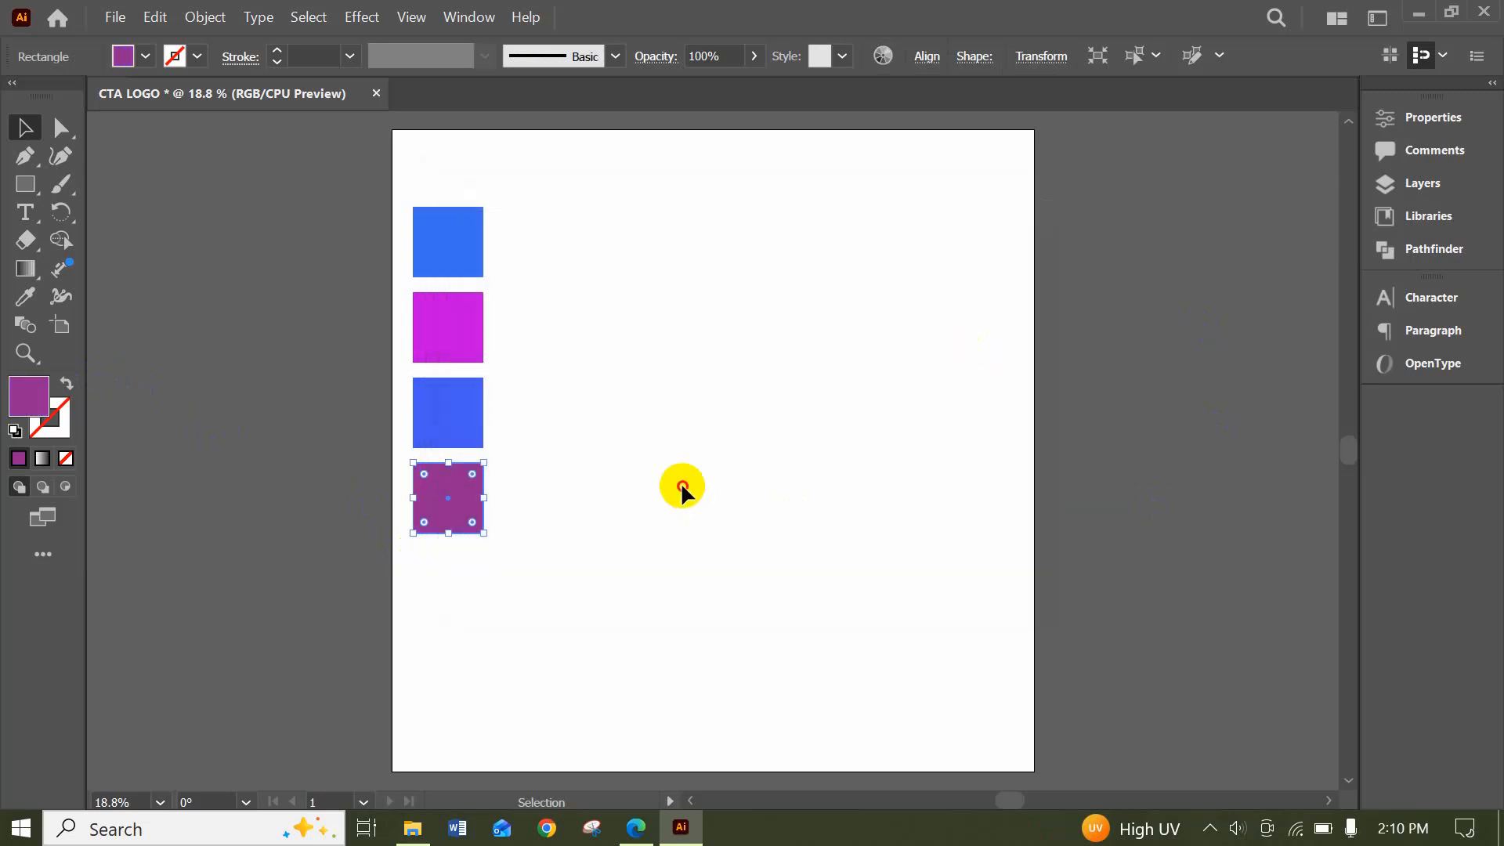
left_click(683, 487)
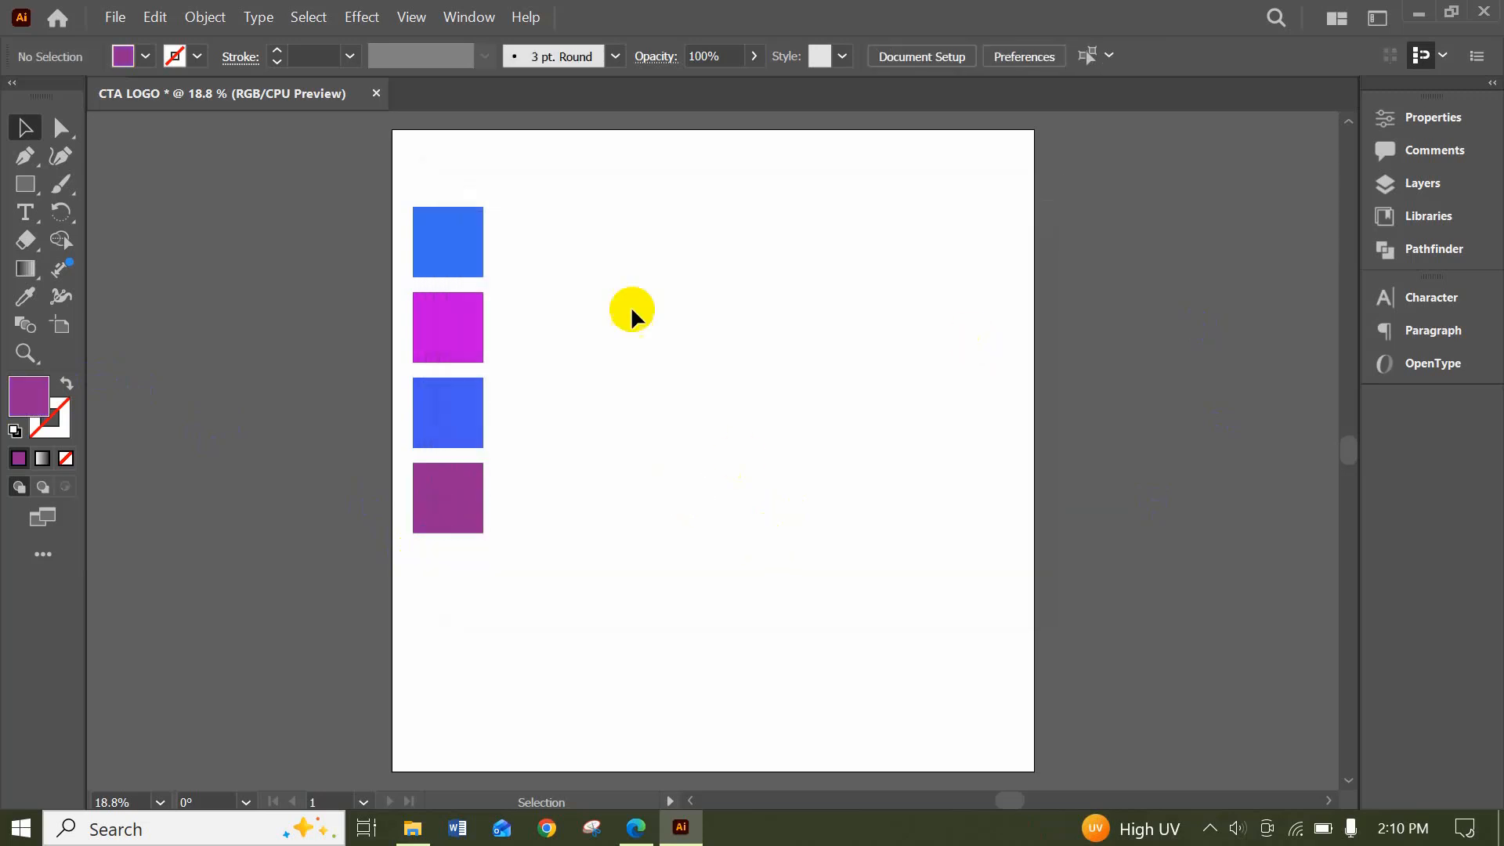
Scale the four color swatches down together and move them into the upper-left corner of the artboard
left_click_drag(484, 182, 403, 560)
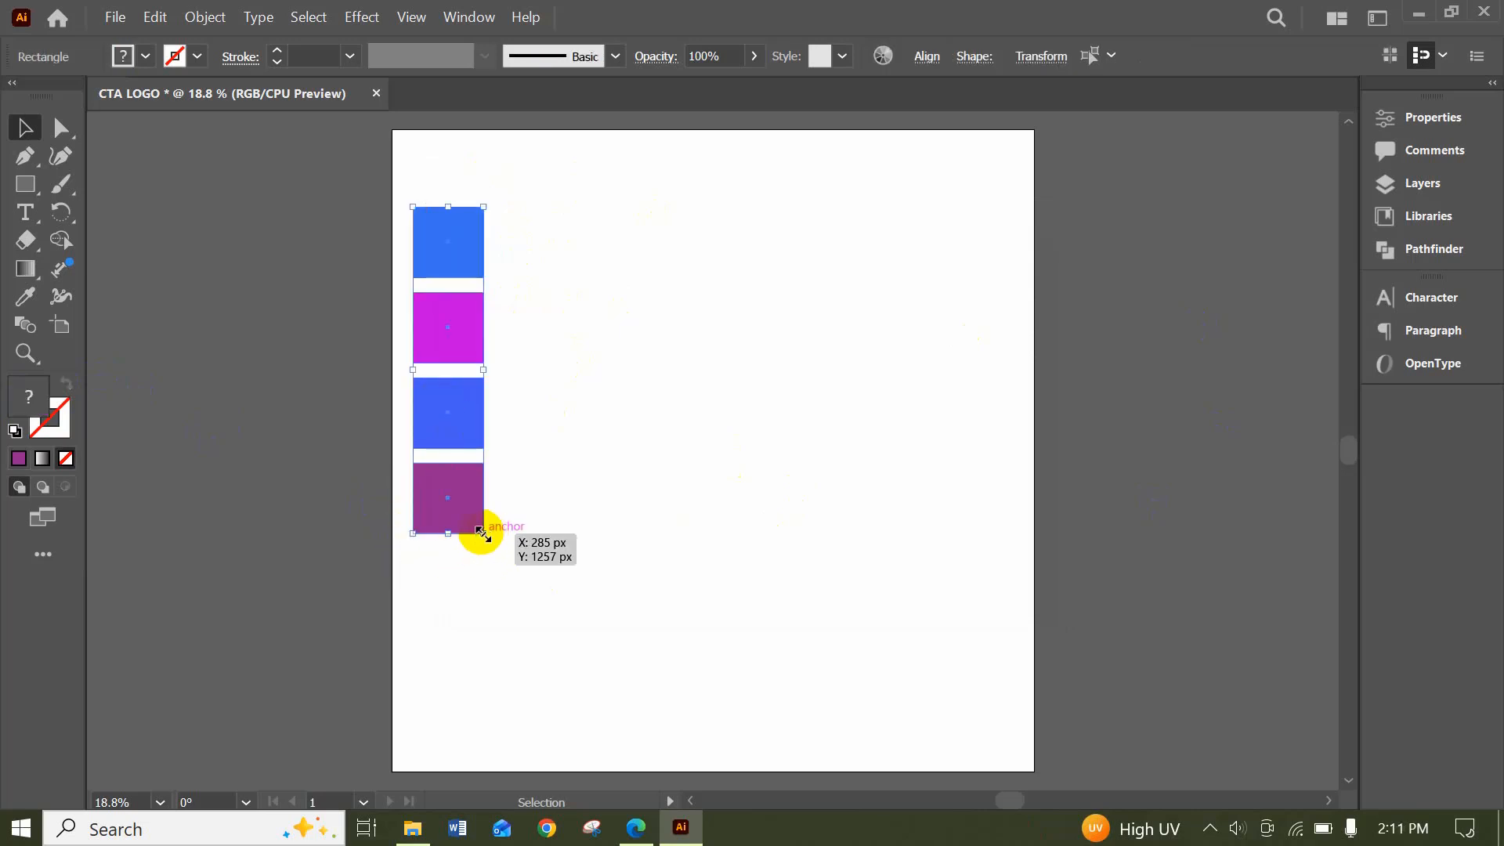
left_click_drag(482, 533, 464, 433)
left_click(626, 477)
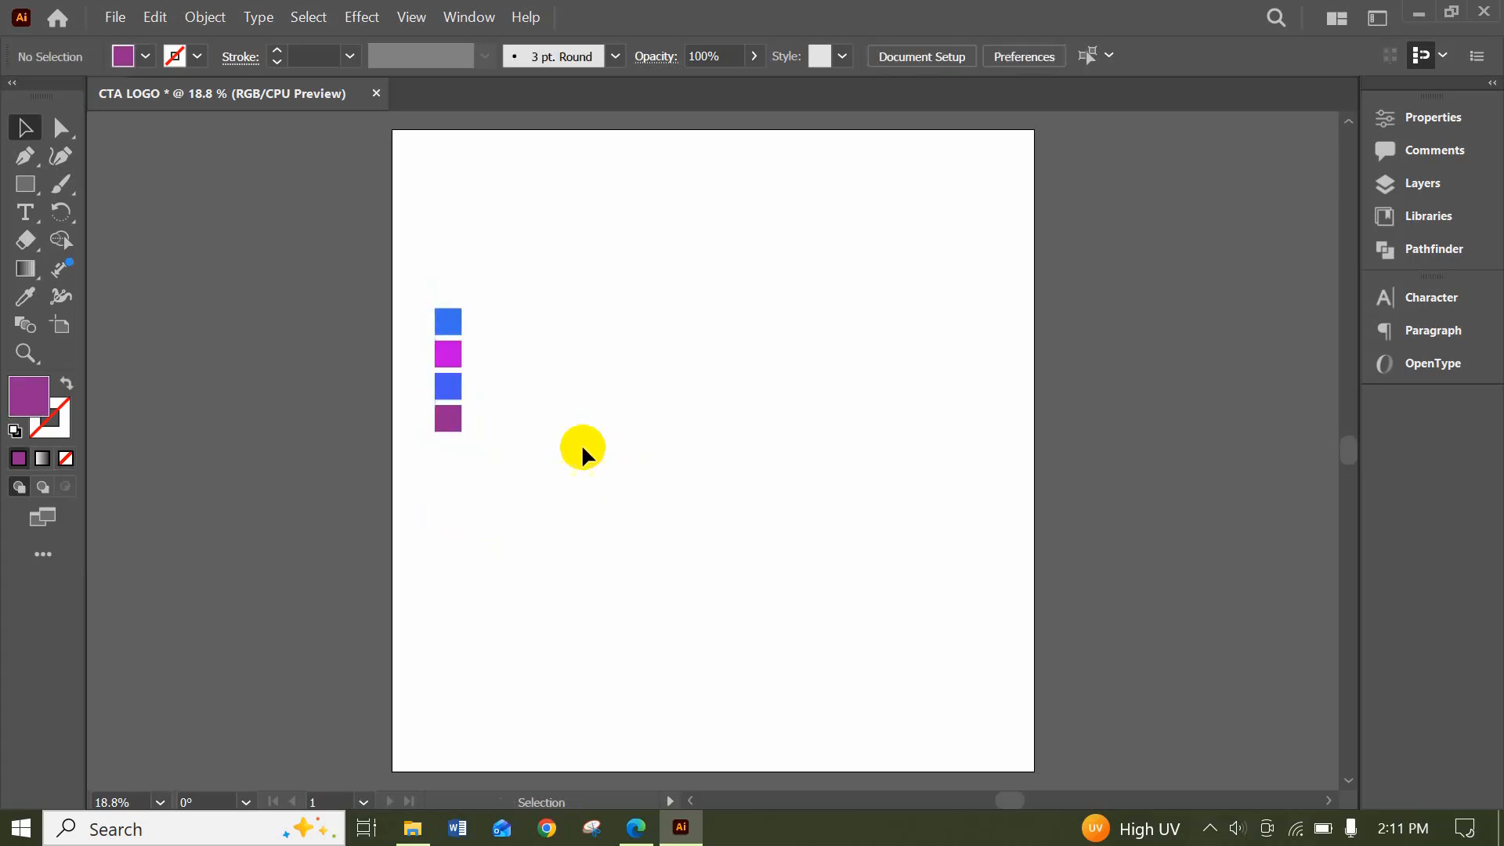
left_click_drag(420, 278, 508, 437)
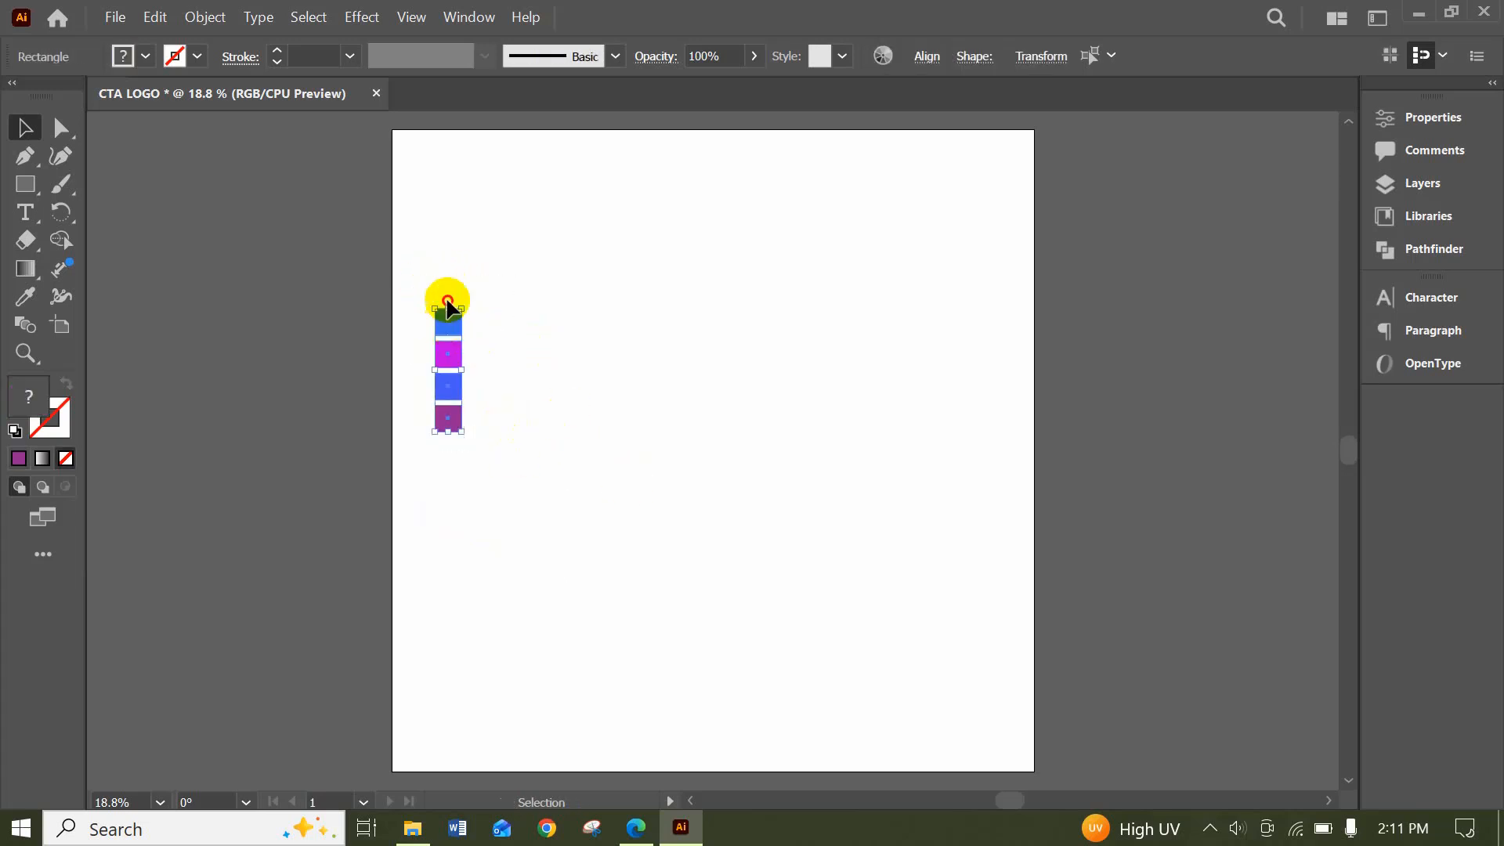
left_click_drag(436, 314, 420, 158)
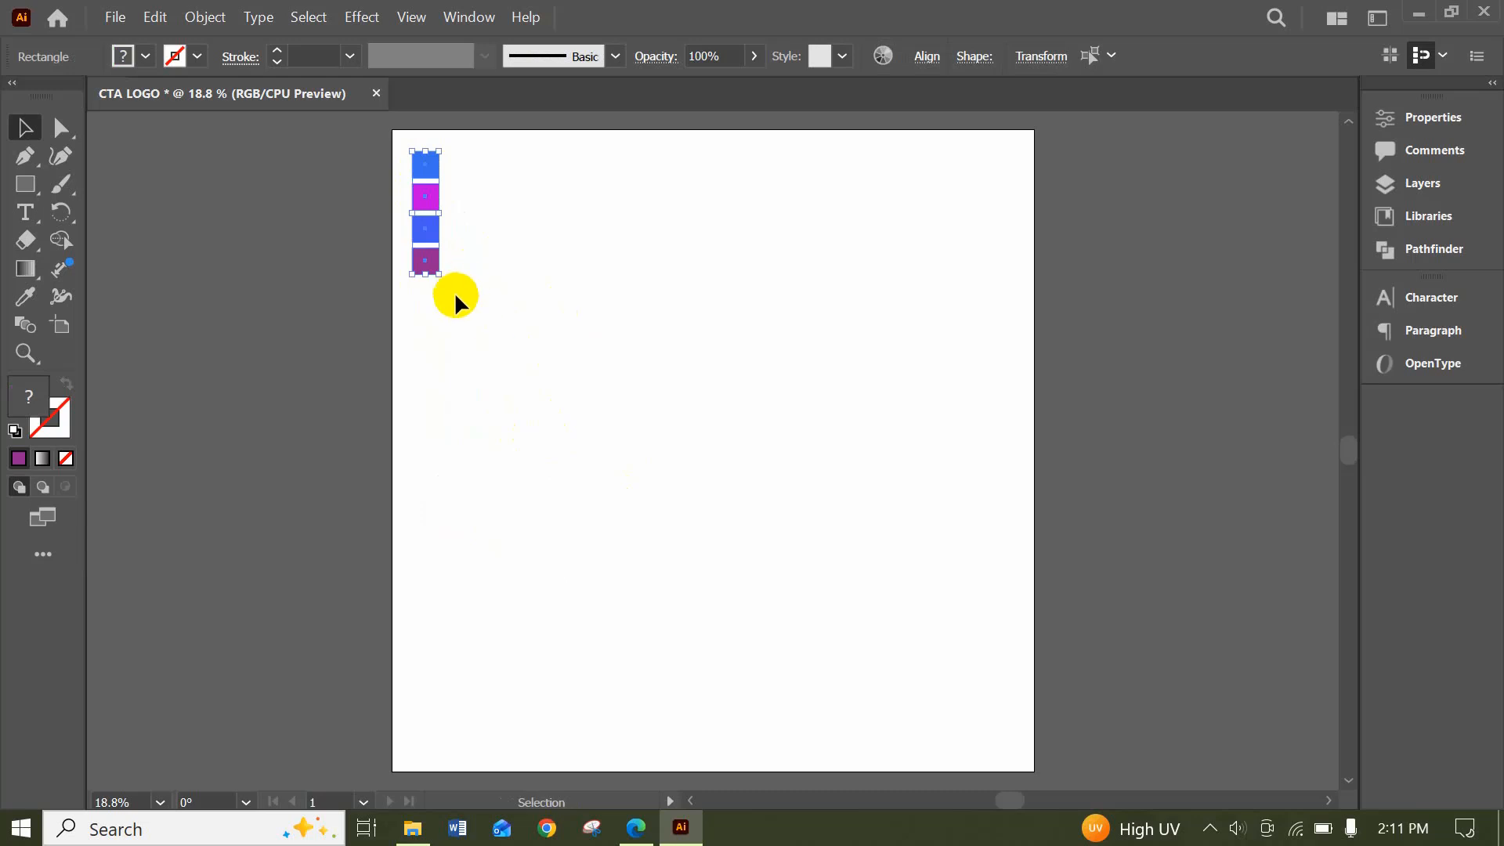
left_click(670, 423)
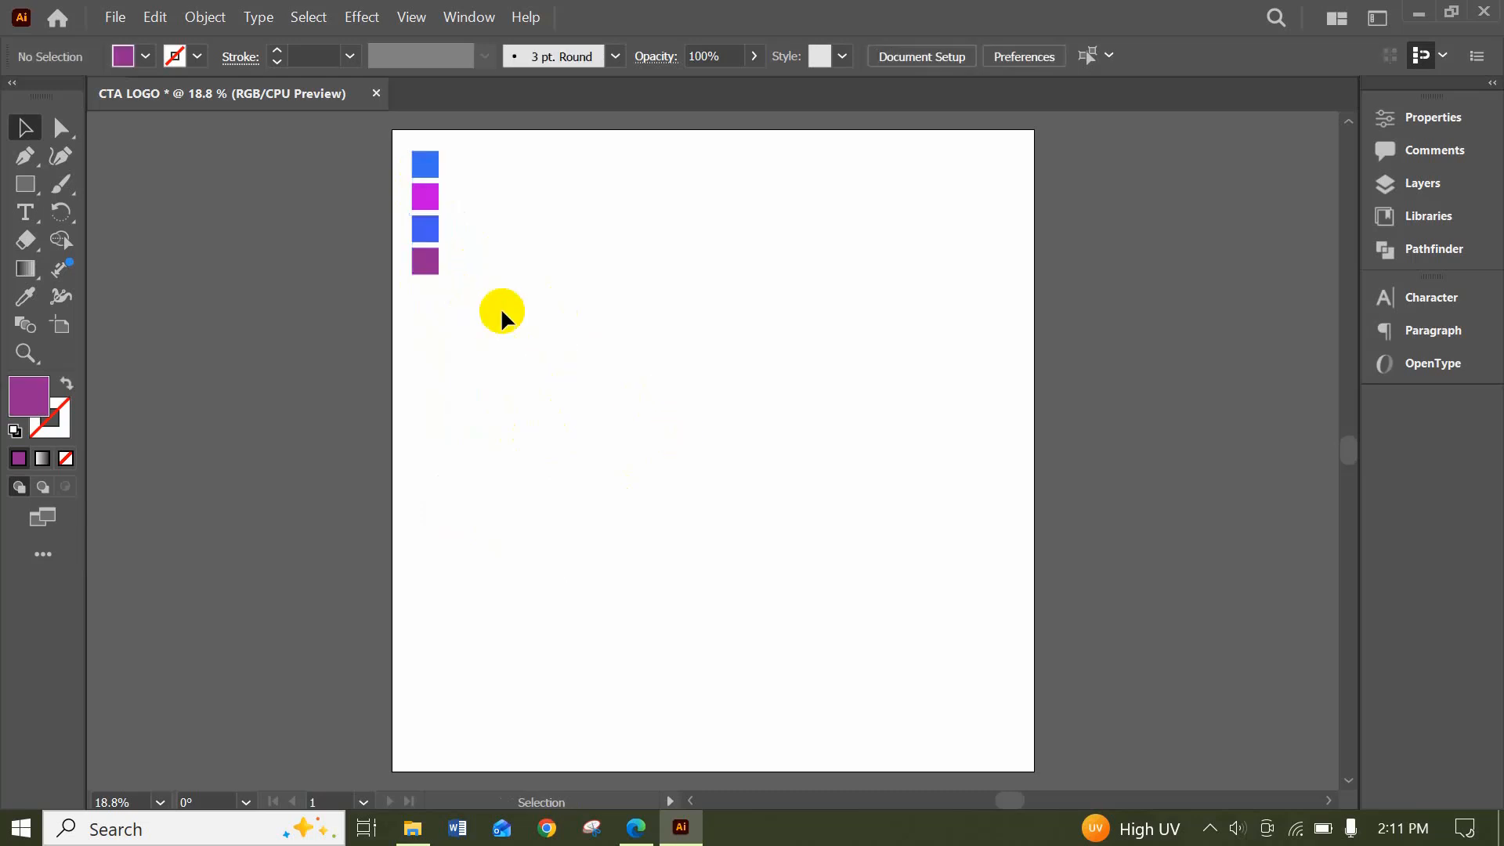
Group the four color swatches and deselect the group
key("ctrl+a")
right_click(428, 190)
left_click(513, 423)
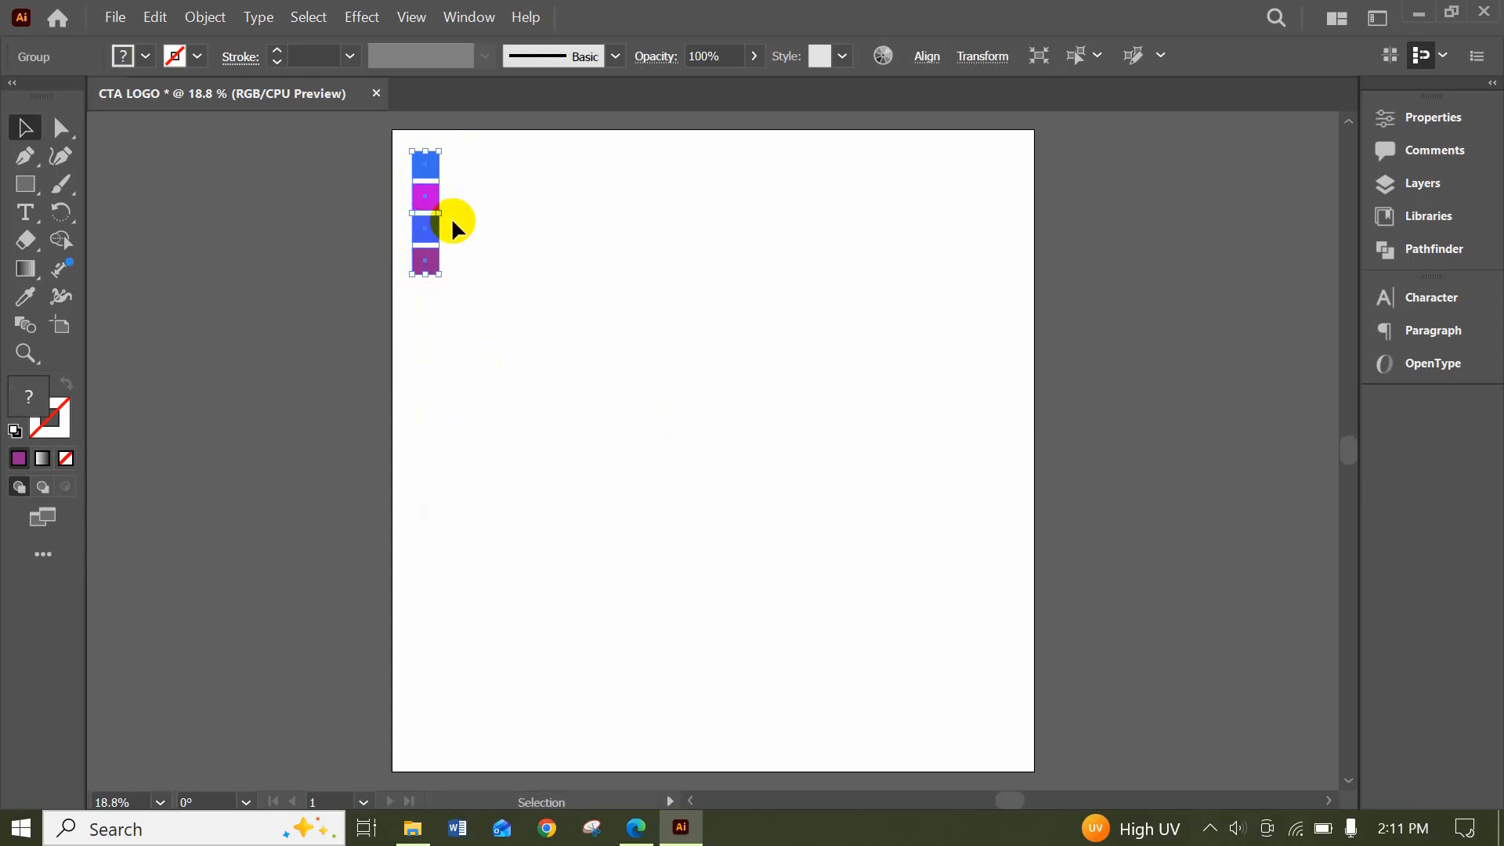
right_click(429, 207)
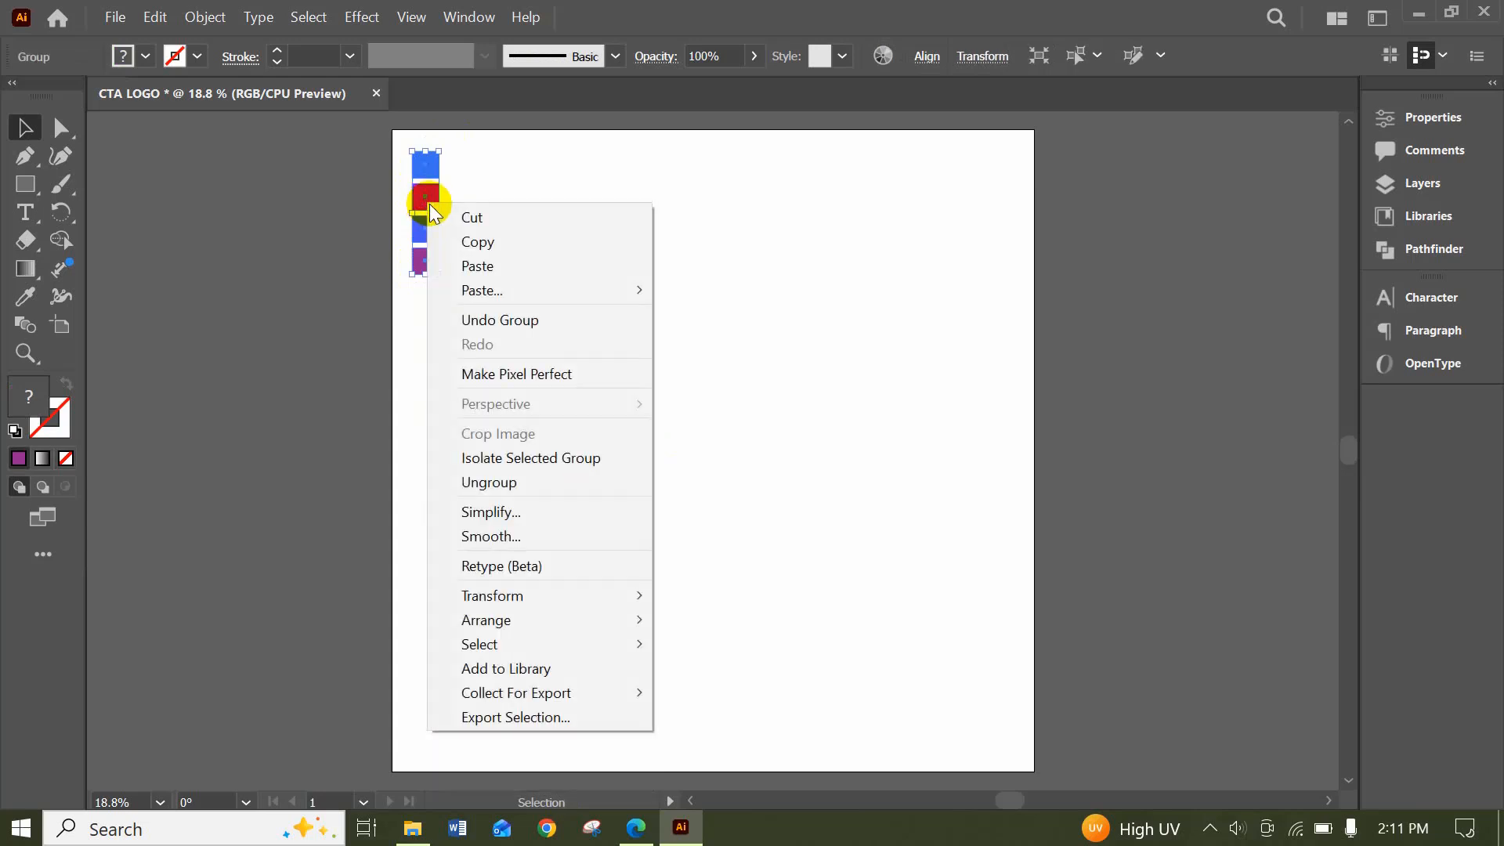
left_click(943, 514)
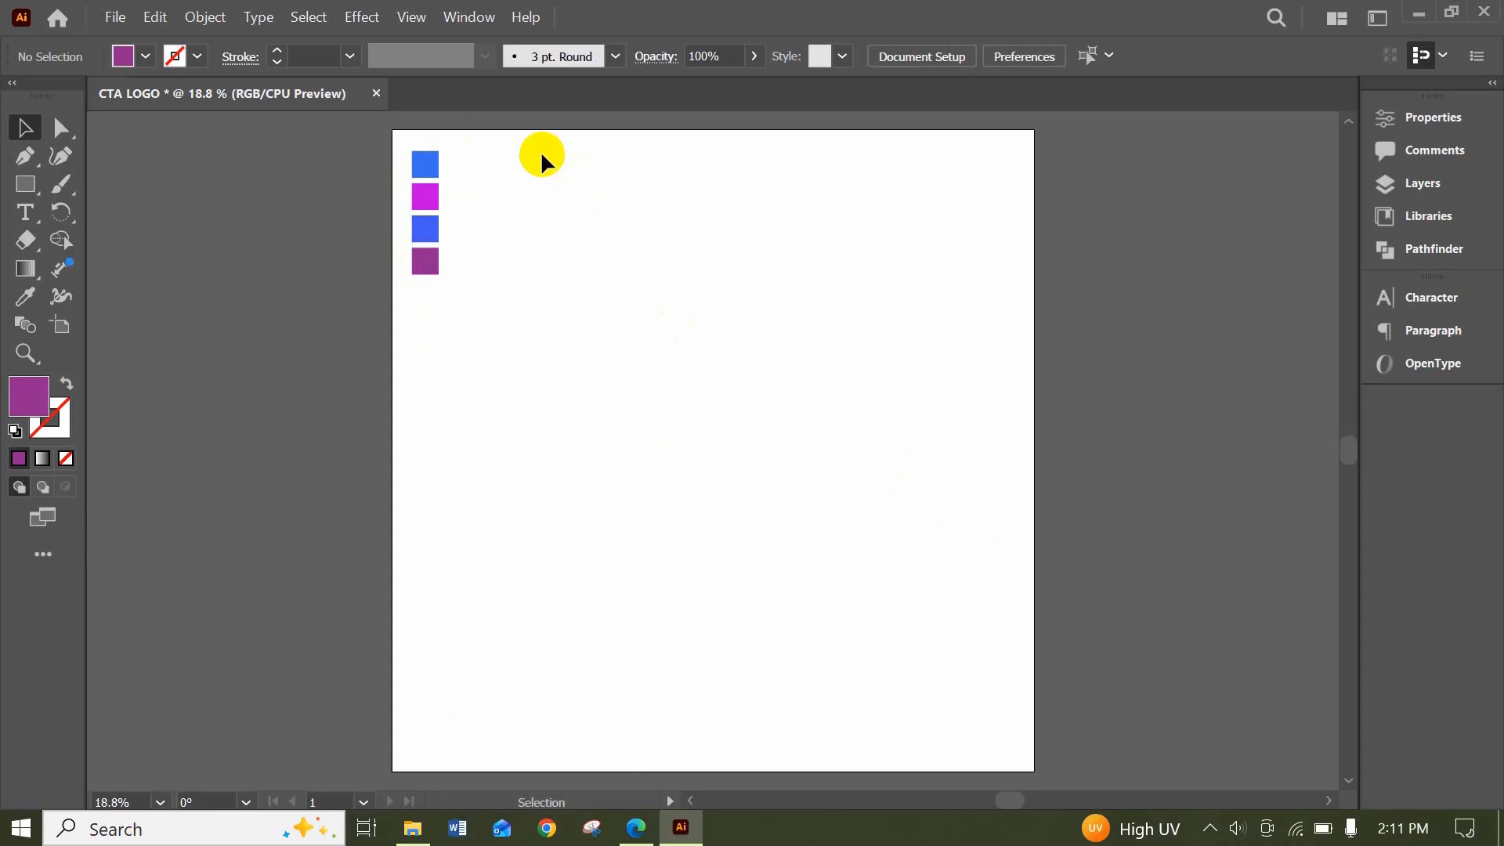
left_click_drag(502, 136, 414, 290)
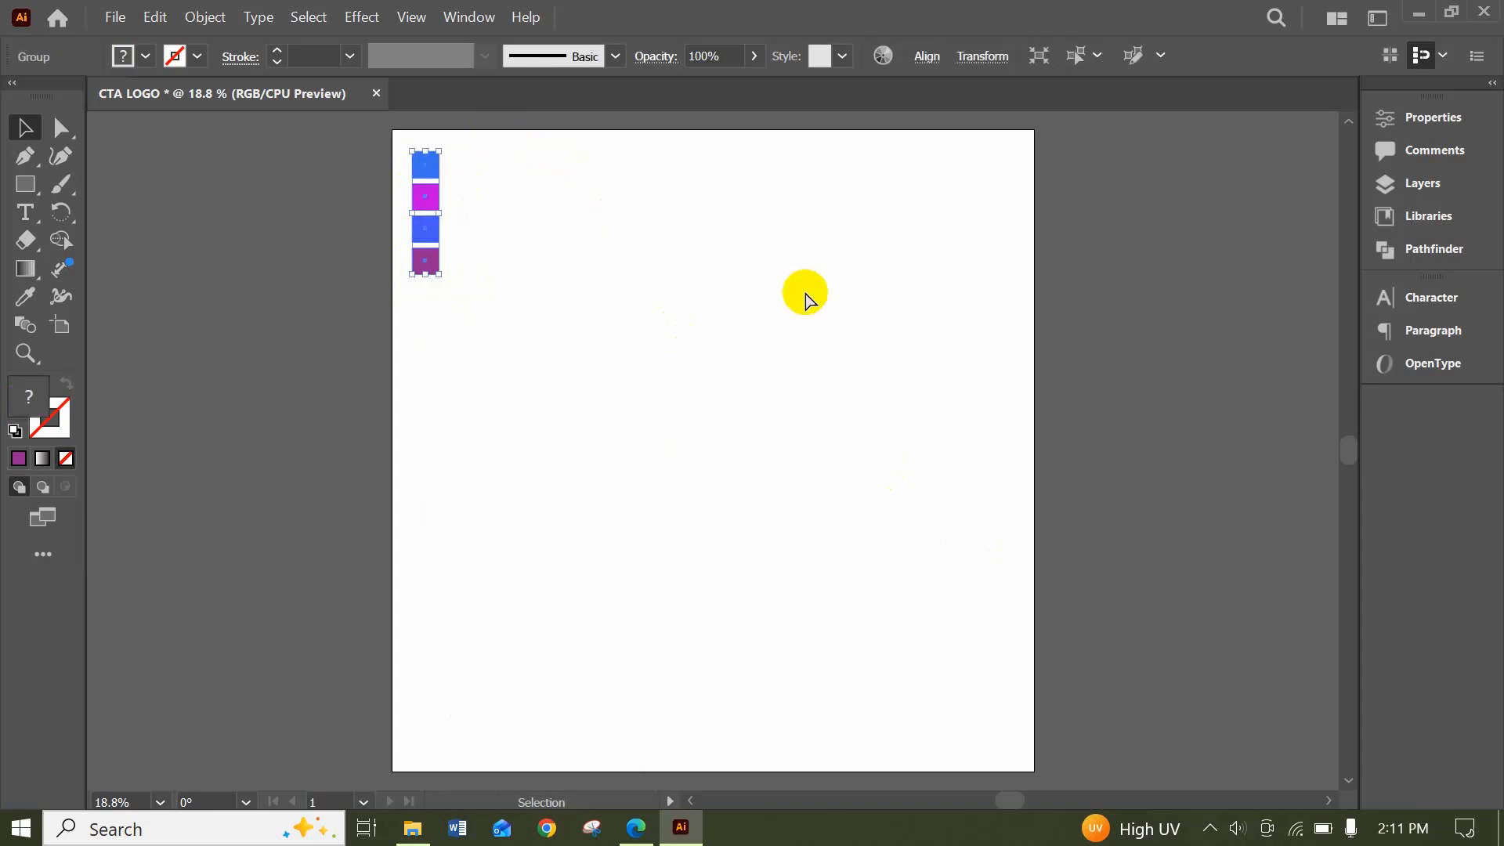
left_click(805, 295)
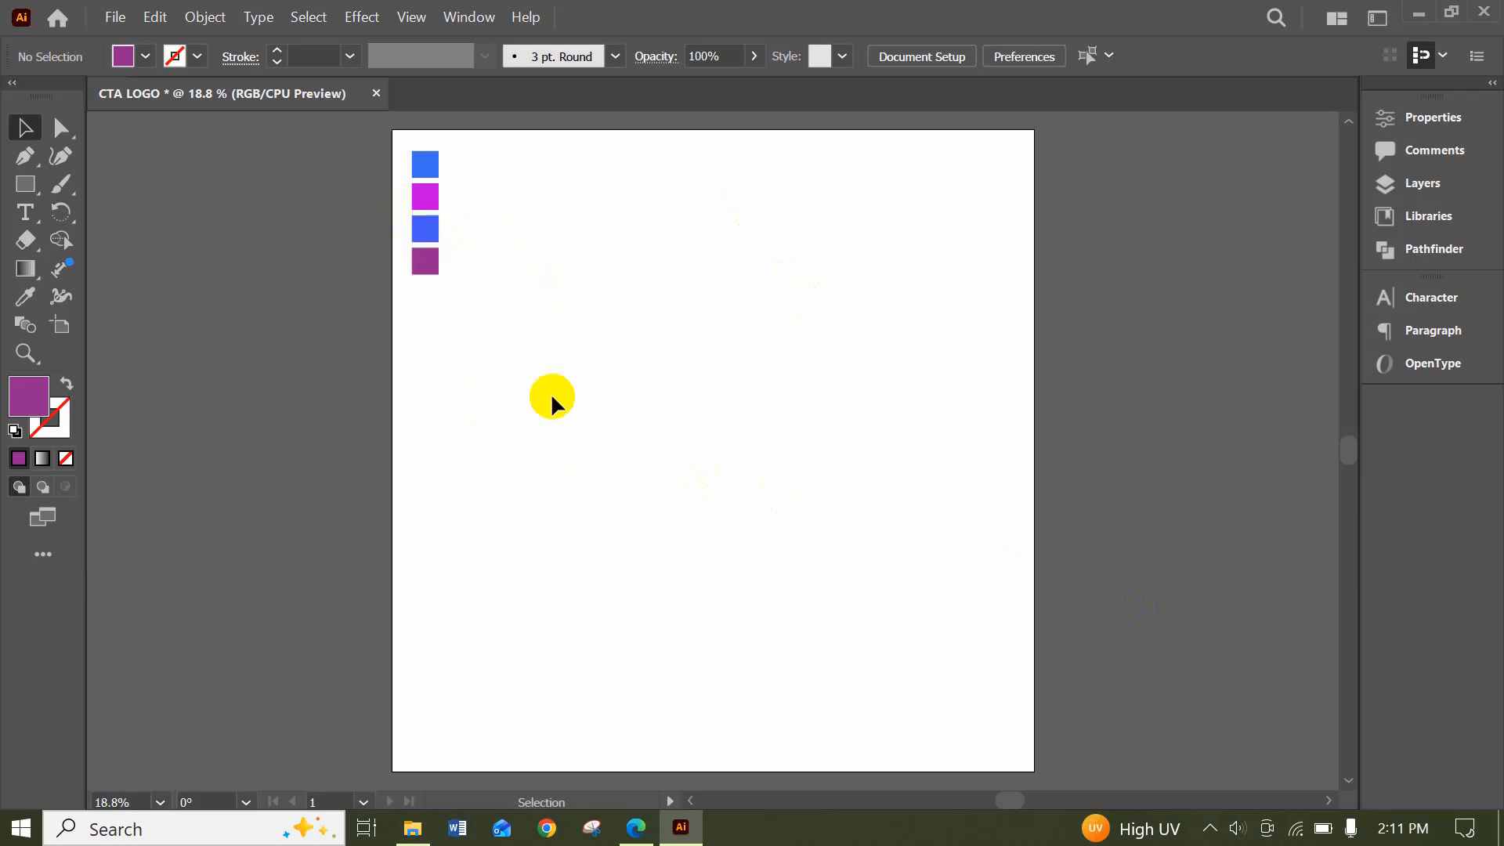
Draw a large square in the middle of the artboard and fill it with the top blue swatch's color
scroll(501, 384, "down", 1)
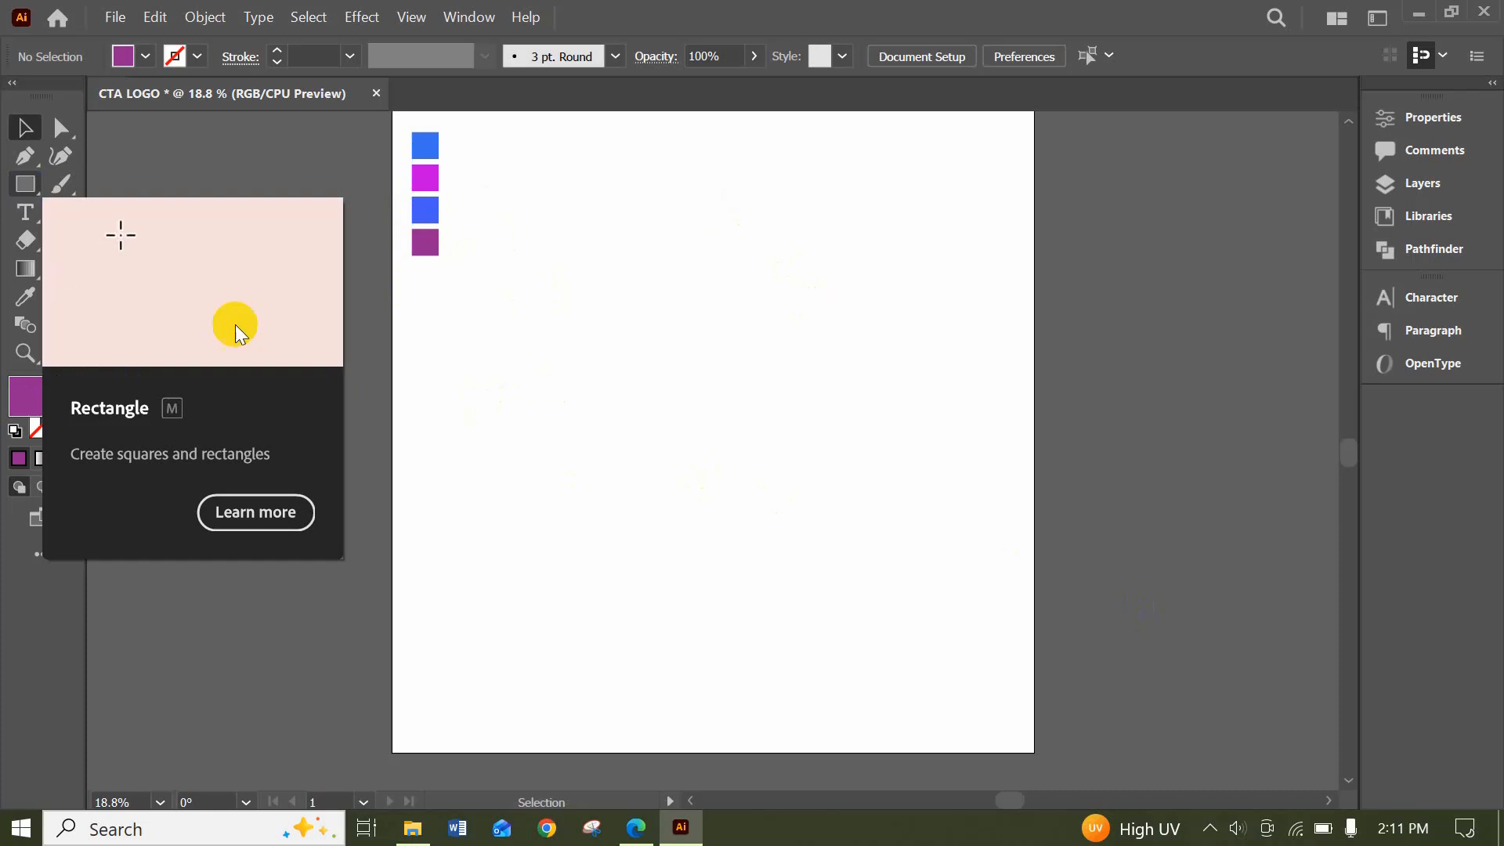
left_click(24, 184)
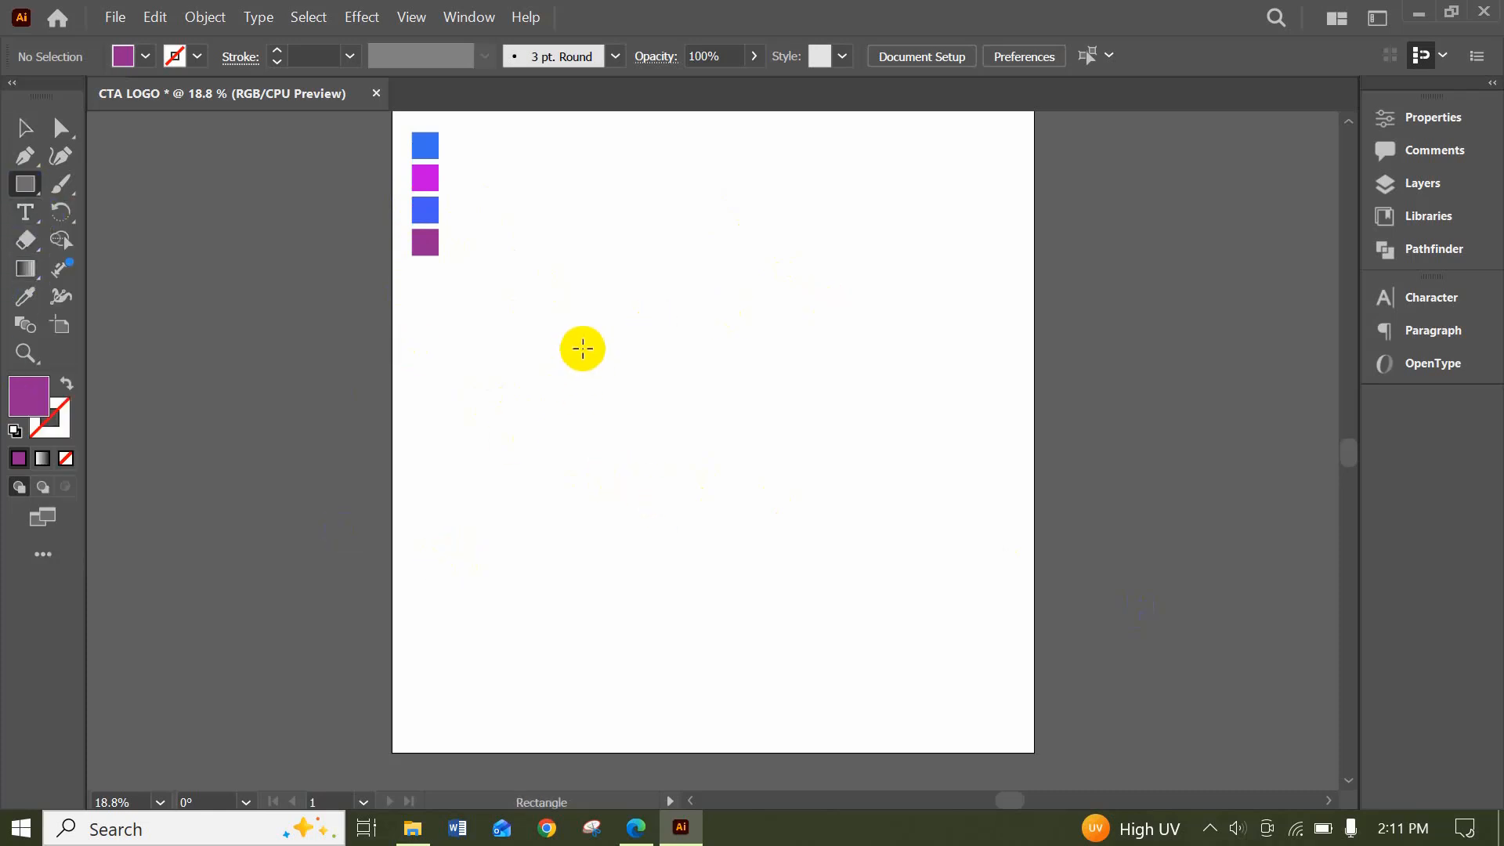
left_click_drag(583, 349, 841, 583)
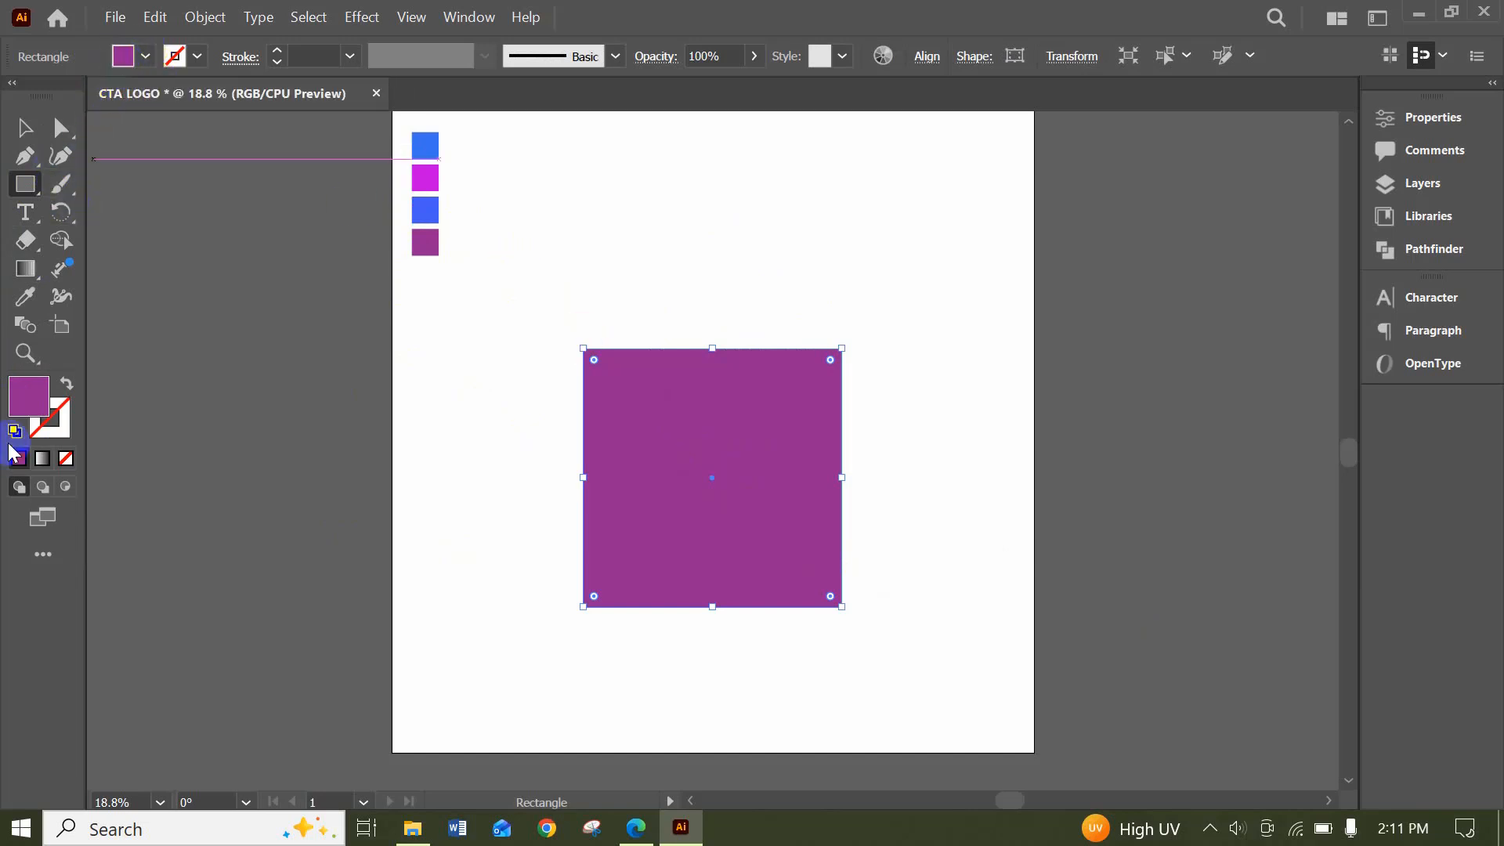
left_click(25, 296)
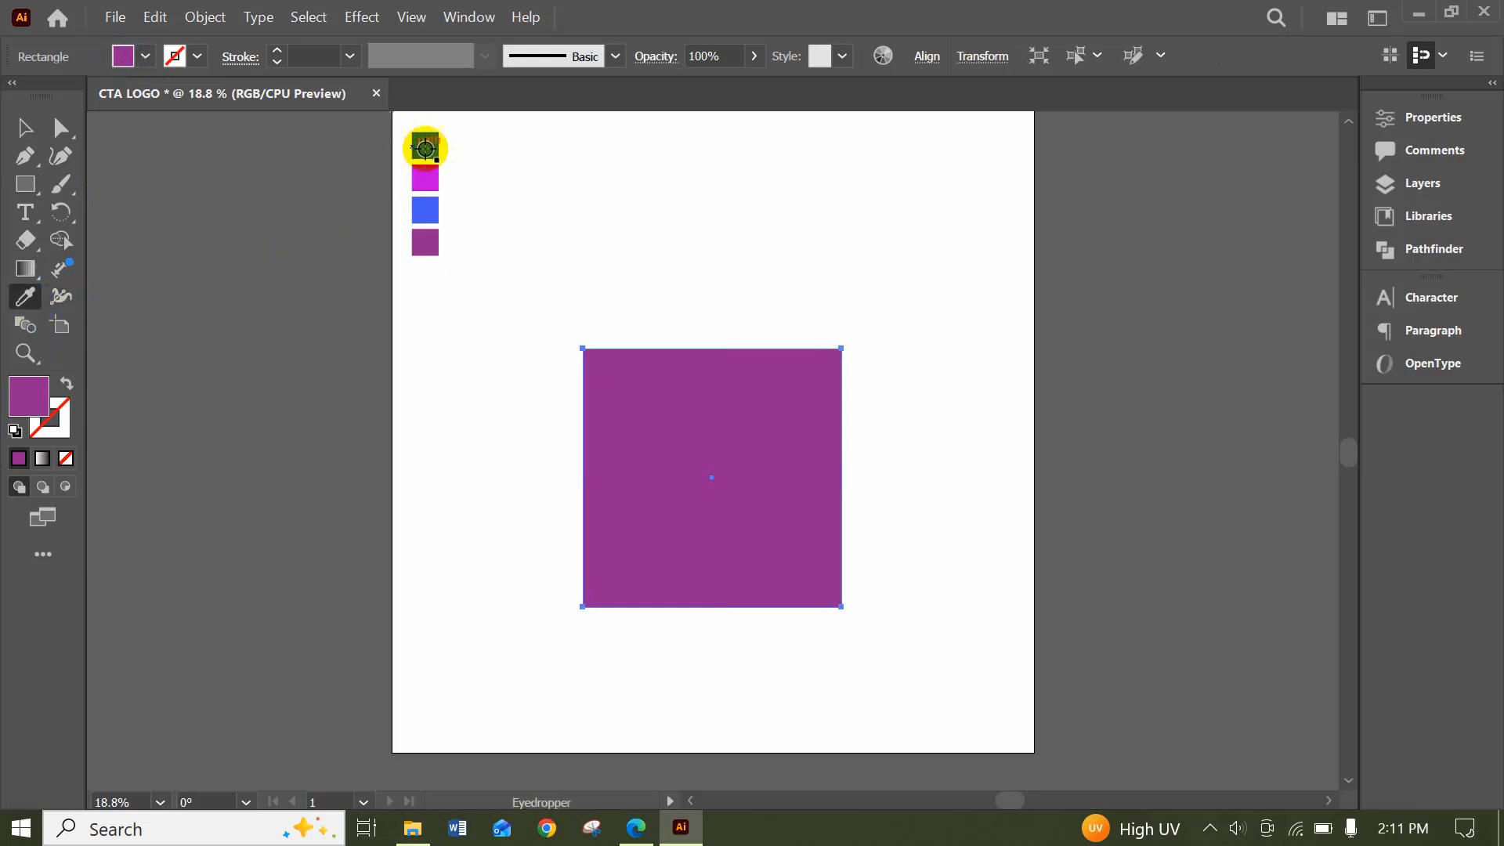
left_click(425, 144)
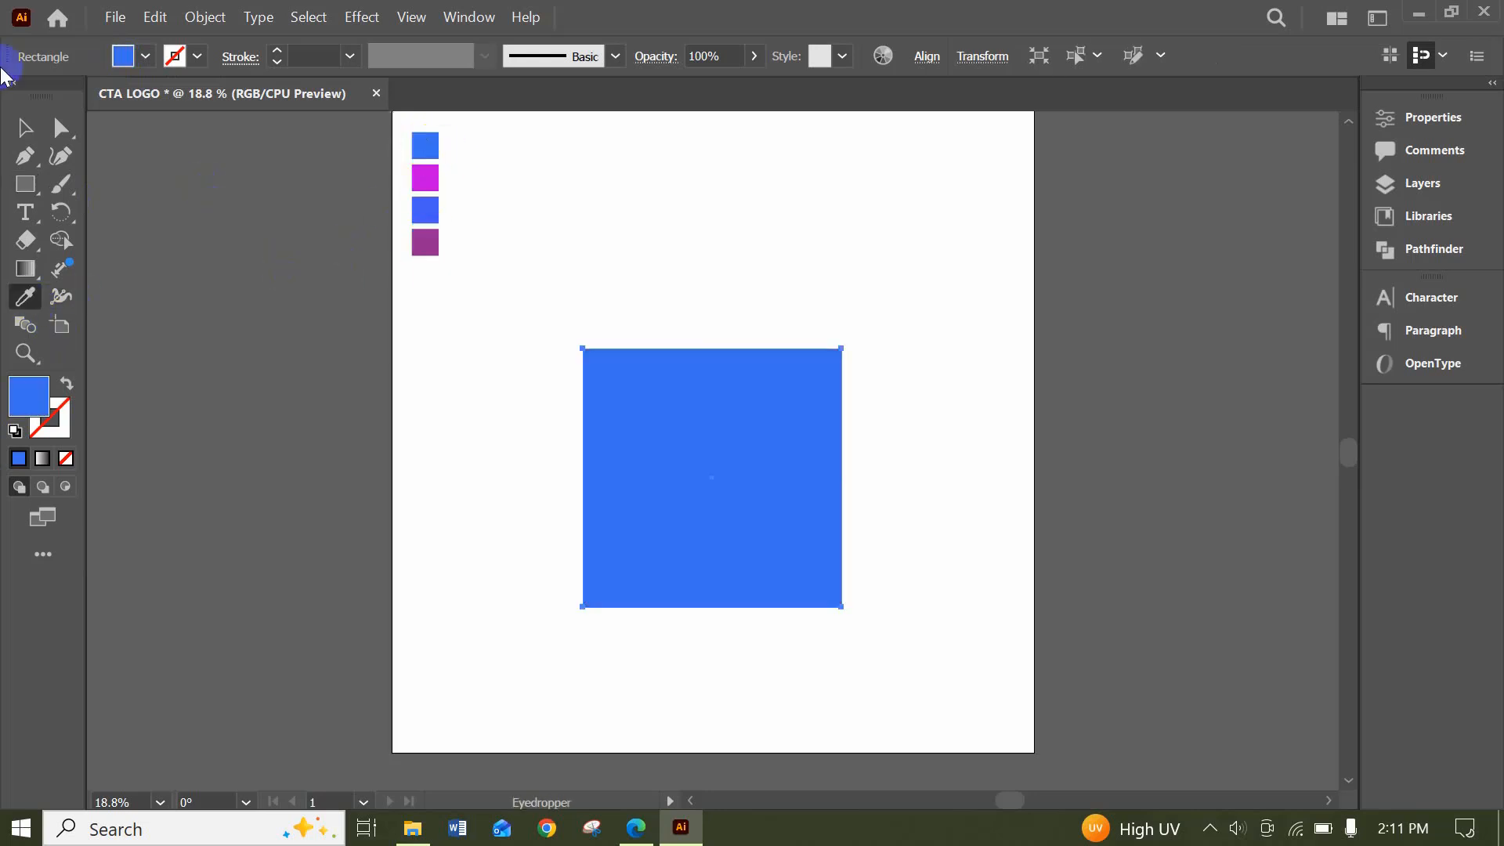
left_click(24, 125)
left_click(689, 280)
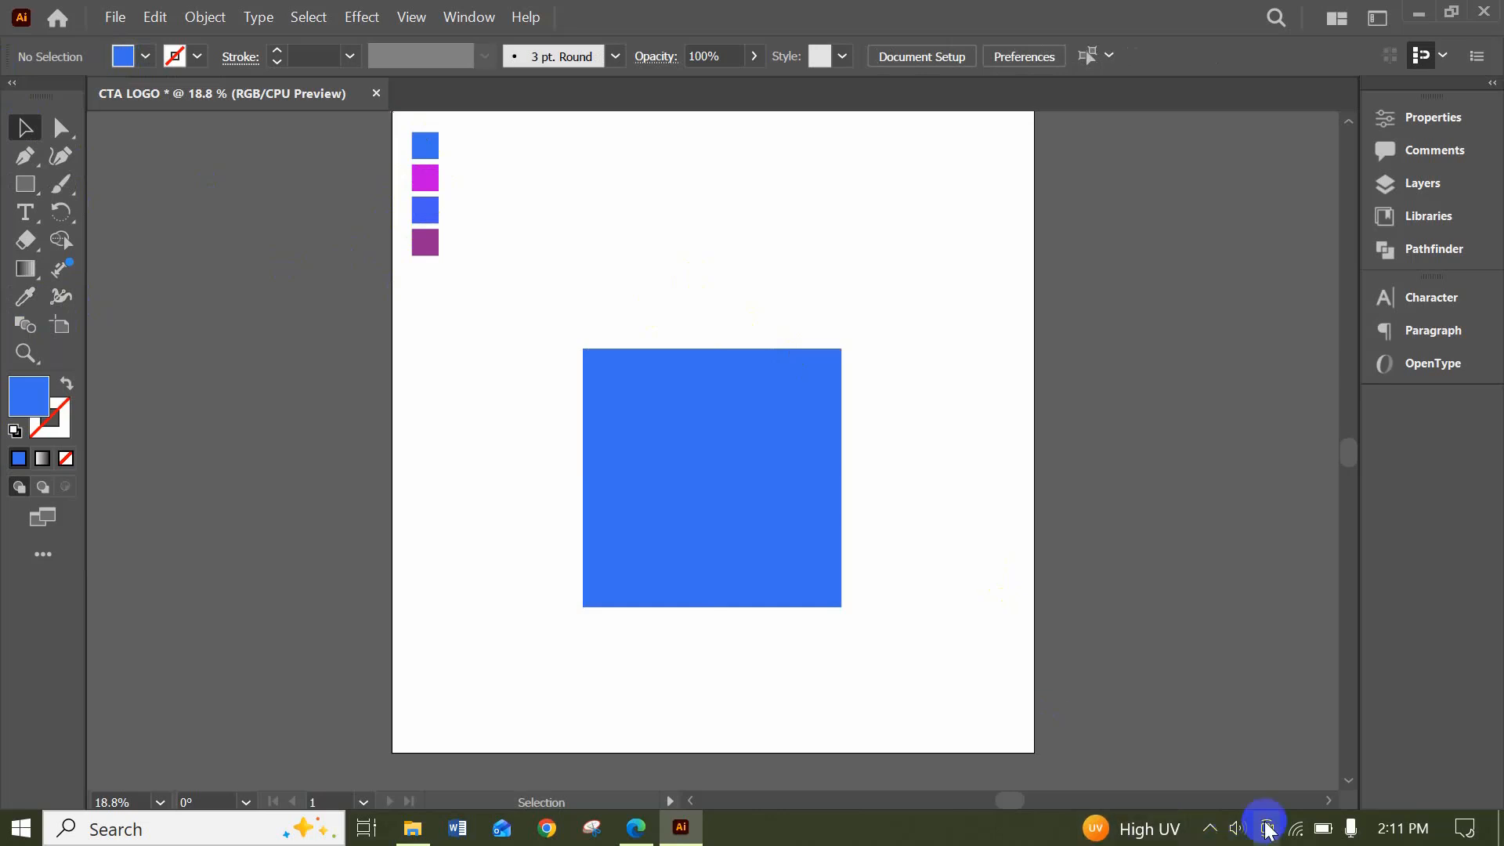
left_click(1210, 829)
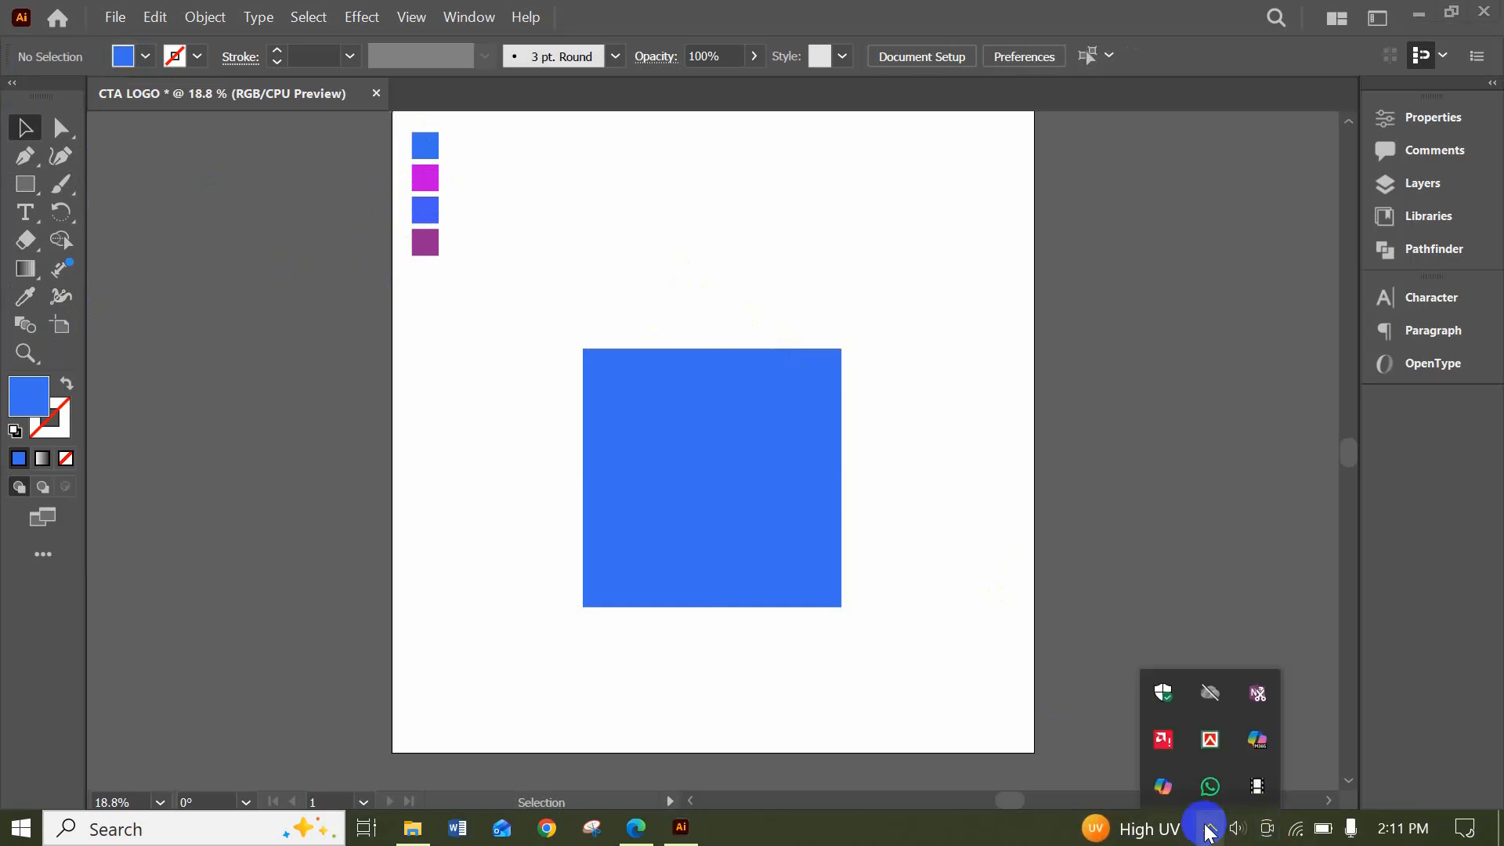
left_click(1206, 827)
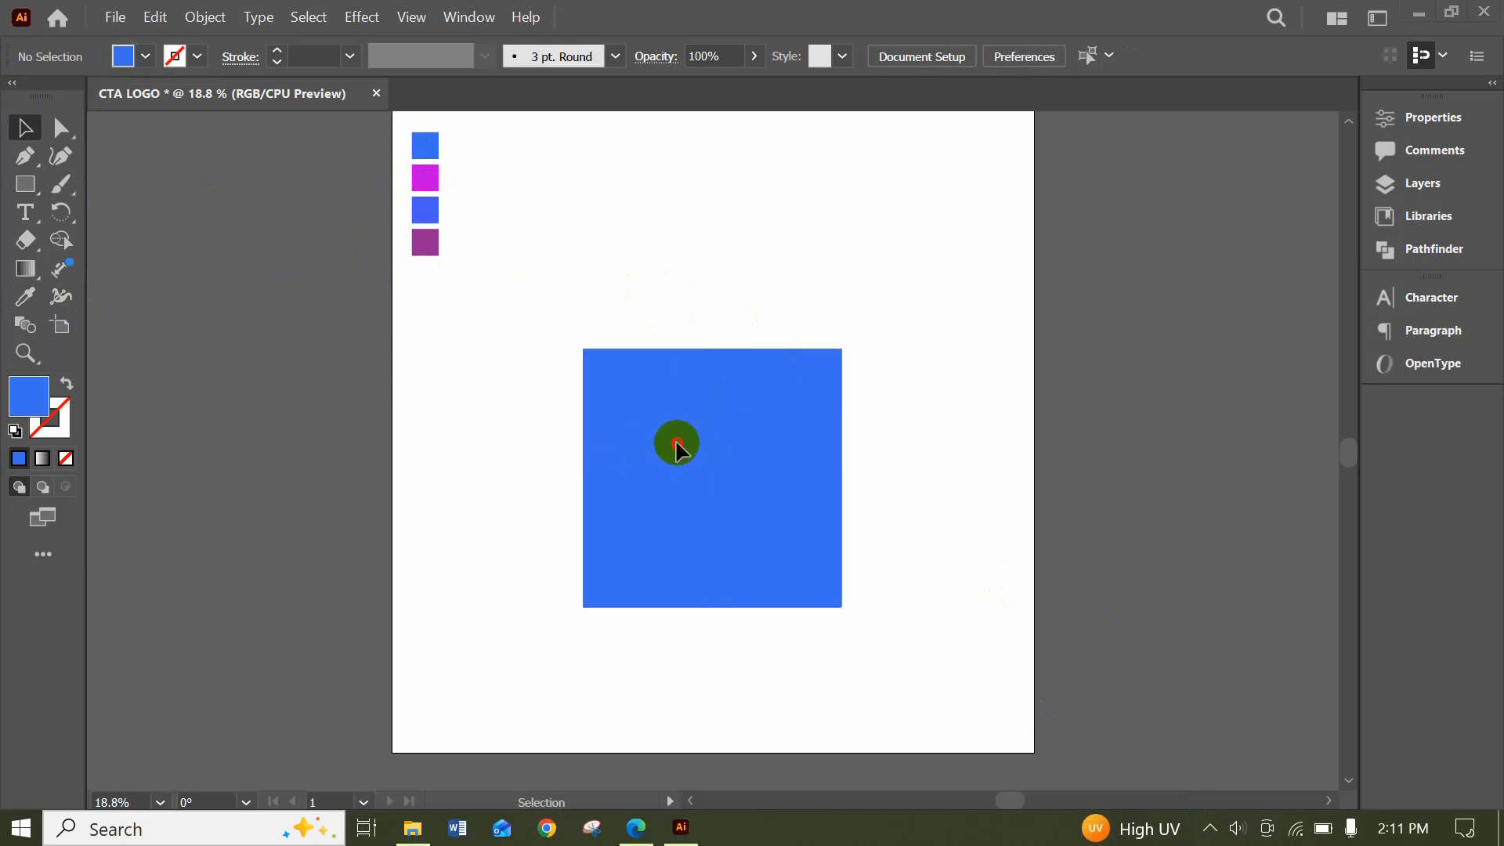
Move the large blue square slightly up the artboard and paste a copy directly in front of it
left_click_drag(674, 439, 689, 328)
left_click_drag(649, 427, 718, 481)
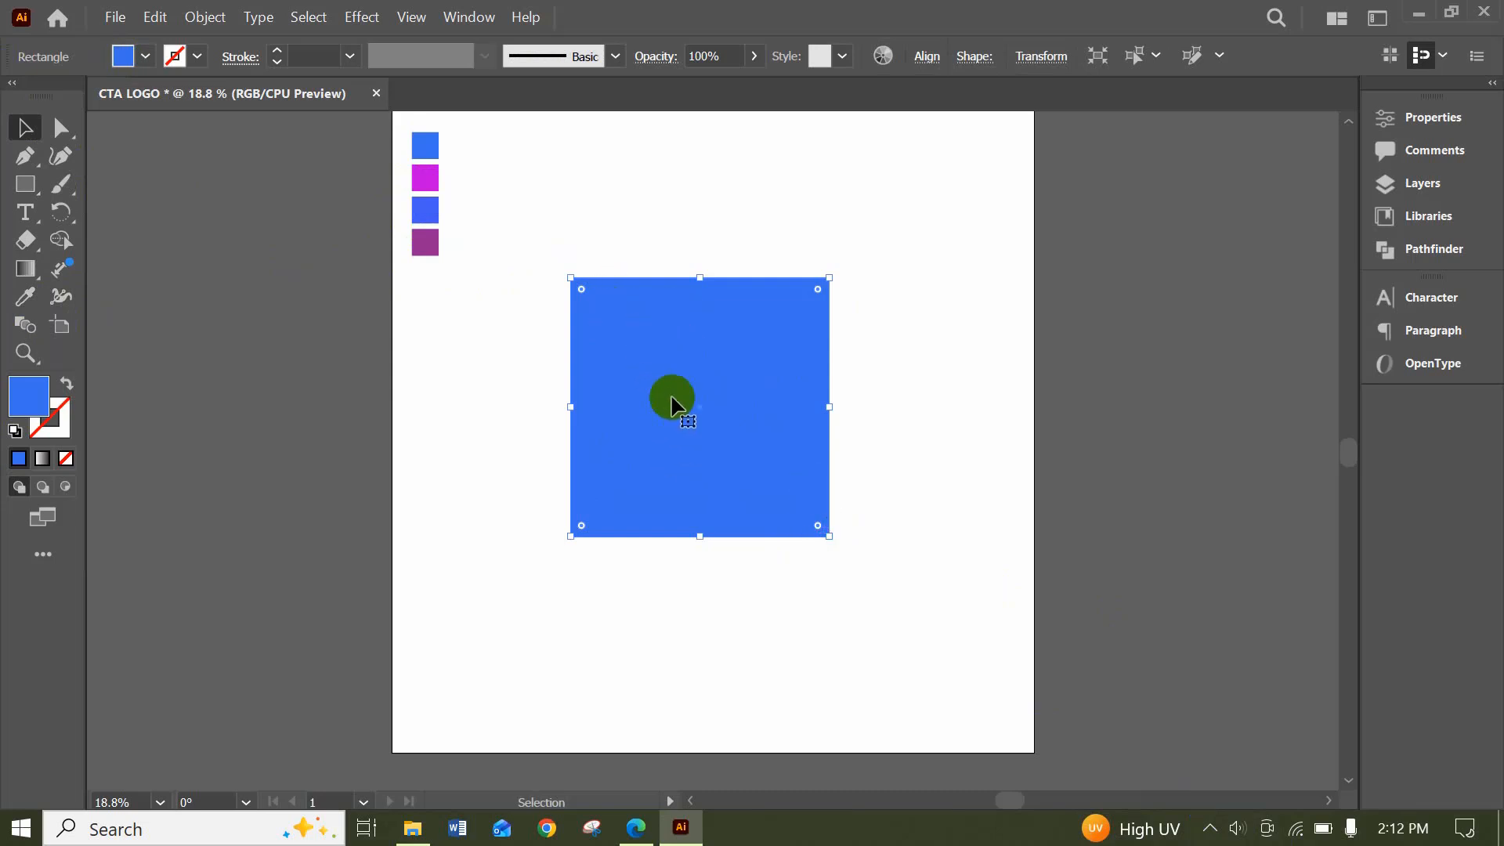
key("ctrl")
key("ctrl")
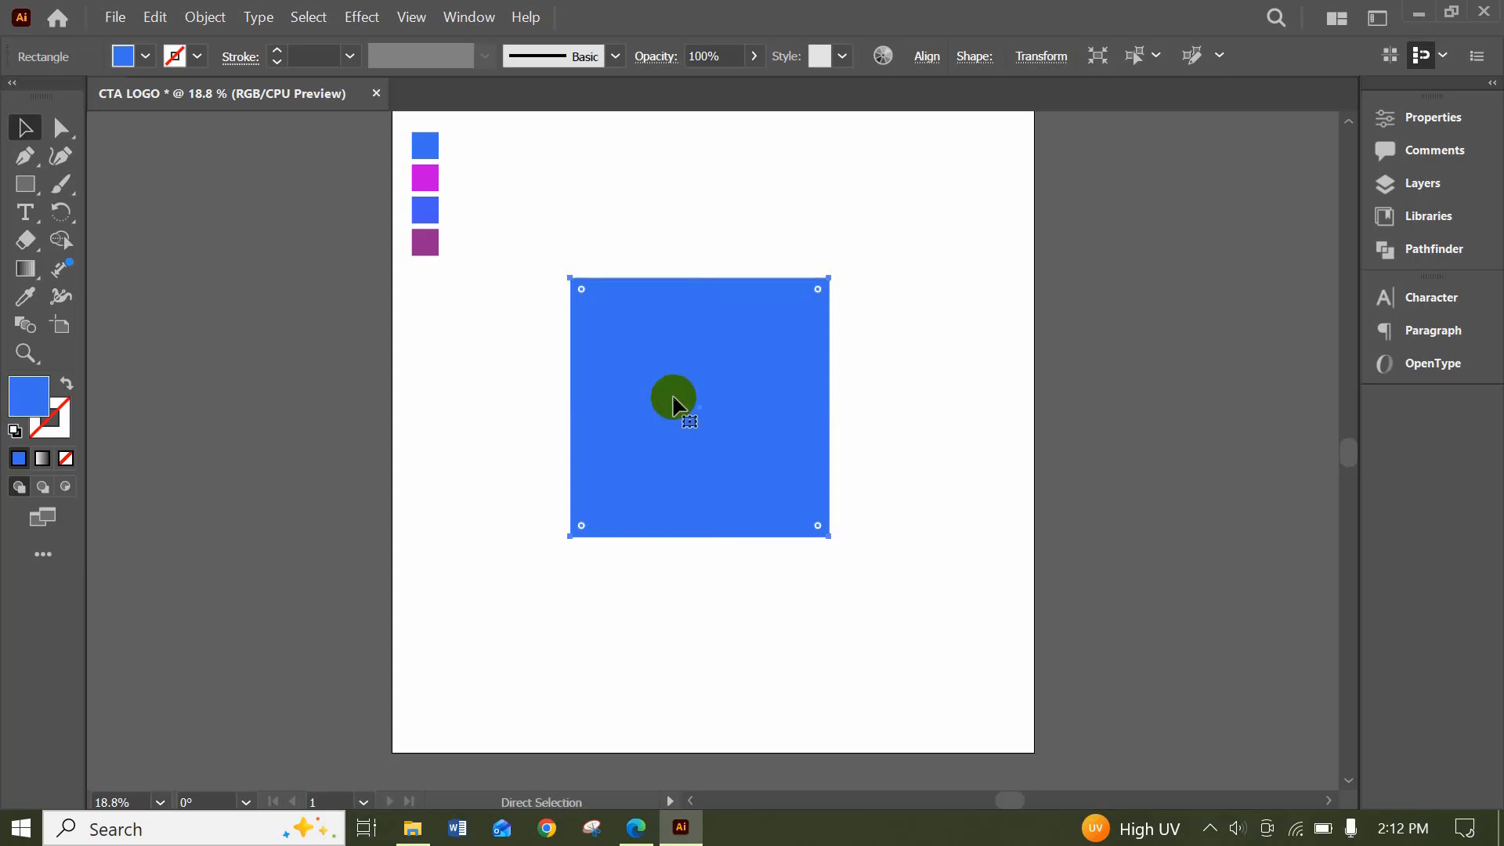
Fill the front copy of the square with the magenta of the second swatch and deselect it
left_click(851, 703)
left_click(740, 459)
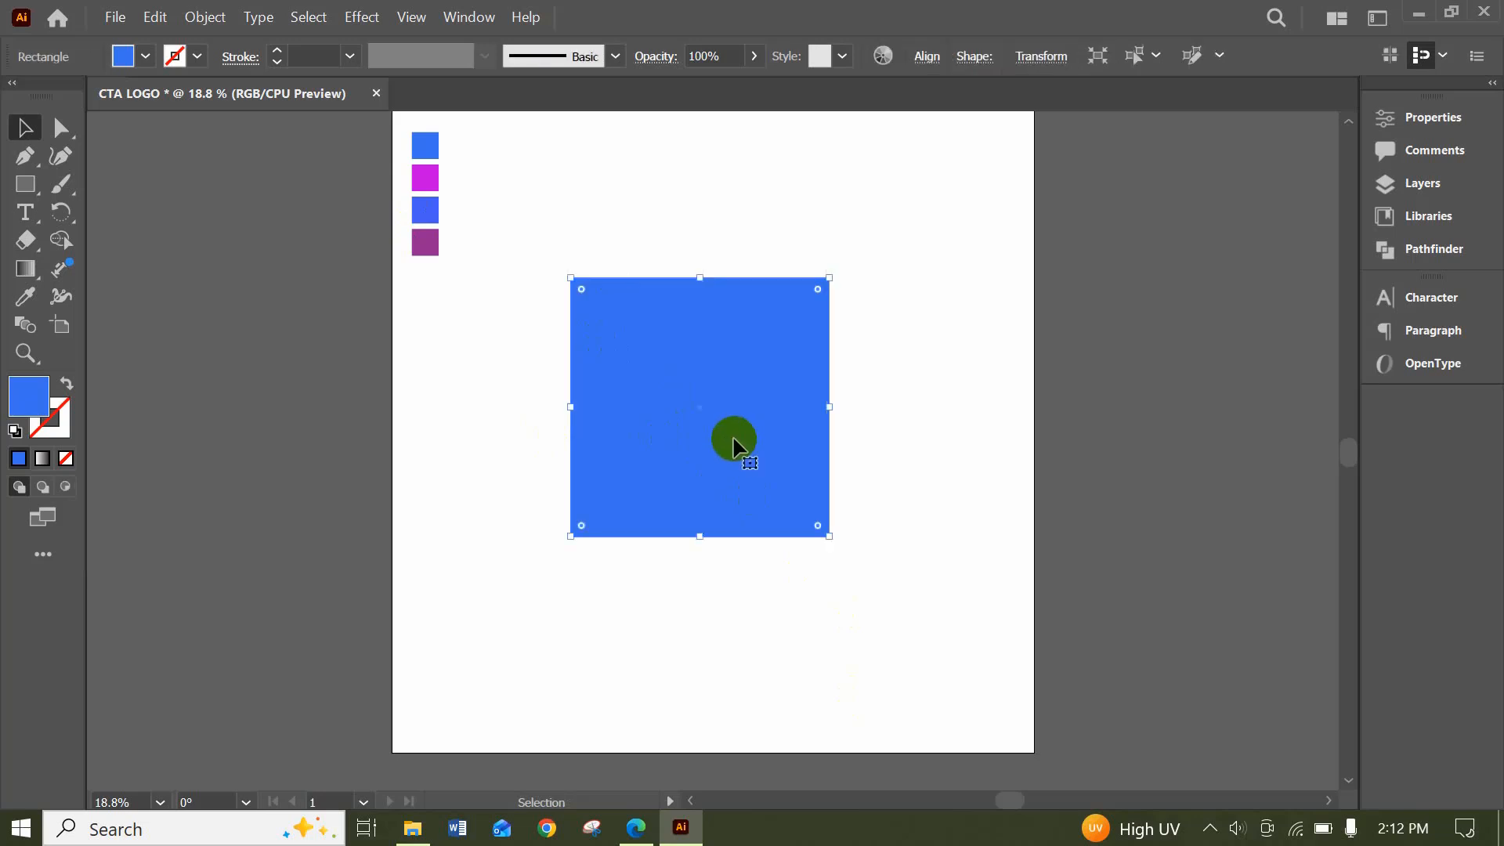
left_click(36, 301)
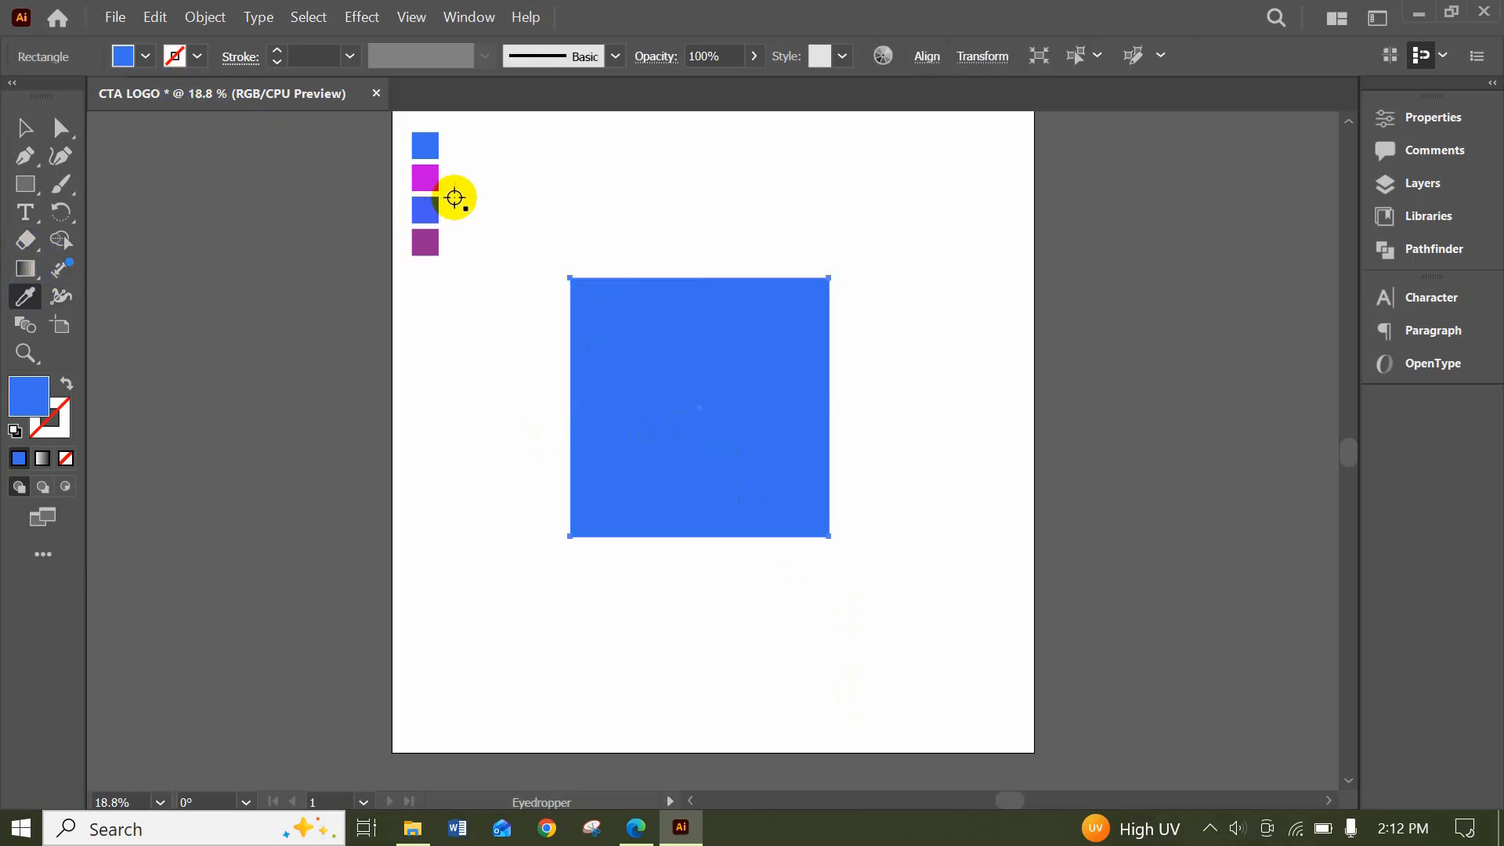
left_click(424, 179)
left_click(17, 129)
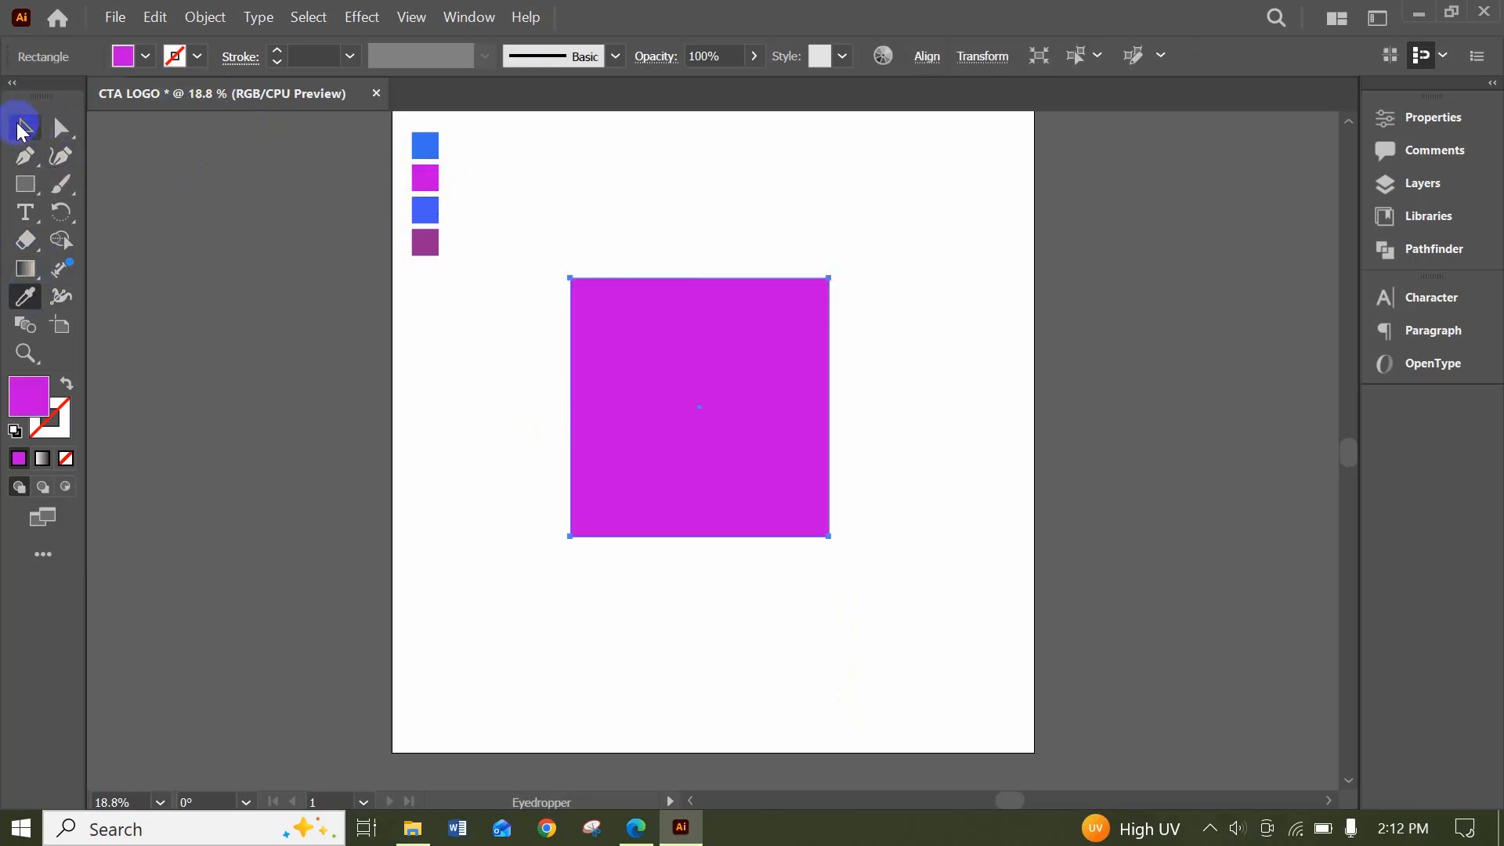
left_click(527, 517)
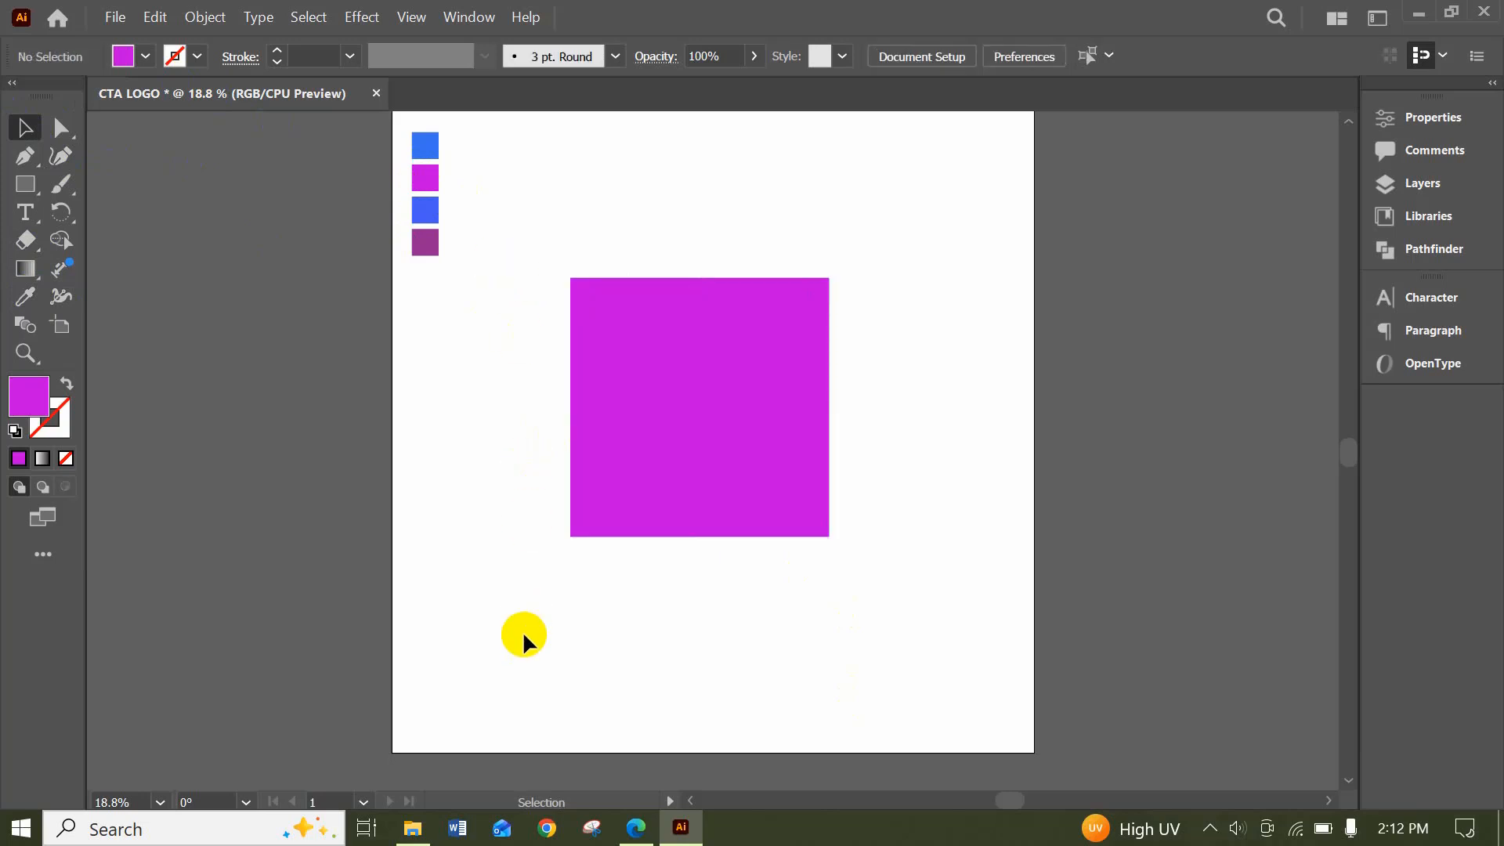
Try rotating the magenta square 45 degrees over the blue square
left_click(672, 439)
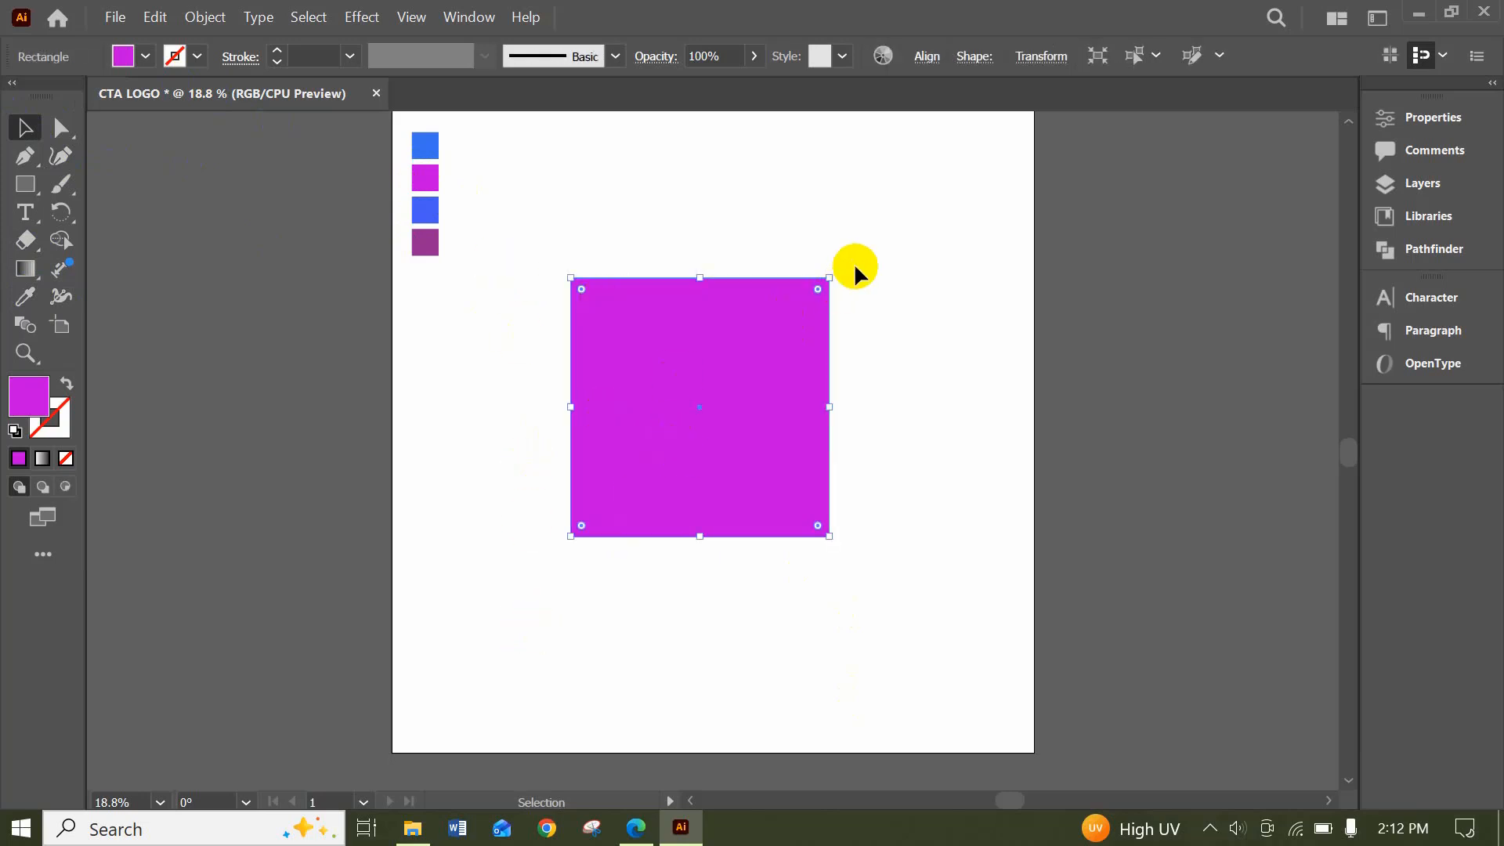
left_click_drag(838, 272, 895, 448)
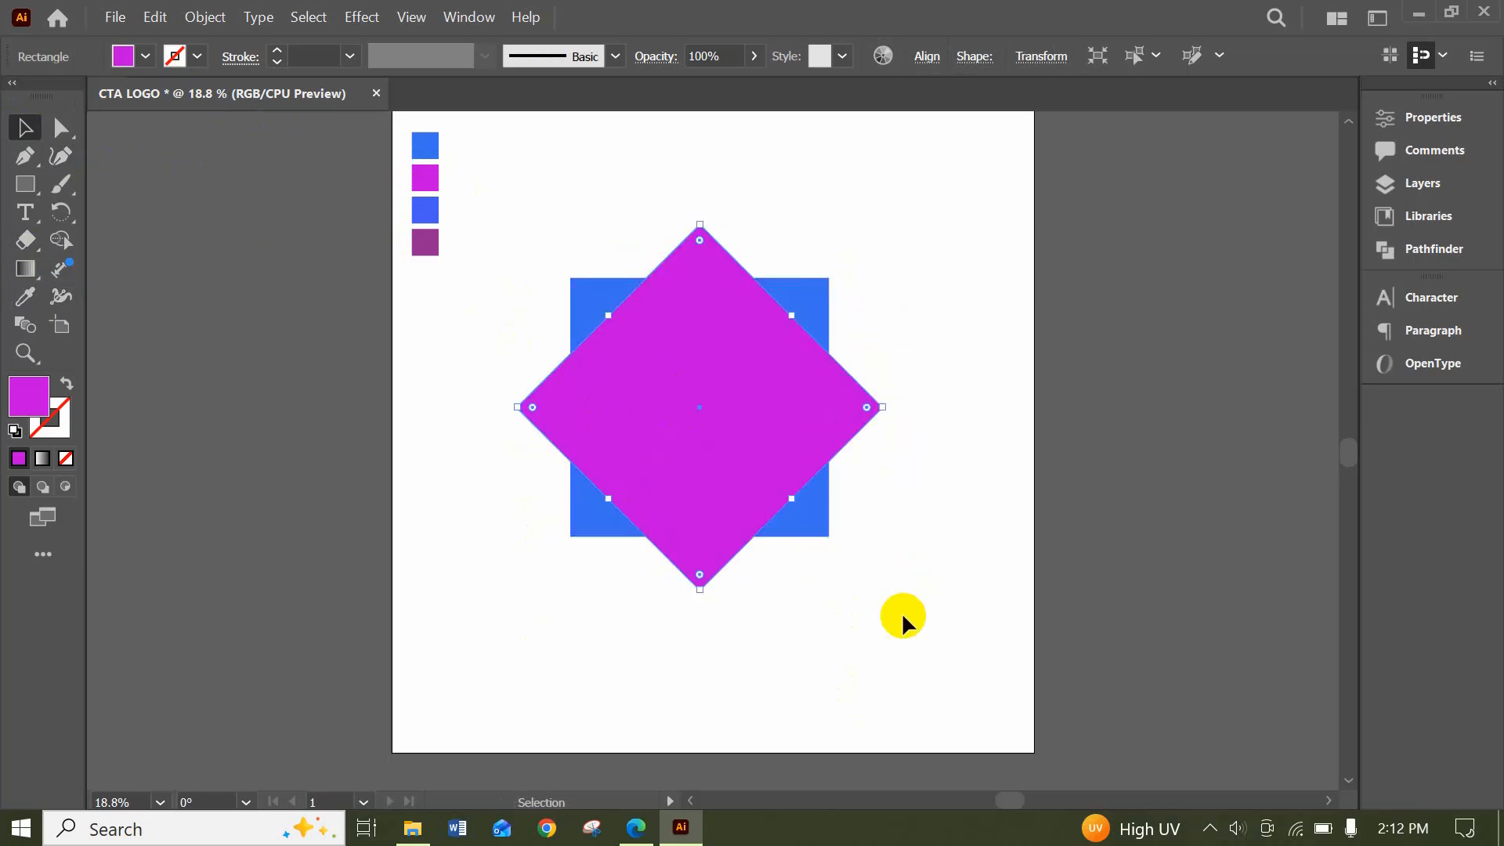
left_click(902, 615)
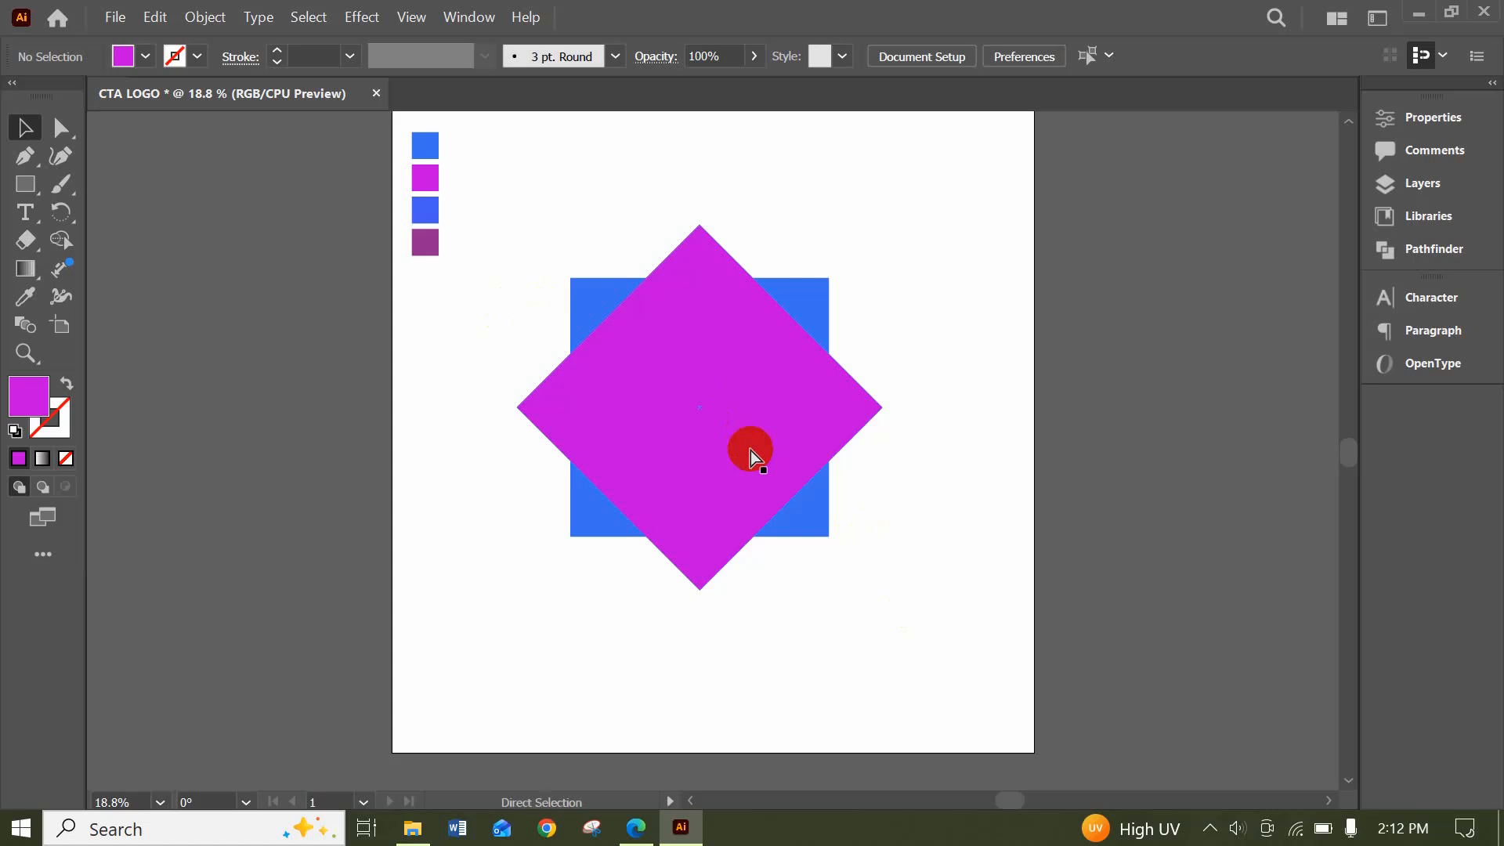
key("ctrl+z")
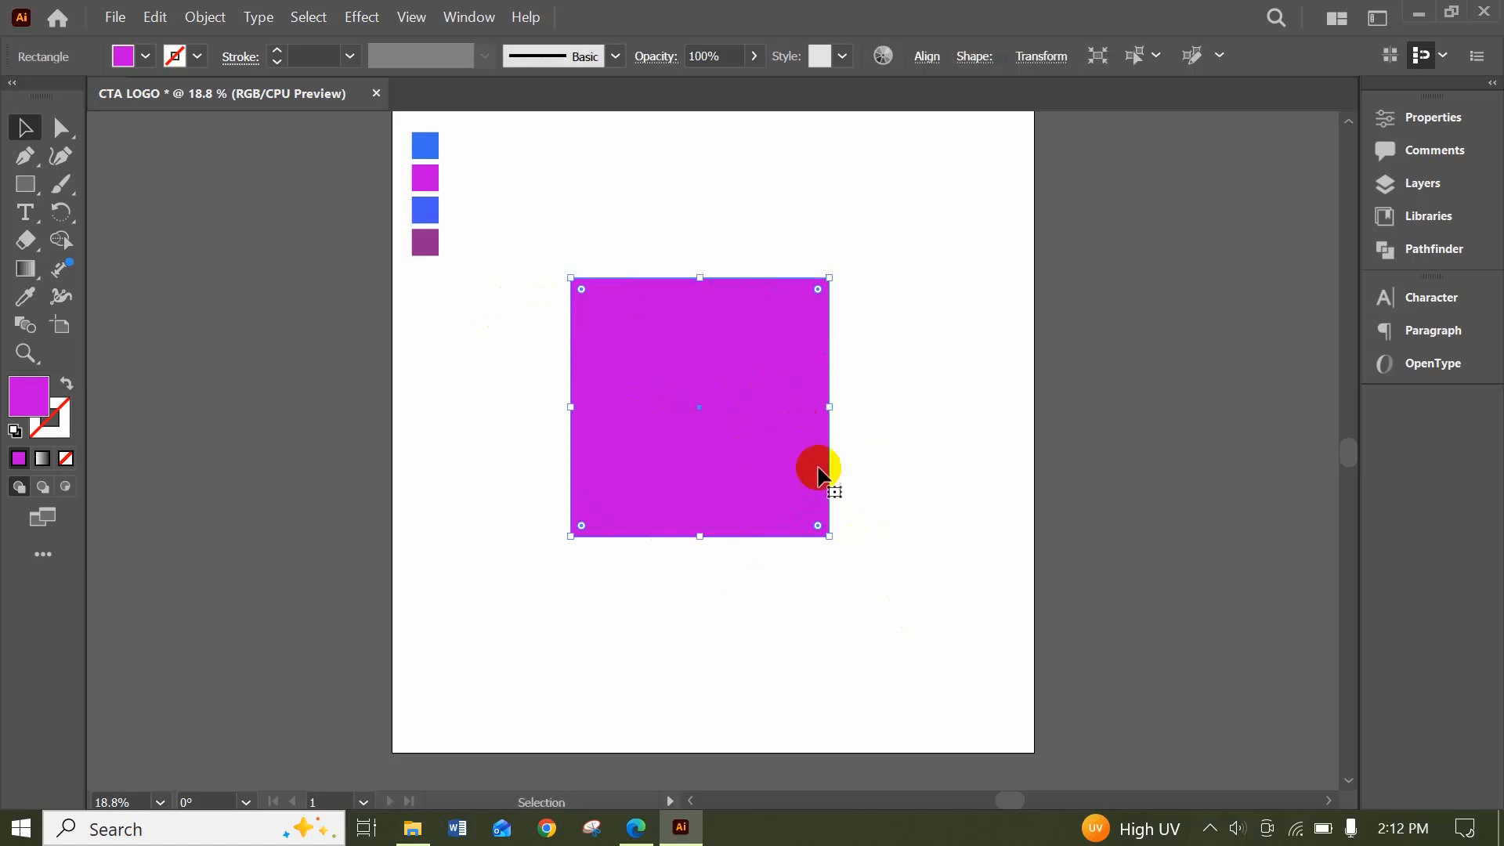
left_click(892, 473)
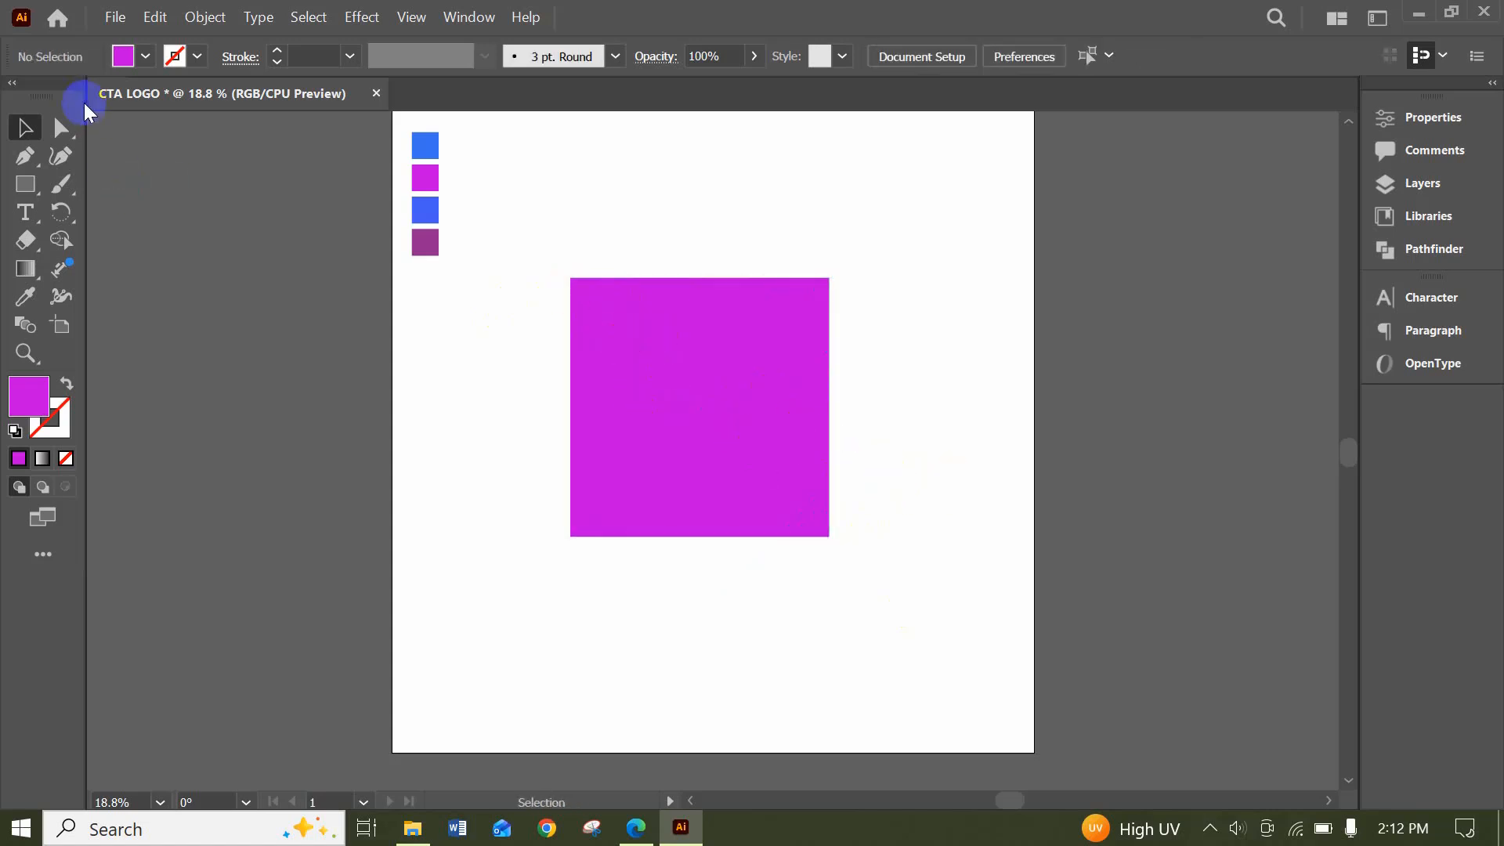
Pull the magenta square's upper-left and lower-right anchor points inward to form a narrow diagonal diamond over the blue square
left_click(60, 126)
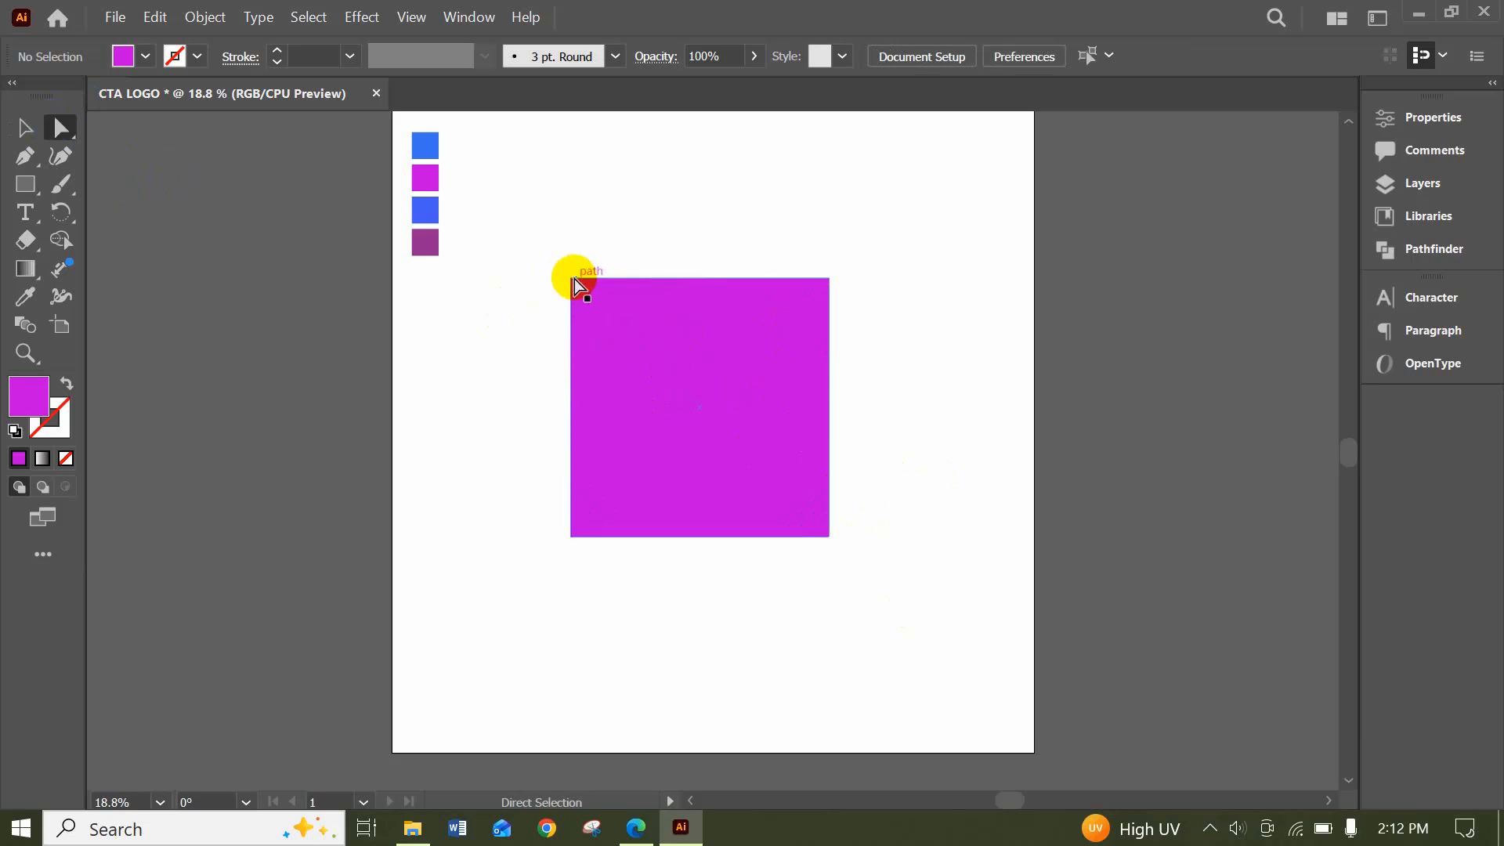
left_click_drag(573, 279, 647, 380)
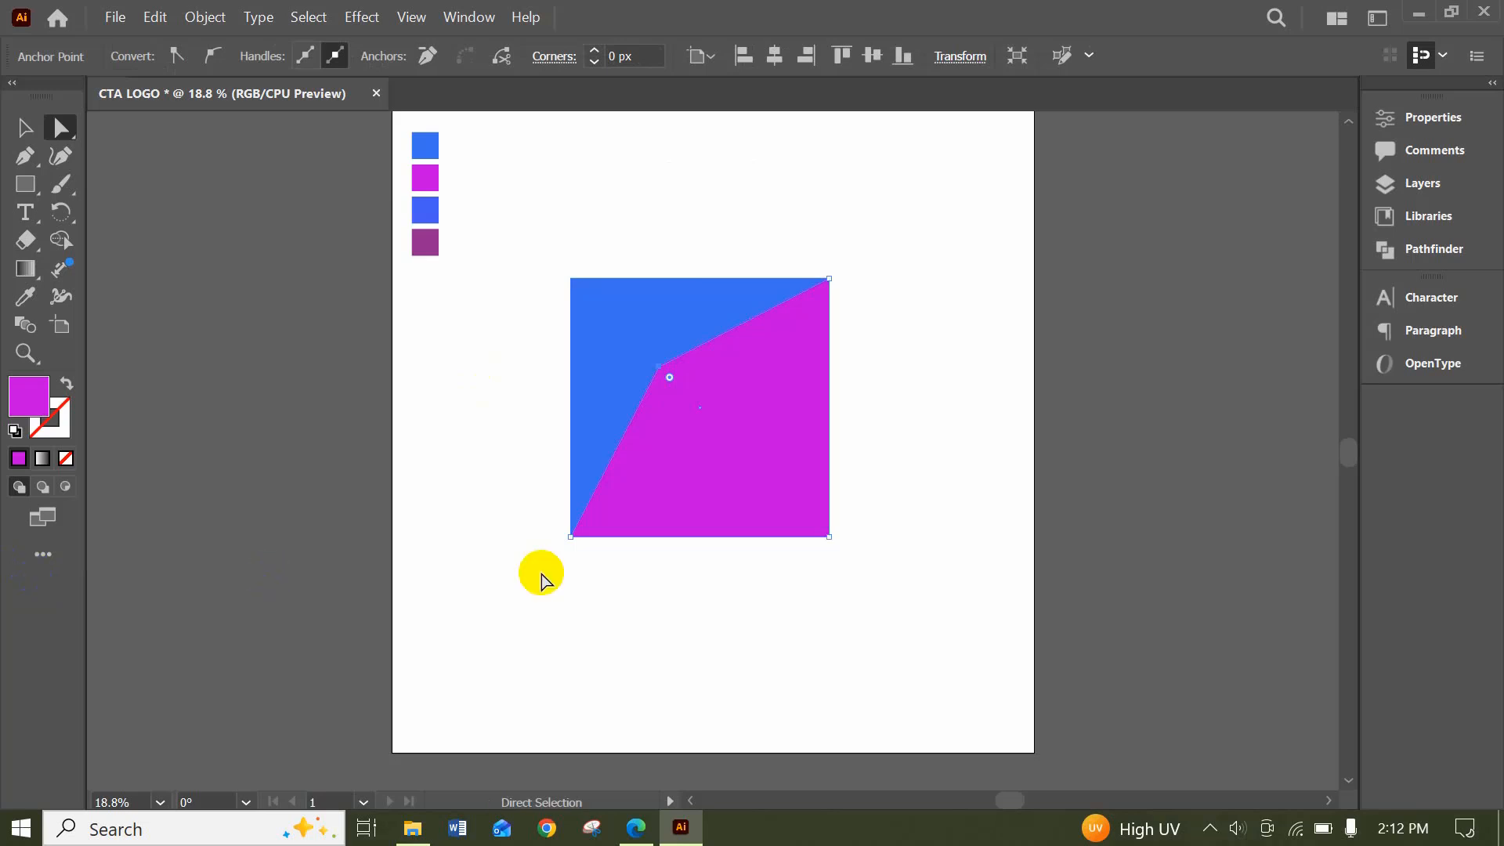
left_click(821, 551)
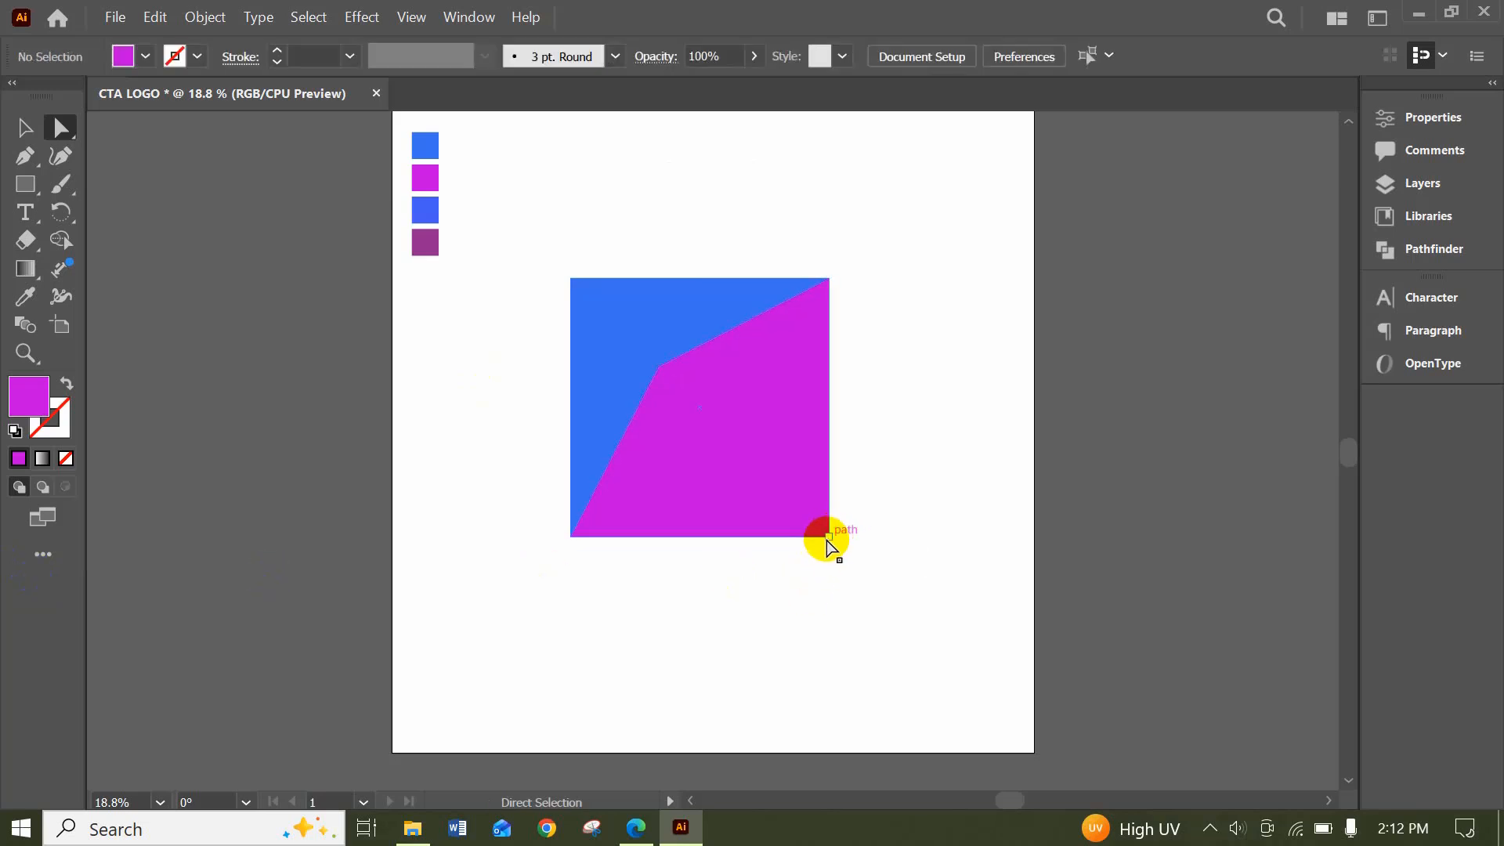
left_click_drag(829, 537, 715, 435)
left_click(965, 570)
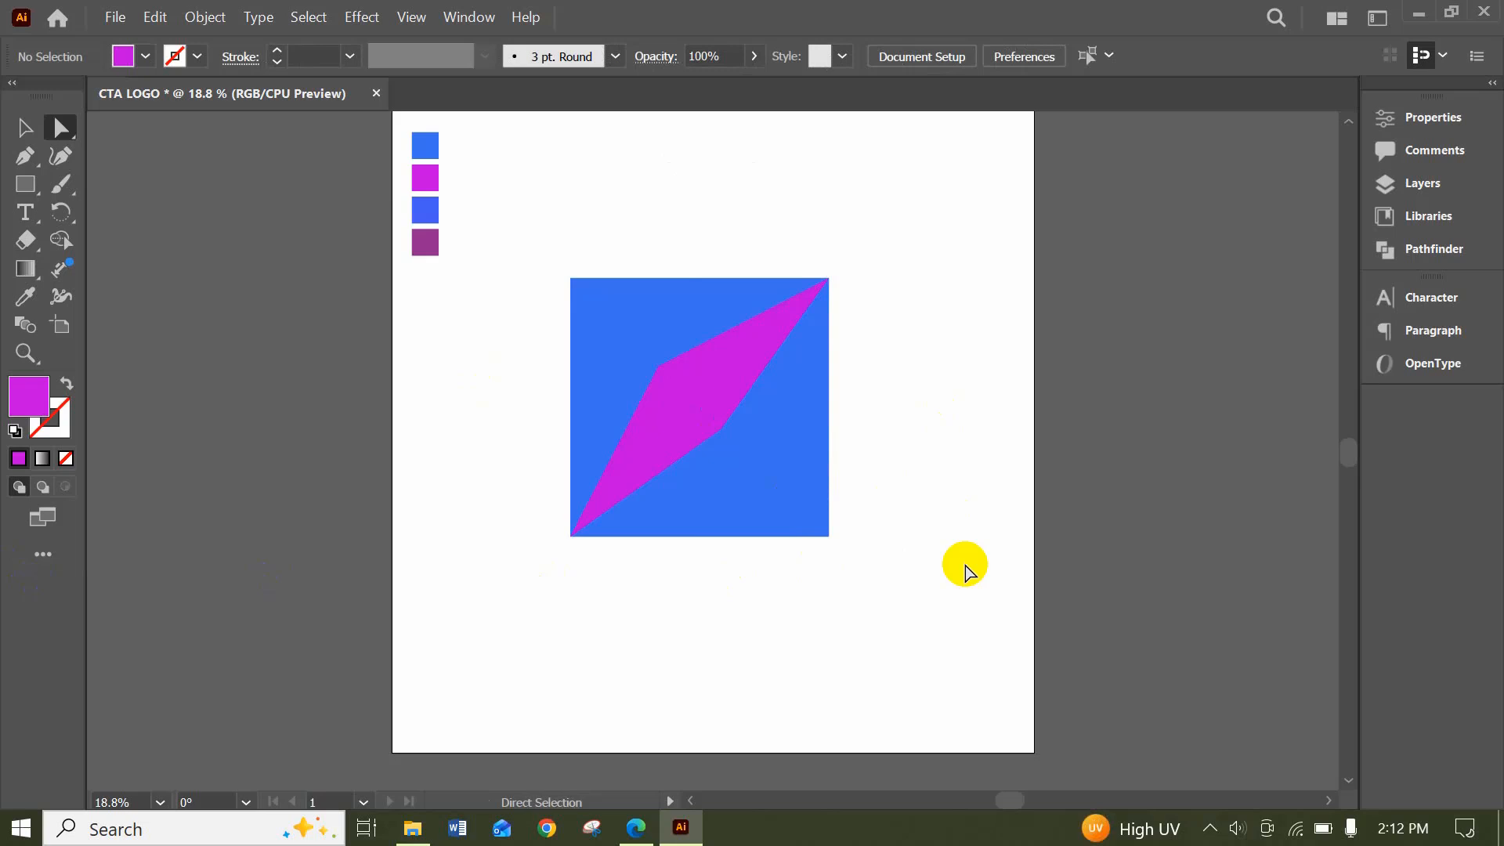
Move the magenta diamond's lower-right inner anchor point slightly outward to widen that side, then deselect the shape
key("ctrl+=")
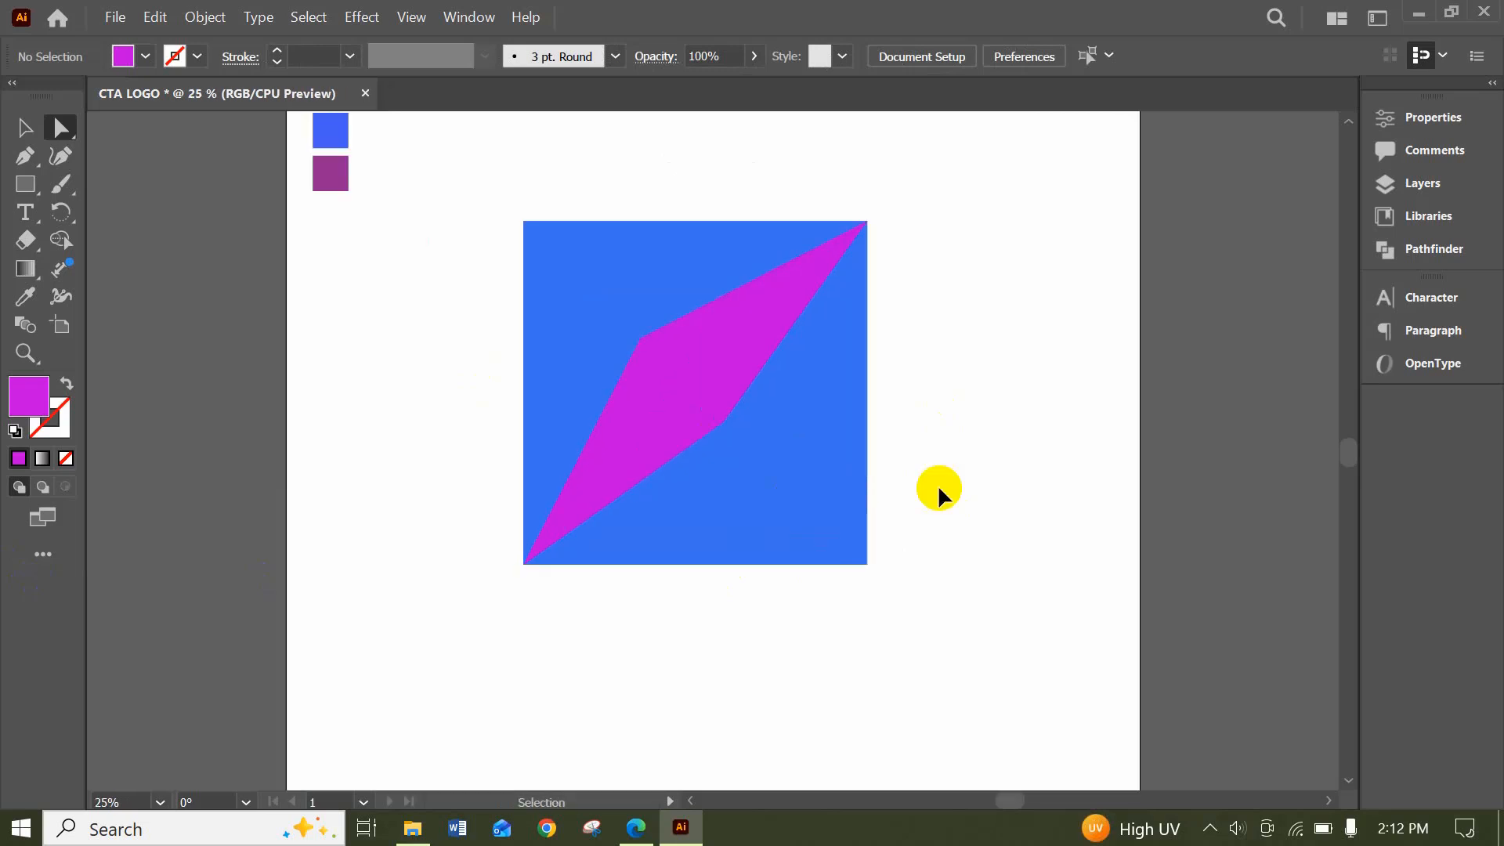
key("ctrl+=")
left_click(595, 496)
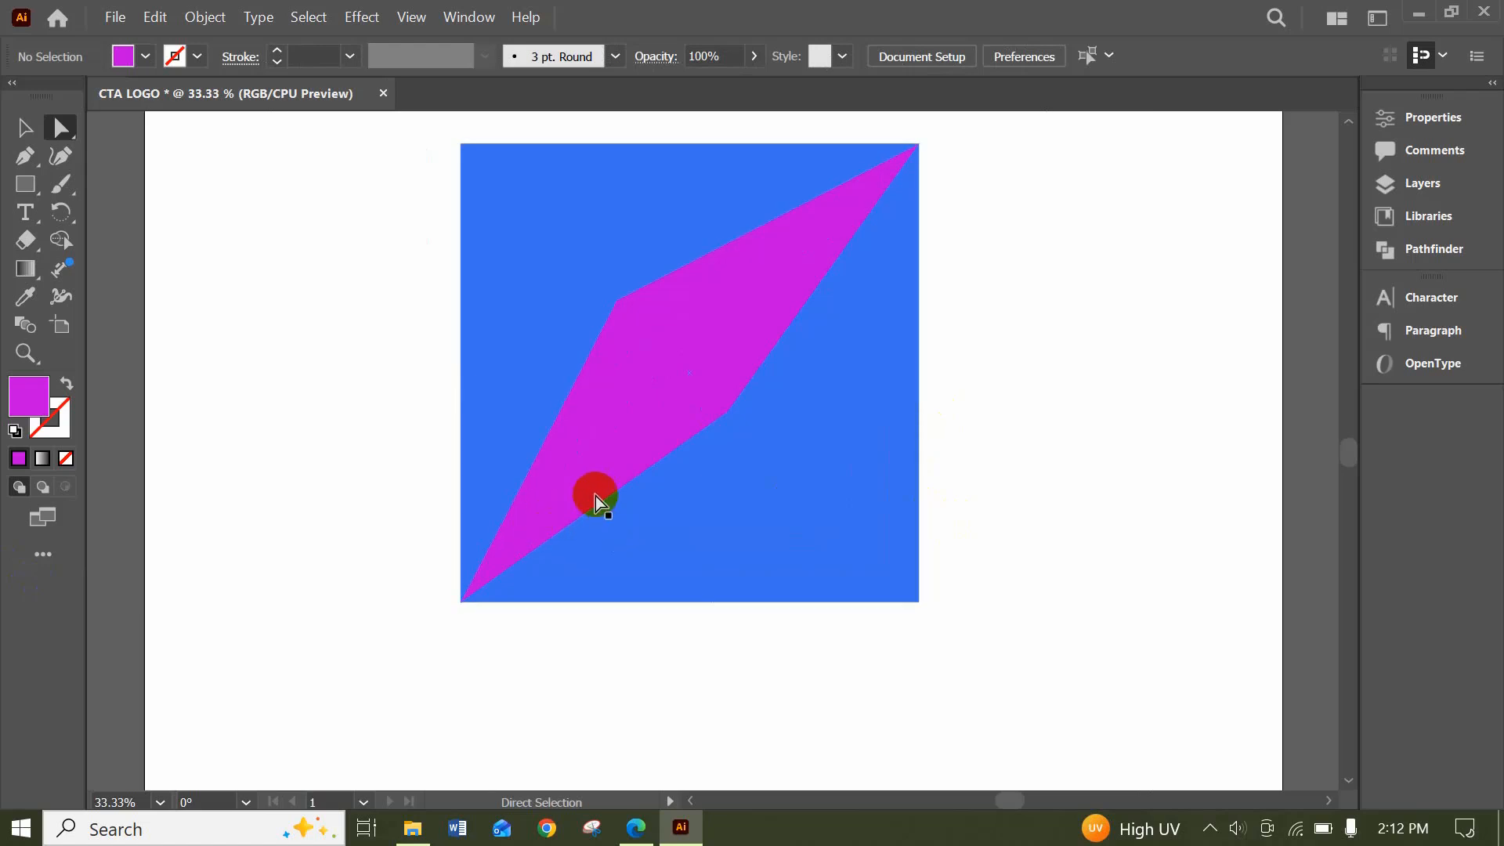
left_click(647, 412)
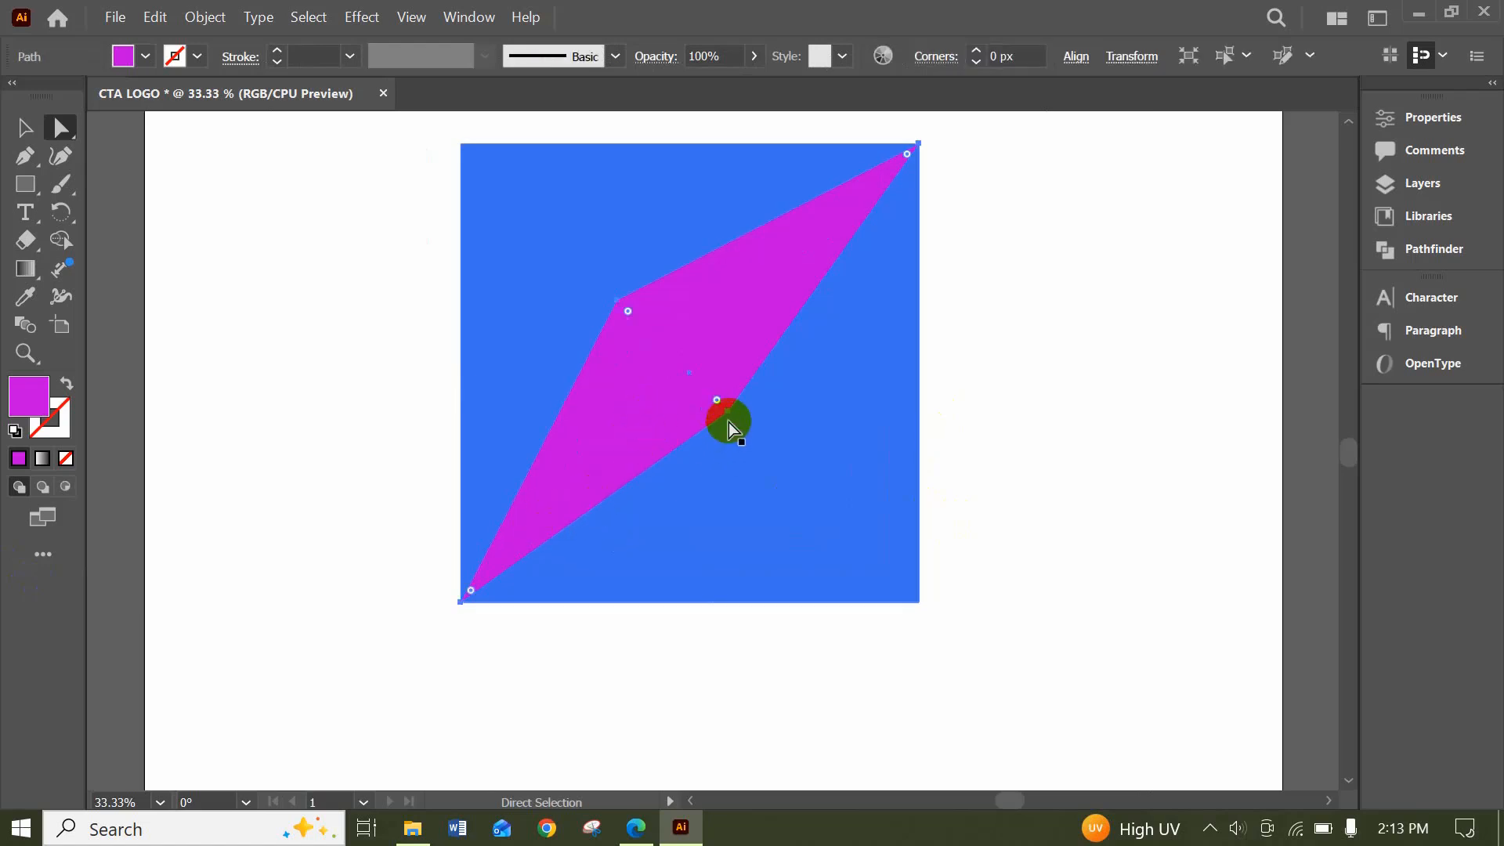
left_click(686, 424)
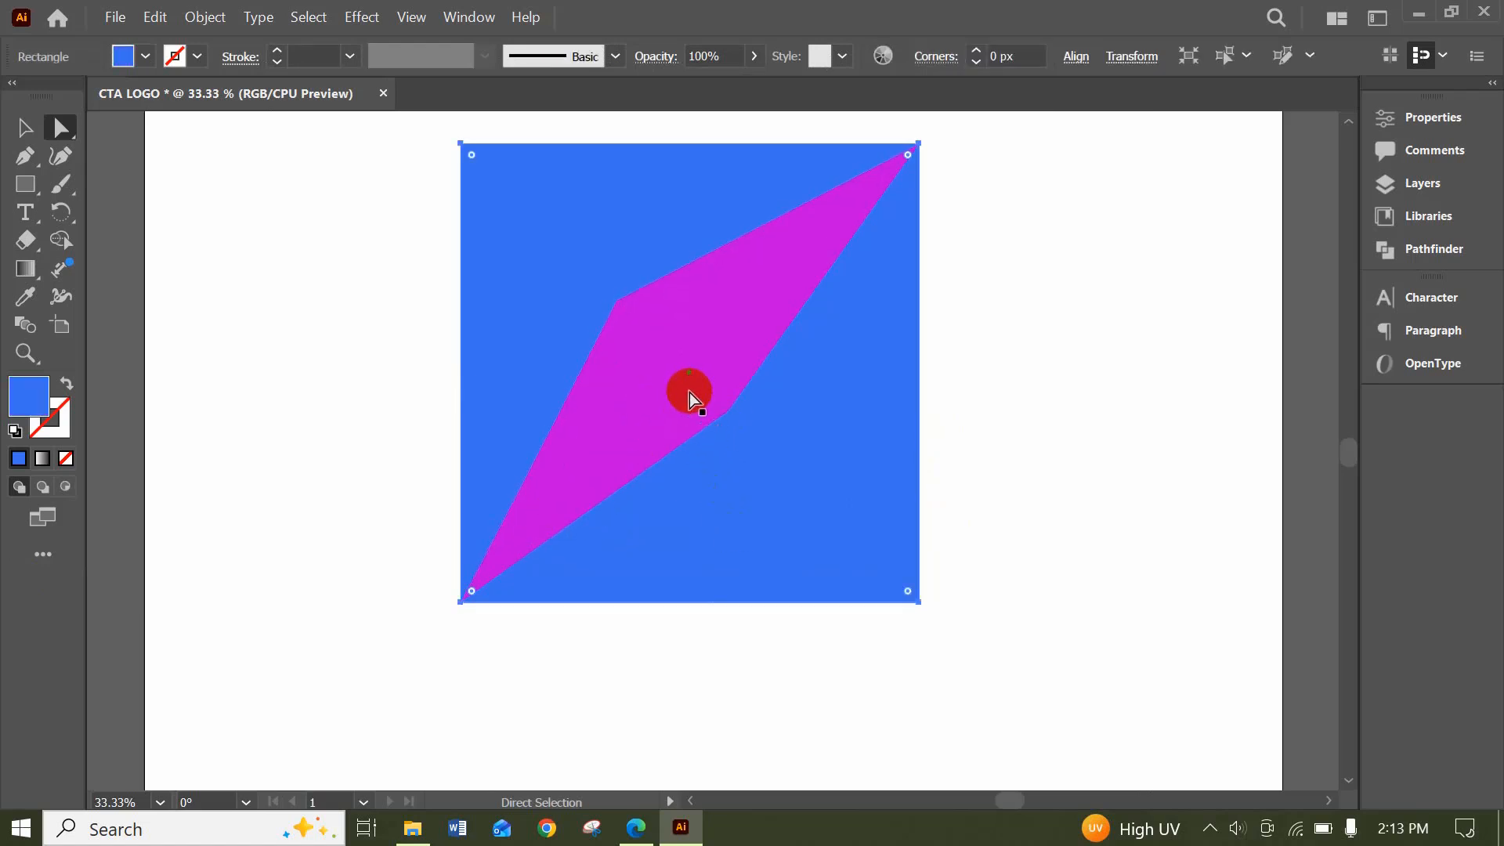
left_click(726, 416)
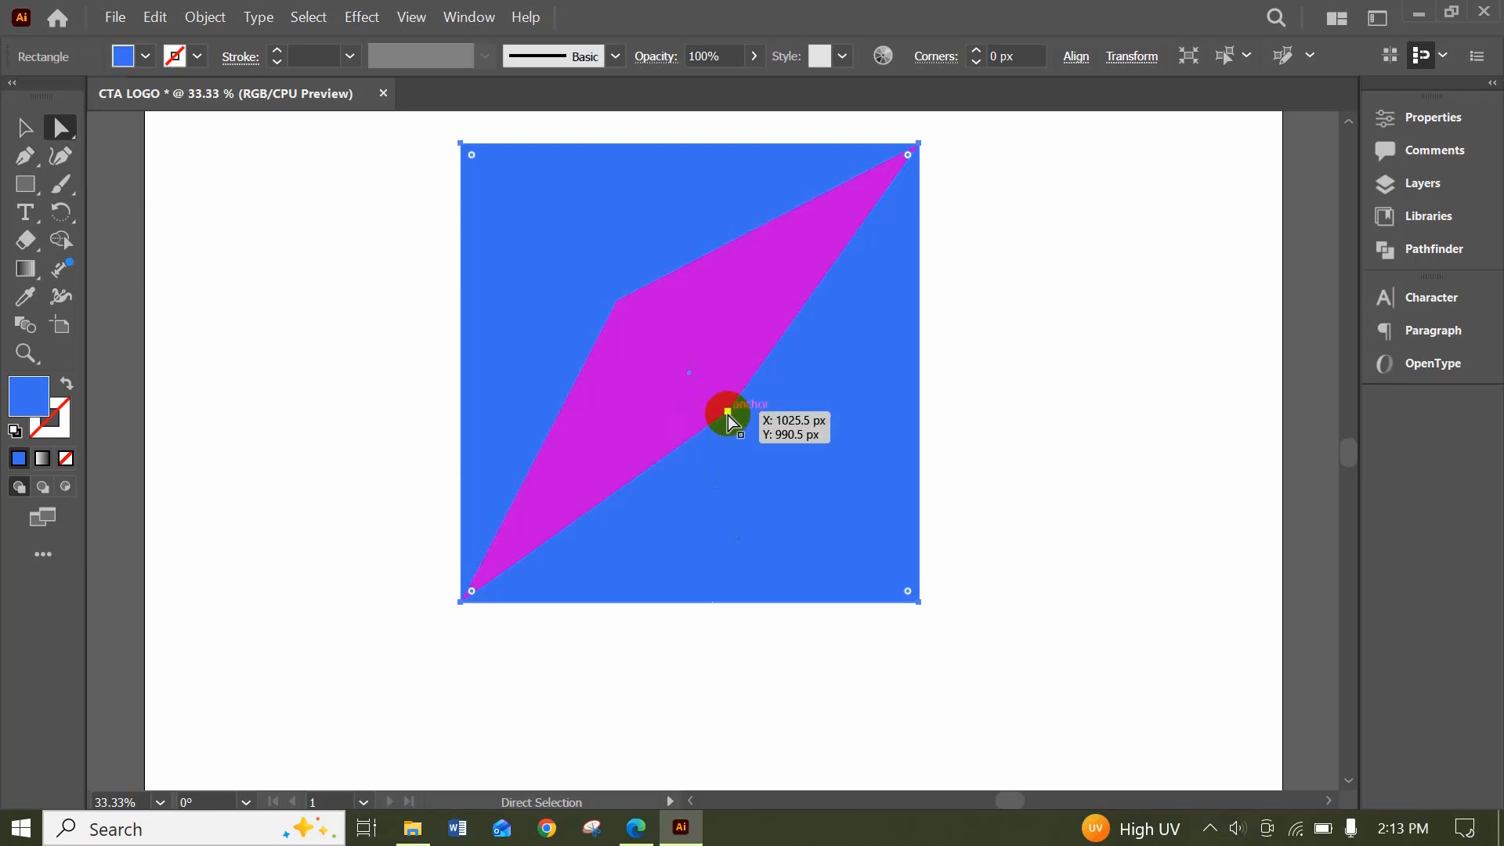
left_click_drag(729, 413, 742, 427)
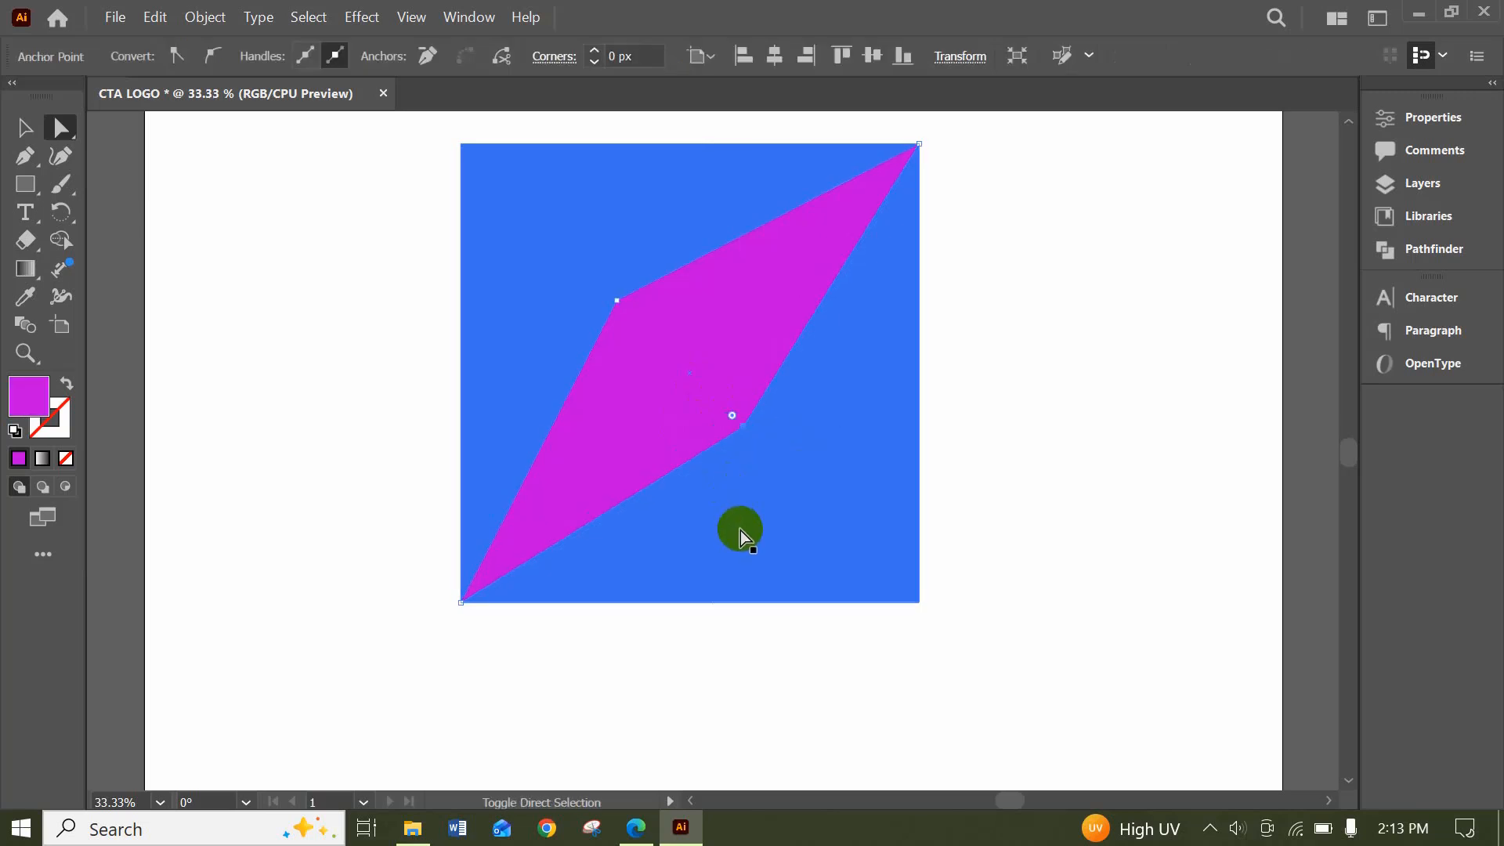
left_click(1025, 458)
Try pulling the magenta diamond's lower-left anchor point diagonally out beyond the blue square's corner
left_click(693, 400)
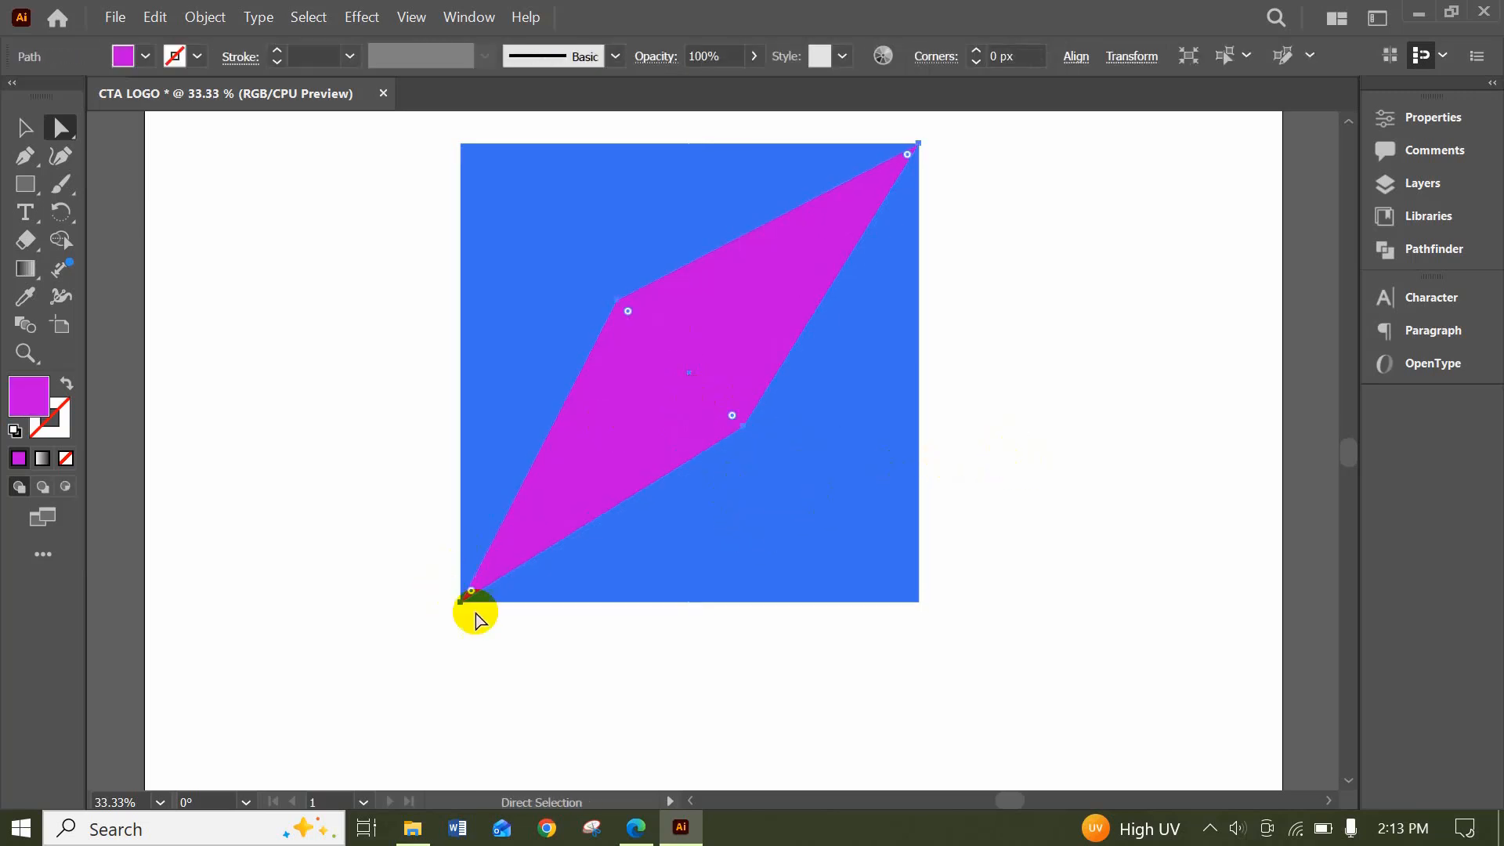
left_click(469, 634)
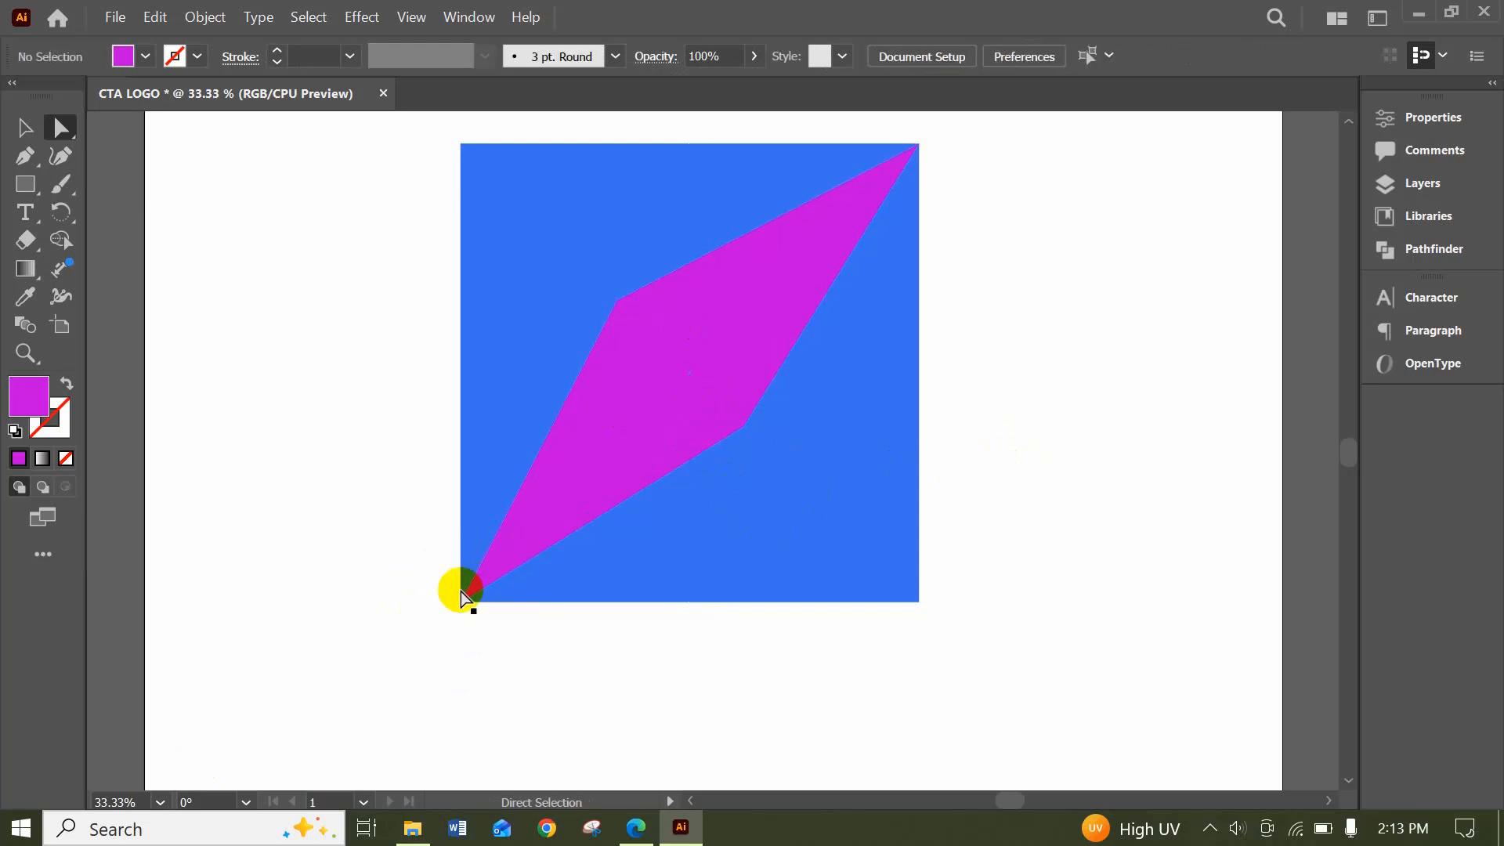
left_click_drag(466, 606, 354, 721)
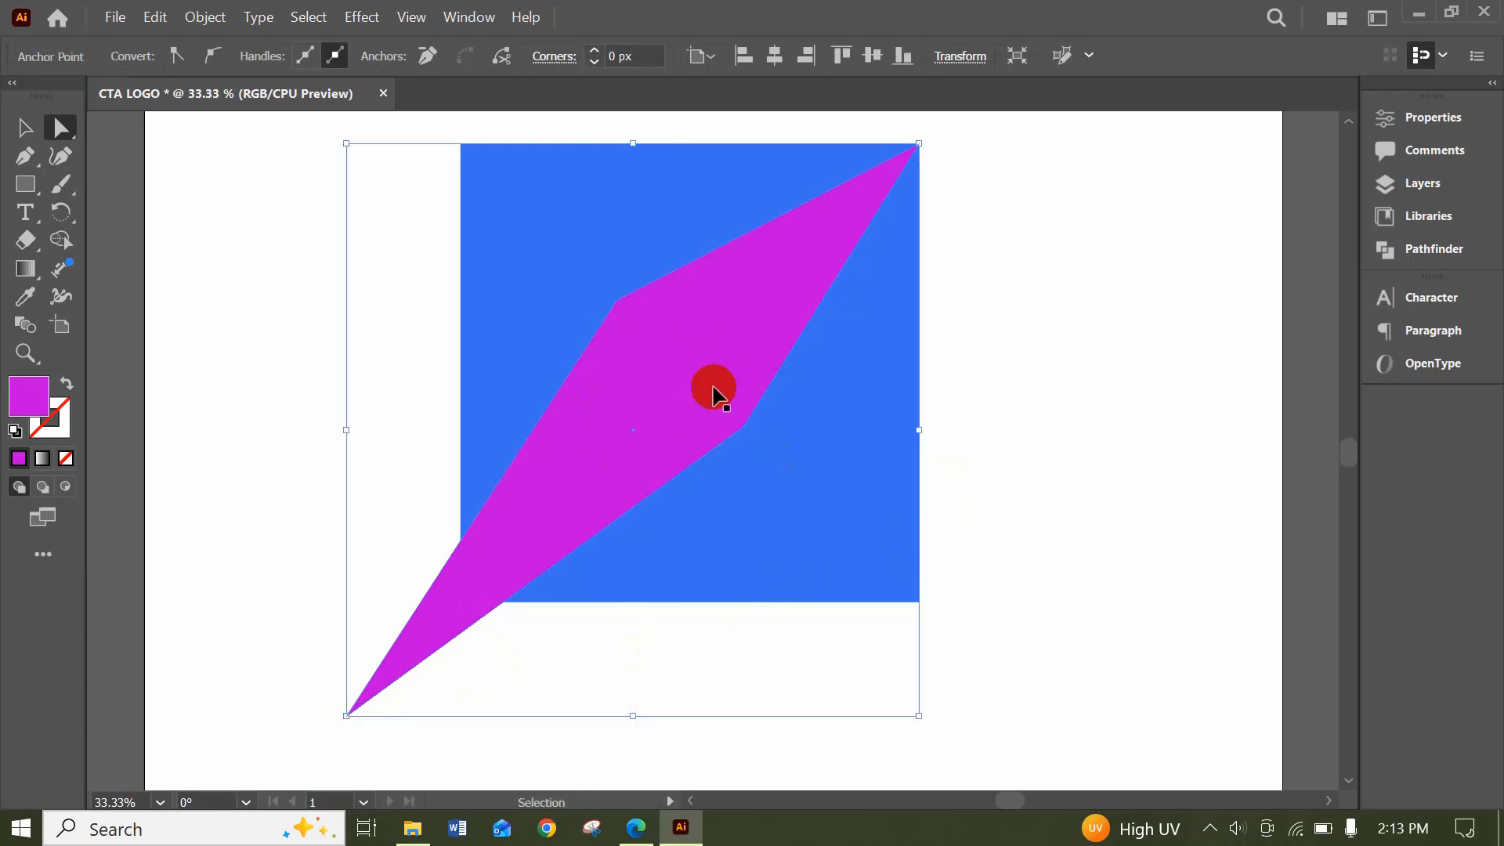
key("ctrl+z")
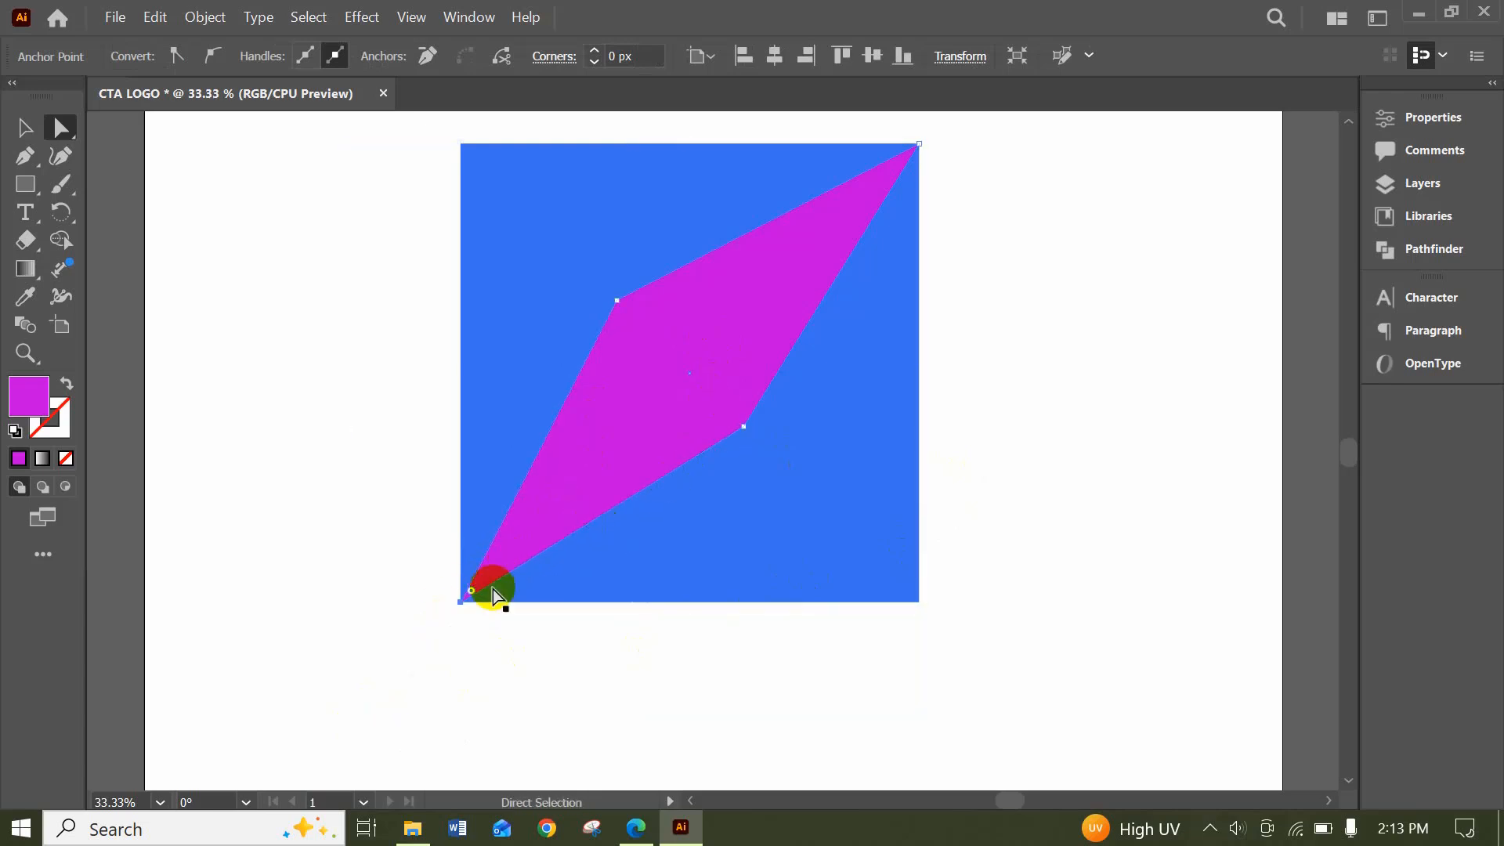
Scale the whole magenta diamond up proportionally from its upper-right tip so its lower-left tip extends well outside the blue square
left_click(24, 126)
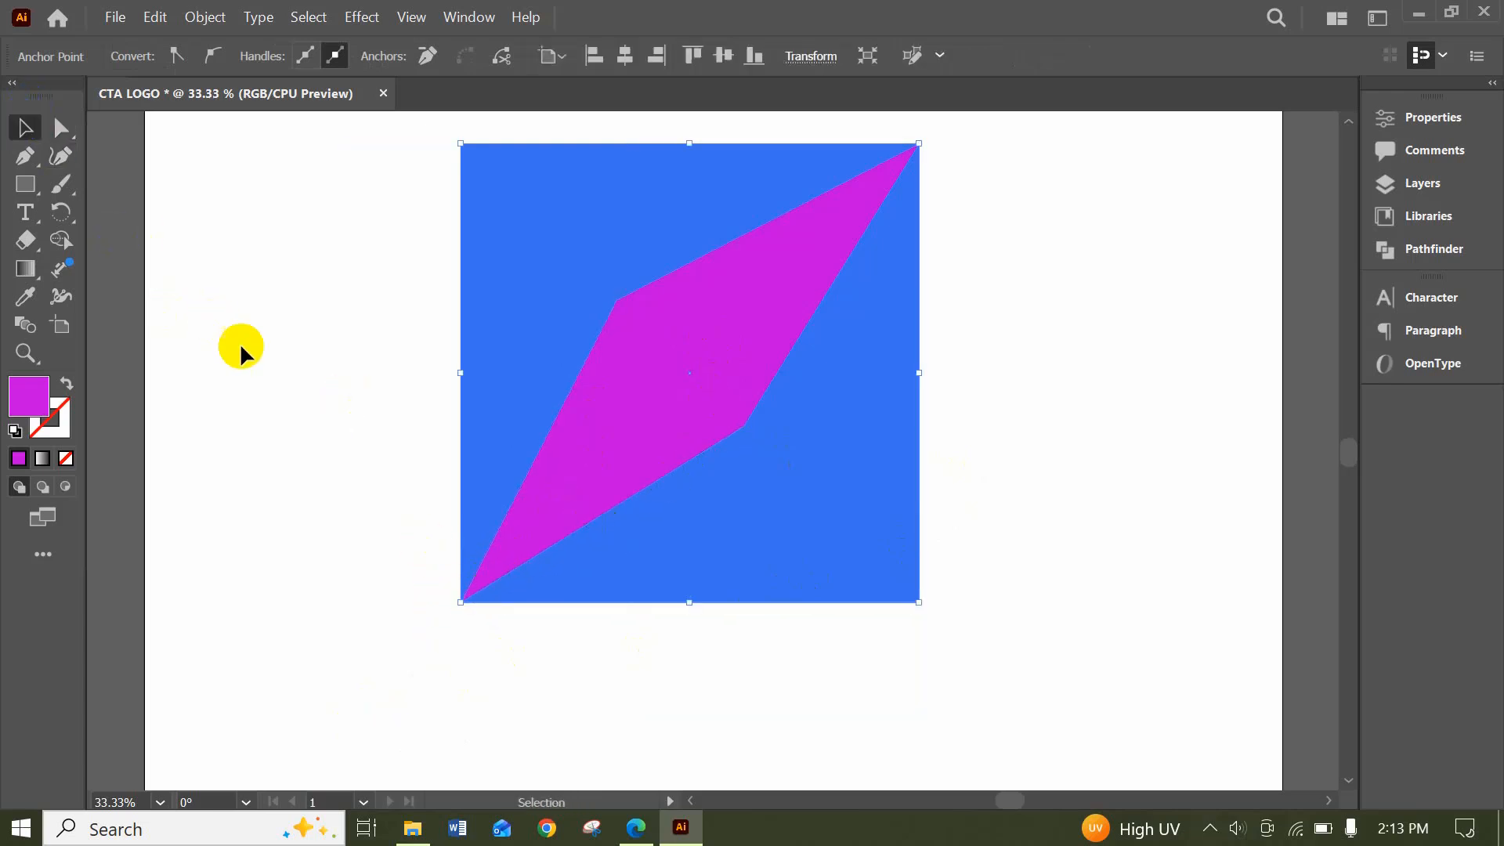
left_click(510, 554)
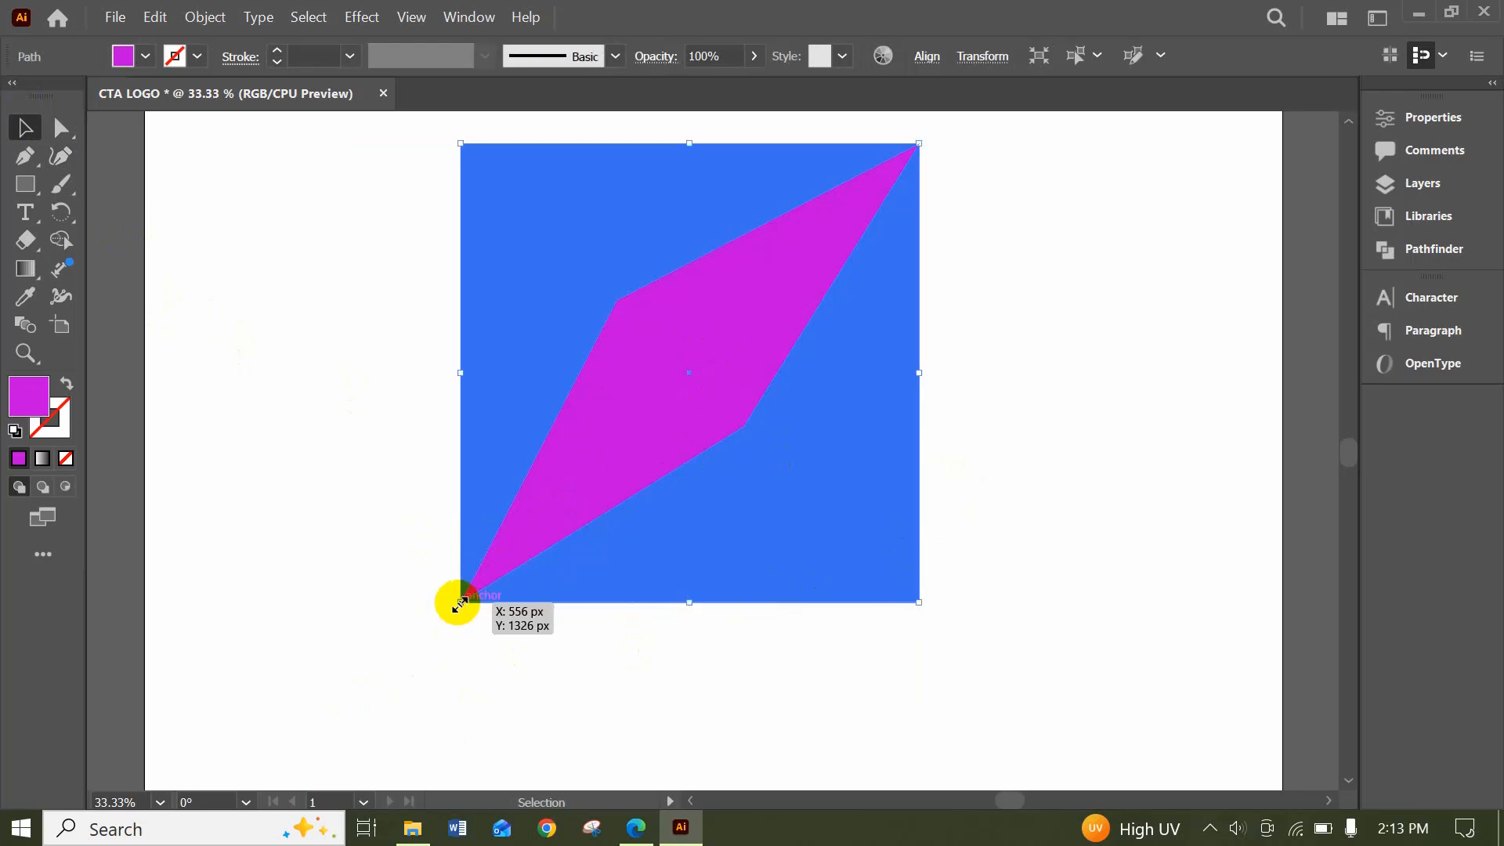
left_click_drag(459, 603, 364, 697)
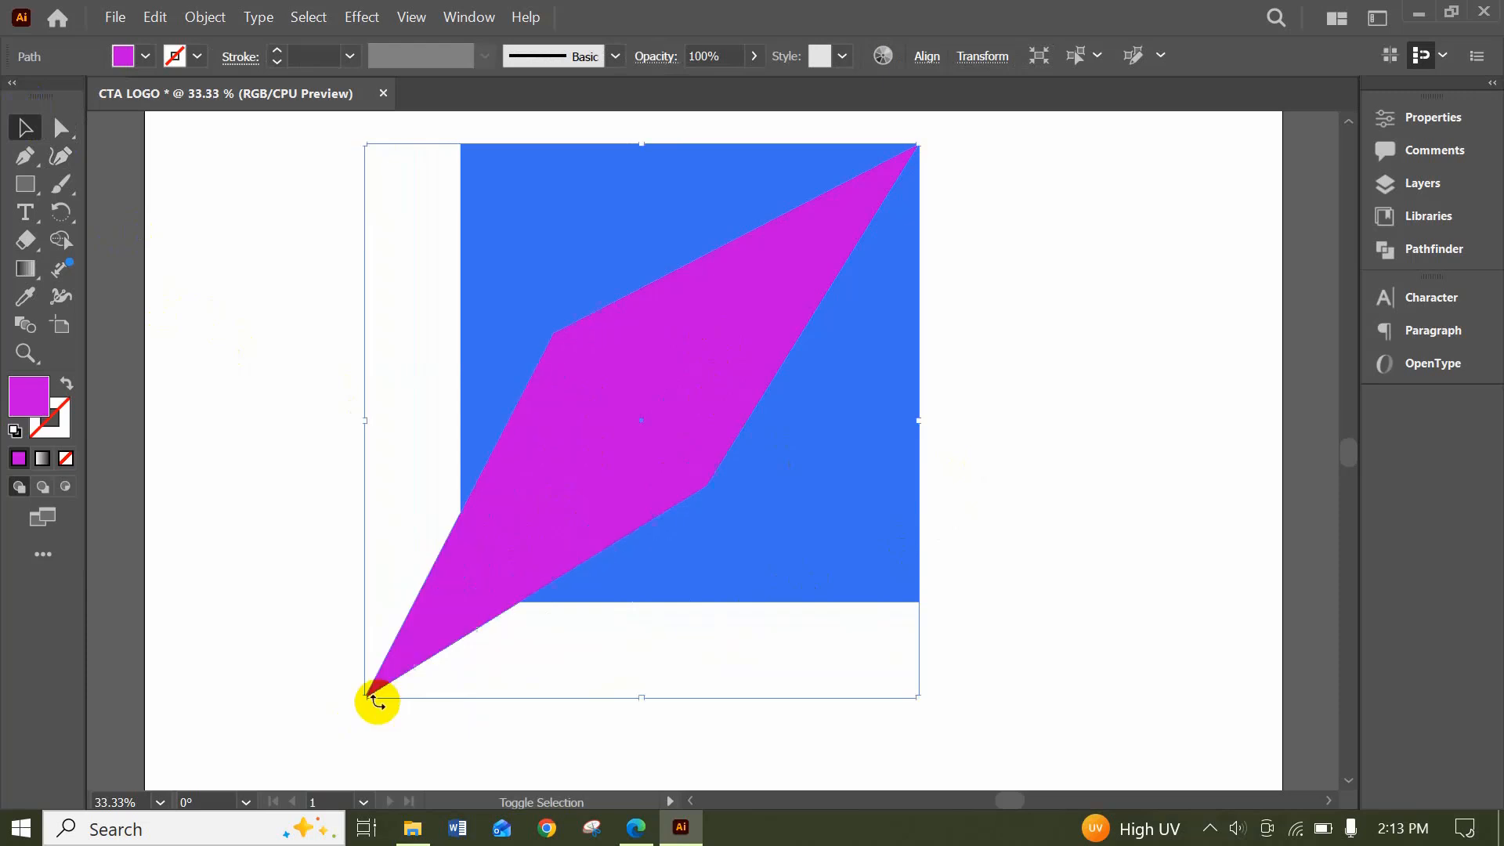
left_click(992, 423)
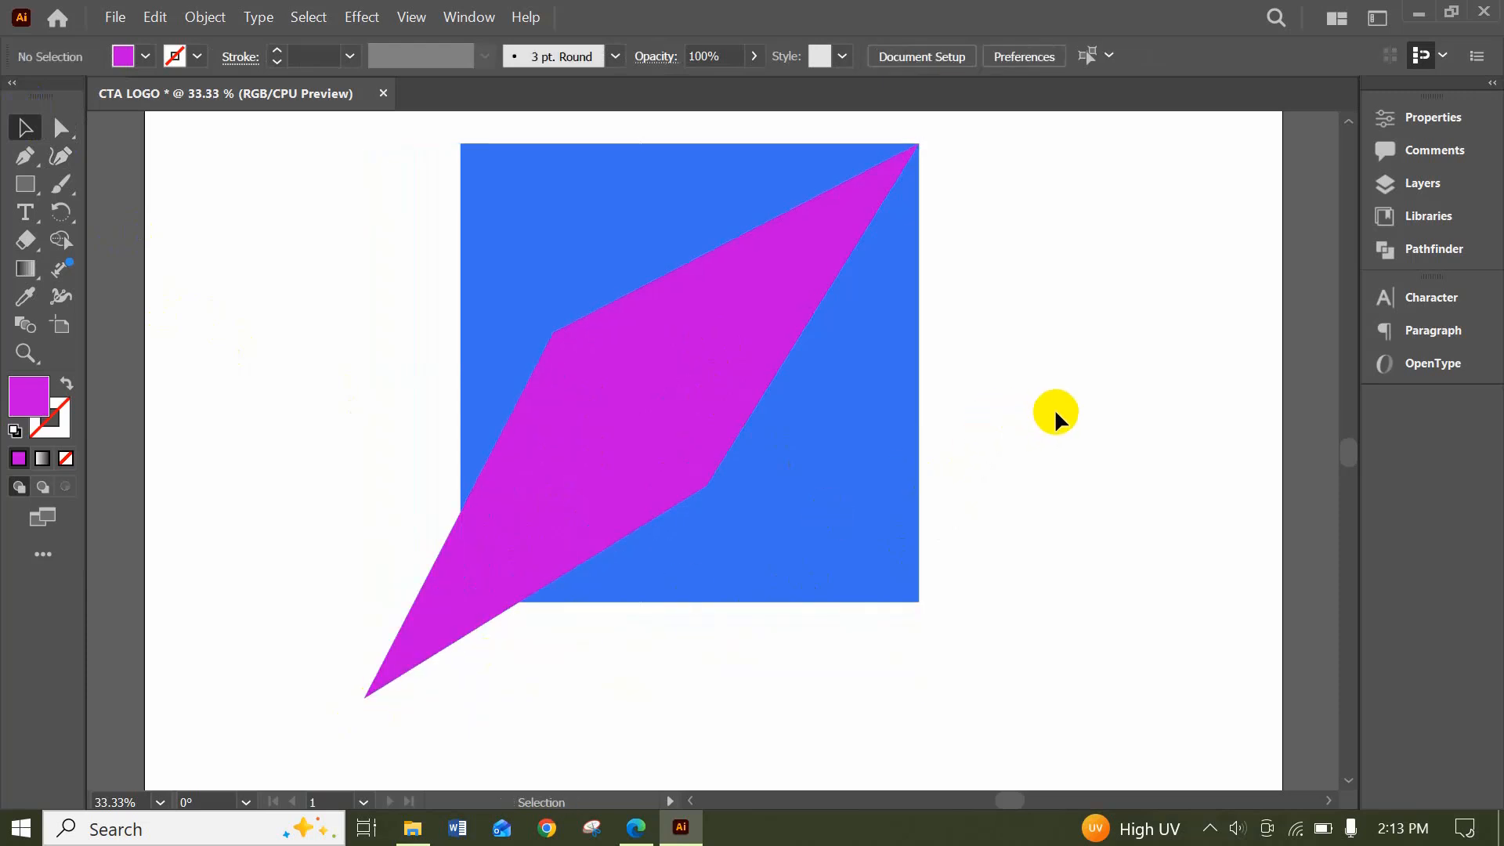
left_click(508, 548)
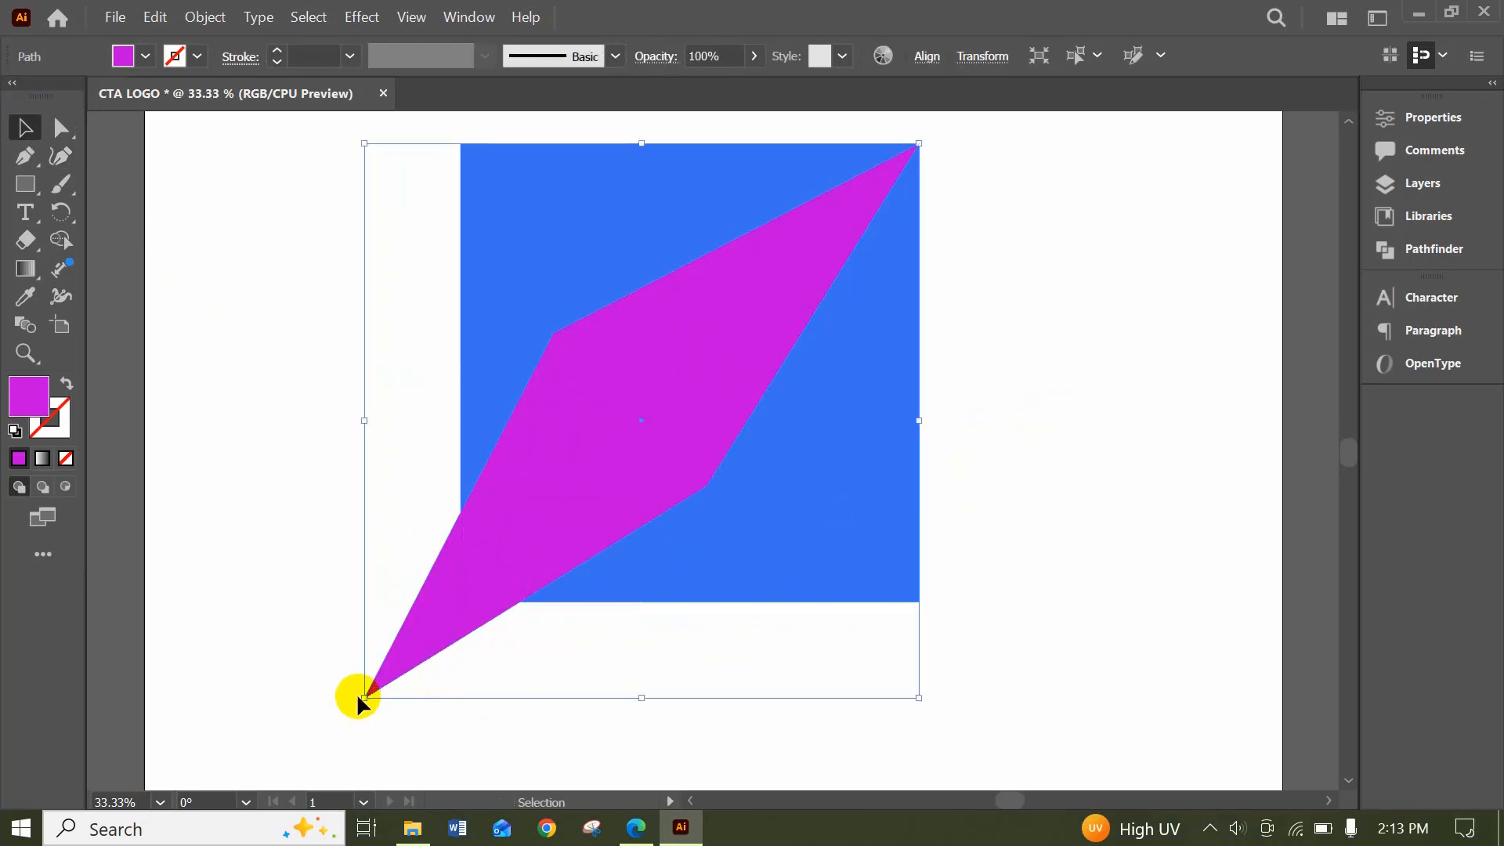
left_click_drag(365, 697, 316, 747)
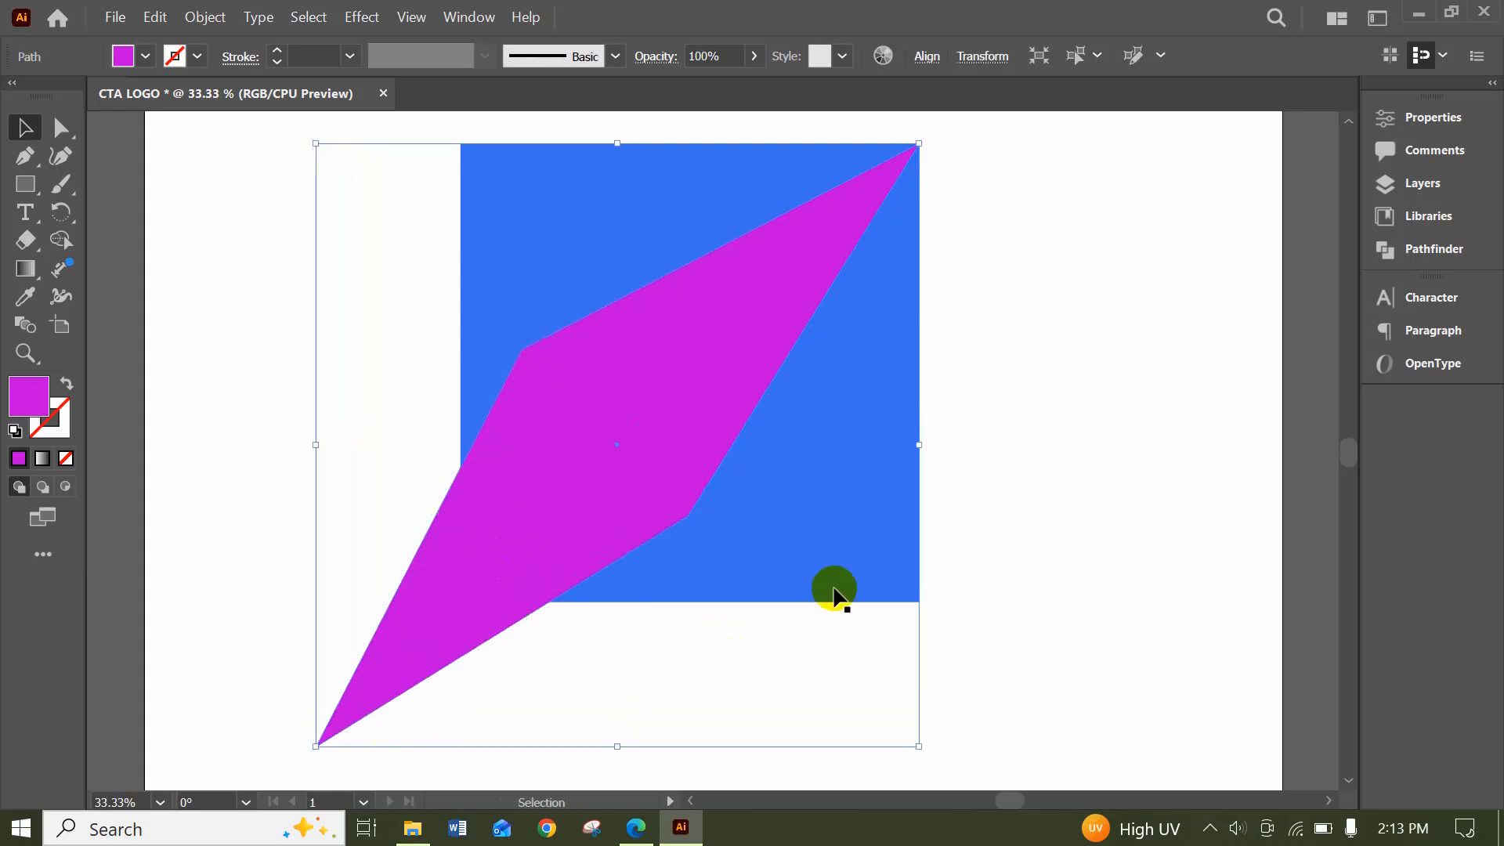
left_click(1037, 501)
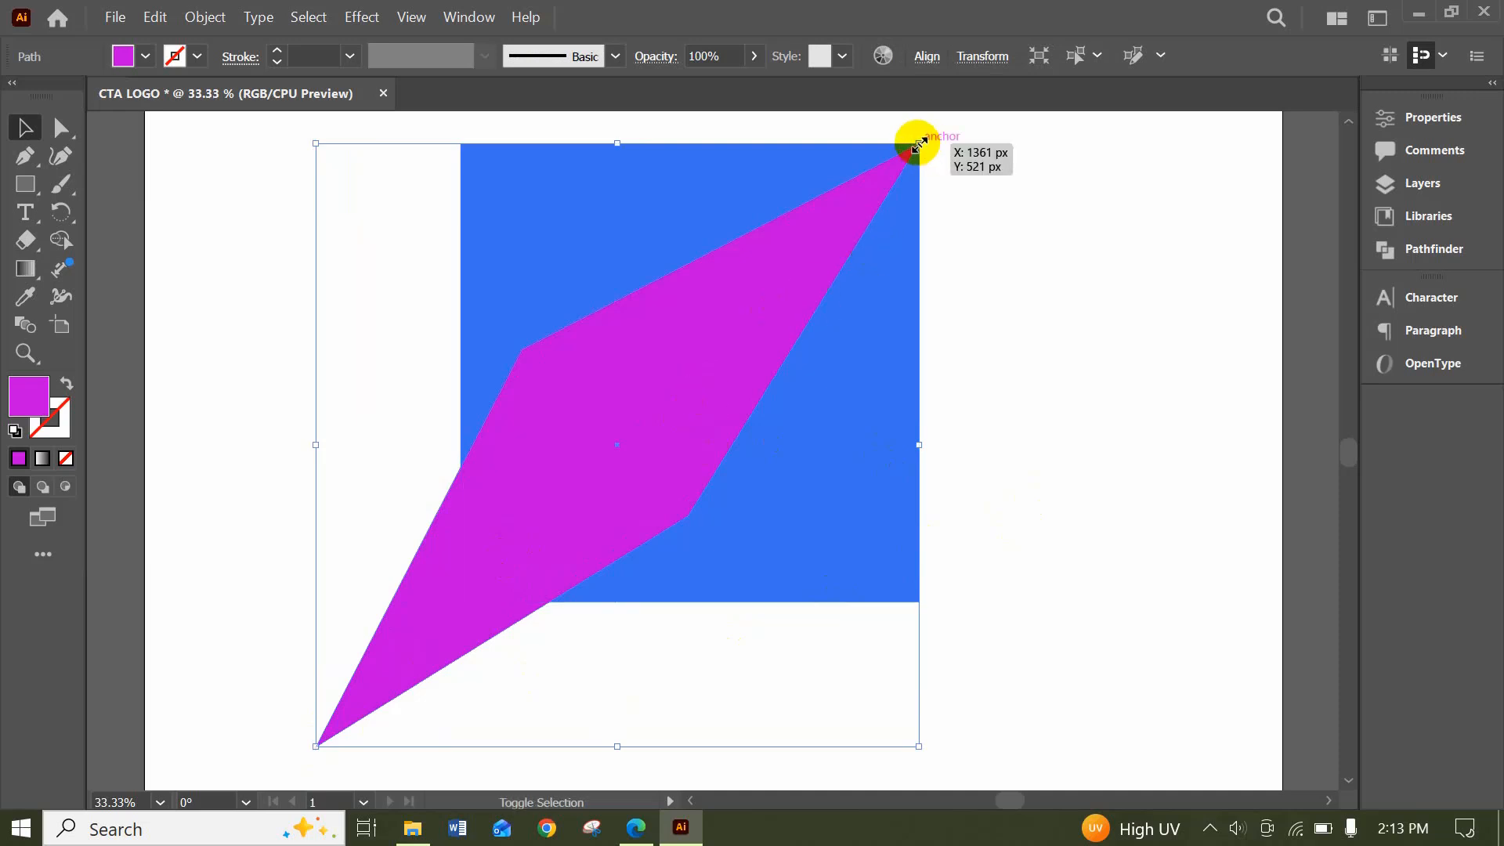
Enlarge the magenta diamond slightly so its upper-right tip just passes the blue square's corner, and deselect it
left_click_drag(918, 144, 924, 139)
left_click(984, 243)
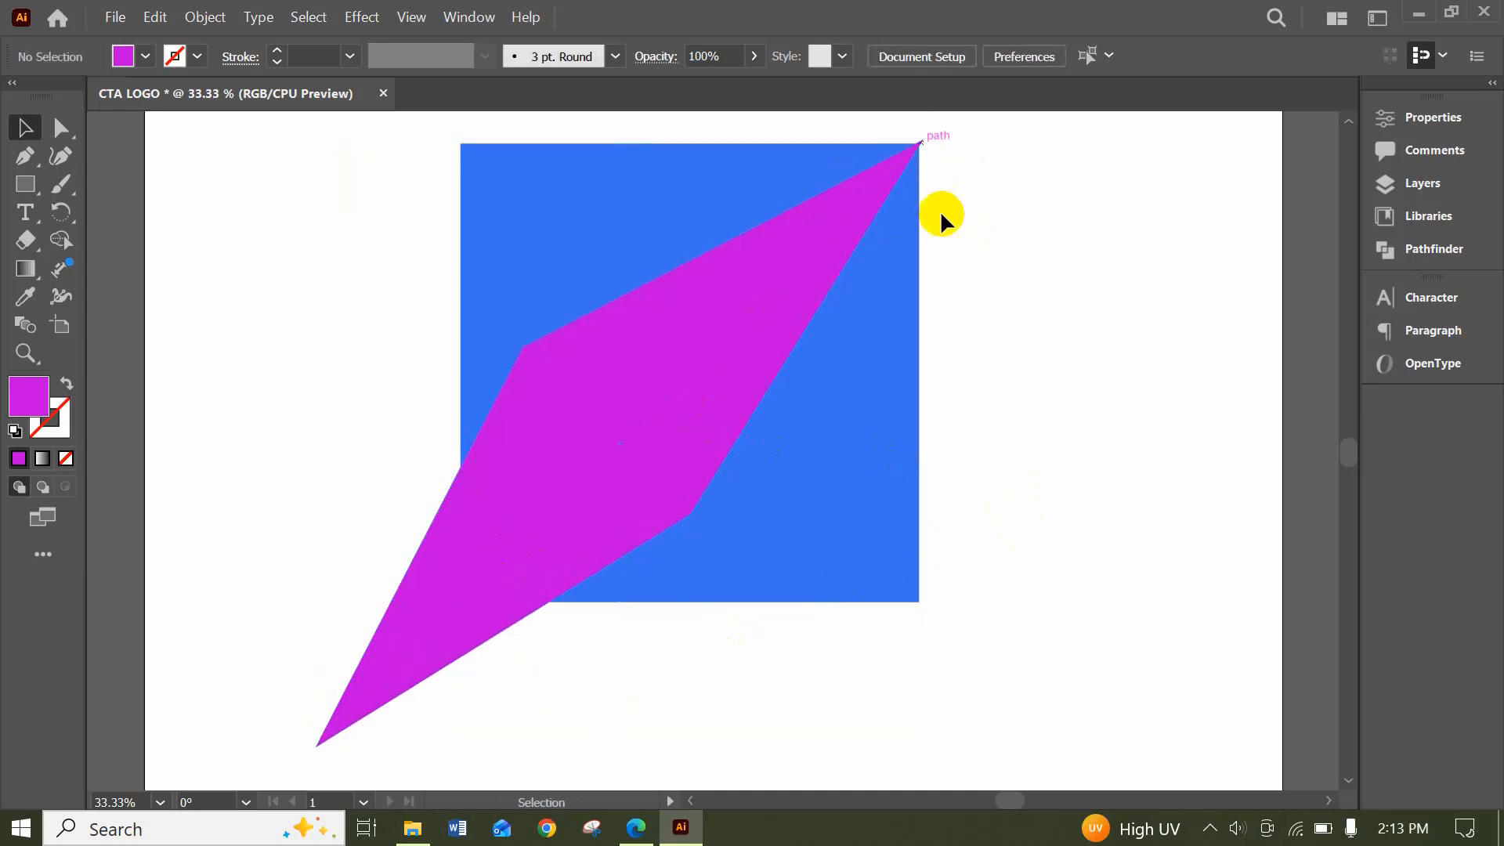
left_click(648, 413)
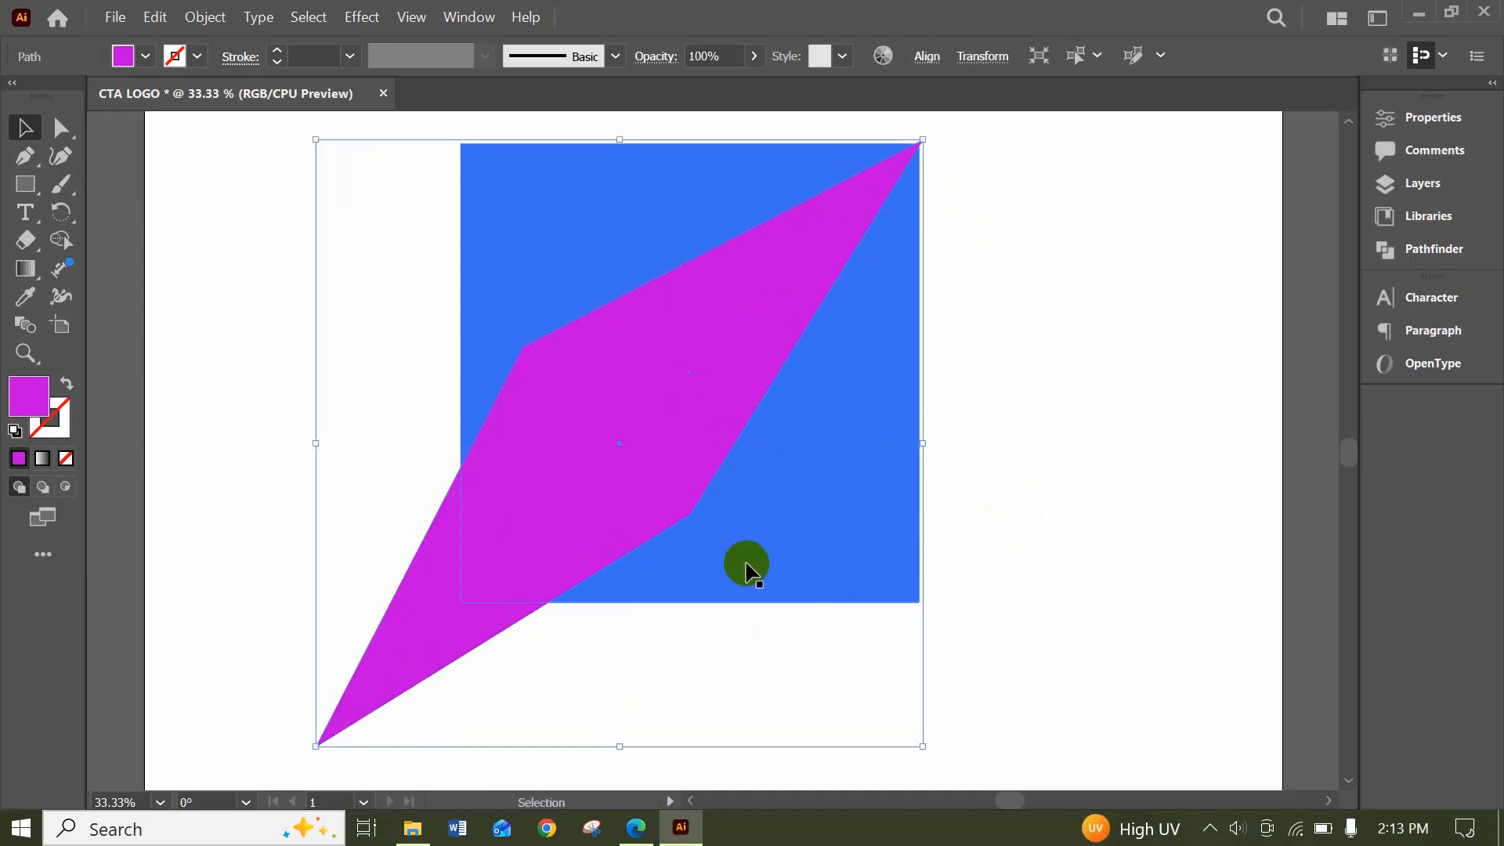
left_click(1023, 501)
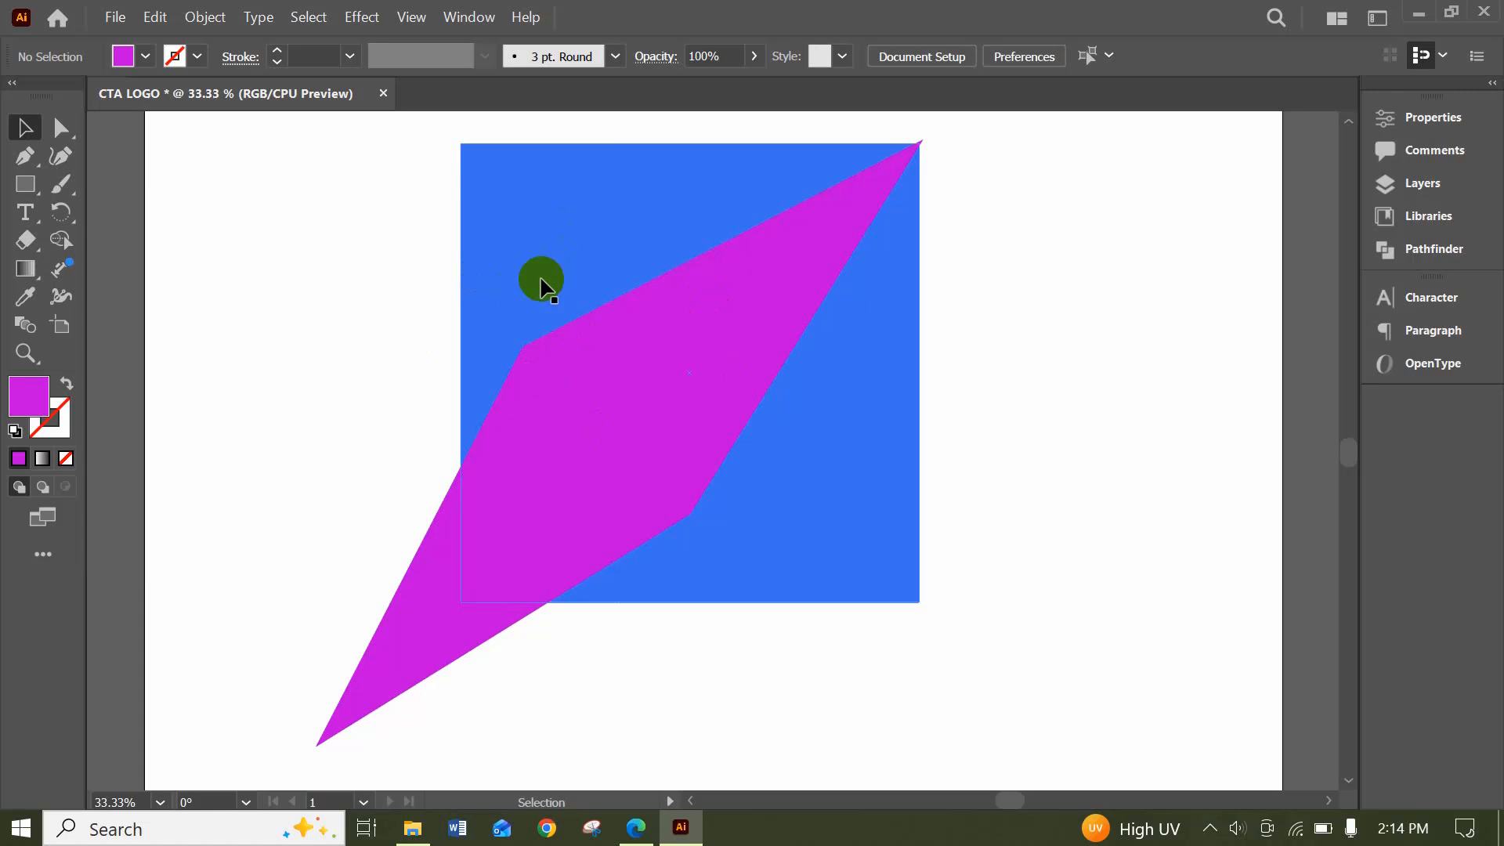
Fill the magenta diamond with the dark green swatch R=0 G=104 B=55
left_click(577, 443)
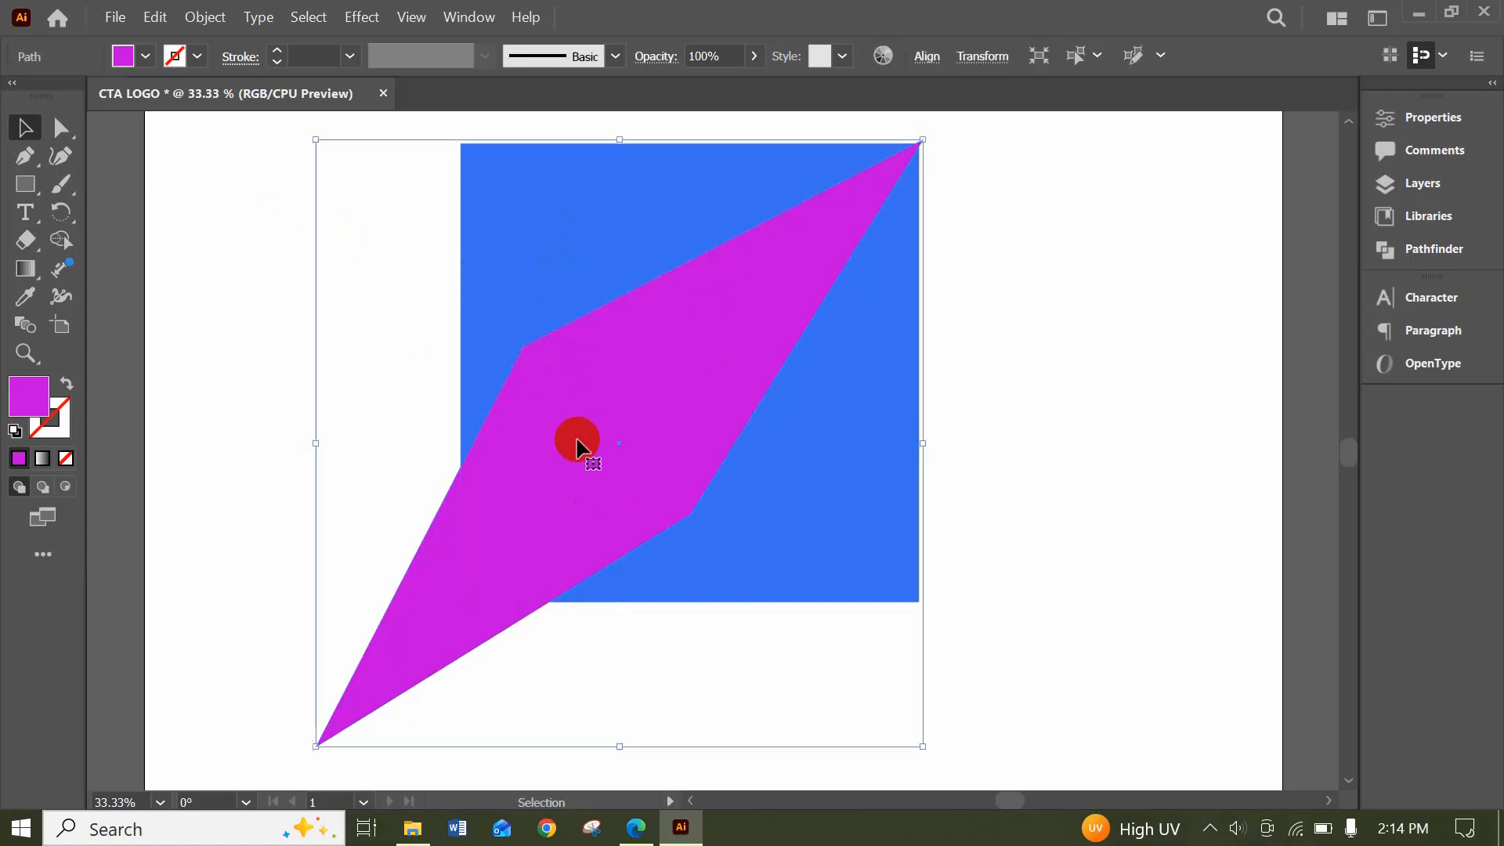
left_click(145, 58)
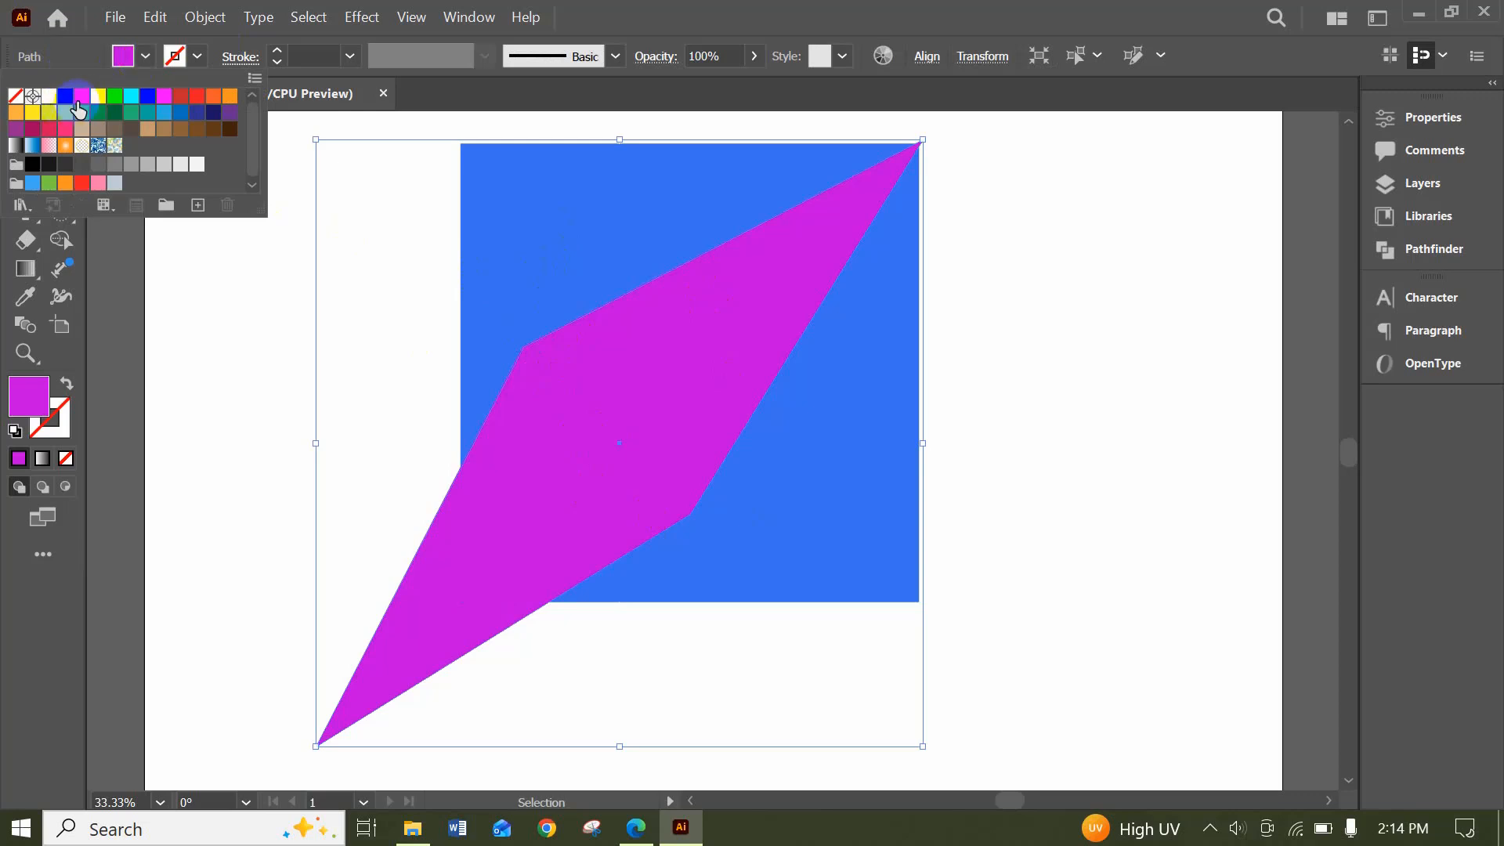
left_click(114, 113)
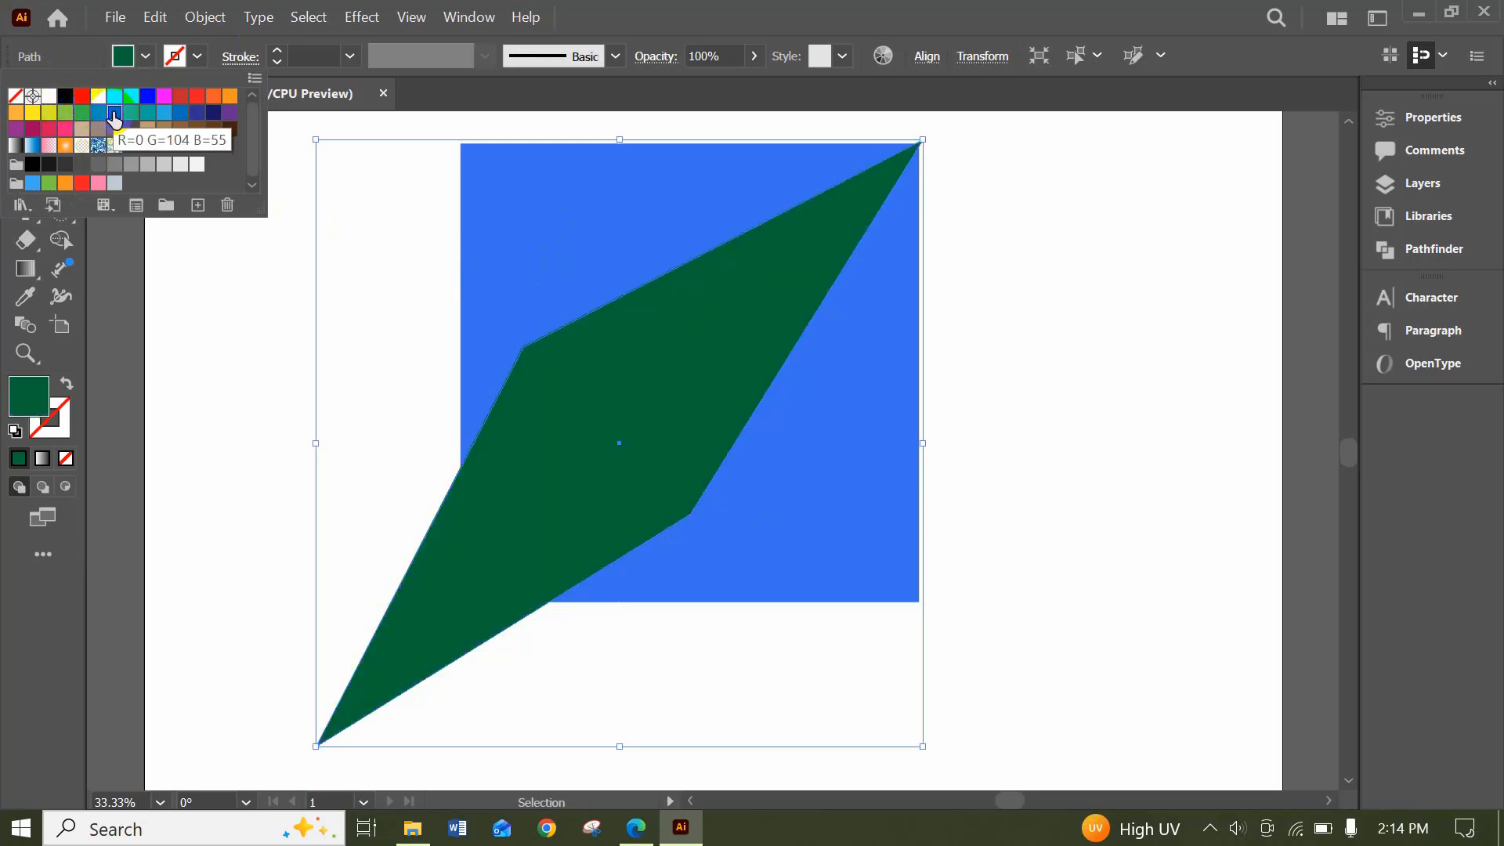
left_click(312, 300)
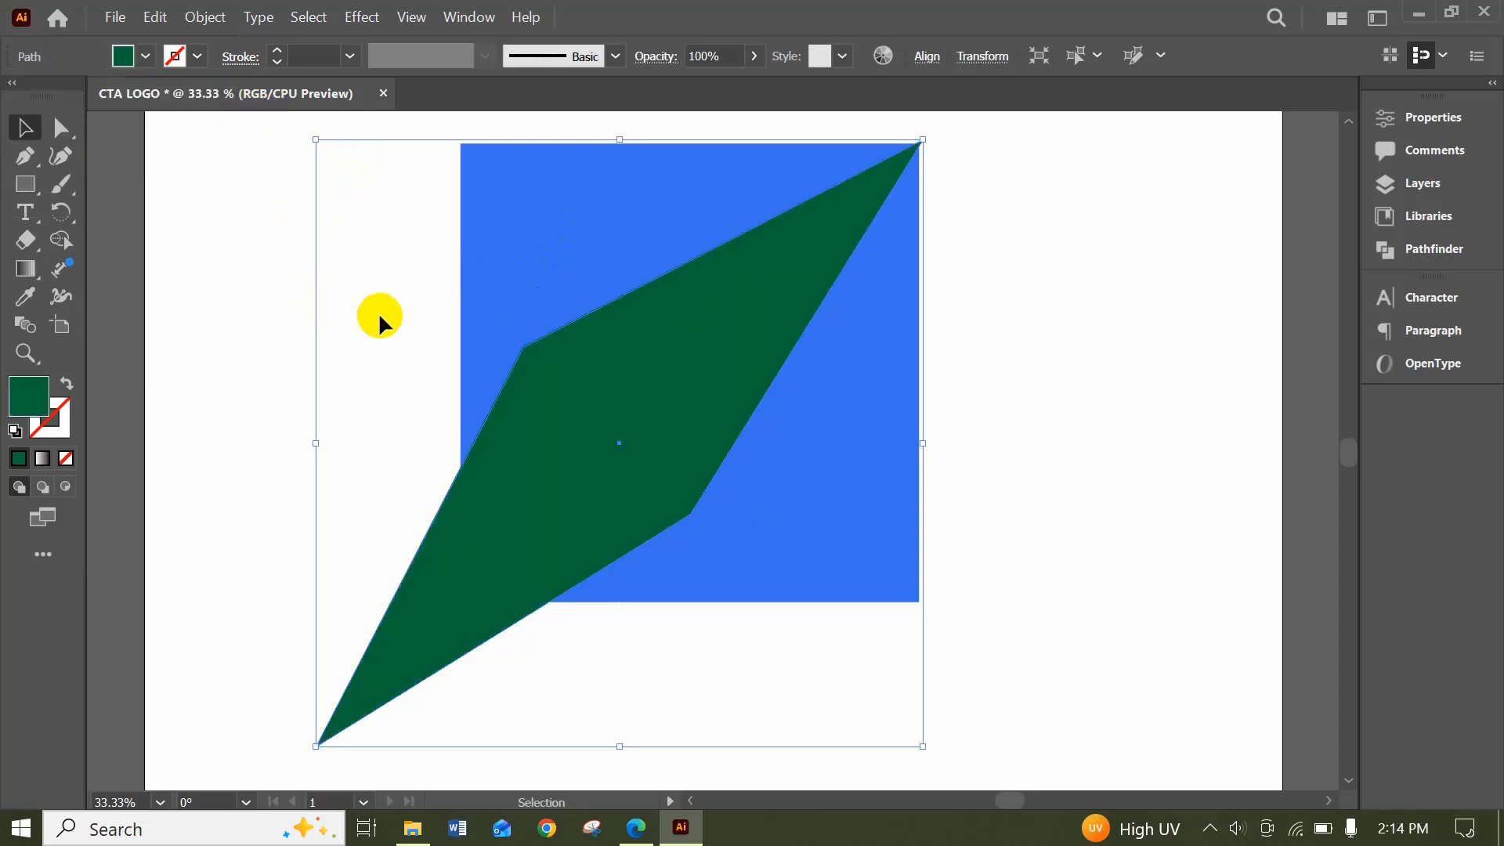
Fill the square behind the diamond with the dark navy blue swatch and deselect it
left_click(504, 279)
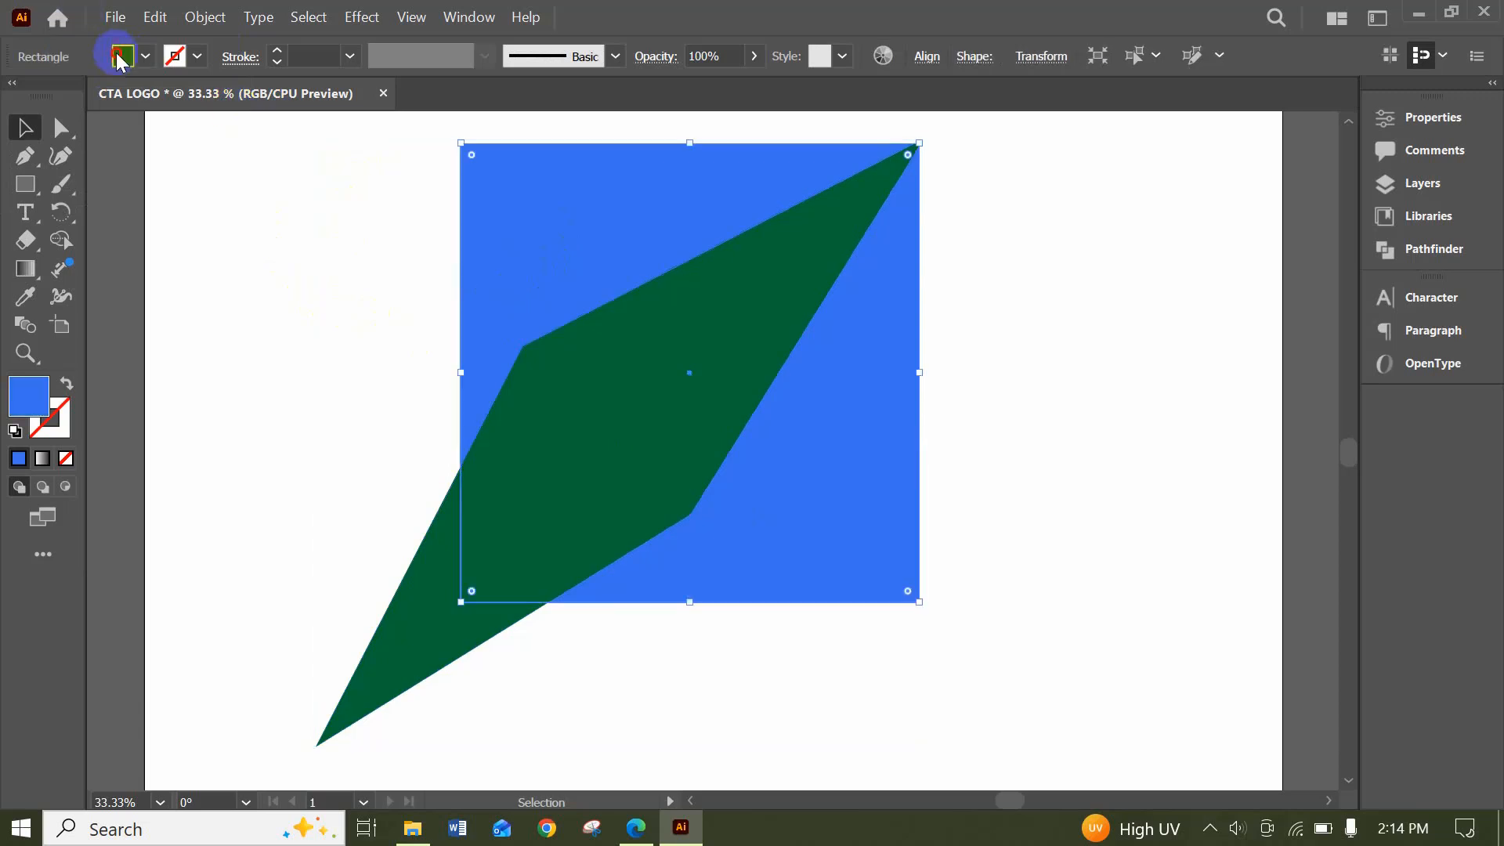
left_click(120, 60)
left_click(218, 116)
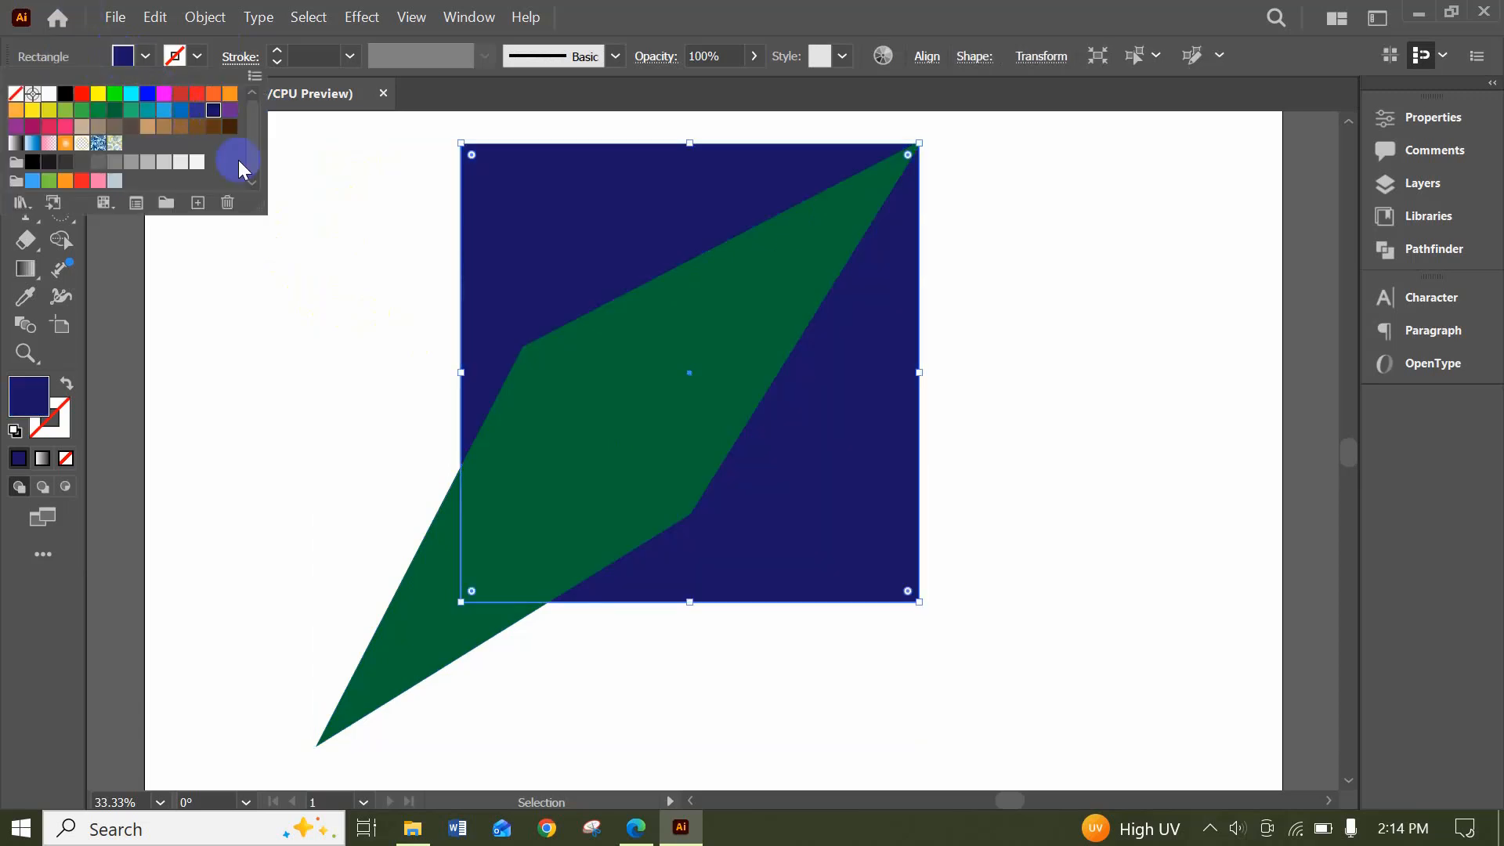
left_click(264, 345)
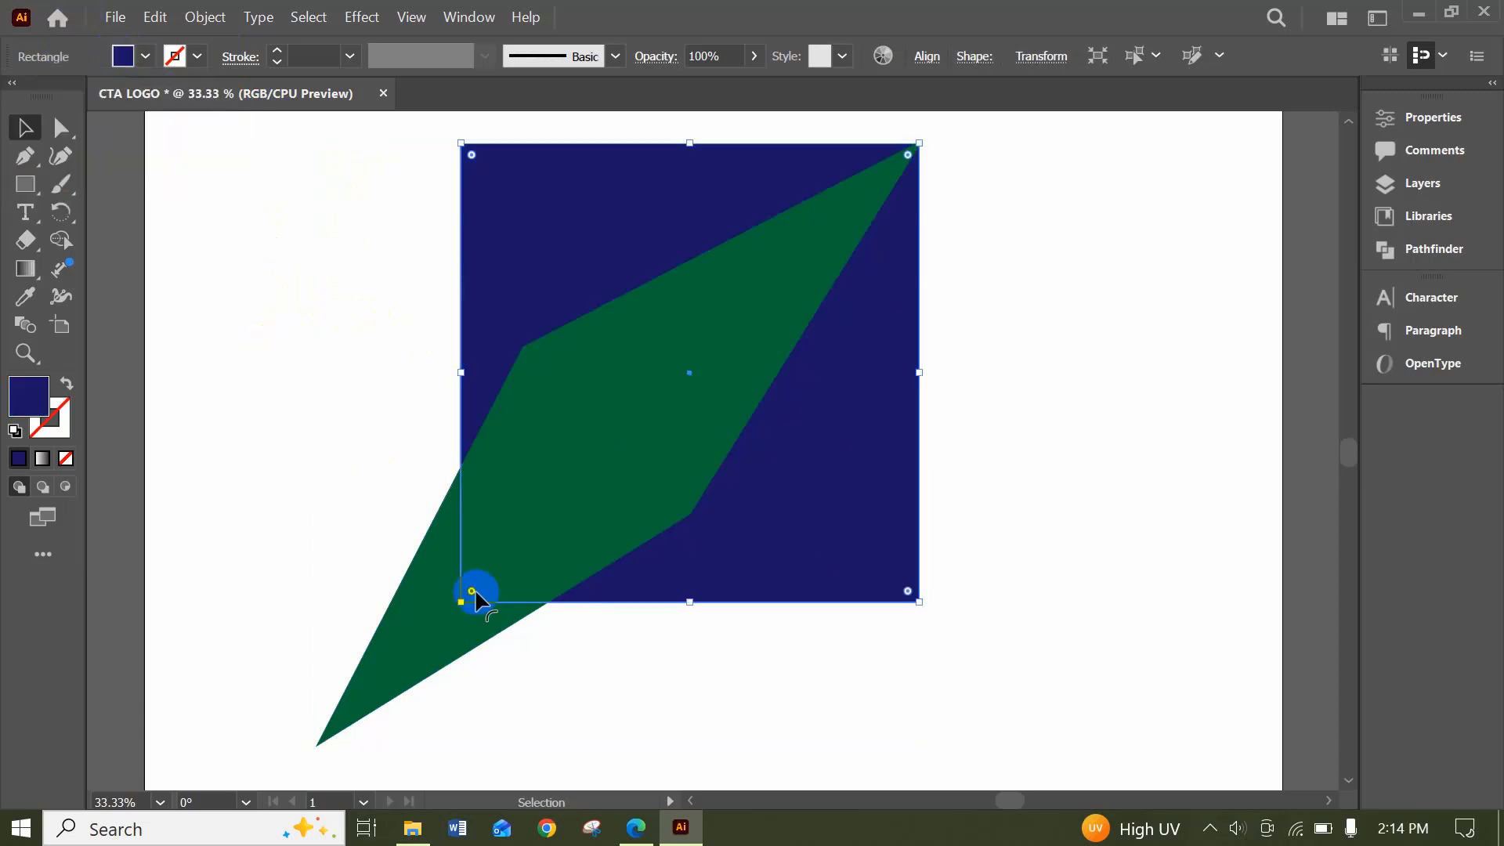
left_click(178, 195)
Fill the diamond with the light blue swatch and deselect it
left_click(424, 582)
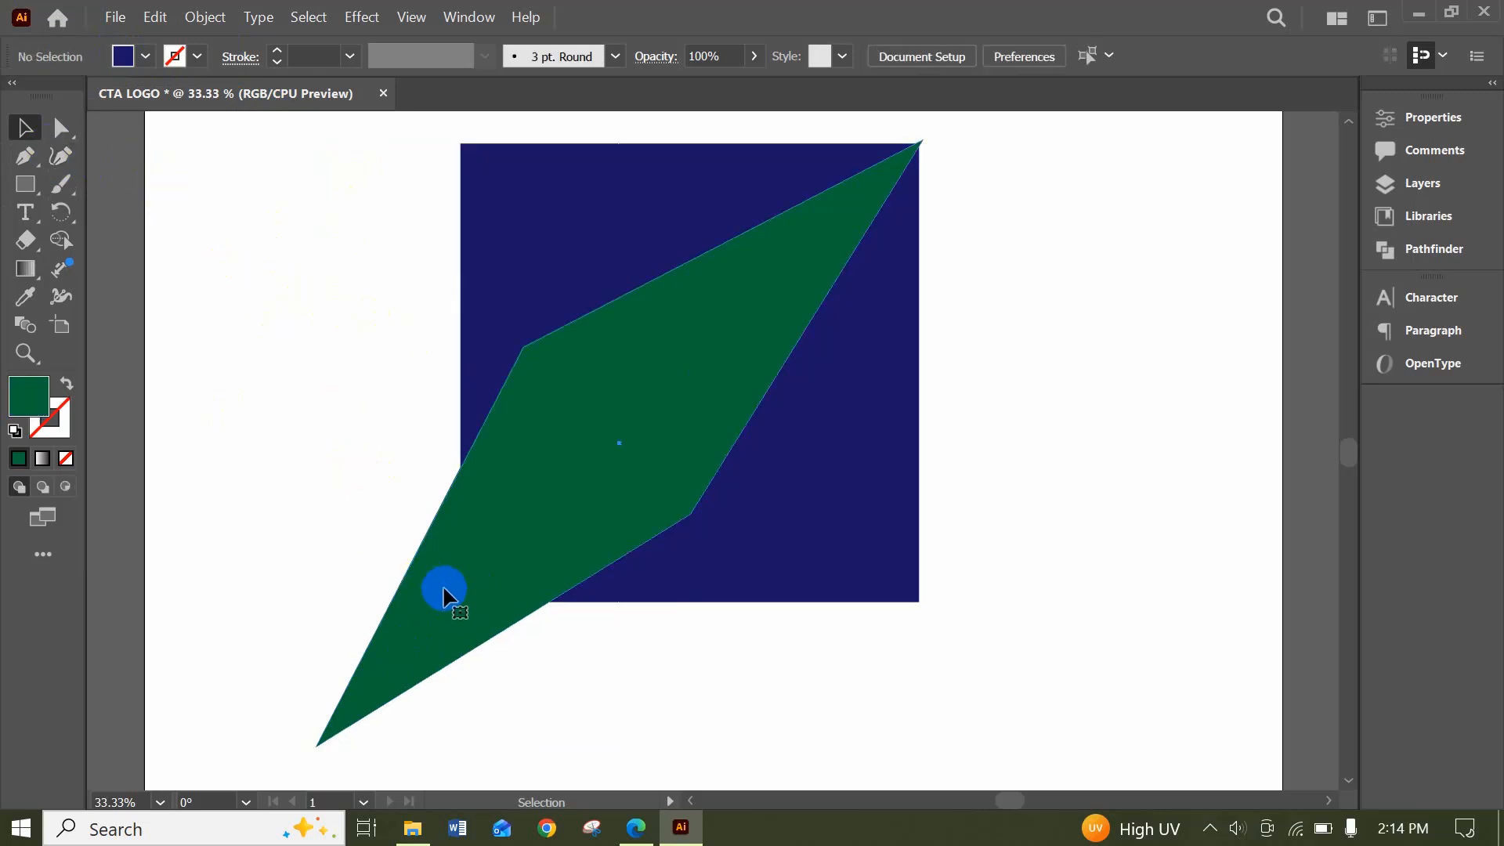
left_click(123, 56)
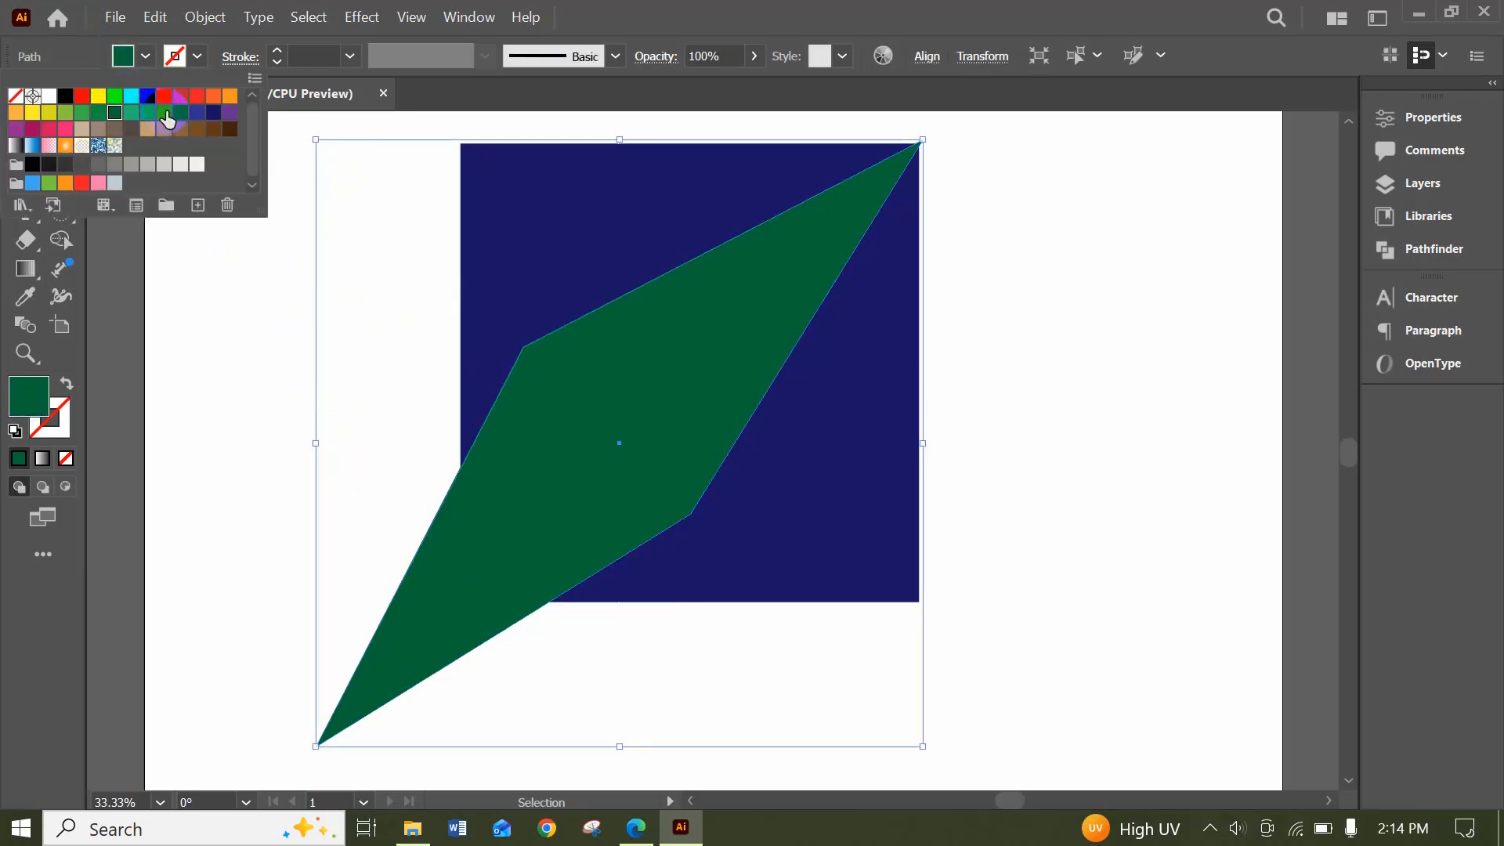
left_click(164, 114)
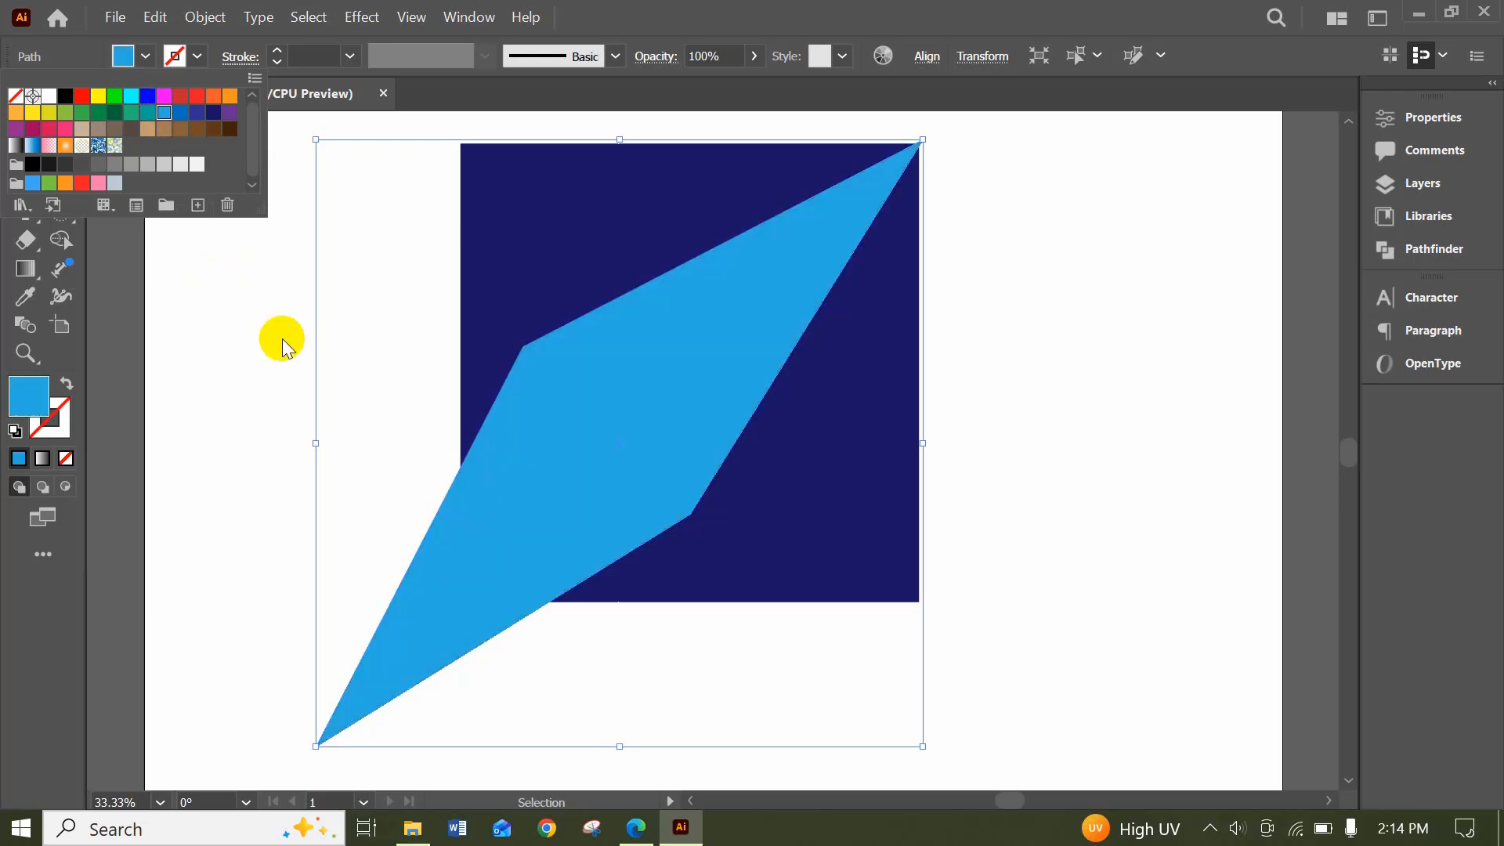
left_click(229, 336)
left_click(228, 333)
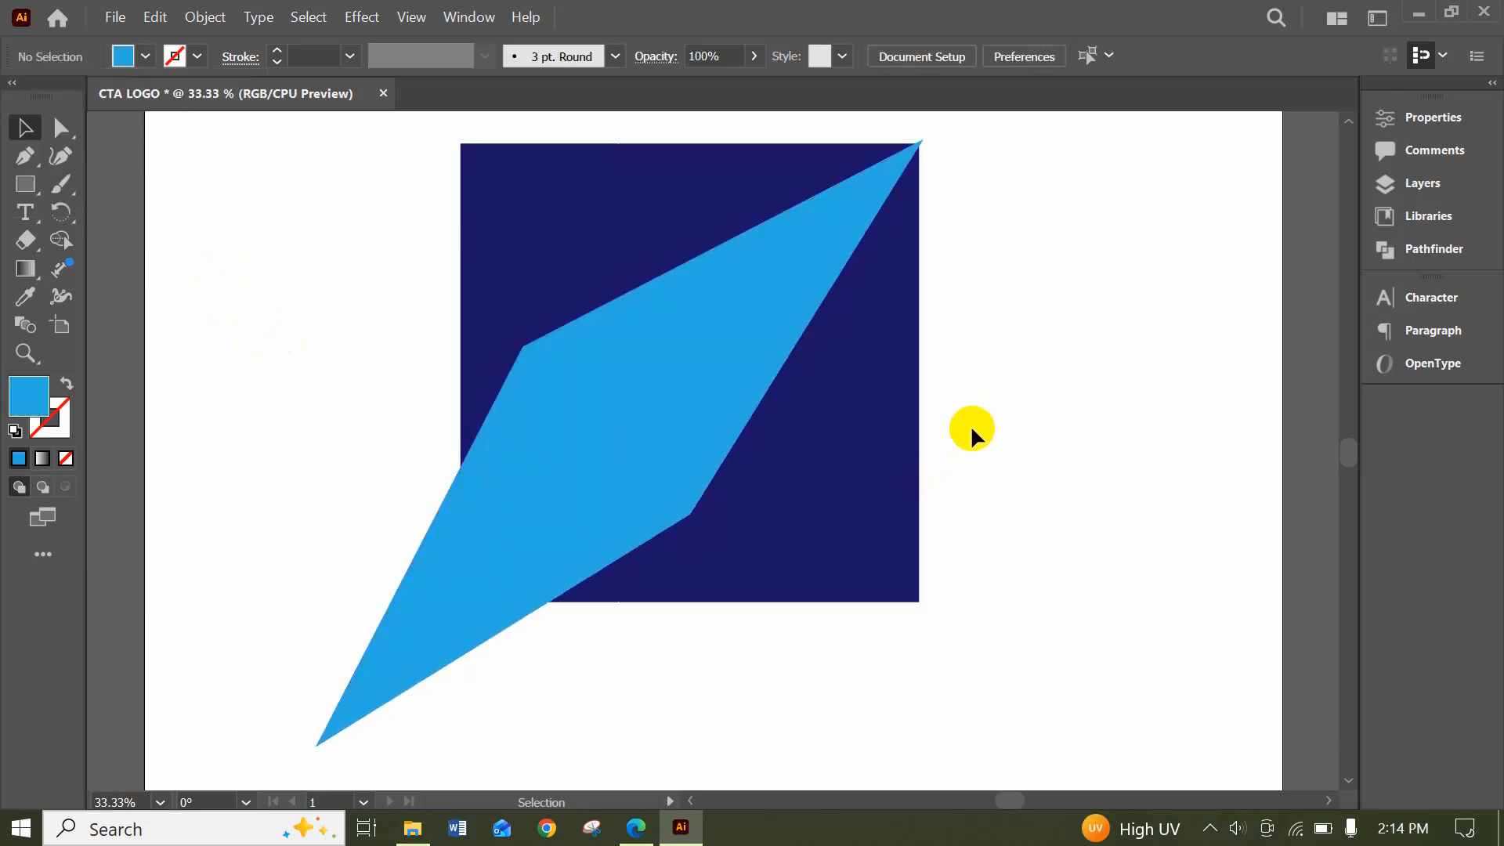
Draw a circle overlapping the navy square's left edge with the Ellipse tool and fill it with black
scroll(969, 424, "up", 2)
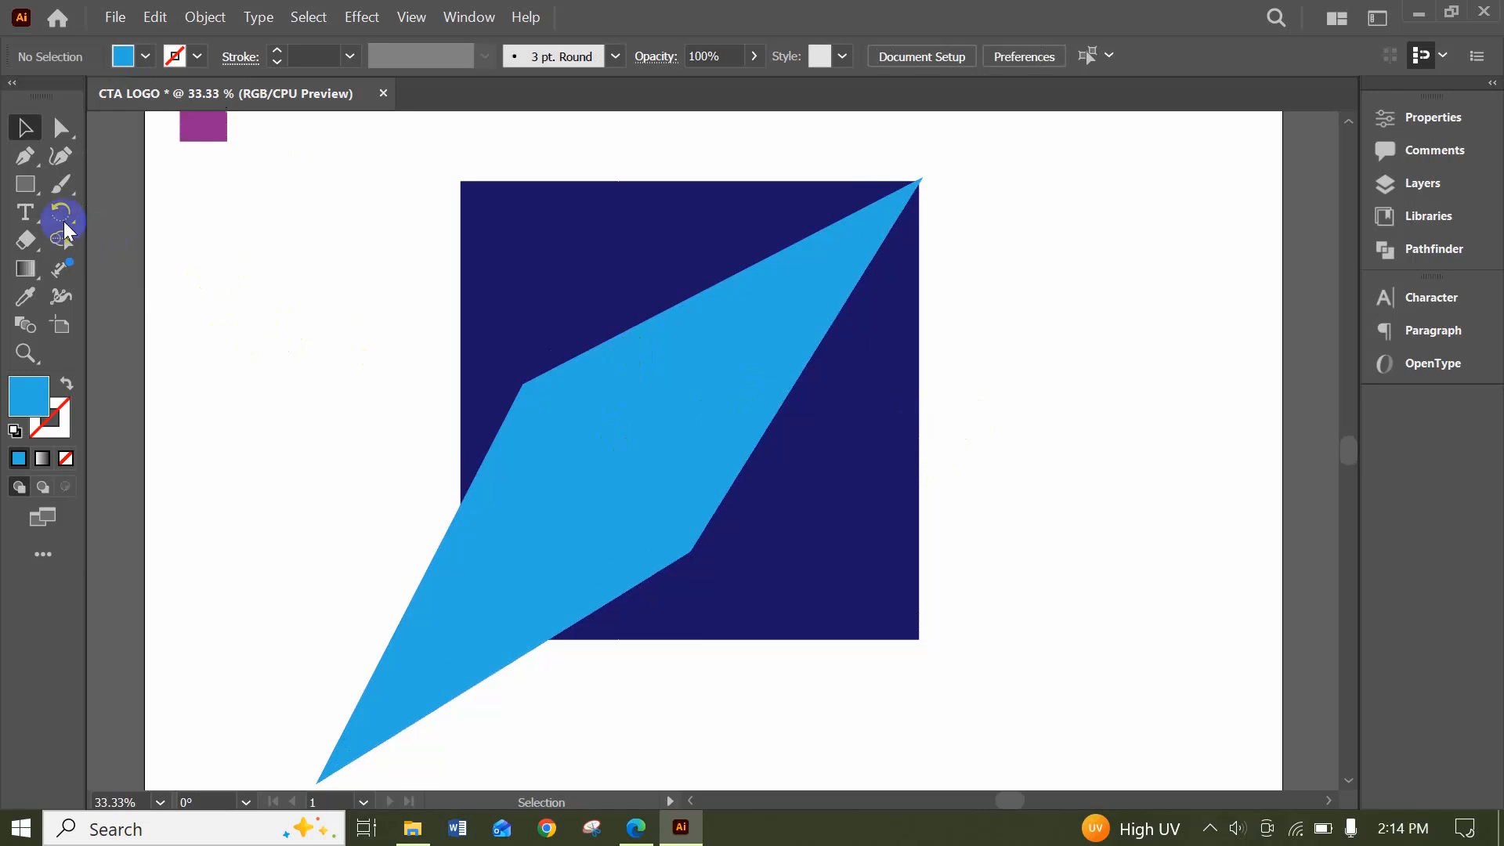
left_click(26, 186)
left_click(97, 205)
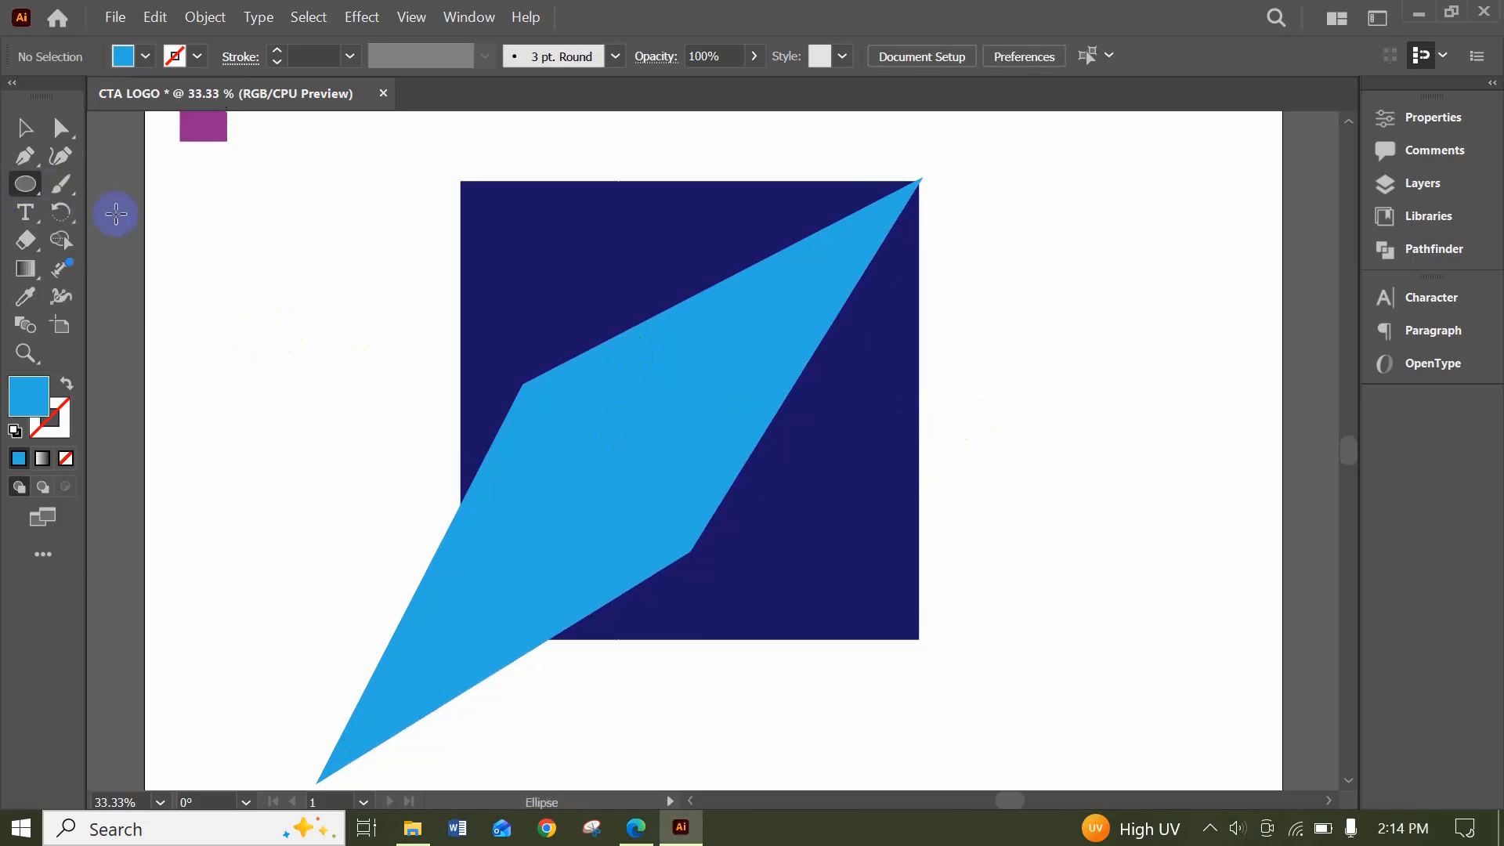
left_click_drag(212, 293, 481, 536)
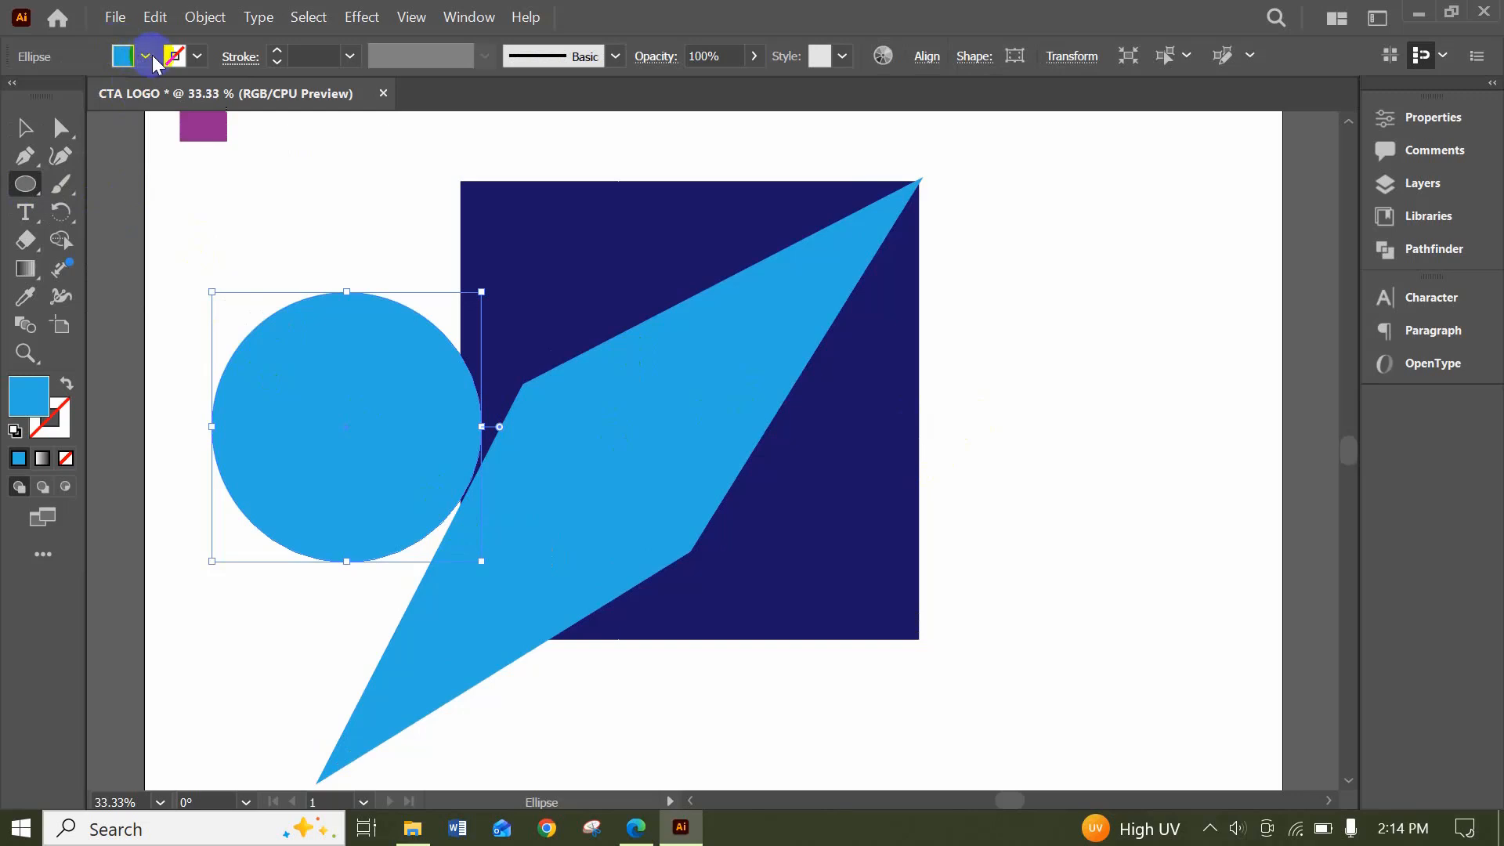
left_click(147, 57)
left_click(65, 96)
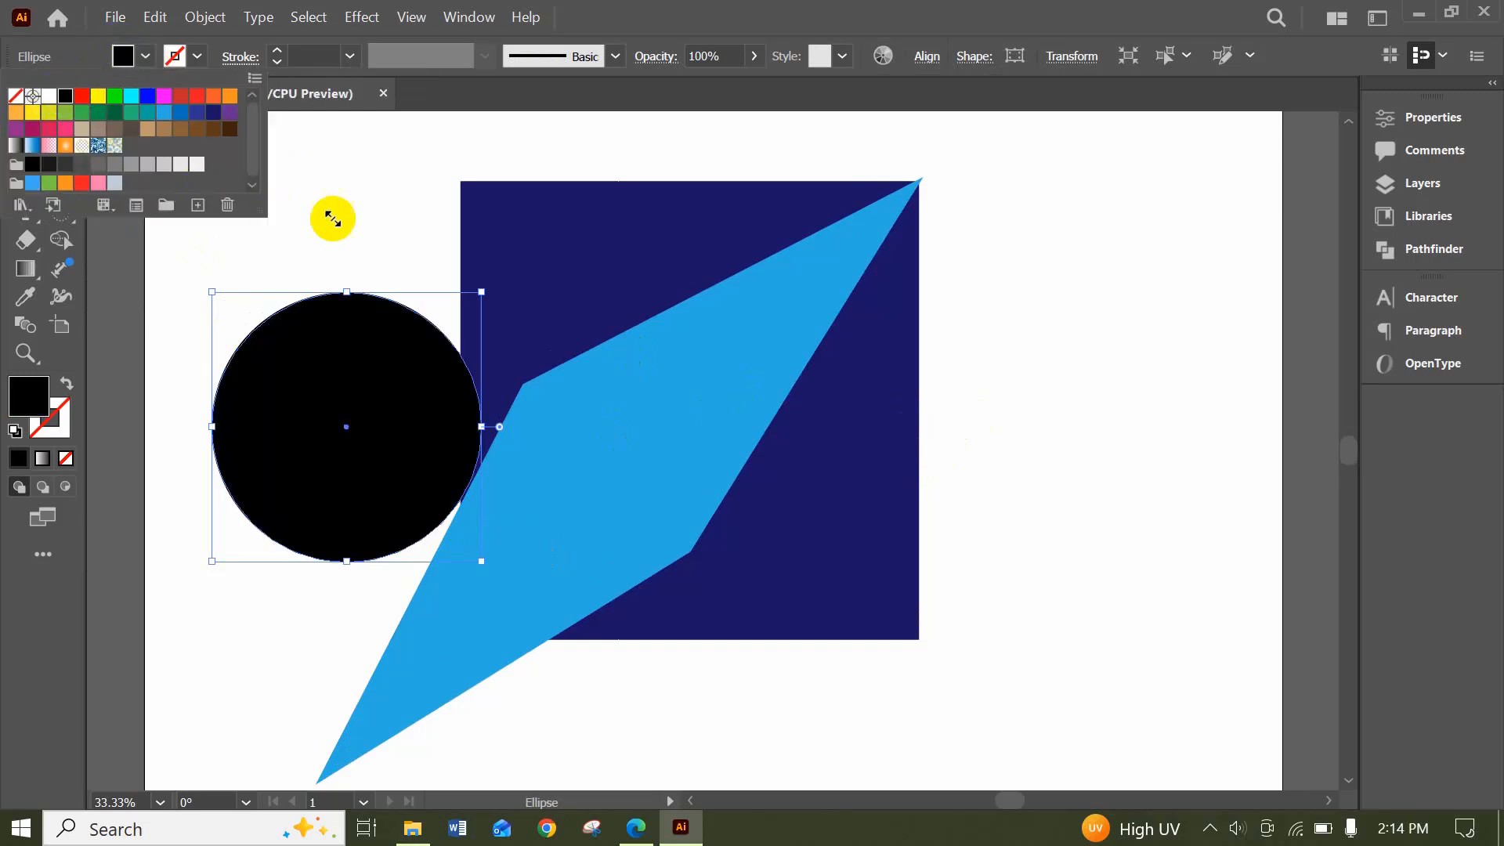
Move the black circle onto the lower-left part of the navy square and undo the accidental move of the square
left_click(303, 223)
left_click(35, 132)
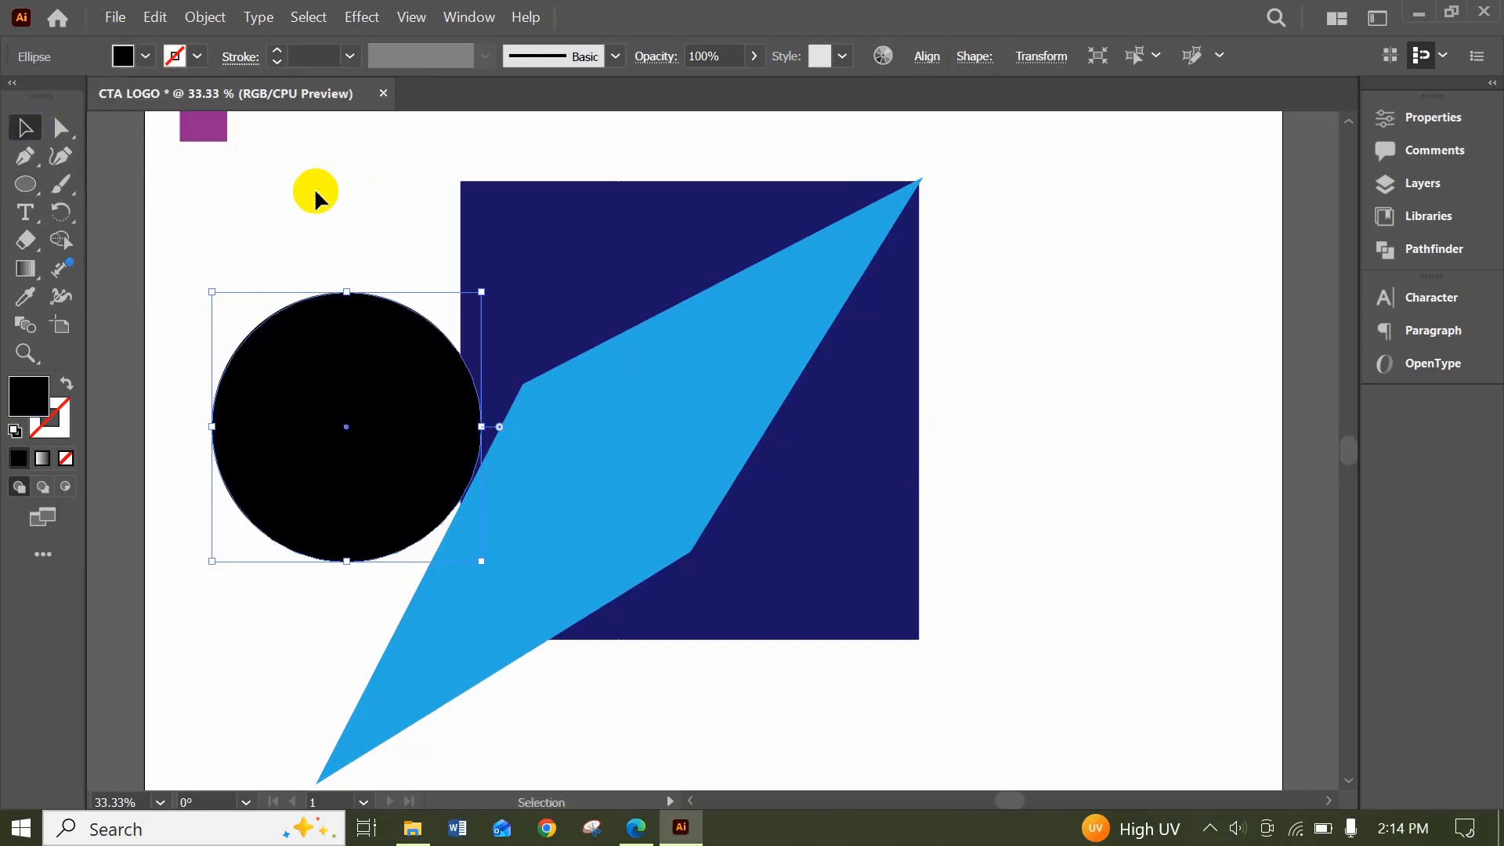
left_click_drag(277, 380, 469, 478)
left_click(375, 346)
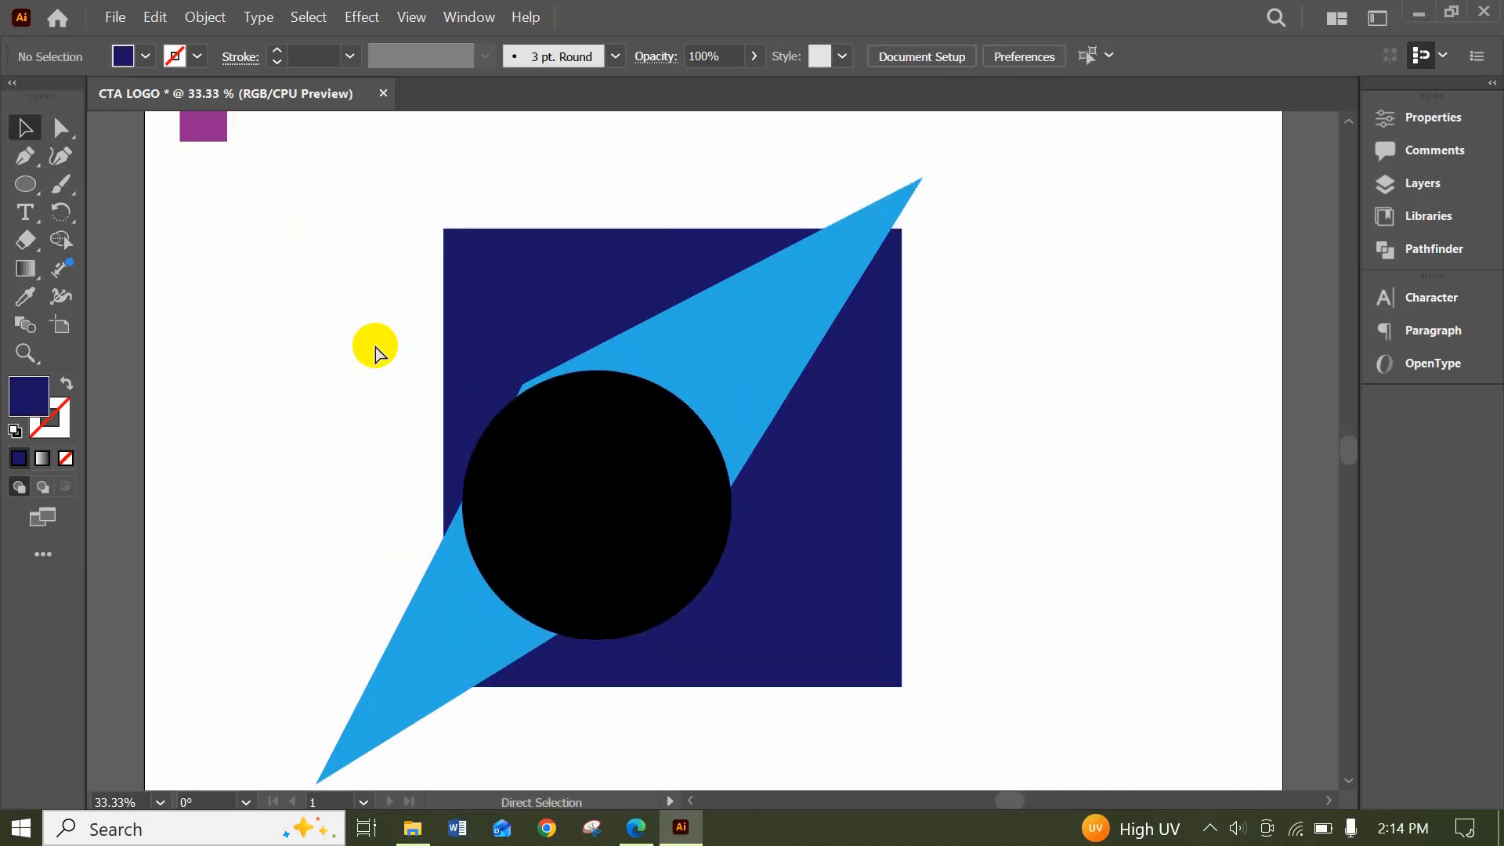
key("ctrl+z")
left_click(375, 345)
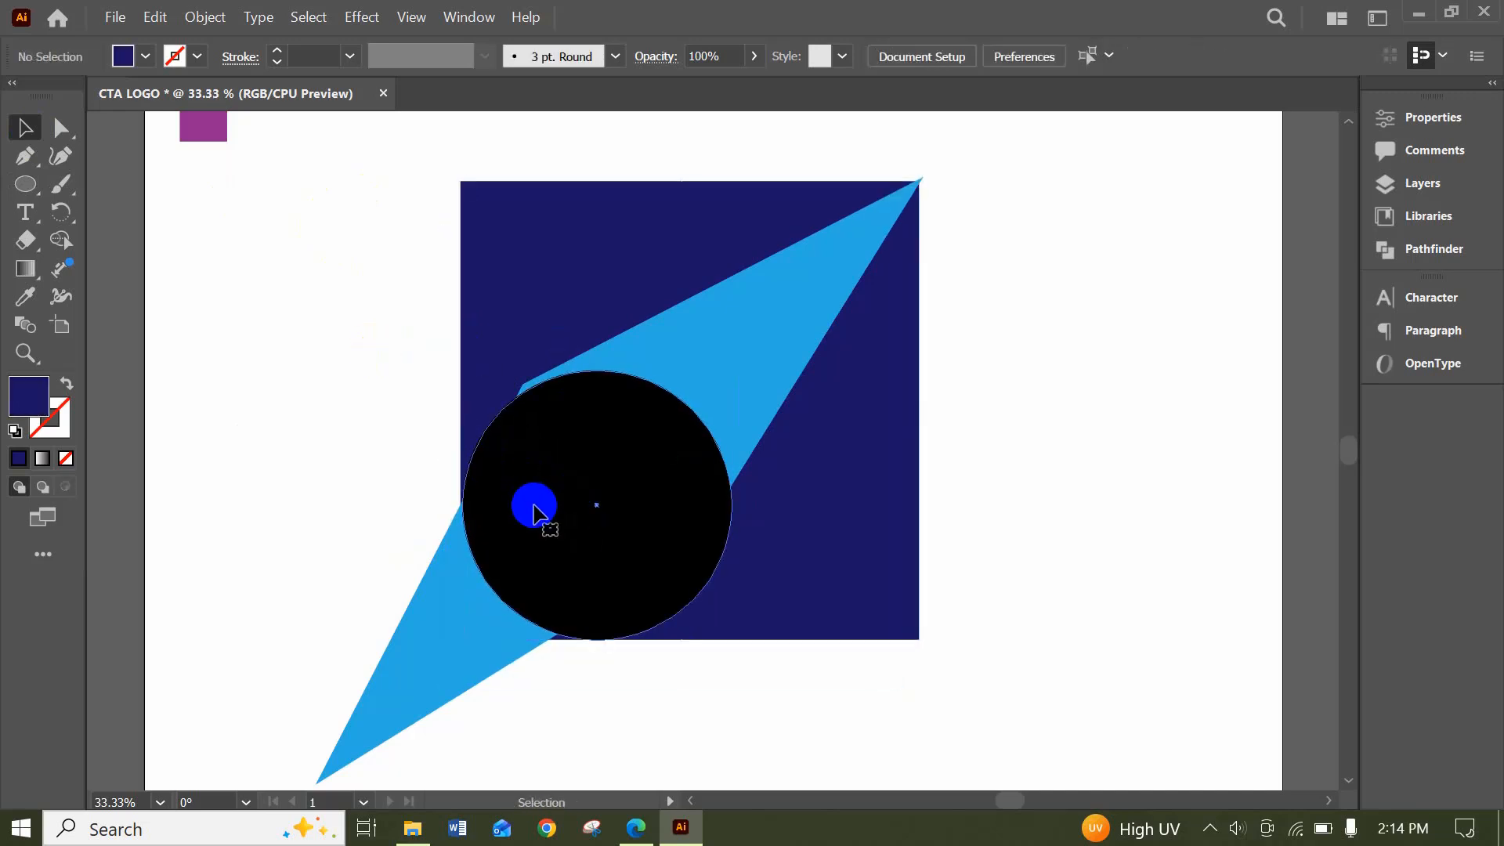
Align the left edges of the black circle and the navy square and deselect both
left_click(533, 513)
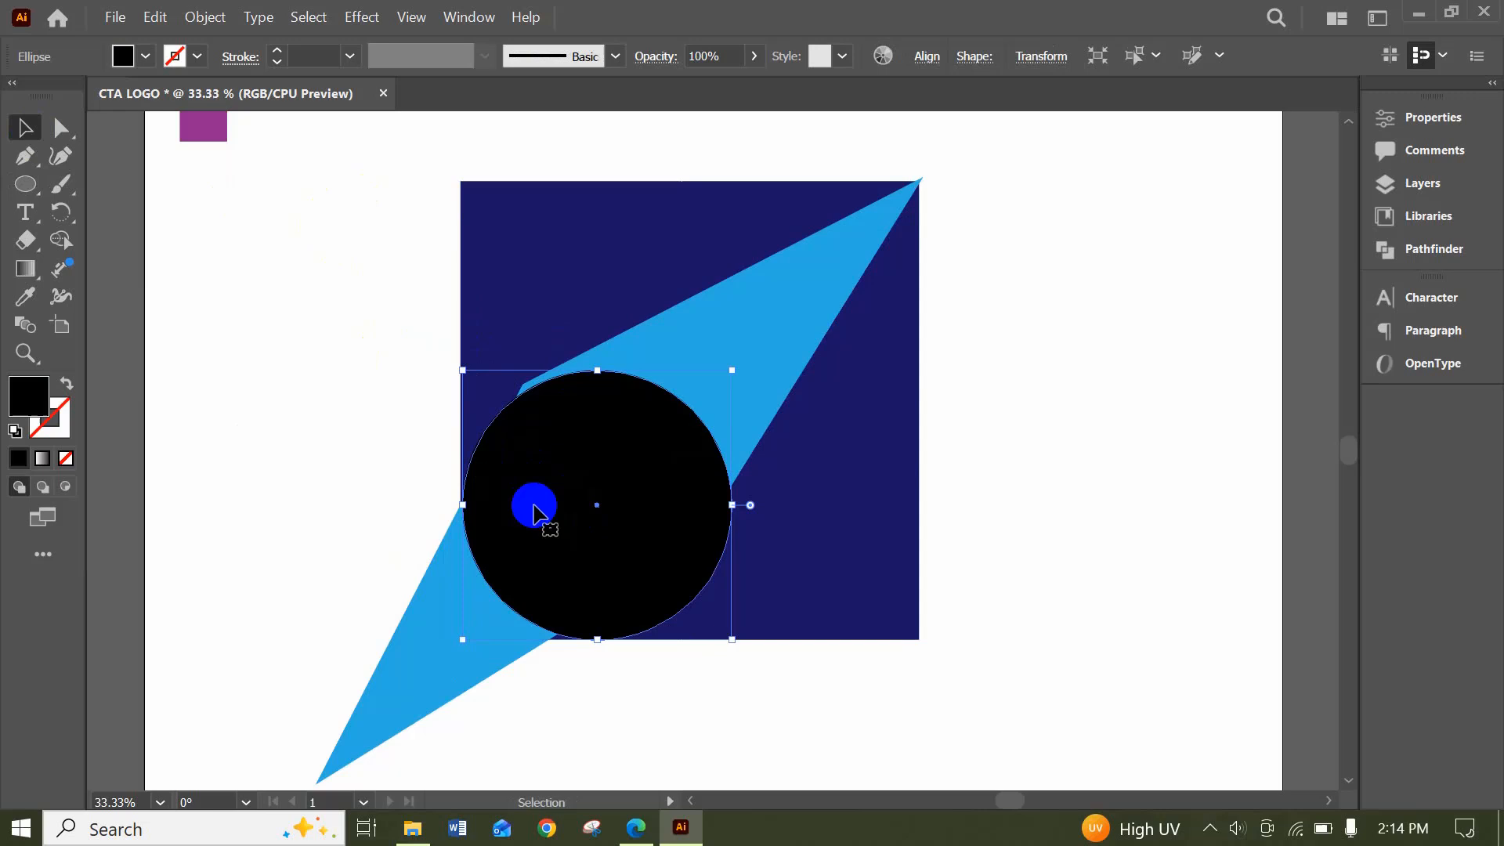
left_click(521, 266, "shift")
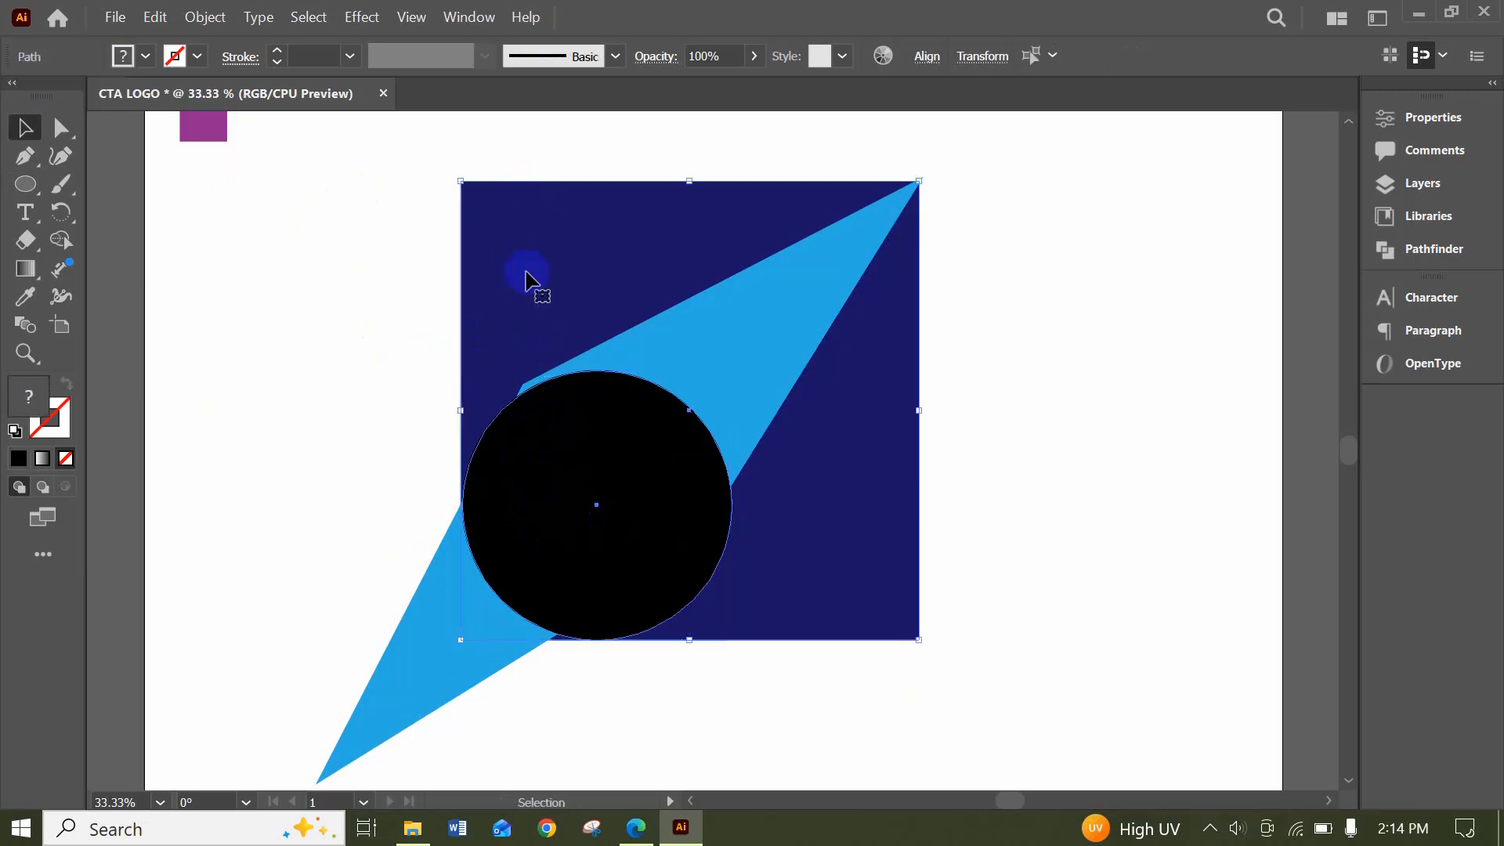
left_click(925, 56)
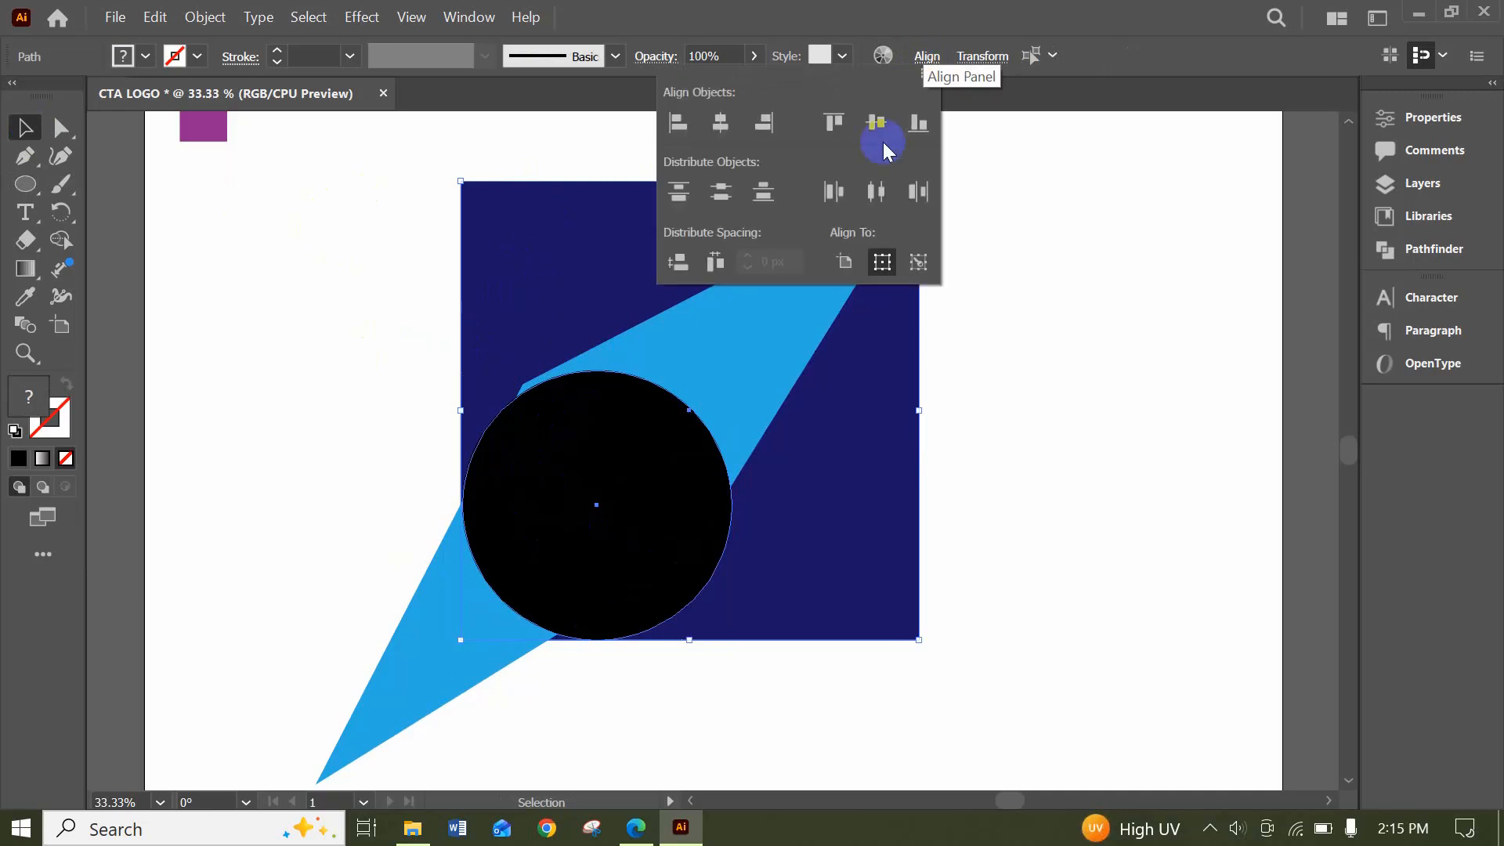
left_click(678, 123)
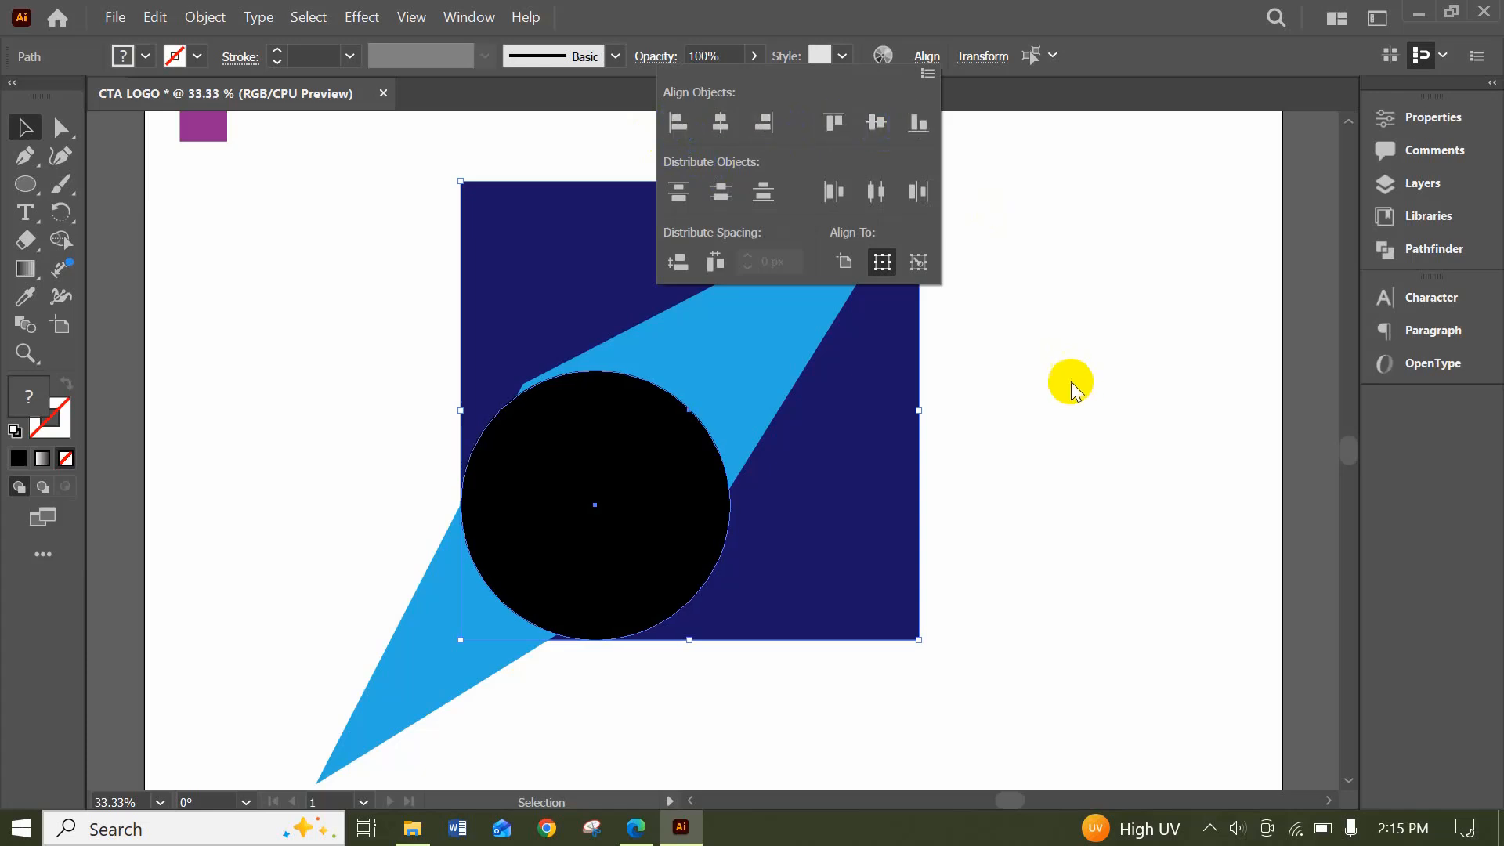
left_click(1067, 380)
left_click(1067, 380)
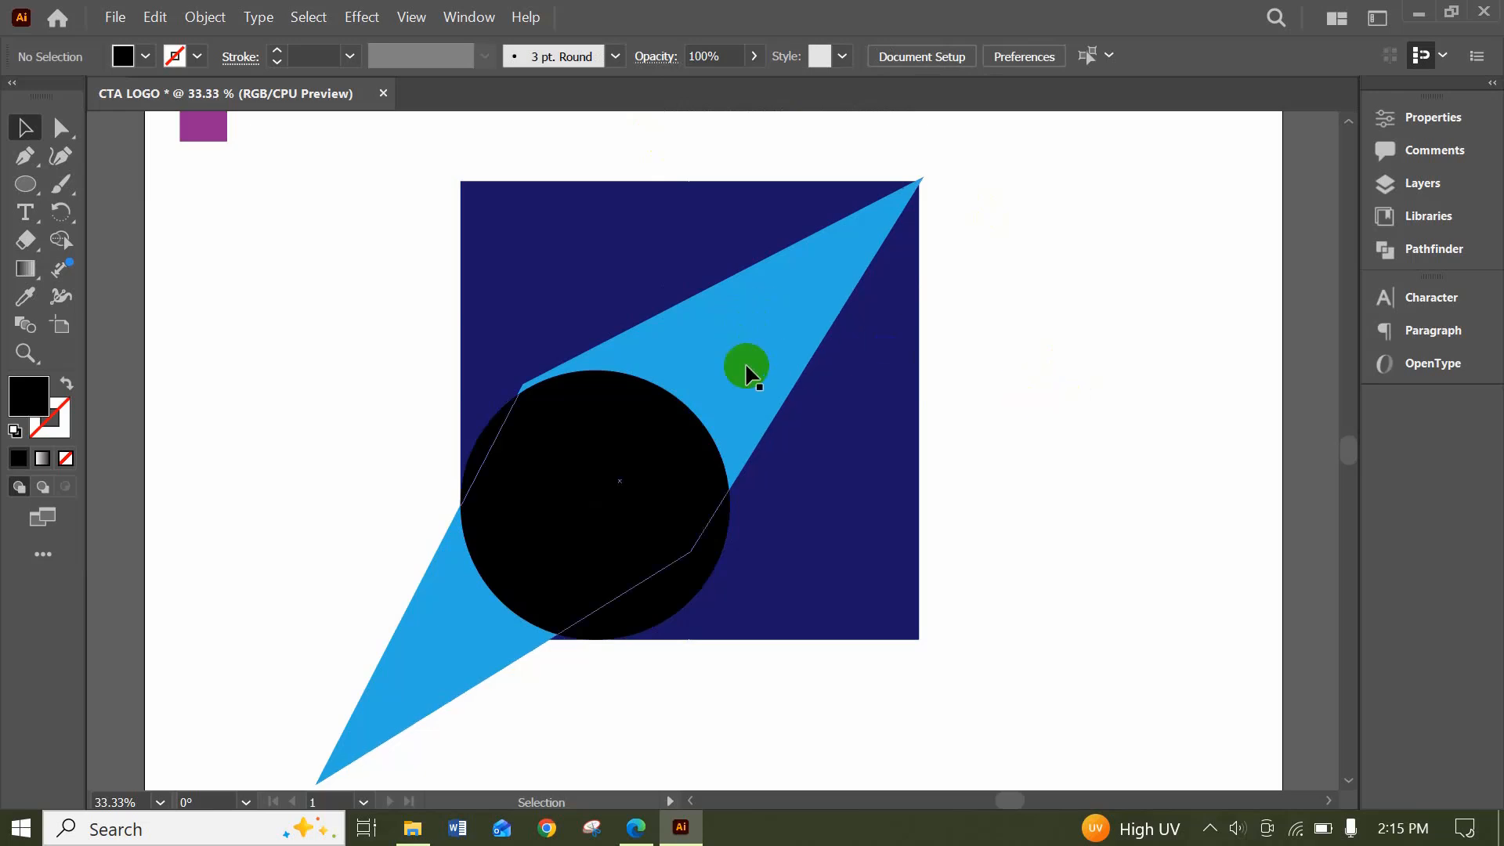
Enlarge the black circle proportionally from its centre until it extends beyond the square's left and bottom edges
left_click(648, 497)
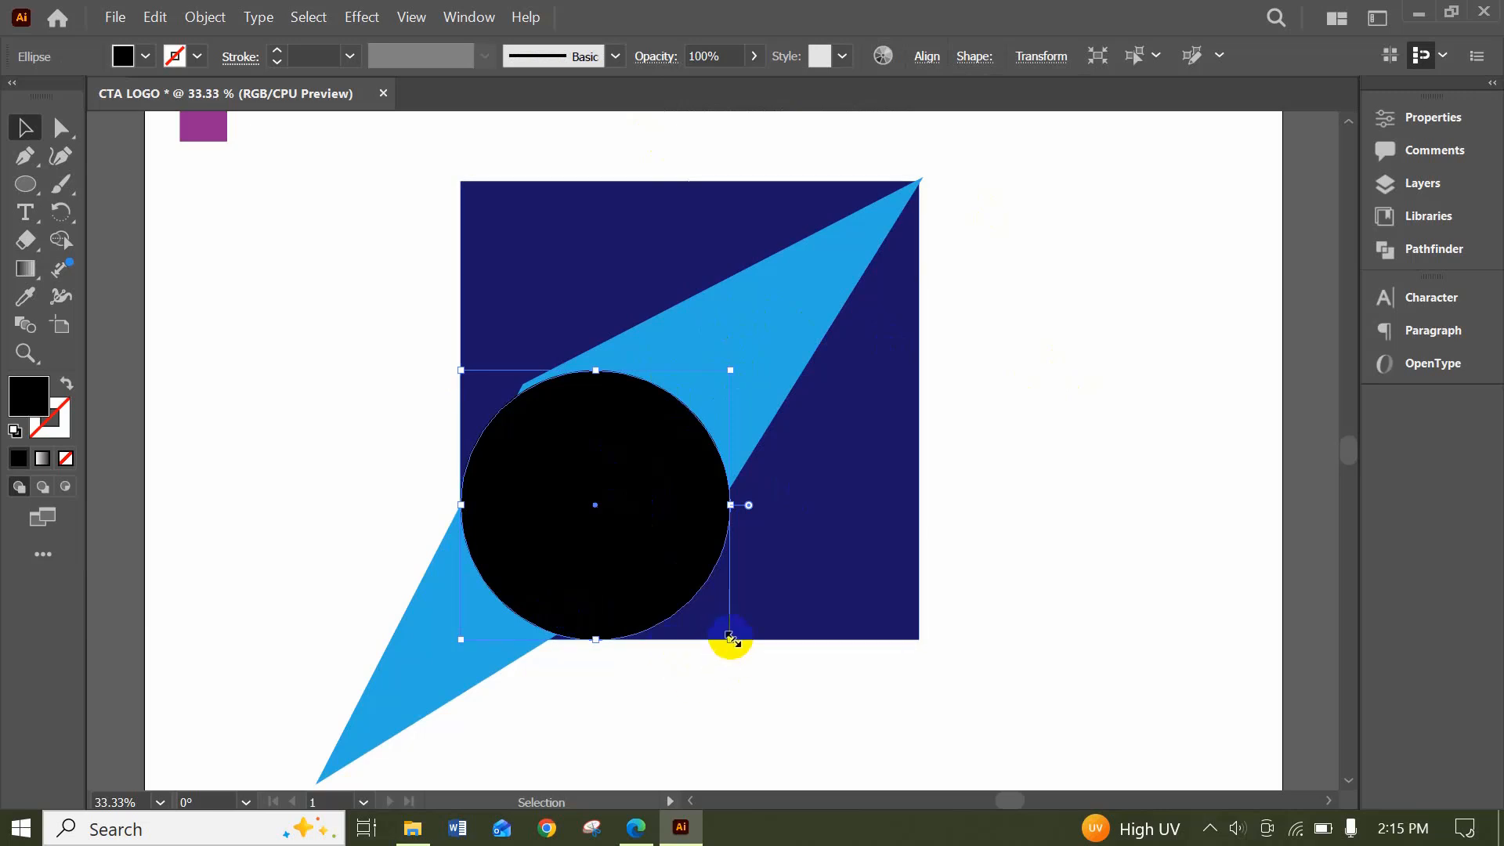
left_click_drag(731, 639, 764, 670)
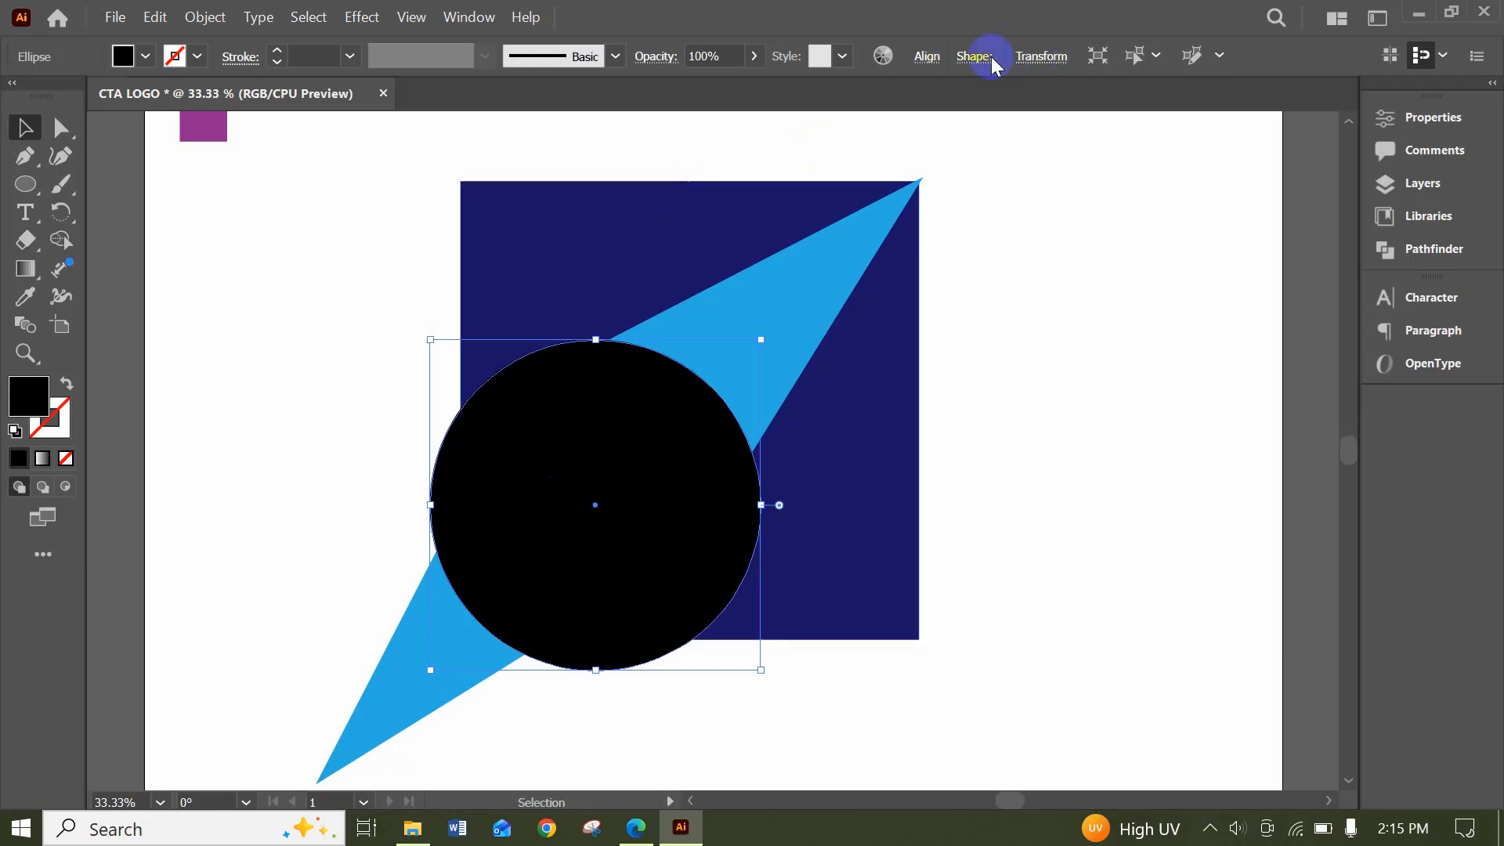
left_click(933, 504)
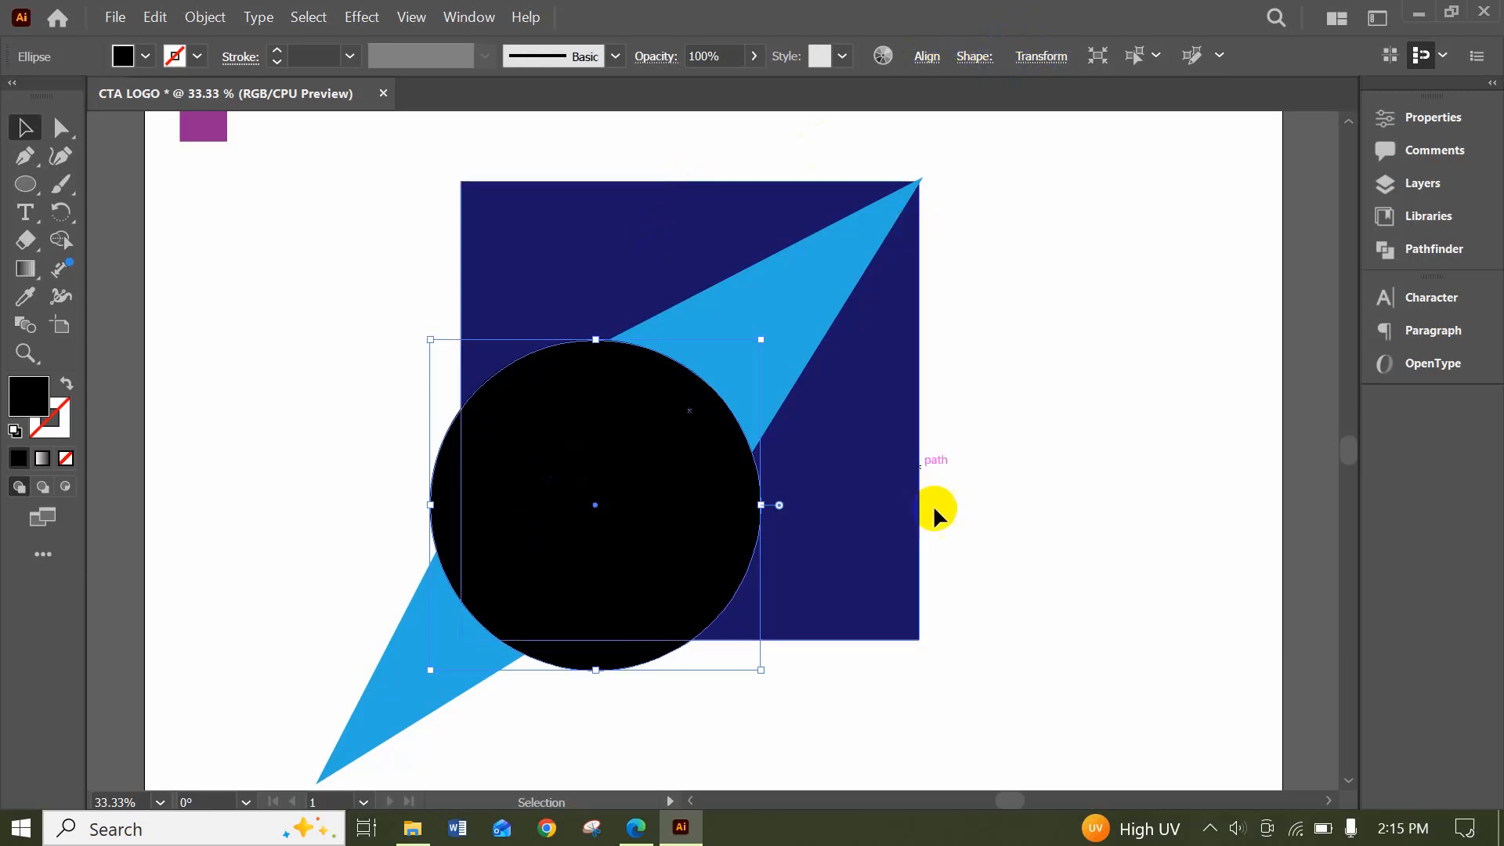
Try to left-align the enlarged circle with the navy square and undo the alignment
left_click(810, 568)
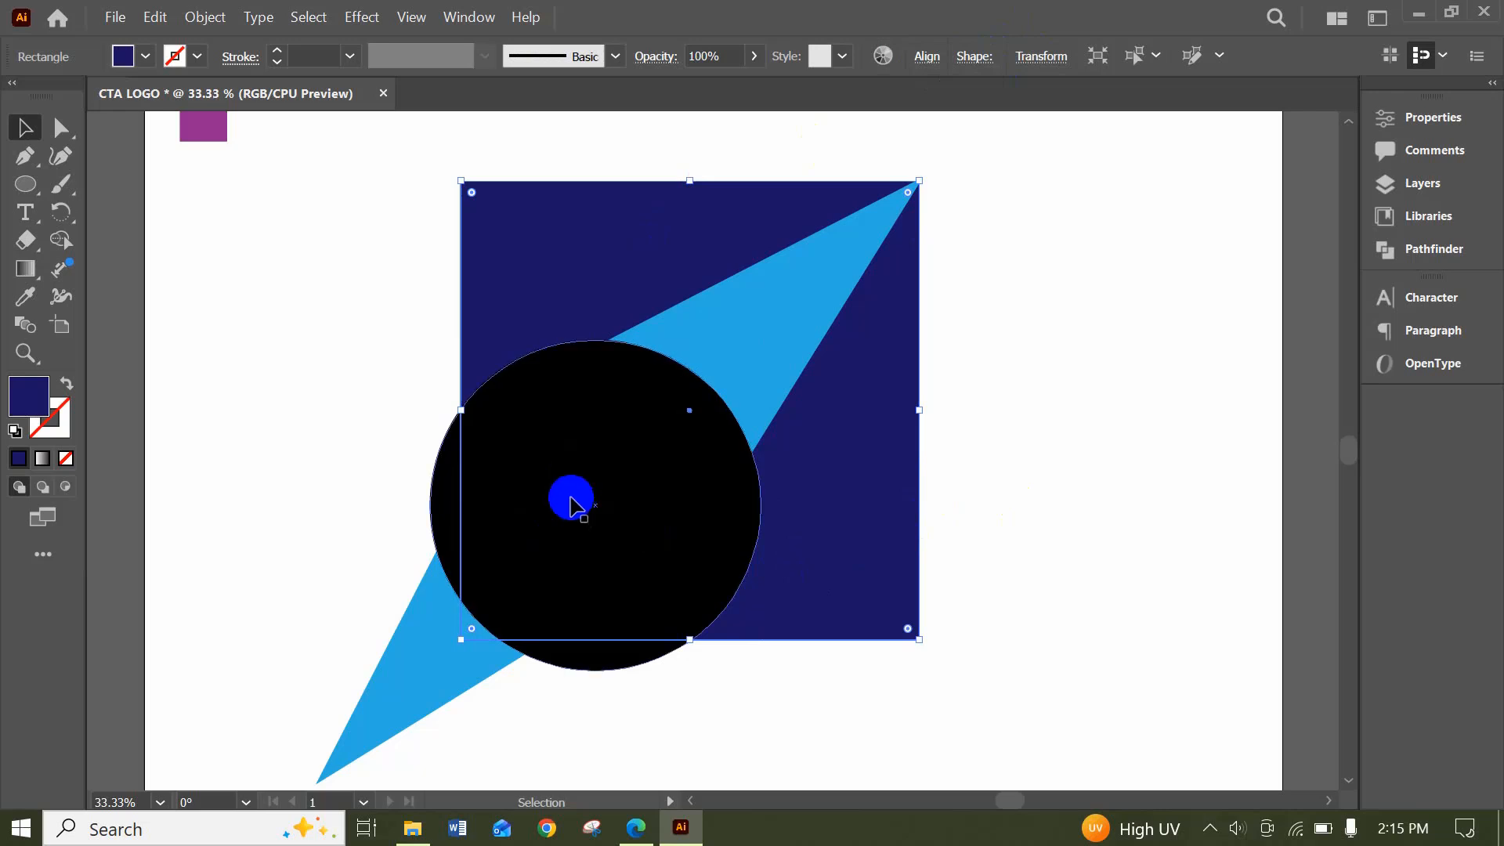
left_click(360, 431)
left_click_drag(398, 344, 502, 435)
left_click(927, 55)
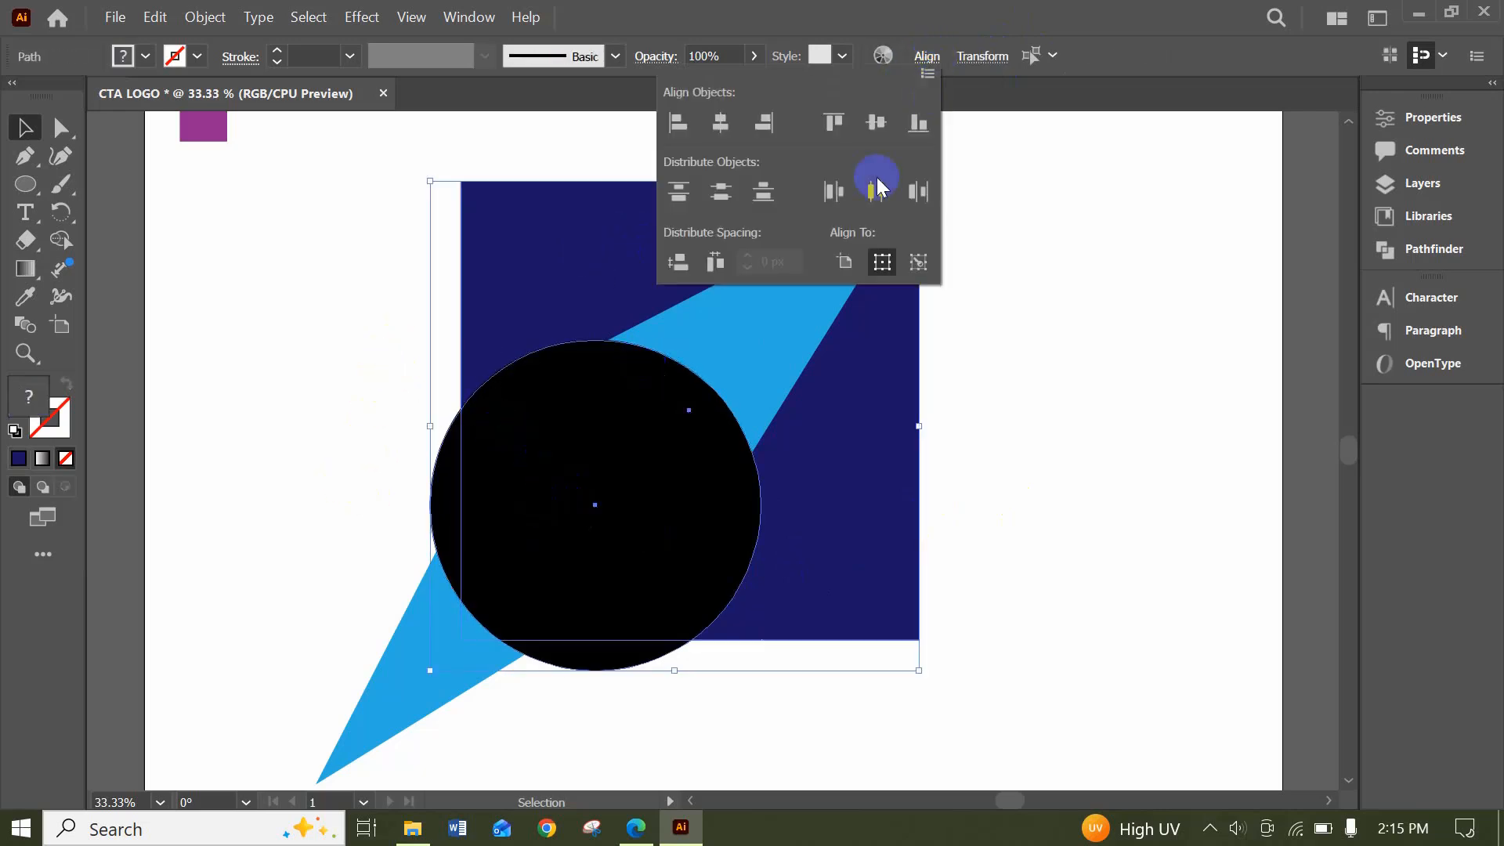
left_click(678, 122)
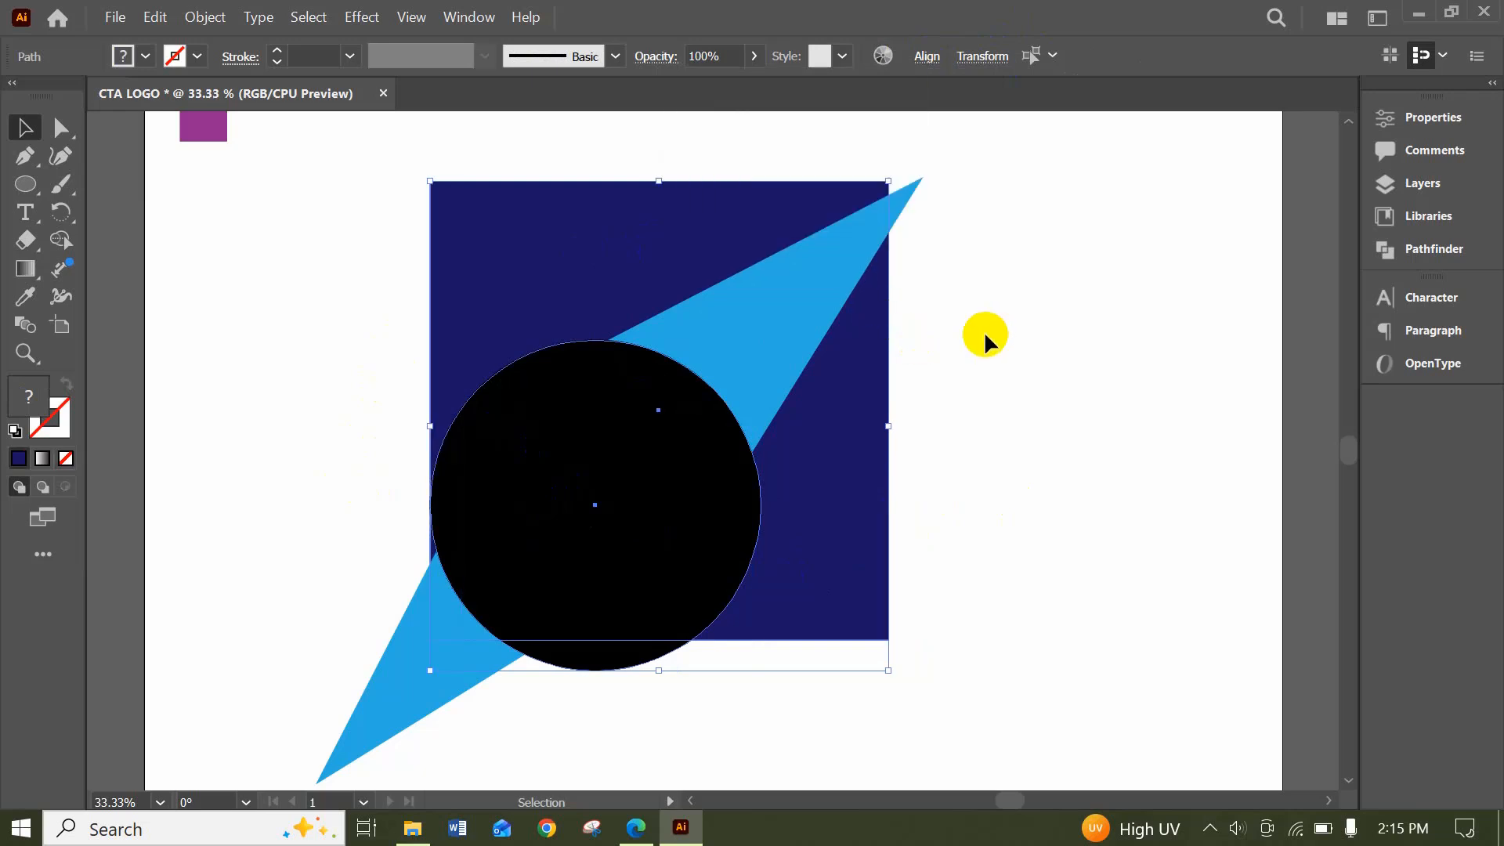
key("ctrl+z")
Move the enlarged circle up and inward so its left edge meets the square's left edge
left_click(722, 447)
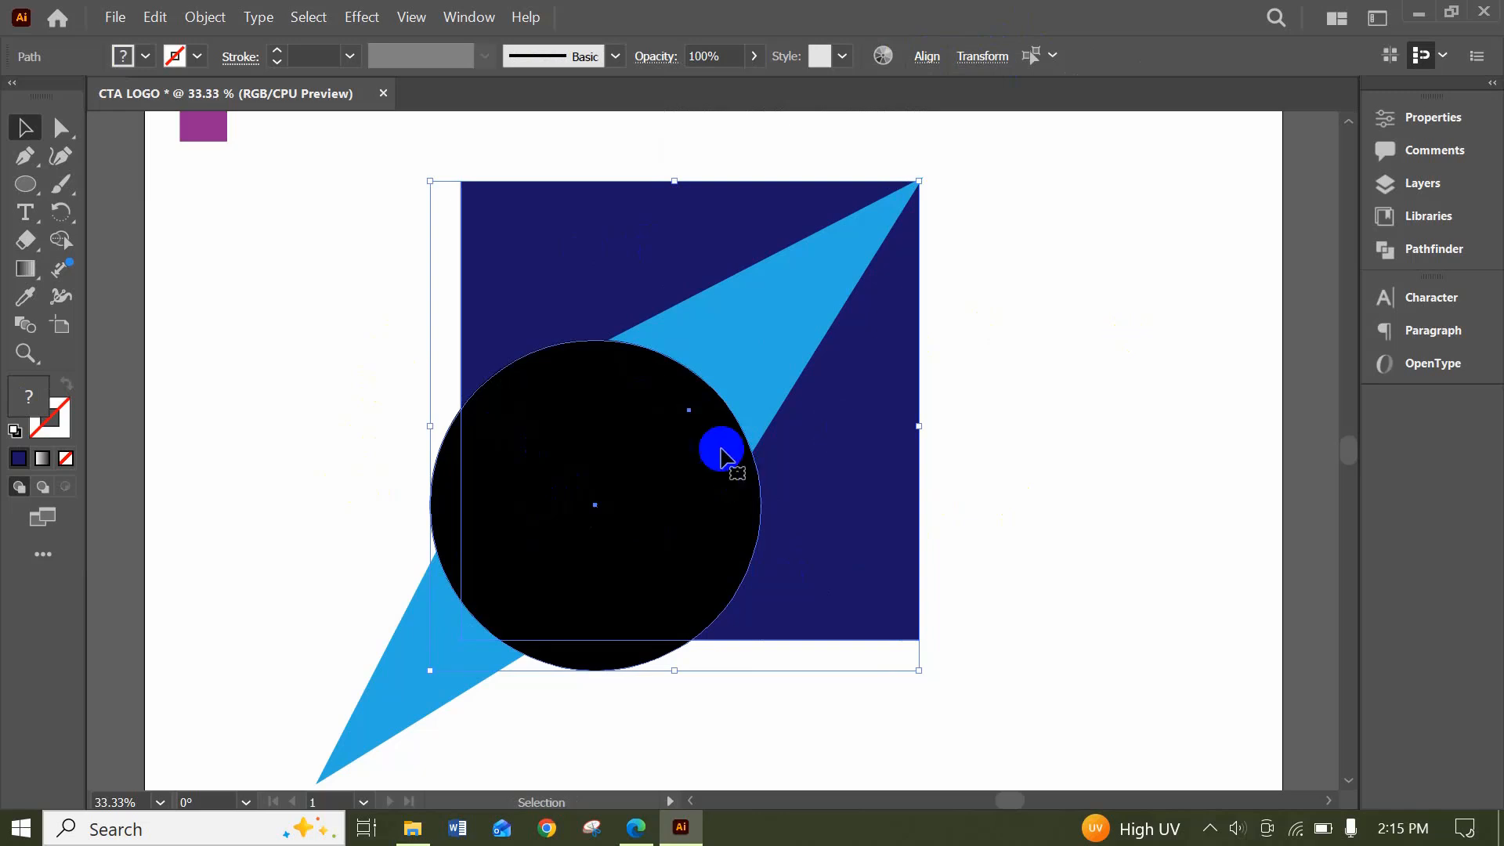
left_click_drag(554, 433, 548, 374)
key("ctrl+z")
left_click(1081, 436)
left_click(364, 427)
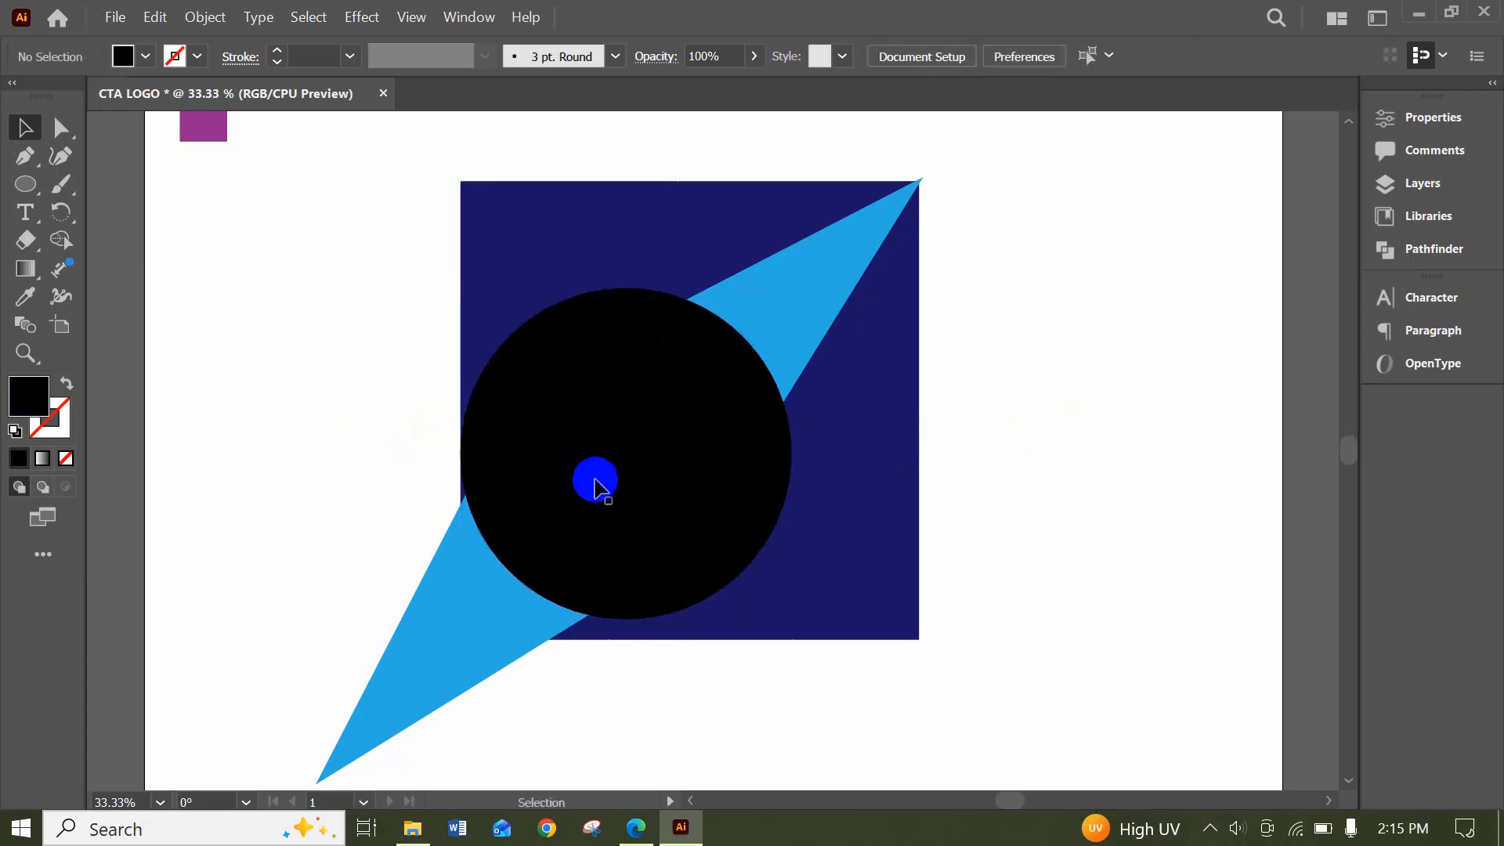
Nudge the circle down until its bottom edge meets the square's bottom edge and deselect it
left_click(574, 546)
key("Down")
key("Down")
key("Down")
key("Down")
key("Down")
key("Down")
key("Down")
key("Down")
key("Down")
key("Down")
key("Down")
key("Down")
key("Down")
key("Down")
key("Down")
key("Down")
key("Down")
key("Down")
key("Down")
key("Down")
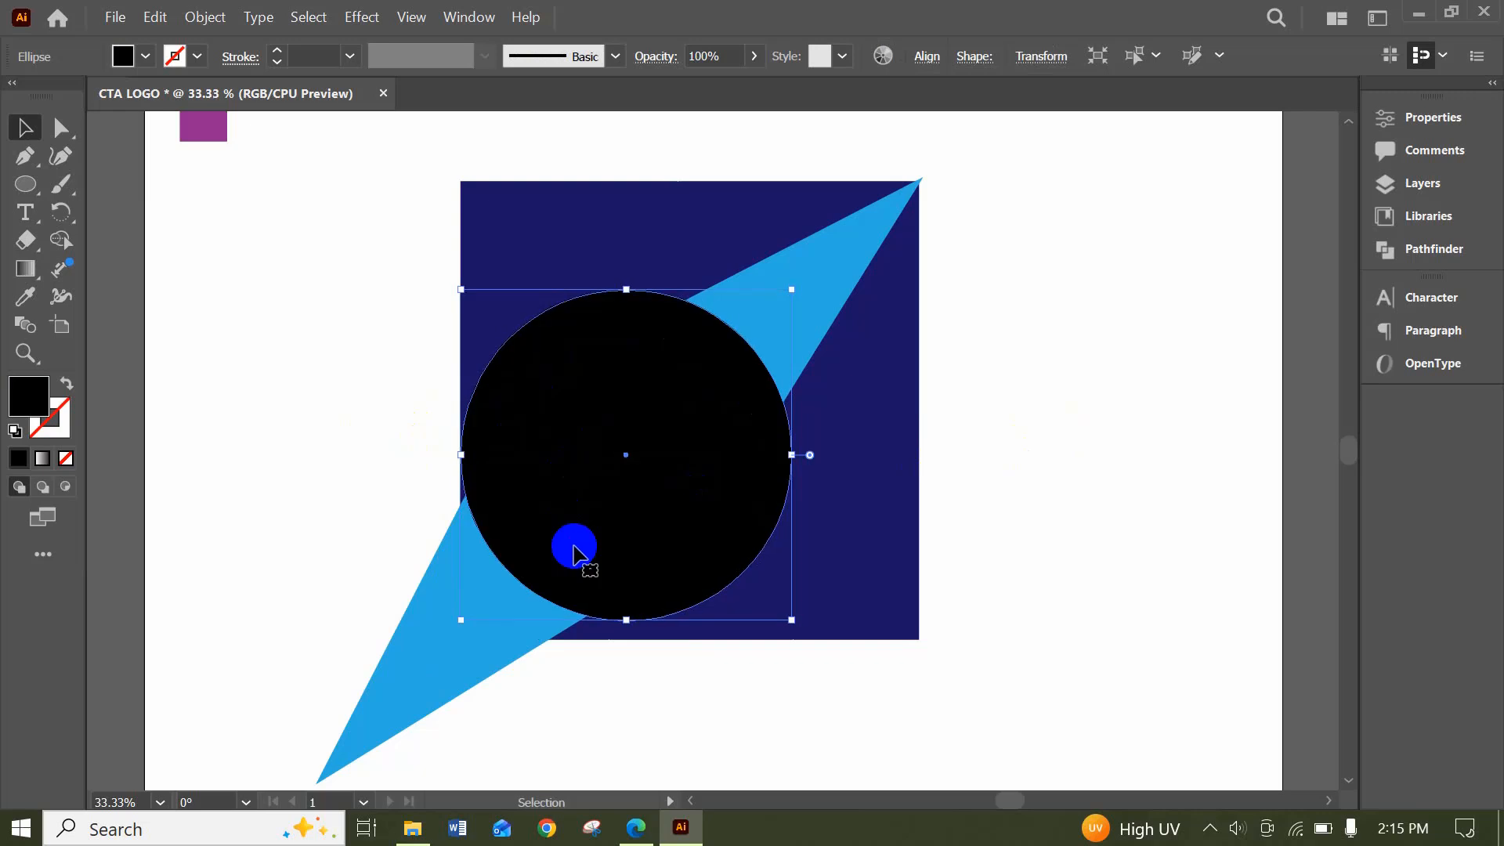
key("Down")
key("Down")
key("Down")
key("Down")
key("Down")
key("Down")
key("Down")
key("Down")
key("Down")
key("Down")
key("Down")
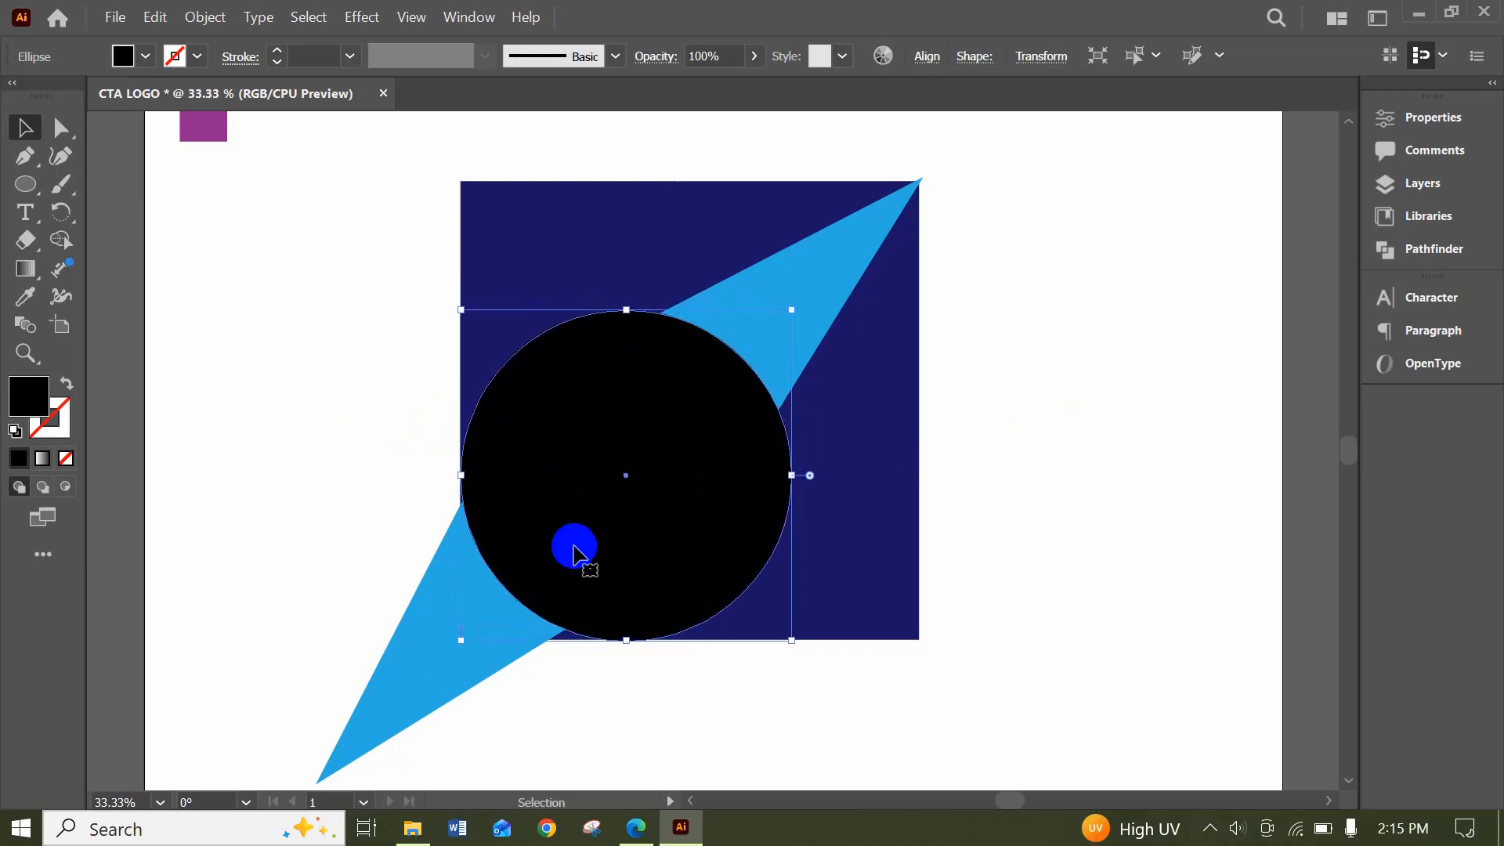
left_click(689, 745)
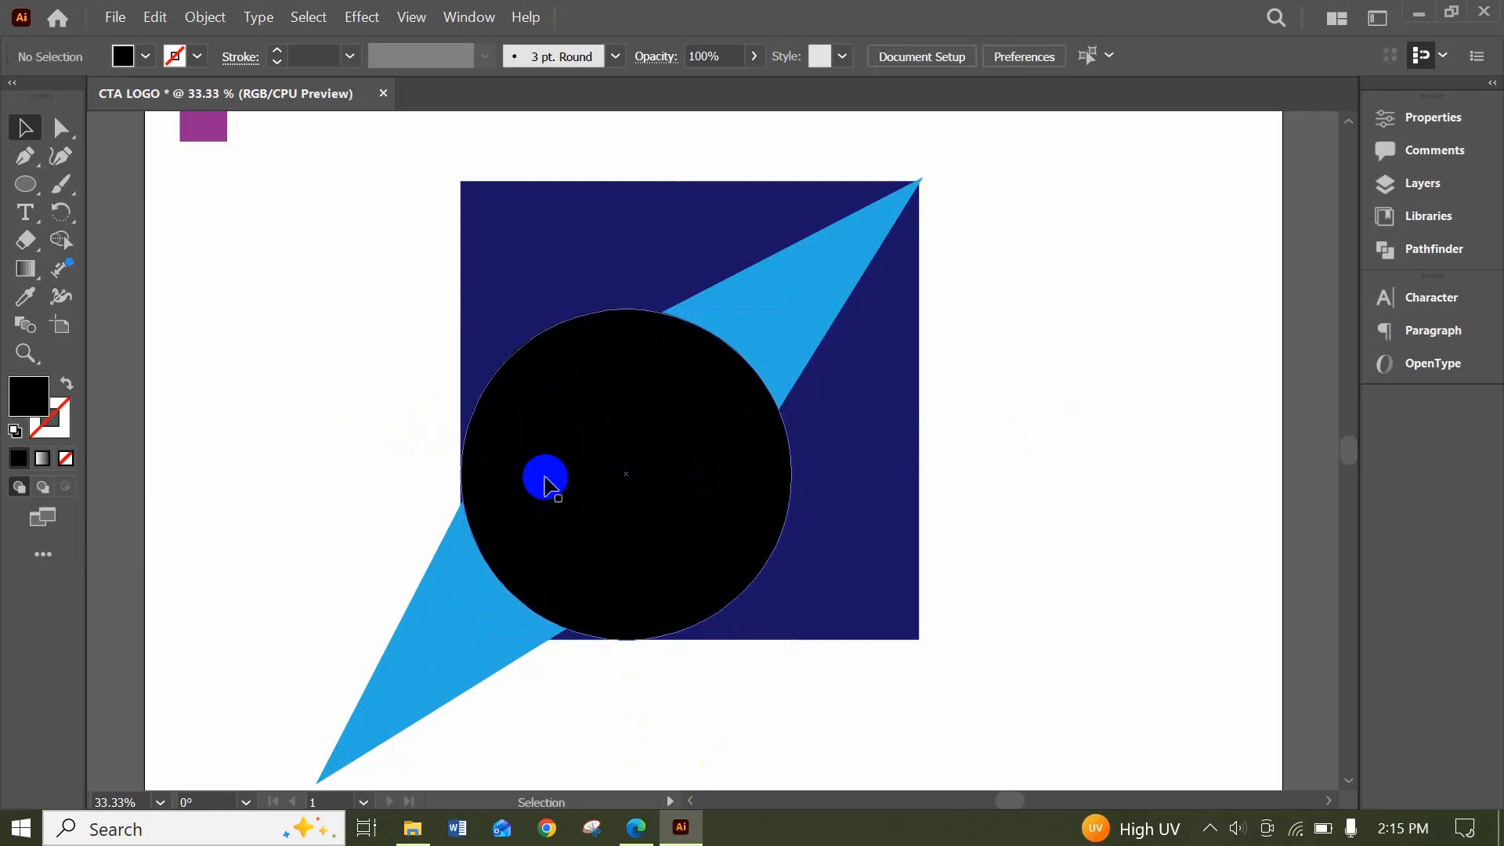
Fine-tune the circle's horizontal position against the square's left edge and deselect it
left_click(527, 454)
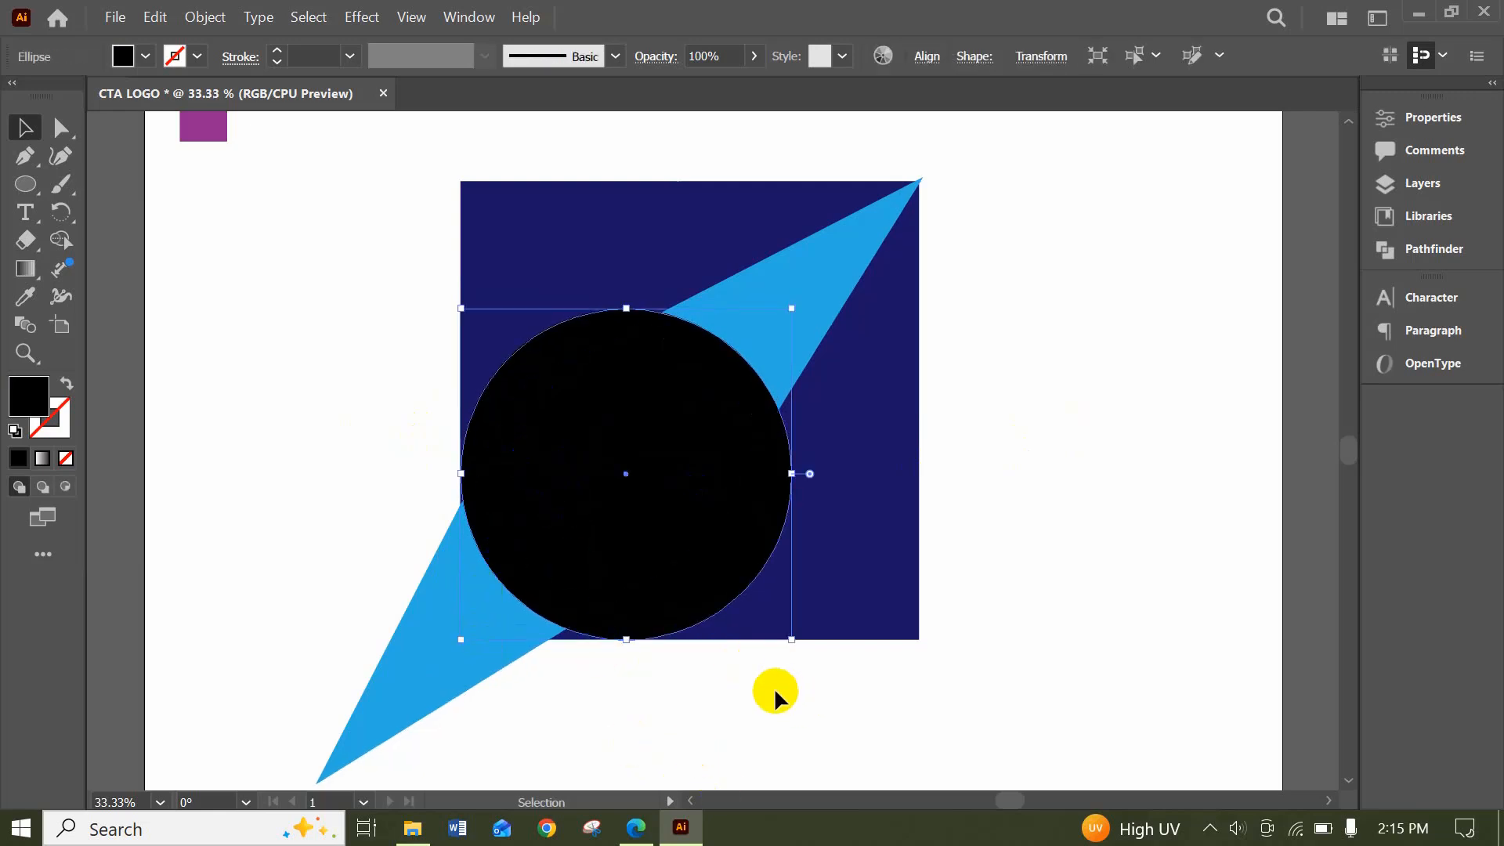
key("Left")
key("Left")
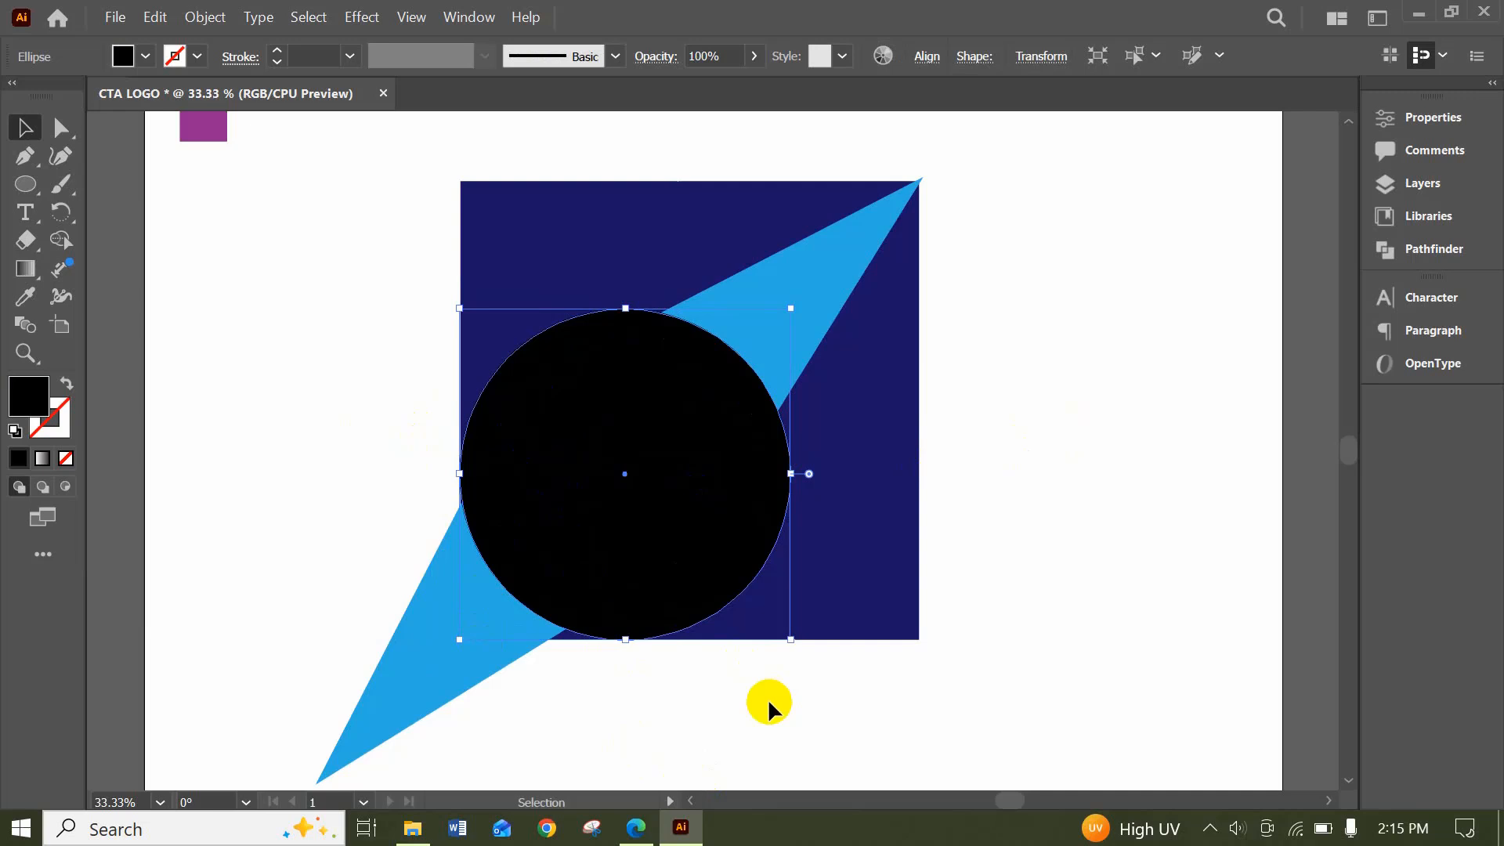
key("Right")
key("Right")
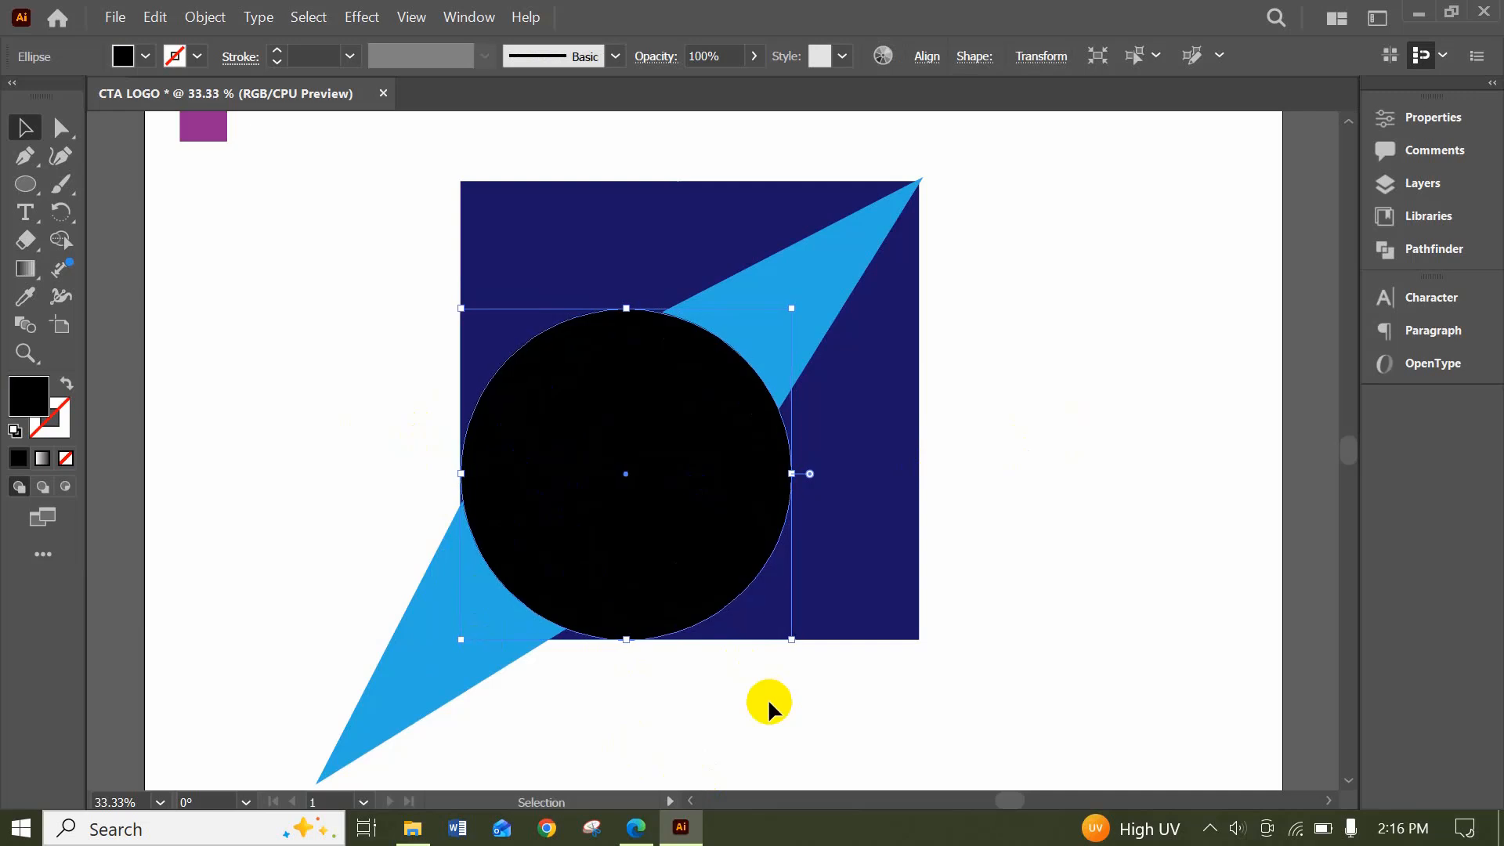
left_click(1042, 478)
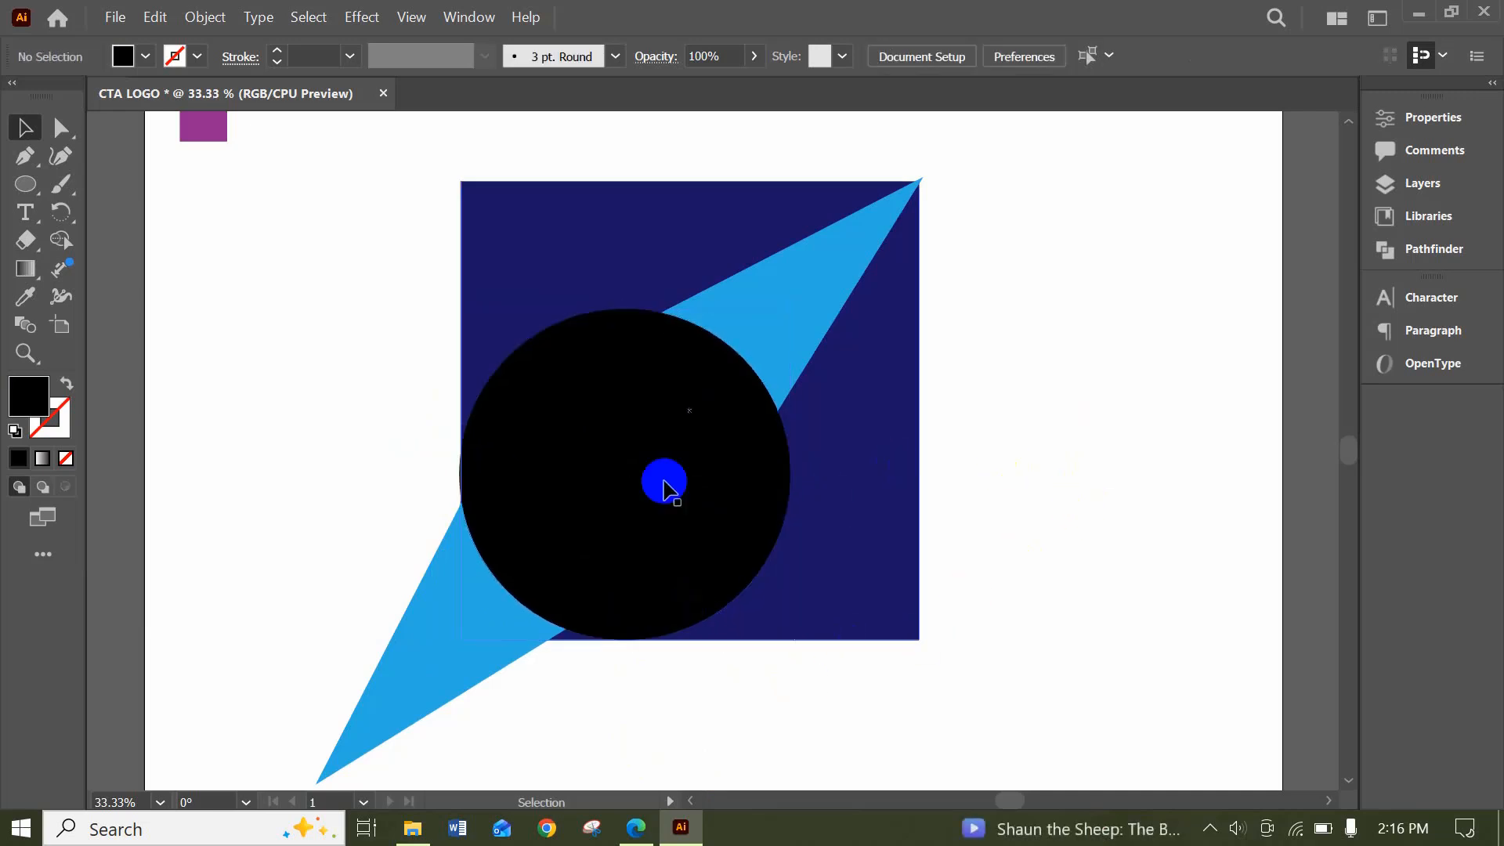
Shrink the black circle slightly from its centre so it sits inside the square's edges
left_click(564, 426)
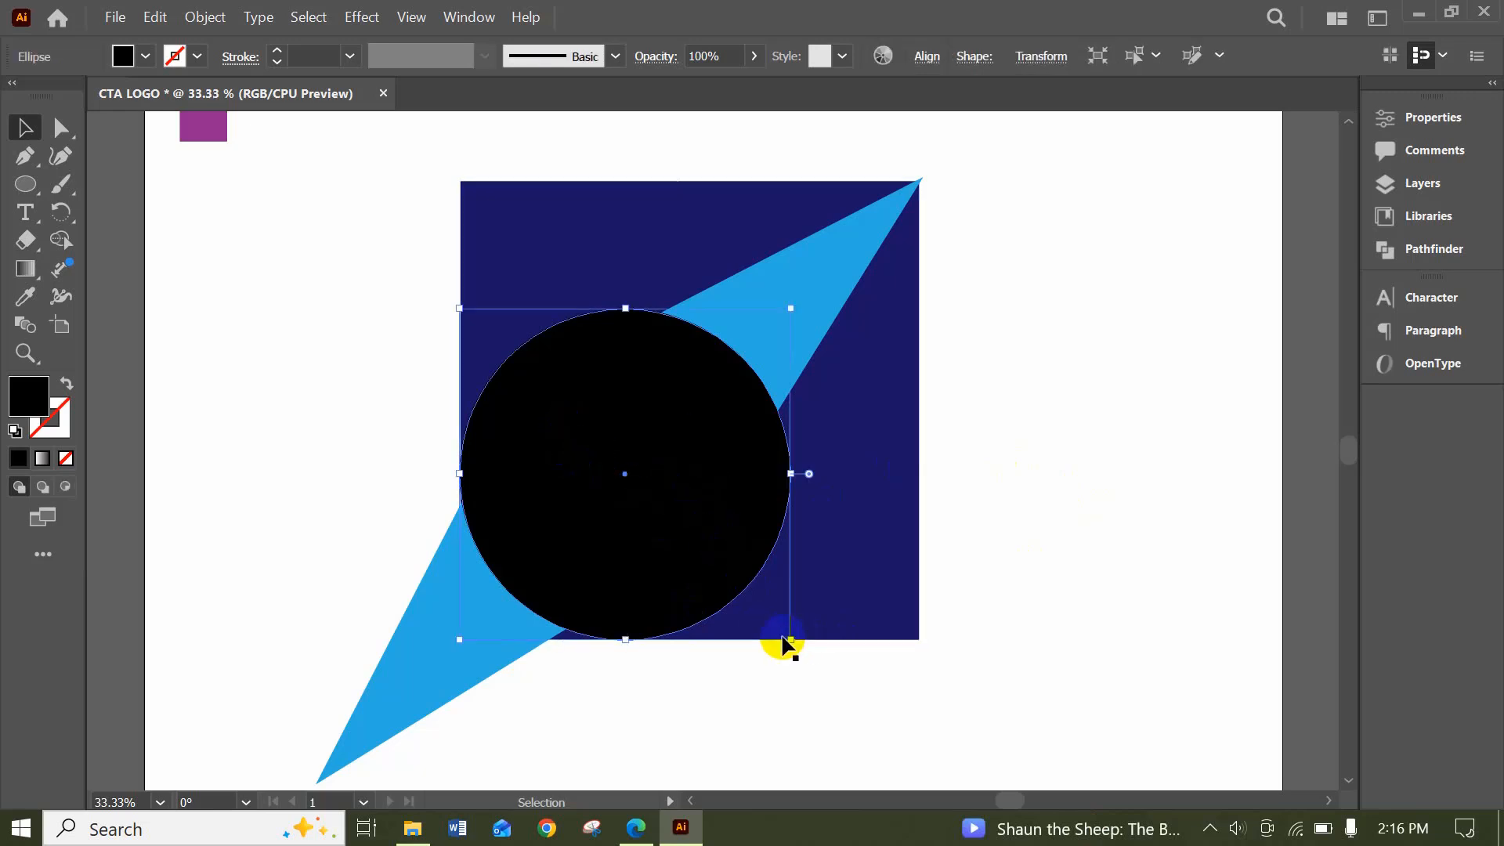
left_click_drag(791, 642, 767, 636)
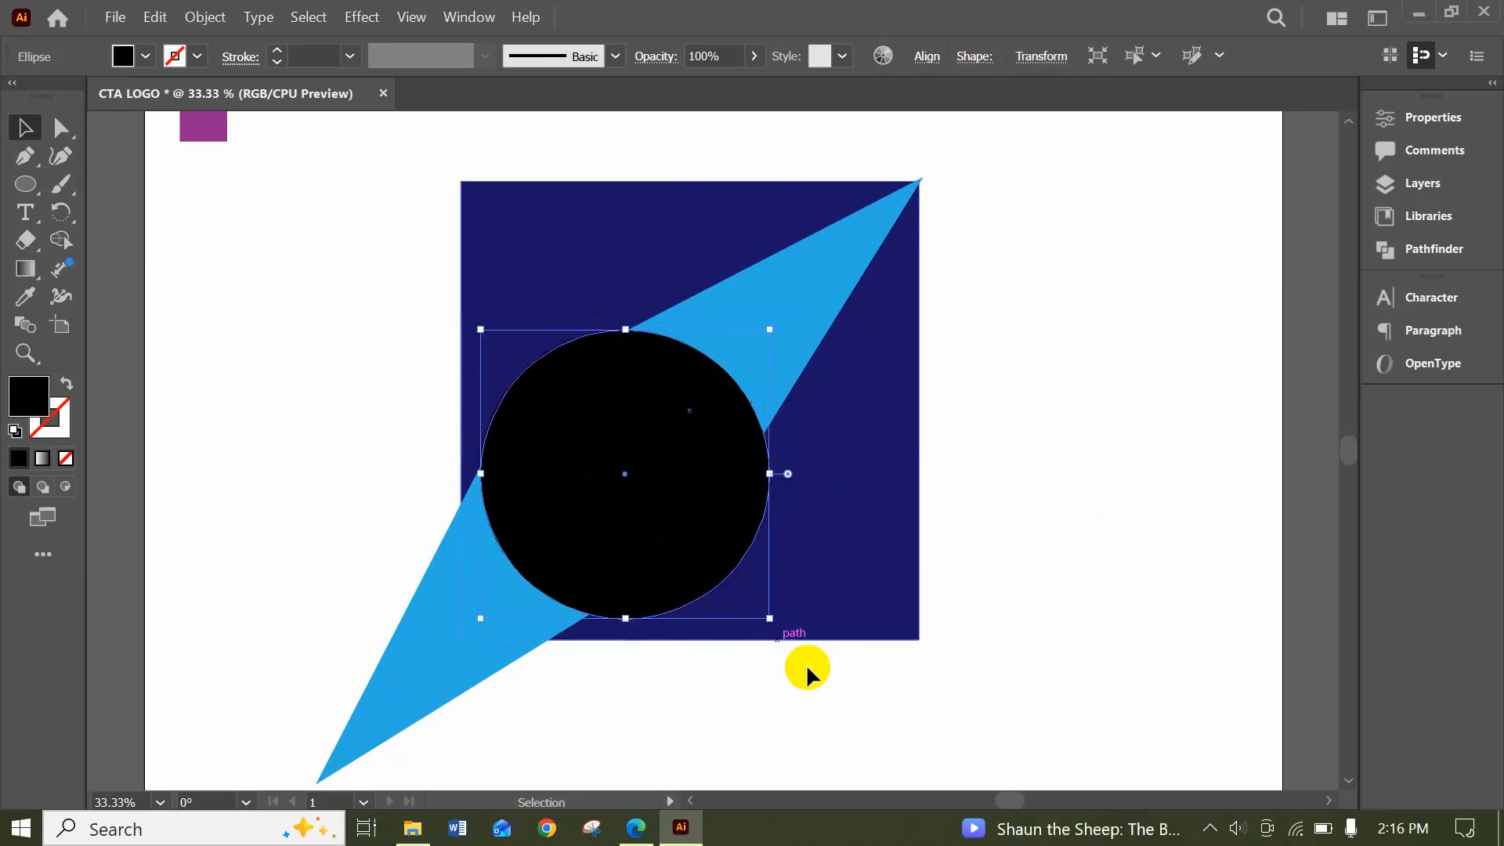
left_click(1053, 582)
Nudge the reduced circle down until it touches the square's bottom edge
left_click(655, 552)
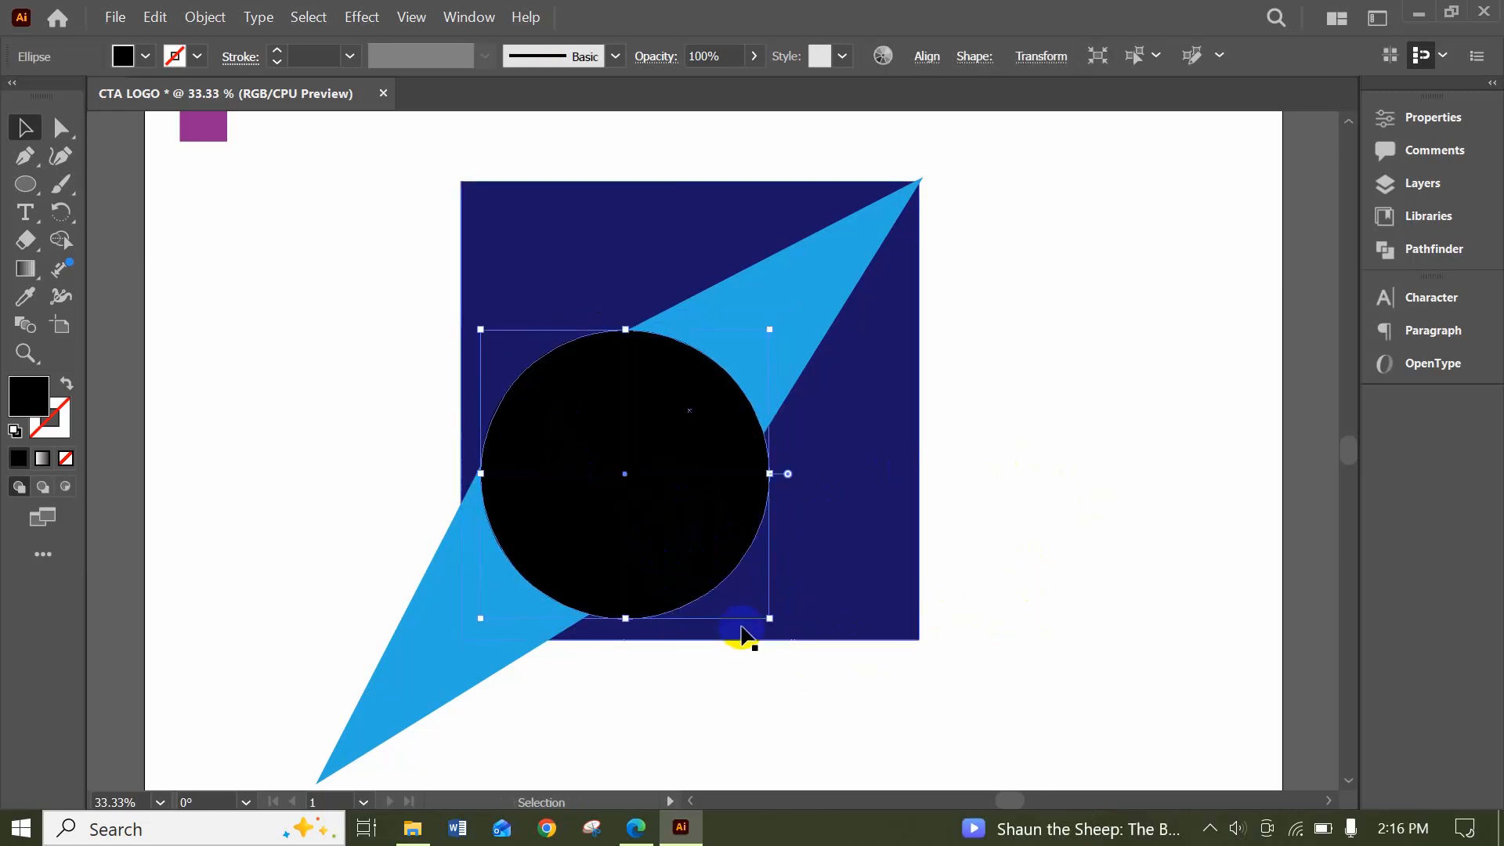
key("shift+Down")
key("shift+Down")
key("shift+Down")
key("shift+Down")
key("shift+Down")
key("shift+Down")
key("shift+Down")
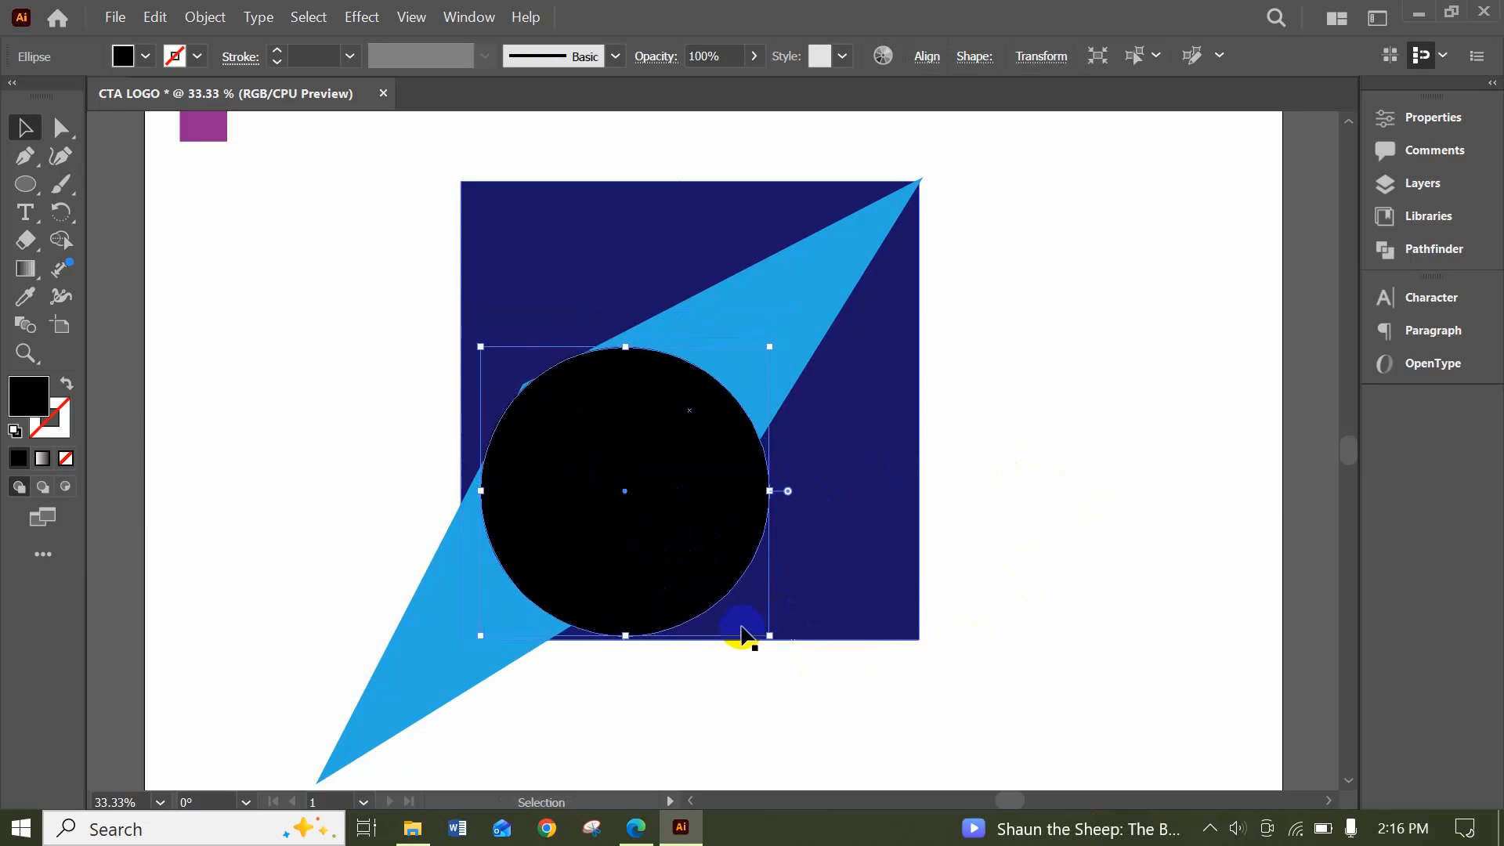
key("shift+Down")
key("shift+Down")
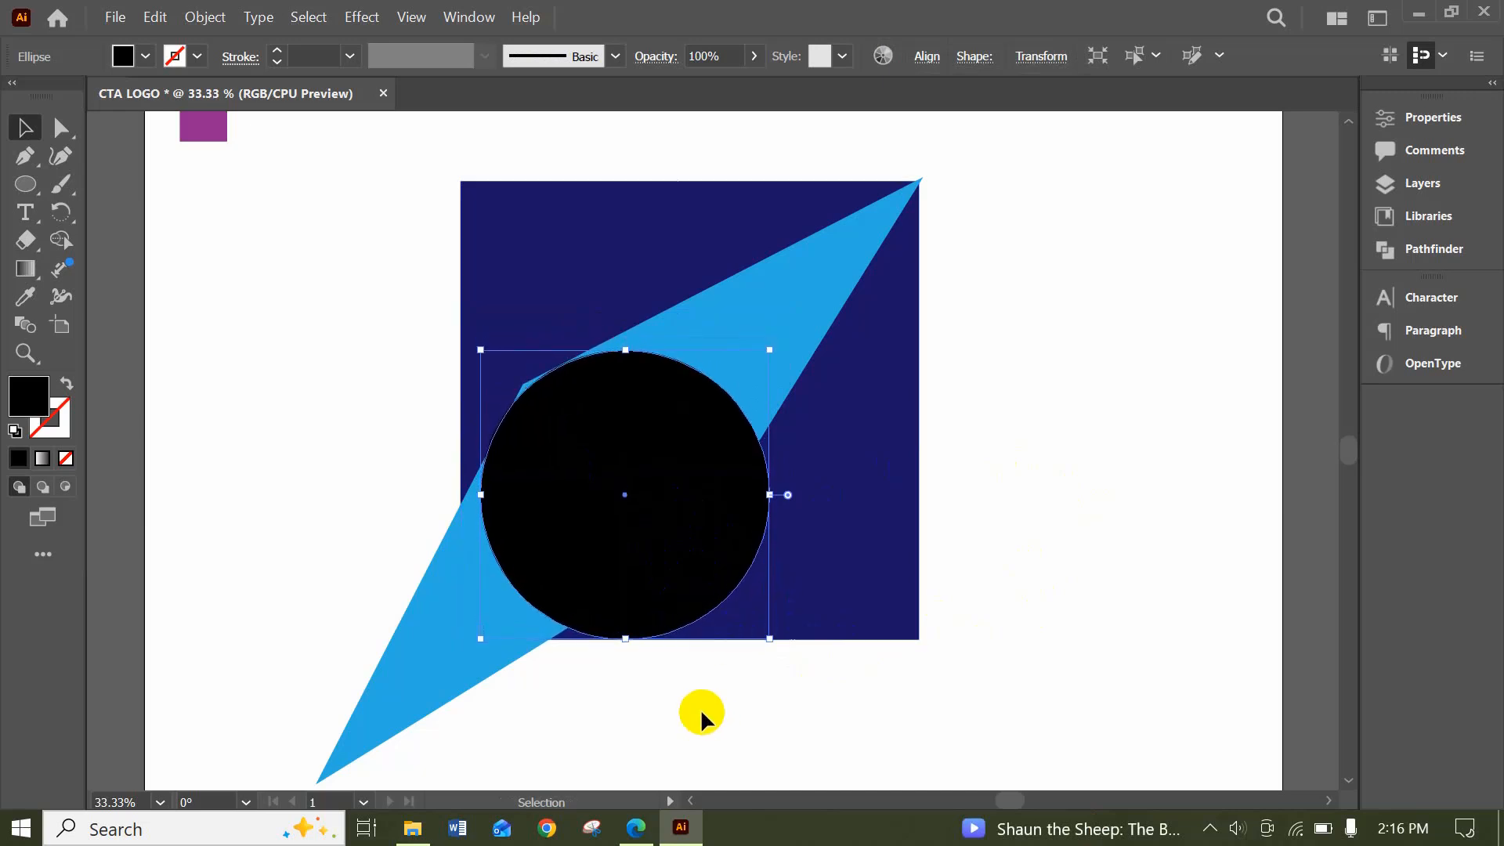
left_click(701, 717)
Nudge the circle left until it touches the square's left edge and deselect it
left_click(602, 553)
key("shift+Left")
key("shift+Left")
key("shift+Left")
key("shift+Left")
key("shift+Left")
key("shift+Left")
key("shift+Left")
key("shift+Left")
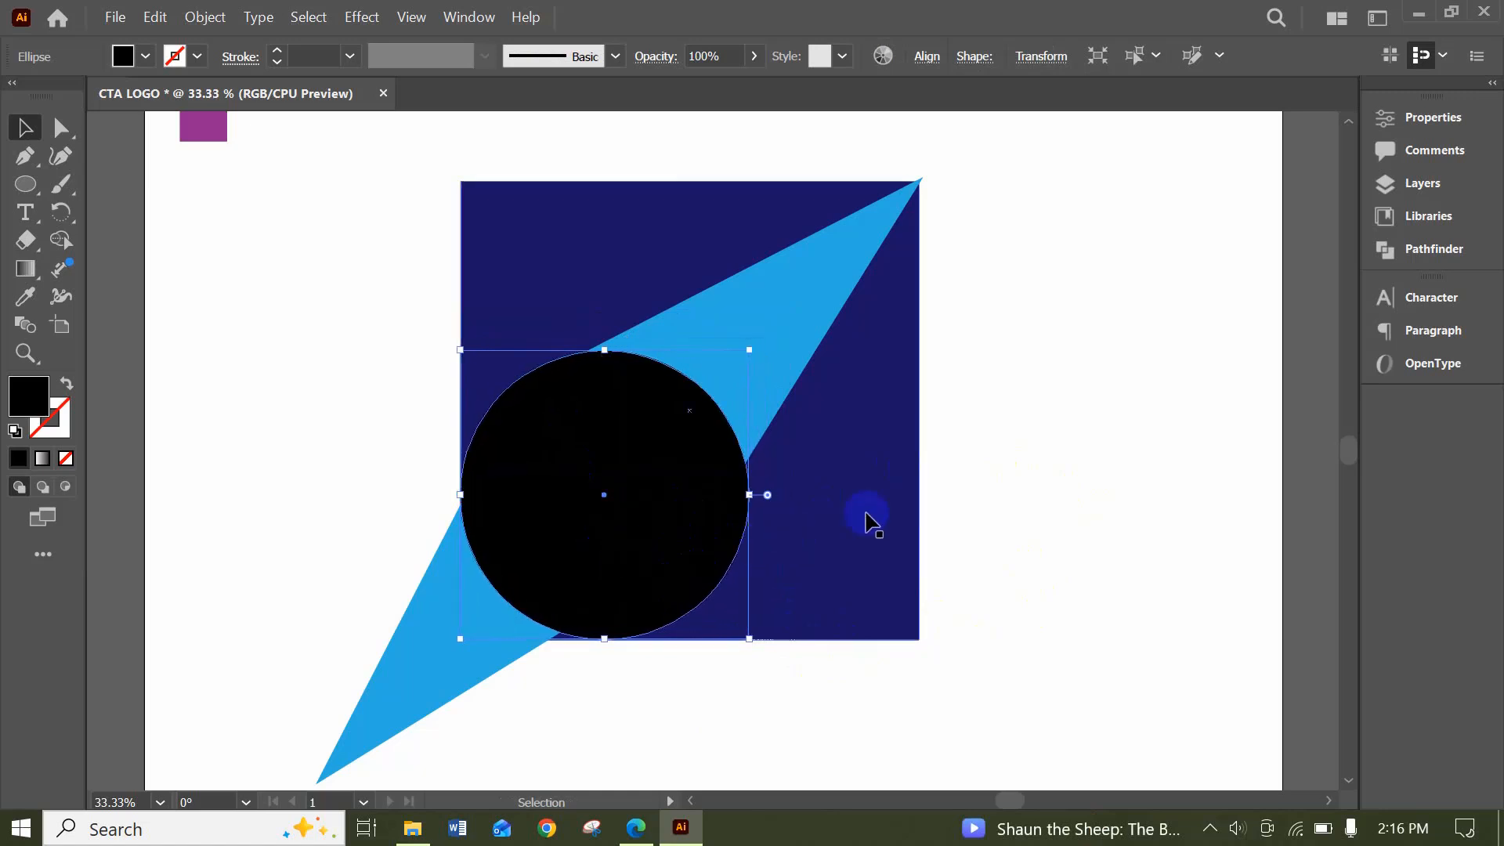
left_click(1084, 523)
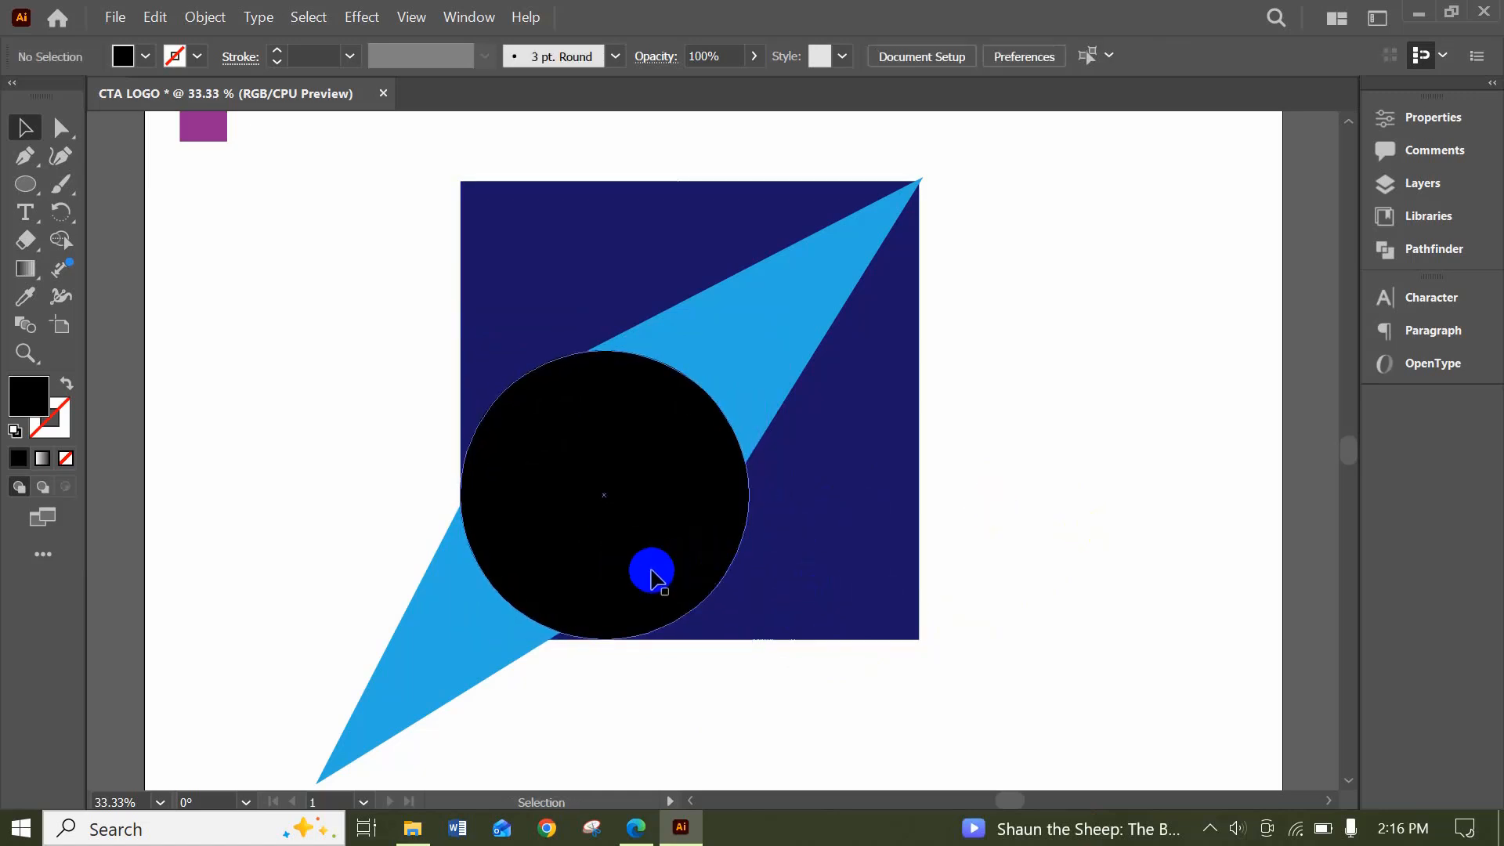
Offset the black circle's path outward by 30 px and deselect the result
left_click(650, 570)
left_click(632, 703)
left_click(627, 547)
left_click(192, 19)
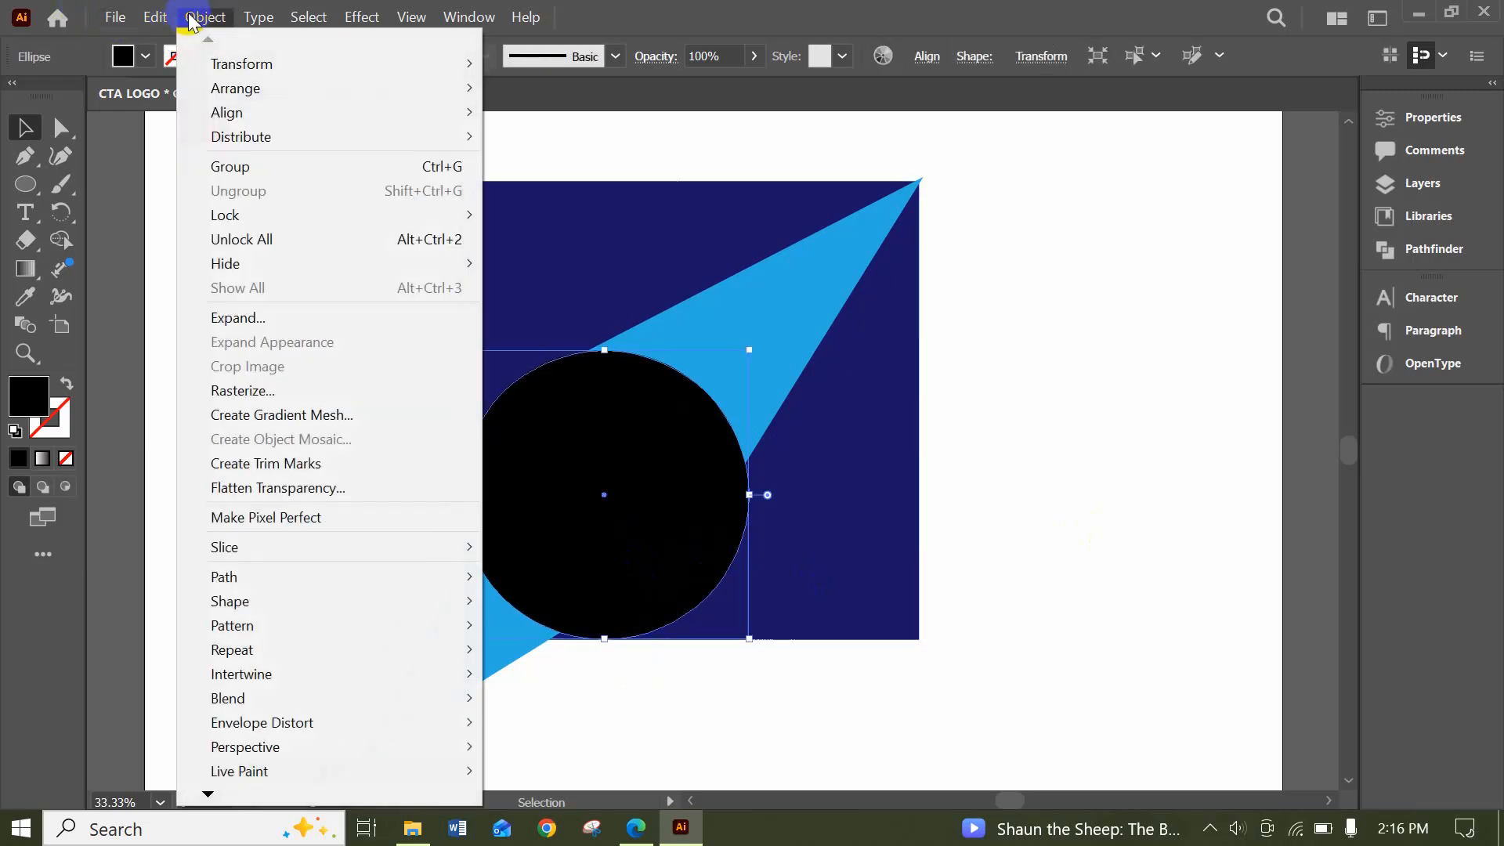
mouse_move(415, 576)
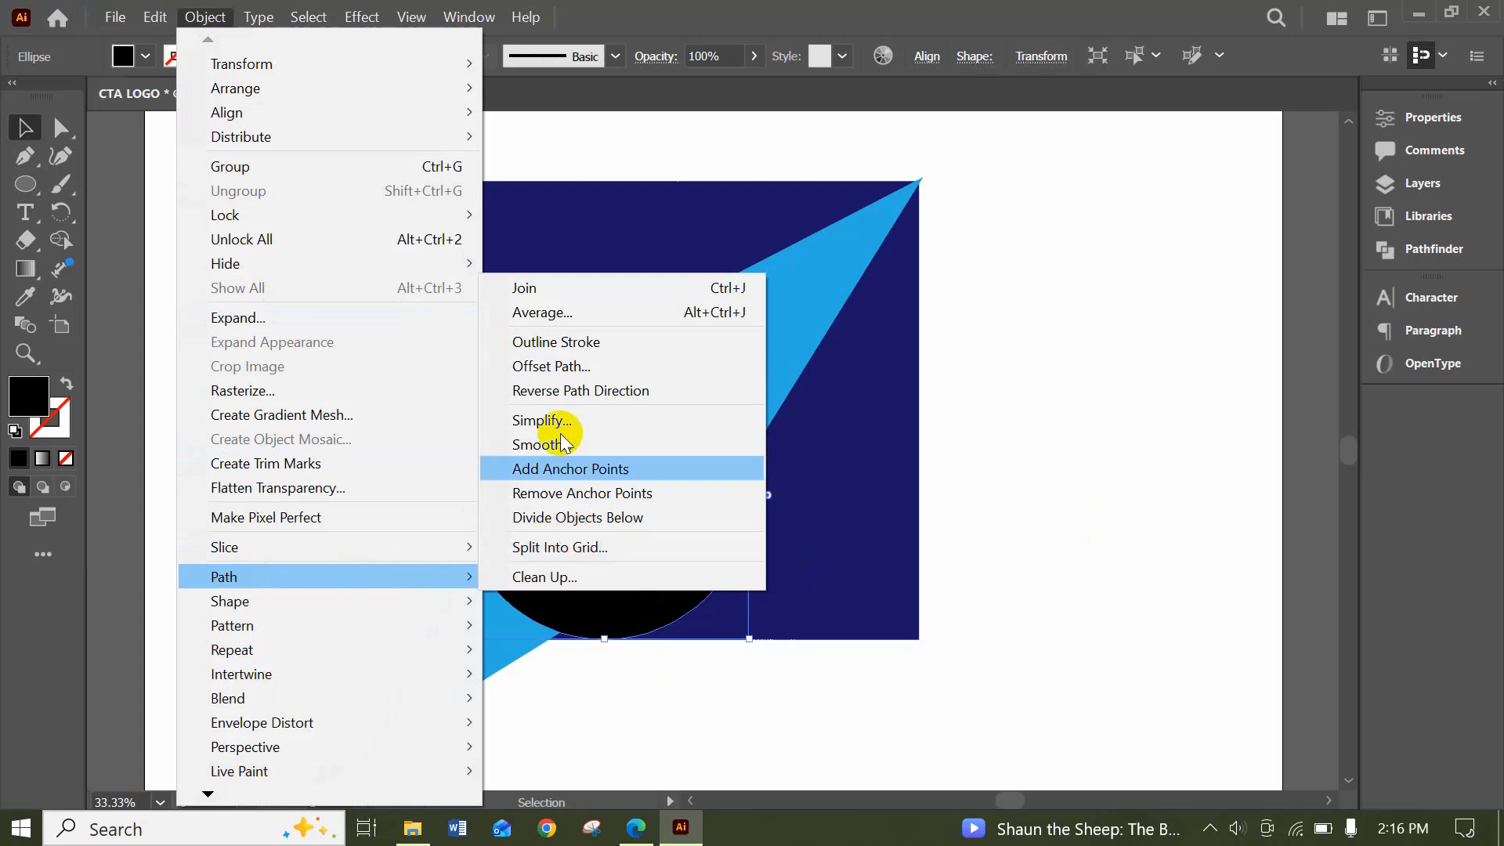
left_click(569, 368)
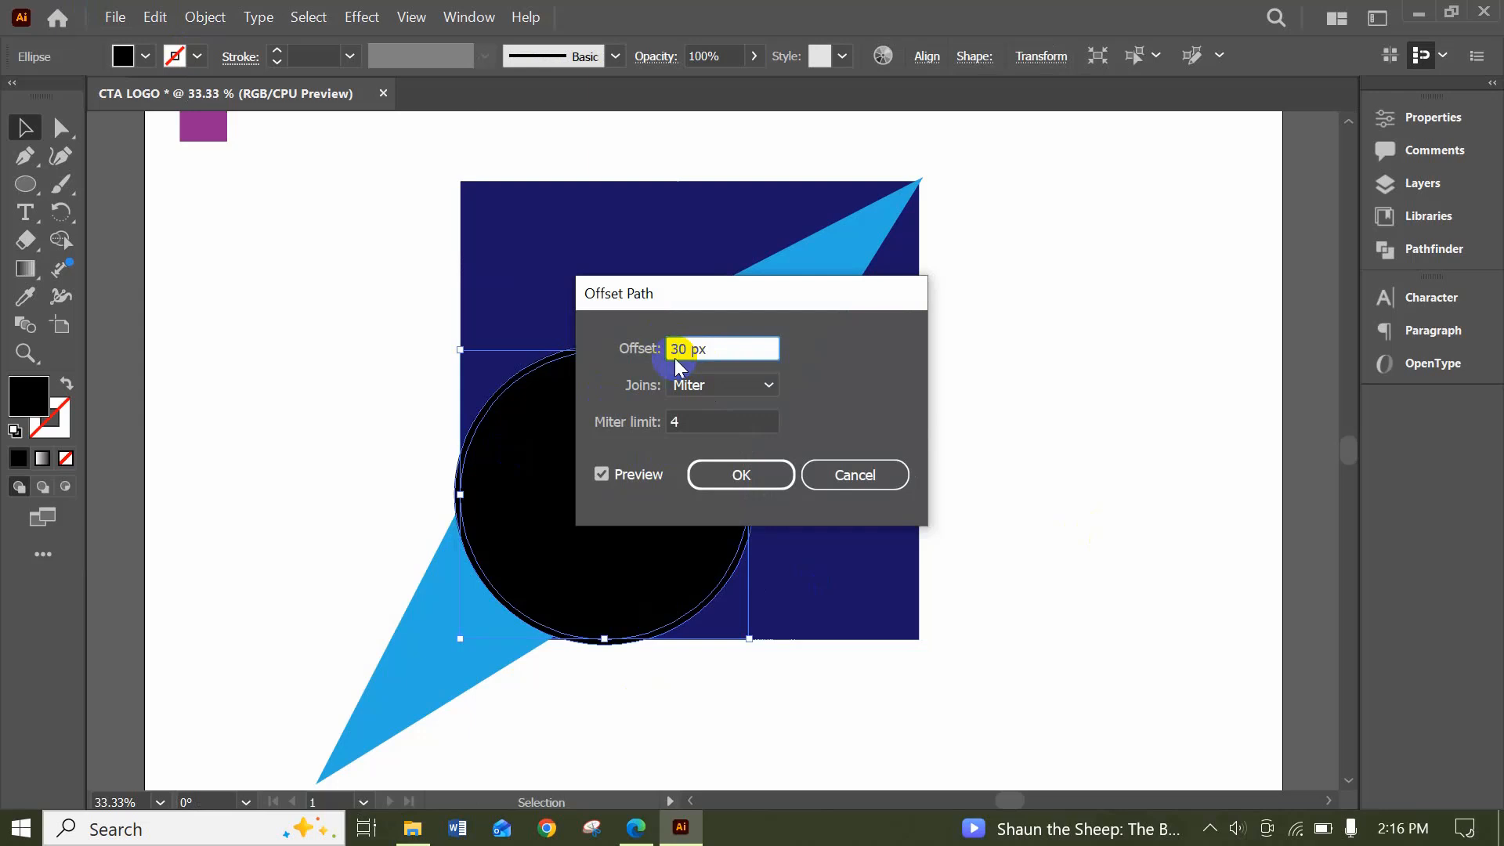
key("Return")
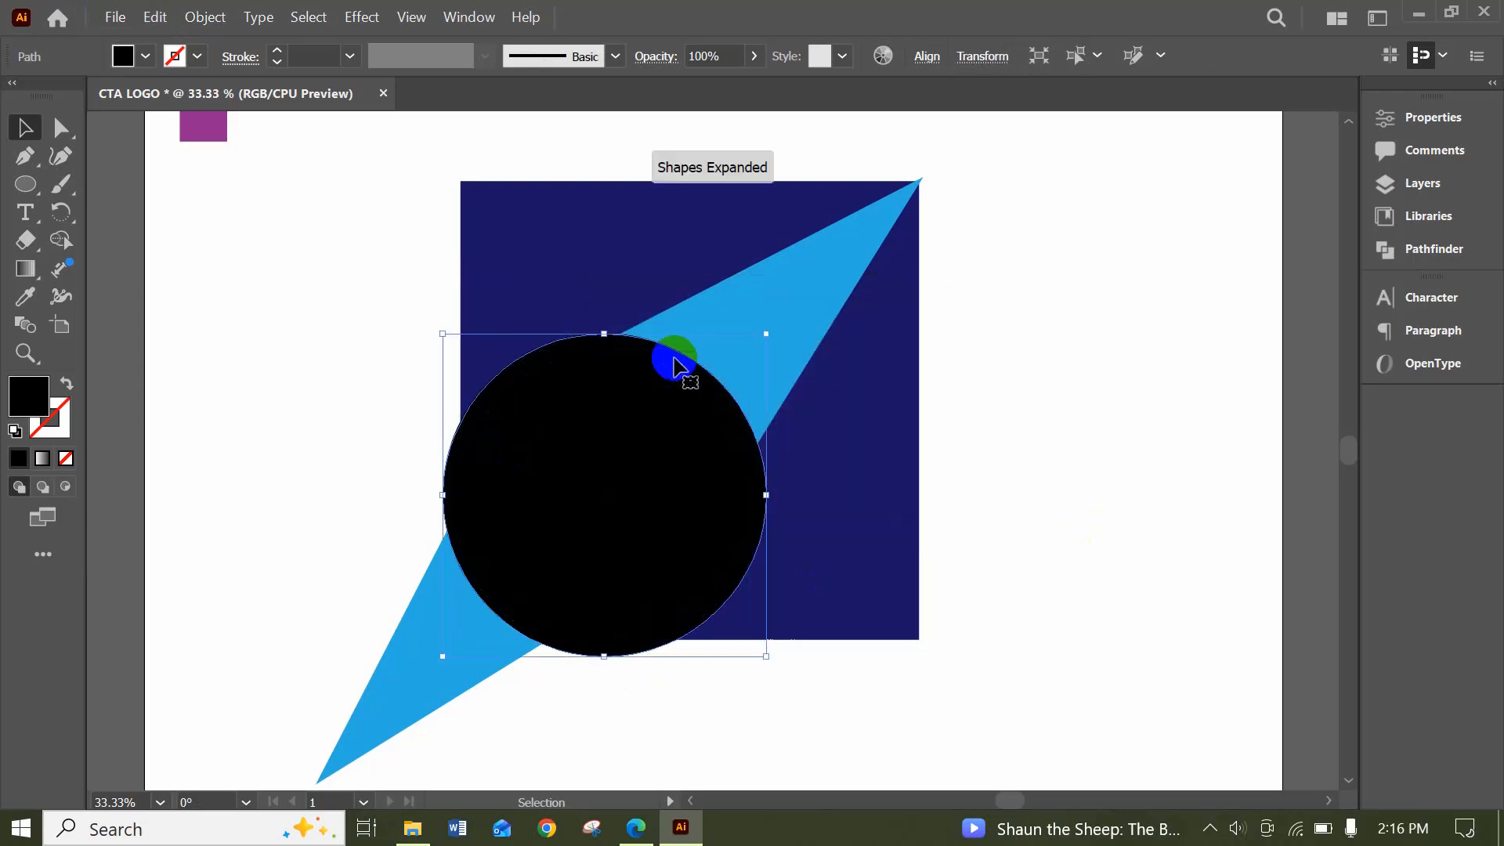
left_click(294, 362)
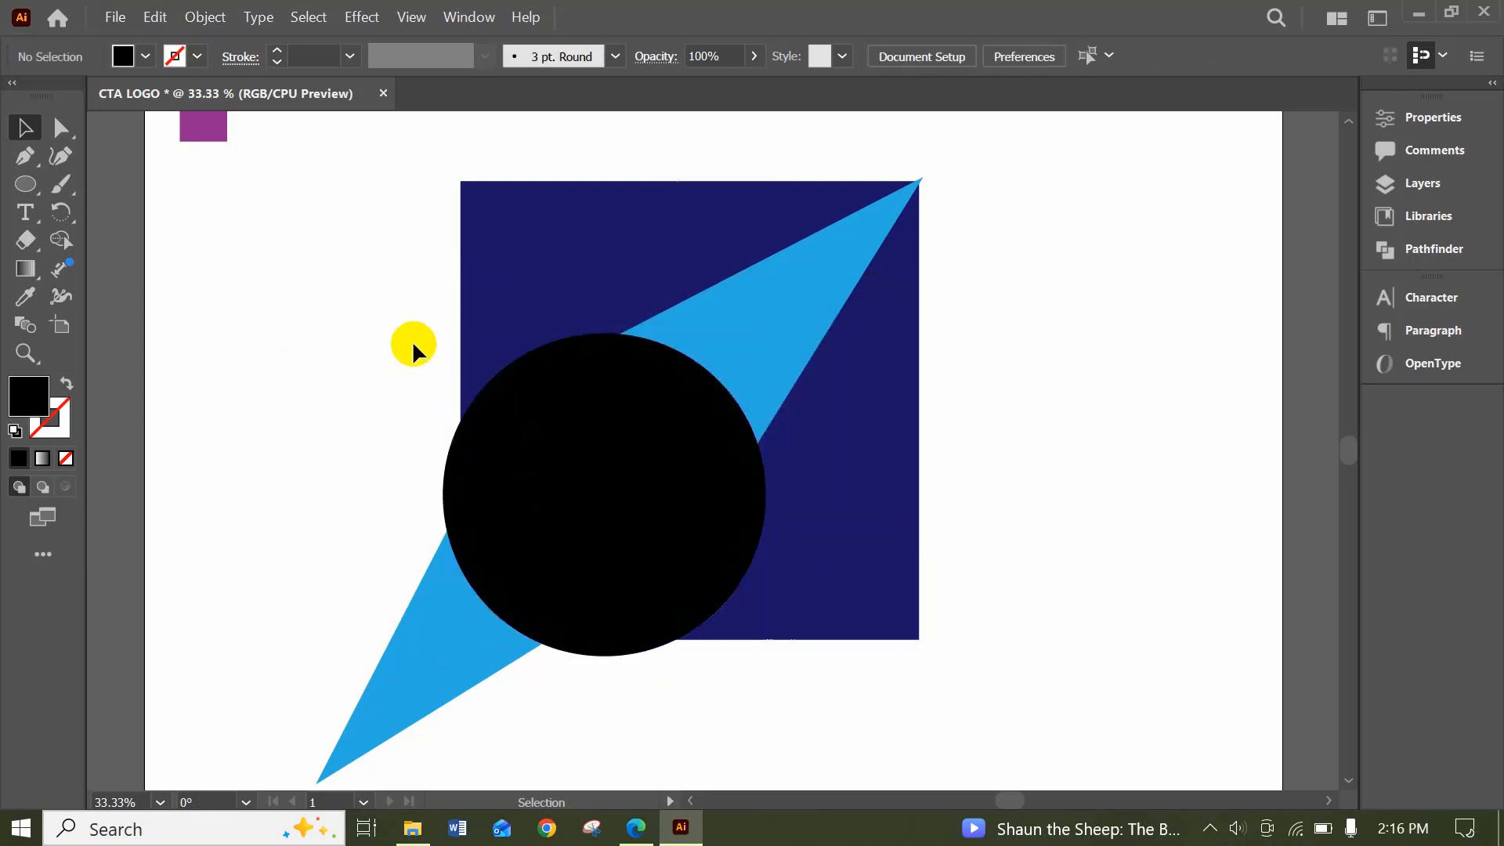
Select all the logo shapes and remove every segment of the offset ring around the black circle with the Shape Builder
left_click_drag(362, 296, 843, 693)
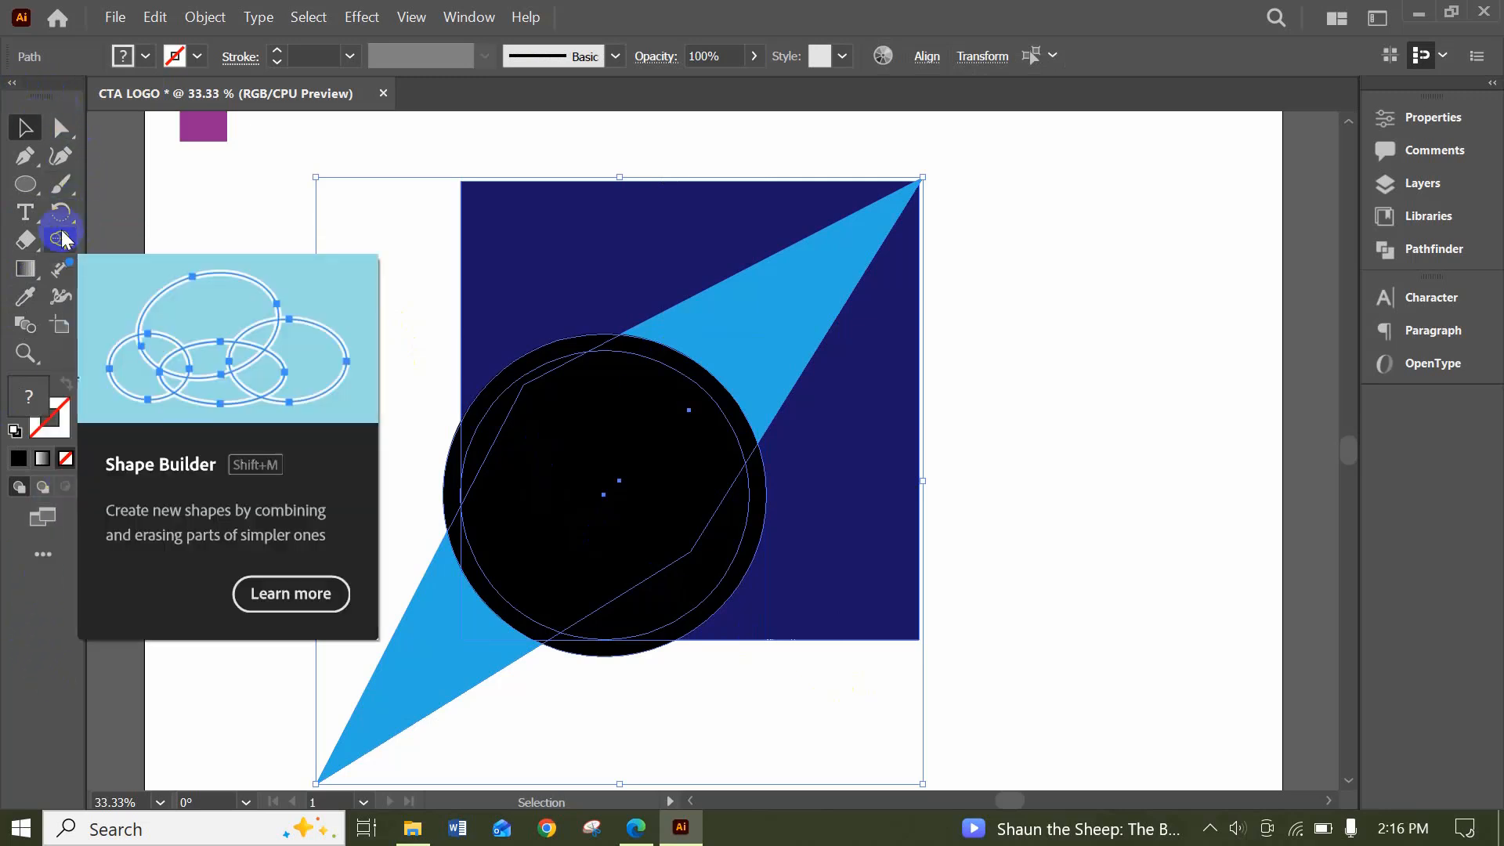
left_click(61, 239)
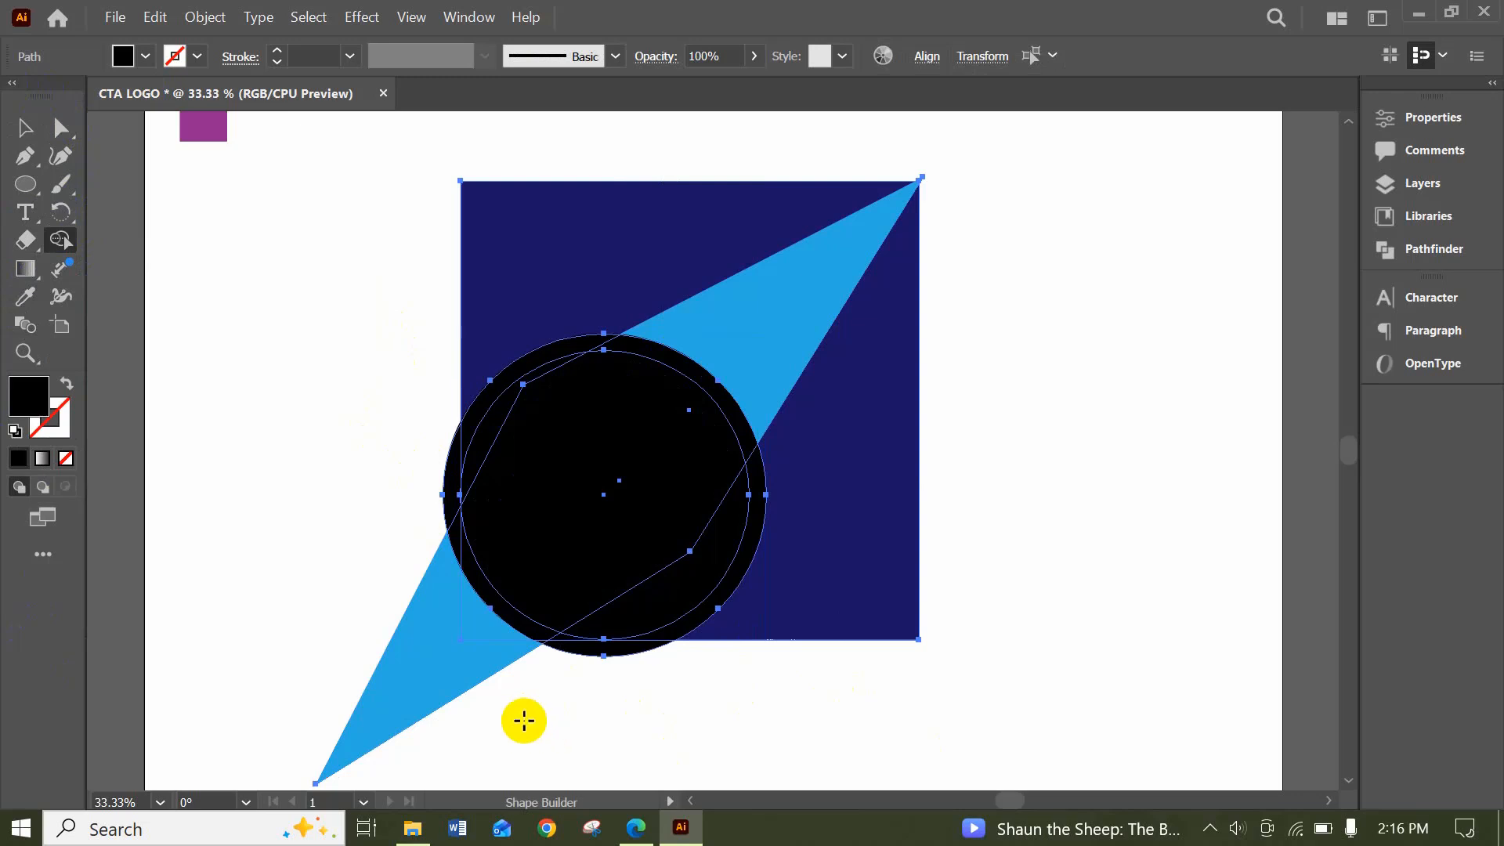
mouse_move(549, 688)
left_mouse_down()
mouse_move(607, 653)
mouse_move(626, 685)
mouse_move(628, 661)
mouse_move(674, 626)
left_mouse_up()
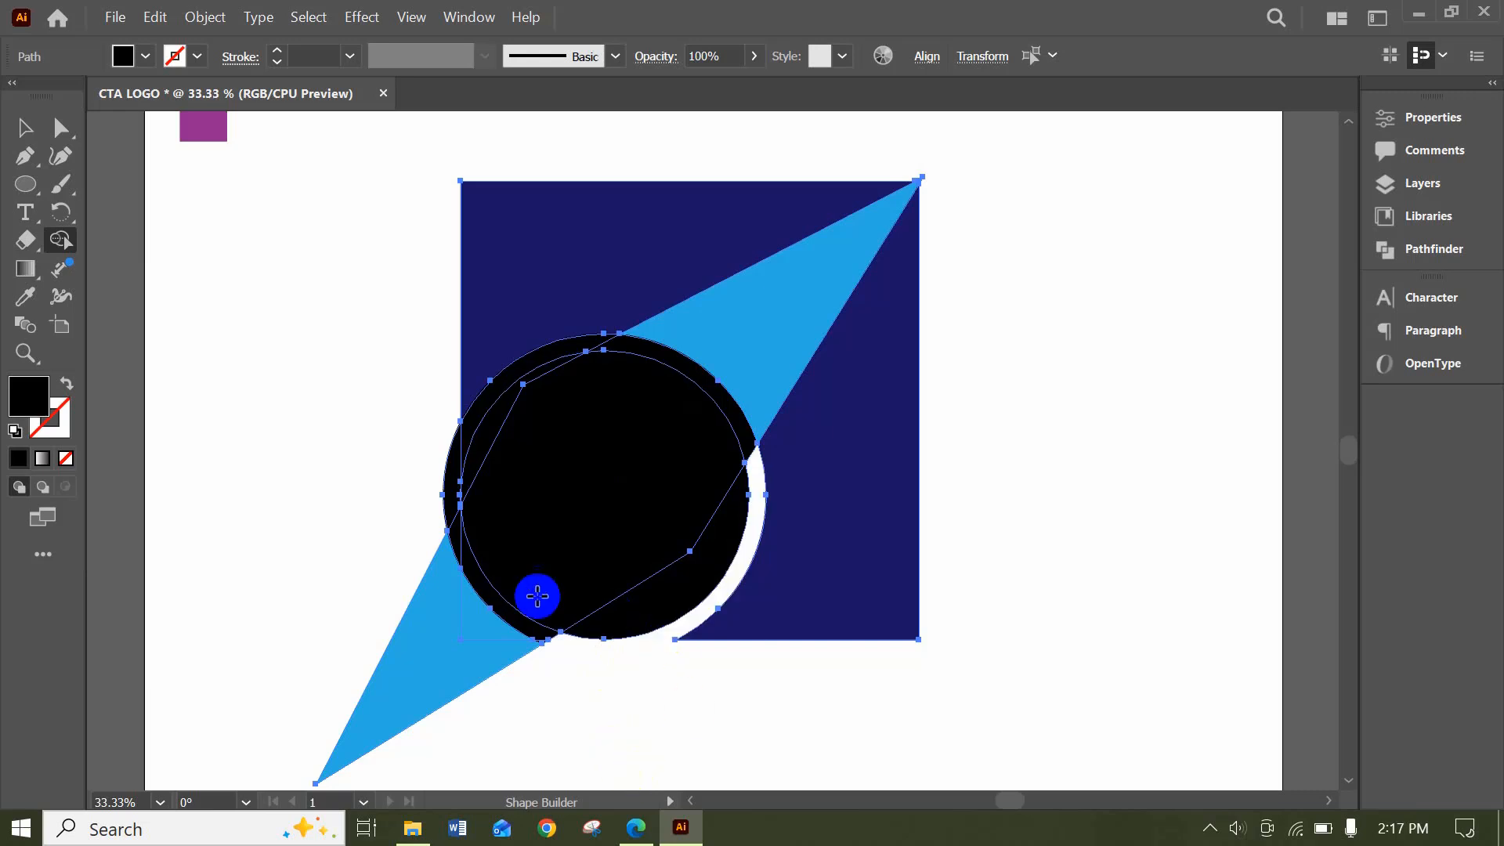
left_click_drag(412, 468, 450, 486)
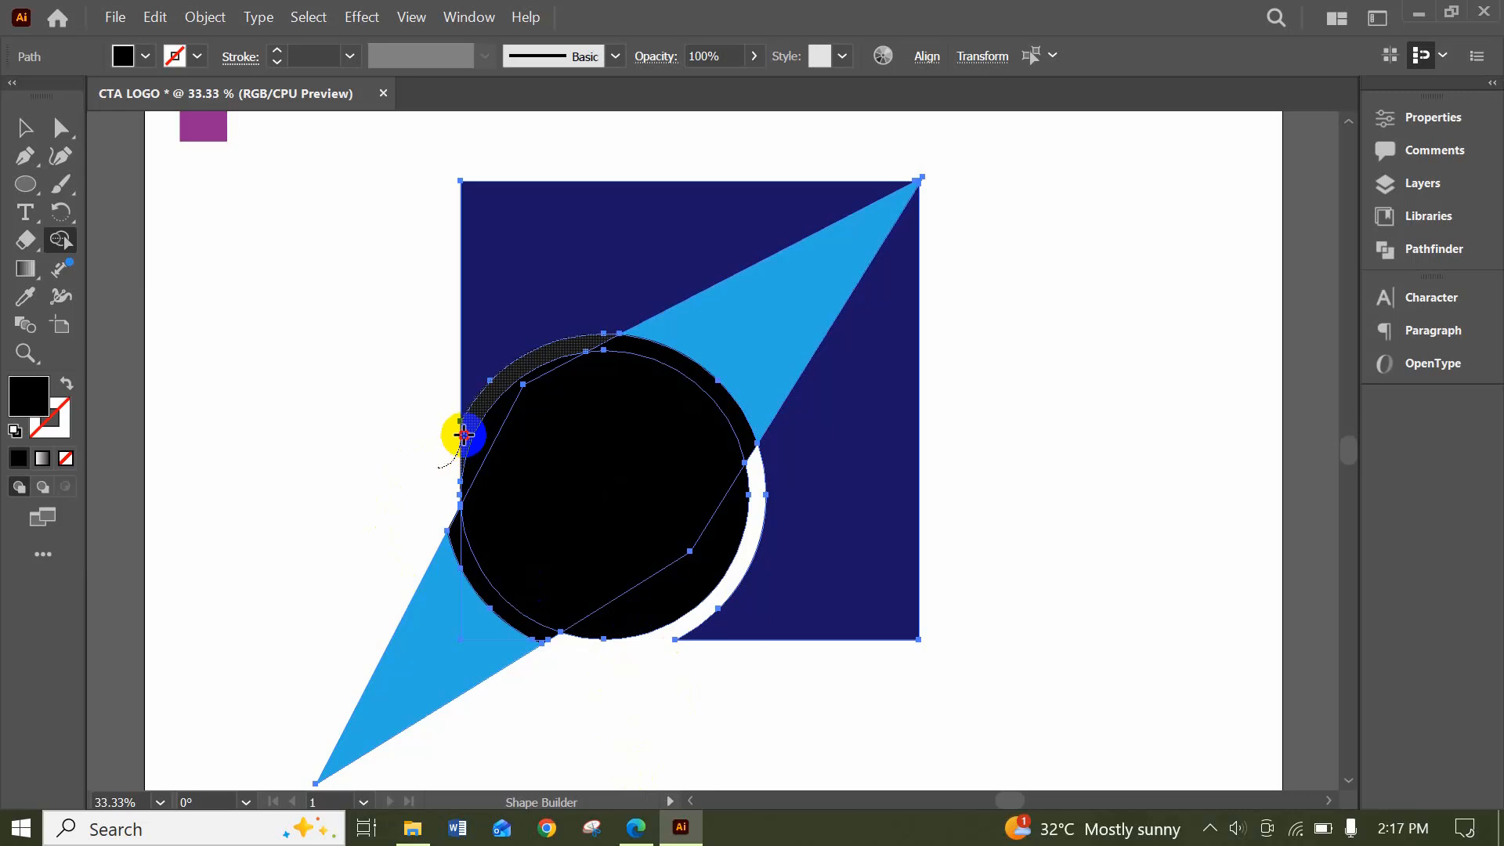
left_click(460, 446, "alt")
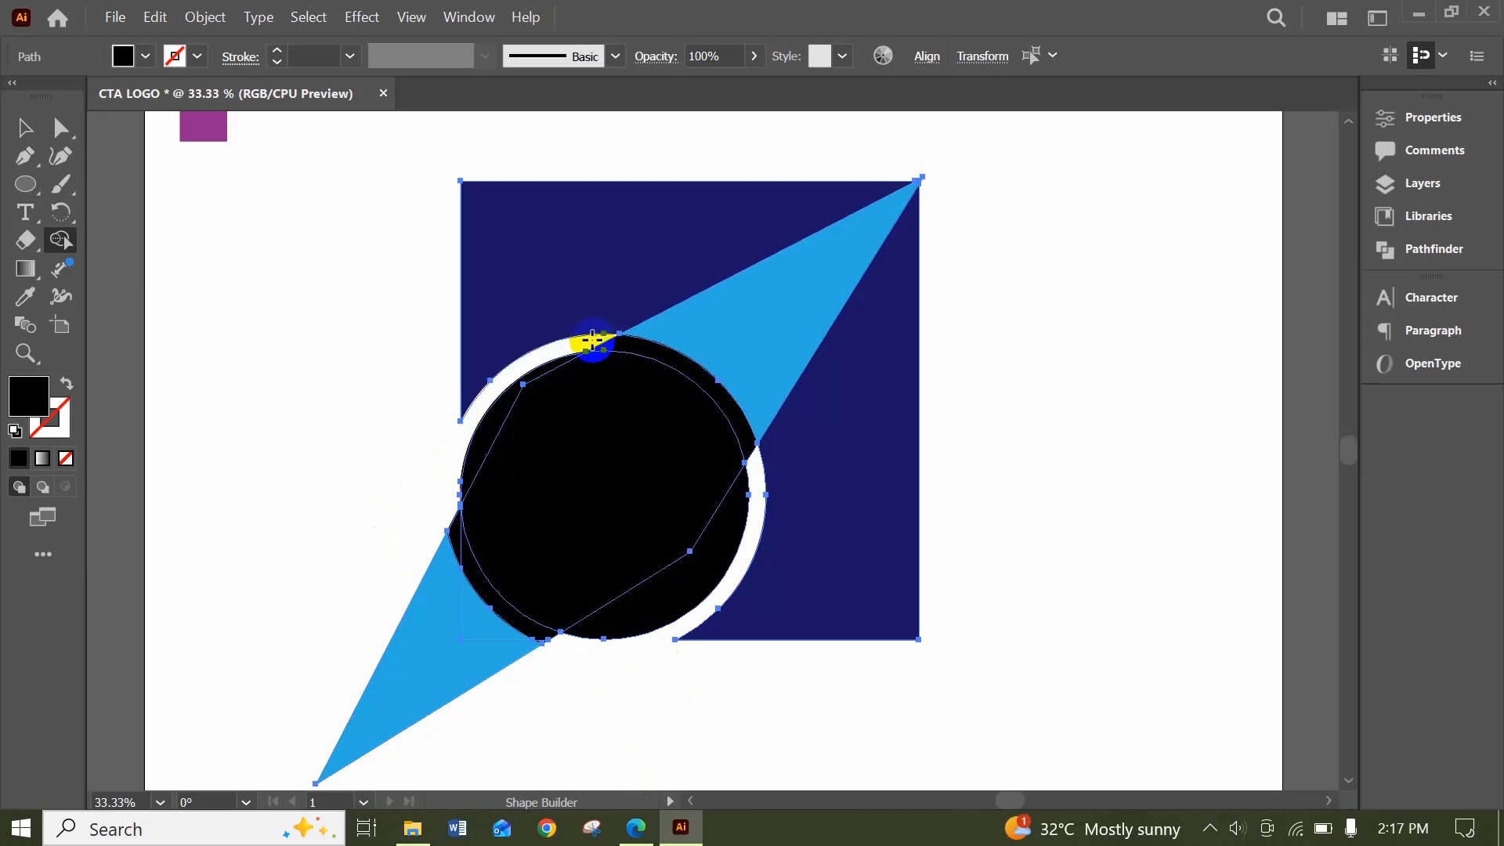
left_click(593, 338, "alt")
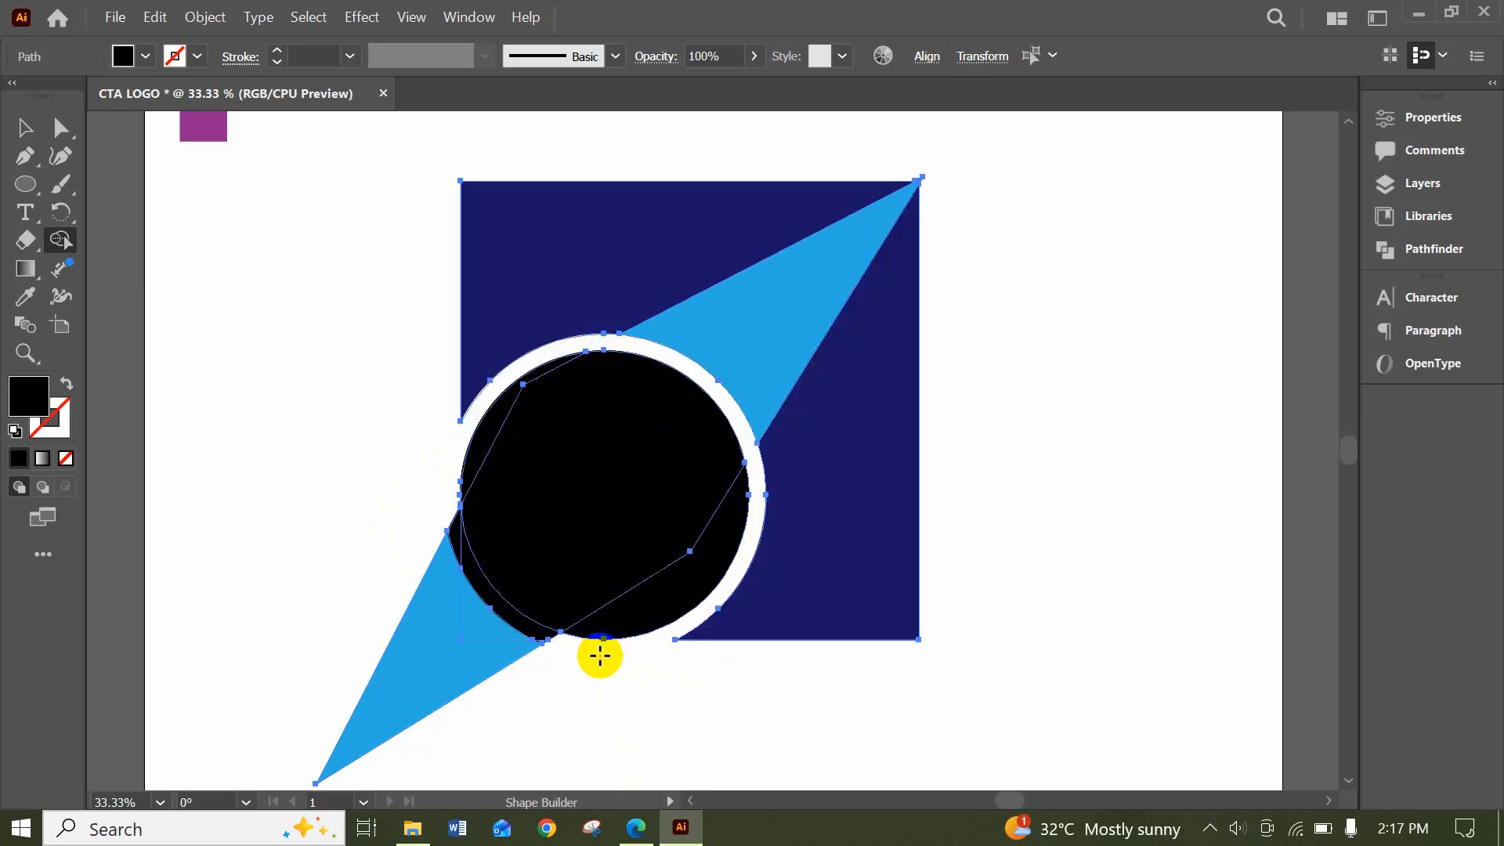
left_click_drag(570, 647, 533, 631)
left_click(450, 507, "alt")
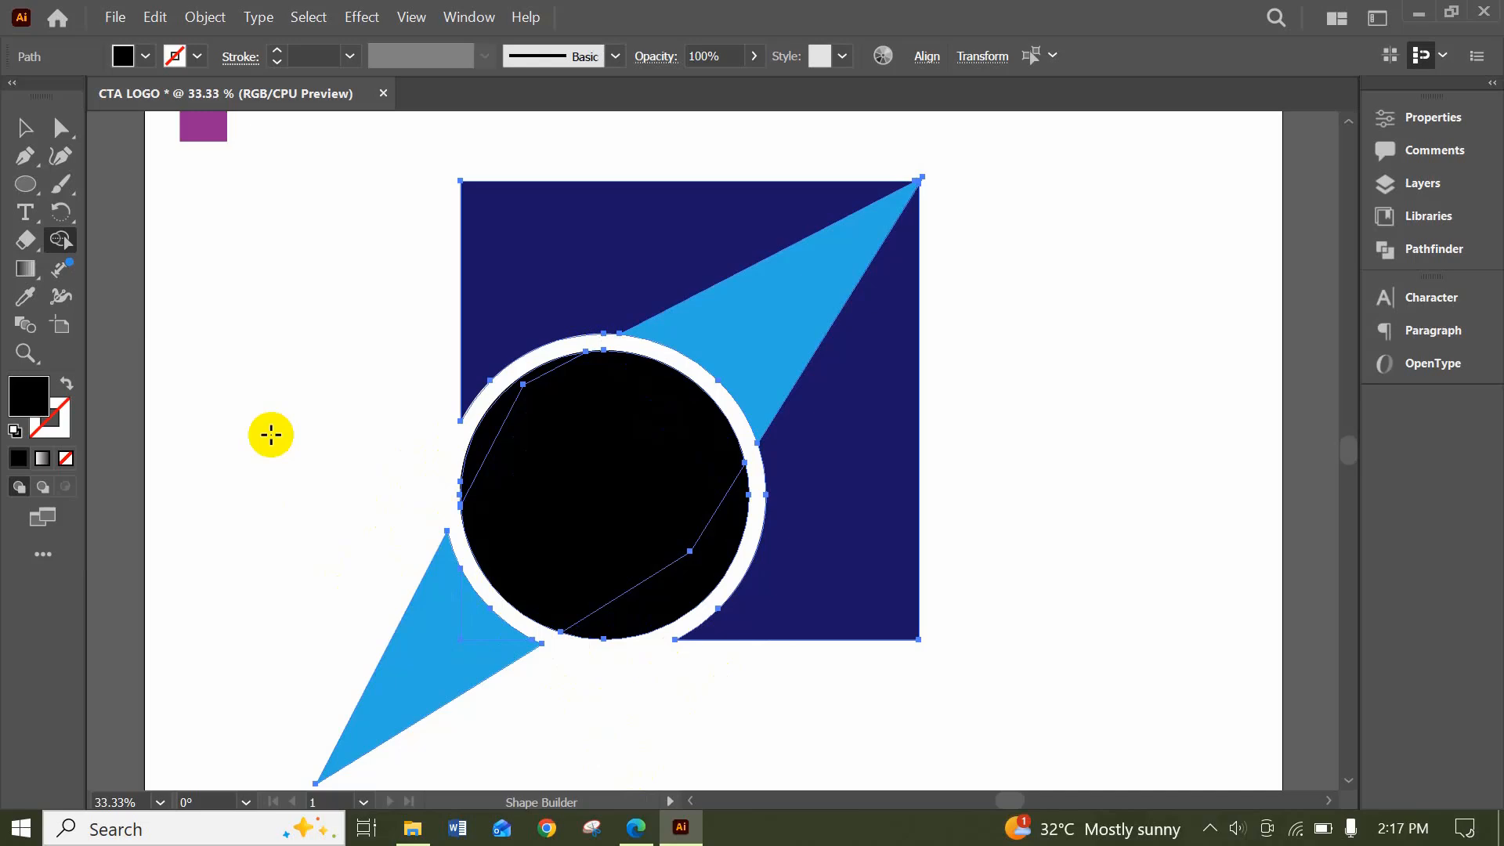
Merge the diamond-cut regions inside the black circle into one solid circle
key("ctrl+equal")
key("ctrl+equal")
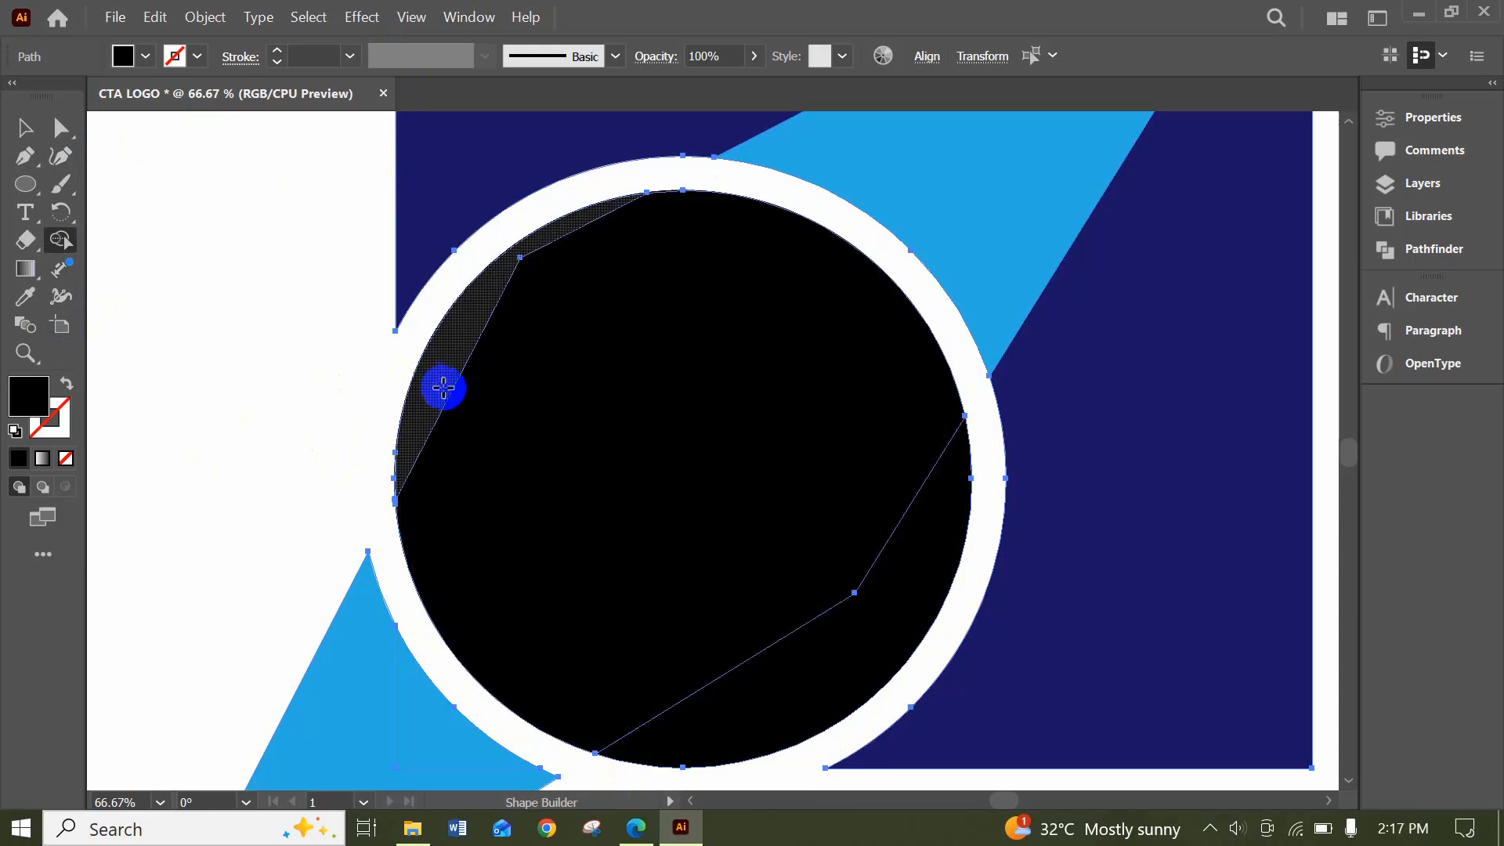
left_click_drag(496, 413, 445, 381)
mouse_move(722, 517)
left_mouse_down()
mouse_move(815, 587)
mouse_move(846, 641)
mouse_move(839, 627)
left_mouse_up()
Merge the square's lower-left corner remnant and the lower diamond tip into a single black tail shape
scroll(779, 499, "down", 2)
scroll(780, 499, "down", 2)
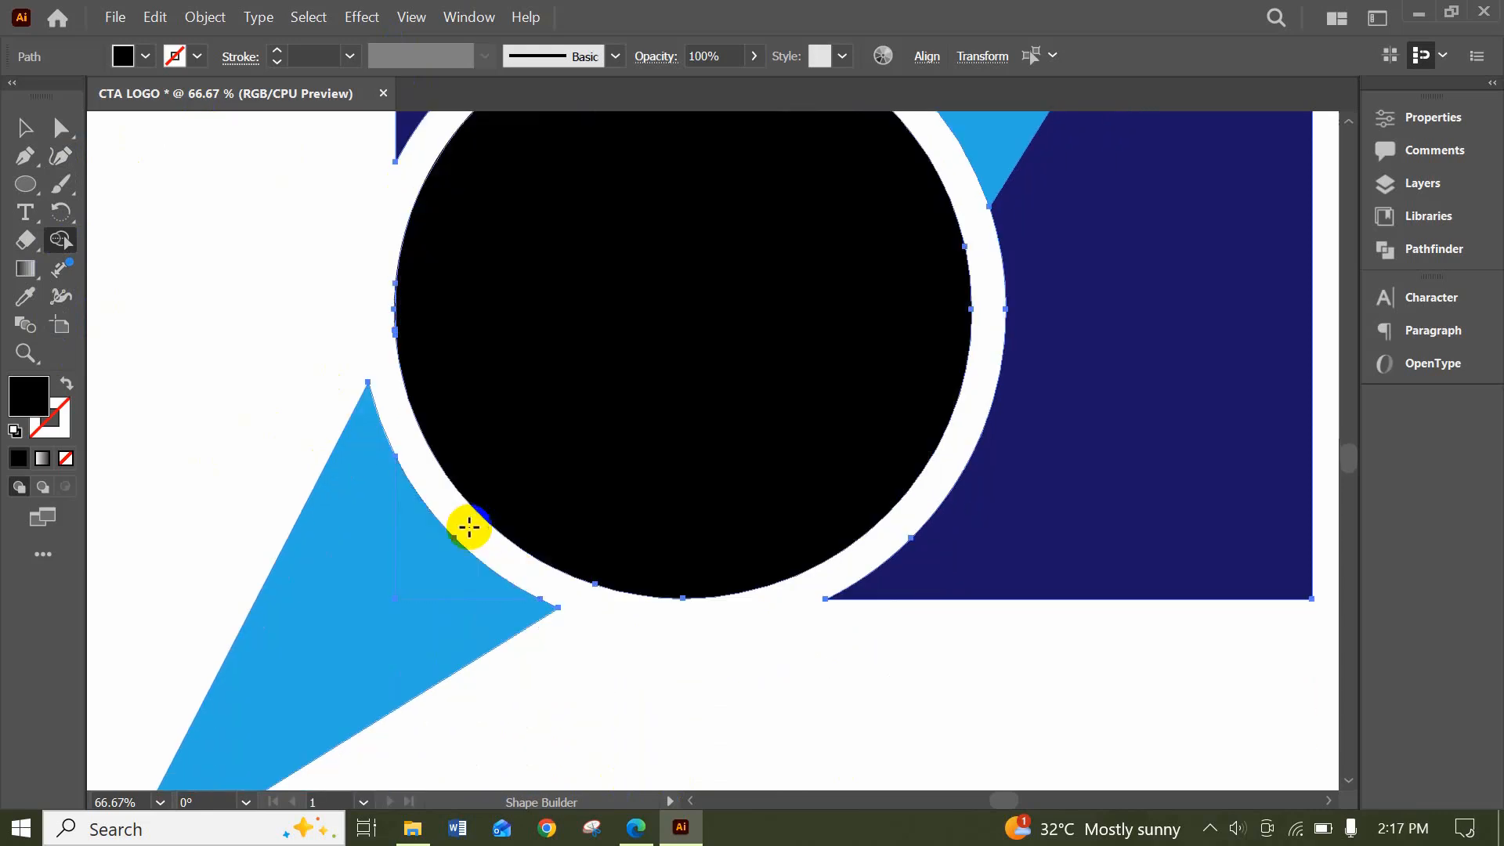
left_click_drag(465, 541, 436, 587)
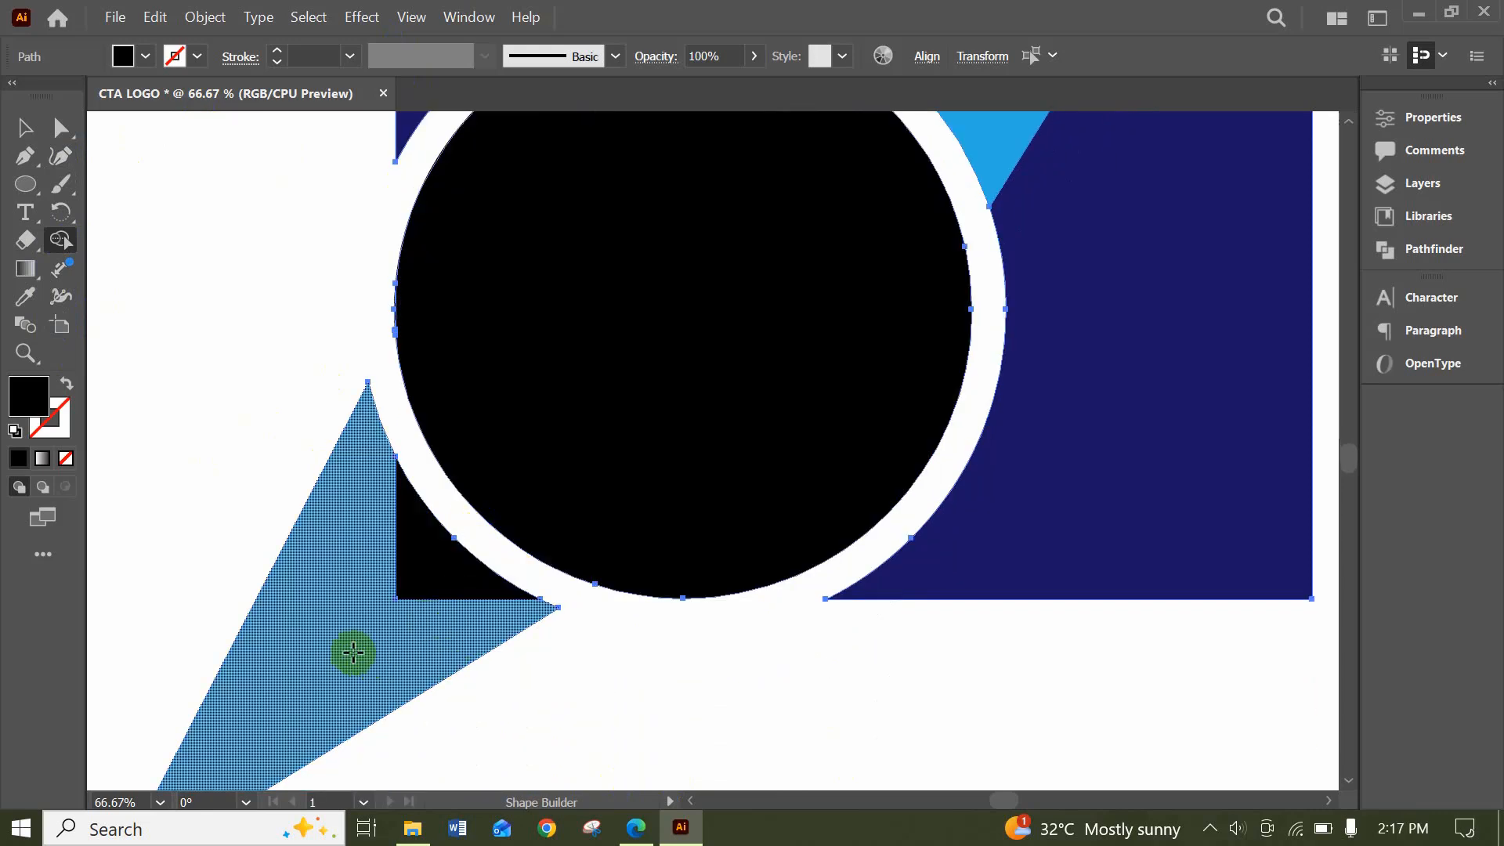
left_click_drag(353, 652, 446, 584)
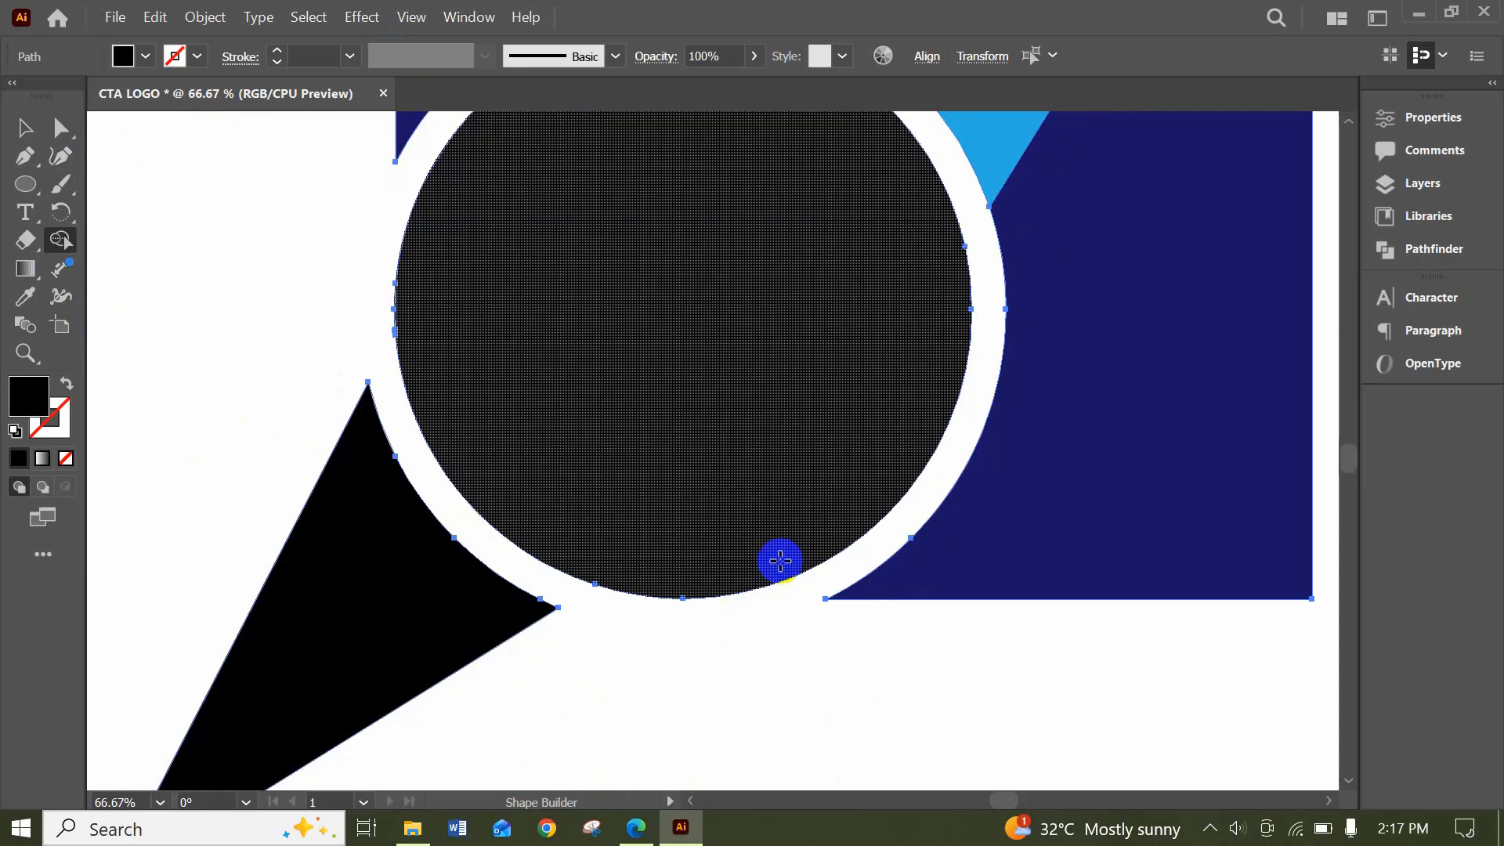
Merge the thin sliver along the black circle's left edge into the circle with the Shape Builder
scroll(929, 185, "up", 3)
scroll(929, 186, "up", 3)
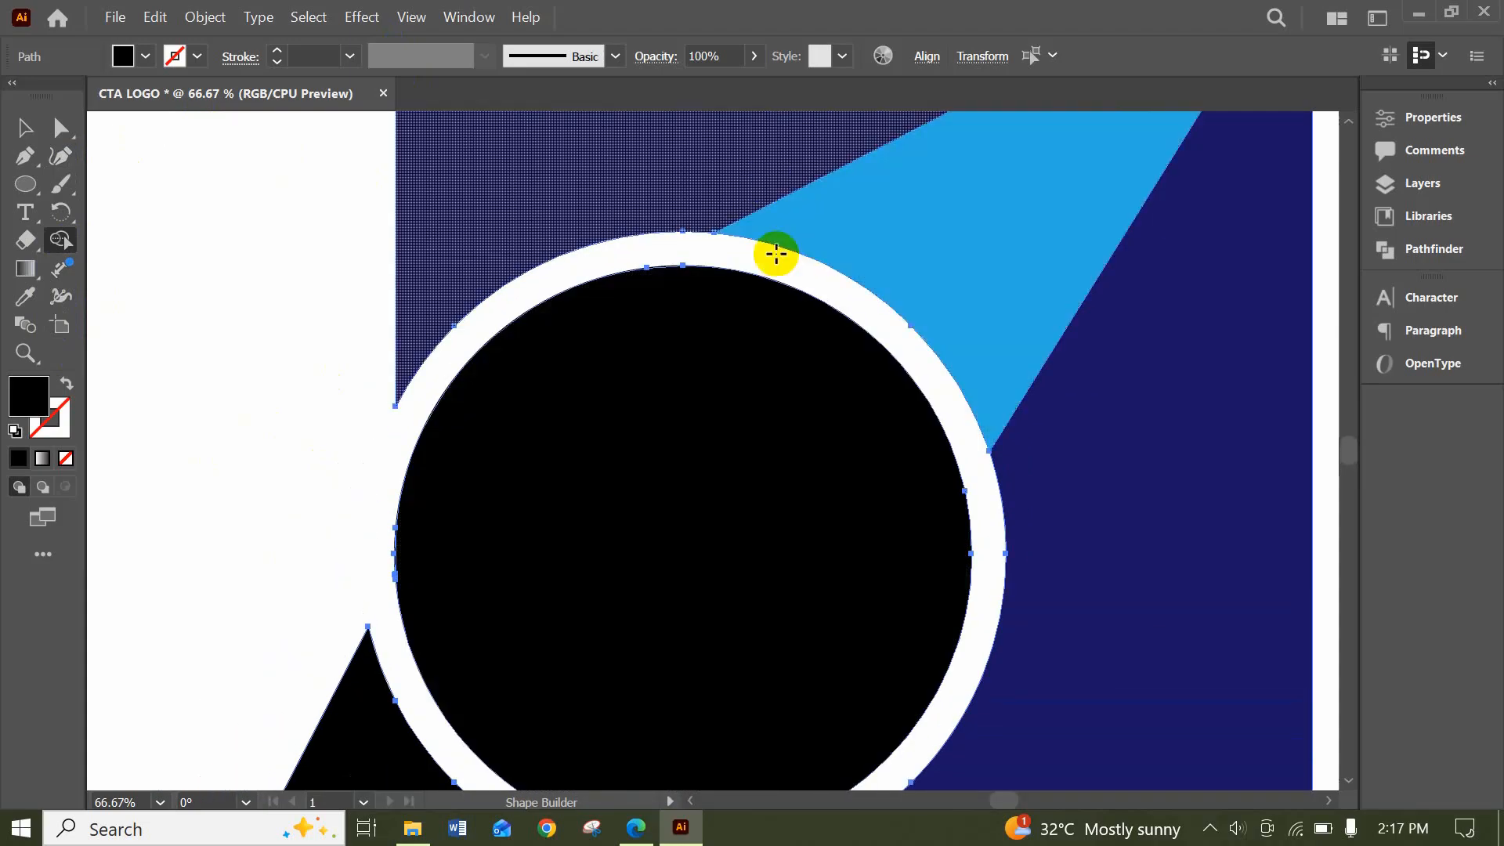
scroll(1136, 276, "up", 1)
scroll(1135, 277, "up", 4)
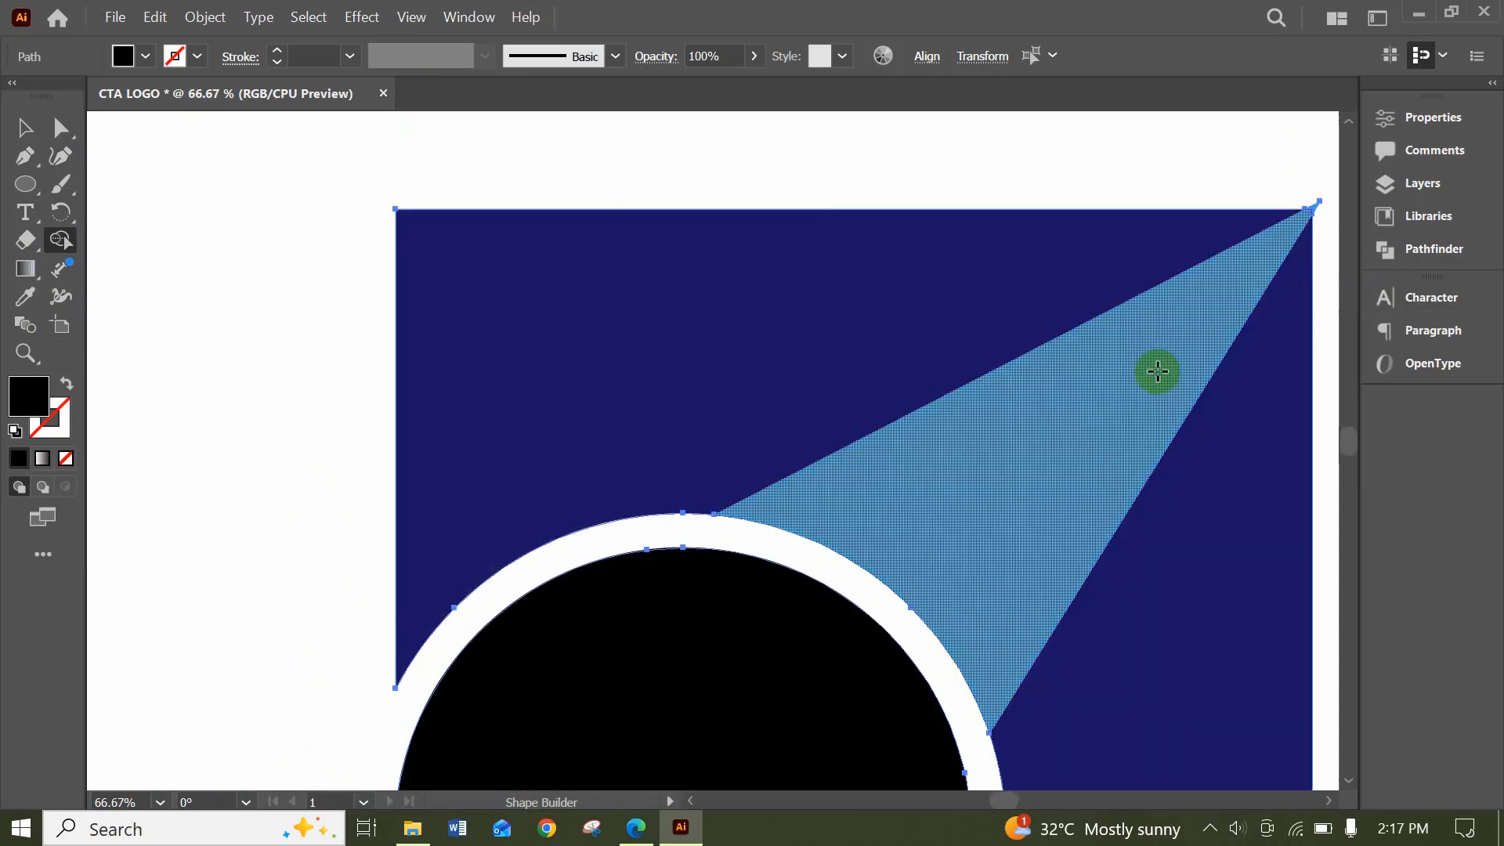
scroll(835, 509, "down", 7)
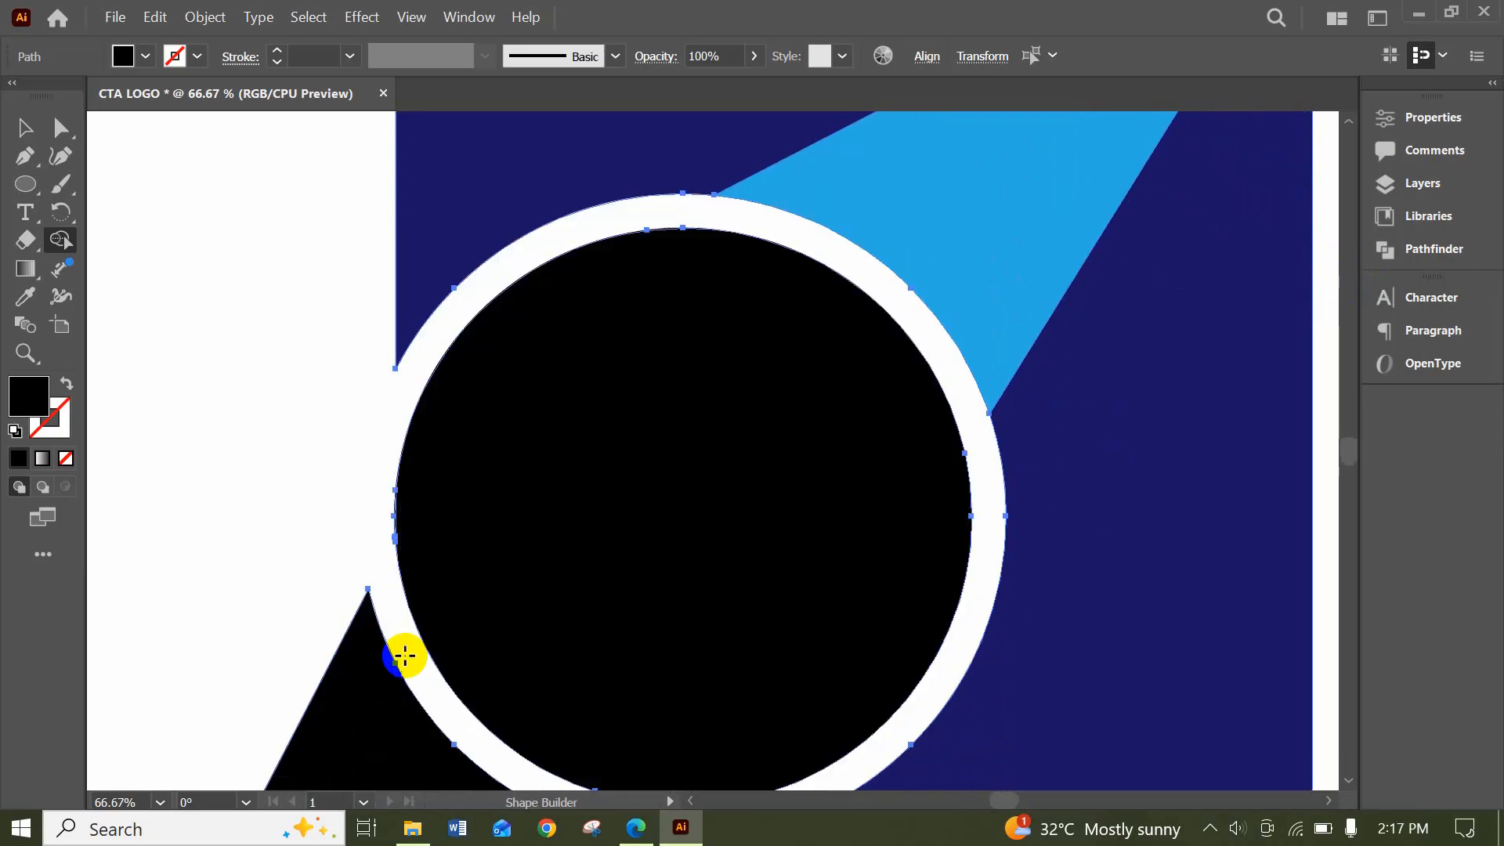
key("v")
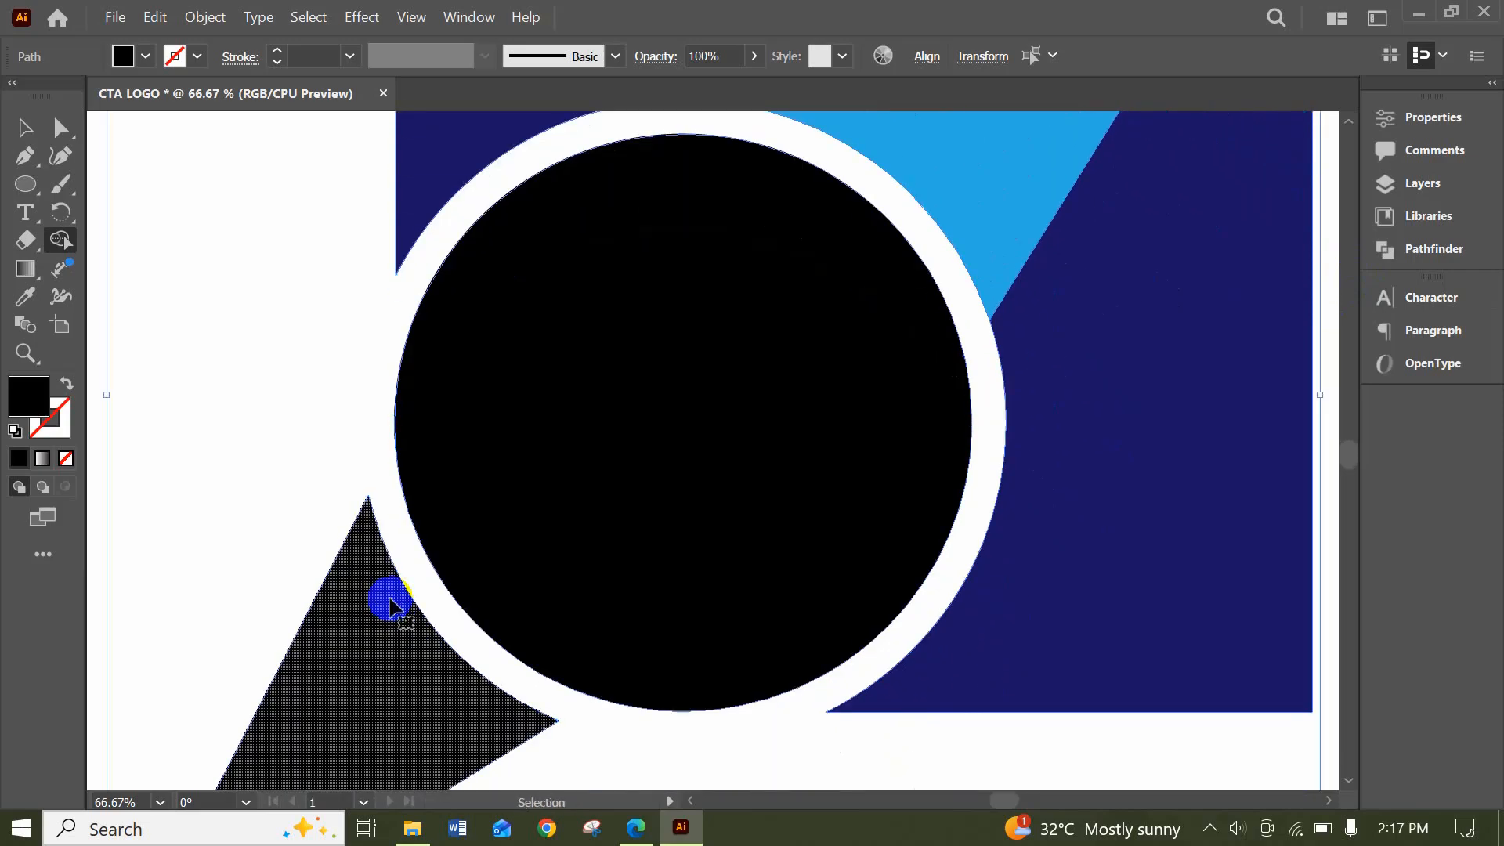
key("ctrl+plus")
key("ctrl+plus")
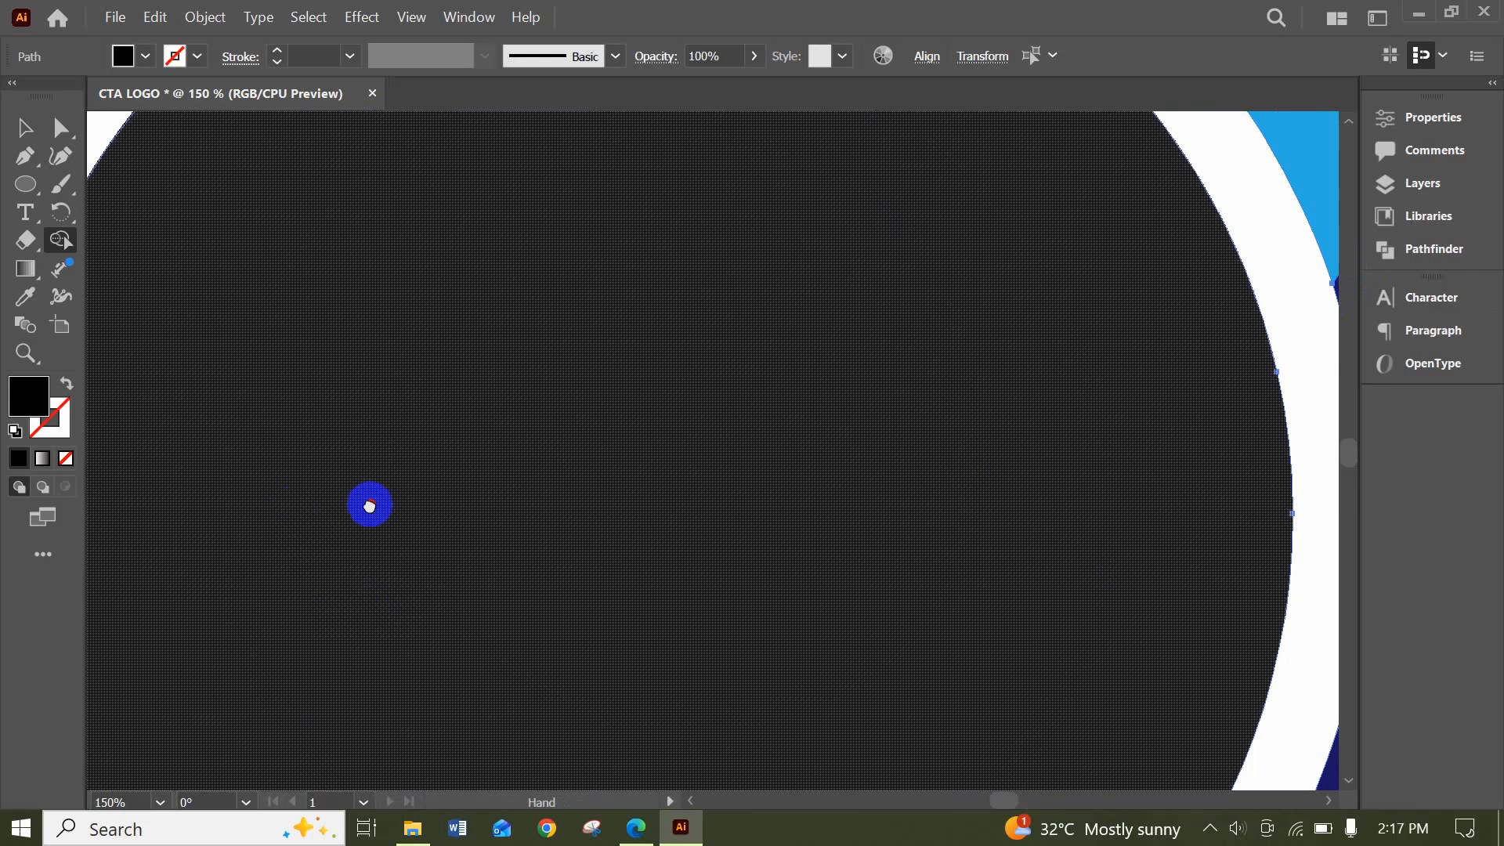
left_click_drag(368, 506, 658, 514)
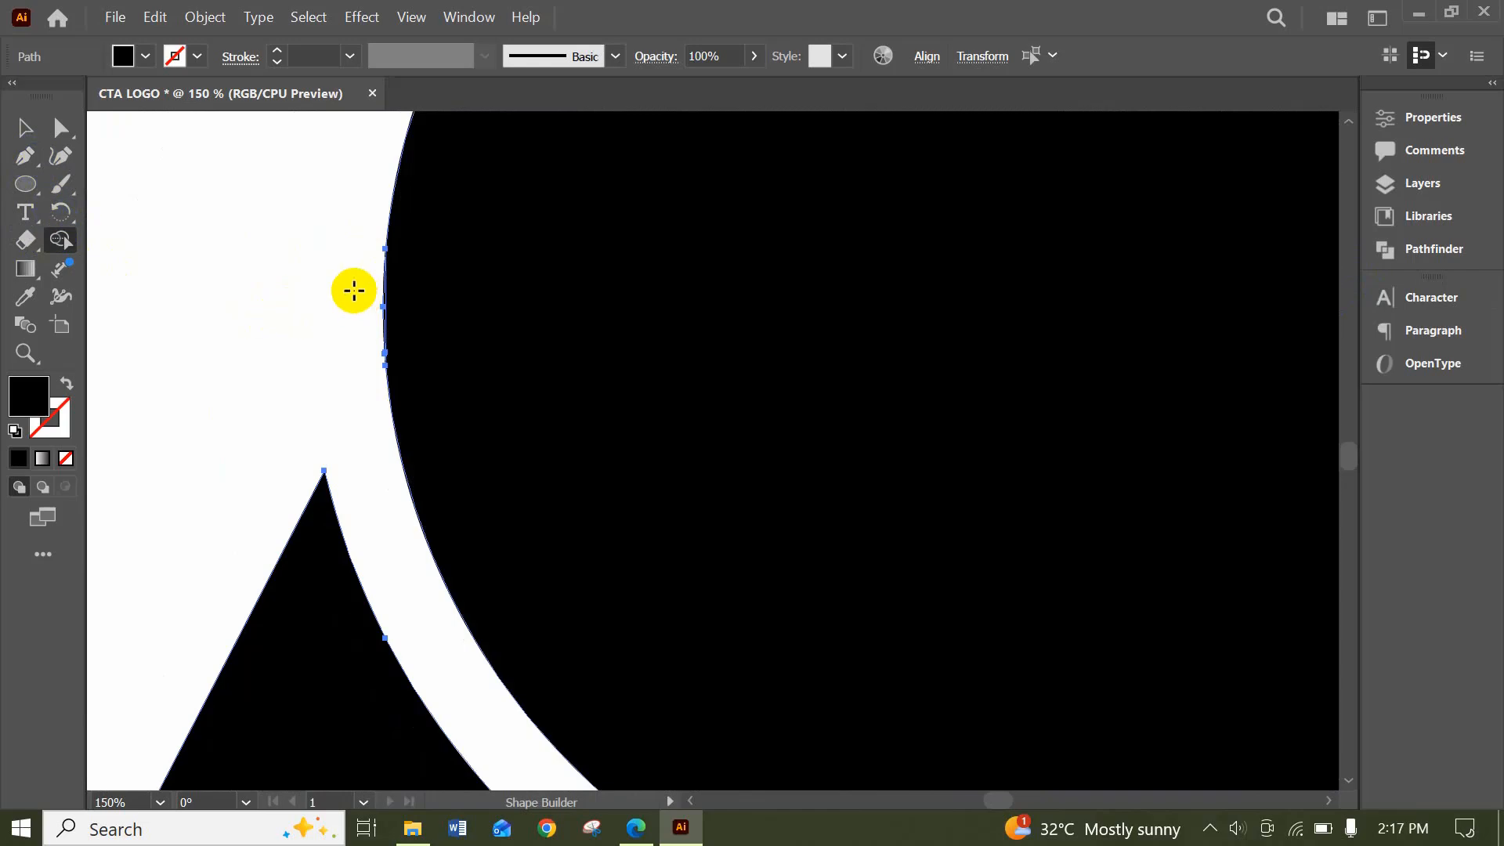
left_click_drag(356, 291, 416, 310)
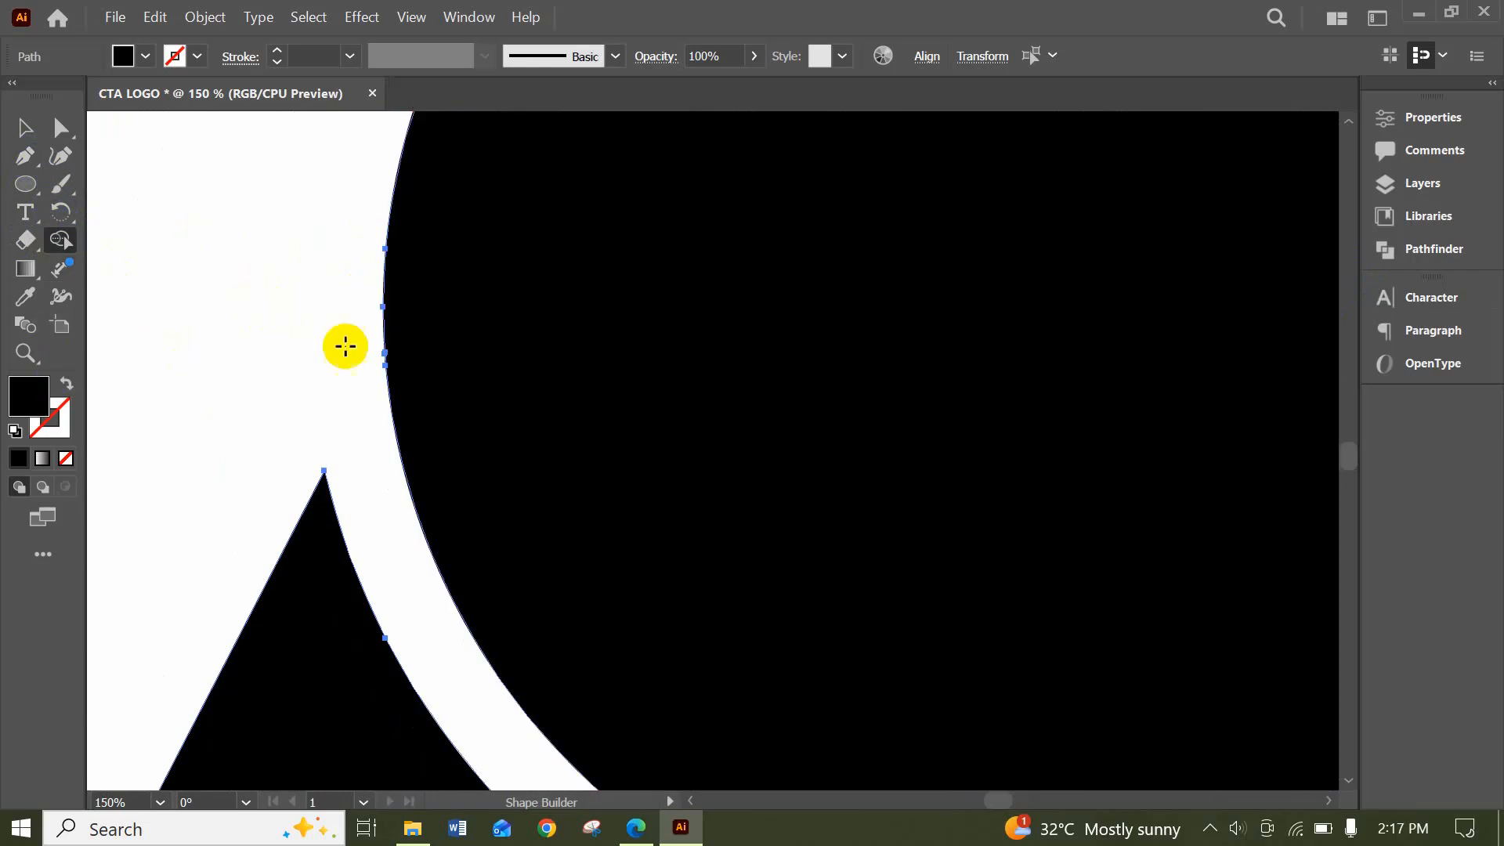
Check the gap between the circle and the black tail for leftover slivers and deselect the artwork
scroll(346, 346, "down", 10)
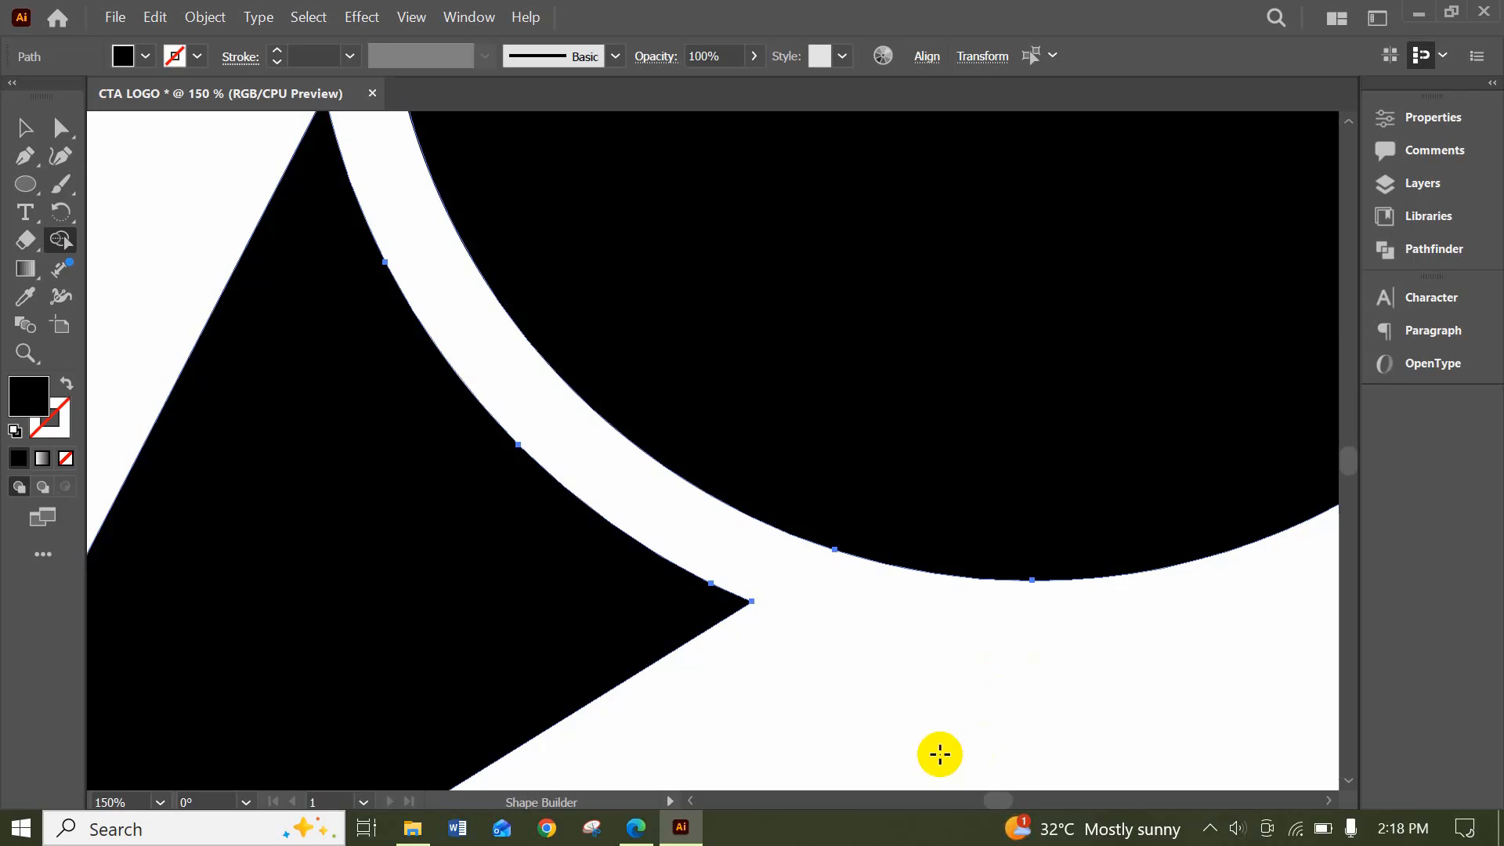
key("ctrl+minus")
key("ctrl+minus")
key("ctrl+minus")
key("ctrl+minus")
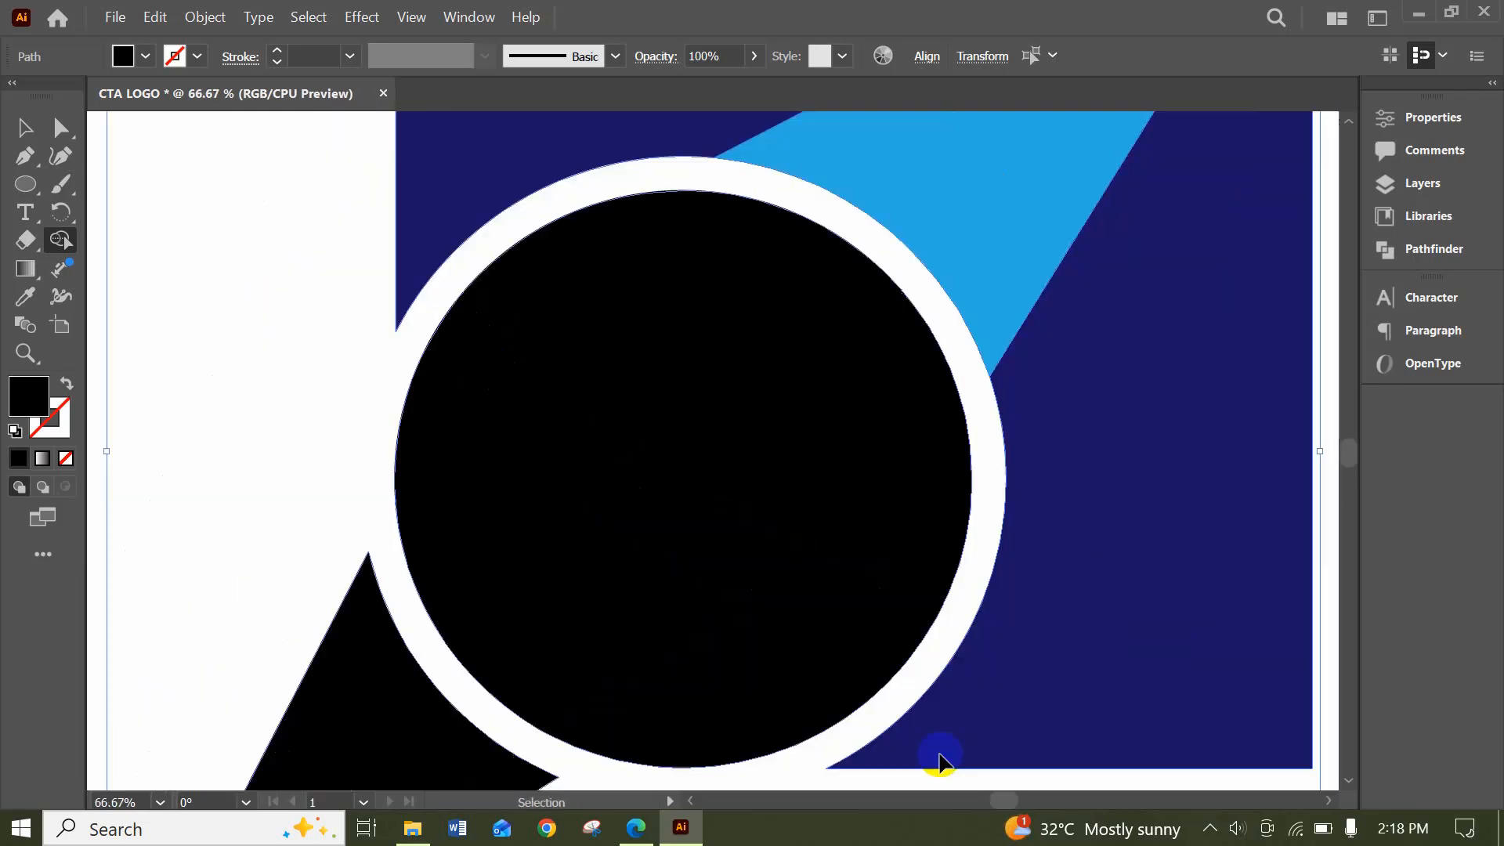
key("ctrl+minus")
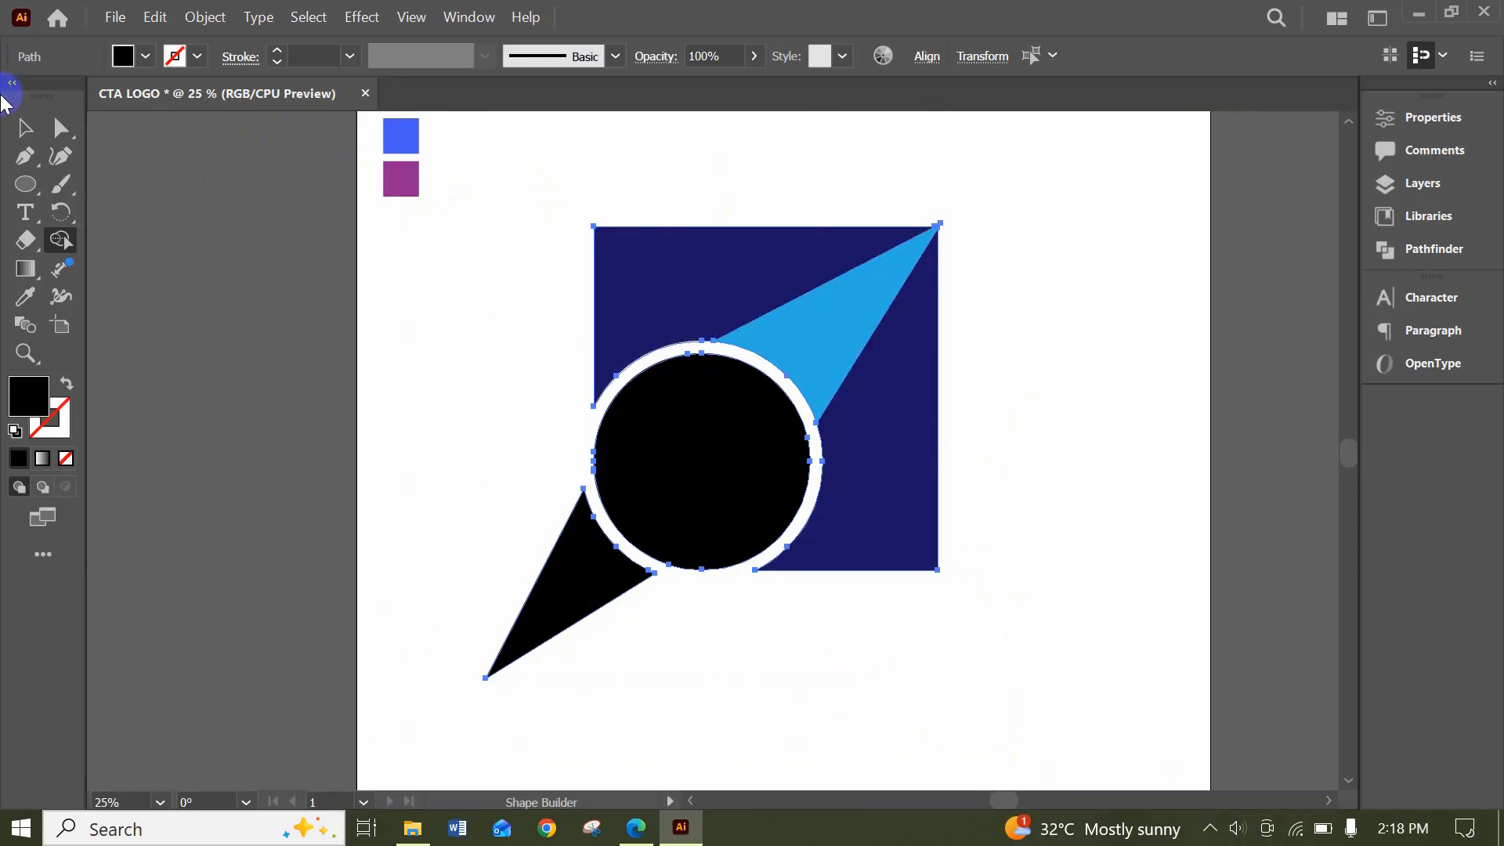
left_click(21, 125)
left_click(412, 257)
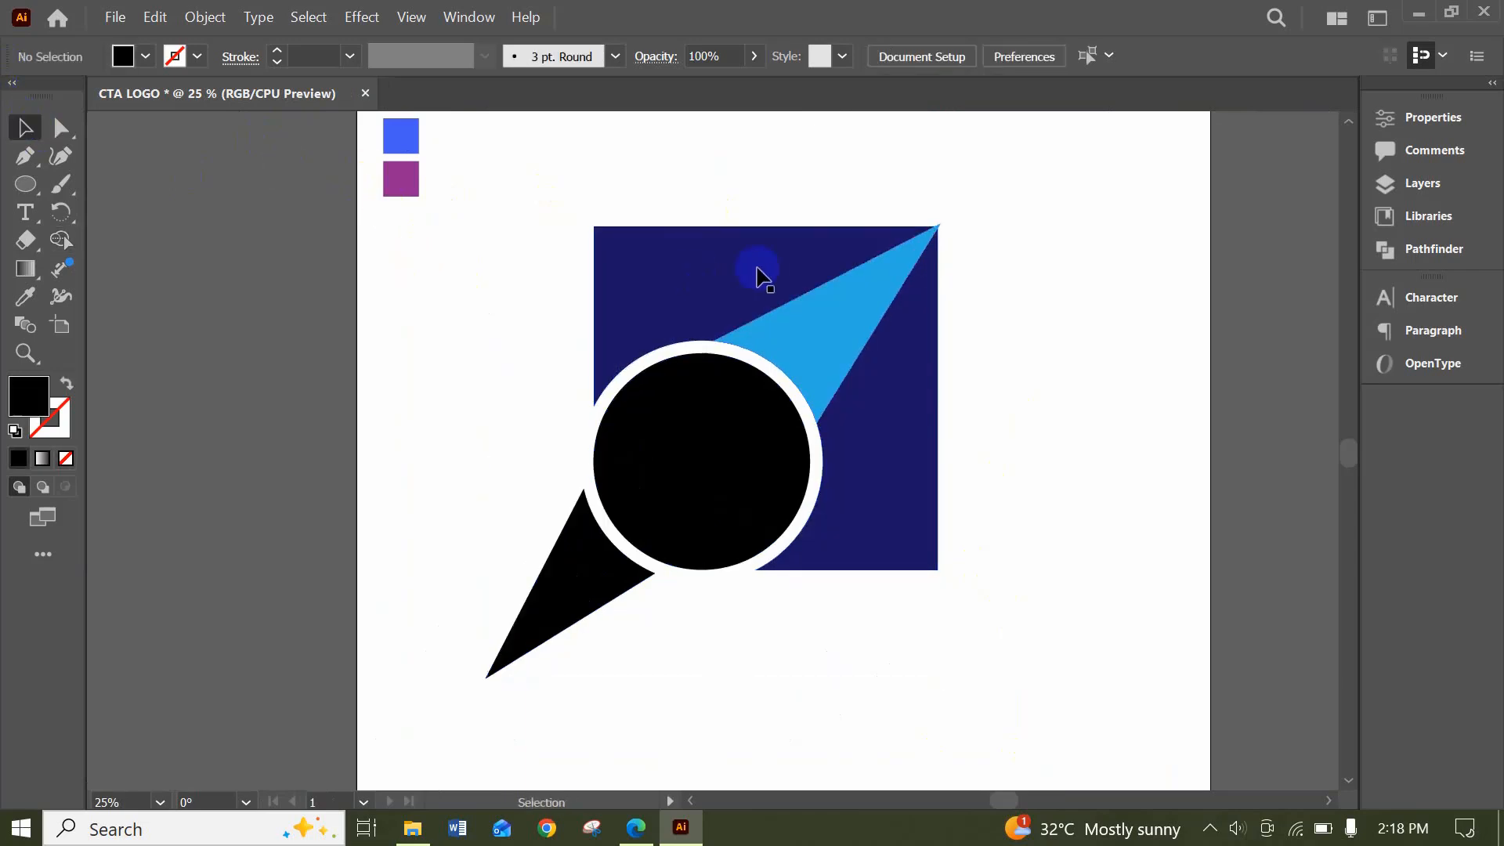
left_click(767, 270)
right_click(768, 266)
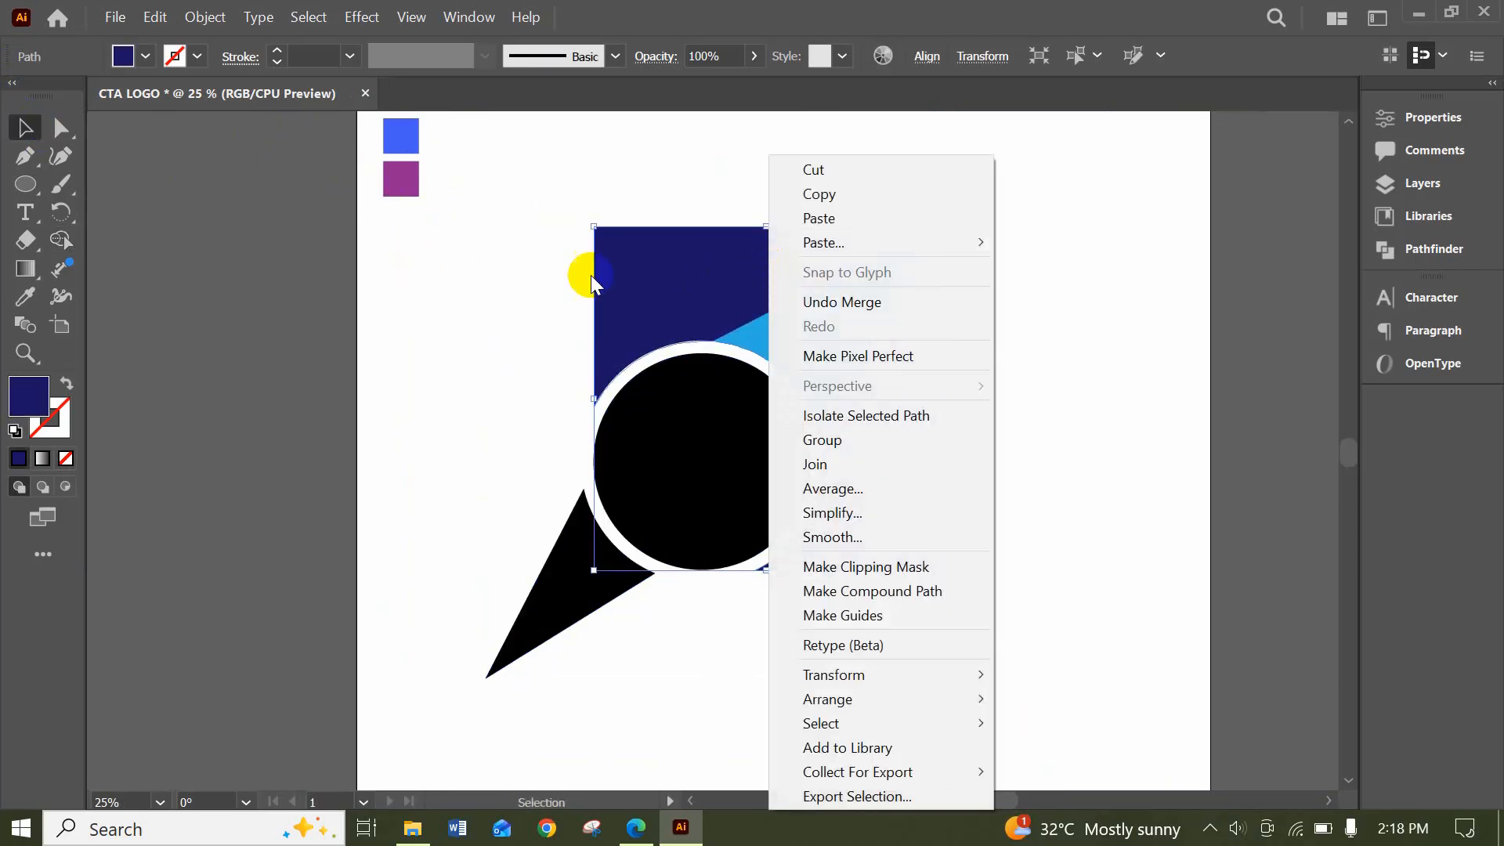
left_click(432, 304)
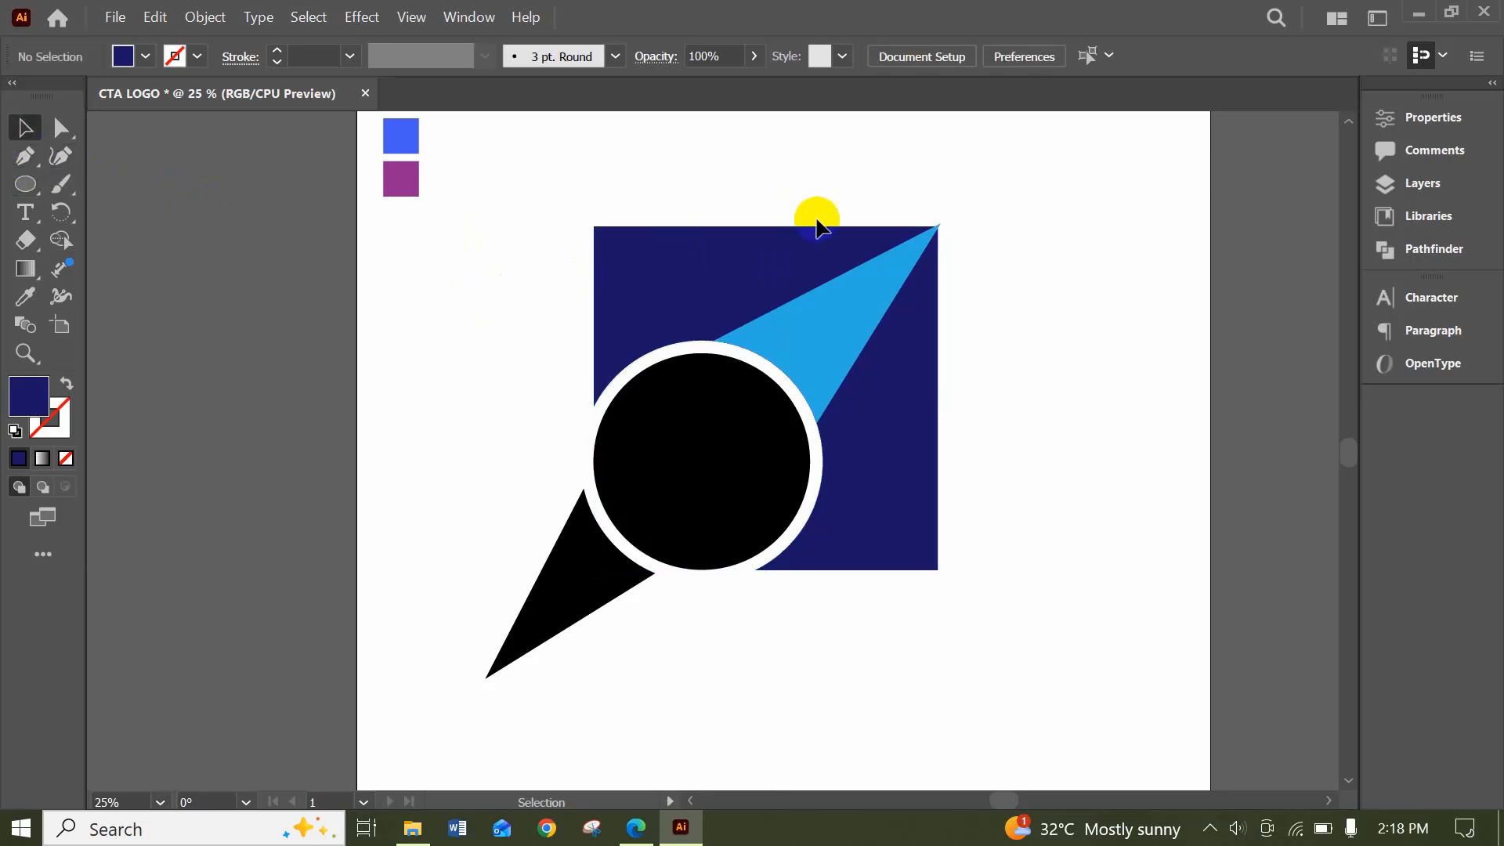
Convert the light blue wedge inside the square into a separate navy shape with the Shape Builder
left_click_drag(882, 261, 939, 332)
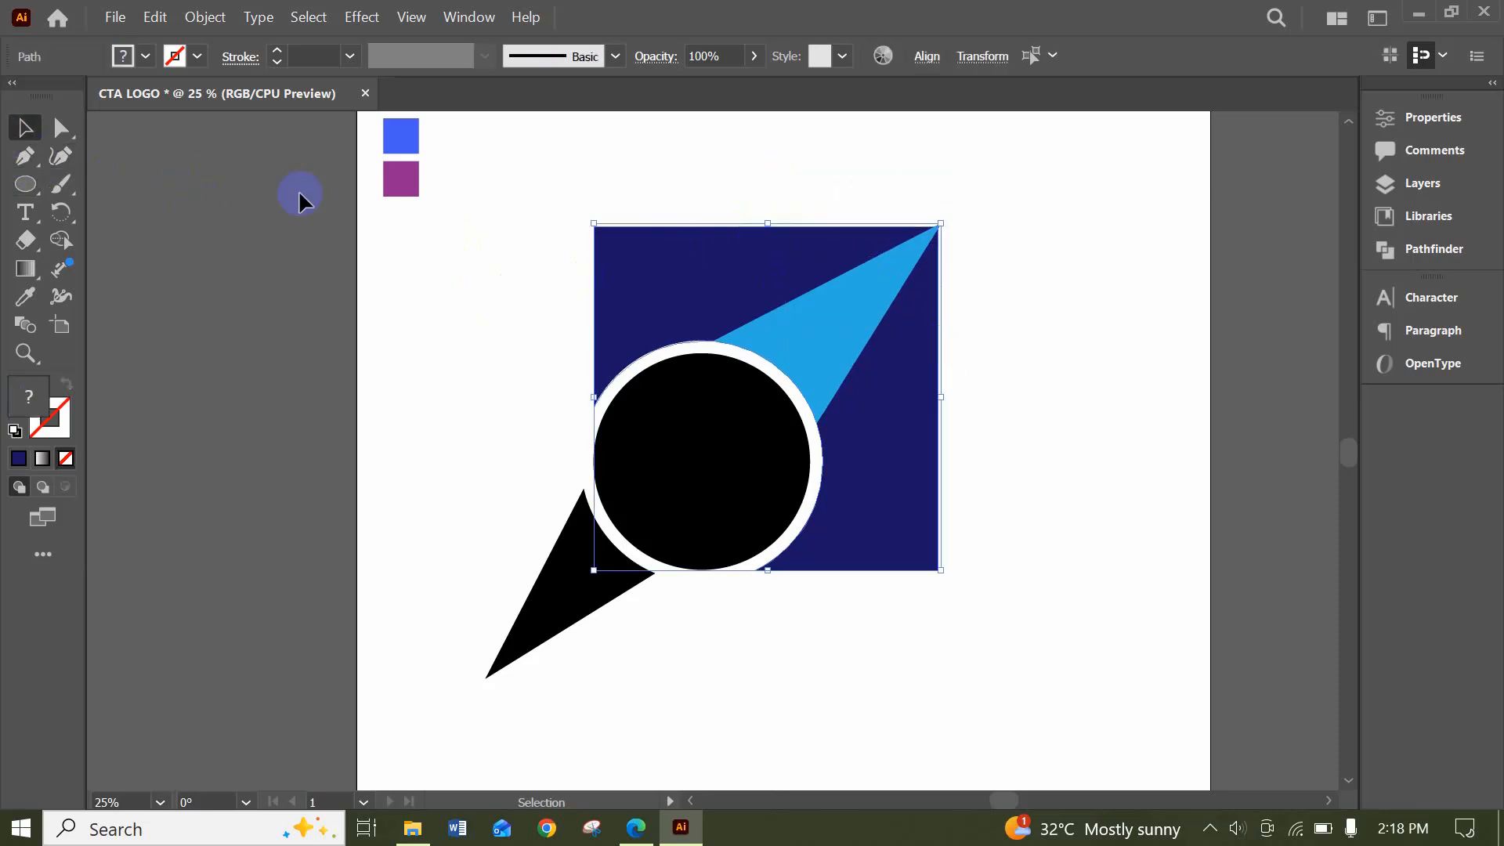
left_click(61, 252)
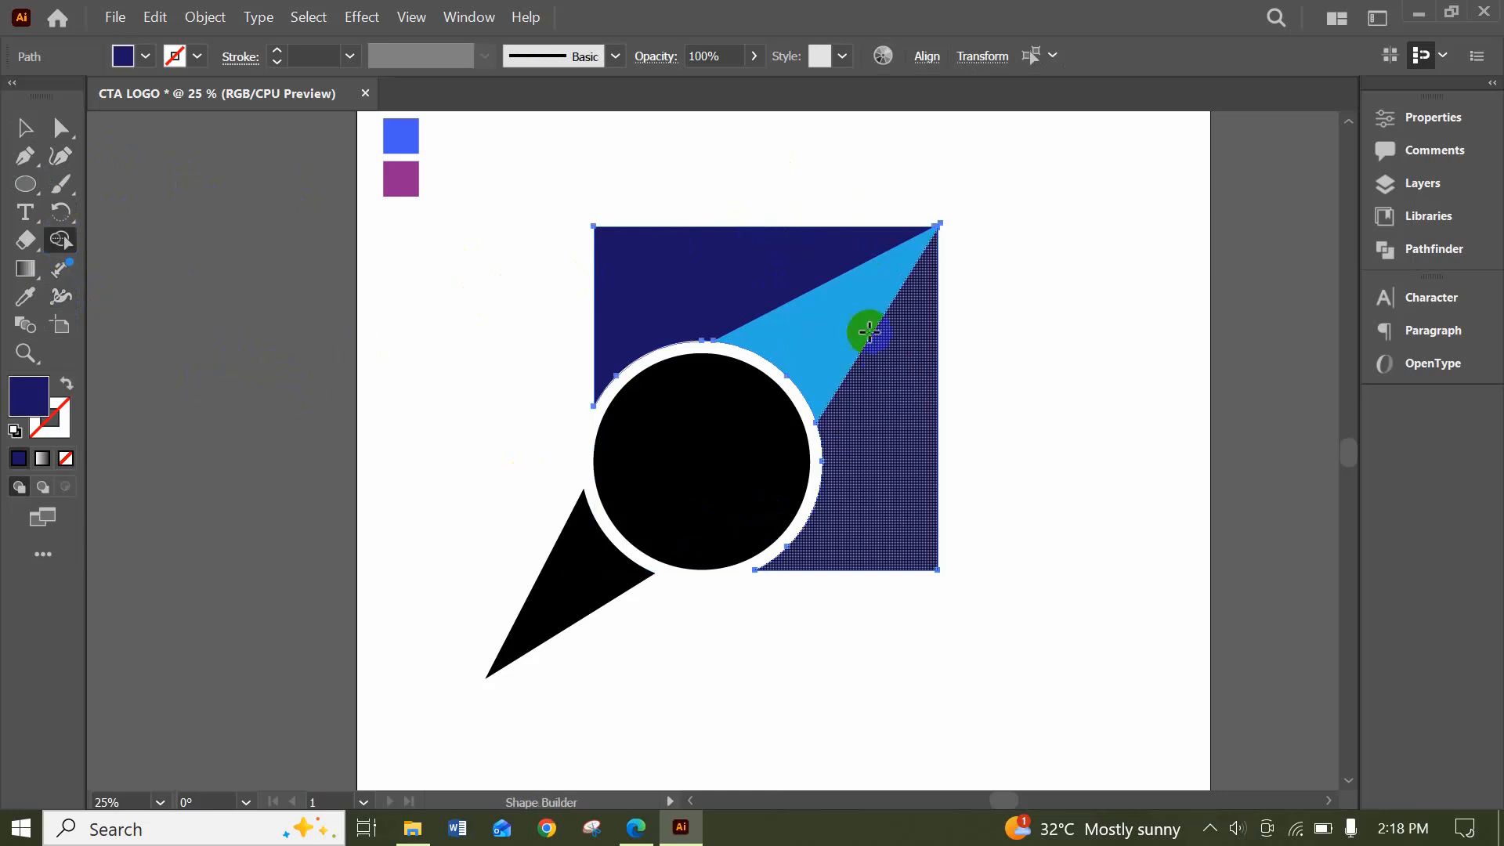
left_click(897, 384, "alt")
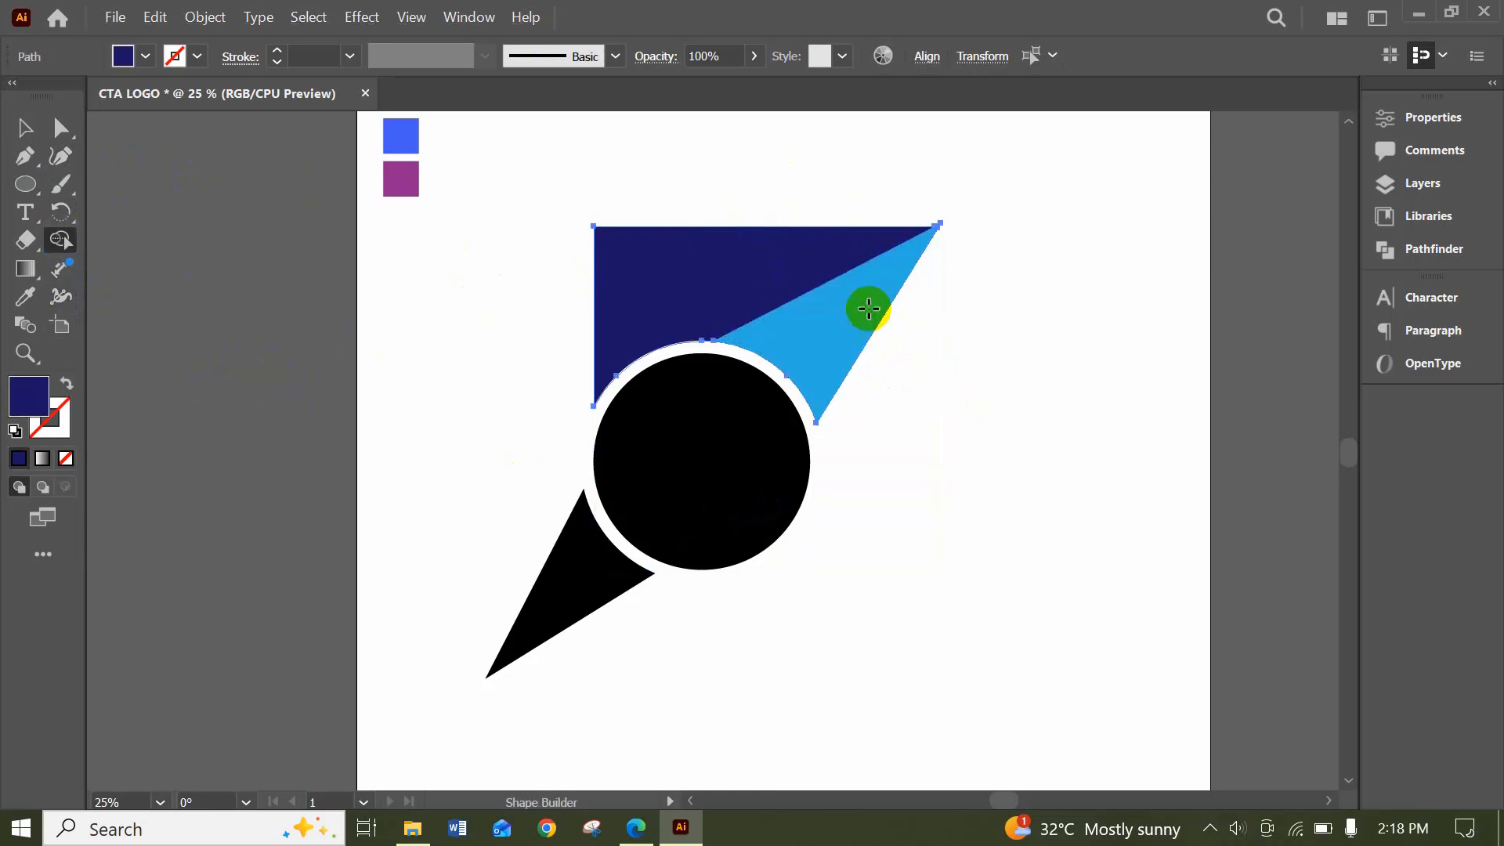
key("ctrl+z")
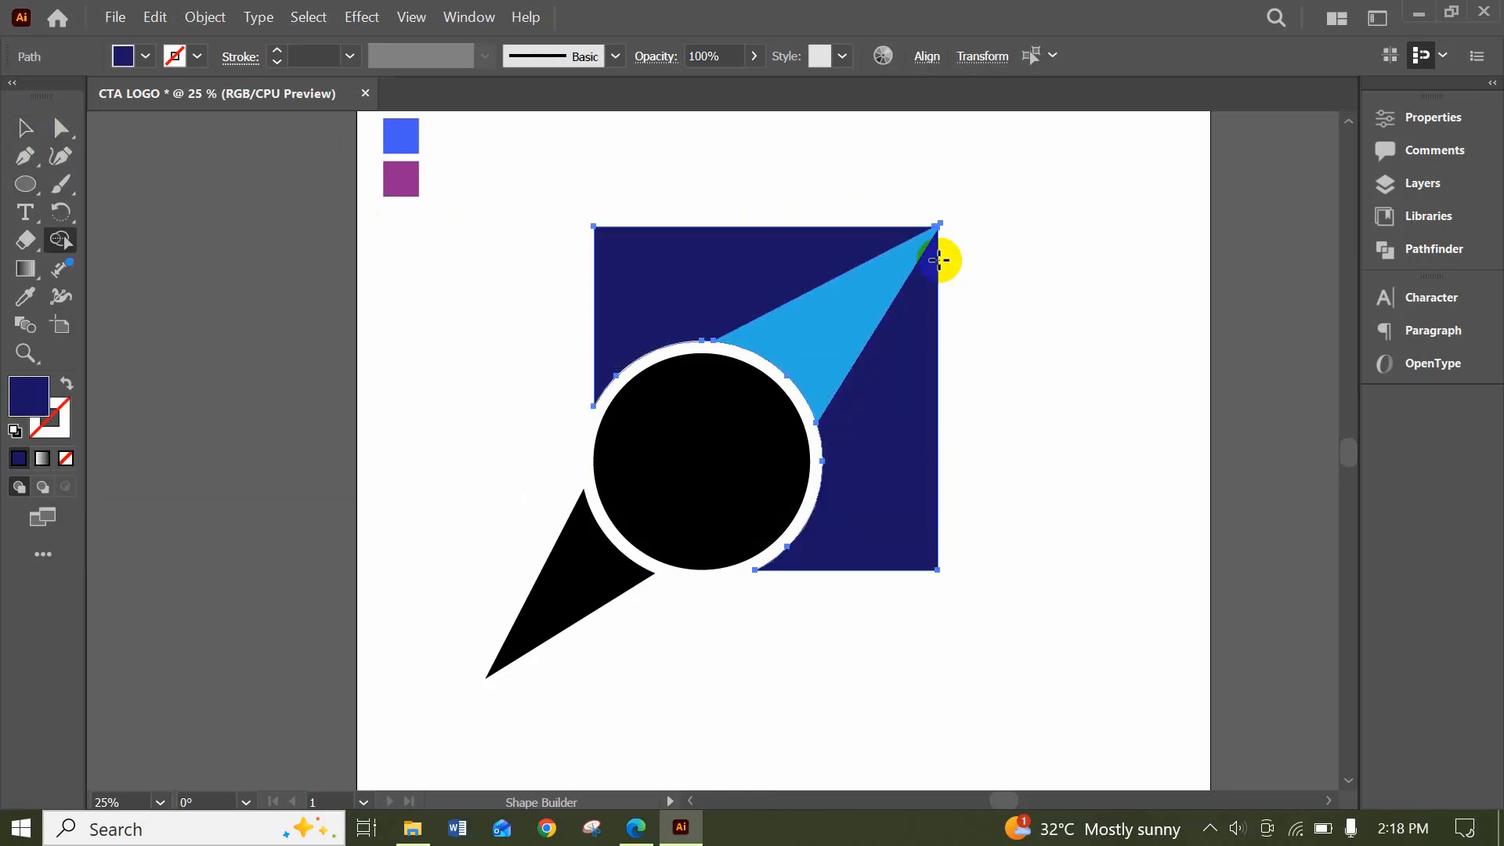
left_click_drag(898, 270, 873, 288)
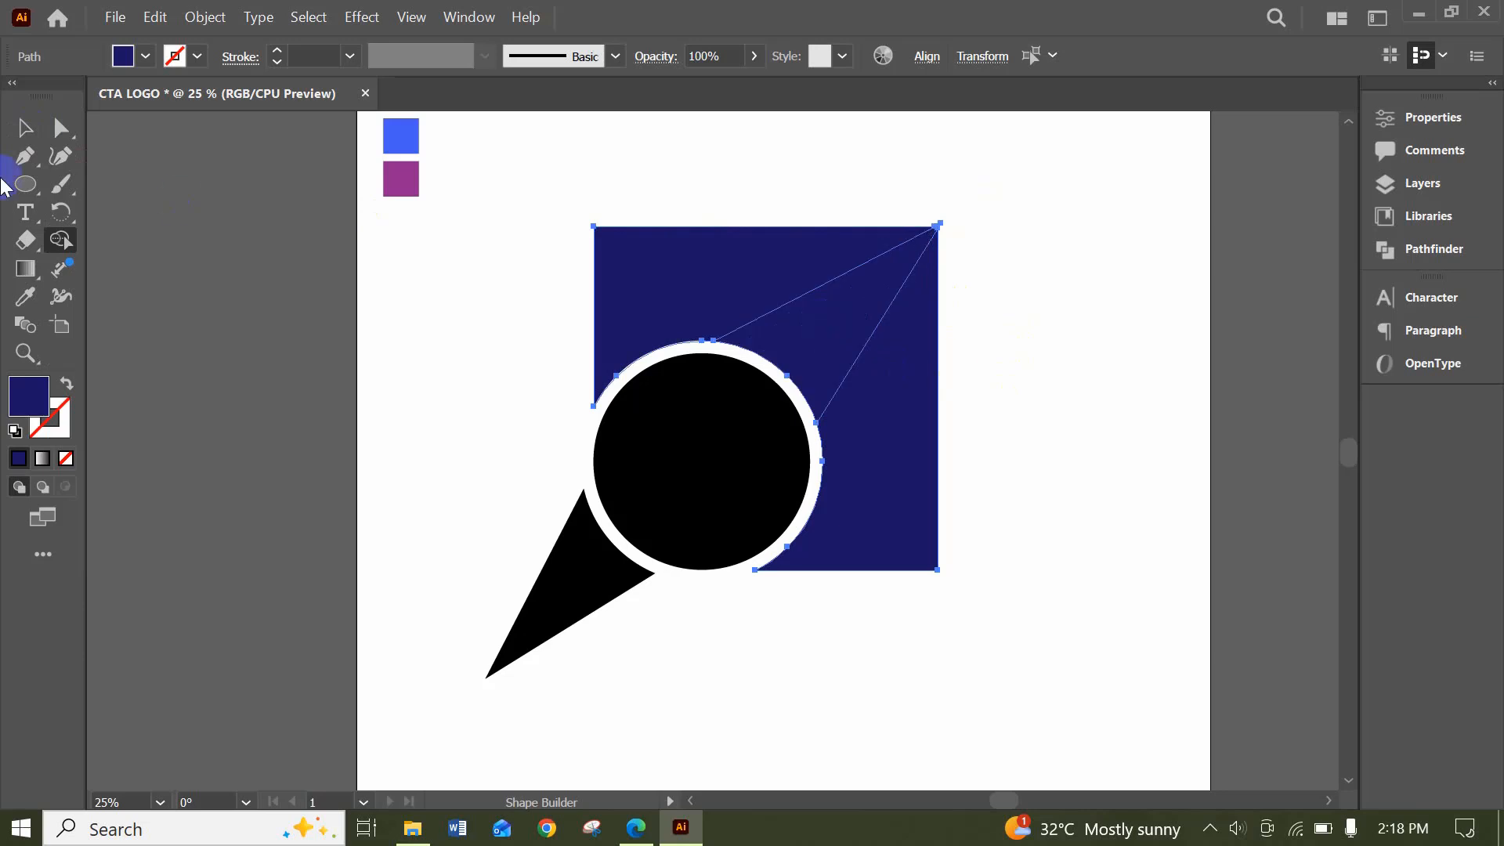
left_click(24, 127)
left_click(411, 226)
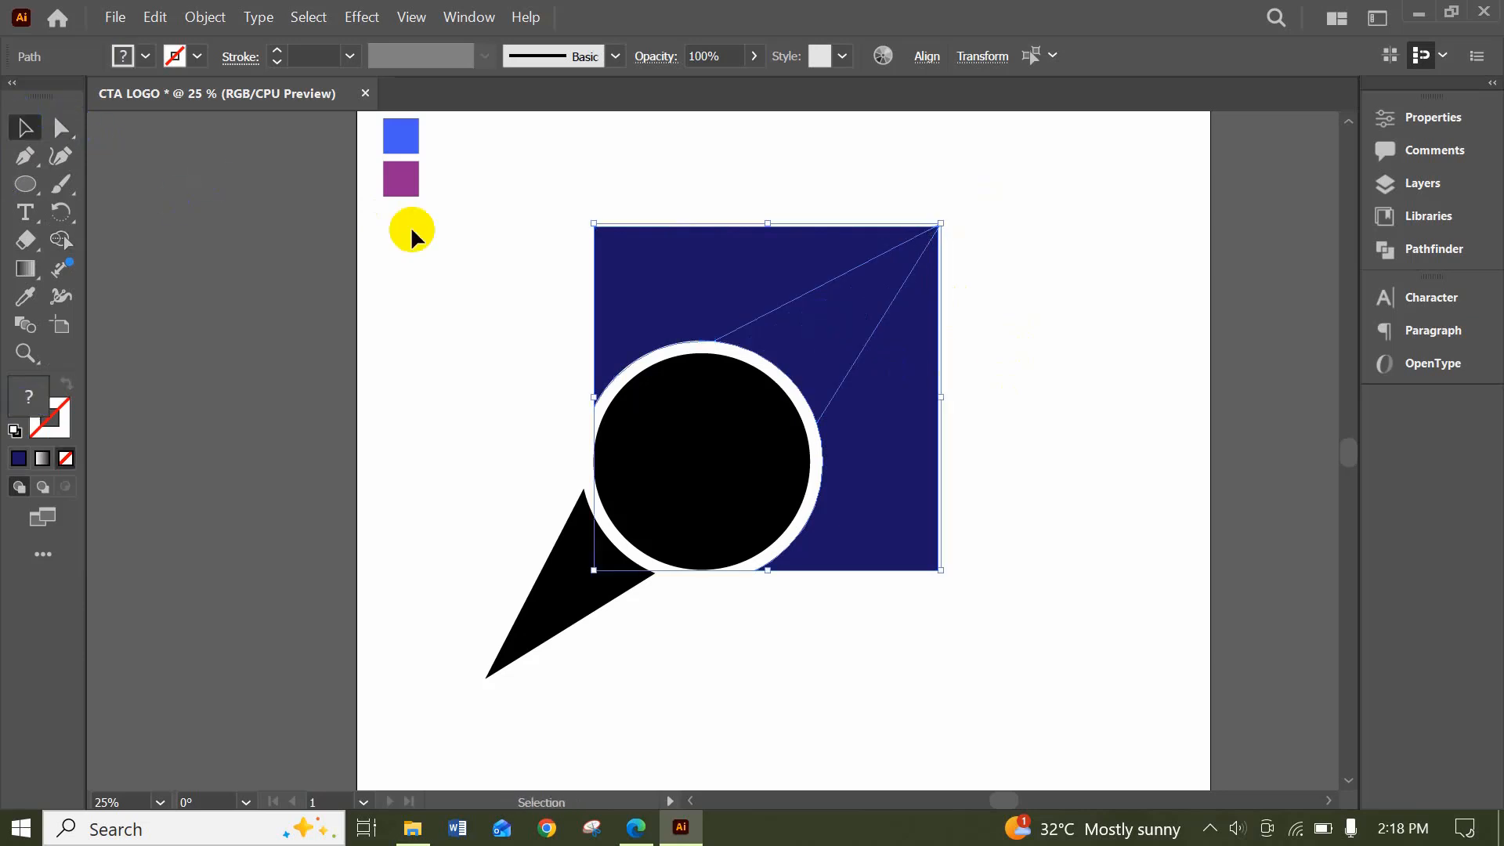
Fill the diamond wedge inside the square with white
left_click(893, 286)
left_click(129, 55)
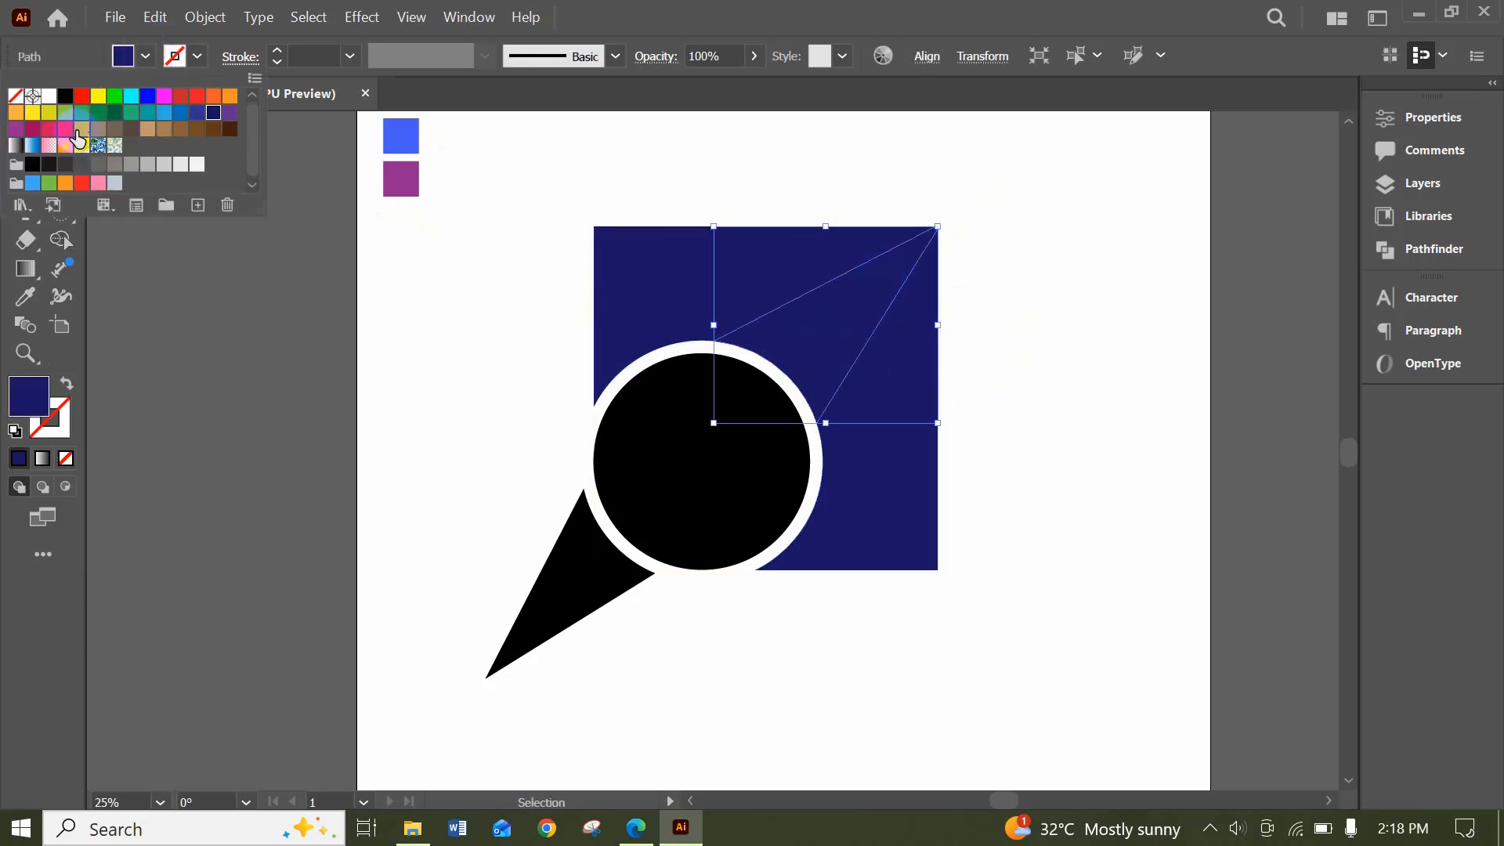
left_click(49, 97)
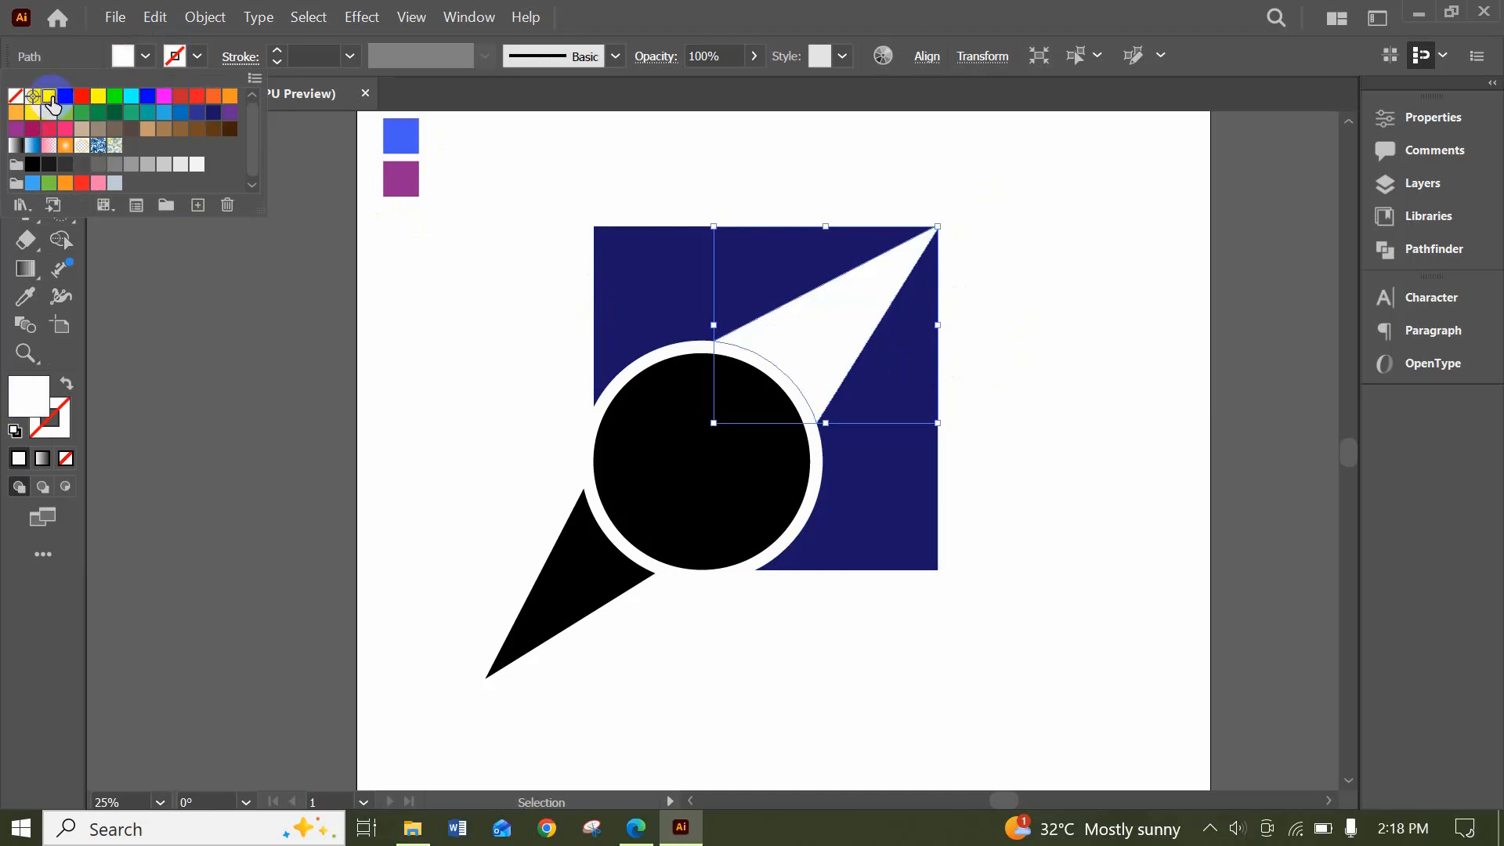
left_click(1027, 287)
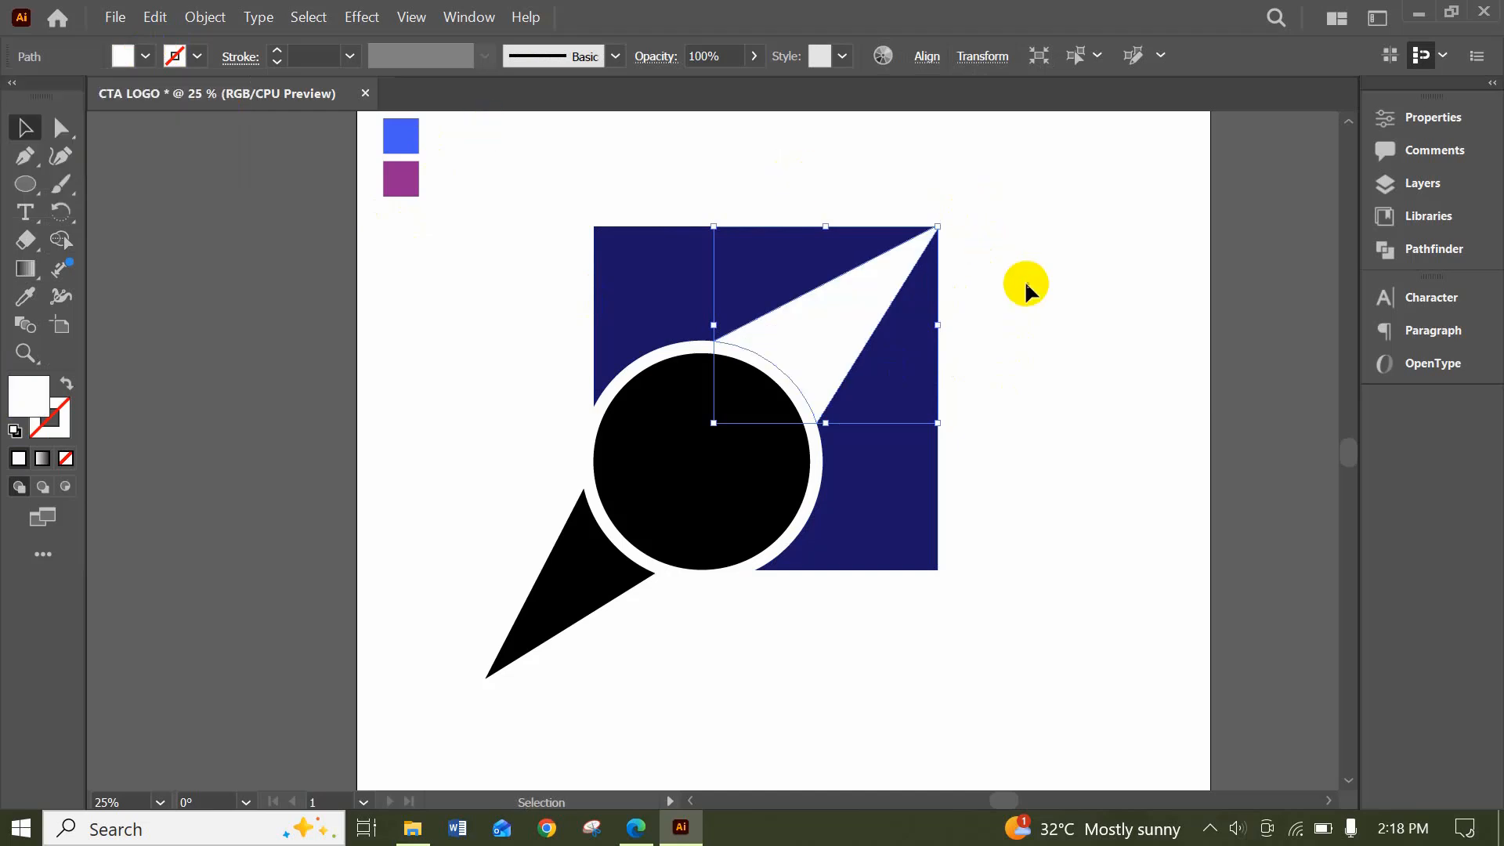
Delete the tiny leftover light blue tip at the square's upper-right corner
left_click(881, 499)
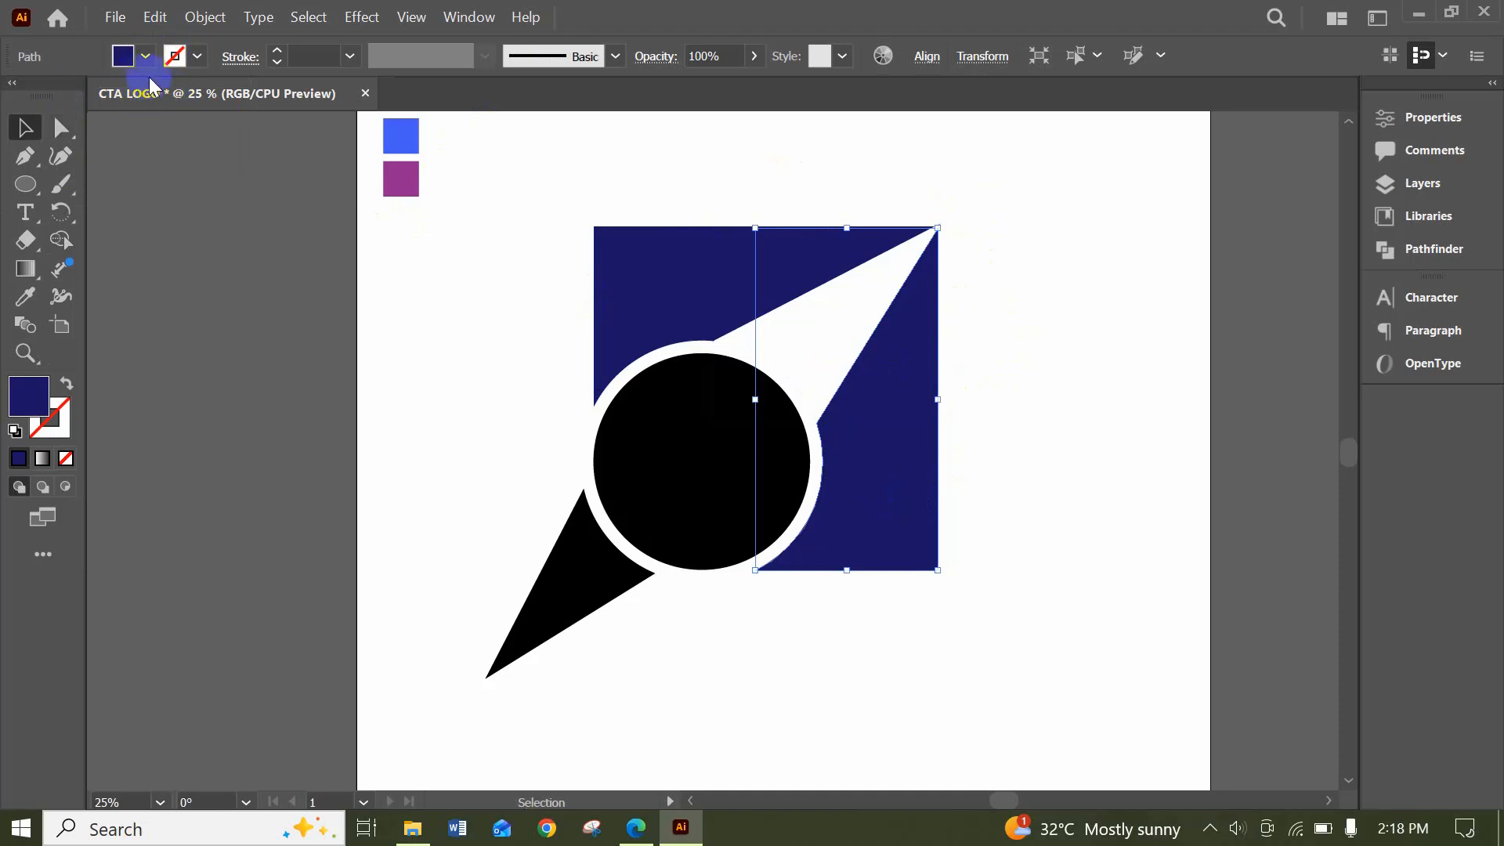
left_click(1011, 206)
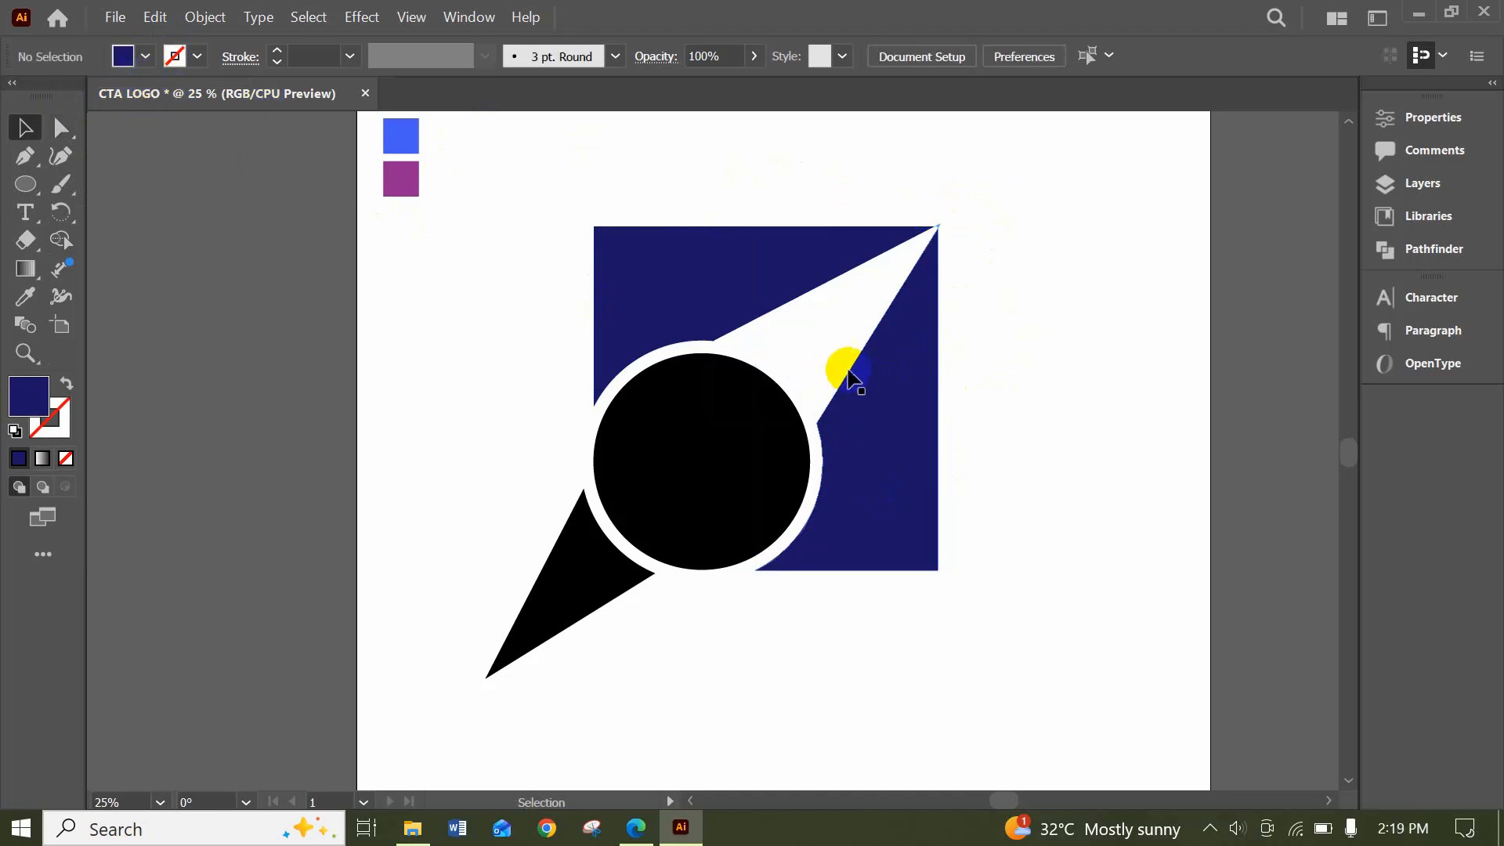
left_click(939, 222)
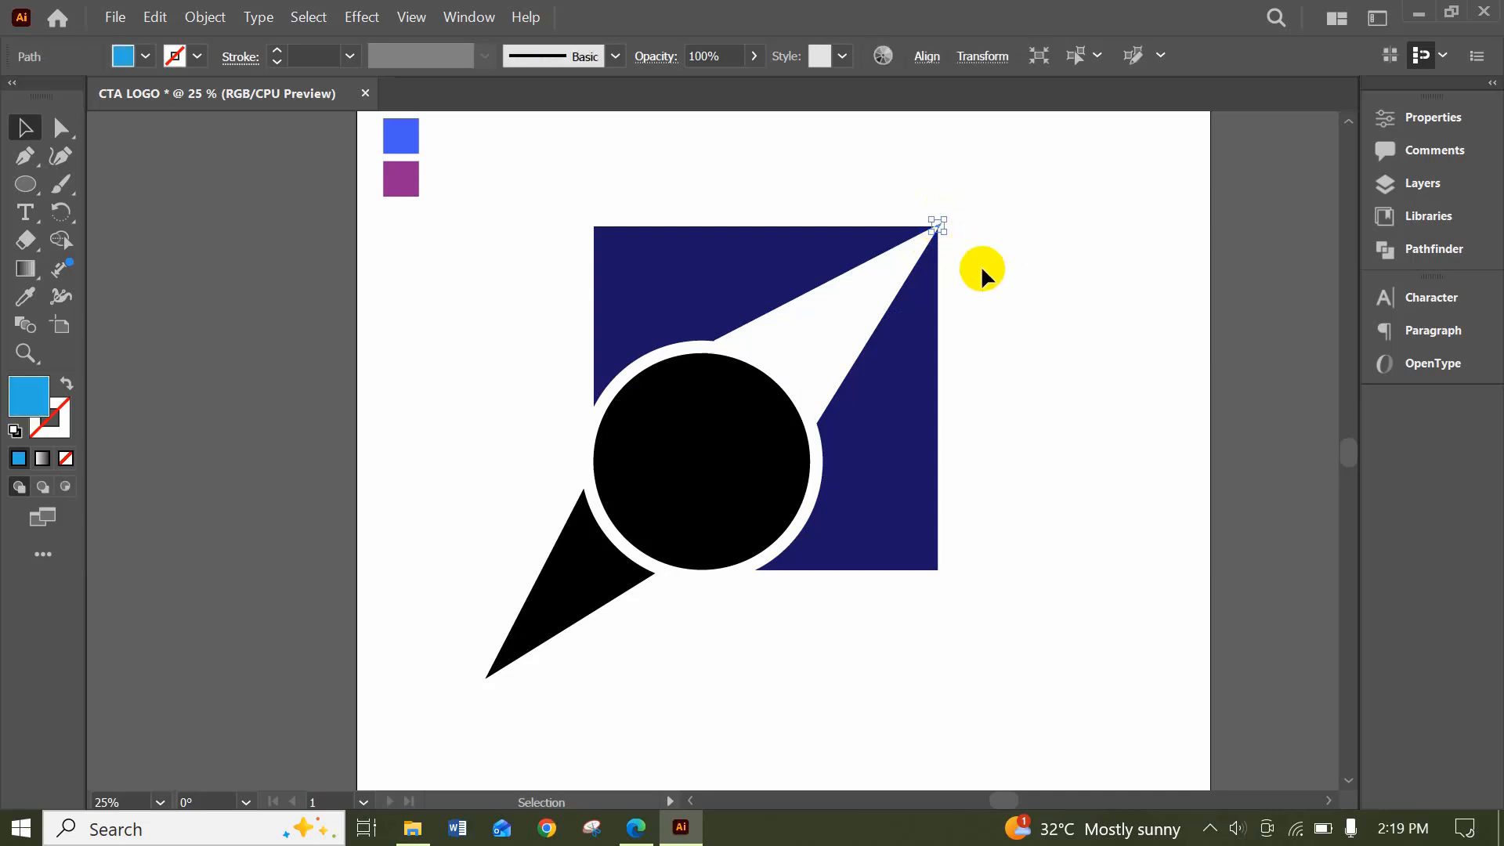
left_click(979, 265)
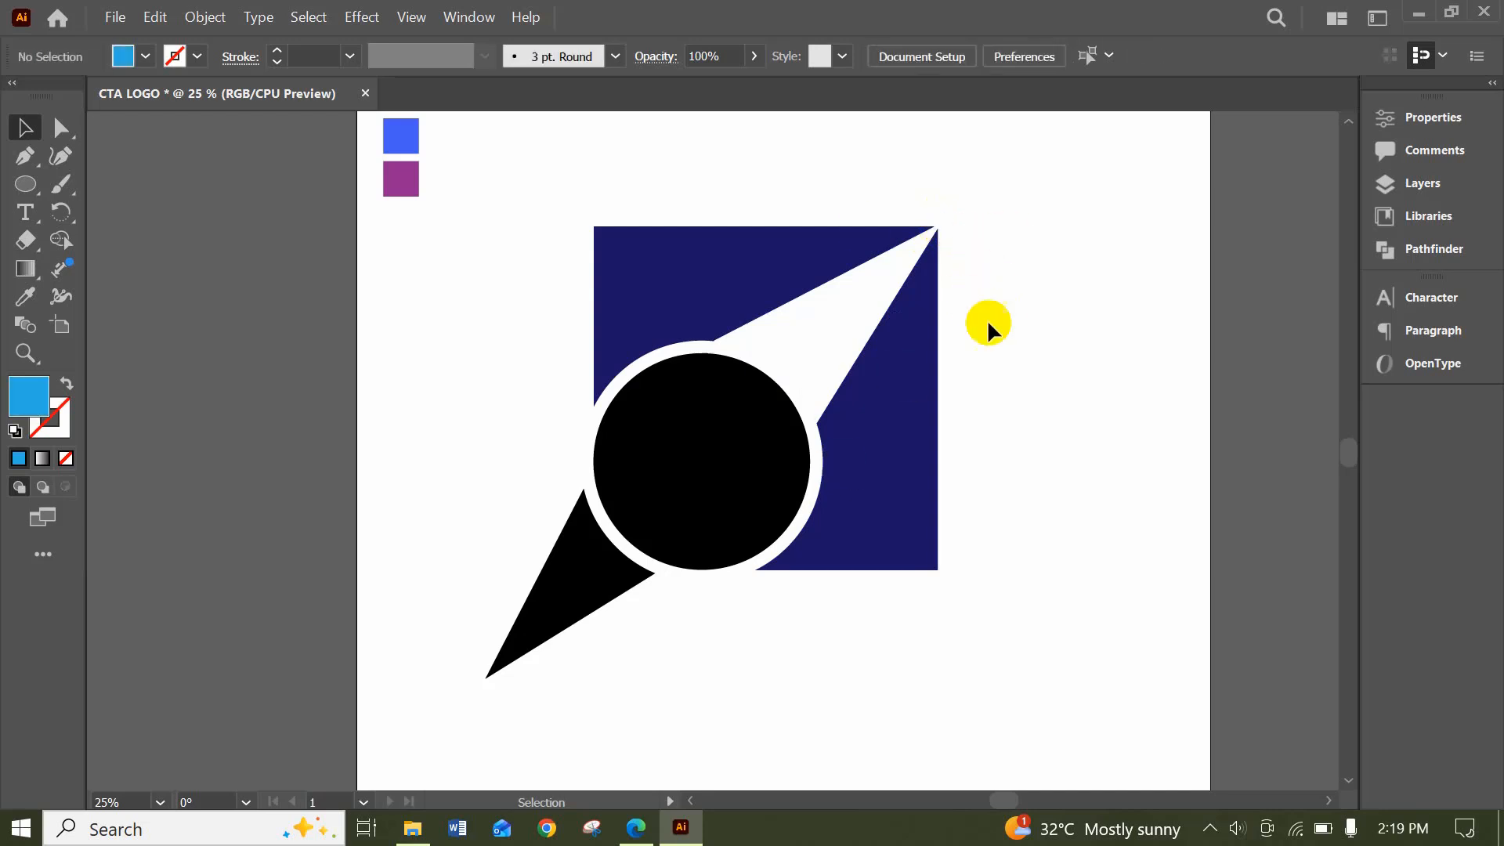
Select the two navy shapes of the logo and display the Gradient settings
left_click(655, 303)
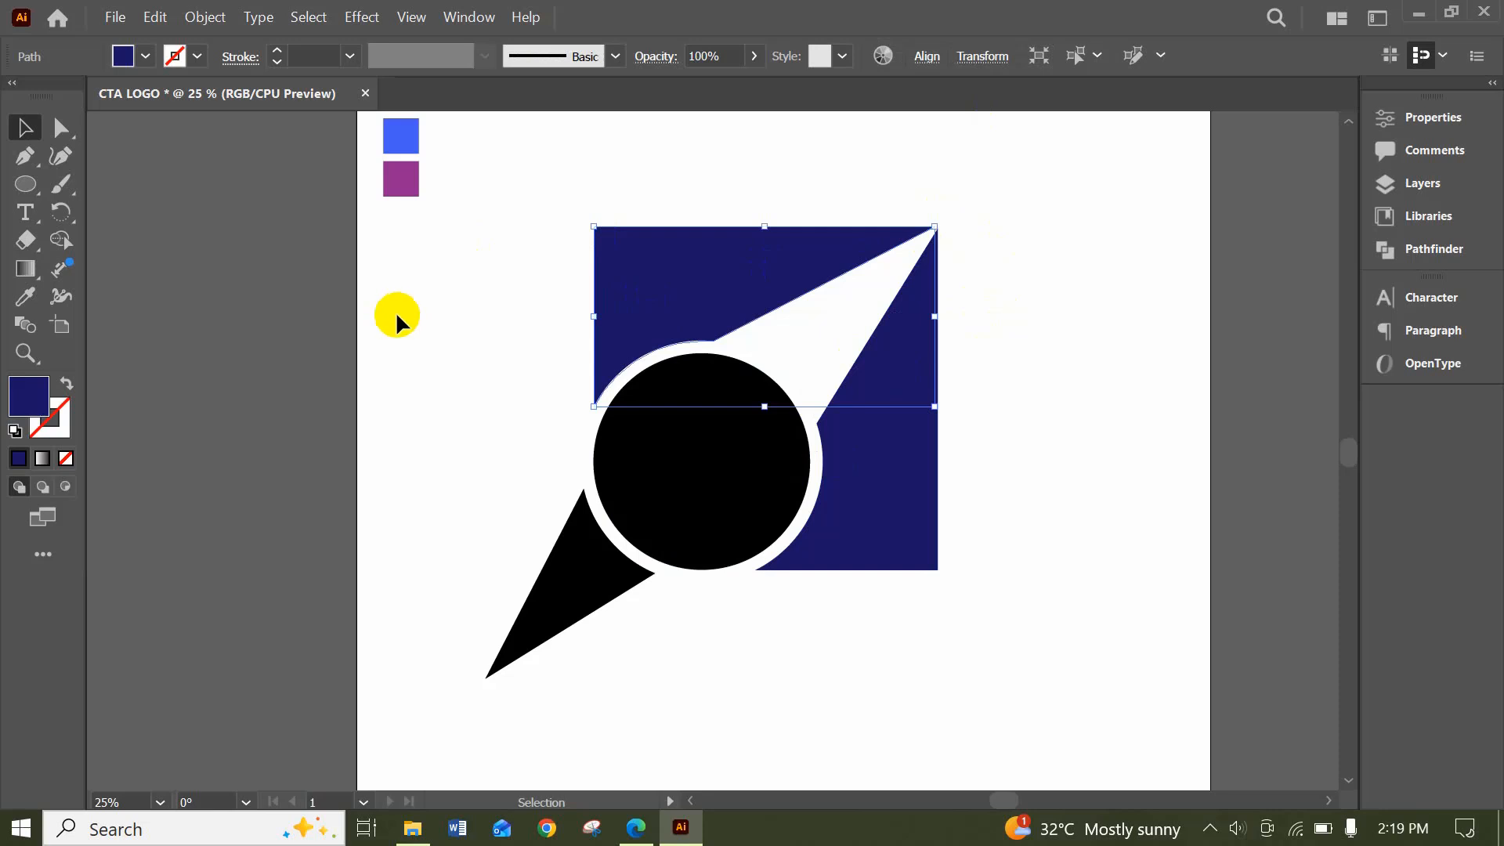
left_click(397, 311)
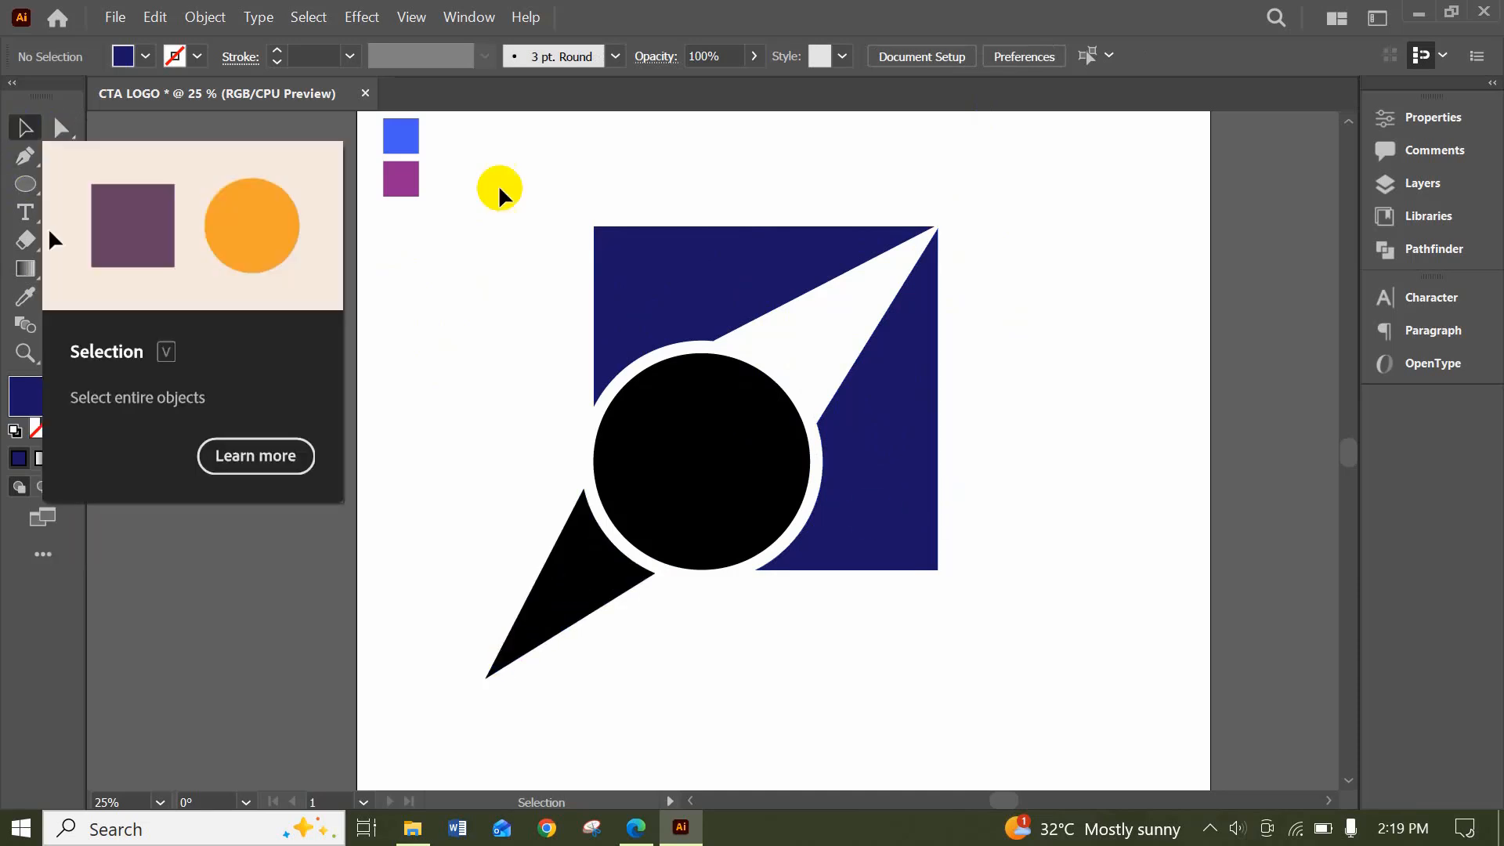
left_click(670, 290)
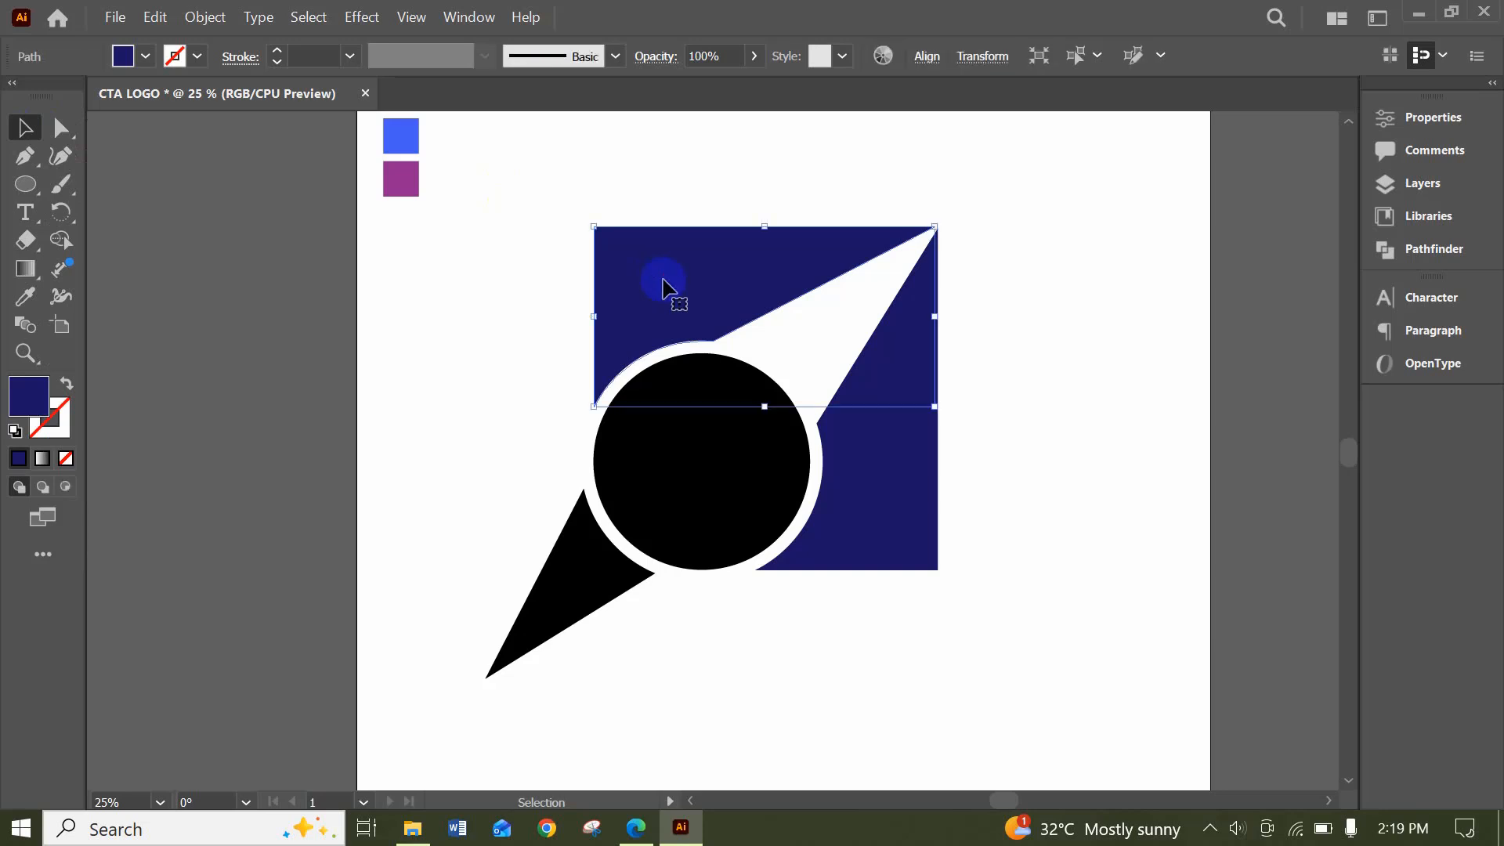
left_click(912, 521, "shift")
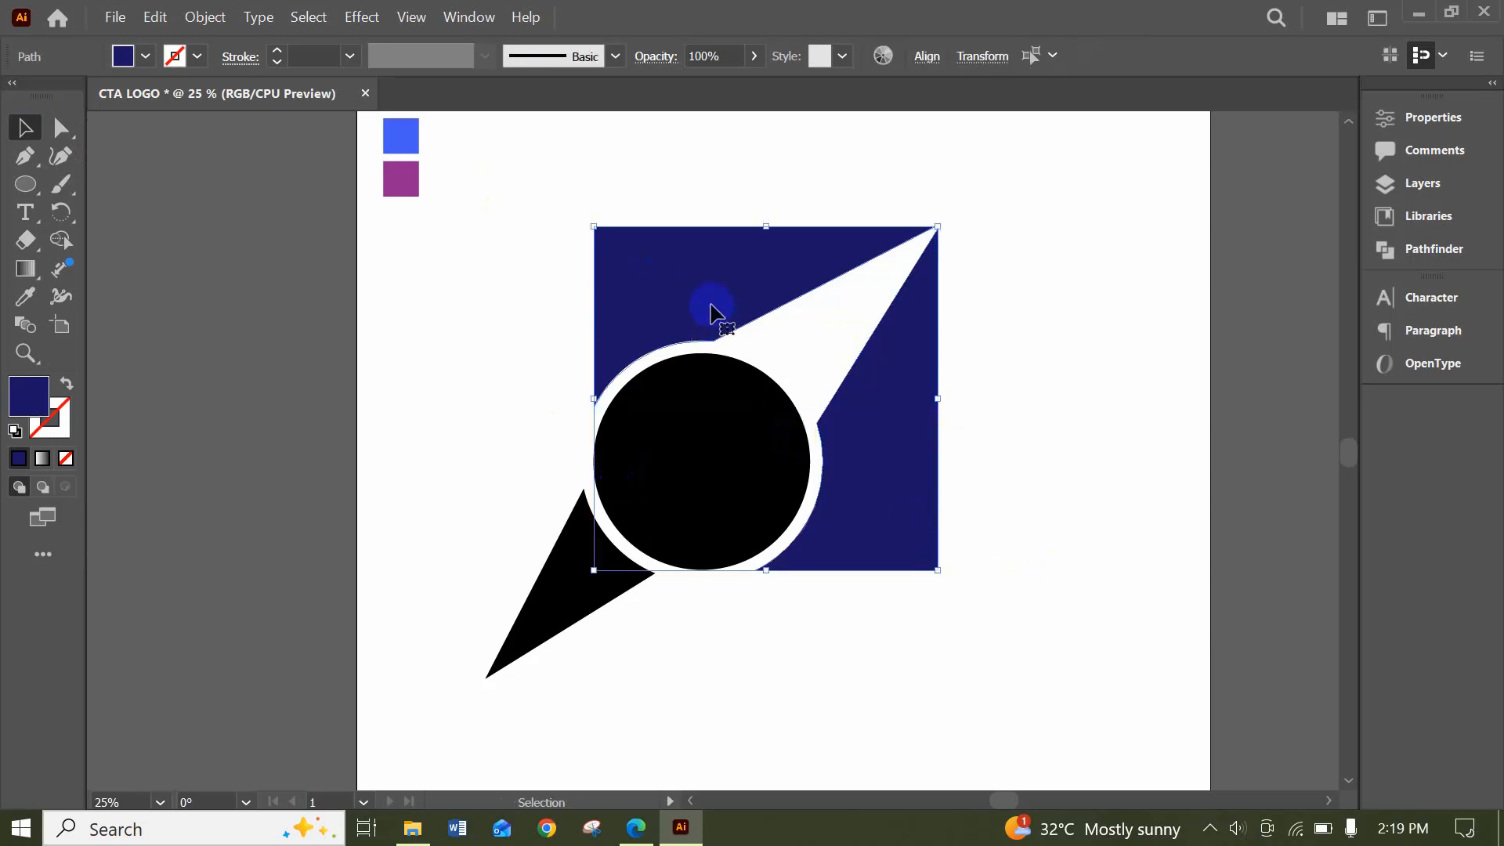
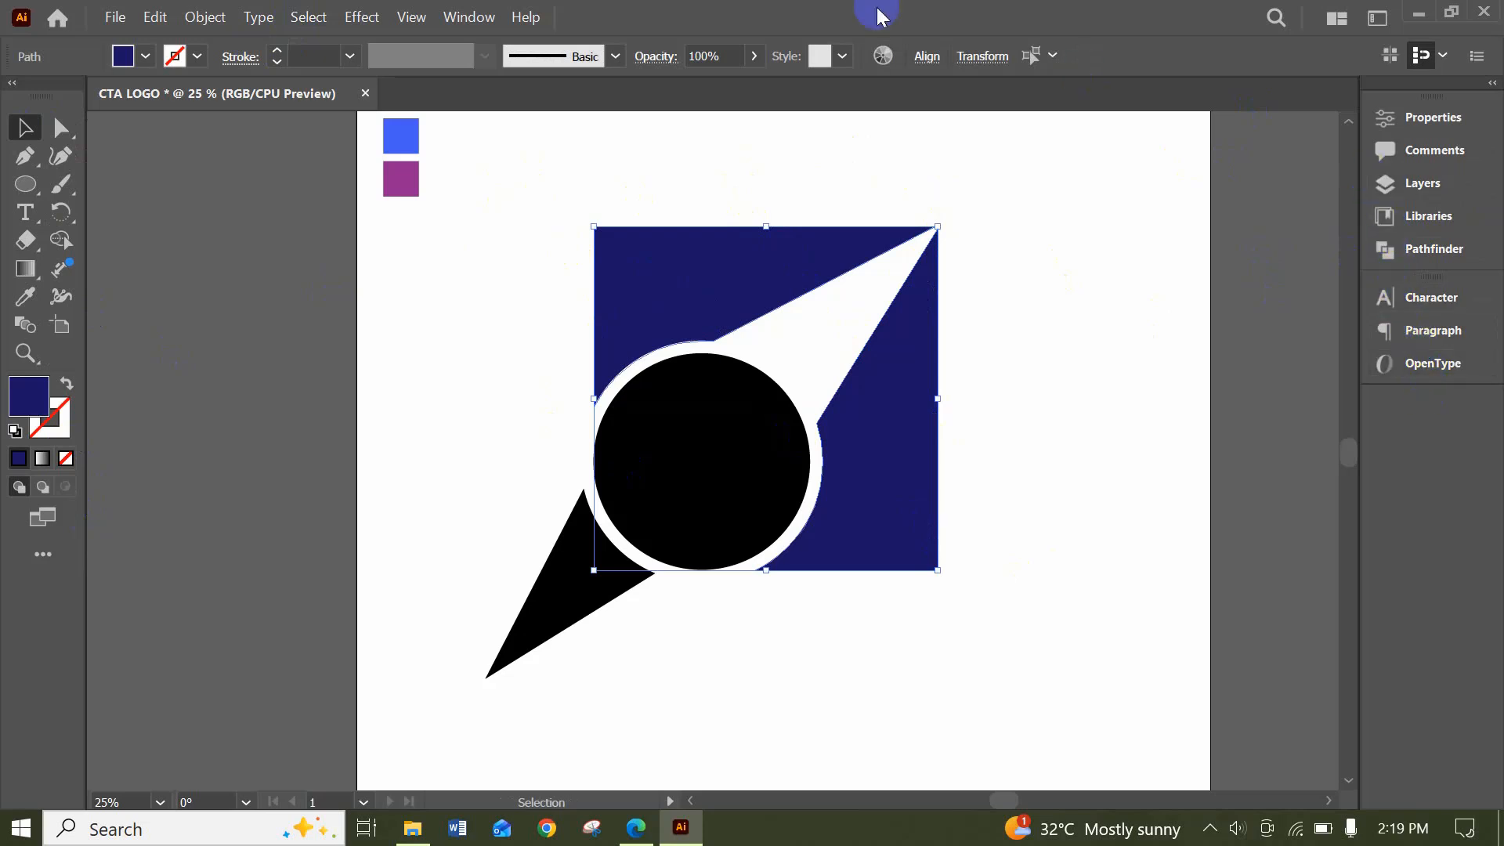
left_click(495, 16)
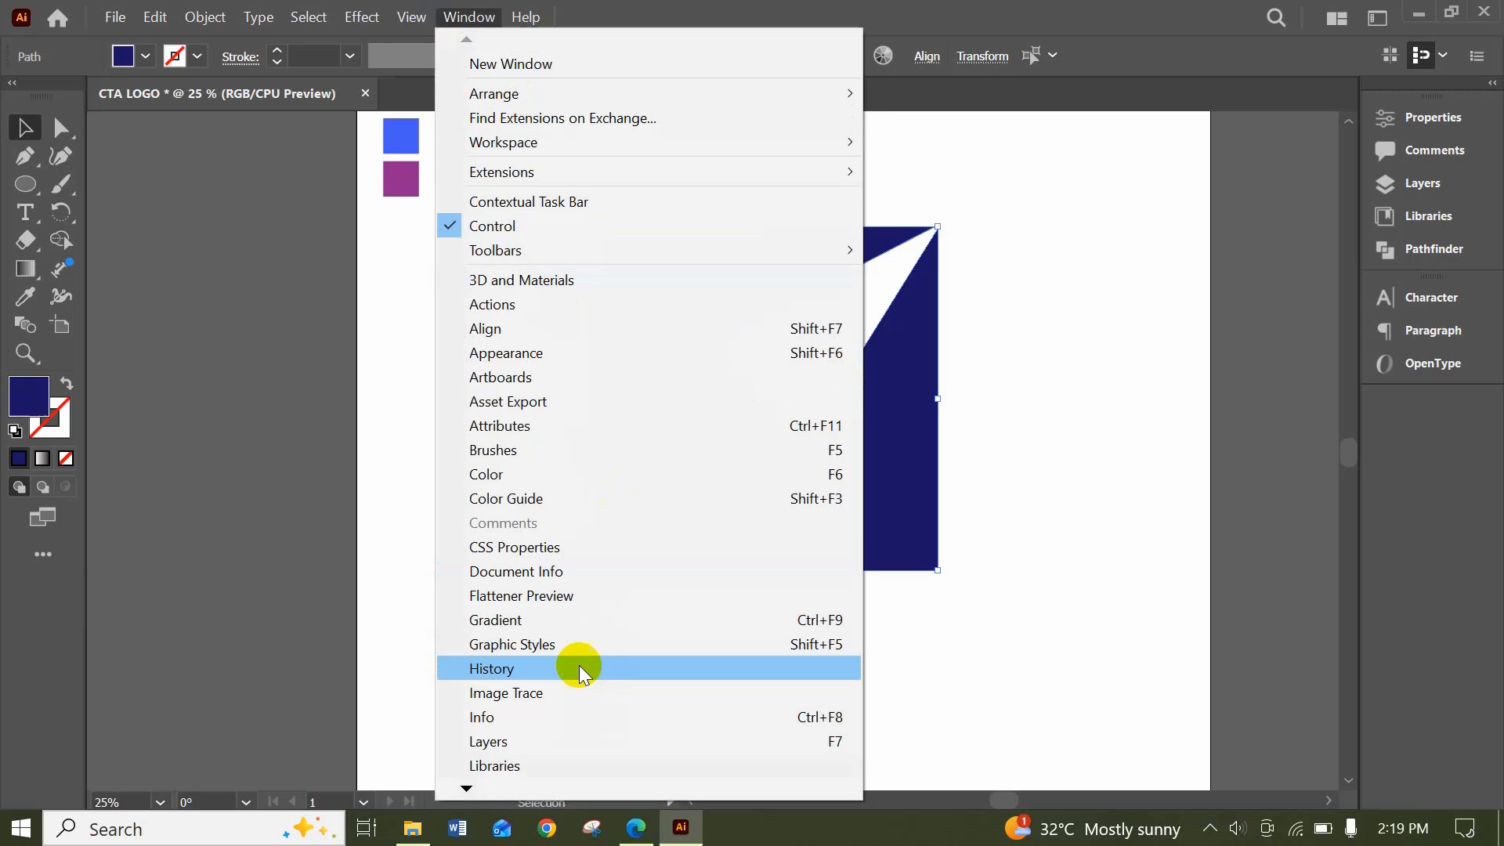
left_click(570, 621)
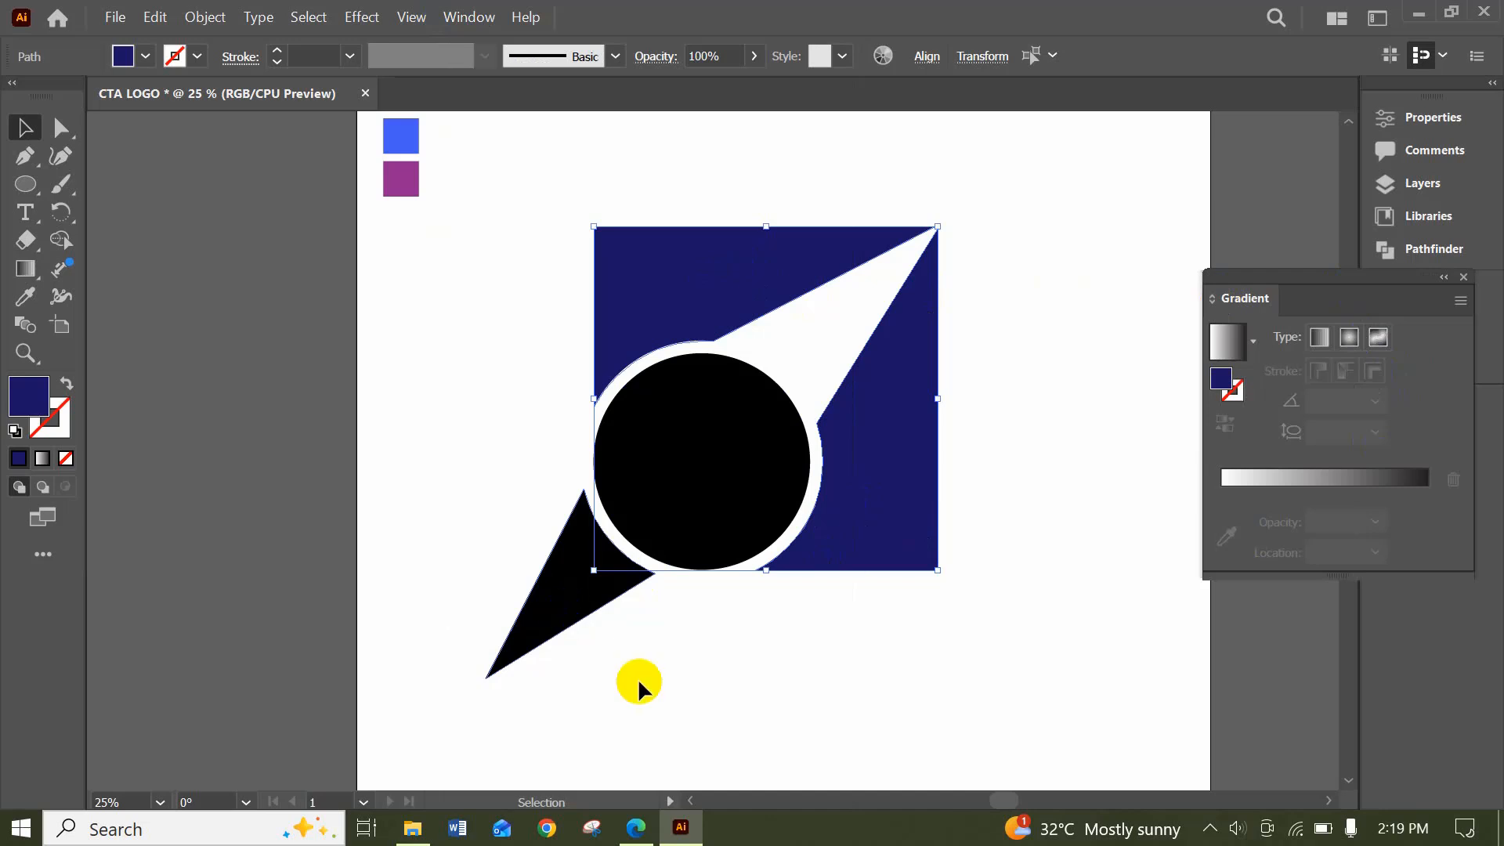
Apply a white-to-black linear gradient to both navy shapes and the black lower-left spike together
left_click(658, 467)
left_click(645, 326)
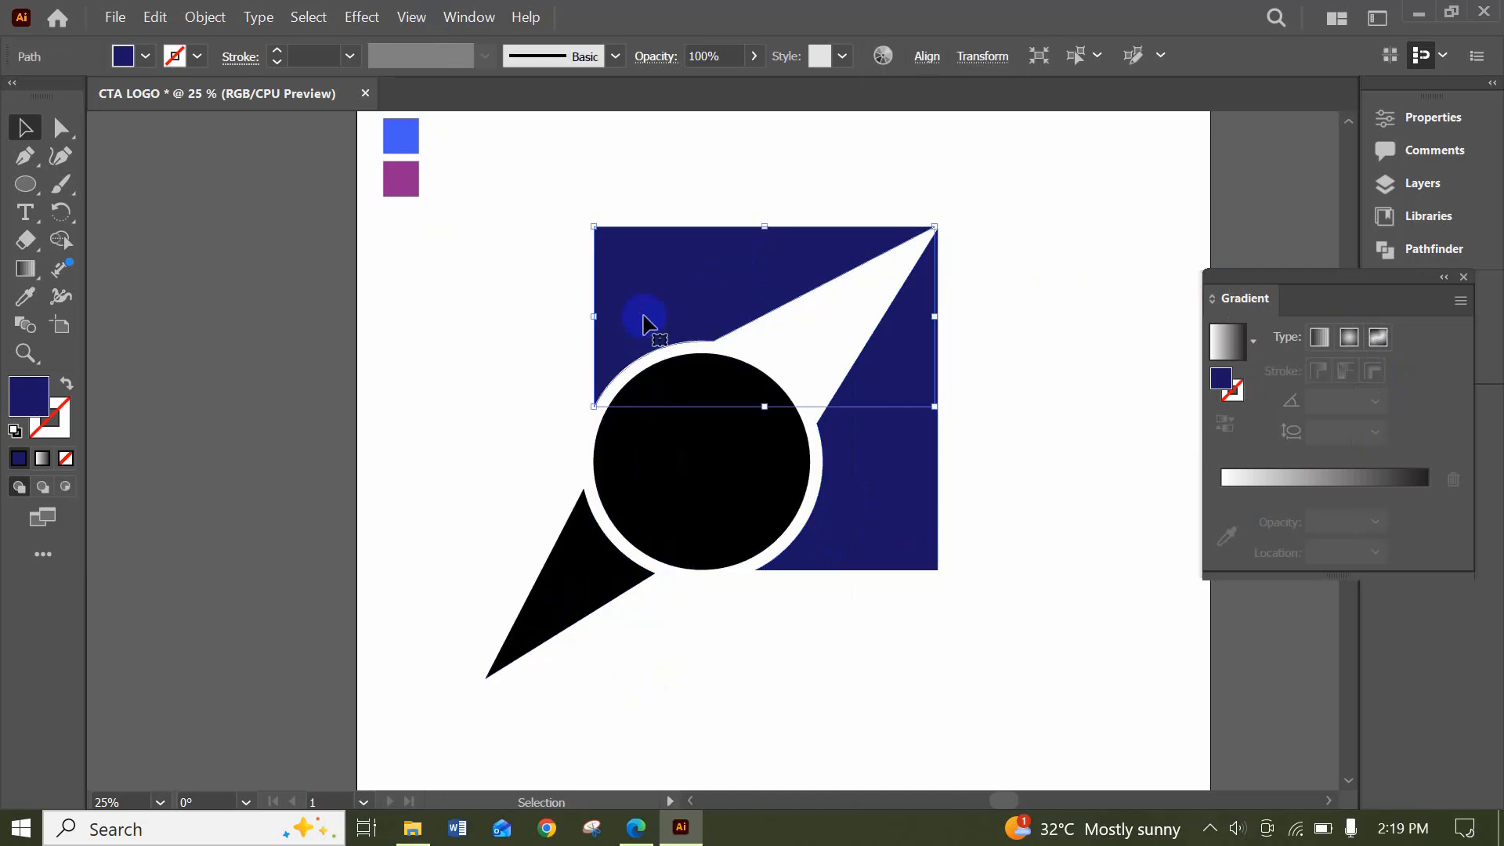
left_click(907, 538)
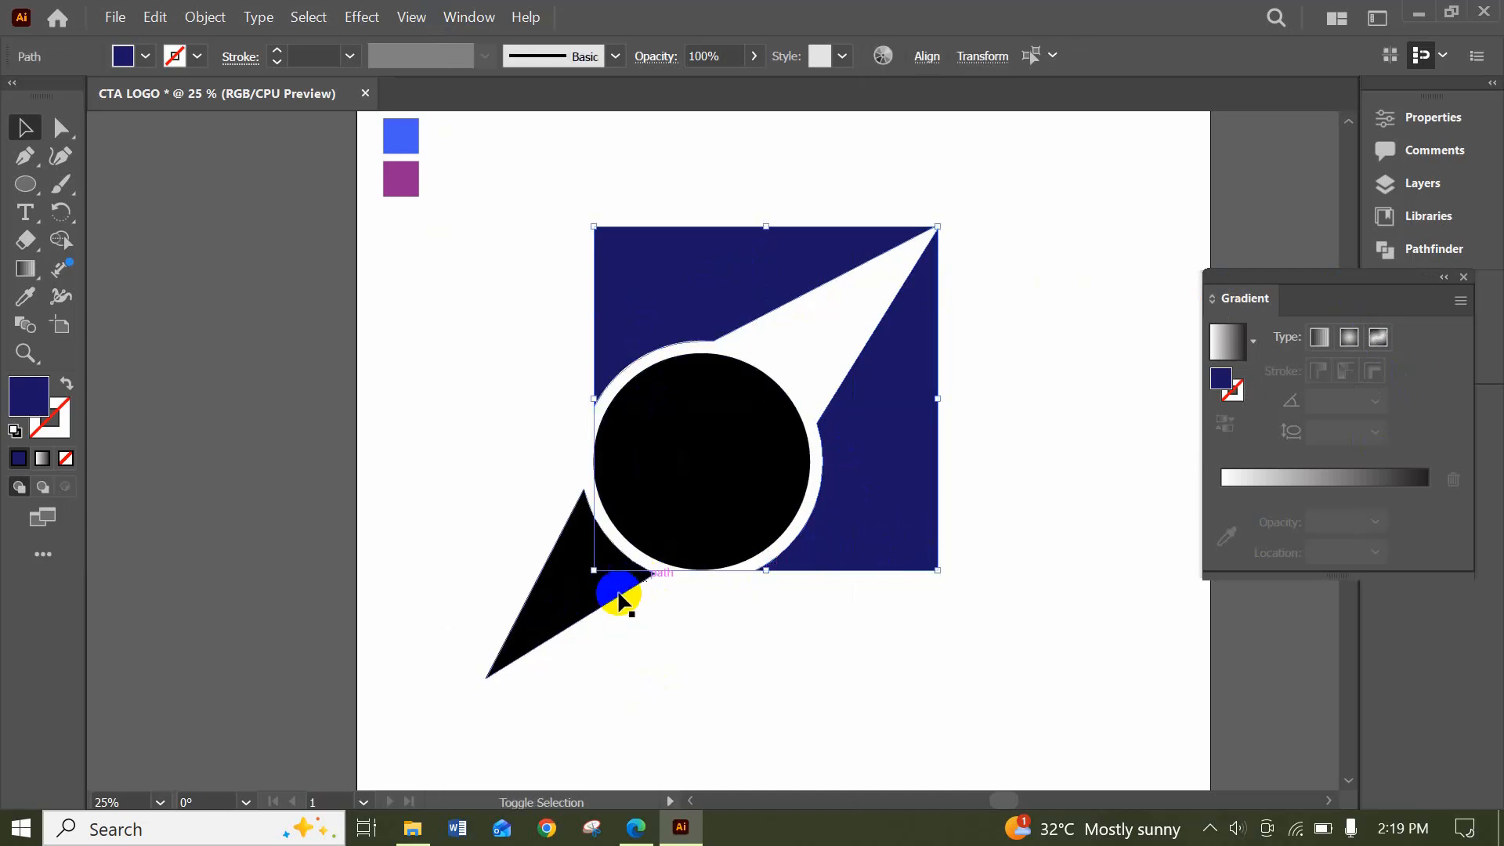
left_click(571, 604, "shift")
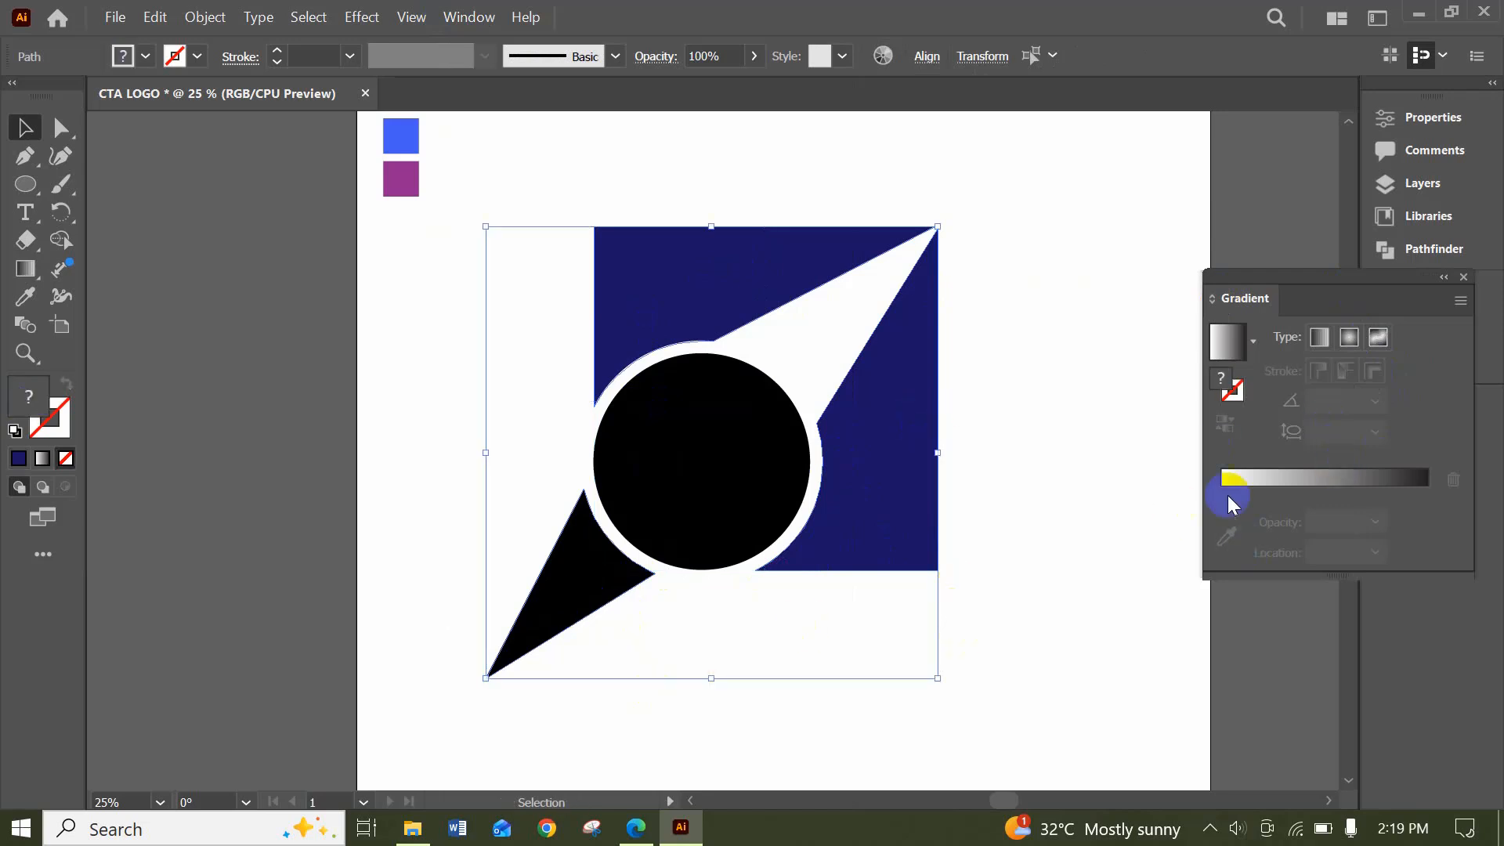
left_click(1257, 476)
Recolour the gradient's white start stop with the blue sampled from the first colour swatch on the artboard
left_click(1222, 493)
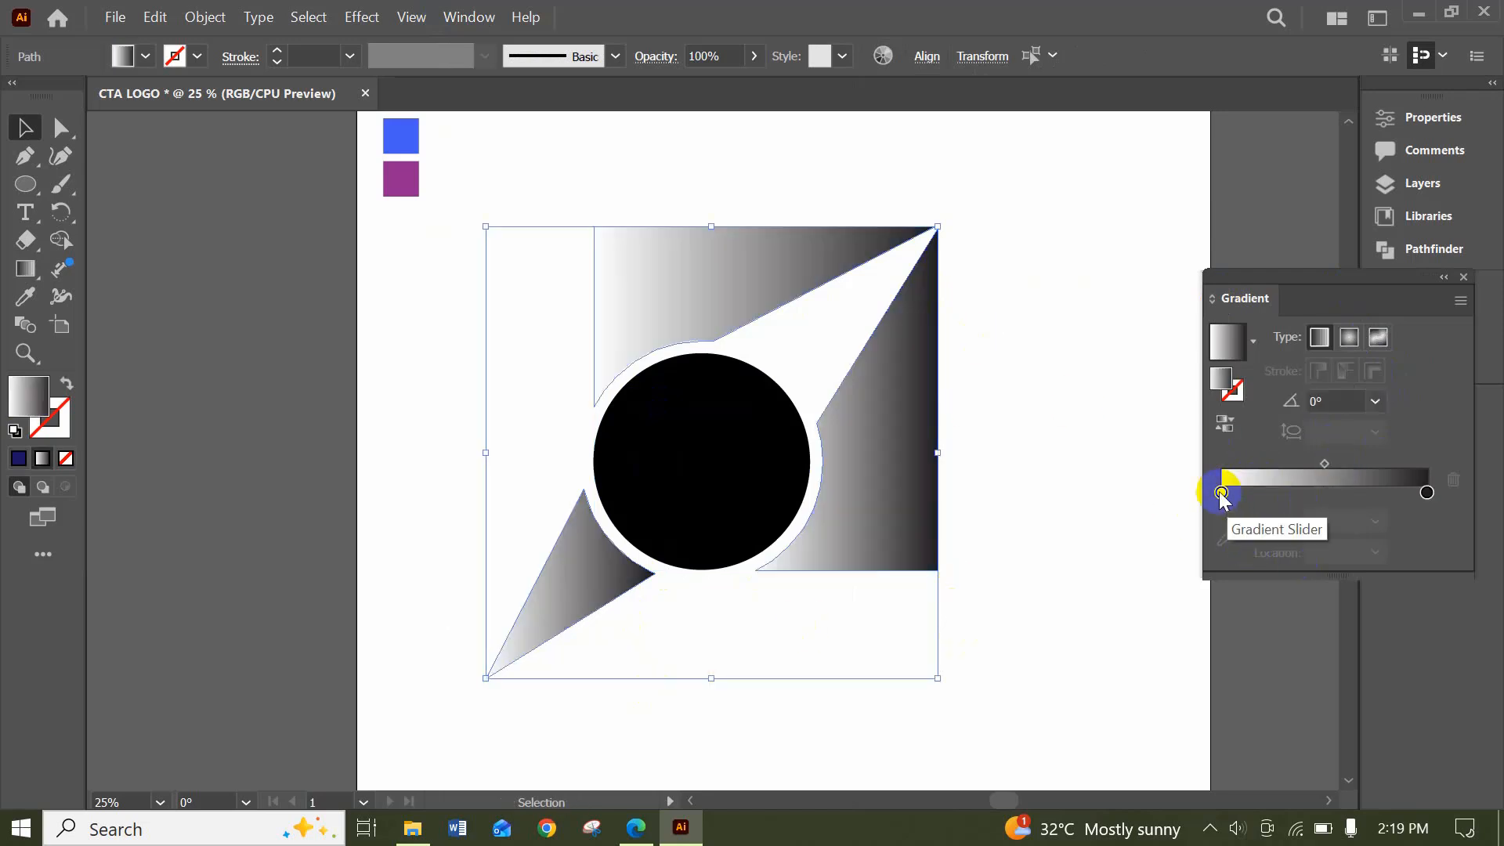
left_click(1227, 536)
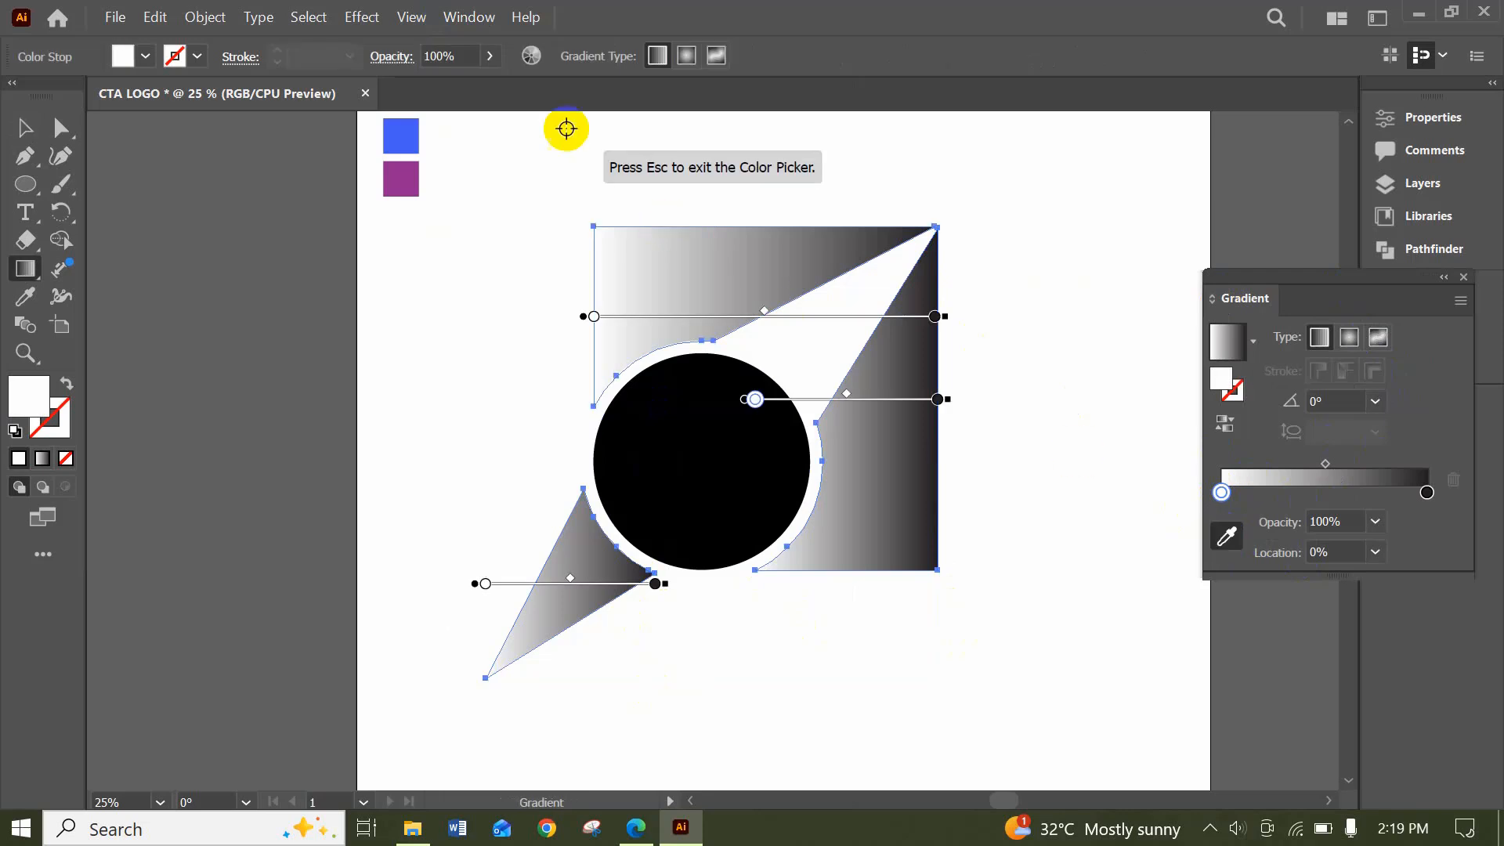
scroll(541, 156, "up", 3)
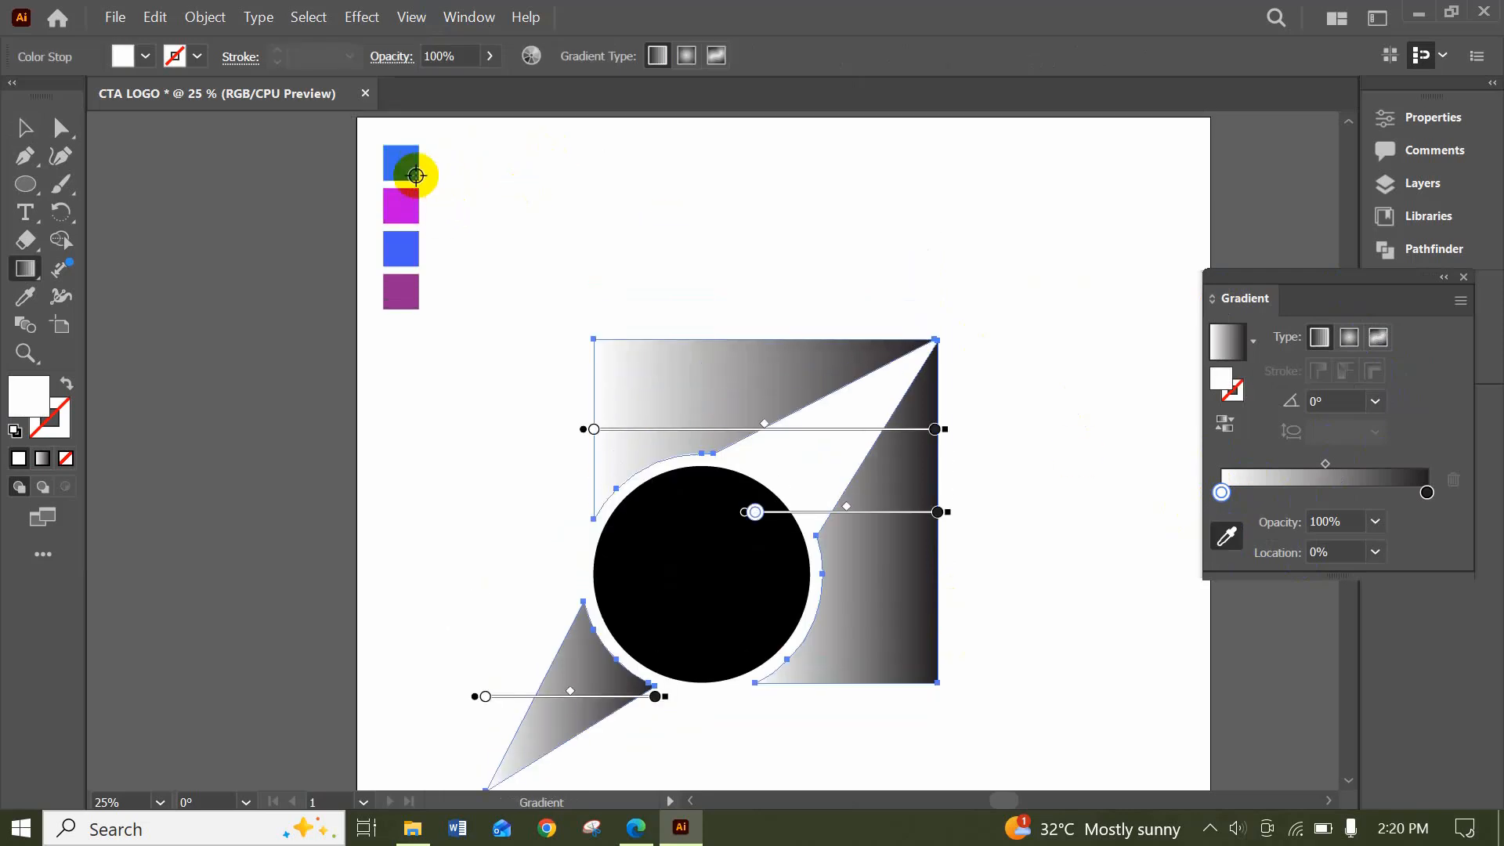
left_click(403, 169)
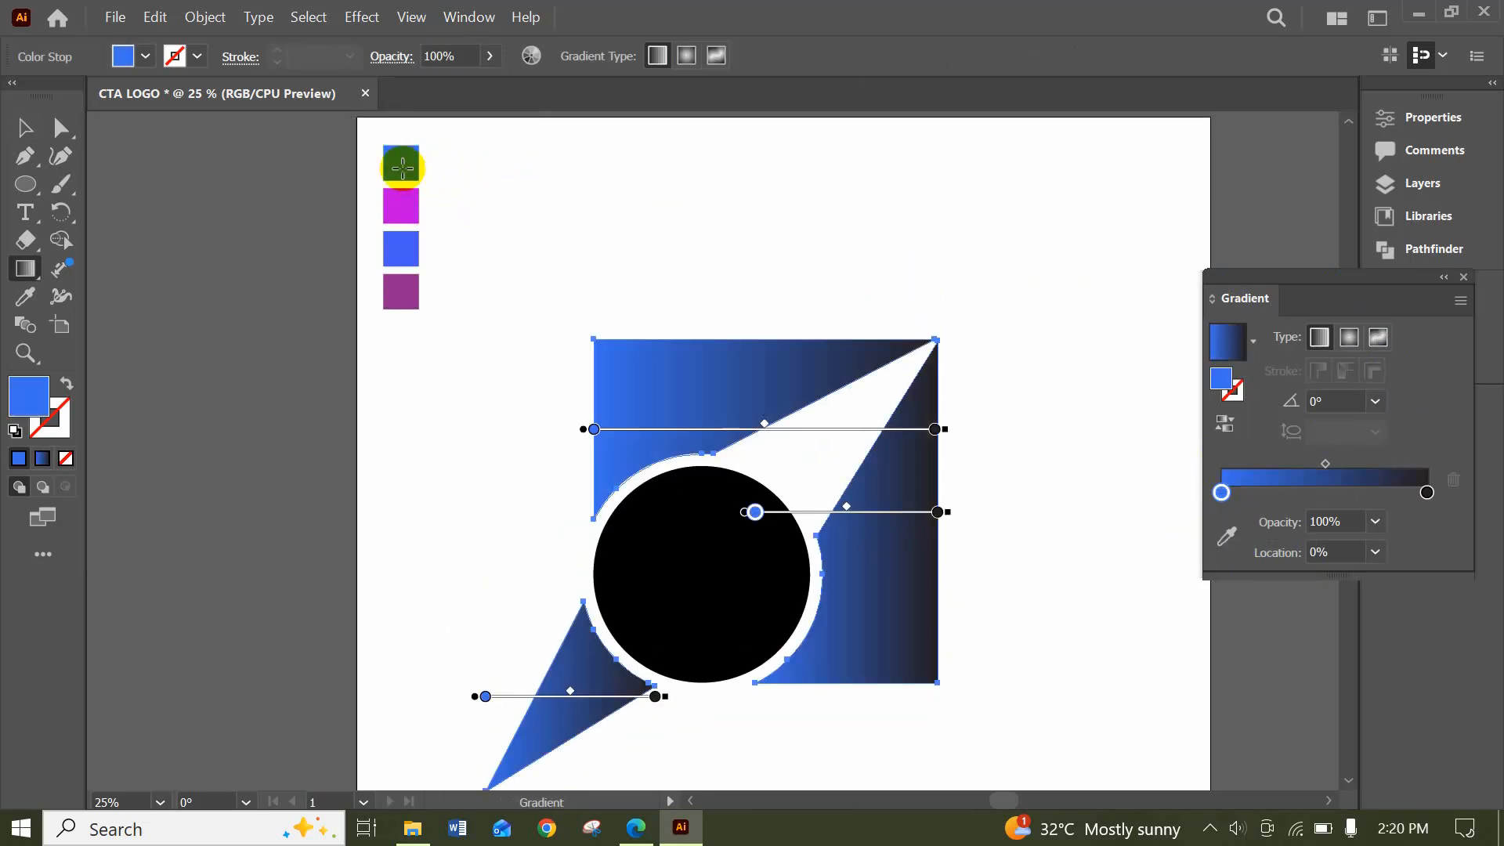
Recolour the gradient's black end stop with the magenta sampled from the second colour swatch, and deselect the shapes
left_click(1426, 491)
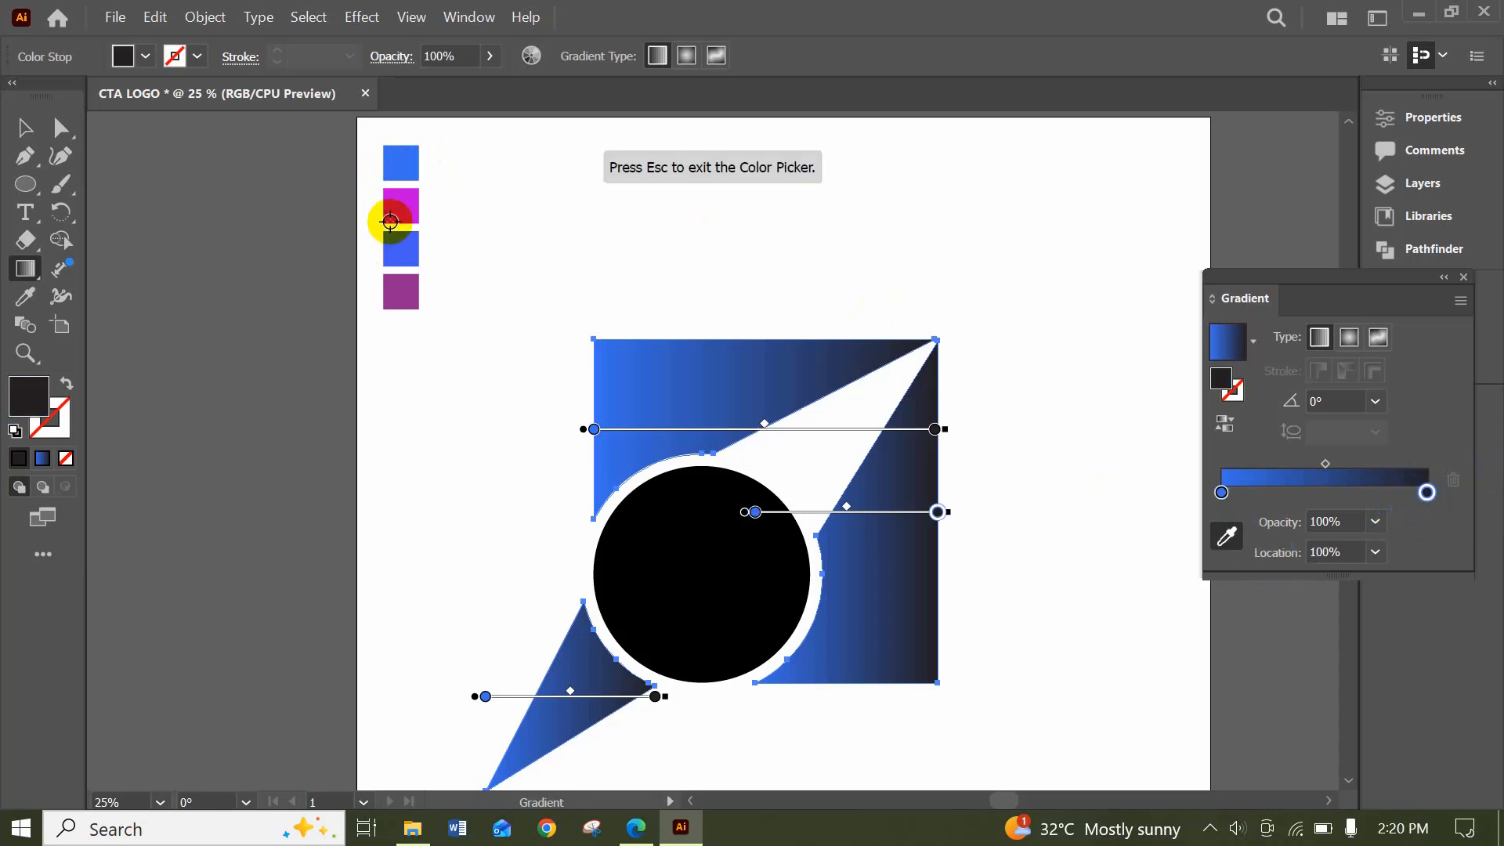
left_click(395, 208)
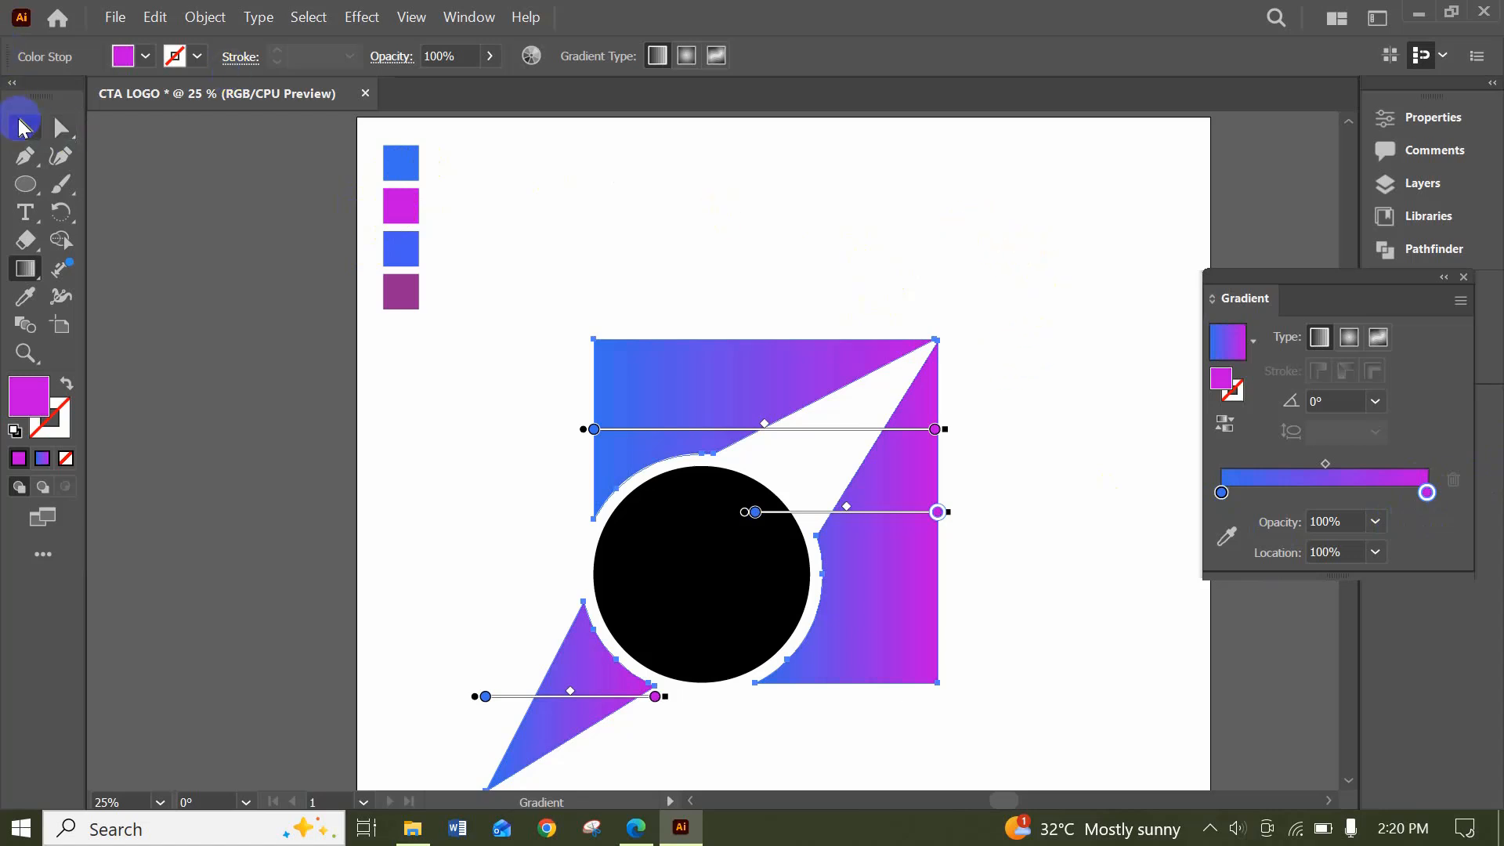
left_click(23, 126)
left_click(699, 219)
Reverse the gradient on the lower-left spike so magenta starts at its outer tip
scroll(1061, 383, "down", 1)
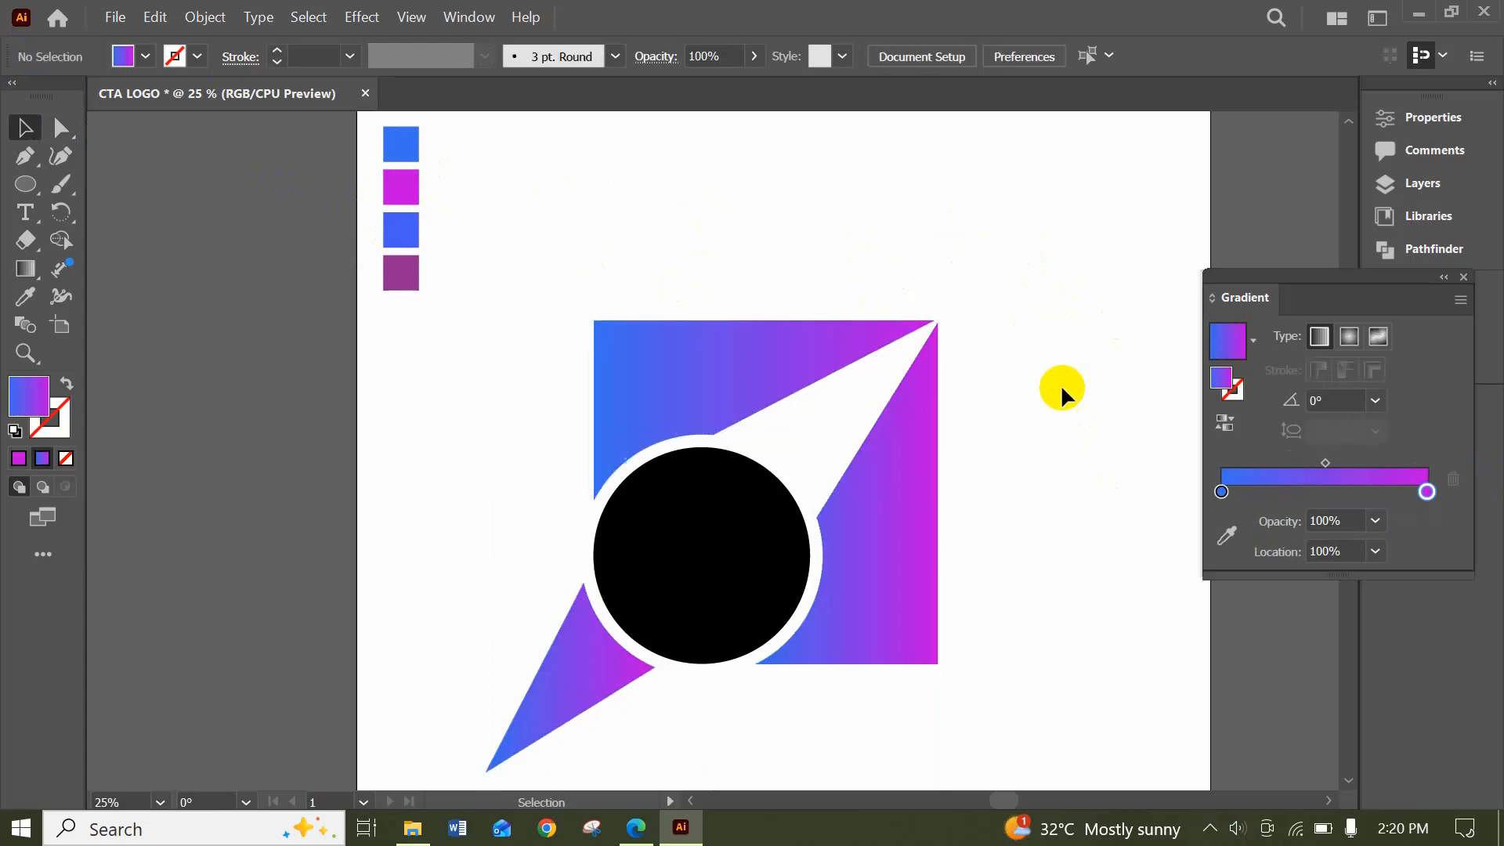
scroll(1060, 384, "down", 4)
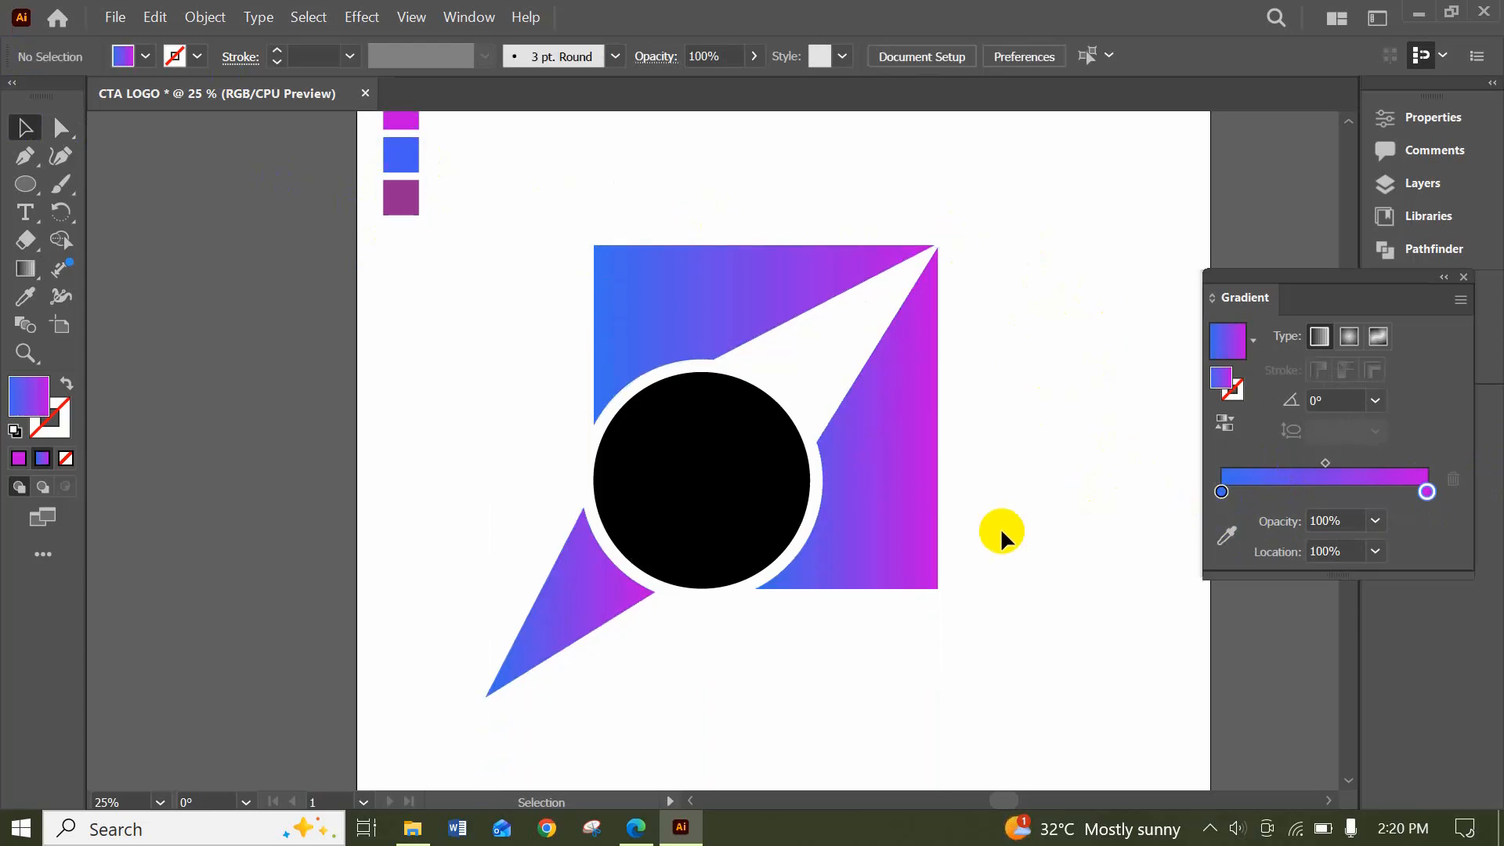
left_click(577, 619)
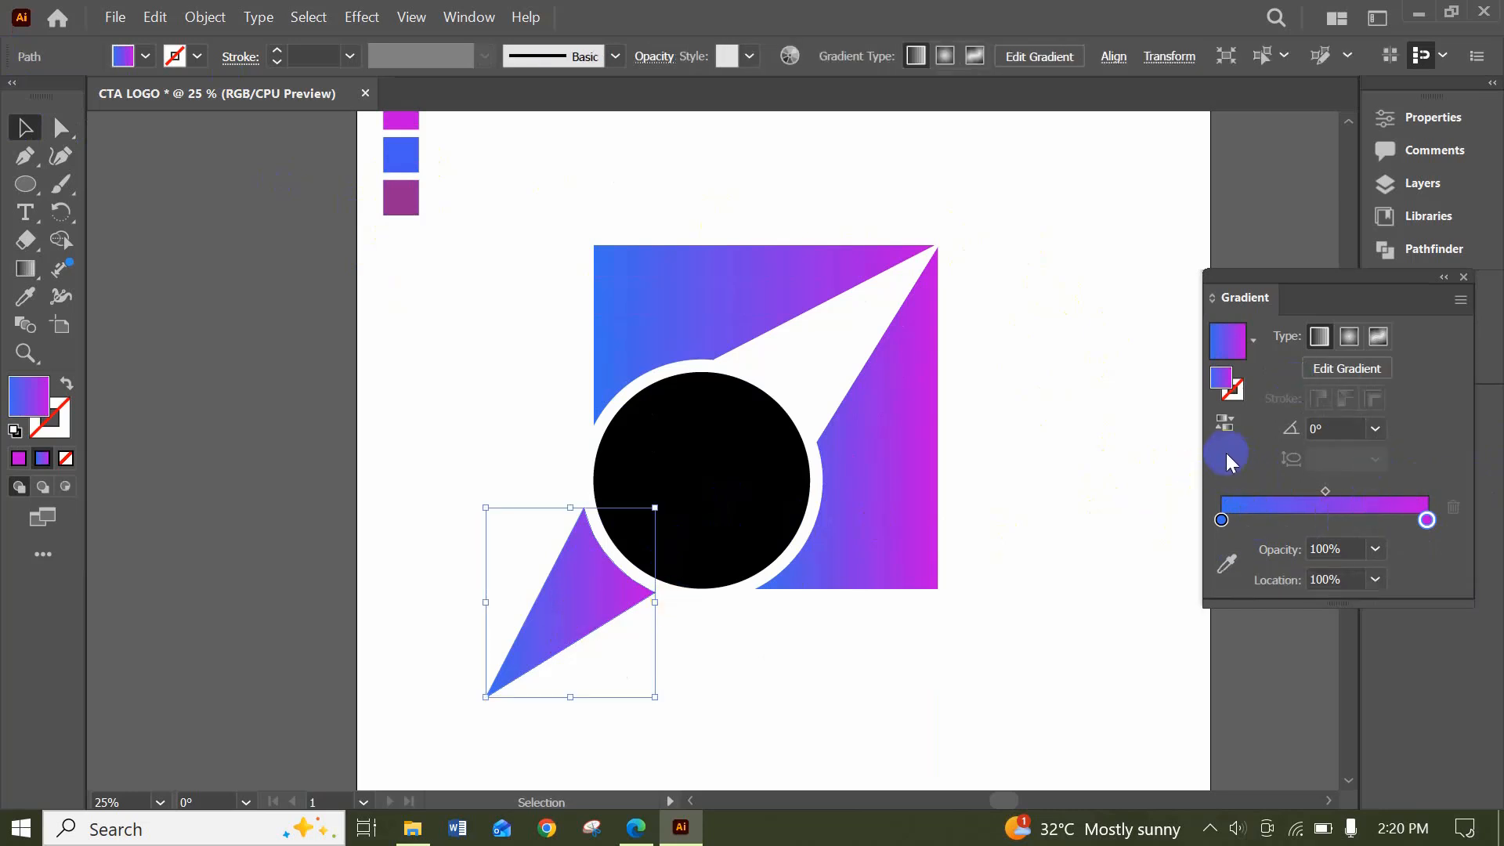
left_click(1224, 425)
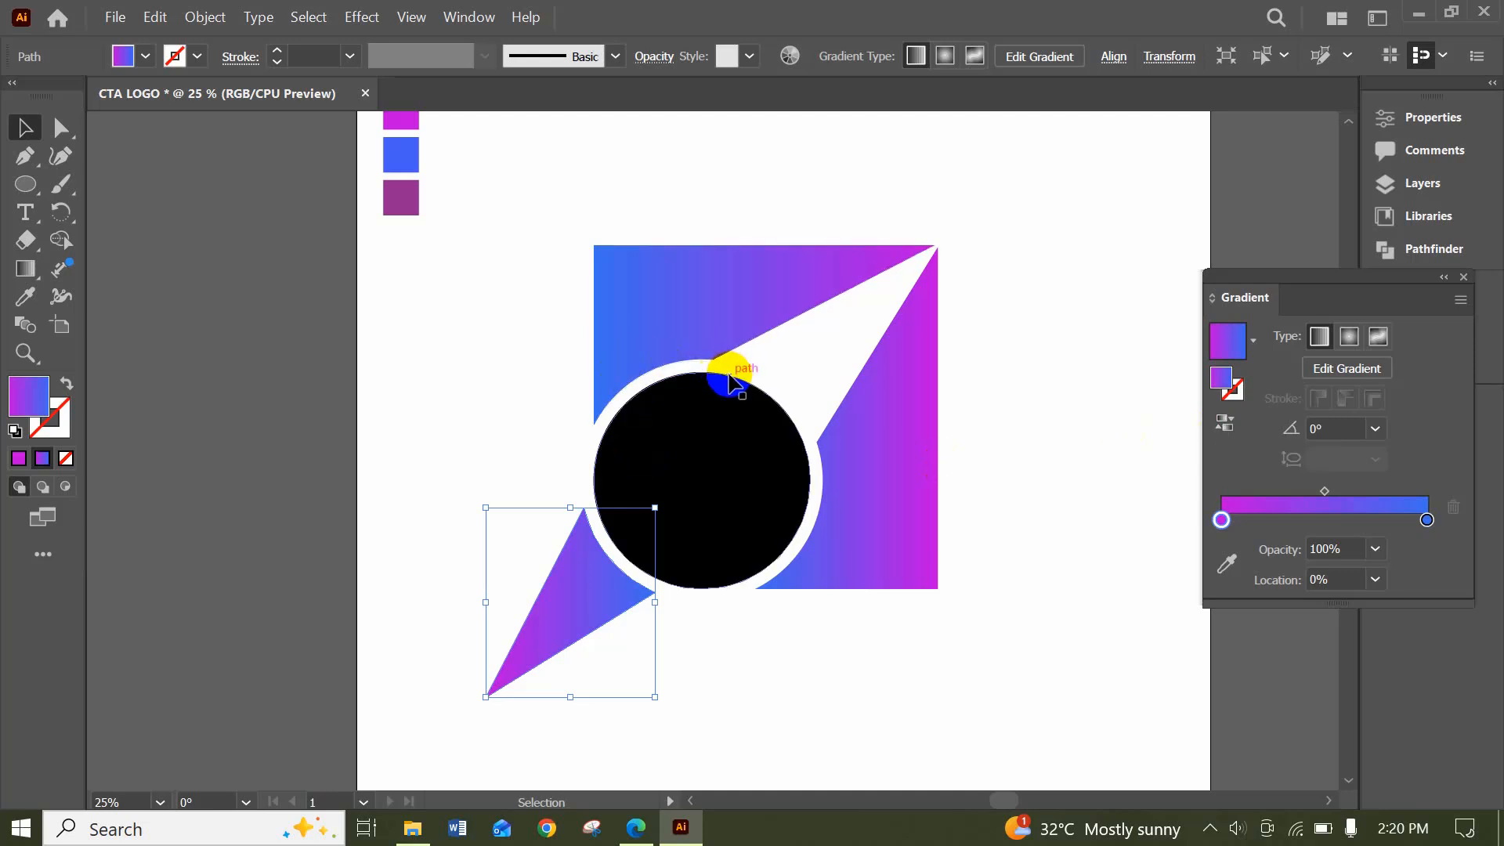
left_click(1020, 321)
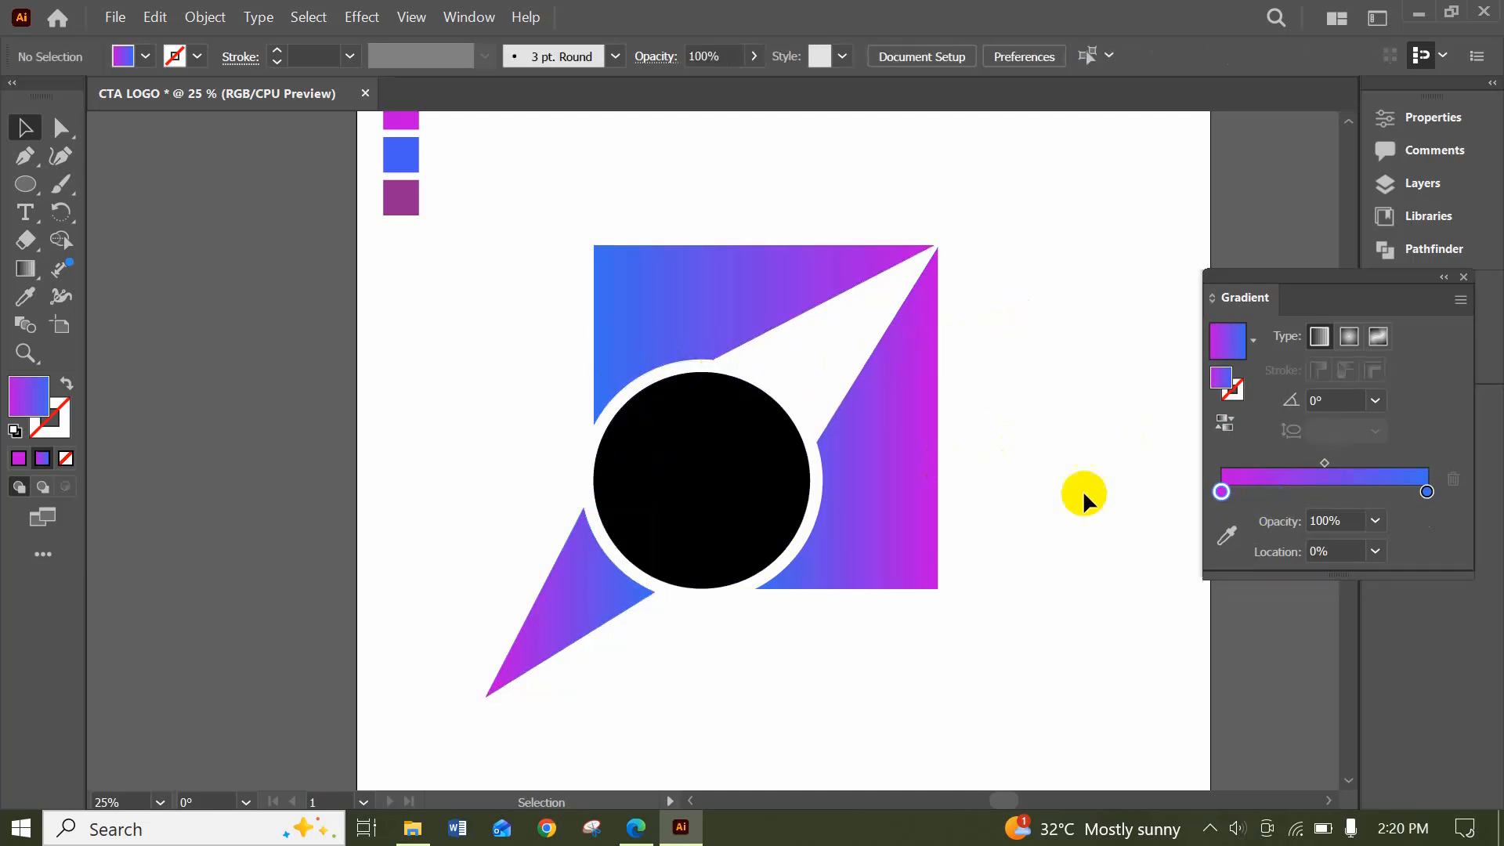
Try filling the lower-left spike with the solid blue of the third swatch, and restore its gradient fill
left_click(554, 625)
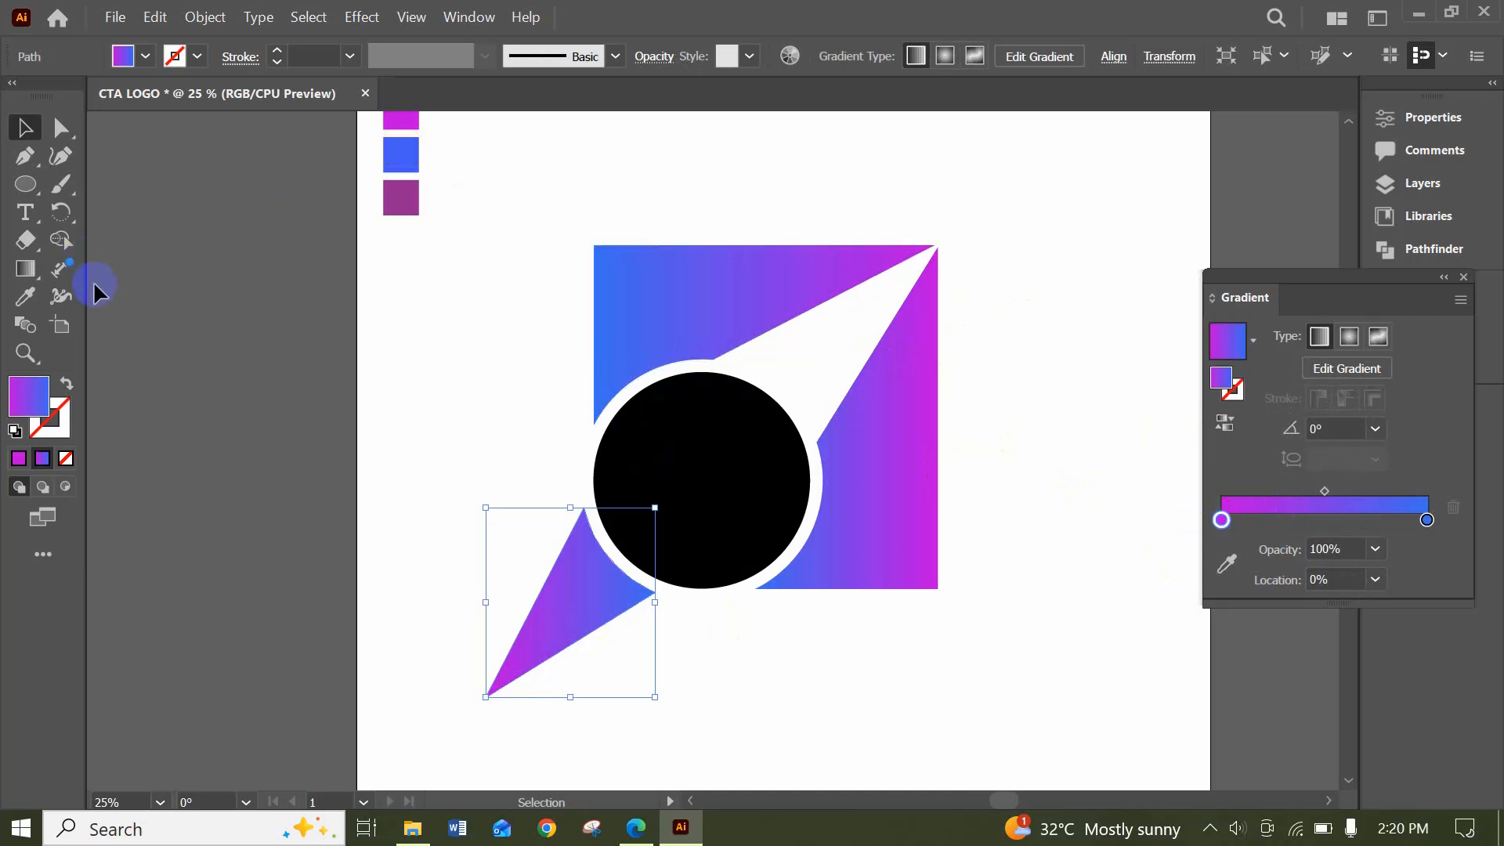
left_click(31, 298)
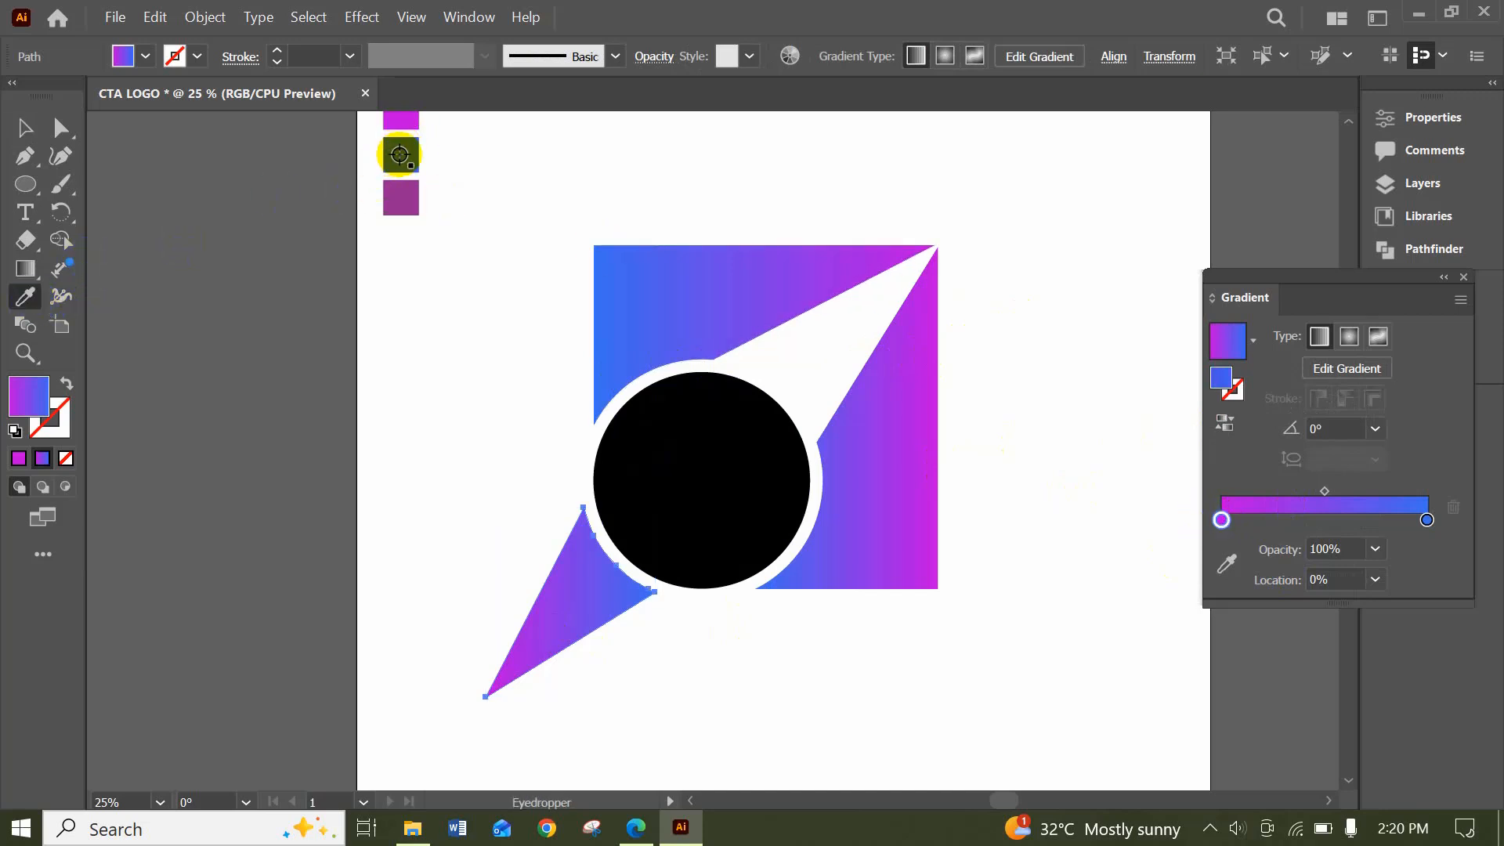
left_click(399, 154)
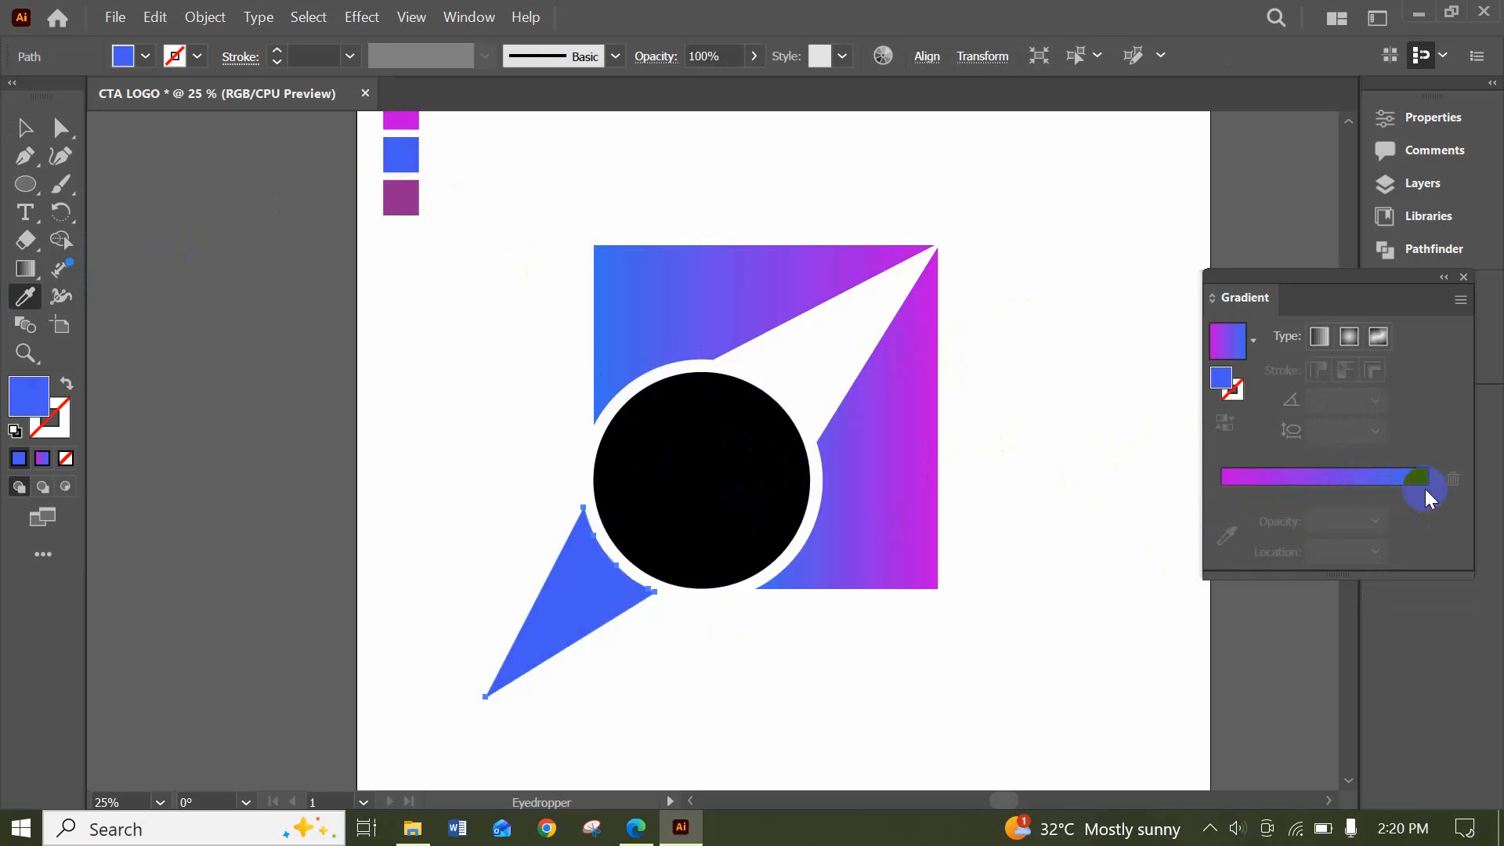
left_click(1343, 477)
Recolour the spike's gradient with the third swatch's blue at the start stop and the second swatch's magenta at the end stop
left_click(1221, 520)
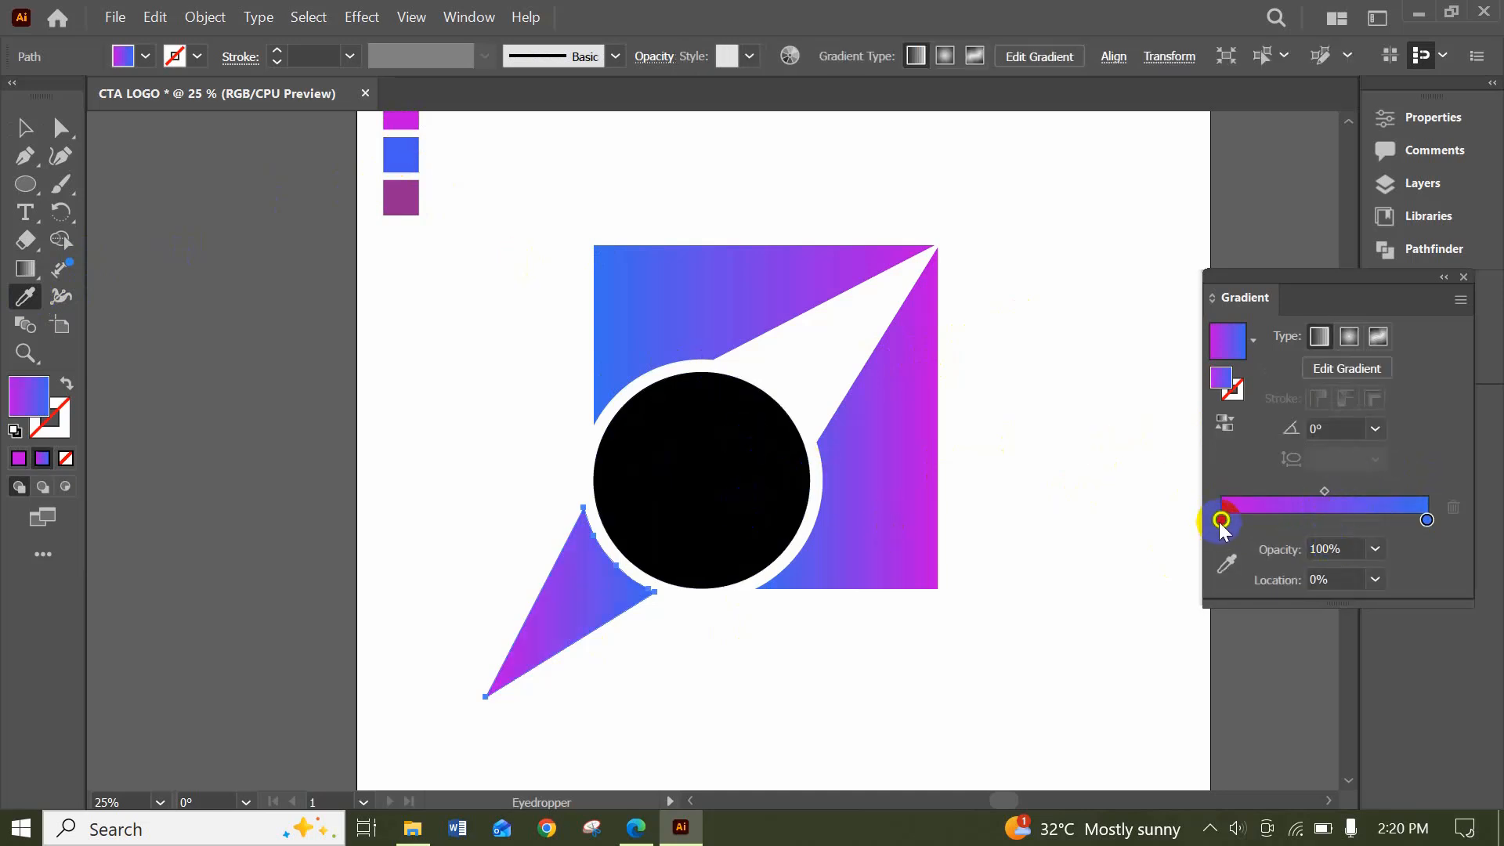
left_click(1226, 563)
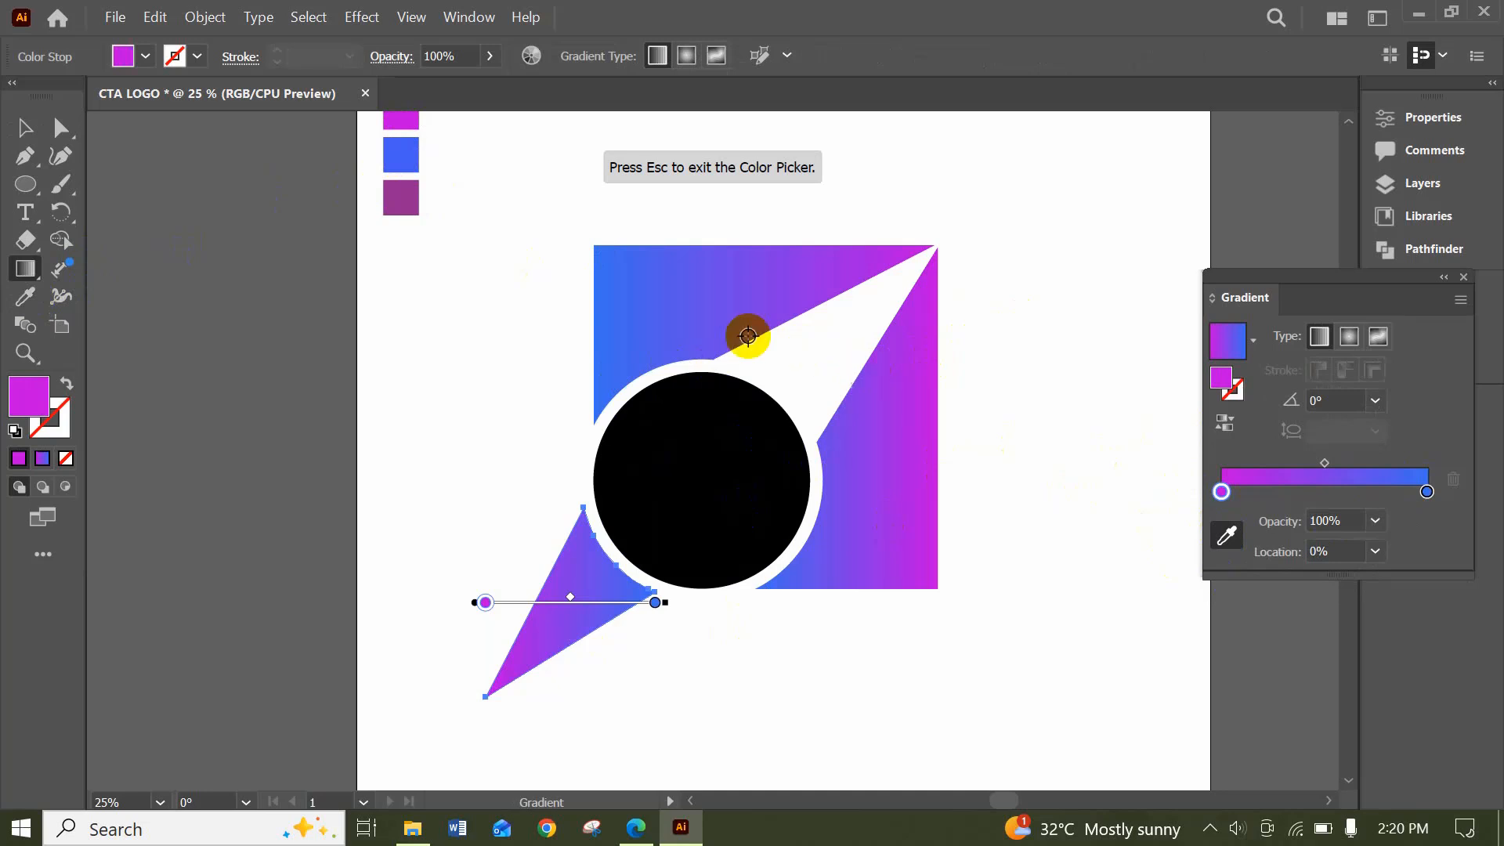
scroll(400, 151, "up", 2)
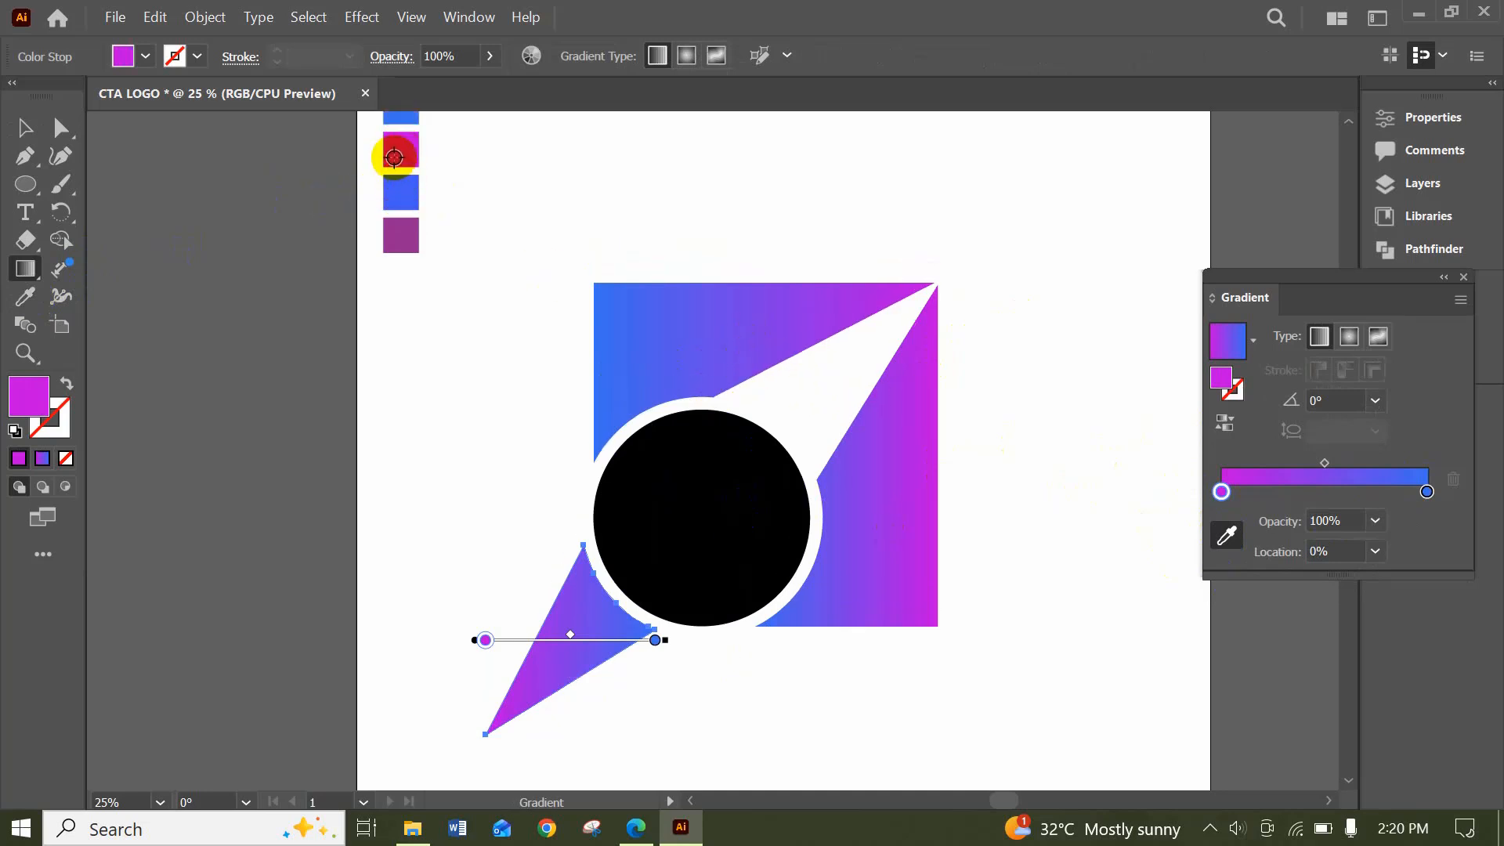
scroll(409, 143, "up", 3)
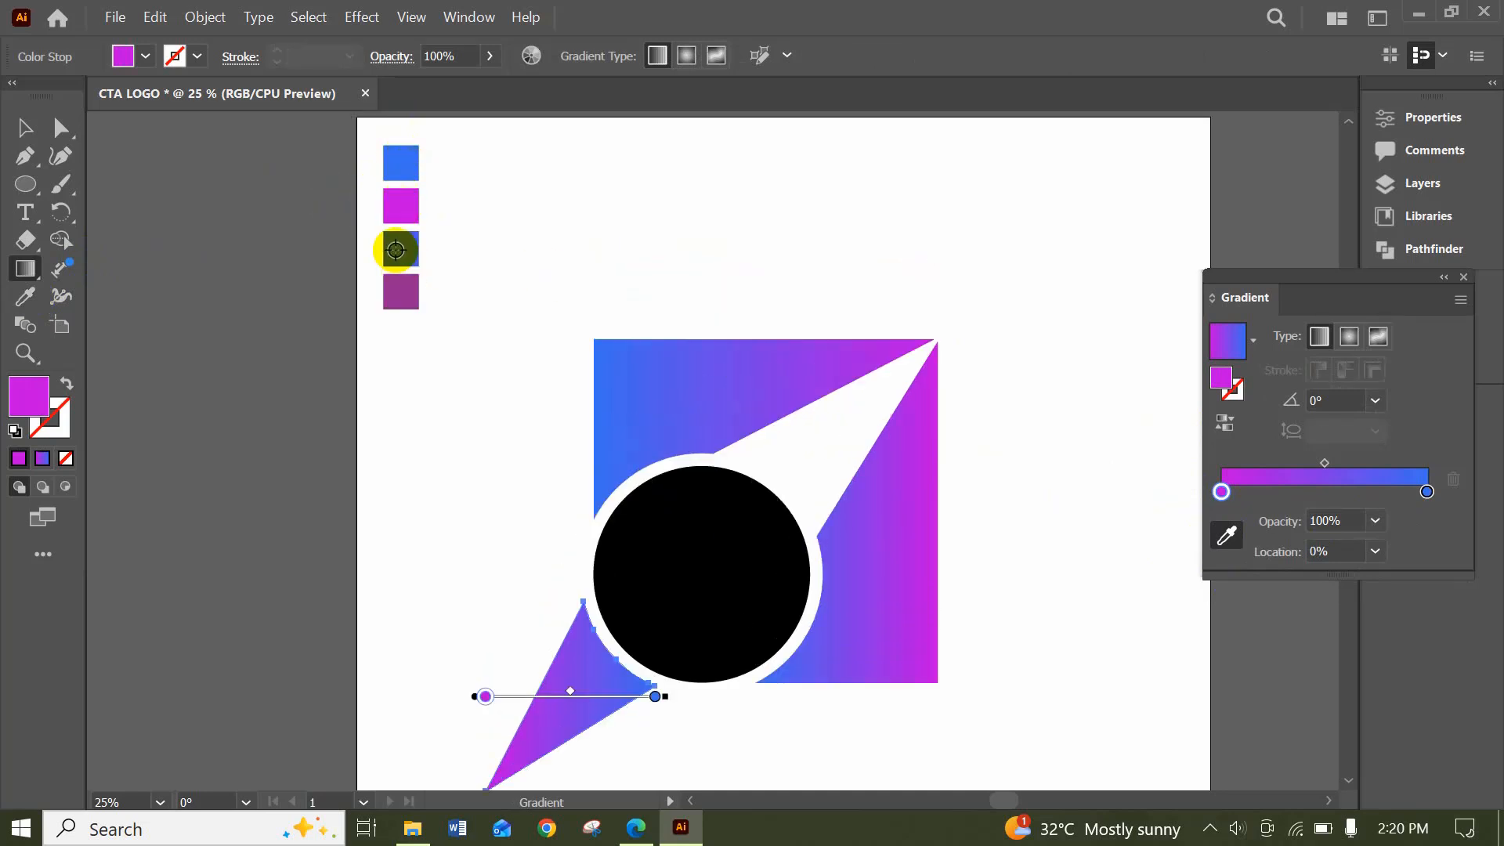
left_click(395, 250)
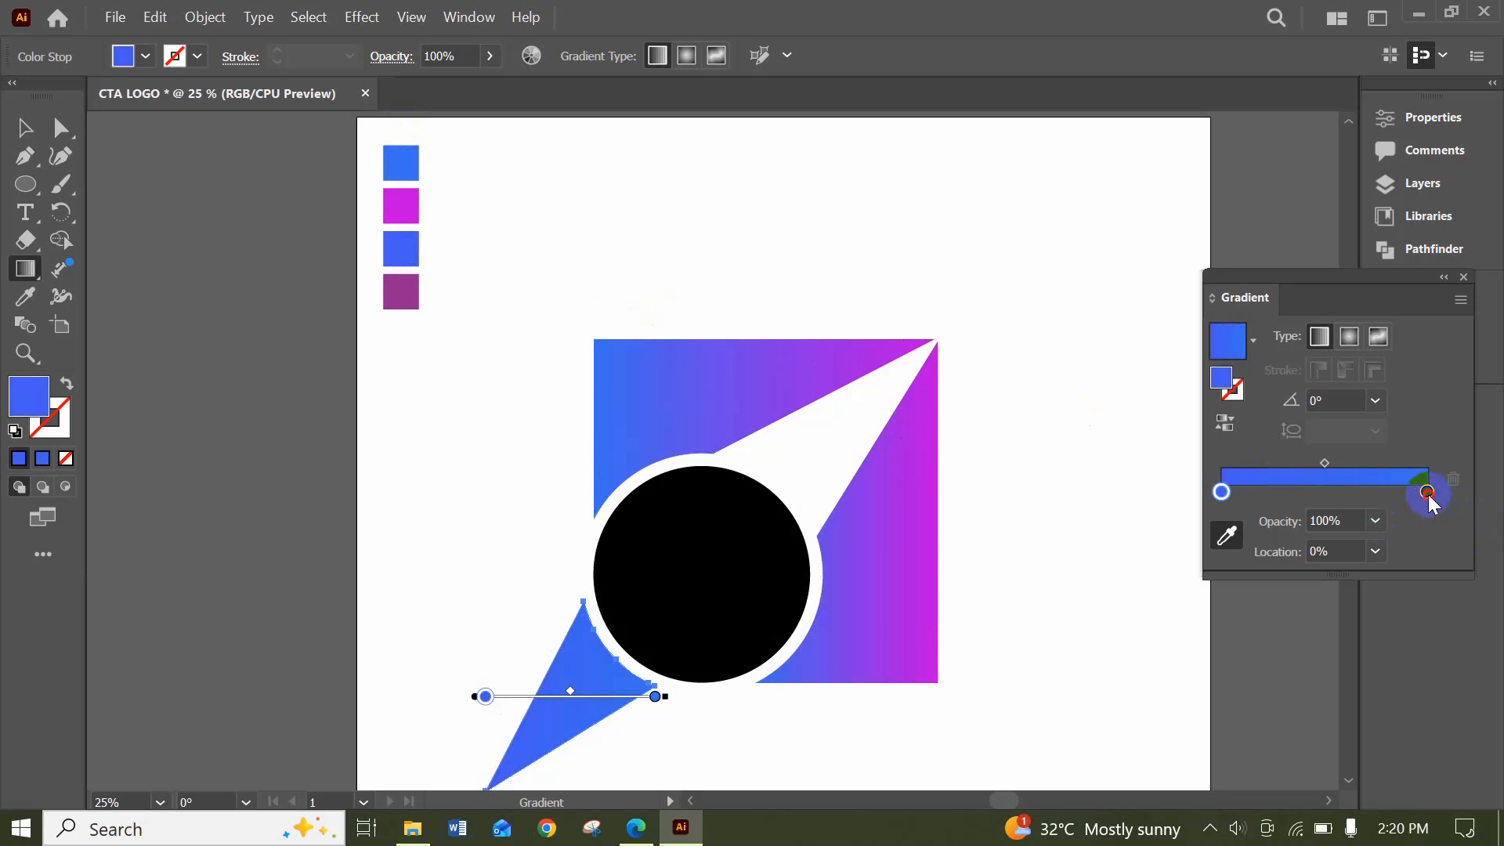
left_click(1427, 492)
left_click(397, 203)
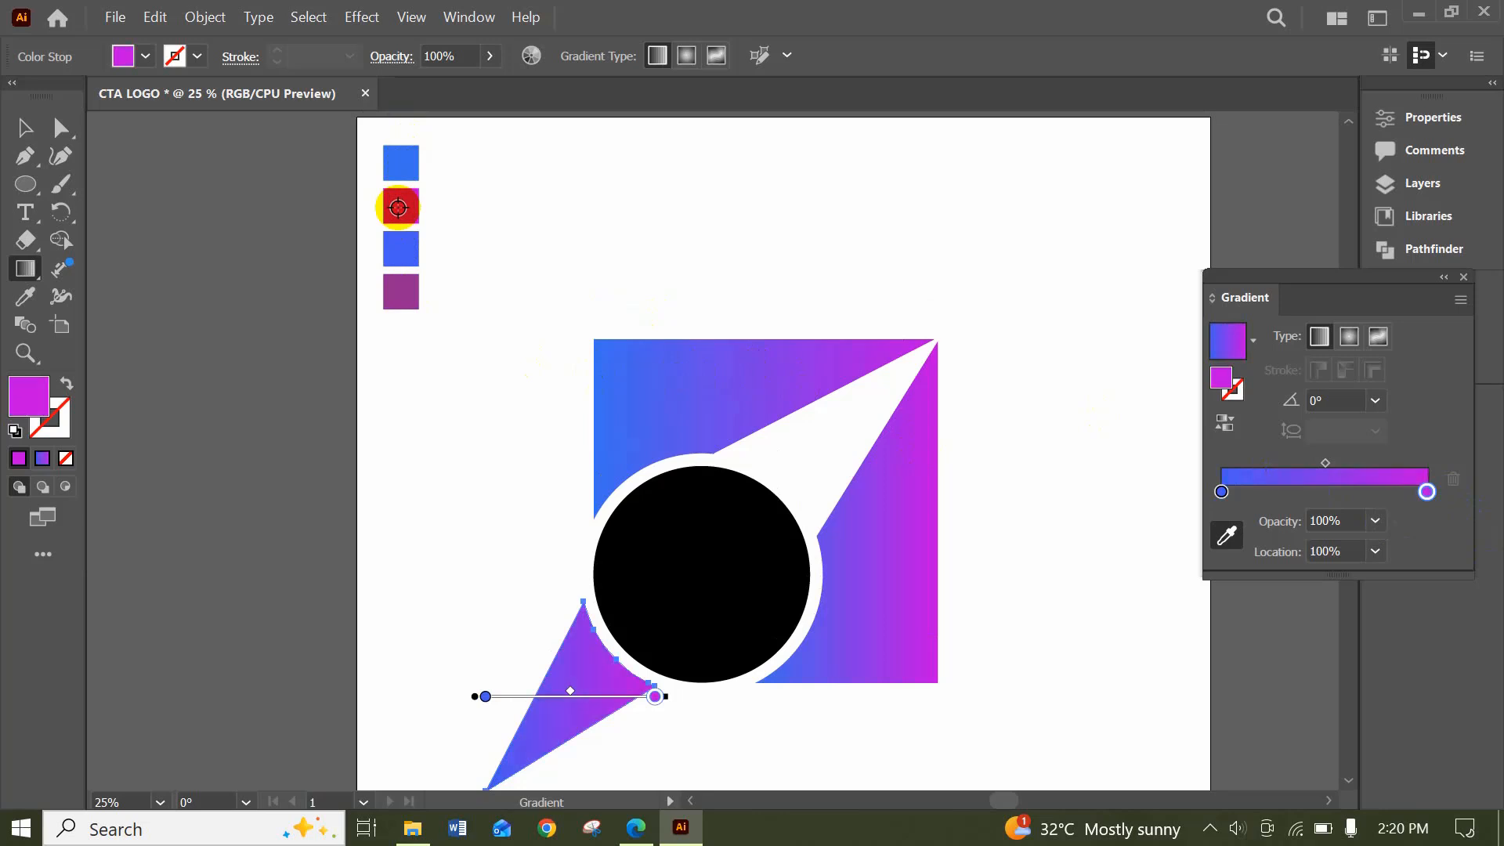
Shift the midpoint of the spike's gradient slightly toward its magenta end, and deselect the spike
scroll(773, 540, "down", 5)
scroll(773, 541, "down", 1)
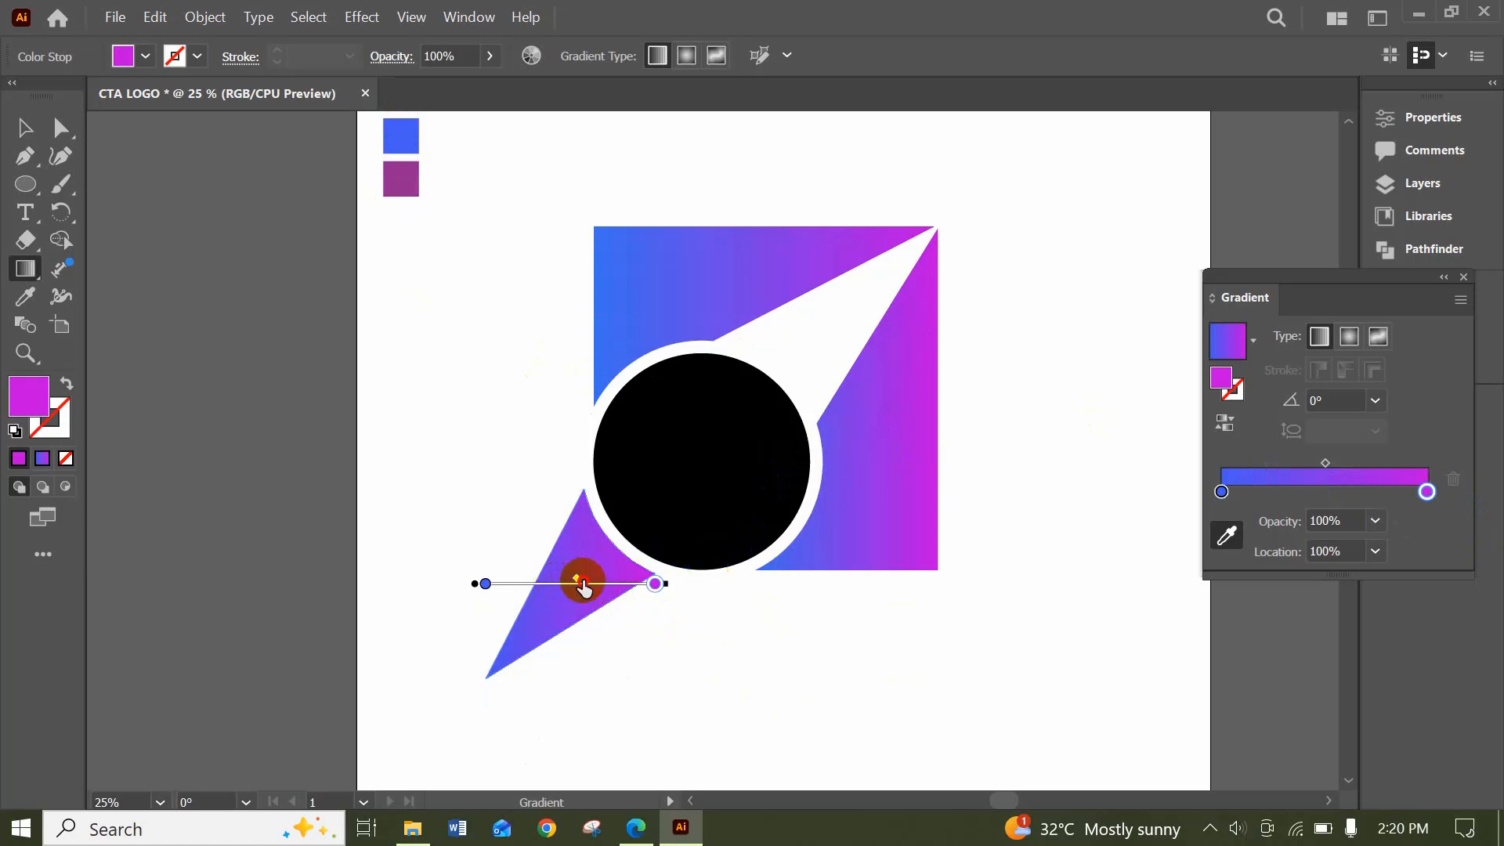
left_click_drag(582, 581, 596, 581)
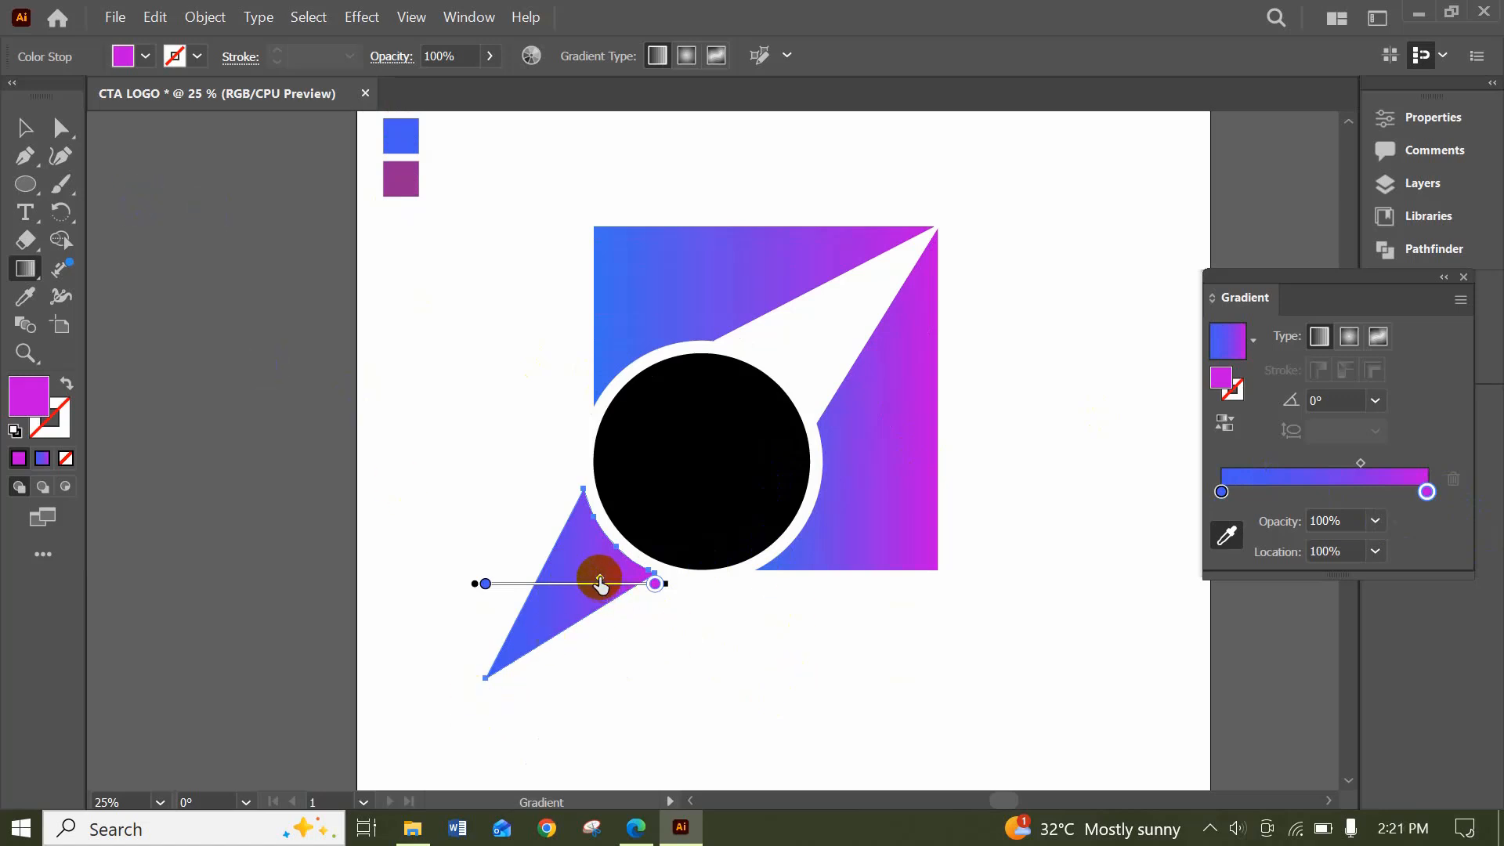
left_click_drag(587, 583, 586, 582)
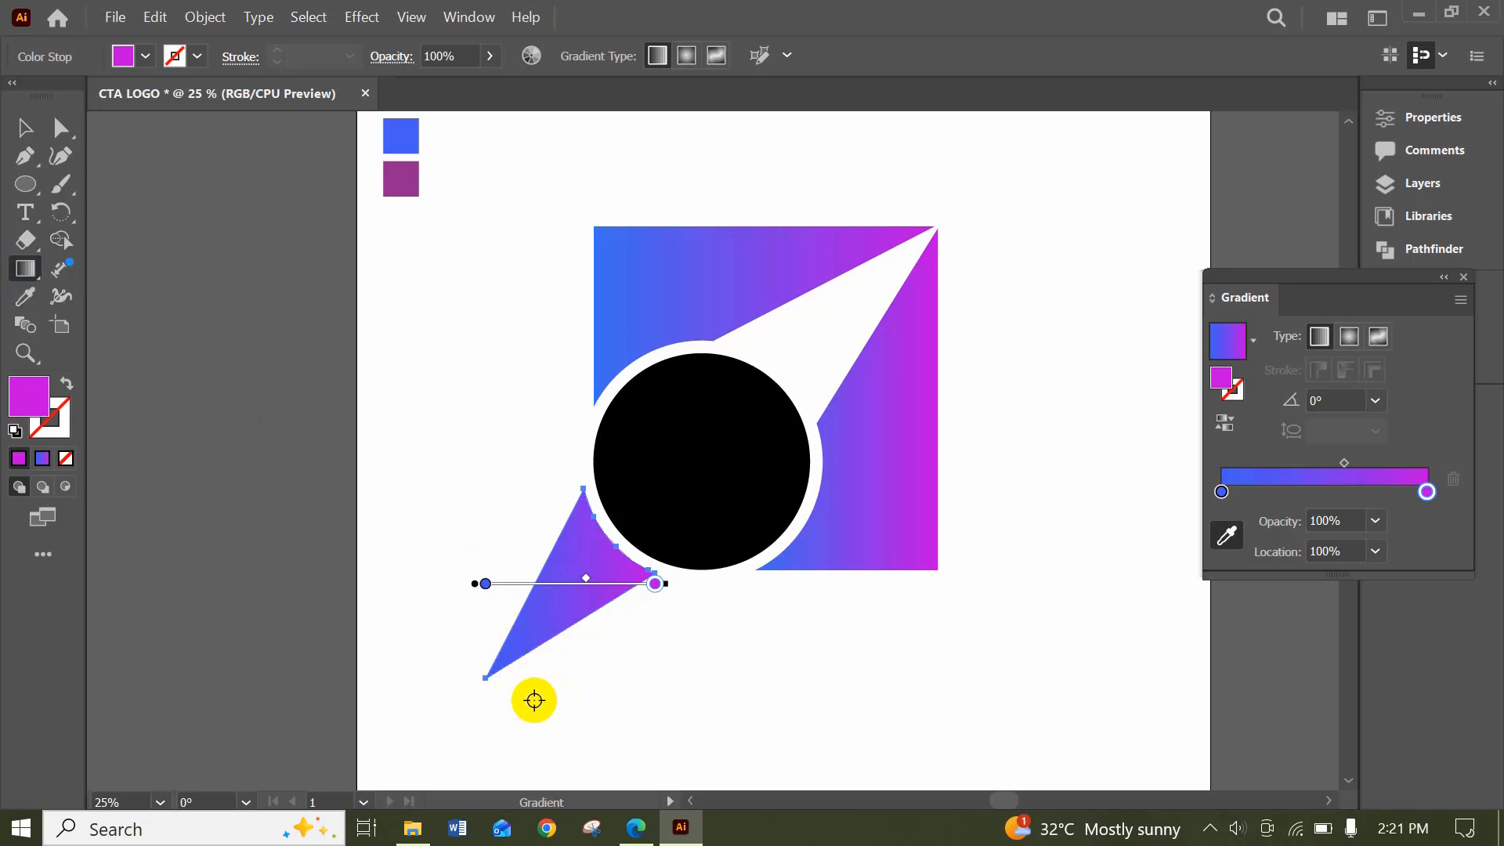
left_click(24, 129)
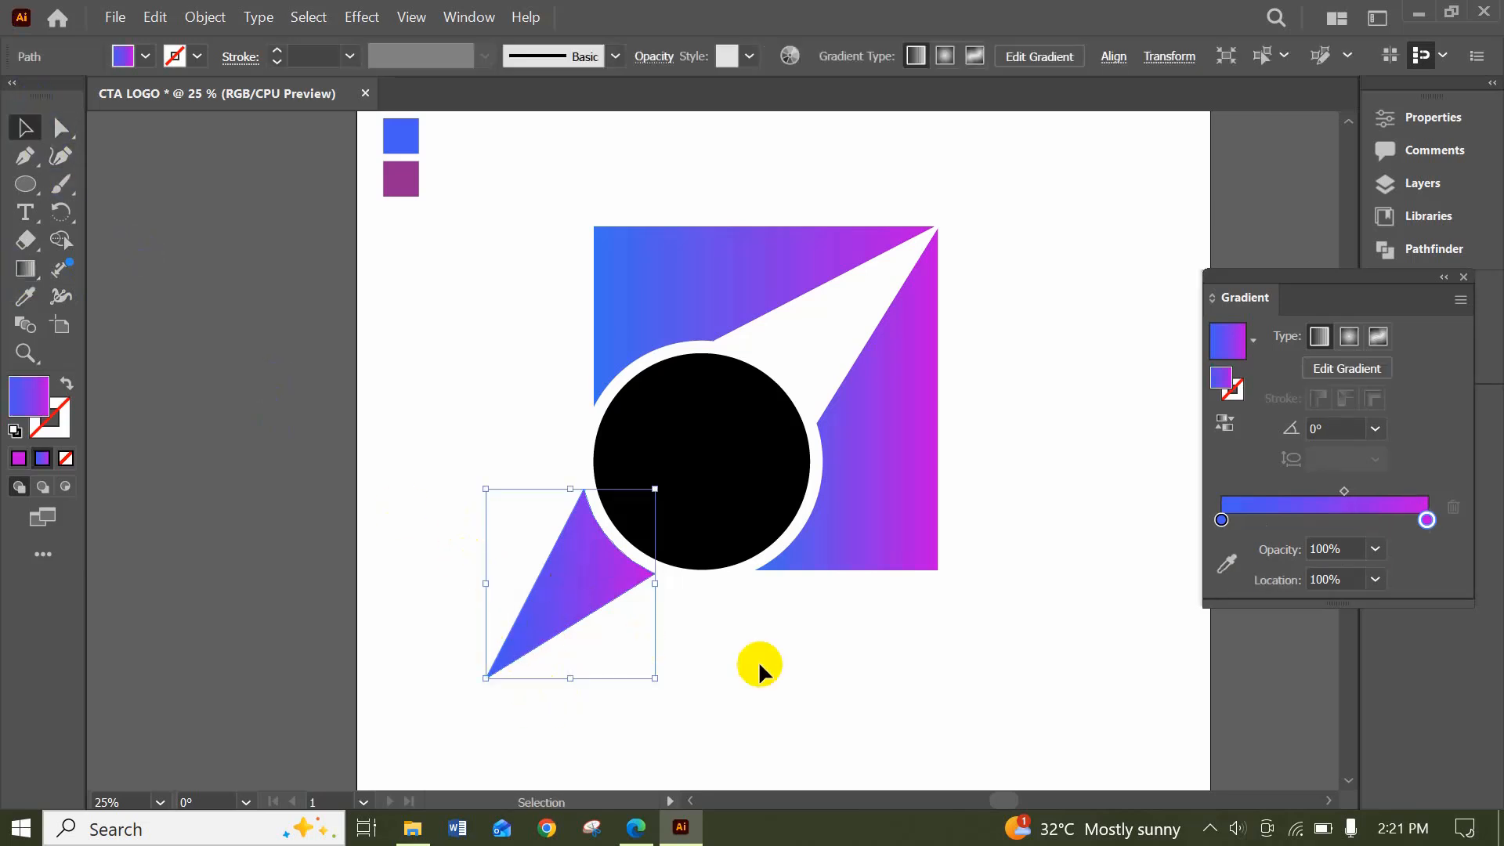
left_click(934, 472)
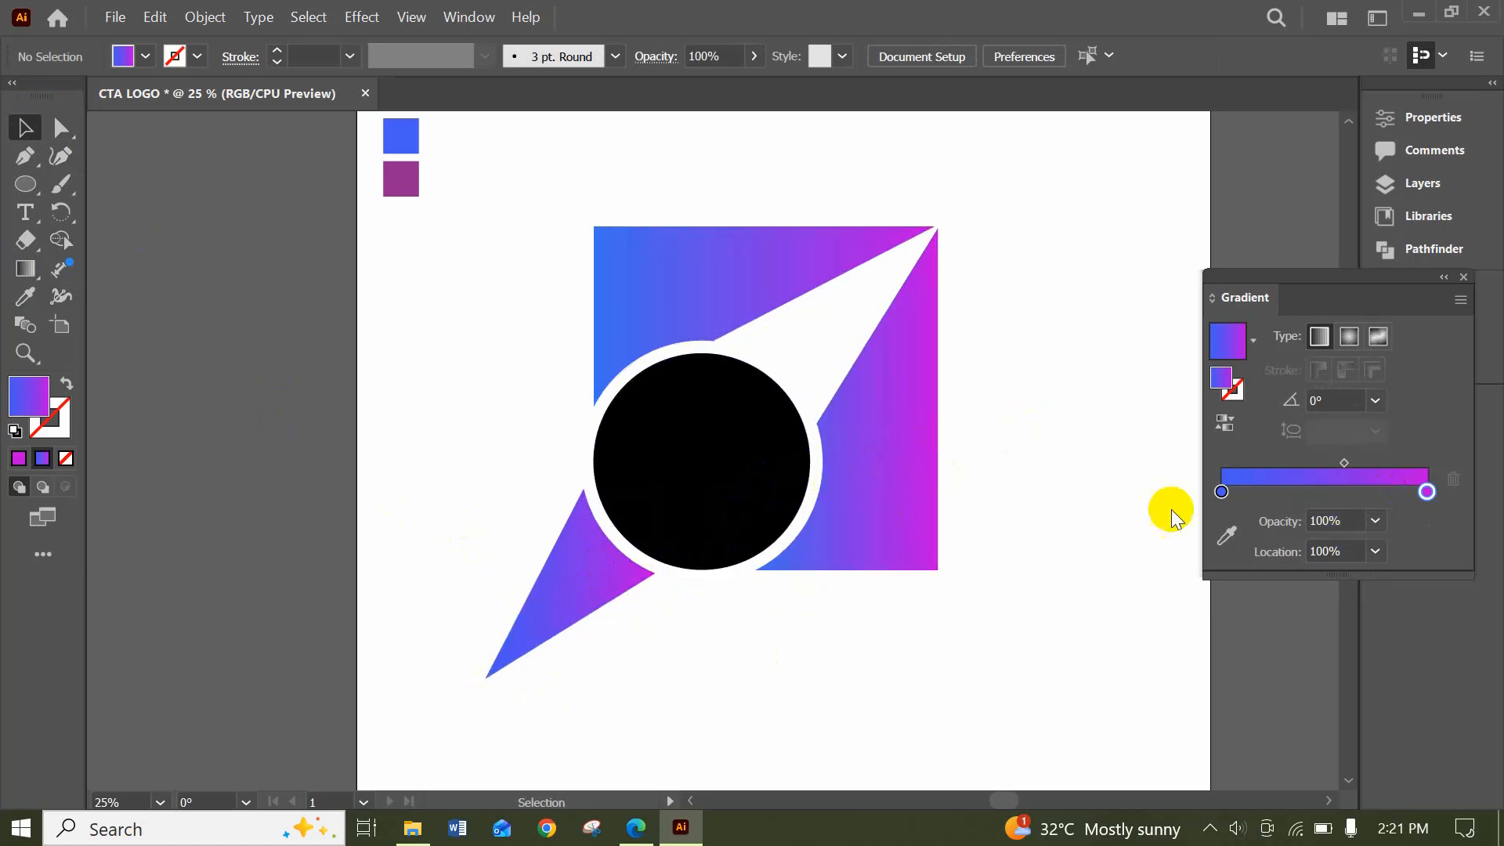
Fill the logo's centre circle with the solid blue sampled from the third swatch, and deselect it
scroll(902, 495, "up", 1)
left_click(711, 521)
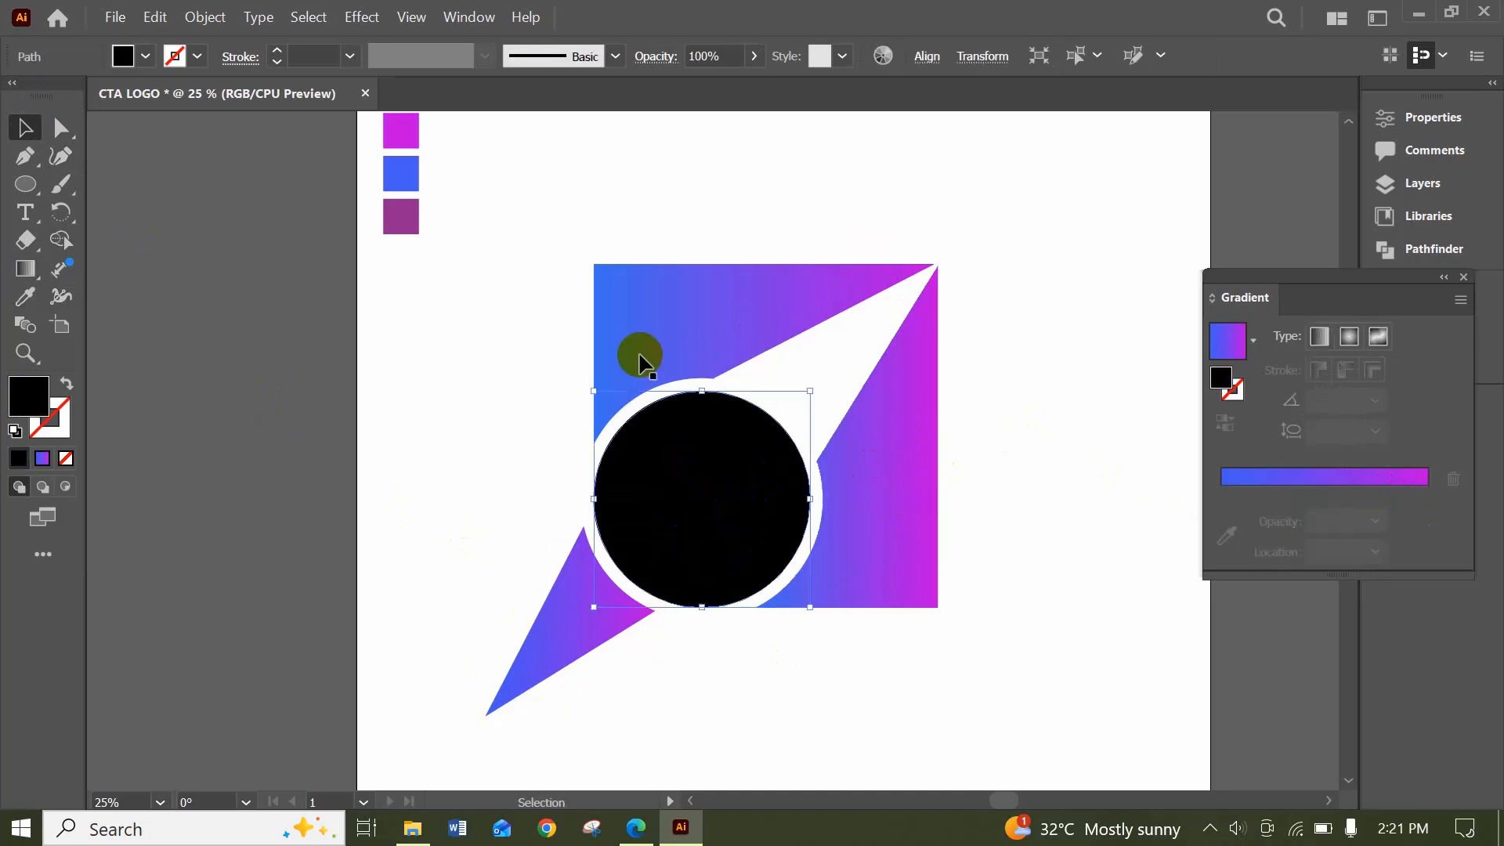
left_click(25, 296)
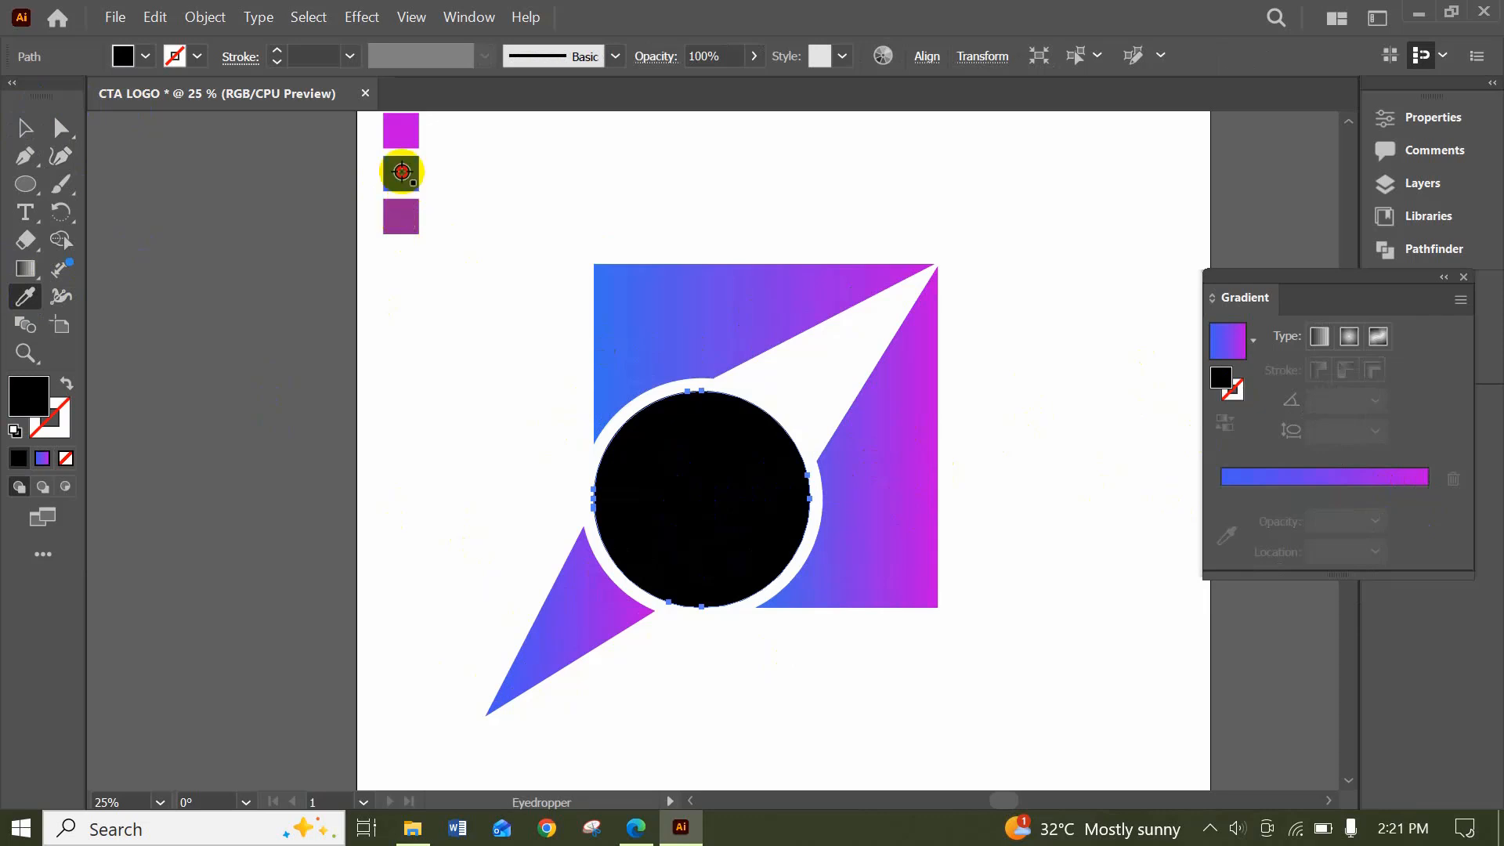
left_click(402, 172)
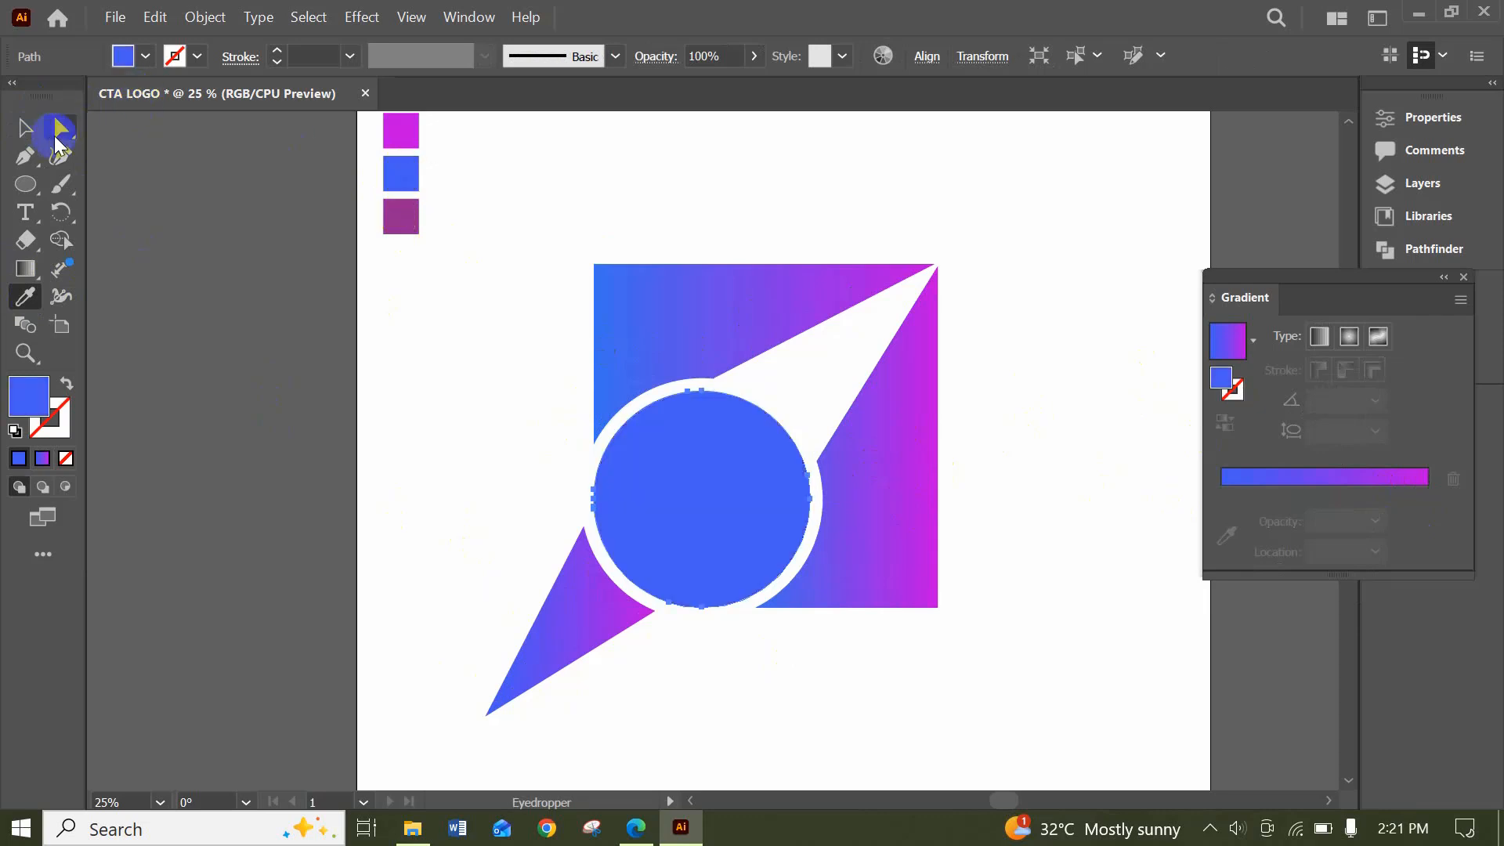
left_click(25, 127)
left_click(515, 342)
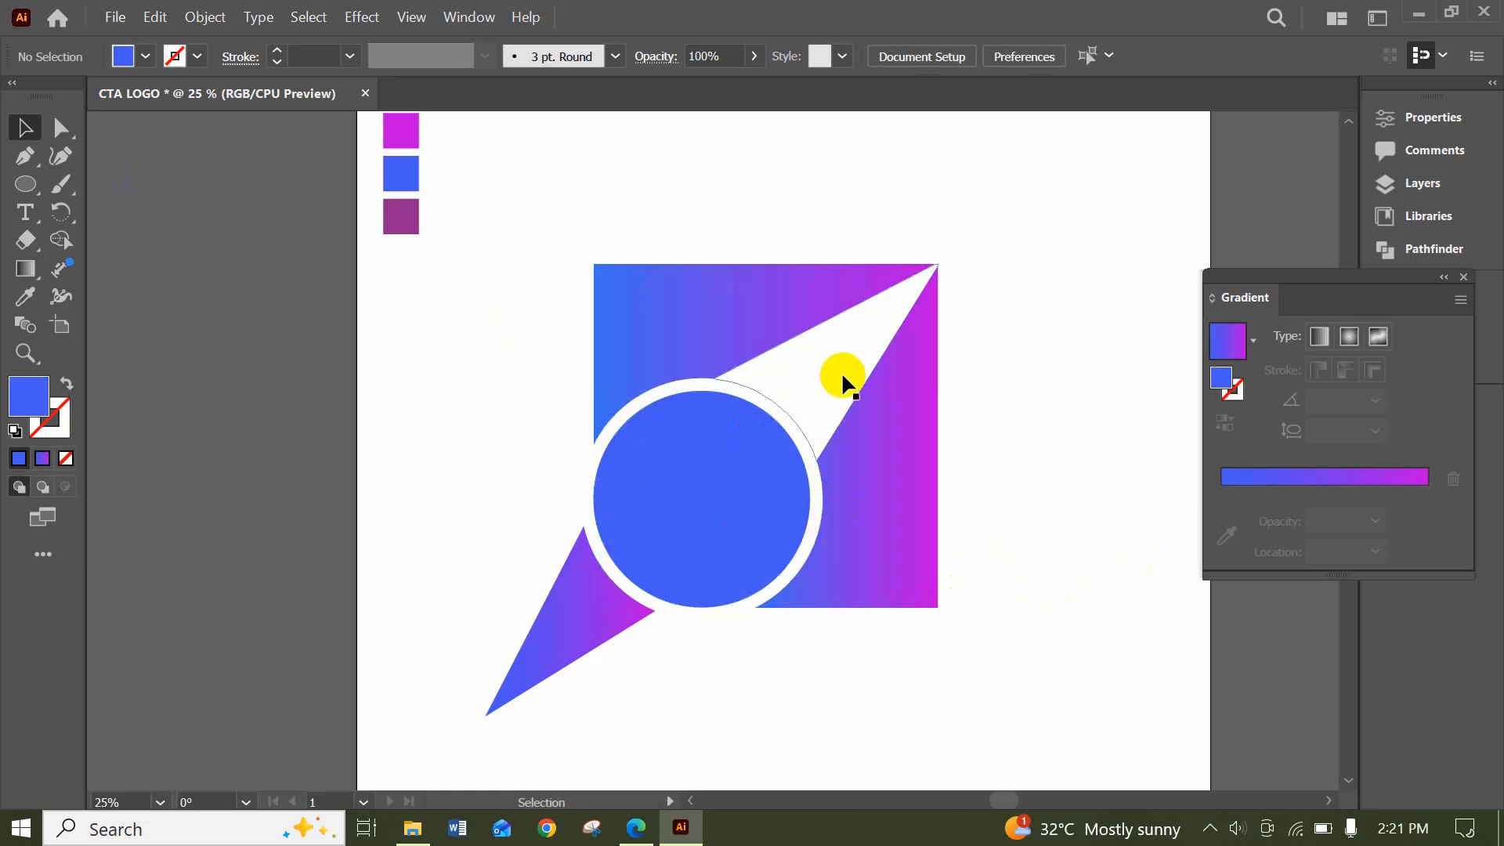
left_click(847, 351)
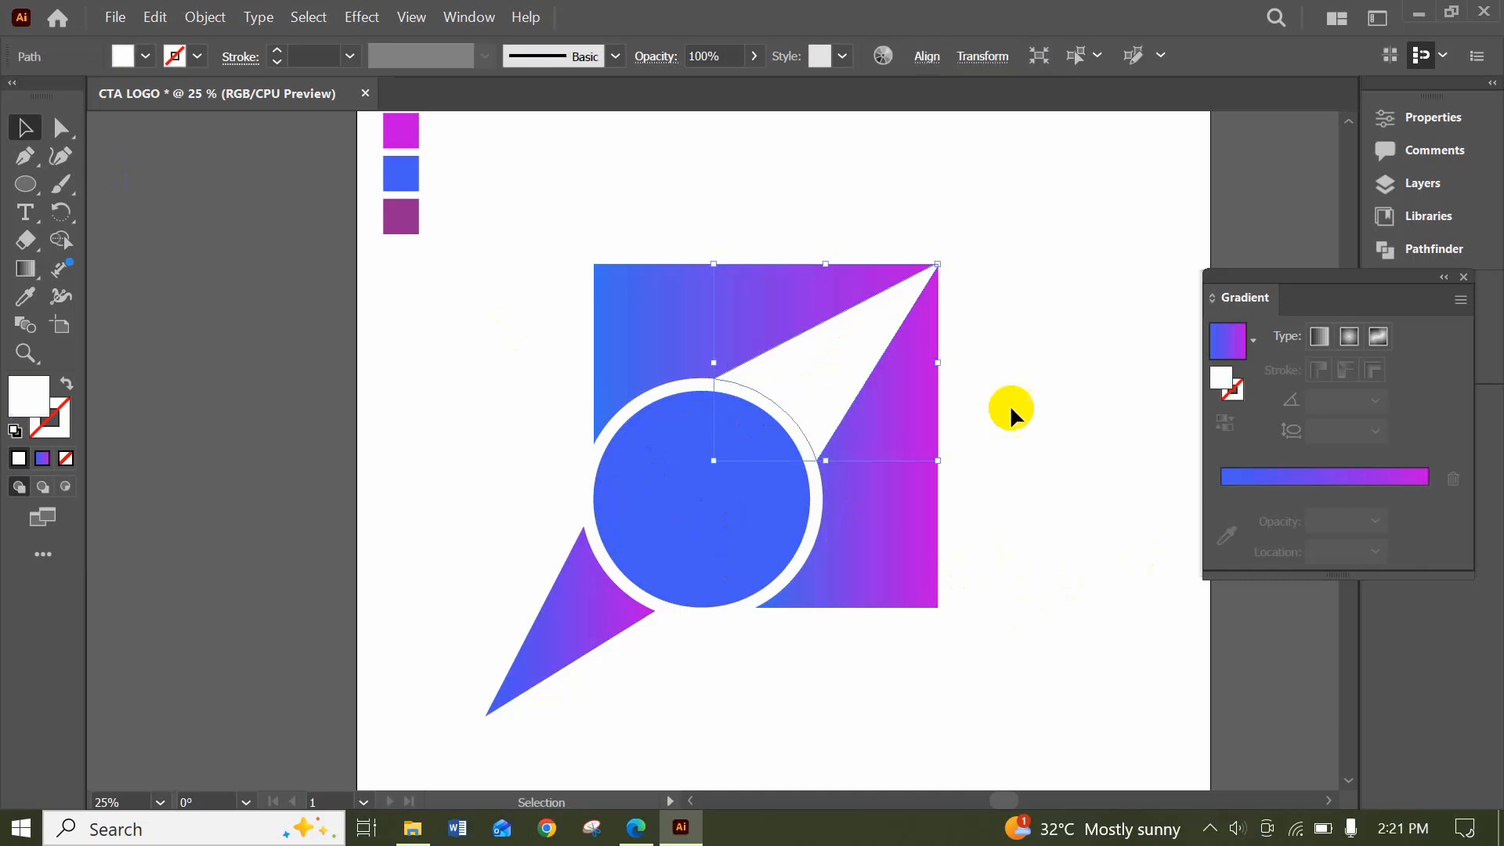
left_click(1080, 417)
scroll(779, 353, "down", 3)
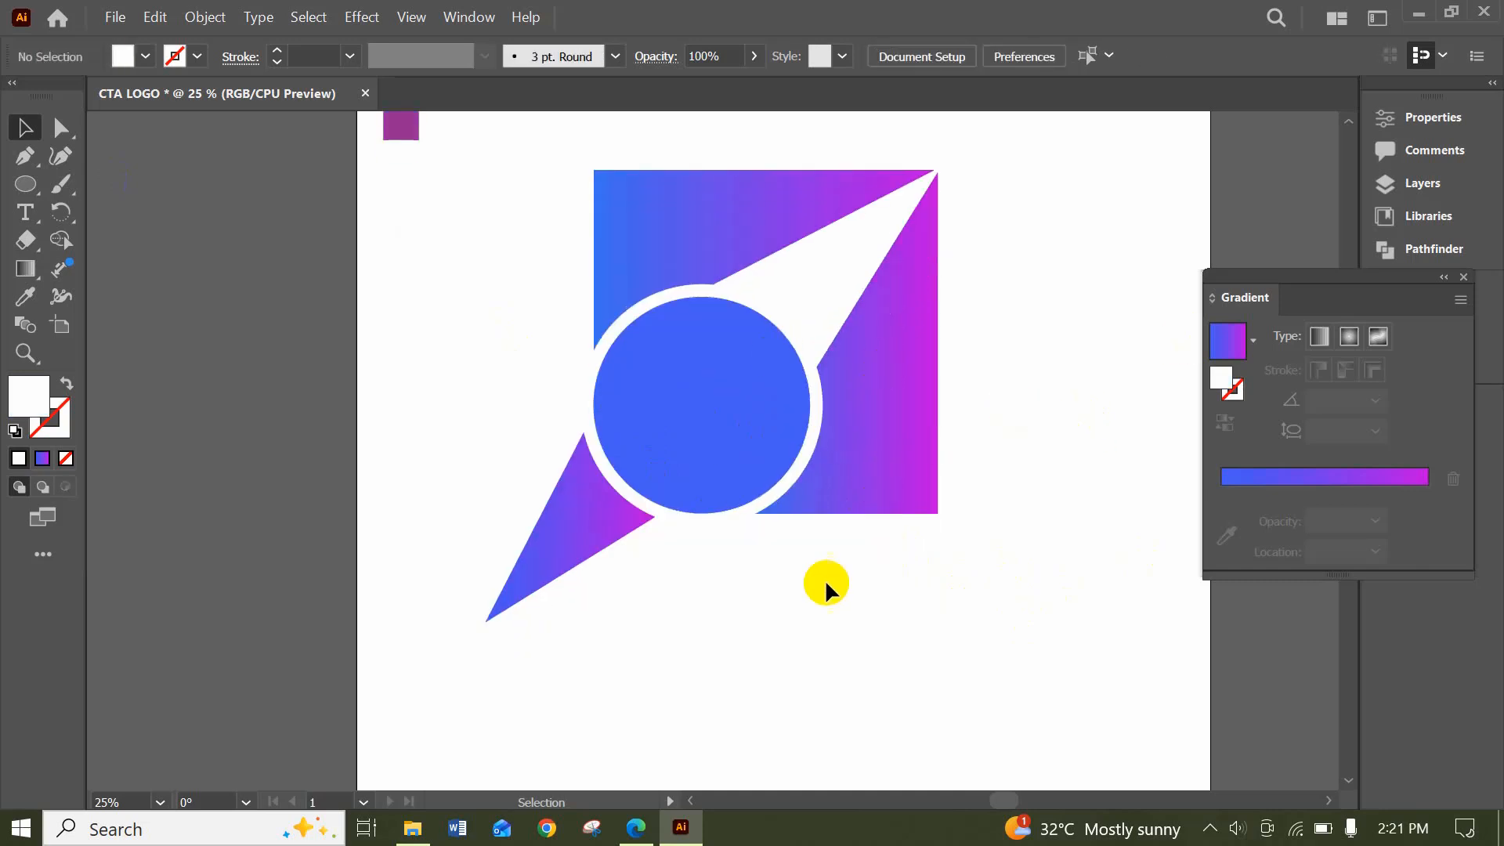
left_click(560, 559)
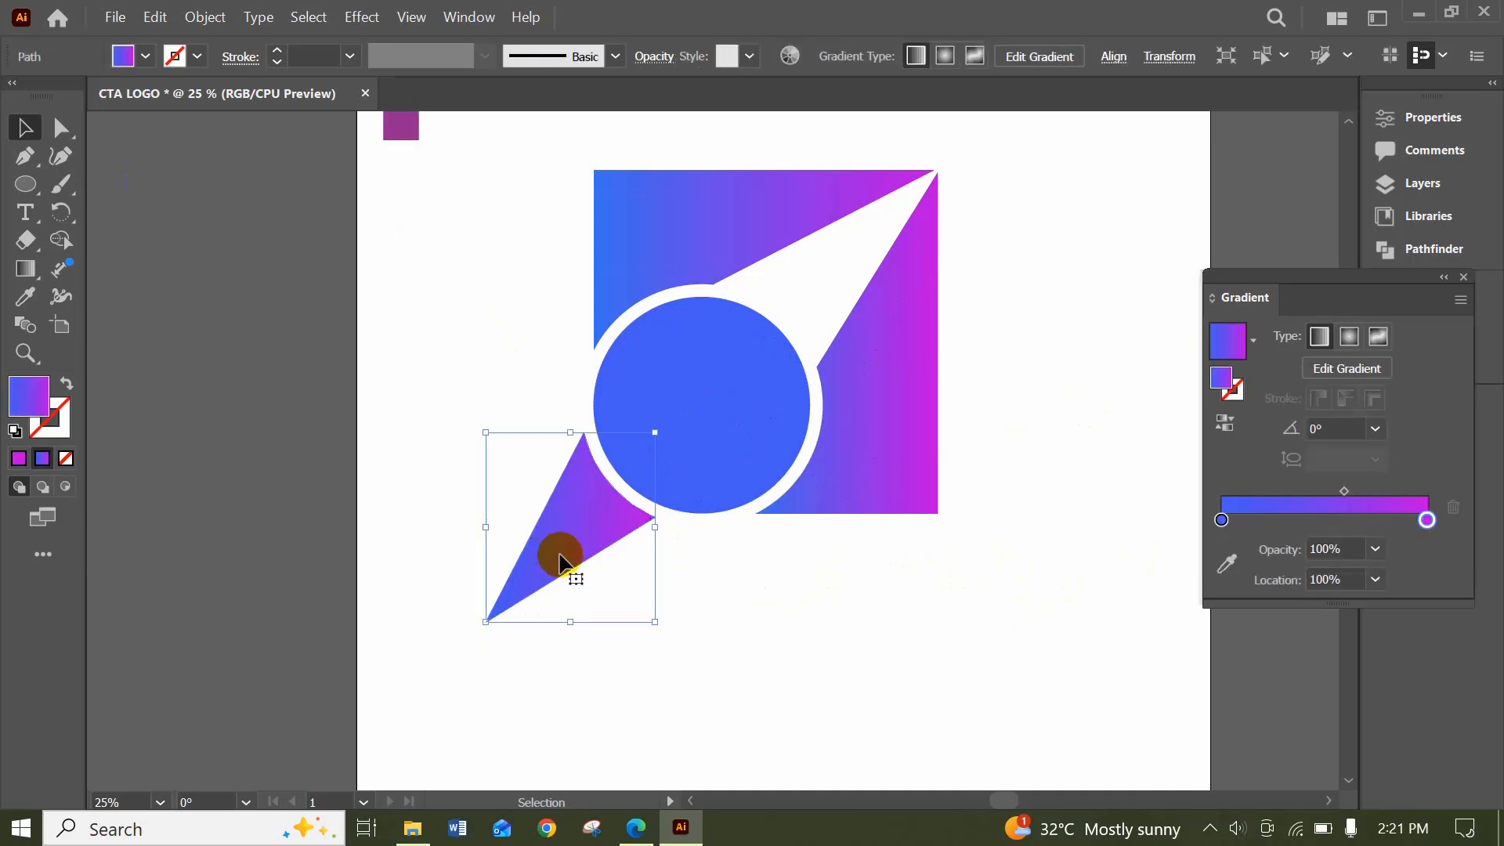
Fill the centre circle with the solid purple sampled from the fourth swatch, and deselect it
left_click(736, 415)
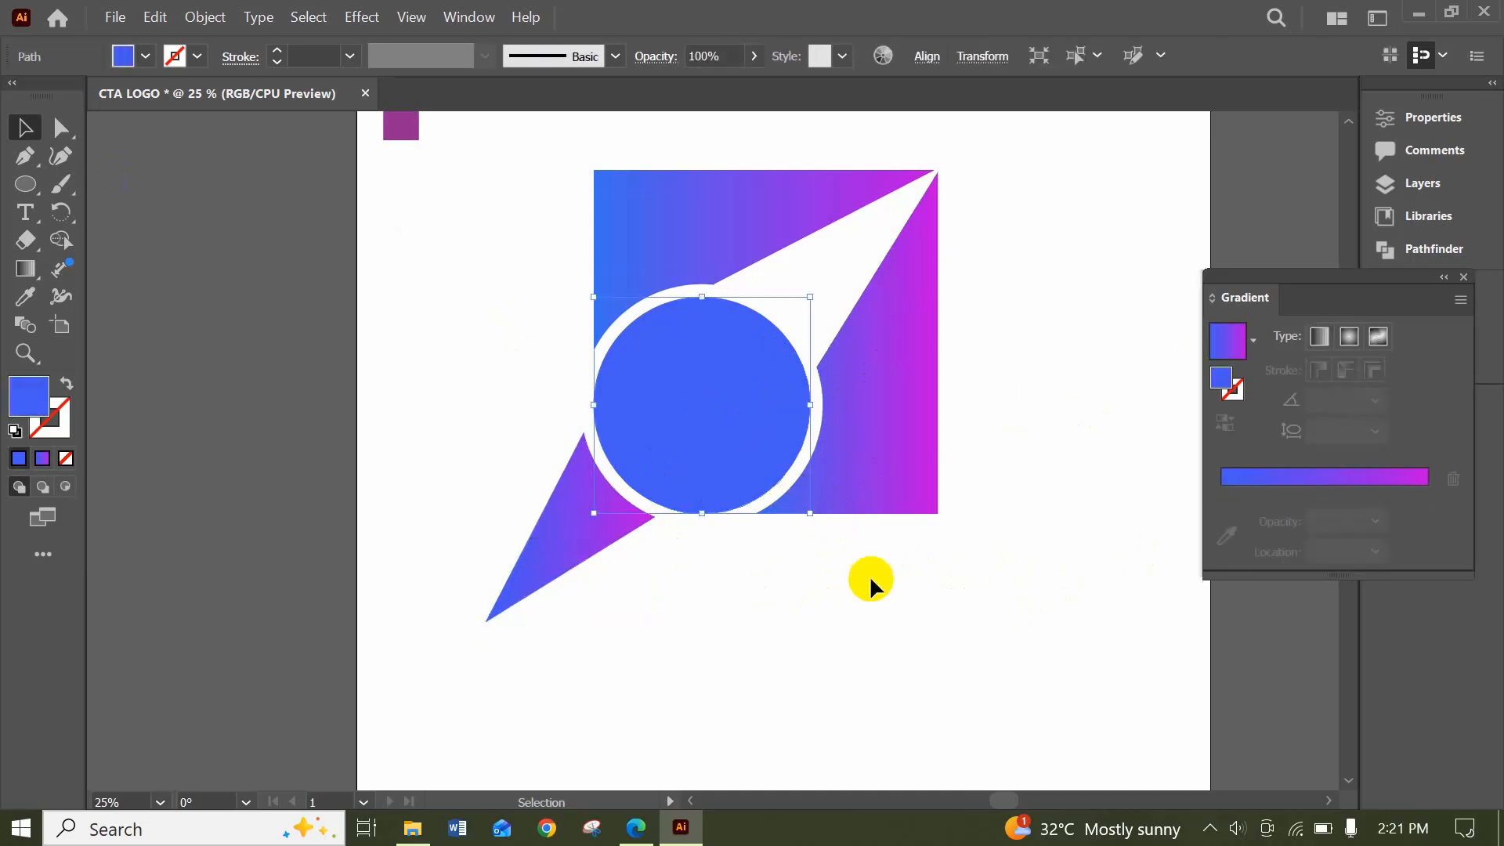
scroll(404, 294, "up", 2)
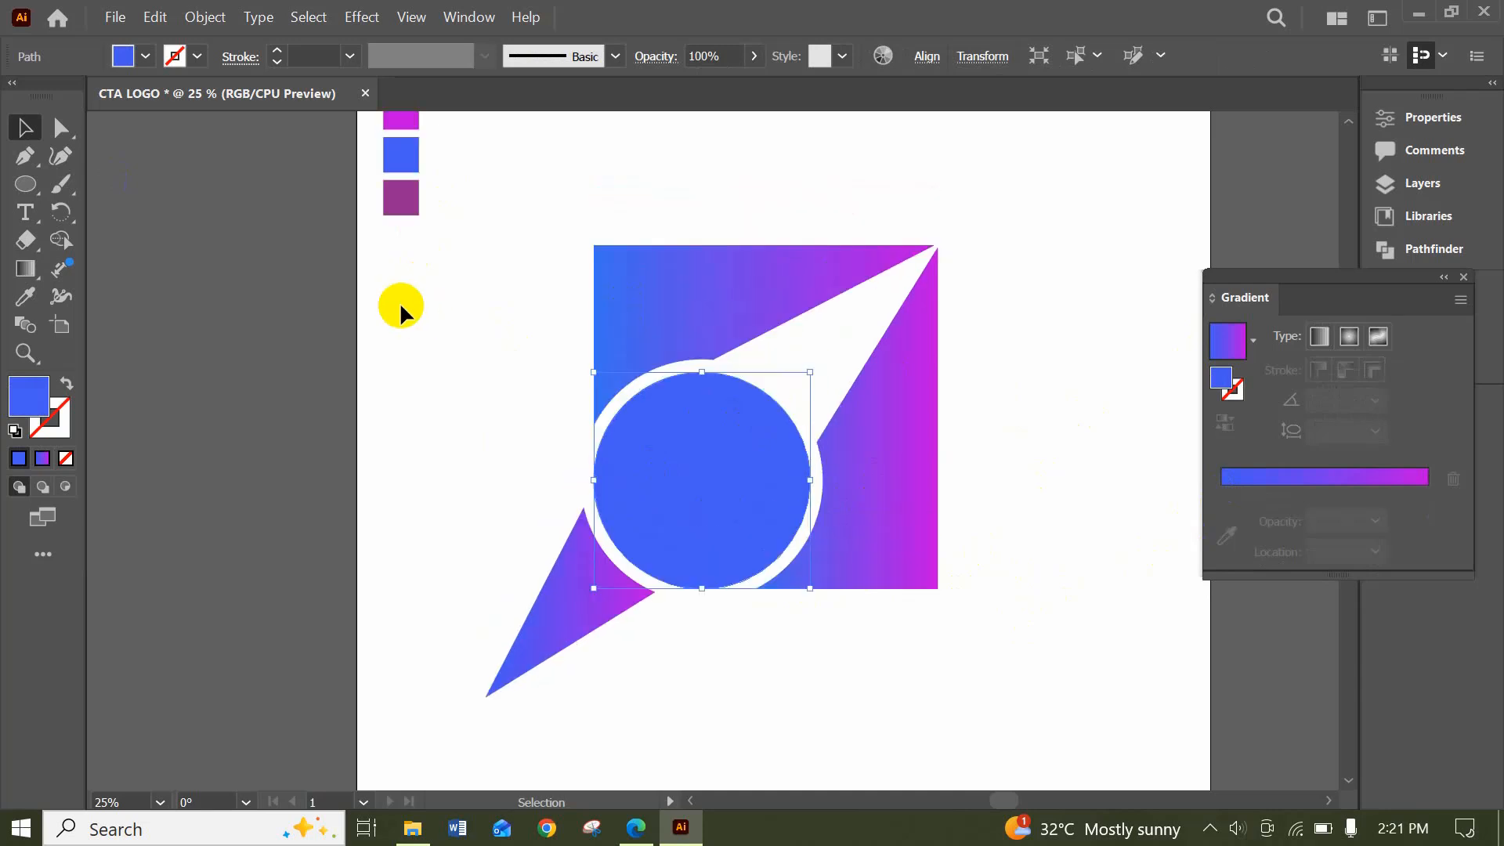
left_click(26, 296)
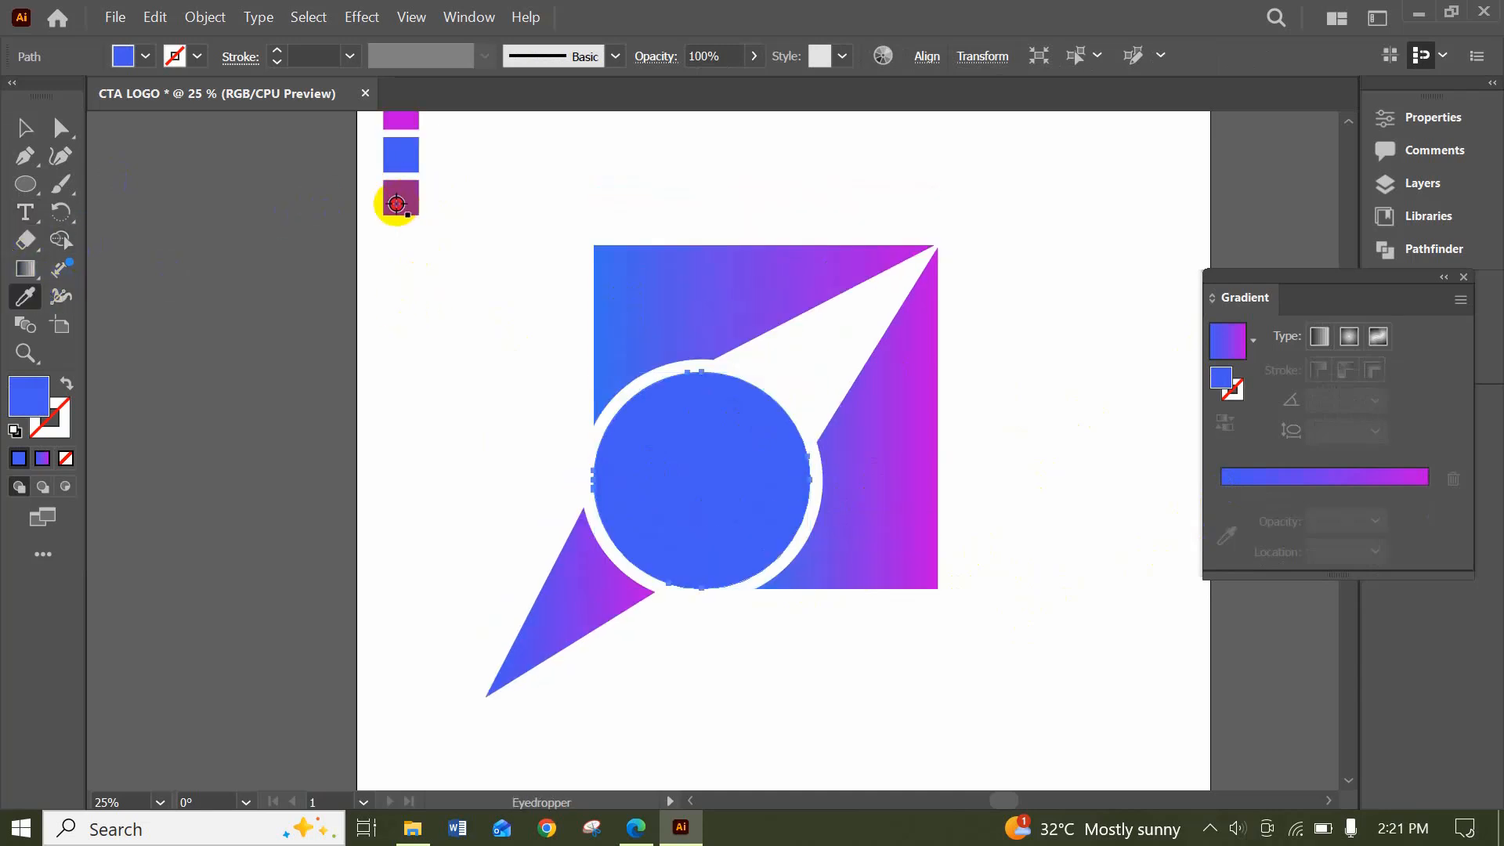
left_click(400, 197)
left_click(62, 129)
left_click(24, 130)
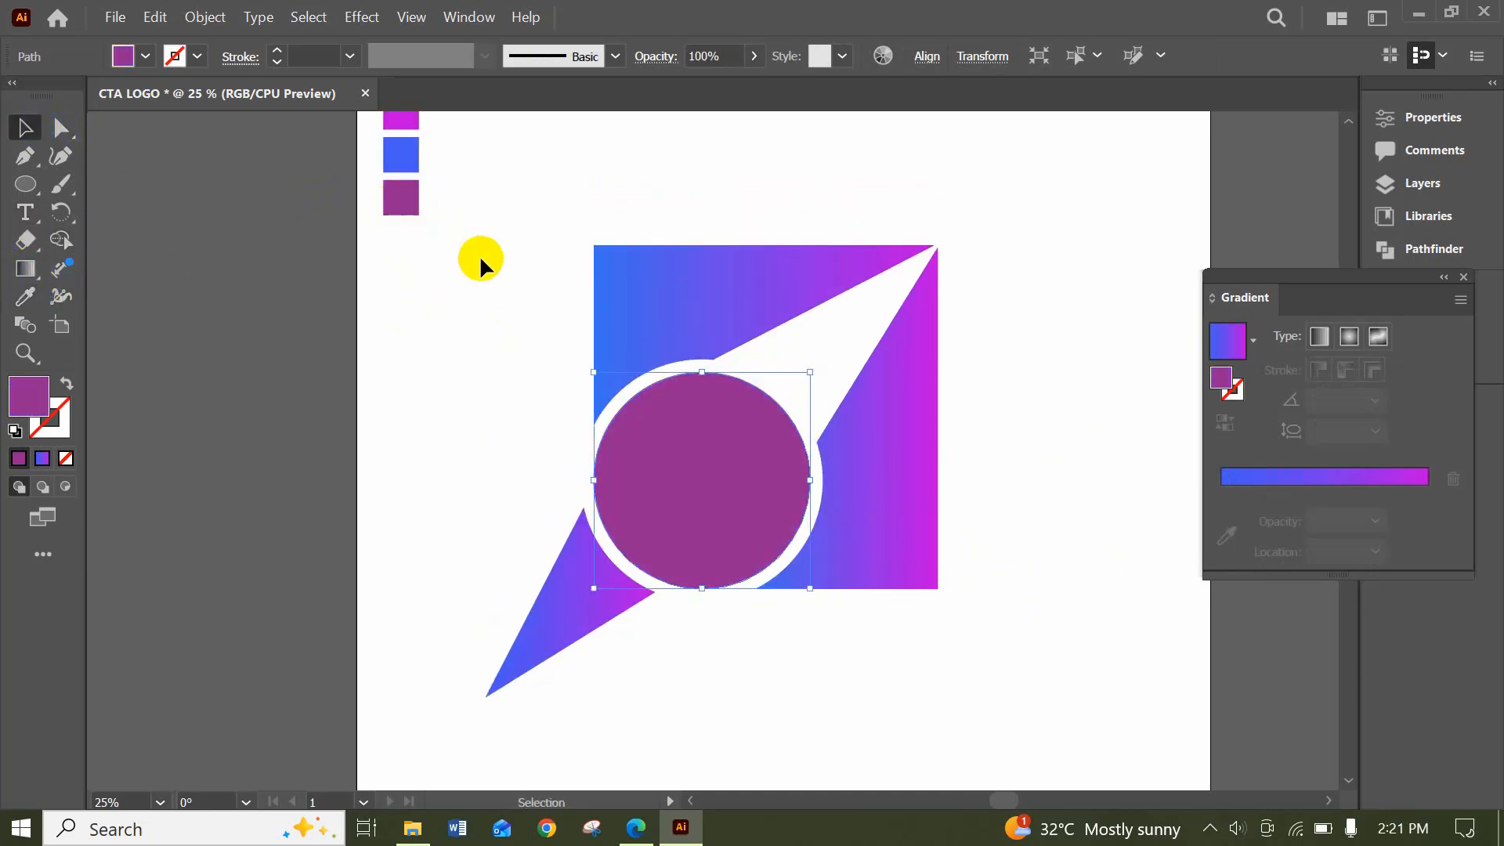
left_click(481, 263)
scroll(1050, 521, "down", 2)
scroll(1050, 520, "up", 2)
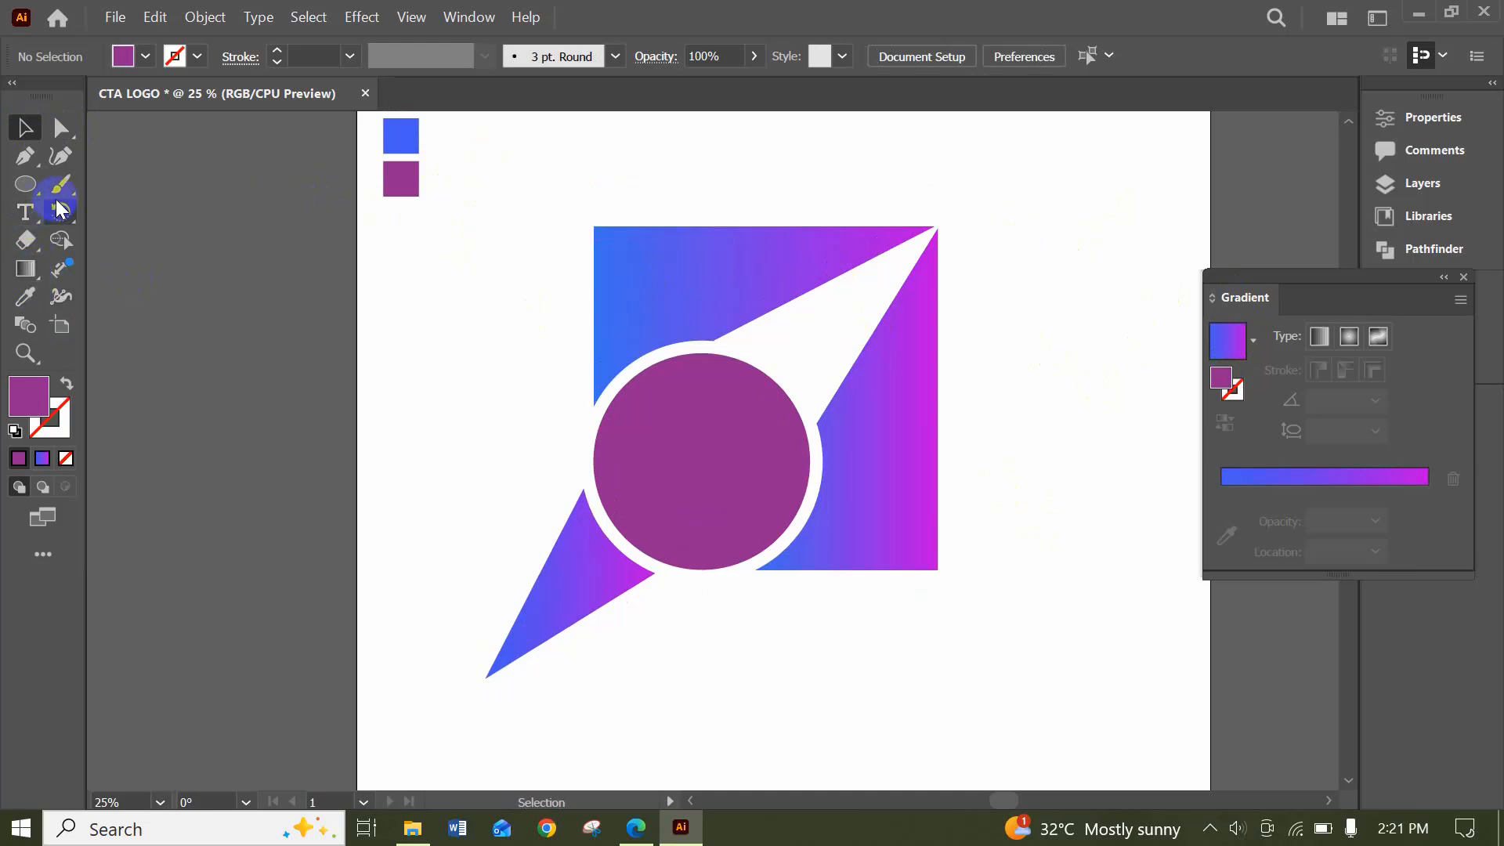
Switch to the CTA LOGO DESIGN PDF in the browser, examine the reference logo's shading and colour codes, and return to Illustrator
left_click(25, 156)
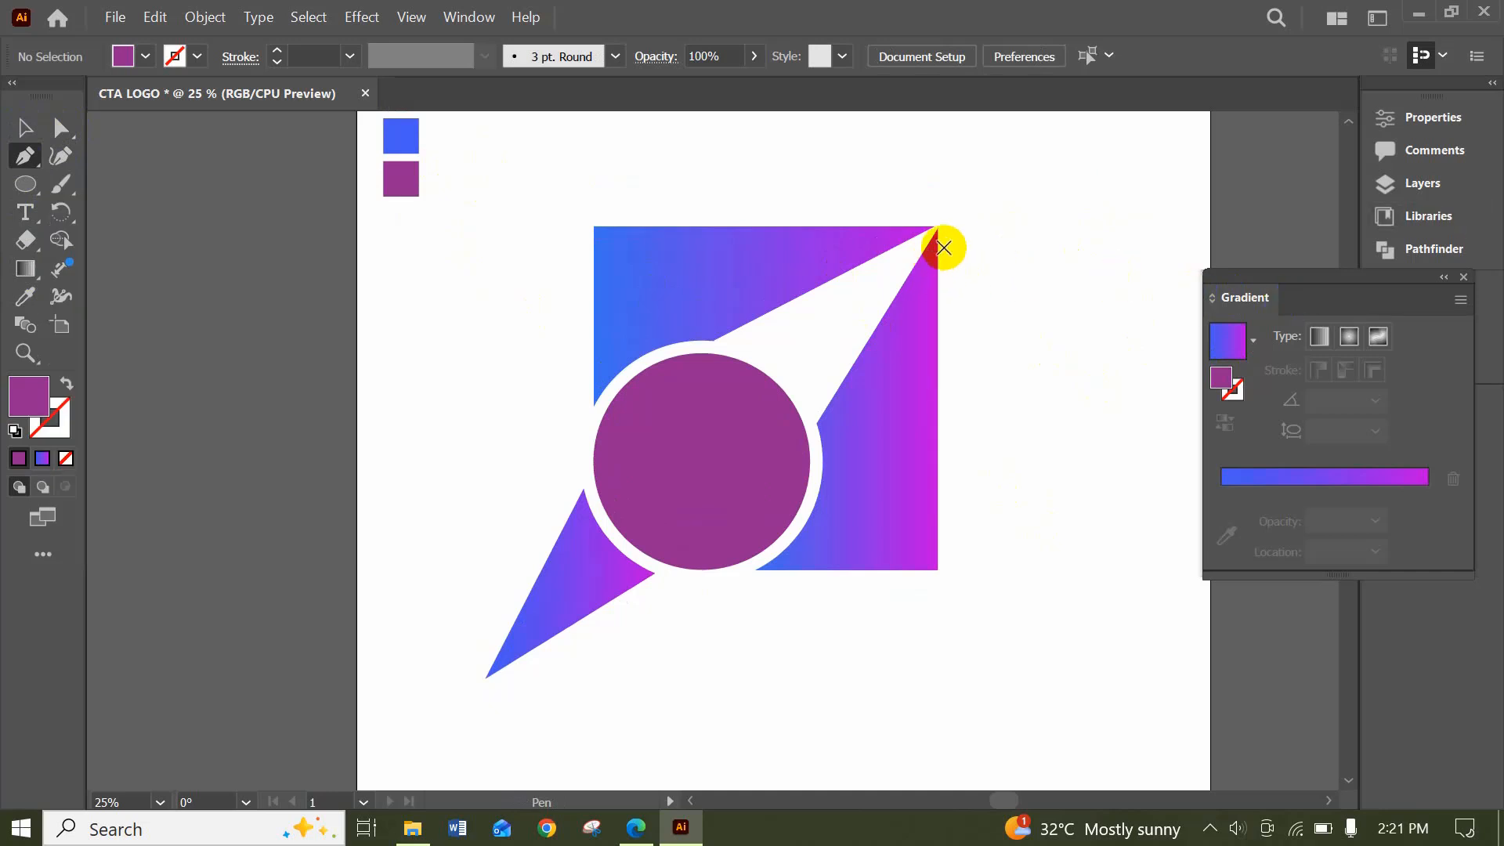
left_click(937, 246)
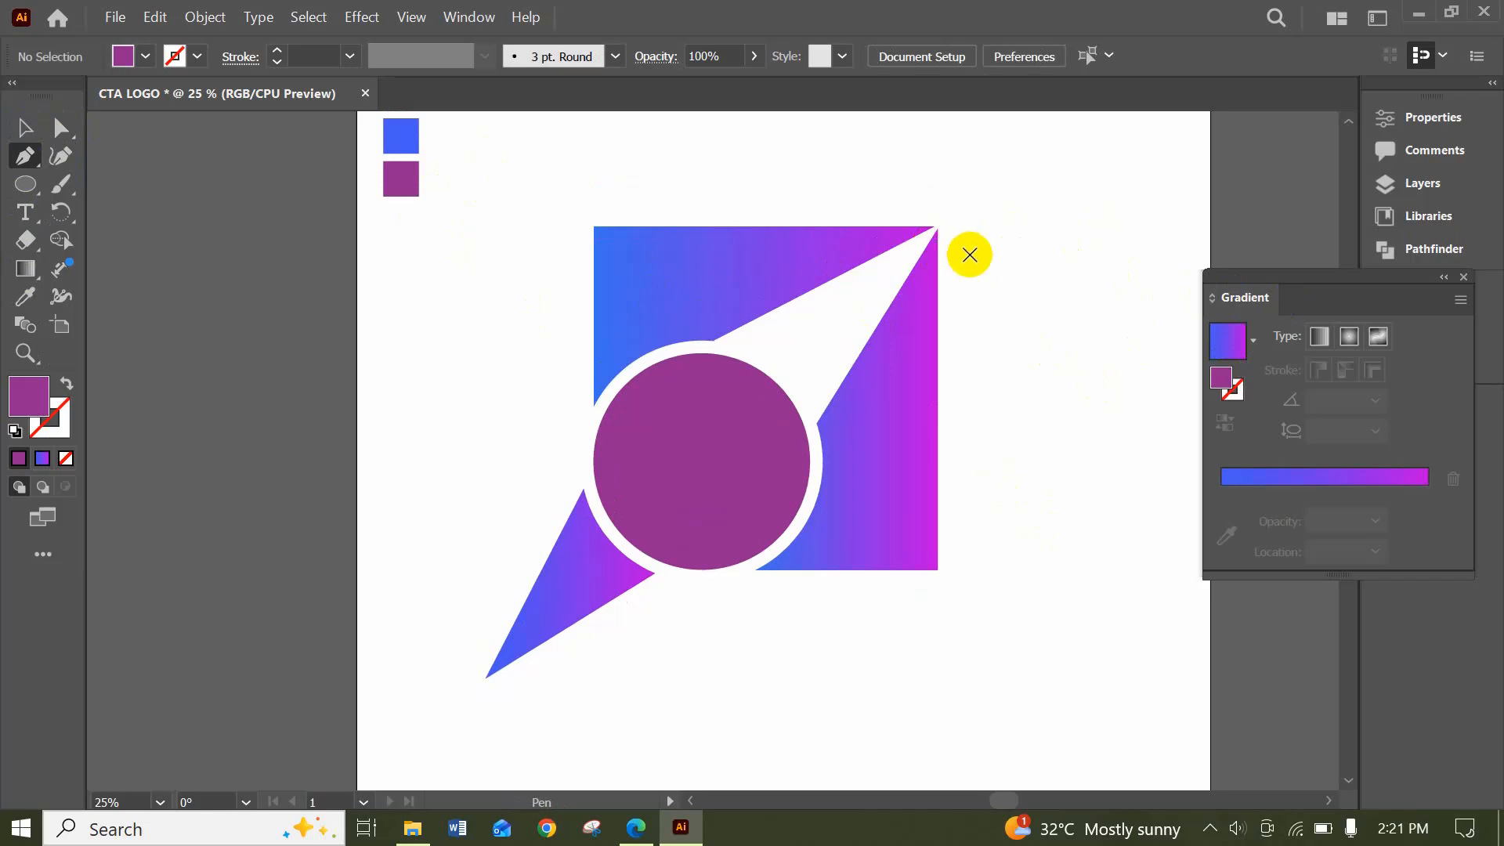
left_click(636, 827)
scroll(748, 347, "up", 8)
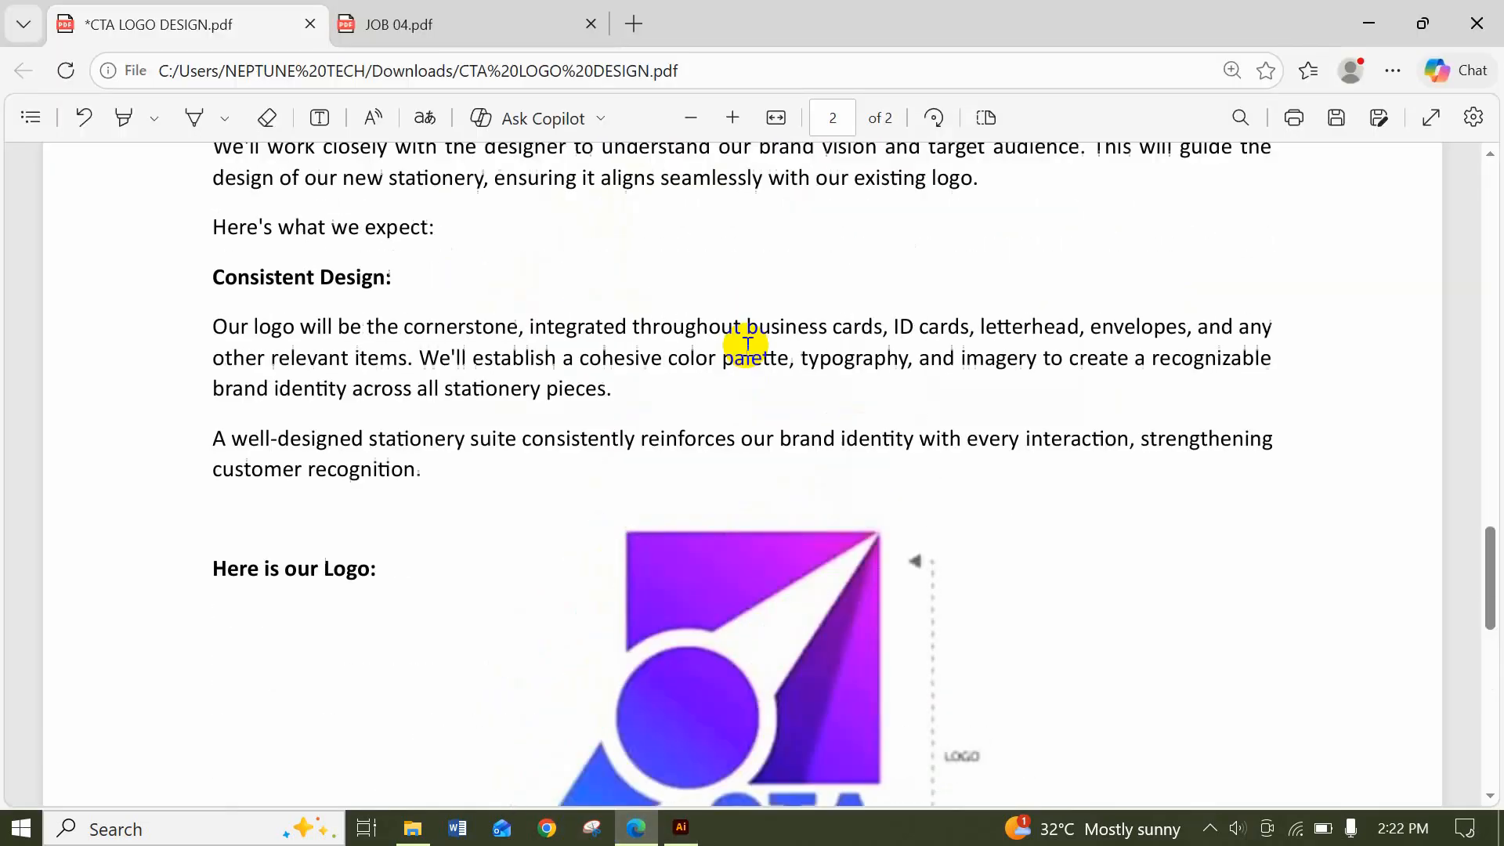
scroll(751, 347, "down", 6)
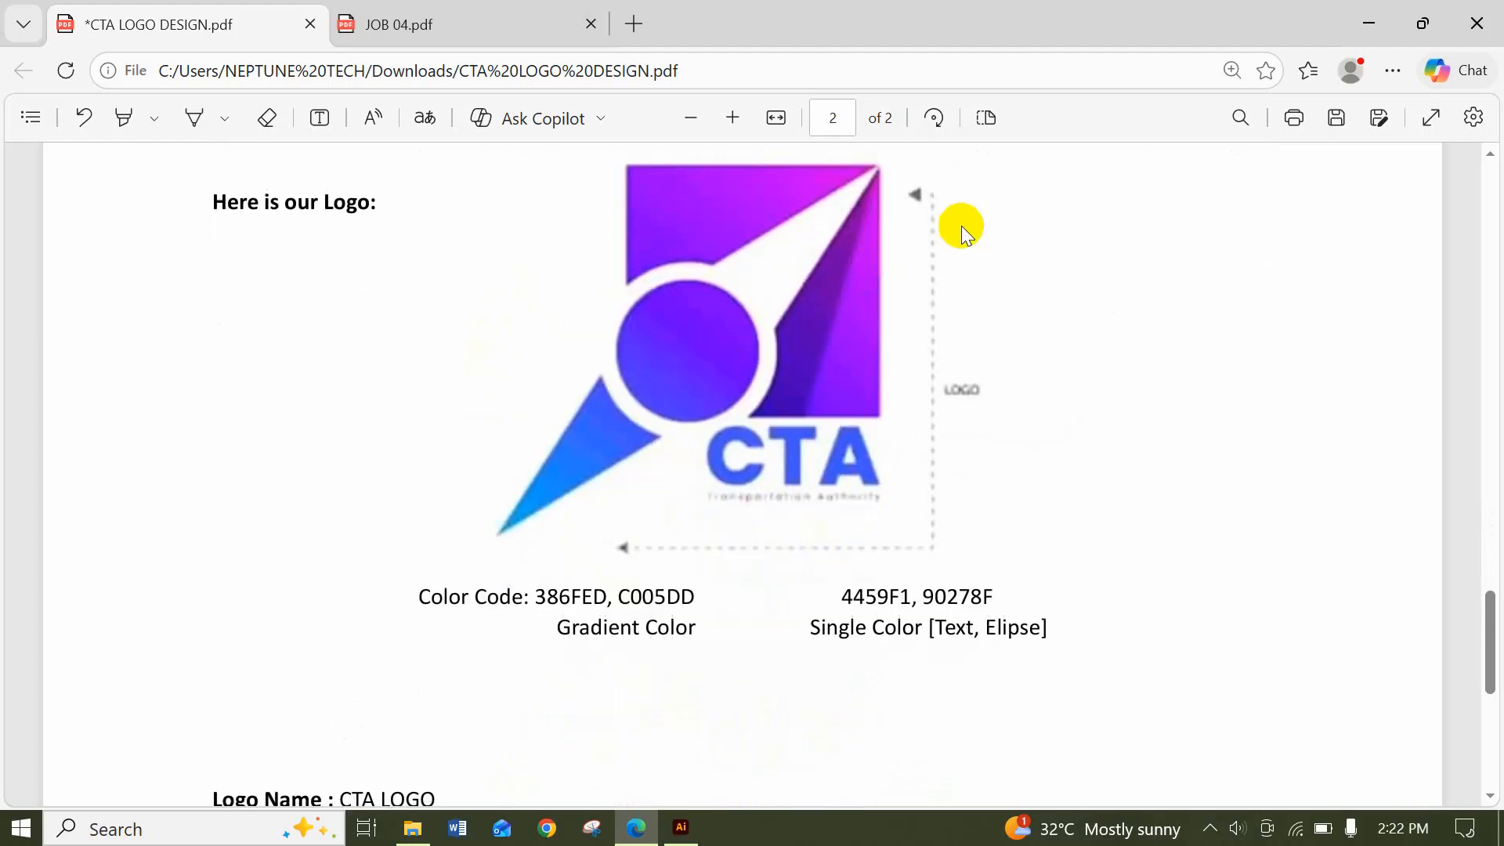
left_click(681, 827)
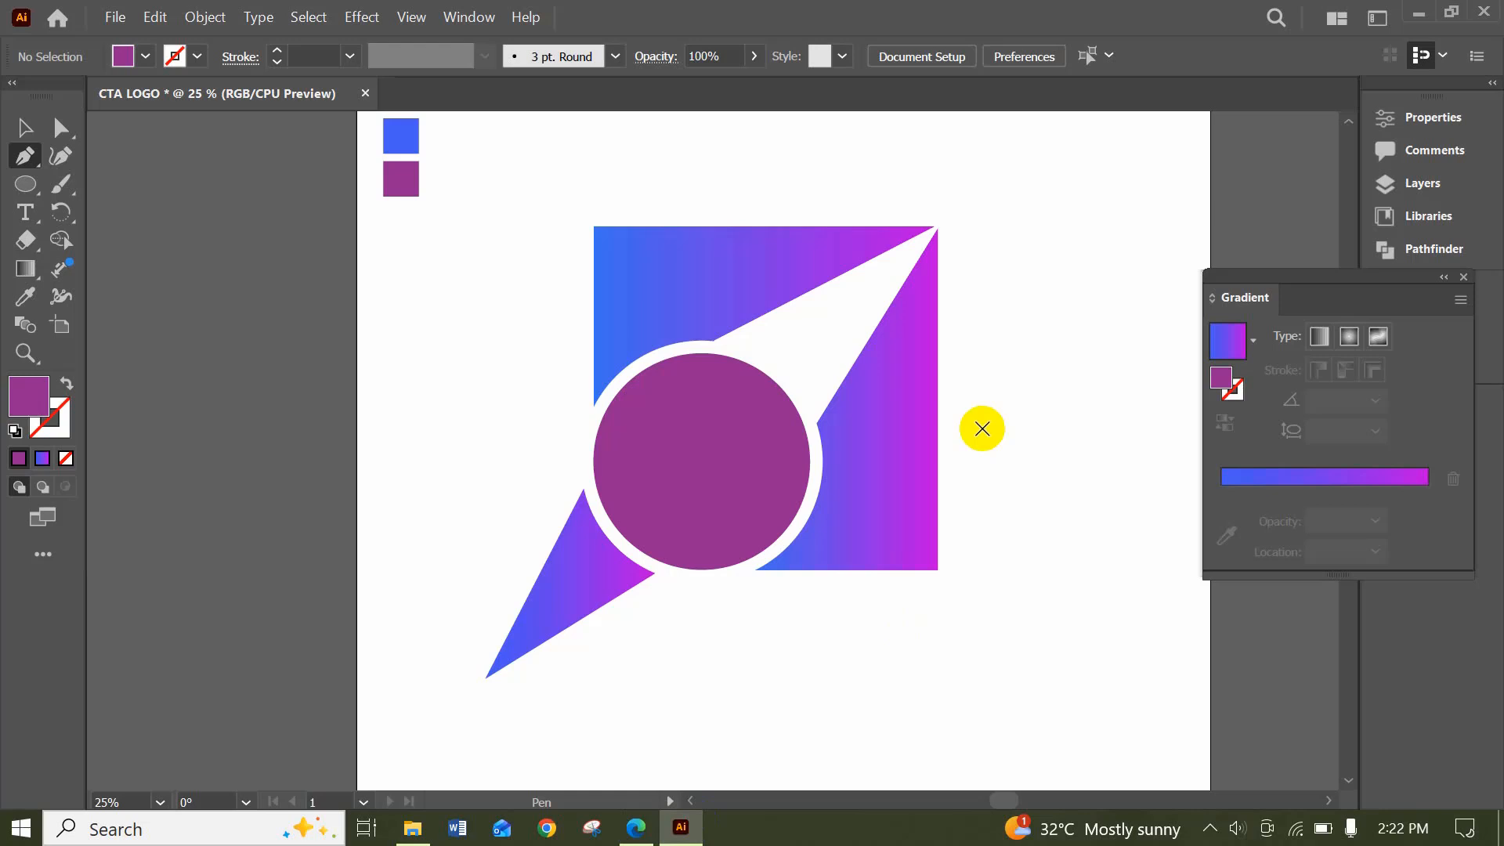
Draw a straight Pen path from the square's upper-right corner across the right-hand gradient shape to just below its bottom edge
key("ctrl+plus")
key("ctrl+plus")
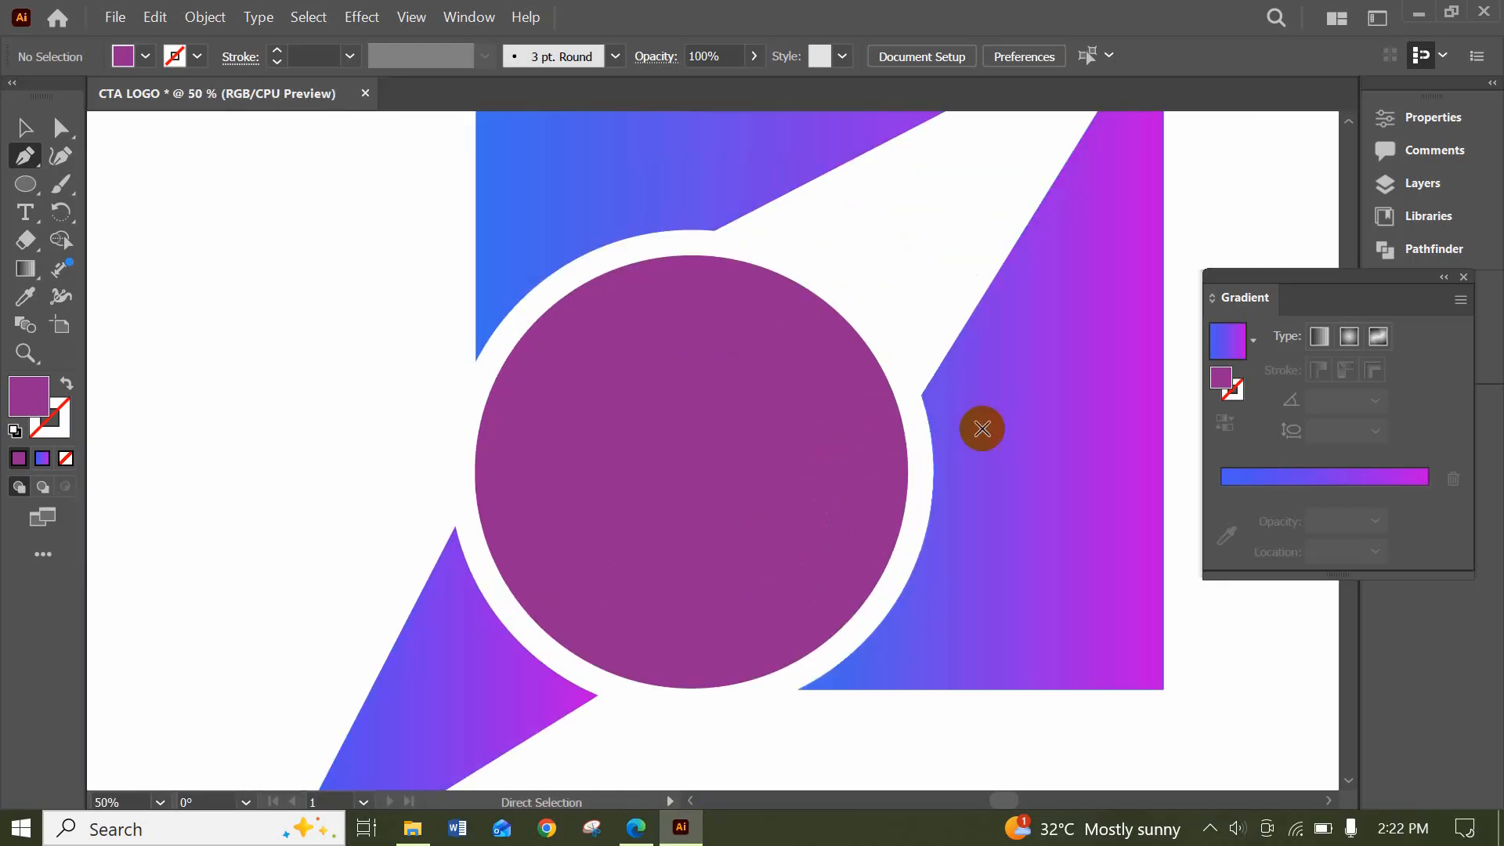
scroll(982, 428, "up", 5)
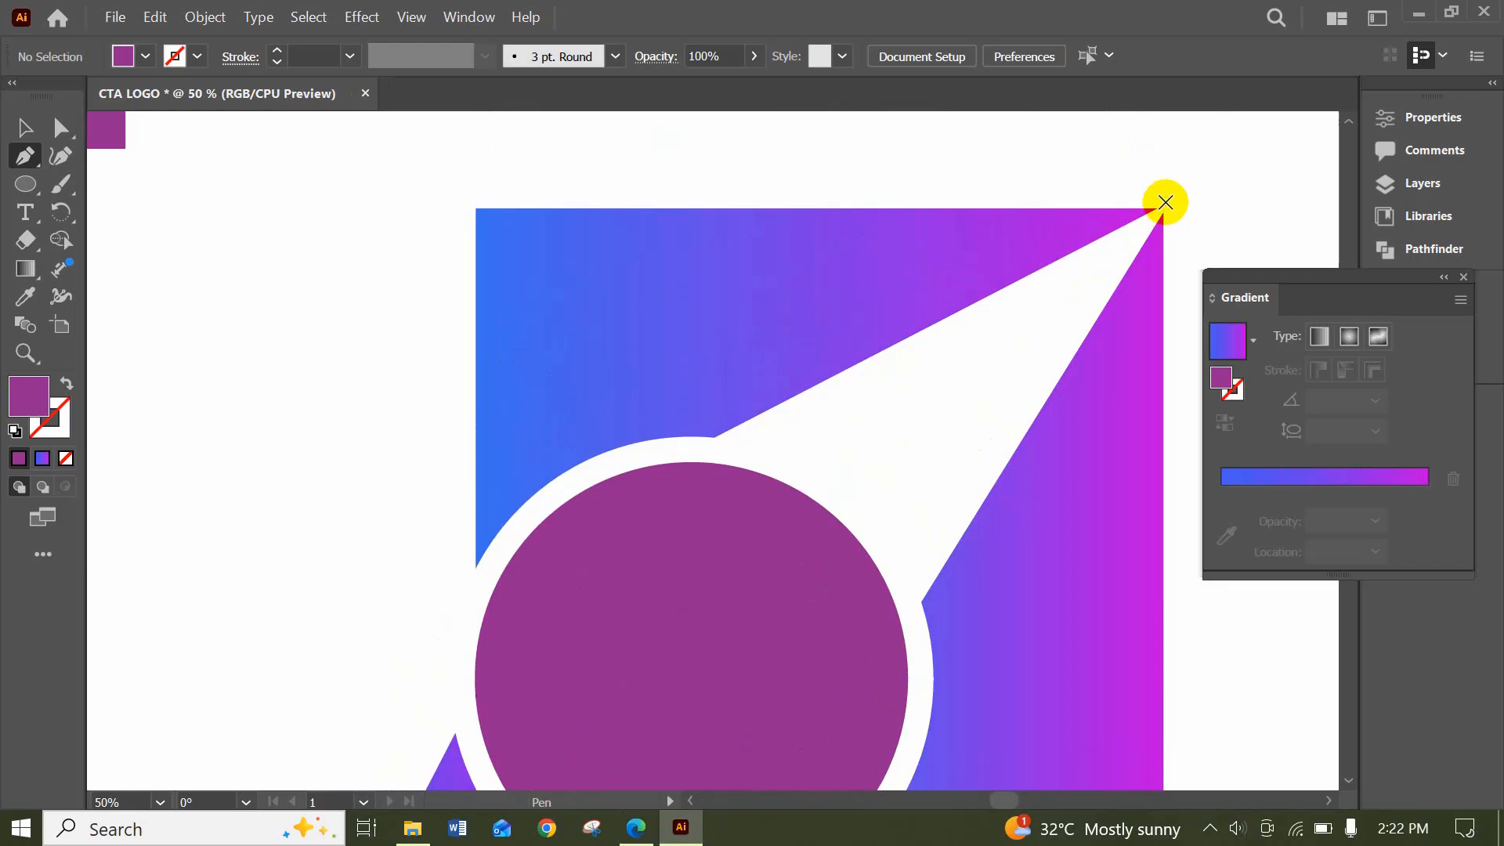
left_click(1164, 203)
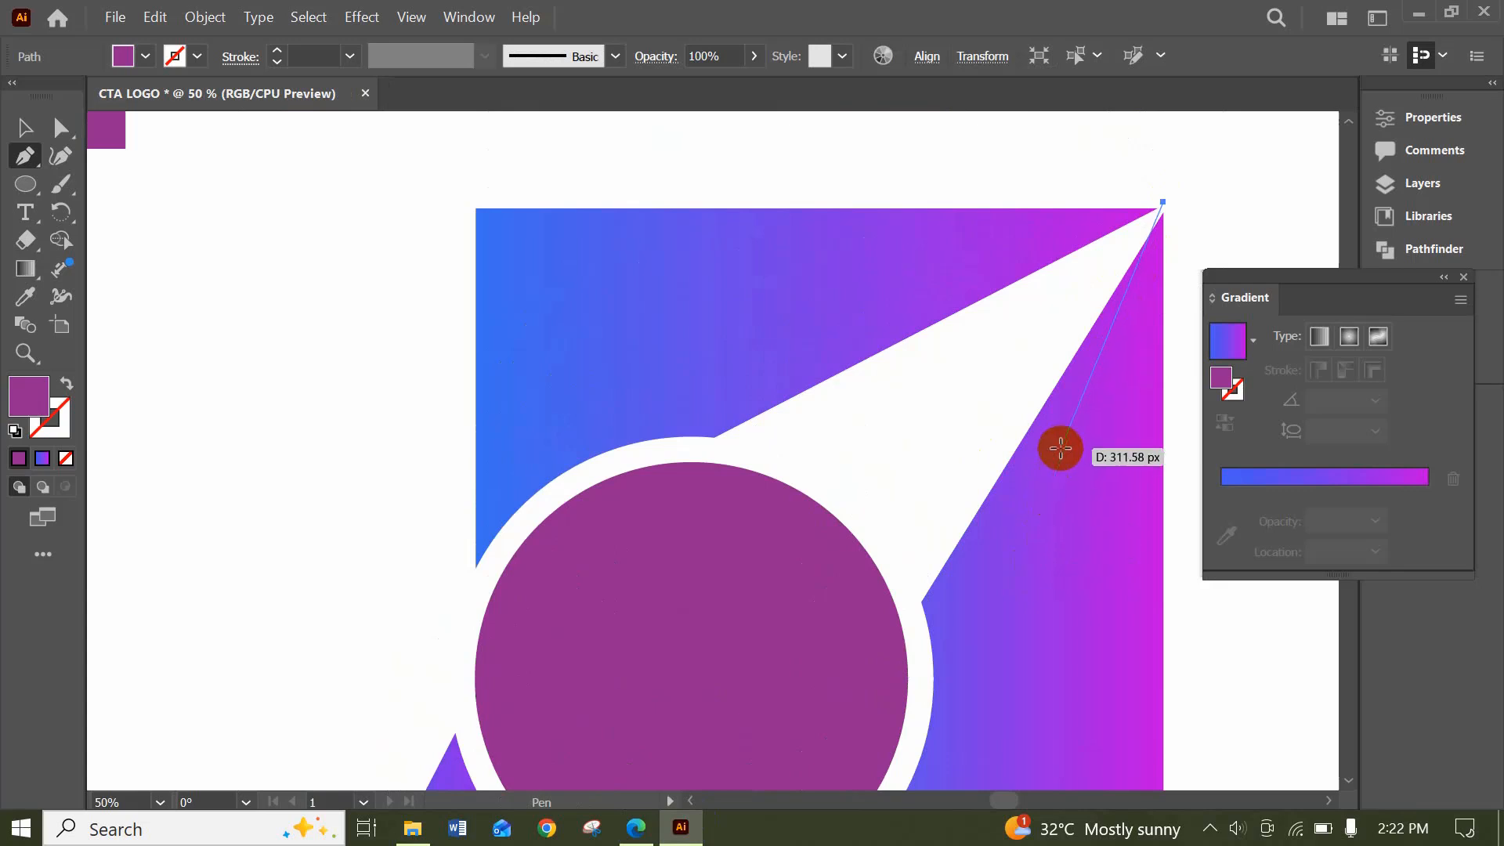
key("ctrl+z")
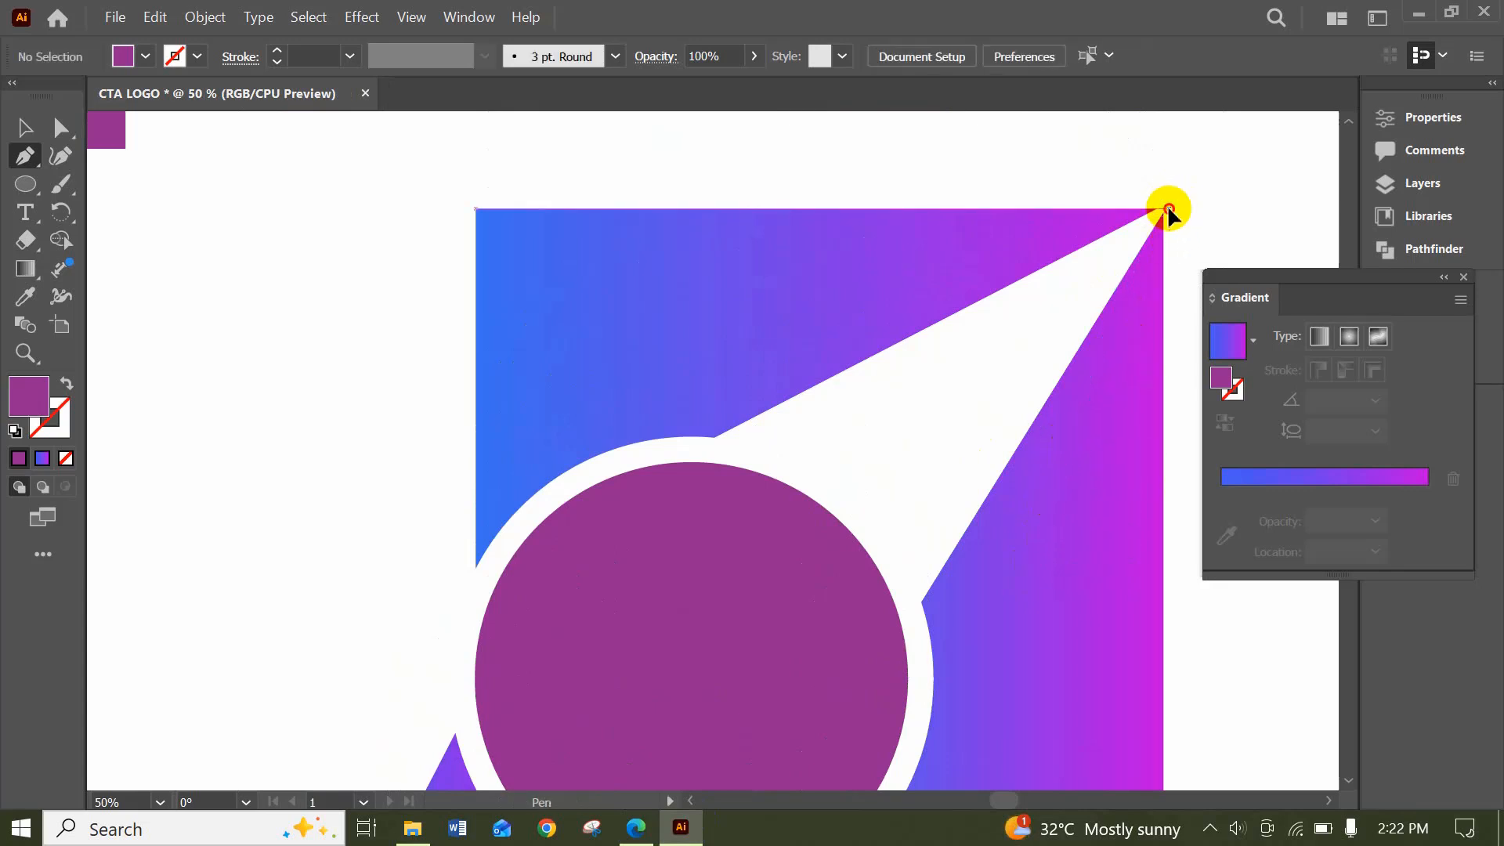
left_click(1168, 208)
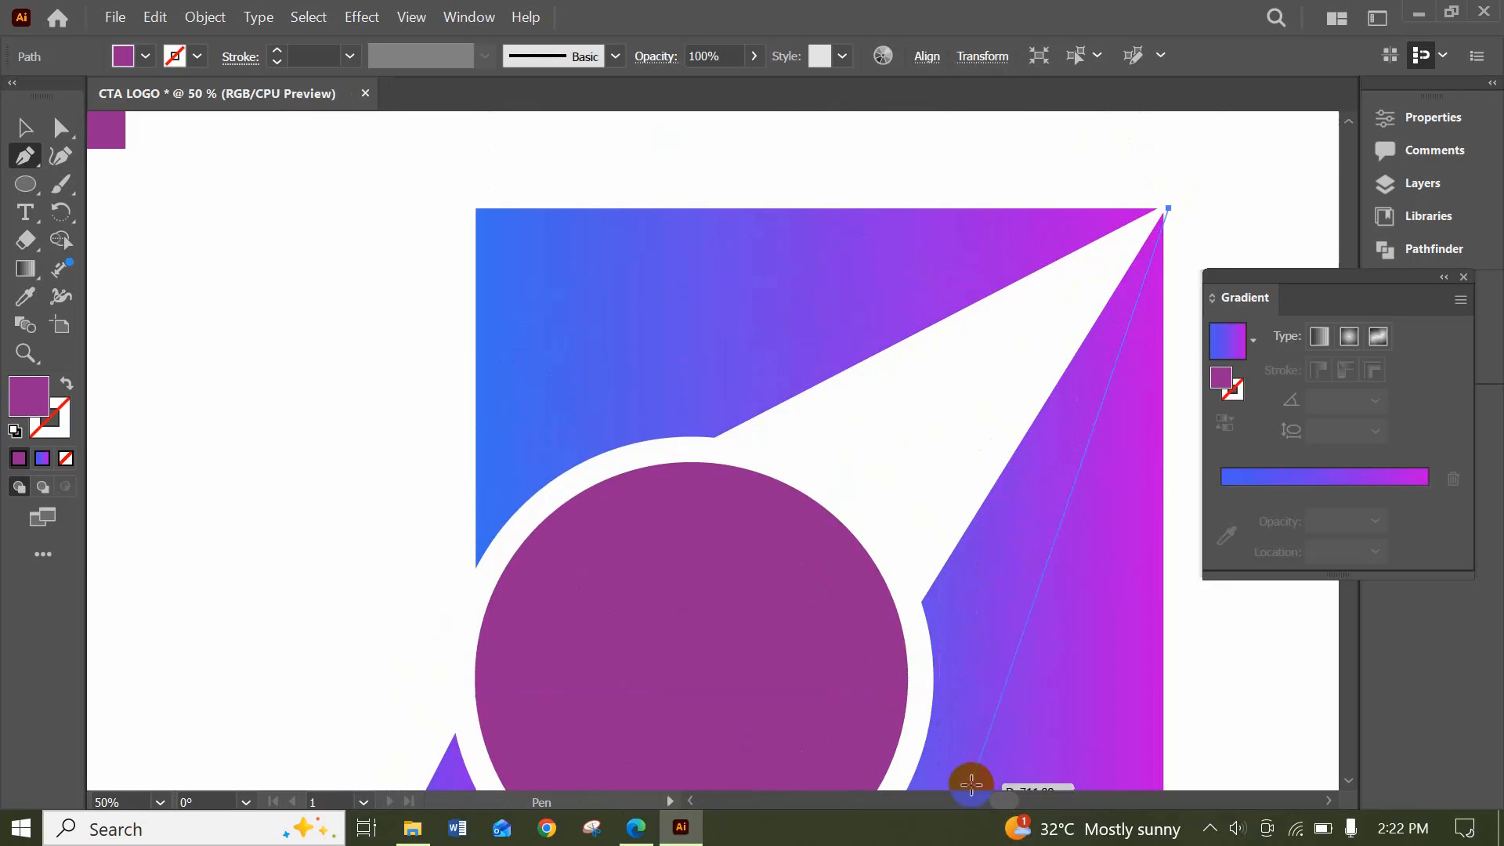
scroll(979, 764, "down", 4)
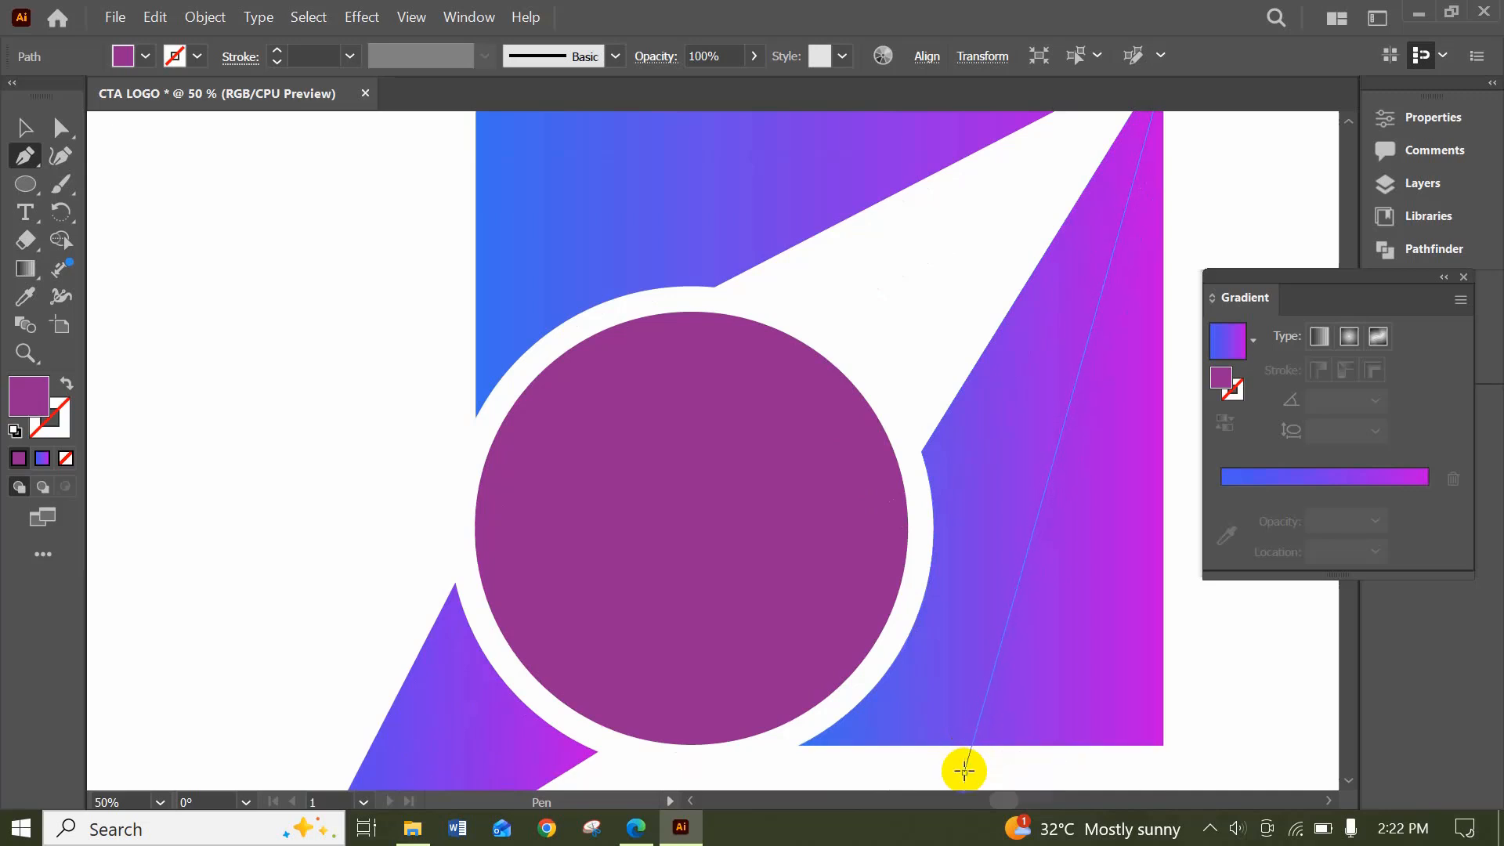
left_click(965, 771)
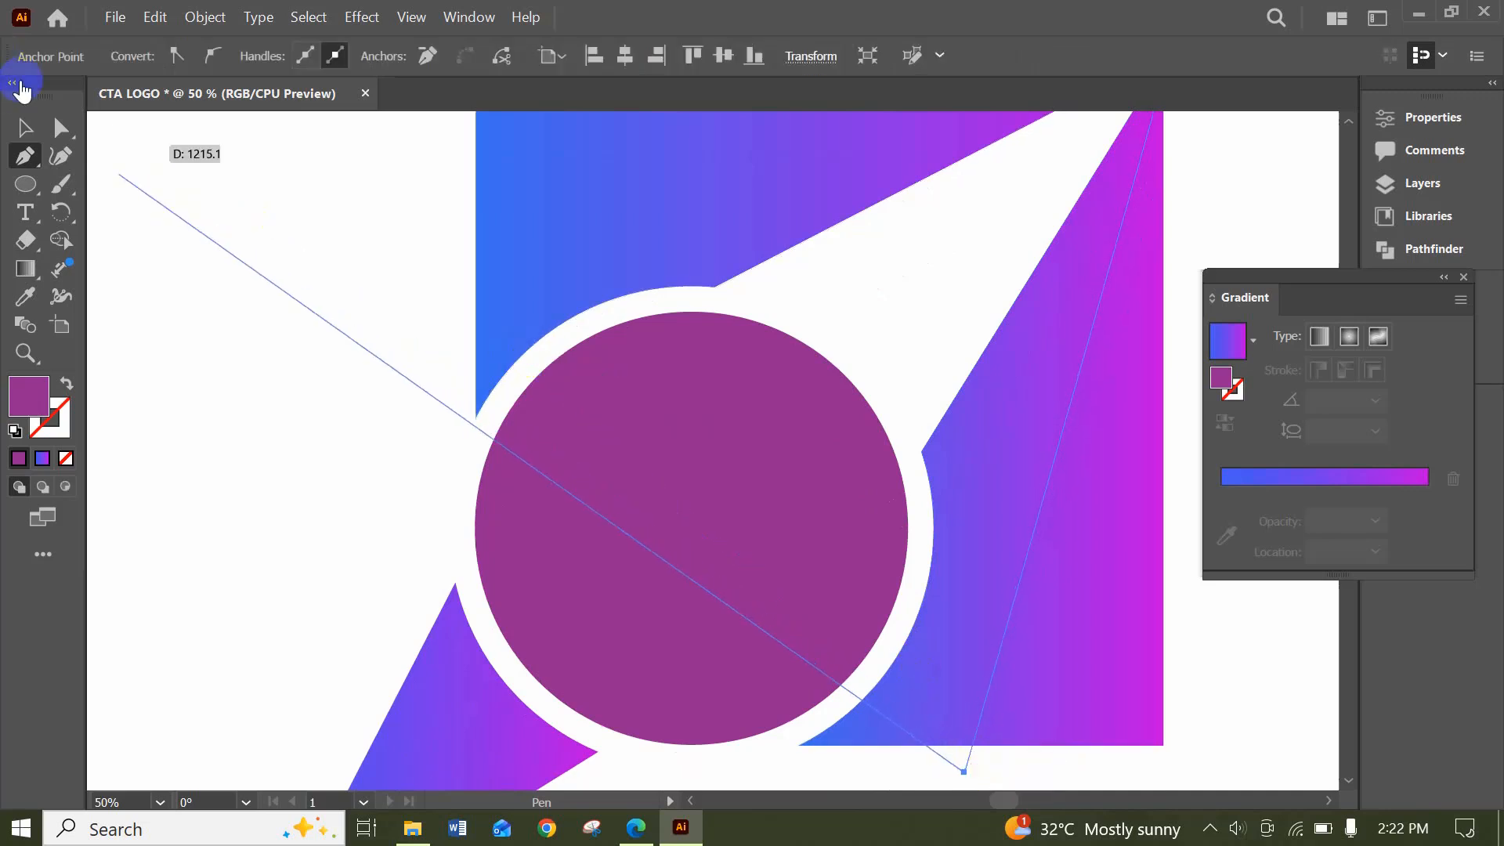
left_click(24, 127)
scroll(974, 430, "up", 3)
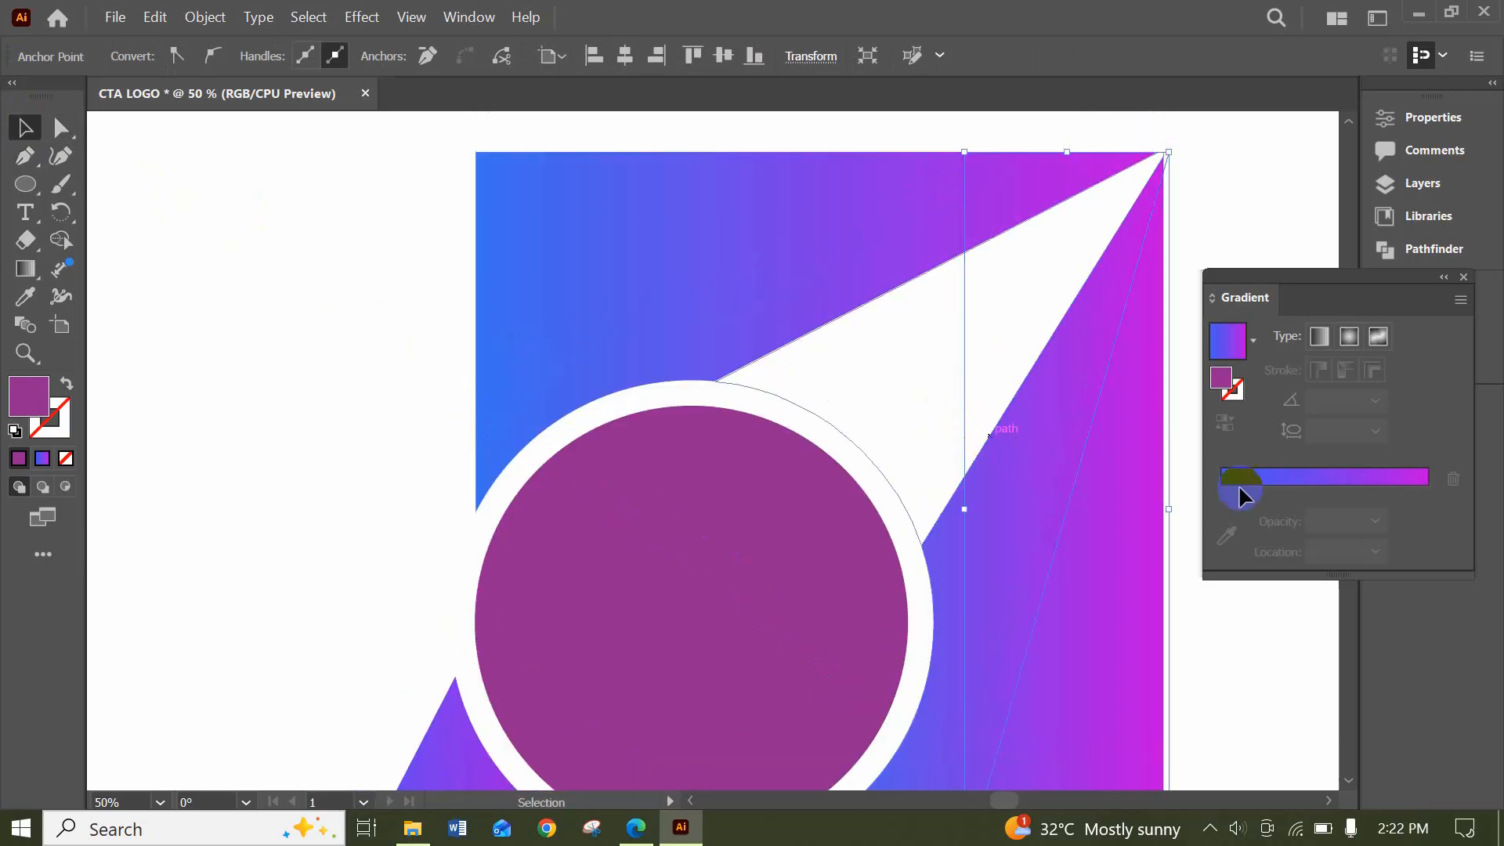
left_click(1205, 251)
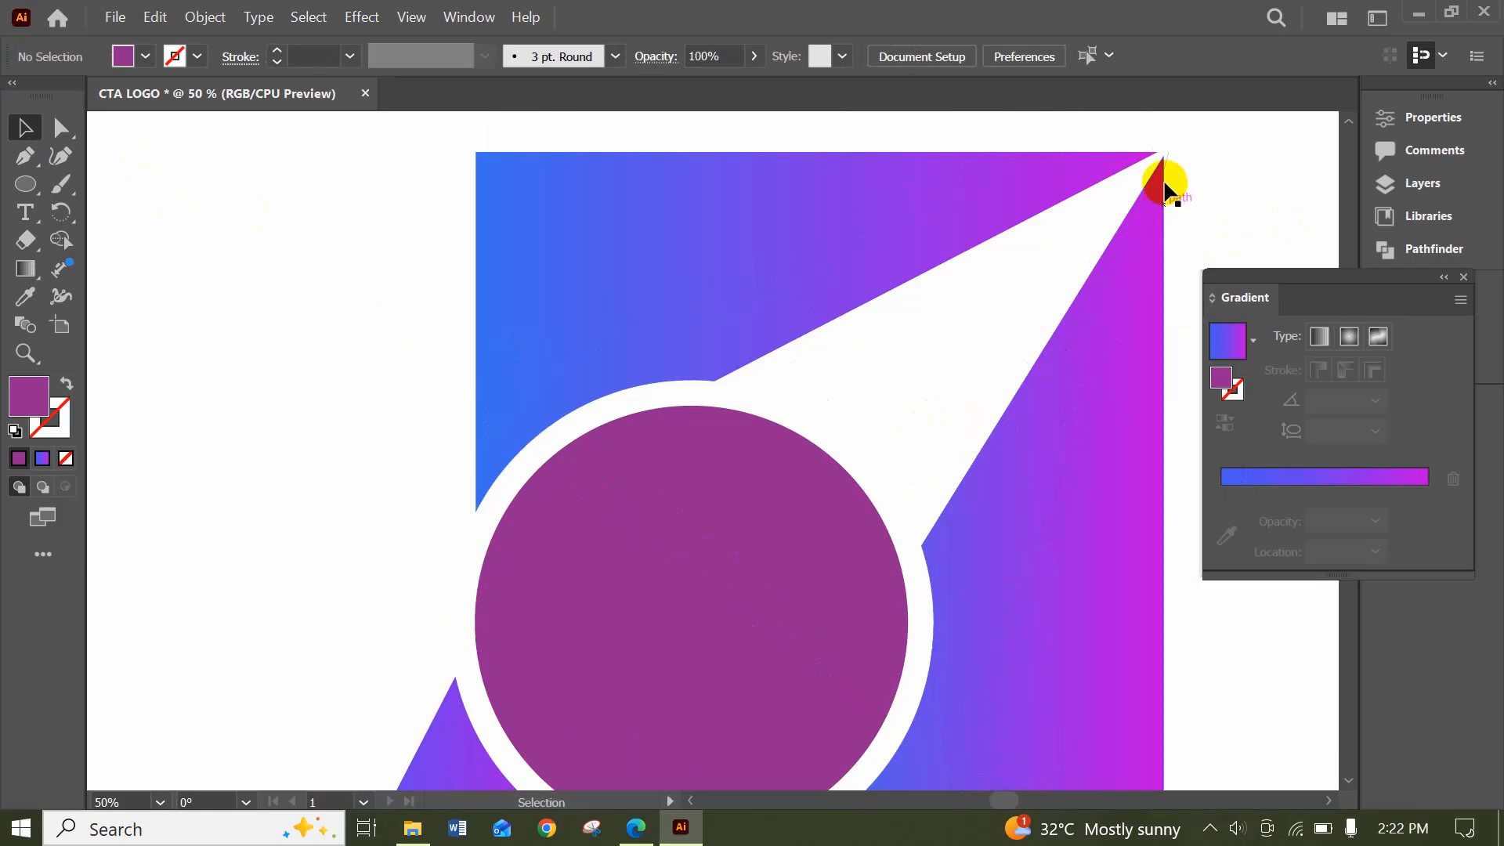
Nudge the diagonal path slightly left so its upper end meets the square's upper-right corner, and deselect it
left_click(1166, 154)
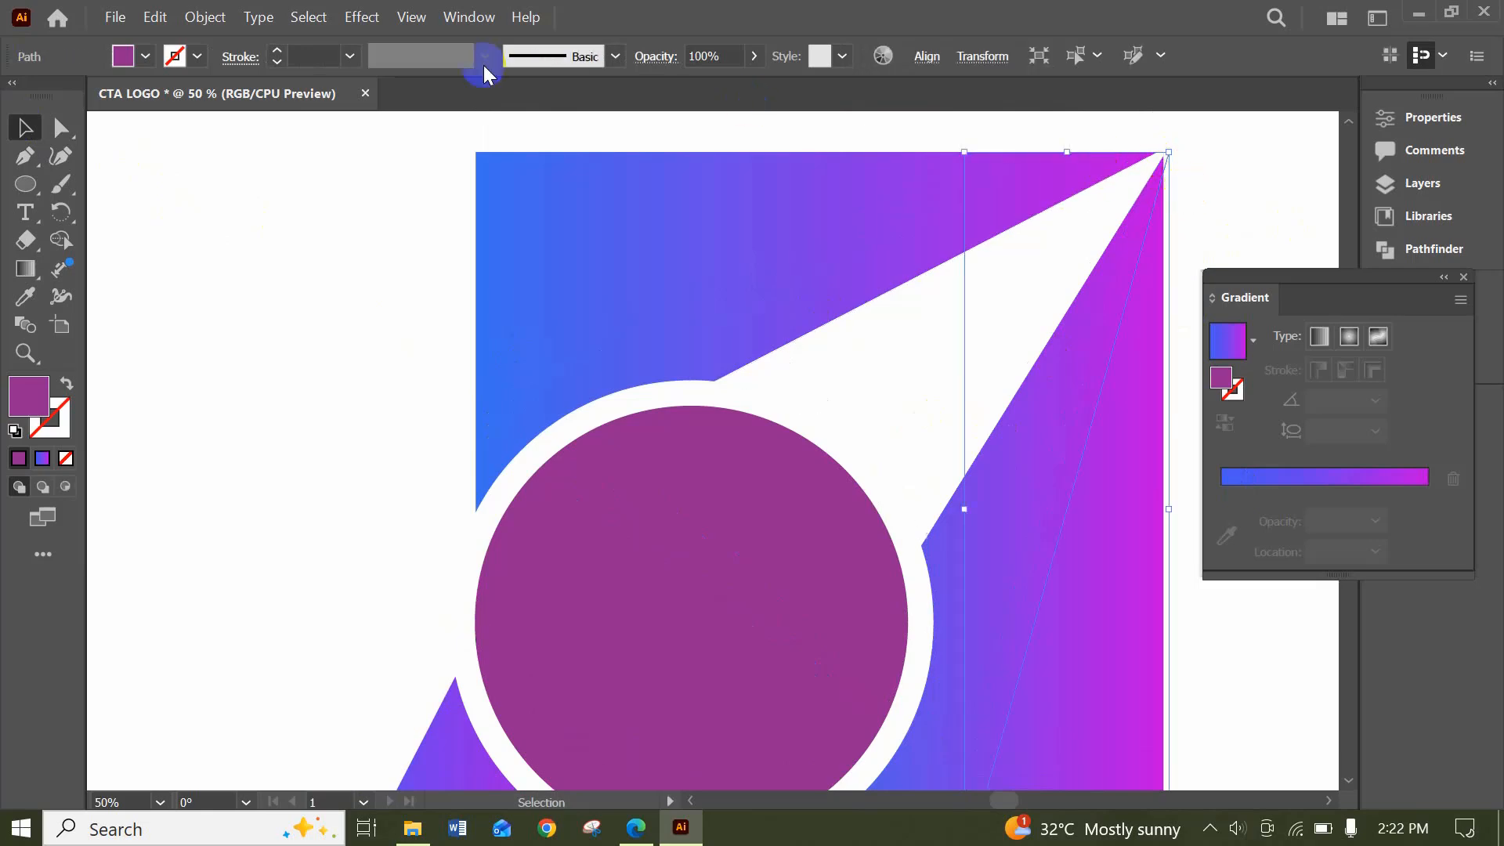
key("shift+Left")
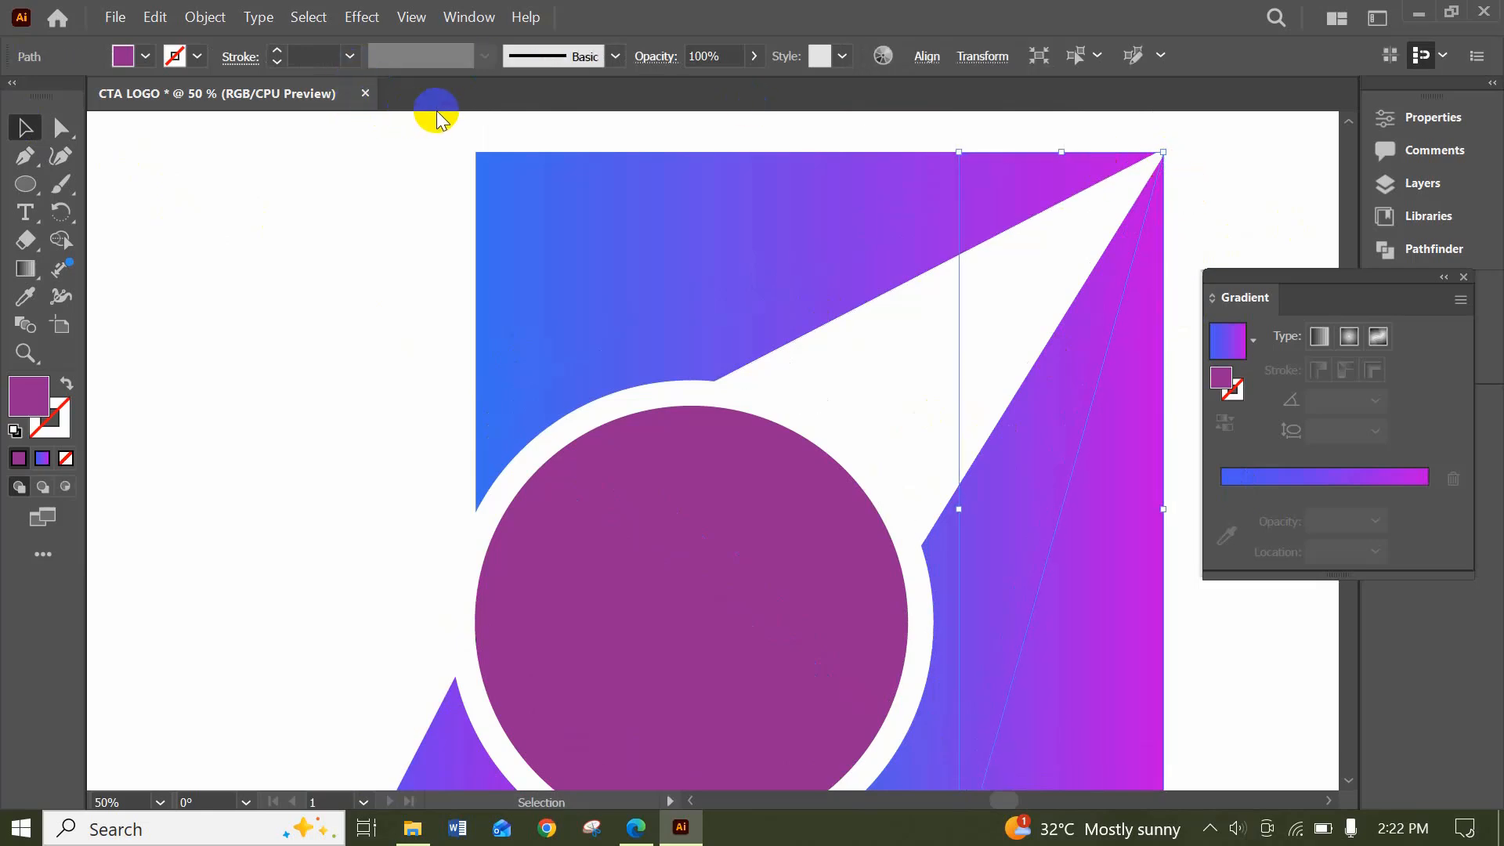
scroll(846, 251, "down", 3)
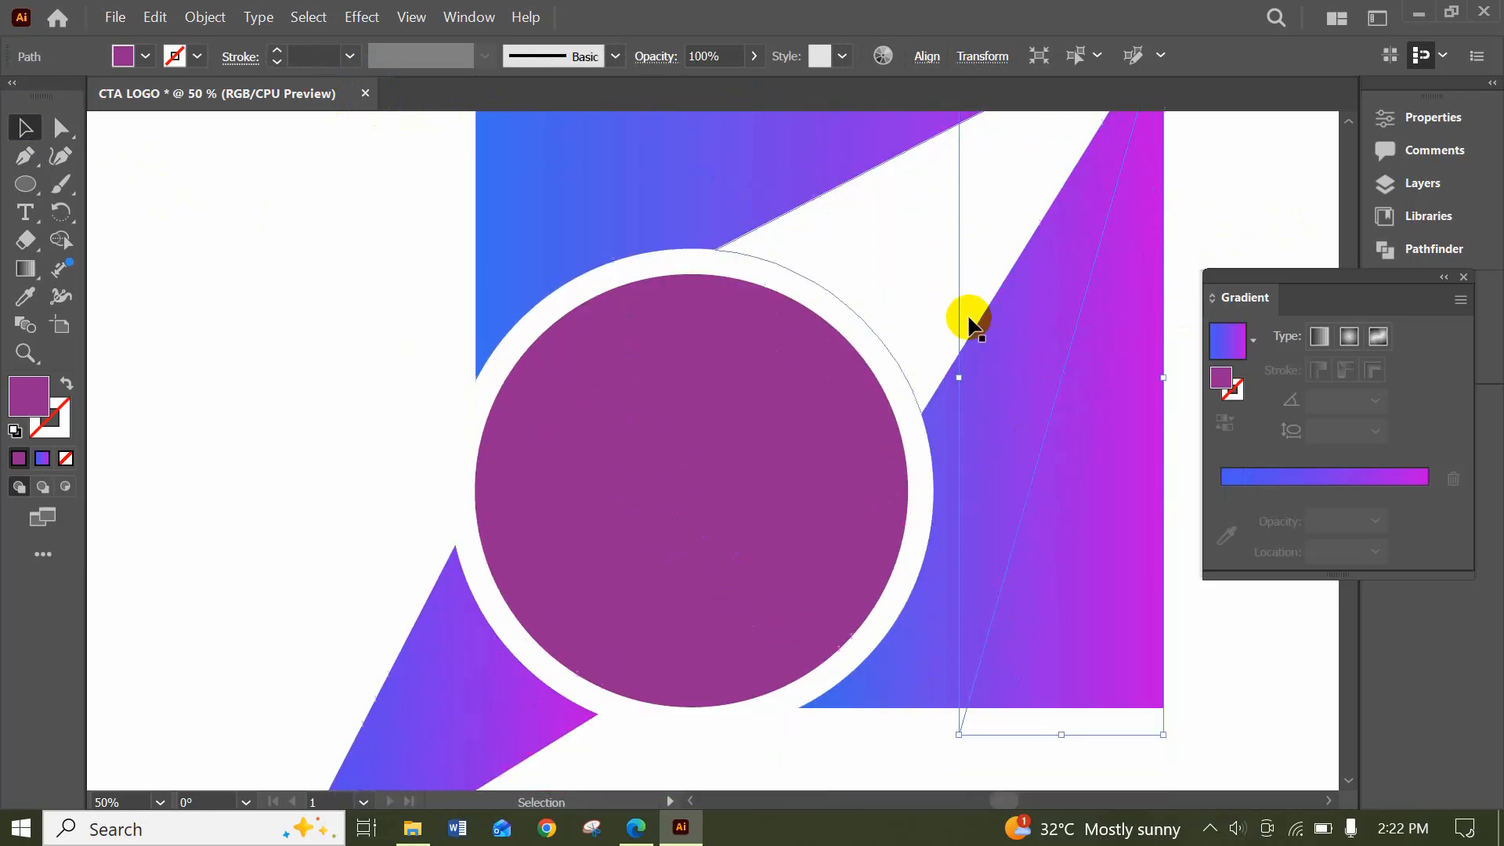
left_click(1216, 670)
Divide the right-hand gradient shape along the diagonal path with the Pathfinder Divide operation
left_click_drag(1236, 693, 989, 396)
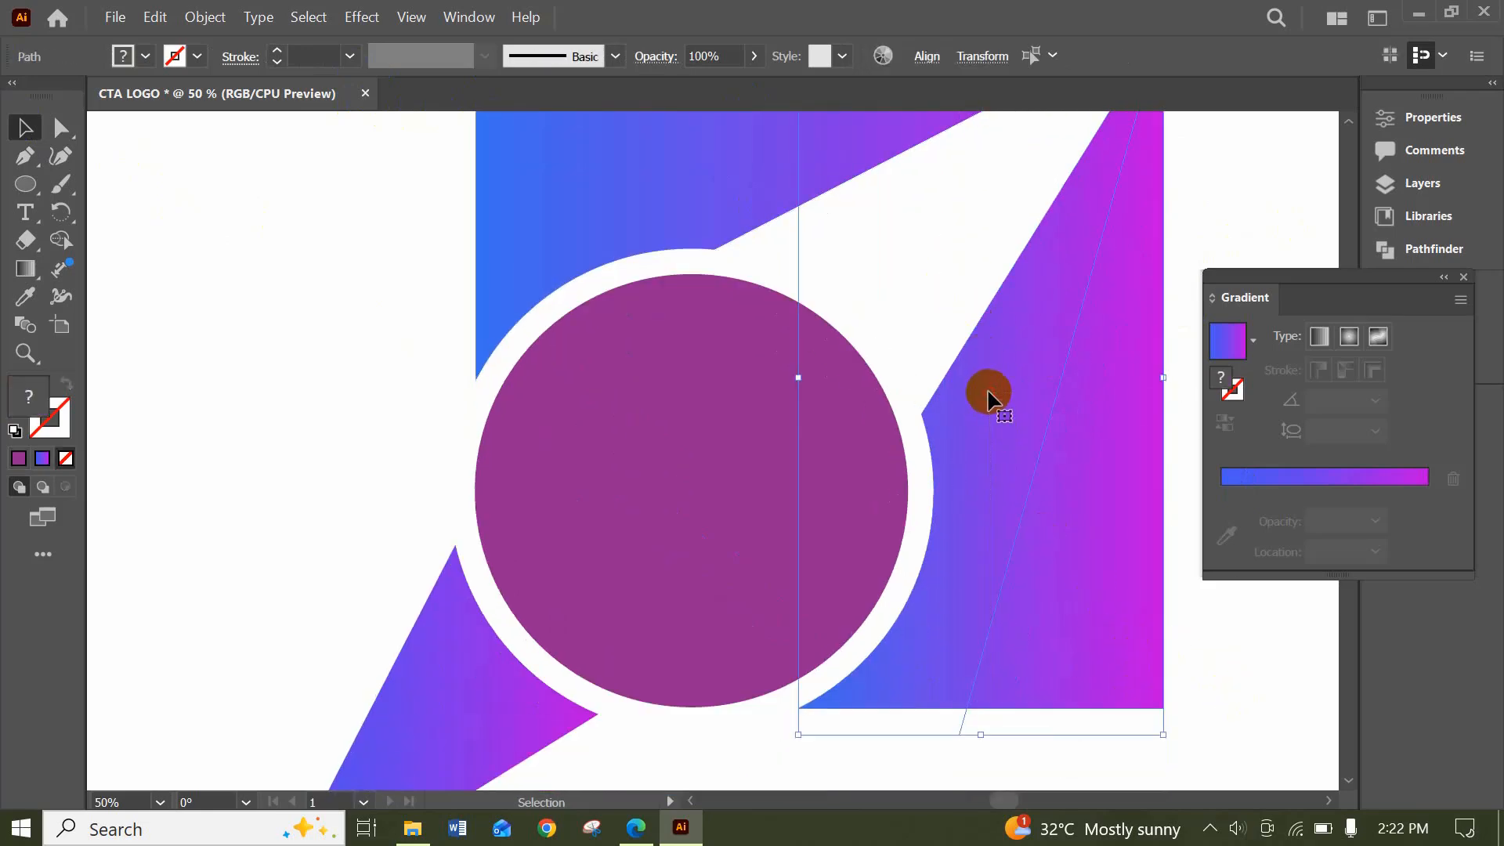
left_click(510, 17)
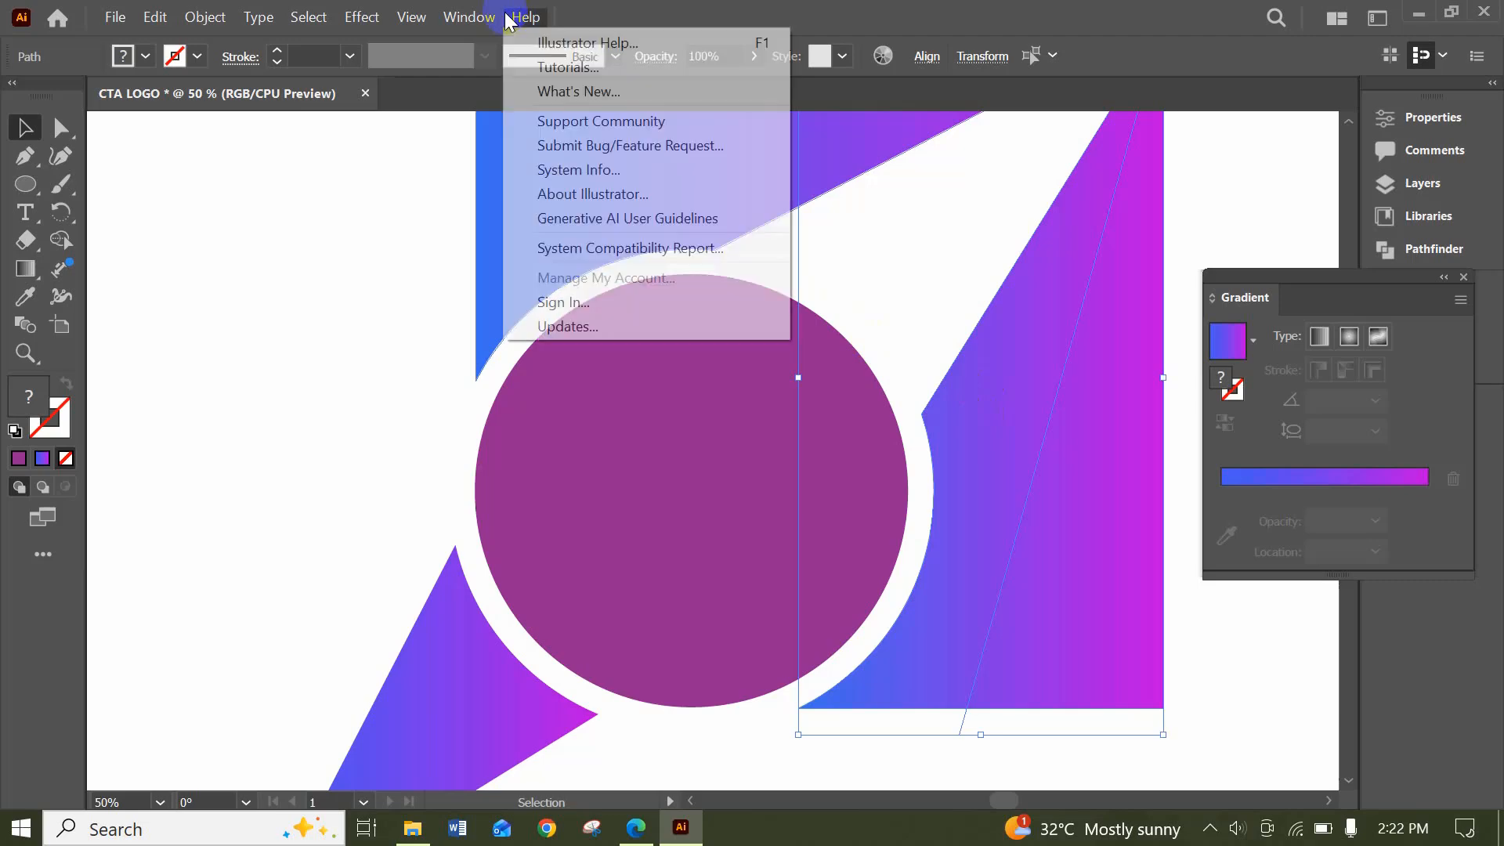
left_click(453, 29)
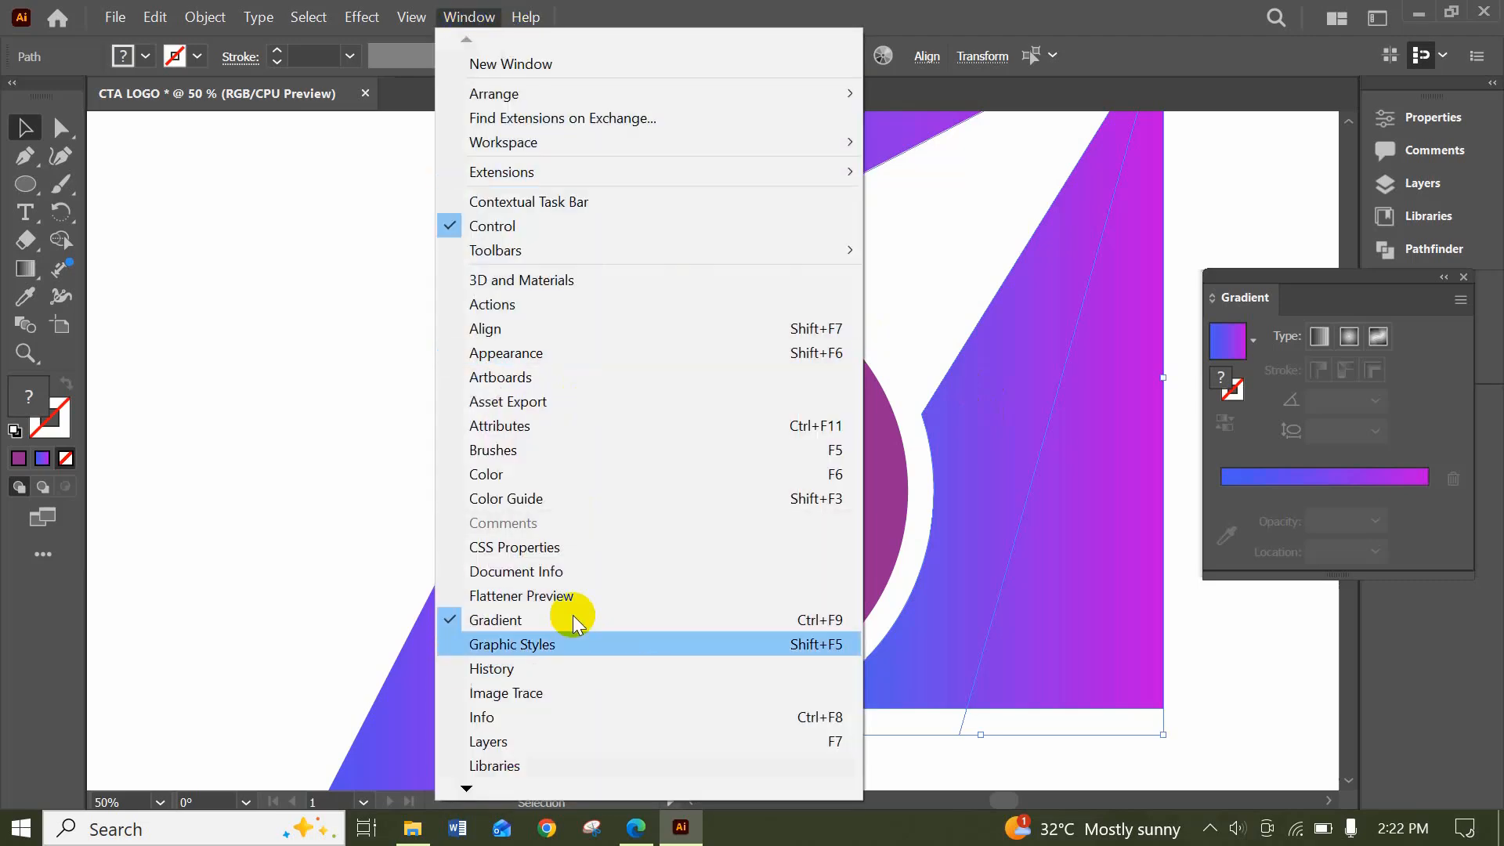
left_click(464, 787)
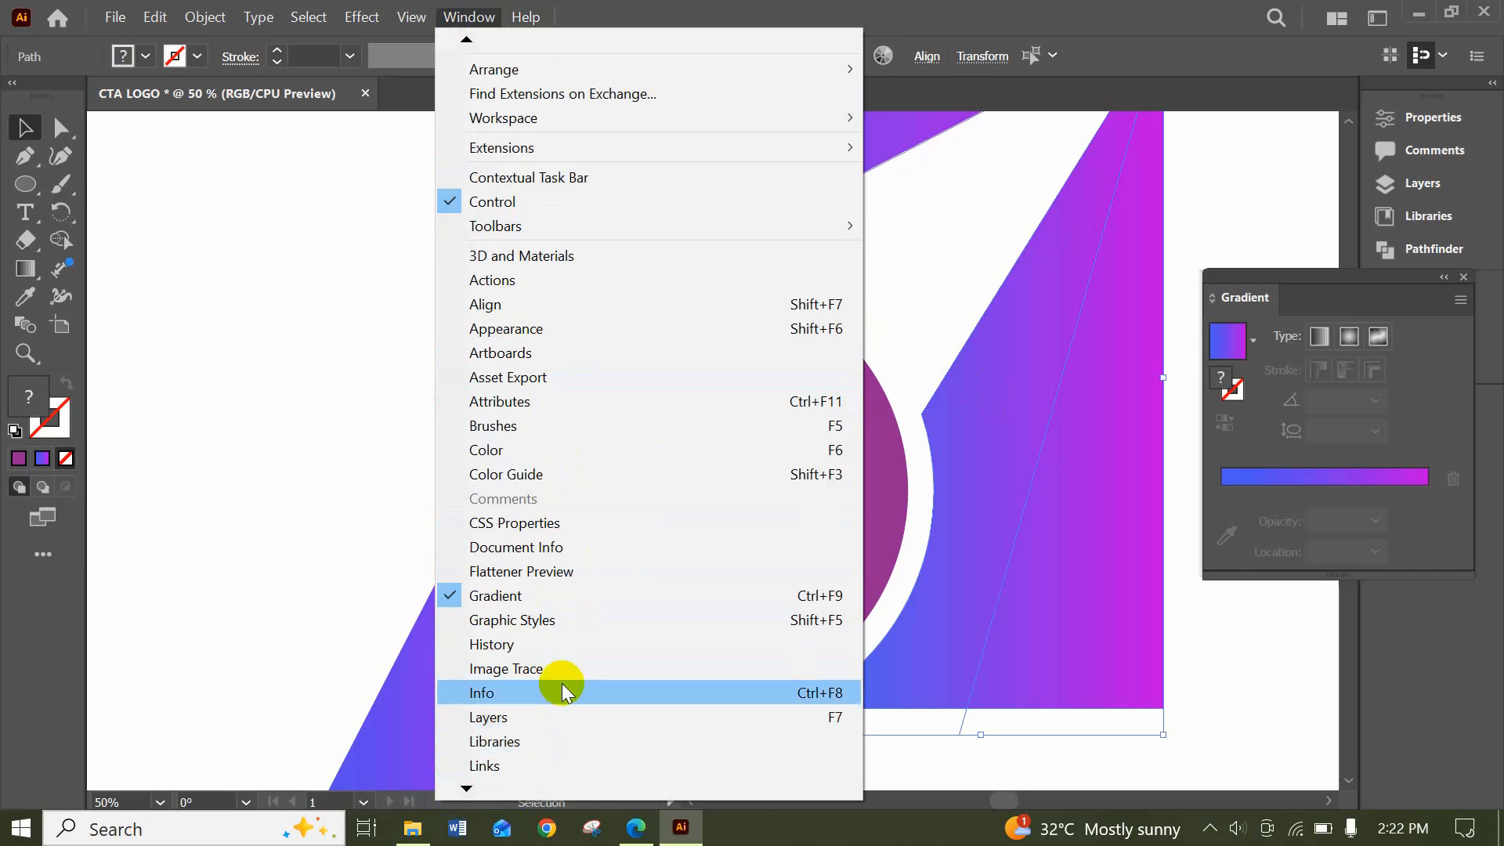
left_click(466, 786)
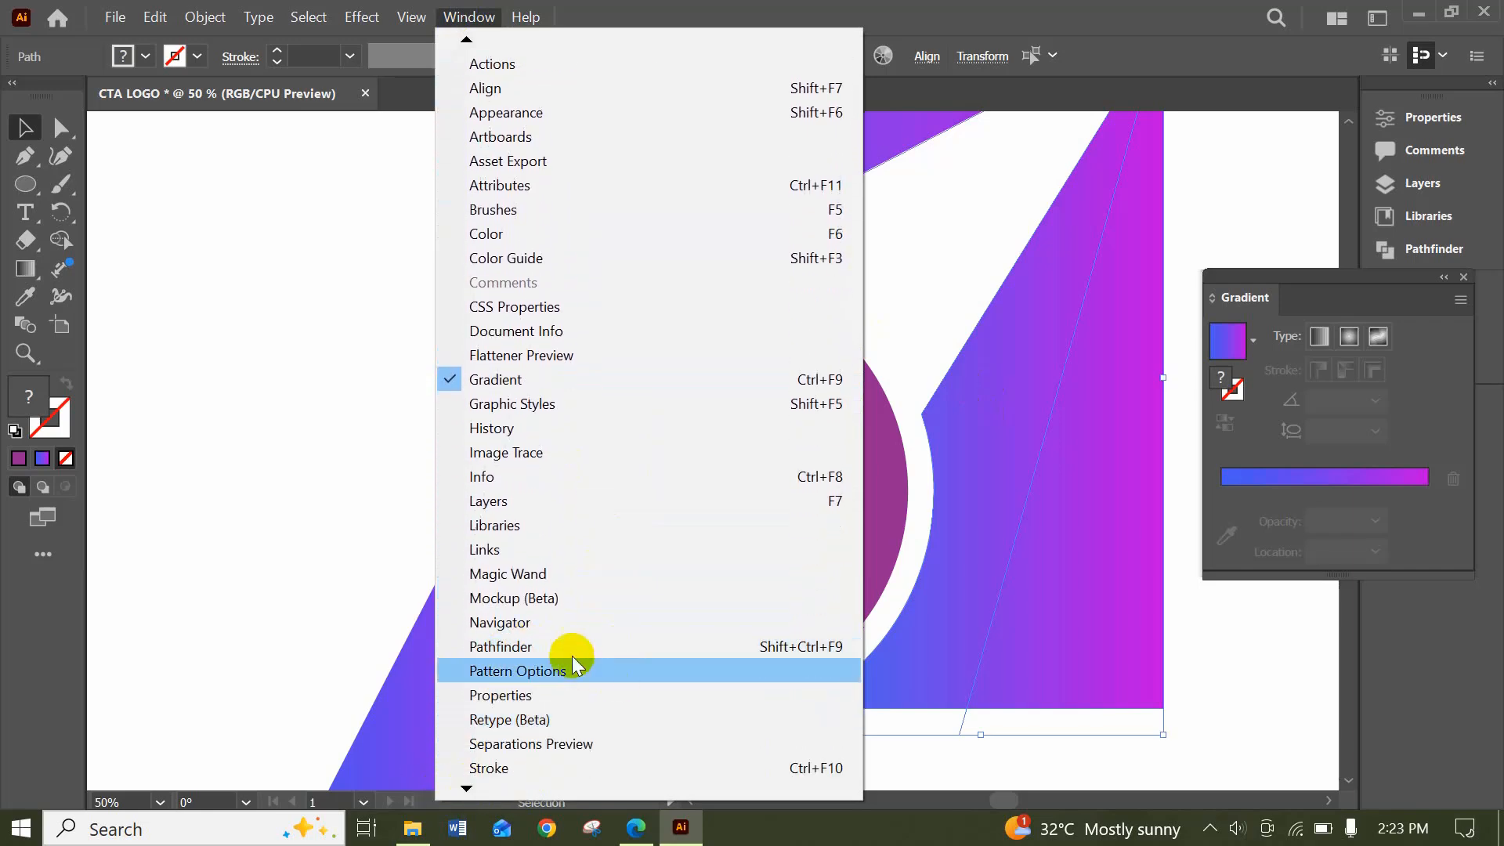
left_click(569, 647)
left_click(1112, 232)
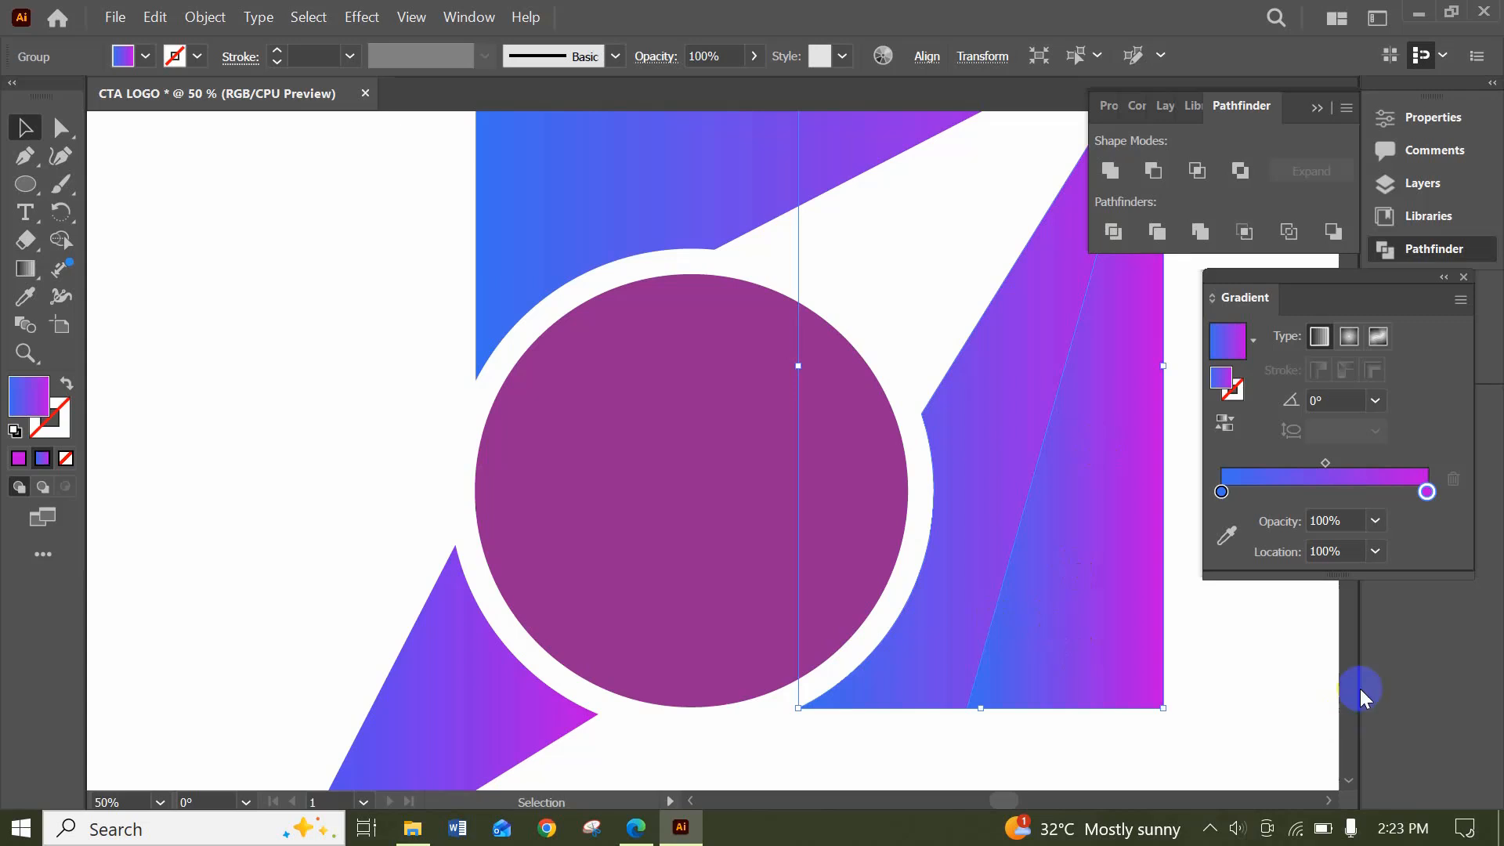
Group all the logo's shapes on the artboard, leaving the four colour swatch squares out
left_click(1317, 110)
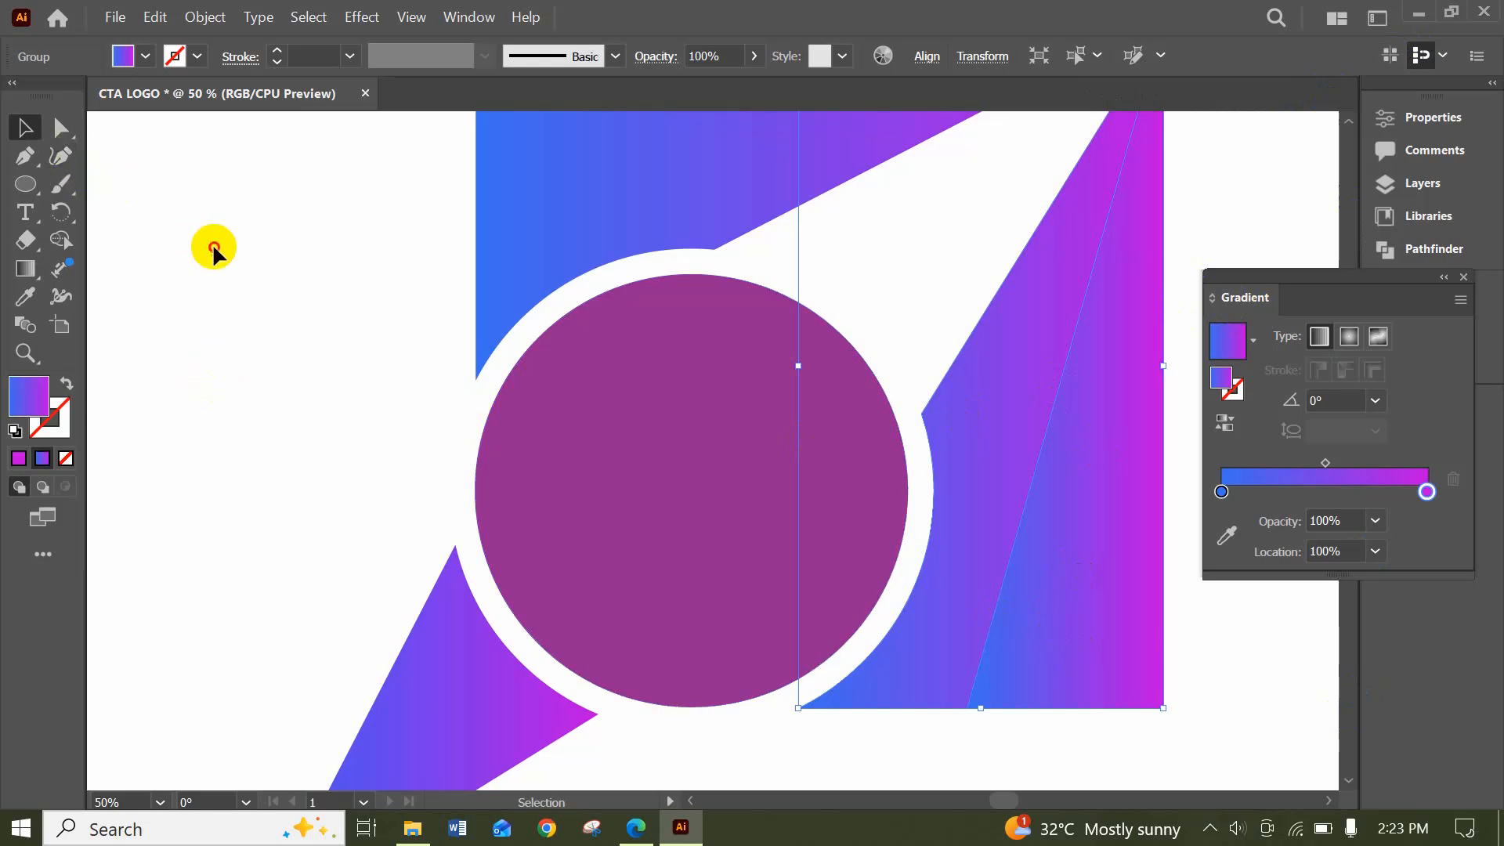
left_click(832, 711)
scroll(1036, 735, "up", 2)
scroll(1035, 735, "up", 1)
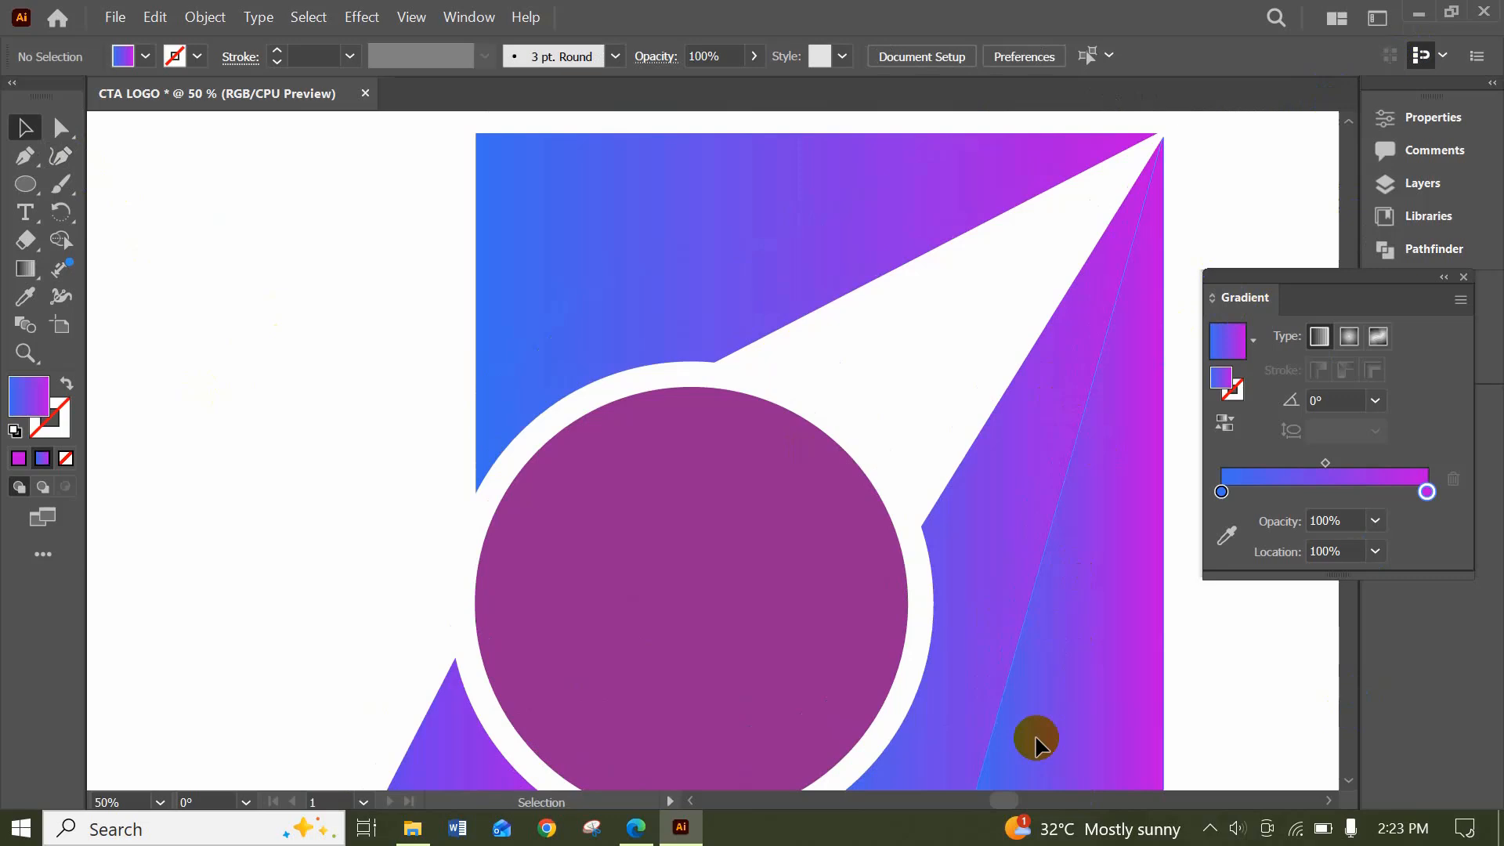
scroll(1036, 734, "up", 1)
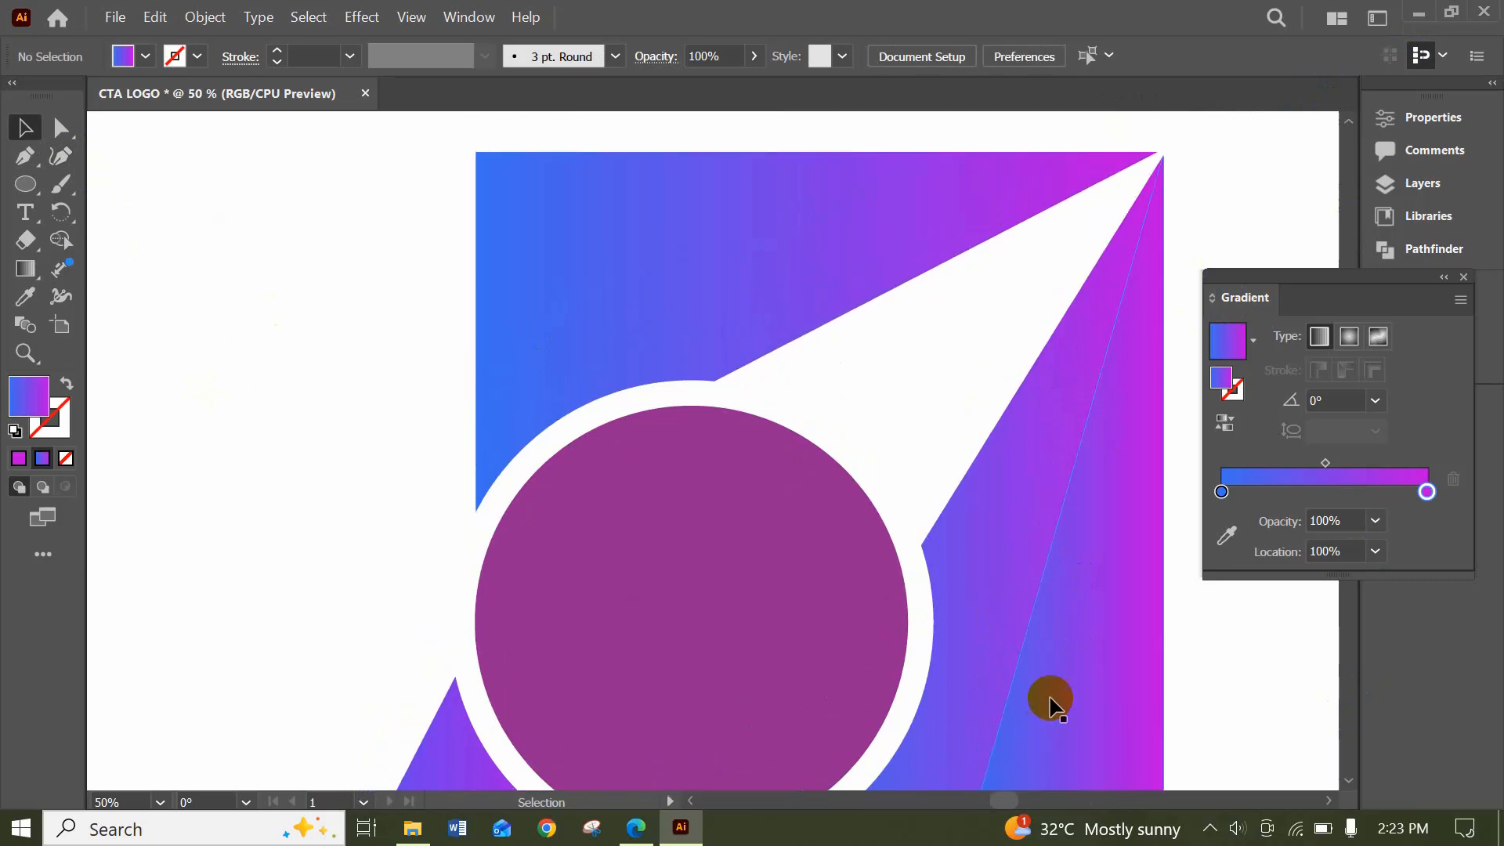
key("ctrl+minus")
key("ctrl+minus")
key("ctrl+minus")
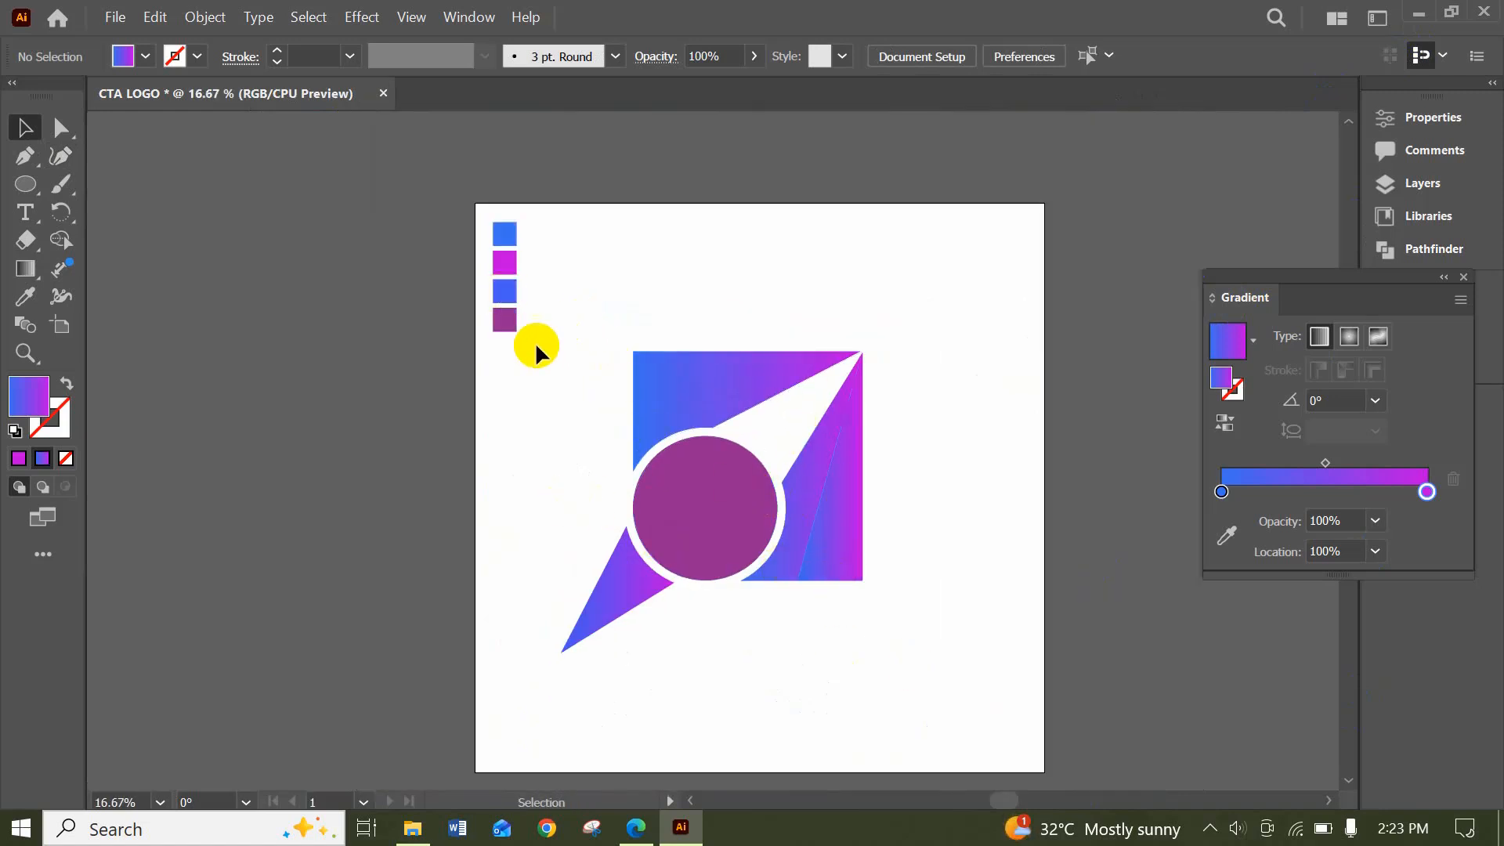
left_click_drag(550, 329, 923, 665)
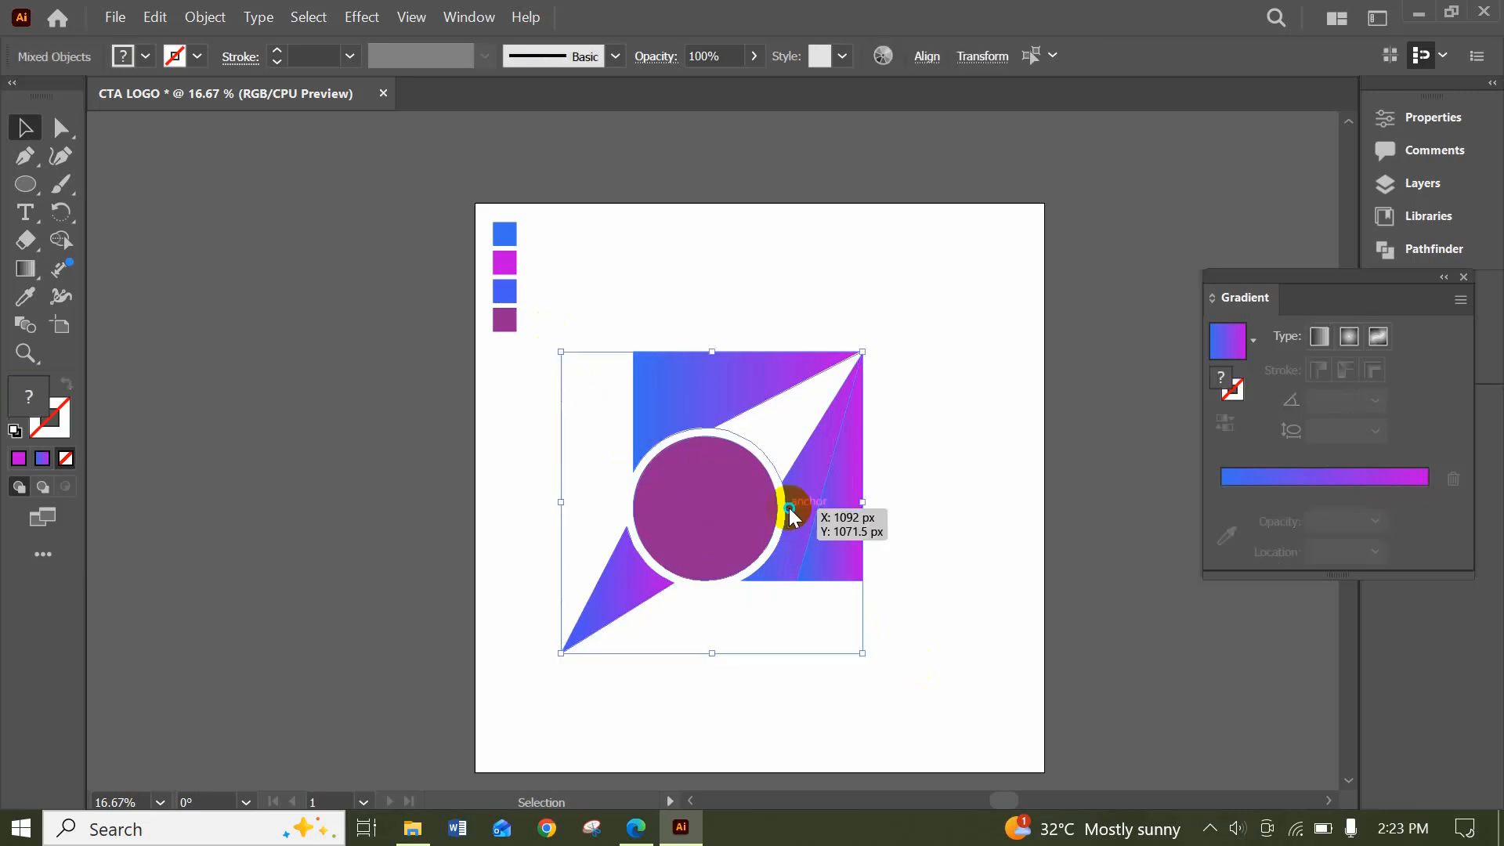
right_click(788, 507)
left_click(842, 318)
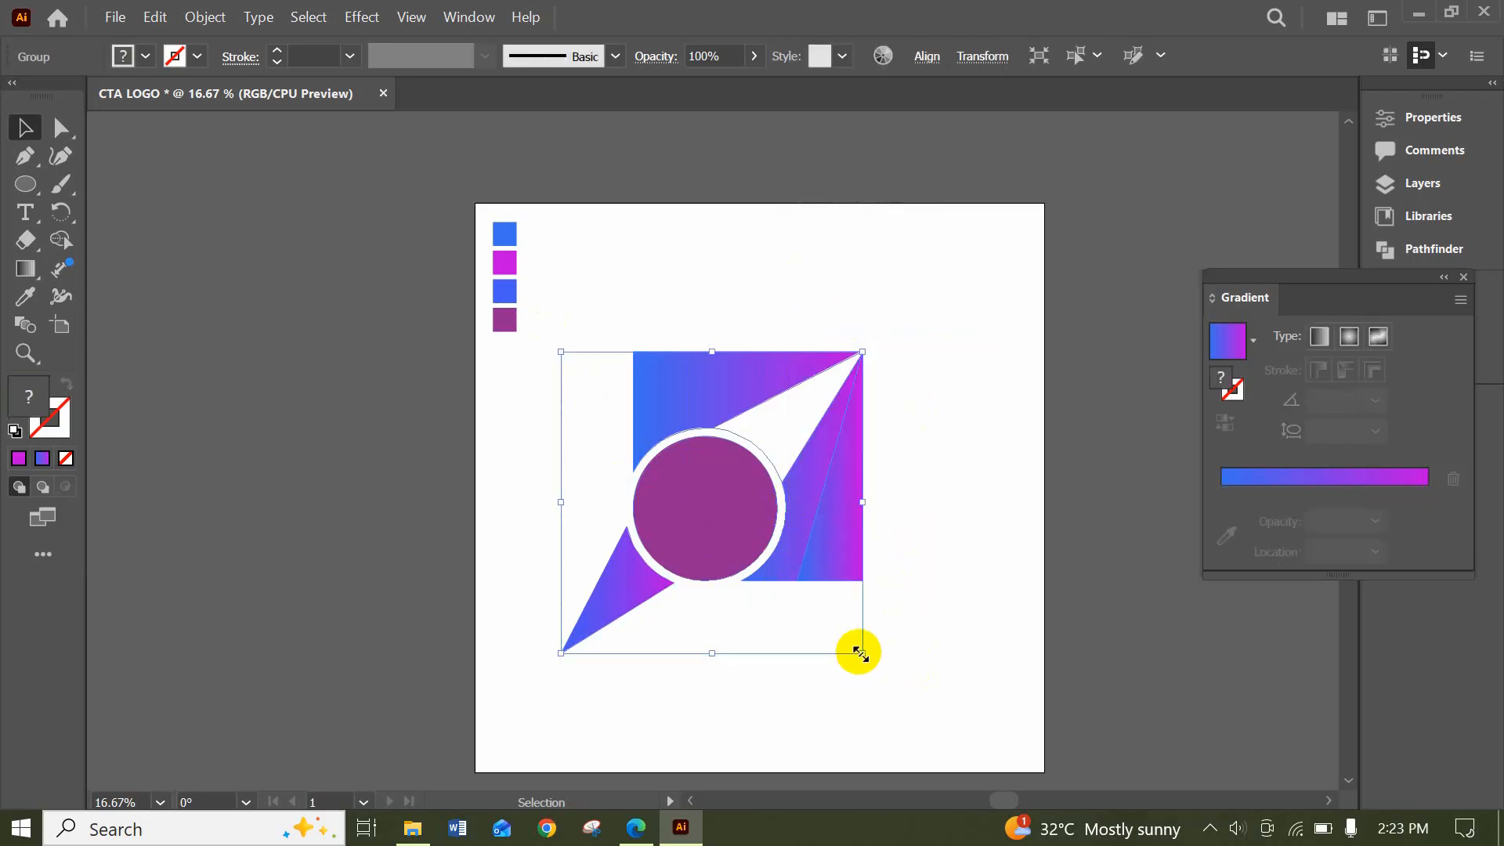
Scale the logo group down proportionally about its centre to roughly two thirds, and move it to the artboard's upper area, slightly right of centre
left_click_drag(859, 653, 813, 604)
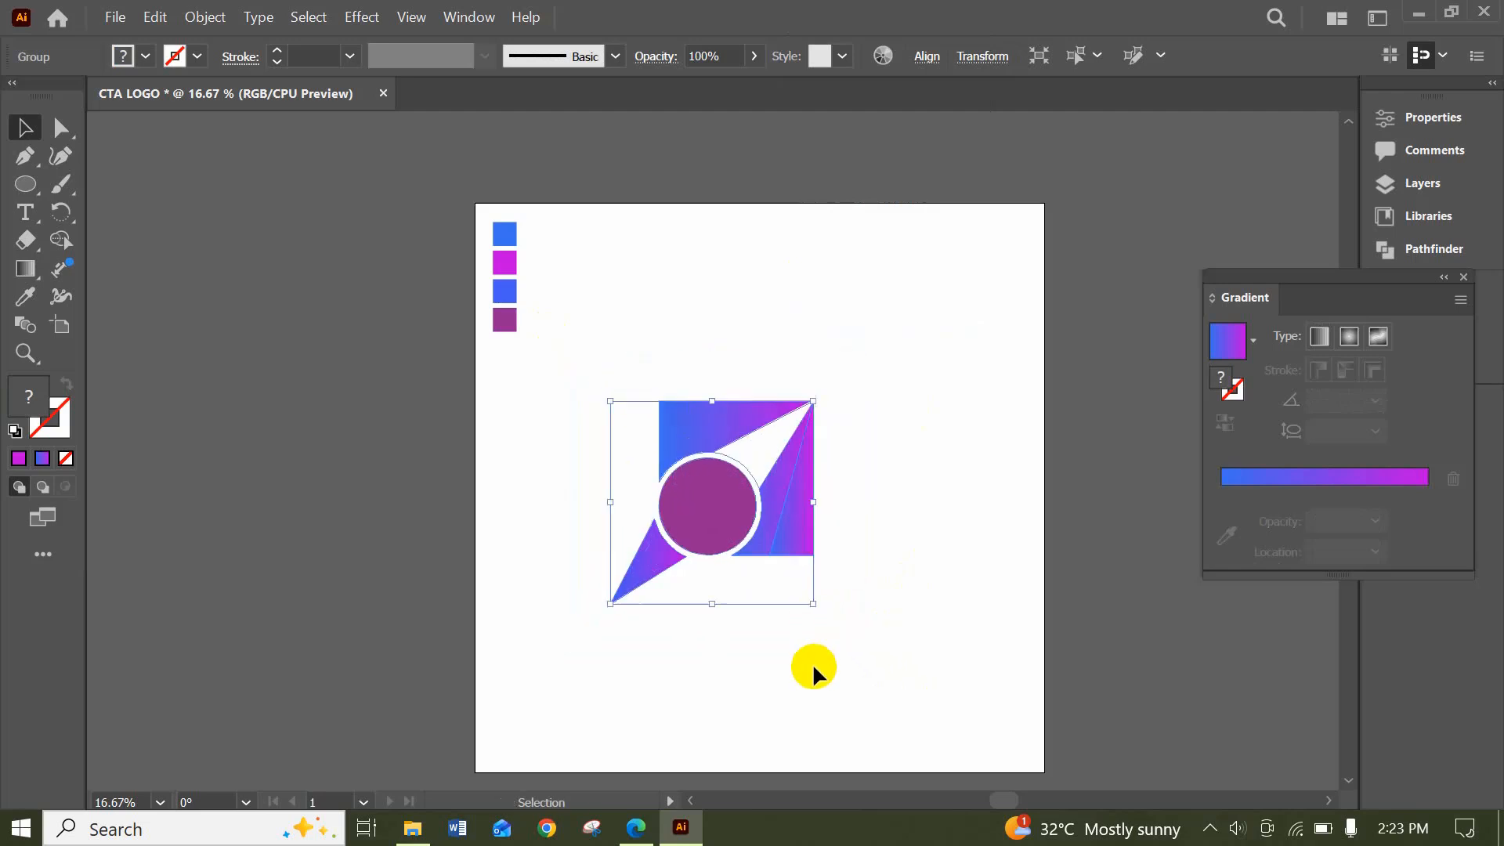
left_click_drag(699, 455, 759, 308)
left_click(792, 569)
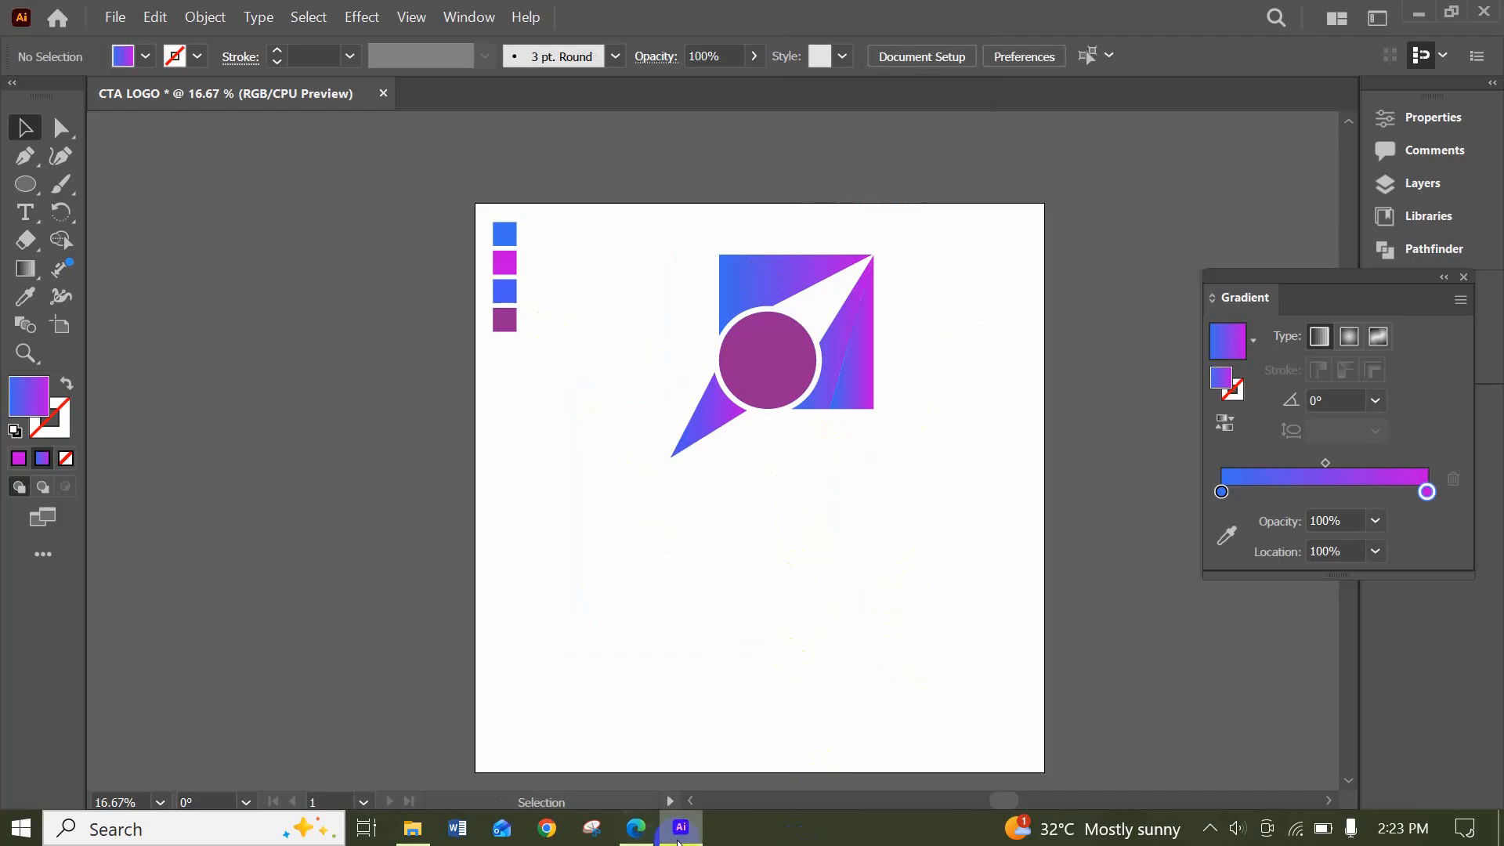
Switch to the Edge browser and search the web for "poppins font" in a new tab
left_click(643, 835)
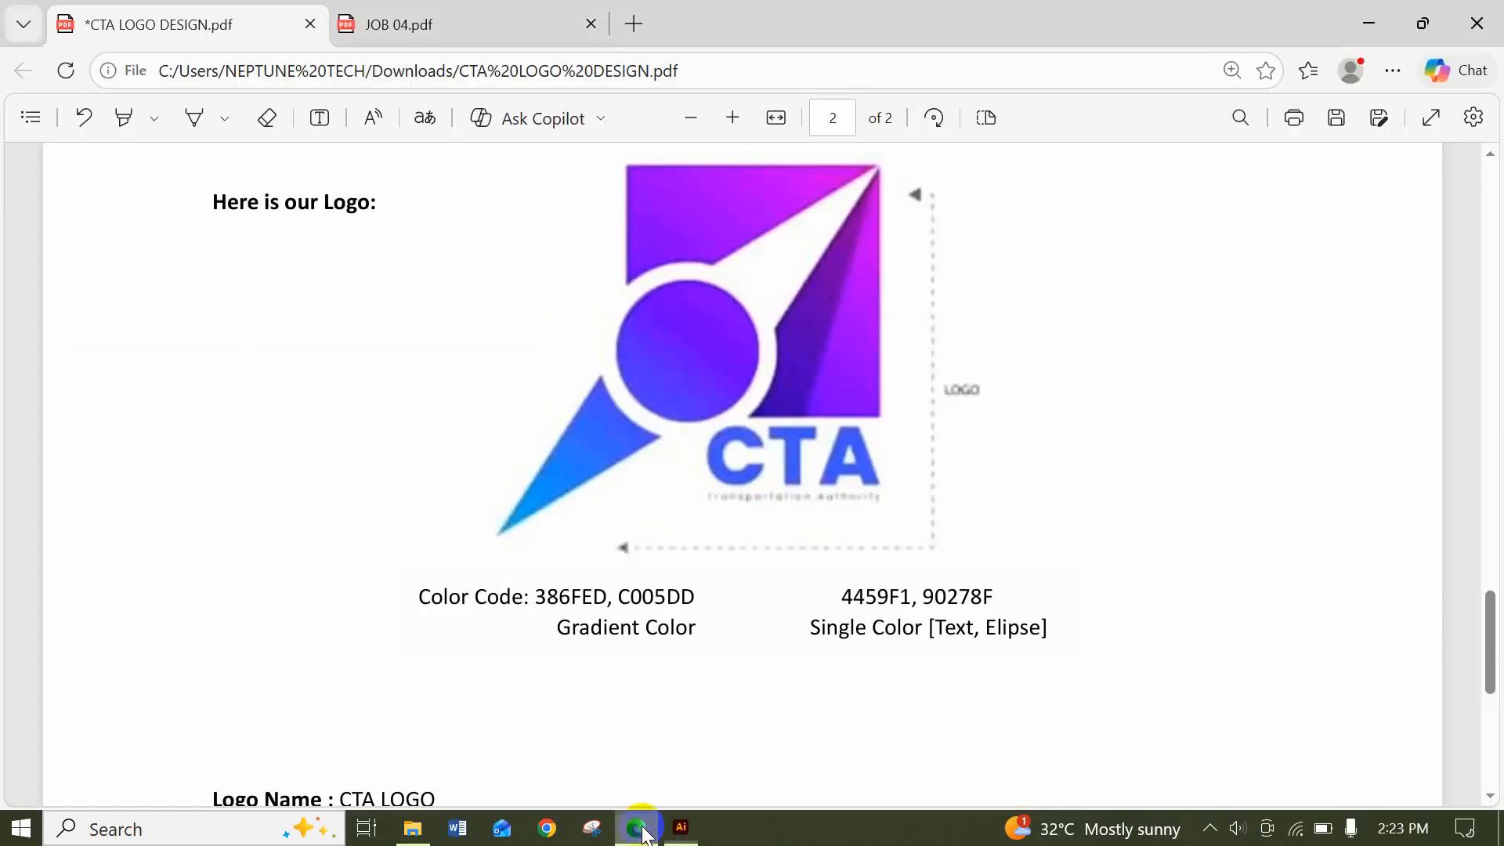
left_click(627, 26)
type("PO")
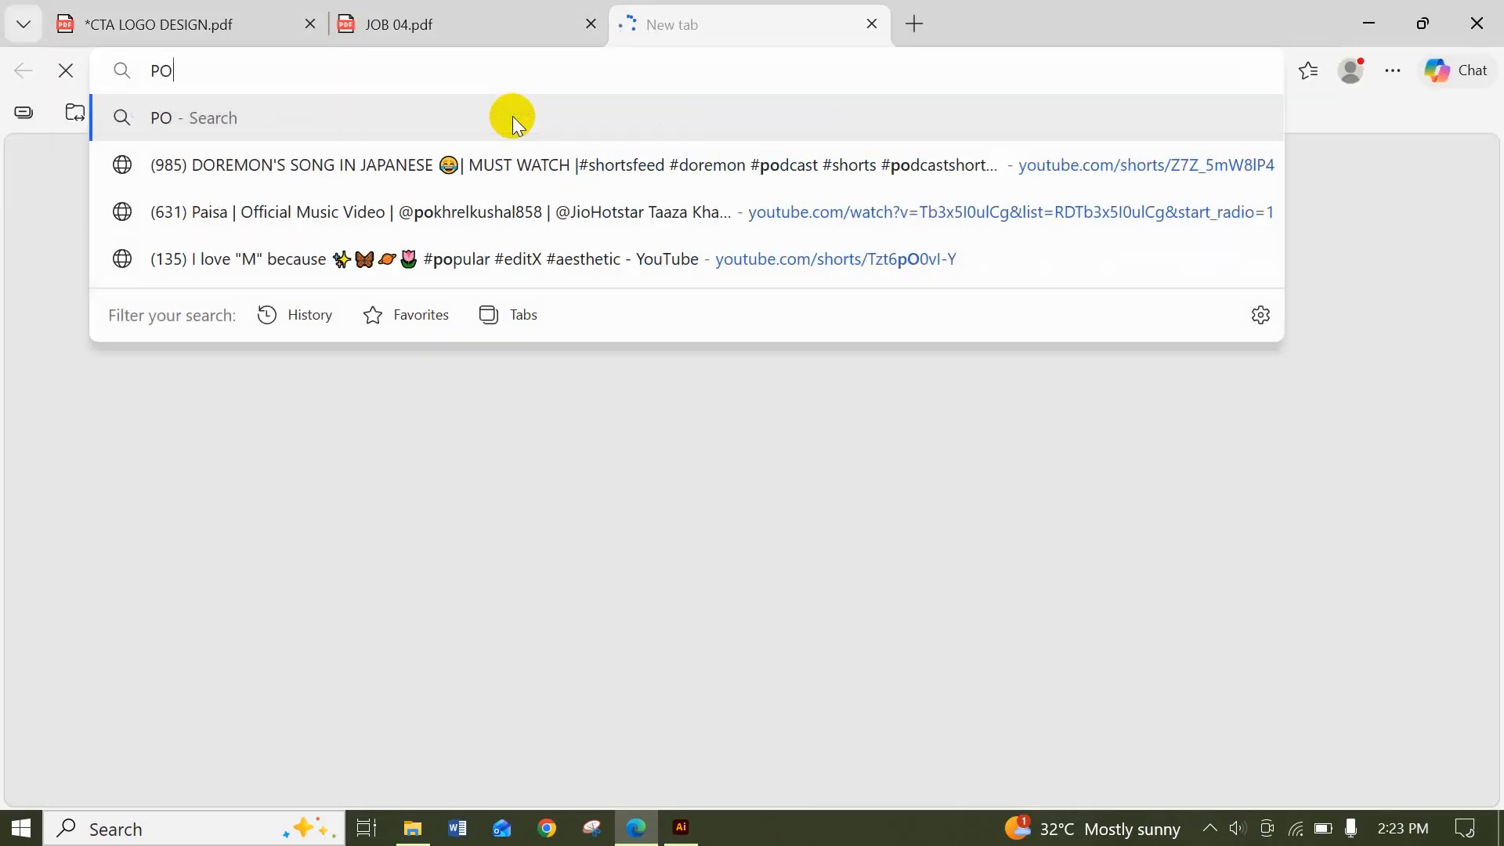
type("P")
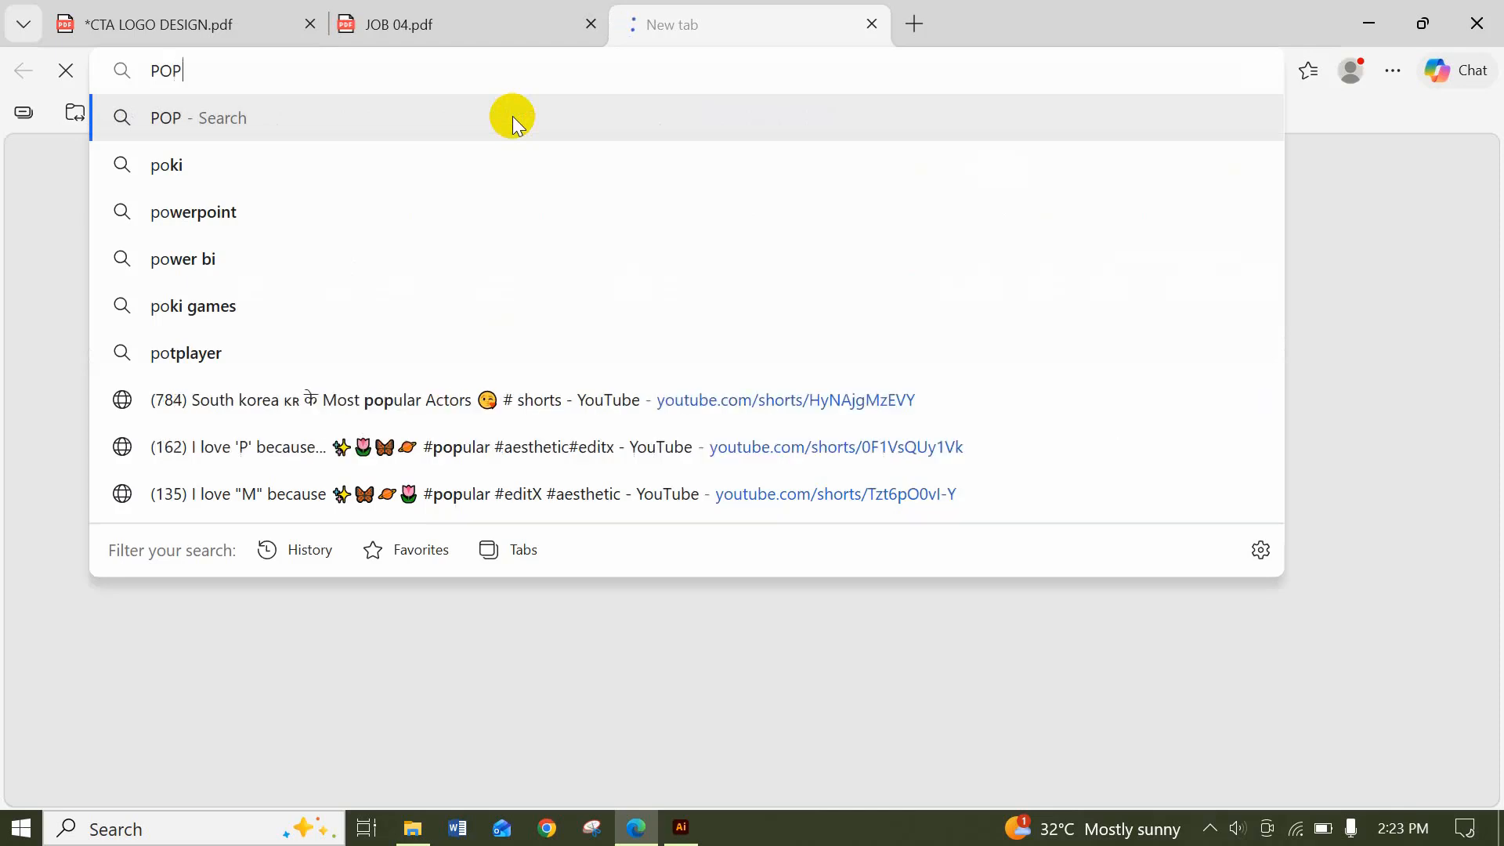
type("PINS")
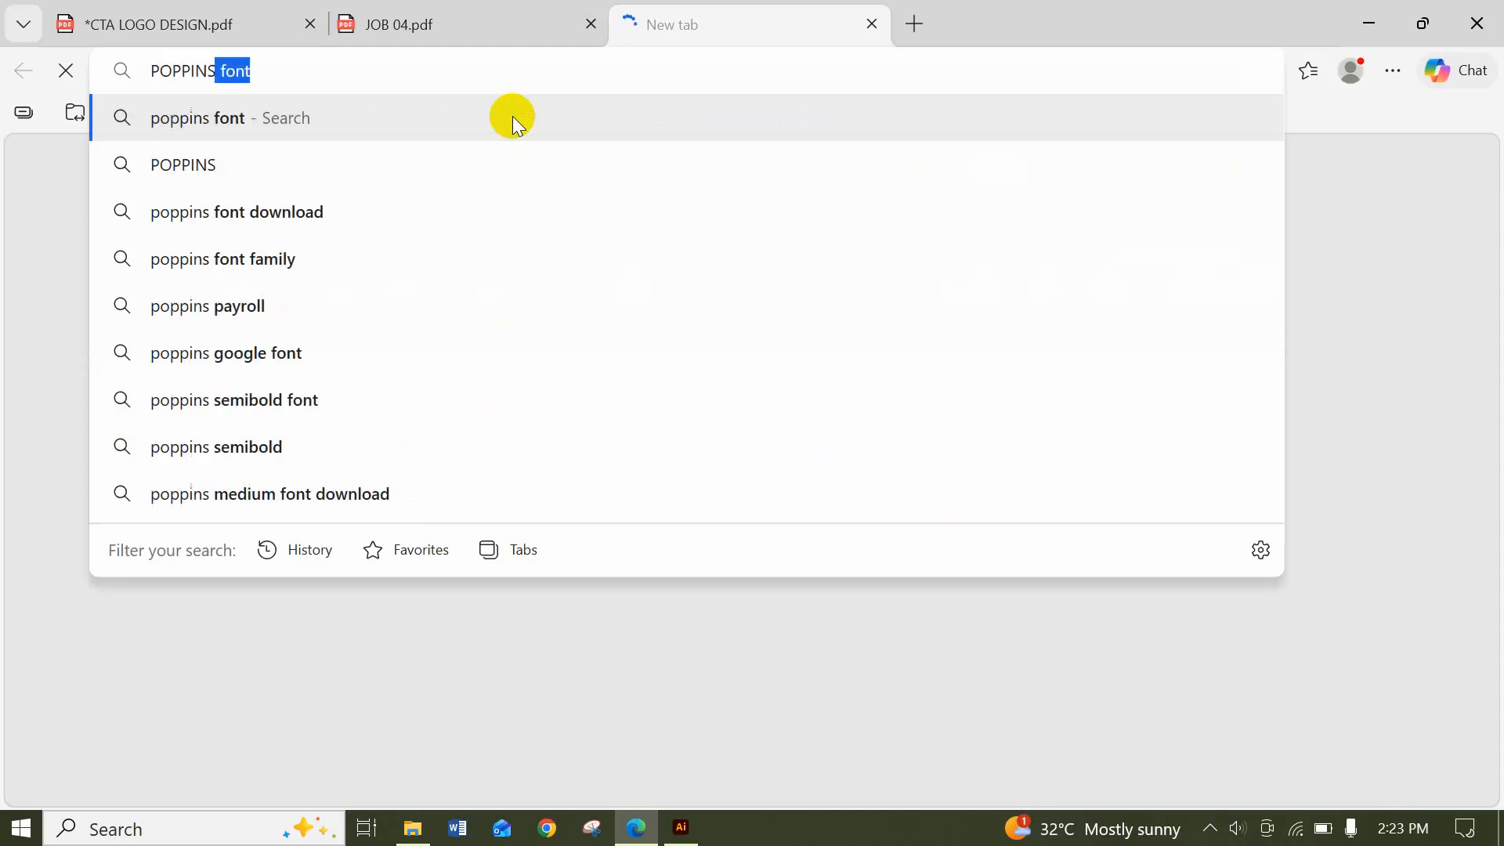
mouse_move(495, 9)
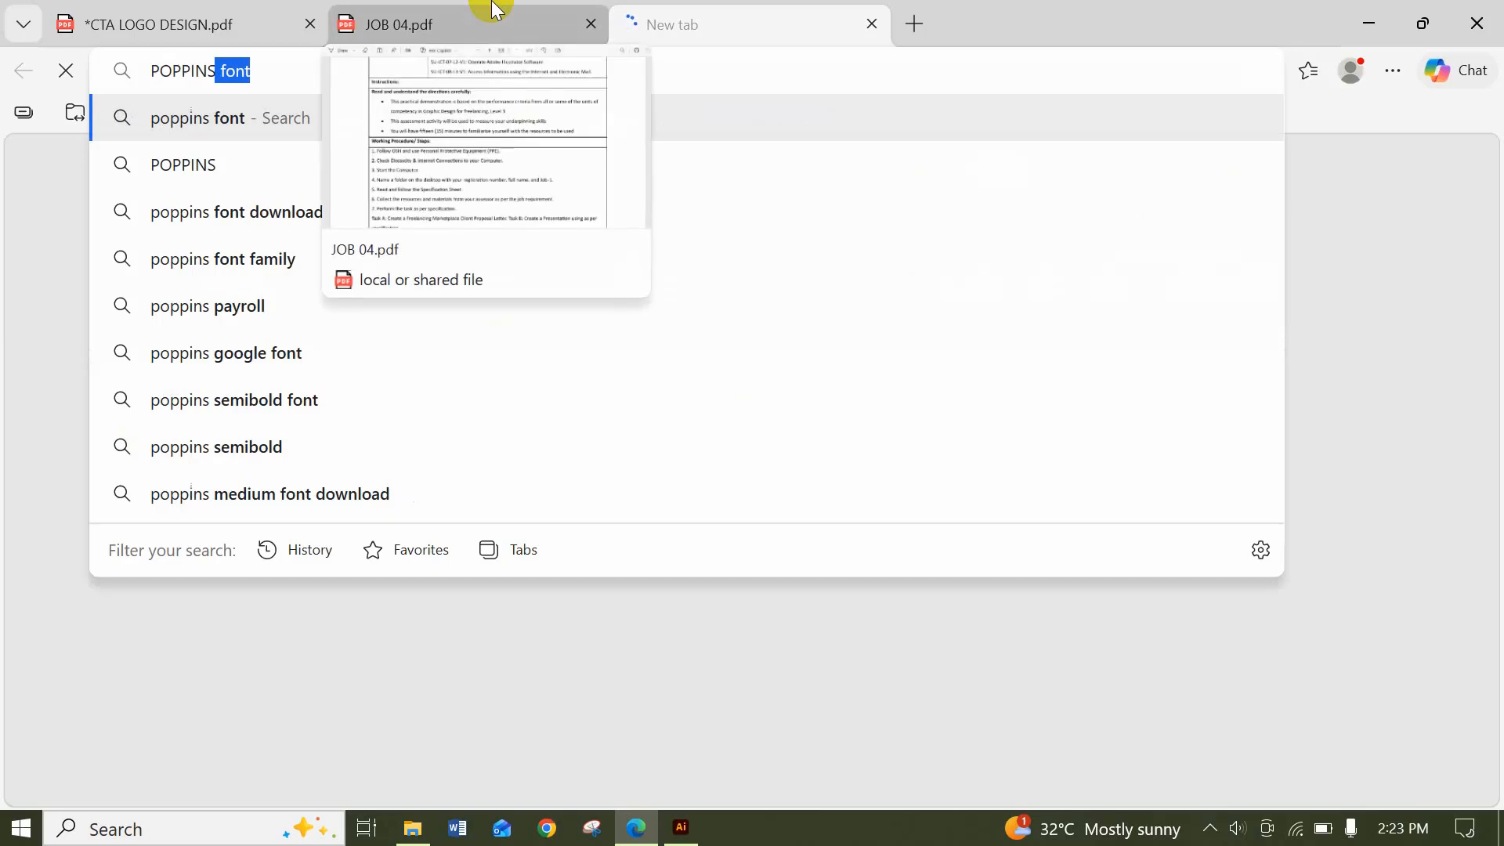
left_click(227, 122)
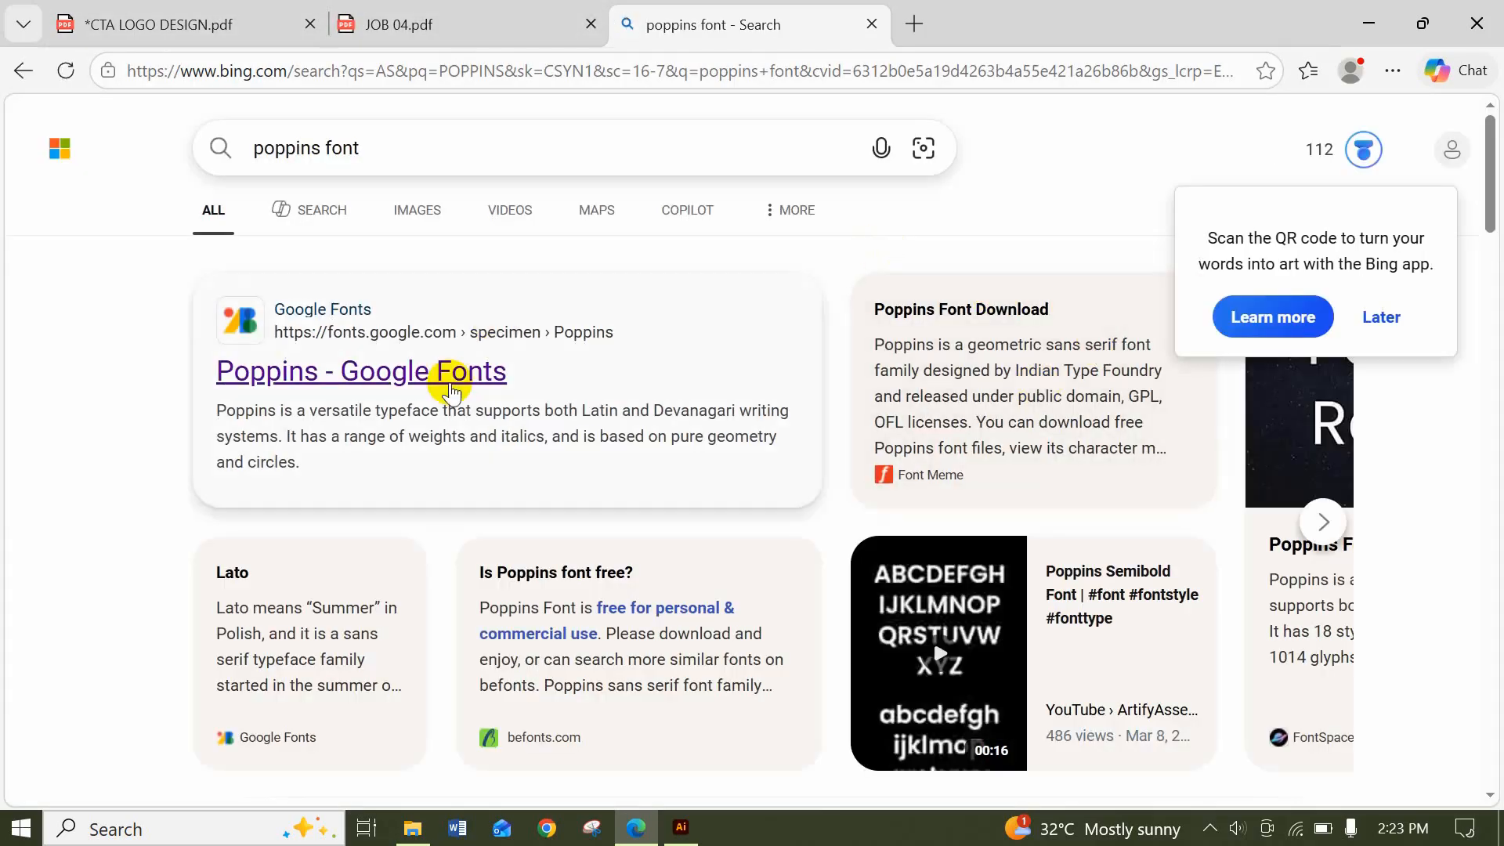
Open the Google Fonts and 1001 Fonts results for Poppins in new tabs and show the 1001 Fonts page
right_click(399, 383)
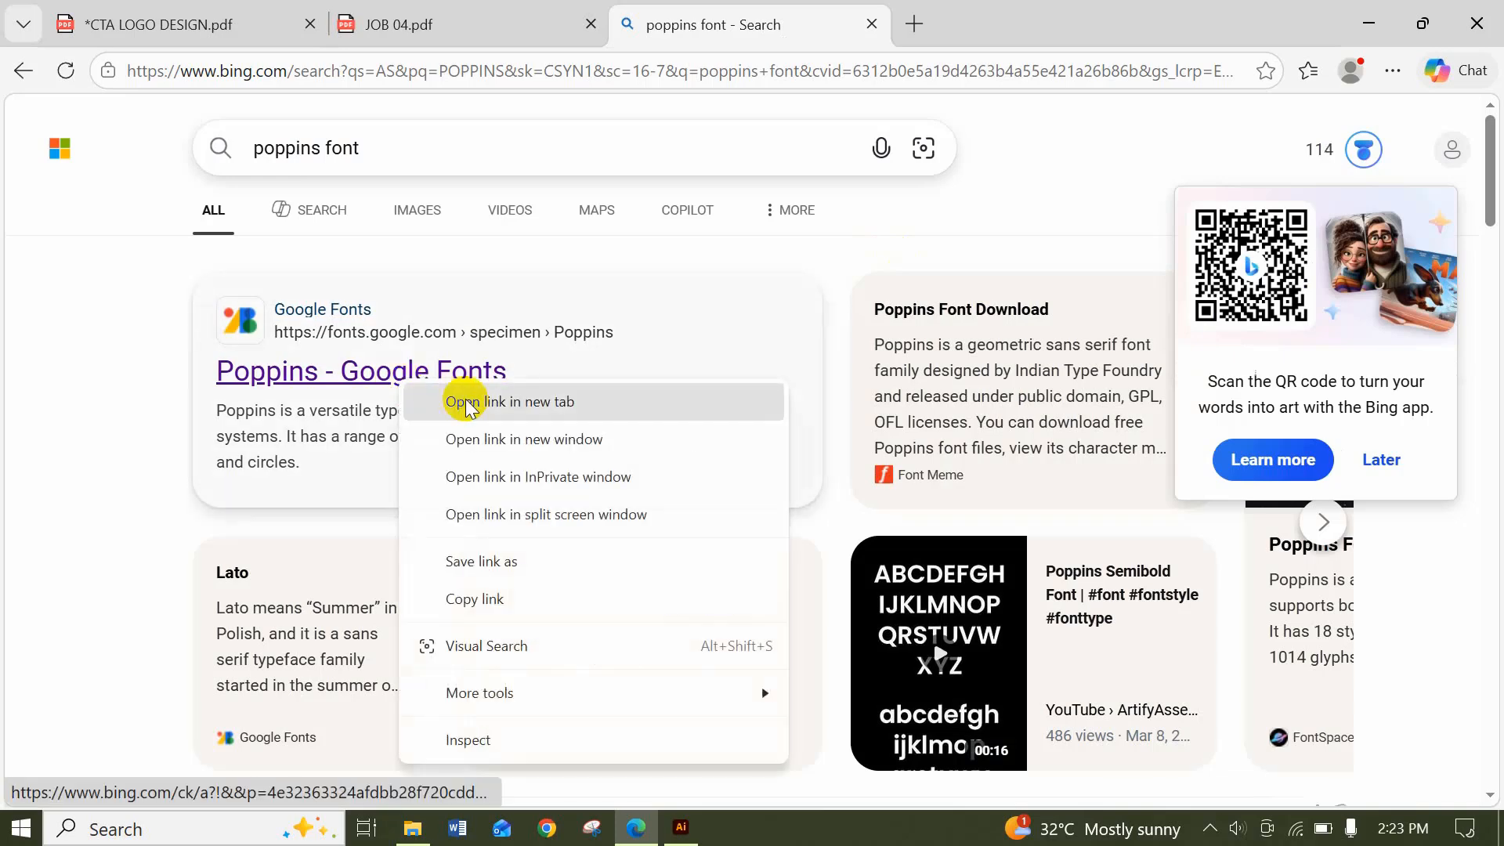
left_click(450, 315)
scroll(438, 325, "down", 5)
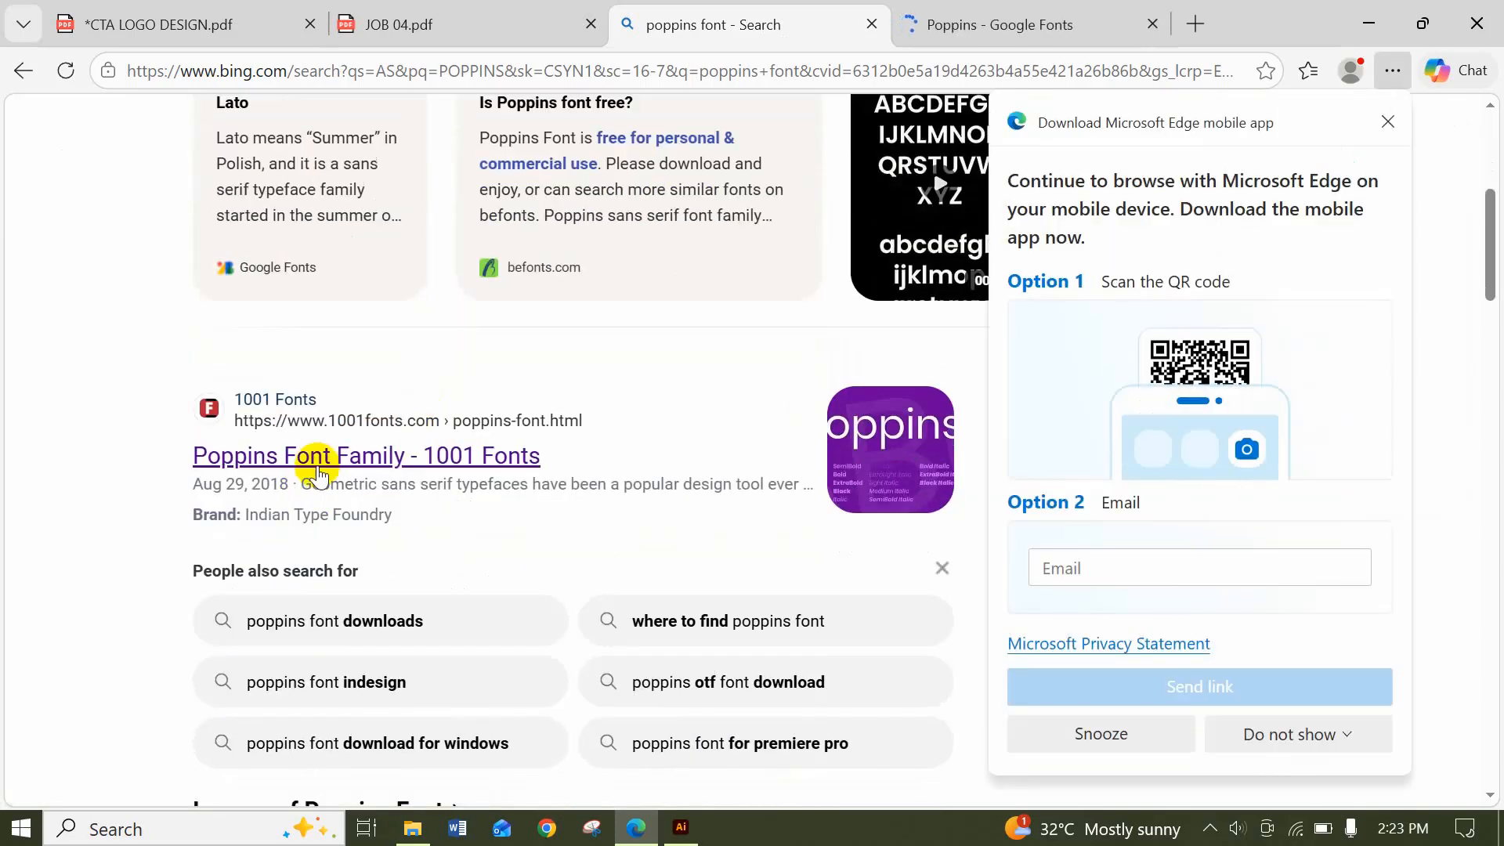
right_click(325, 454)
left_click(403, 78)
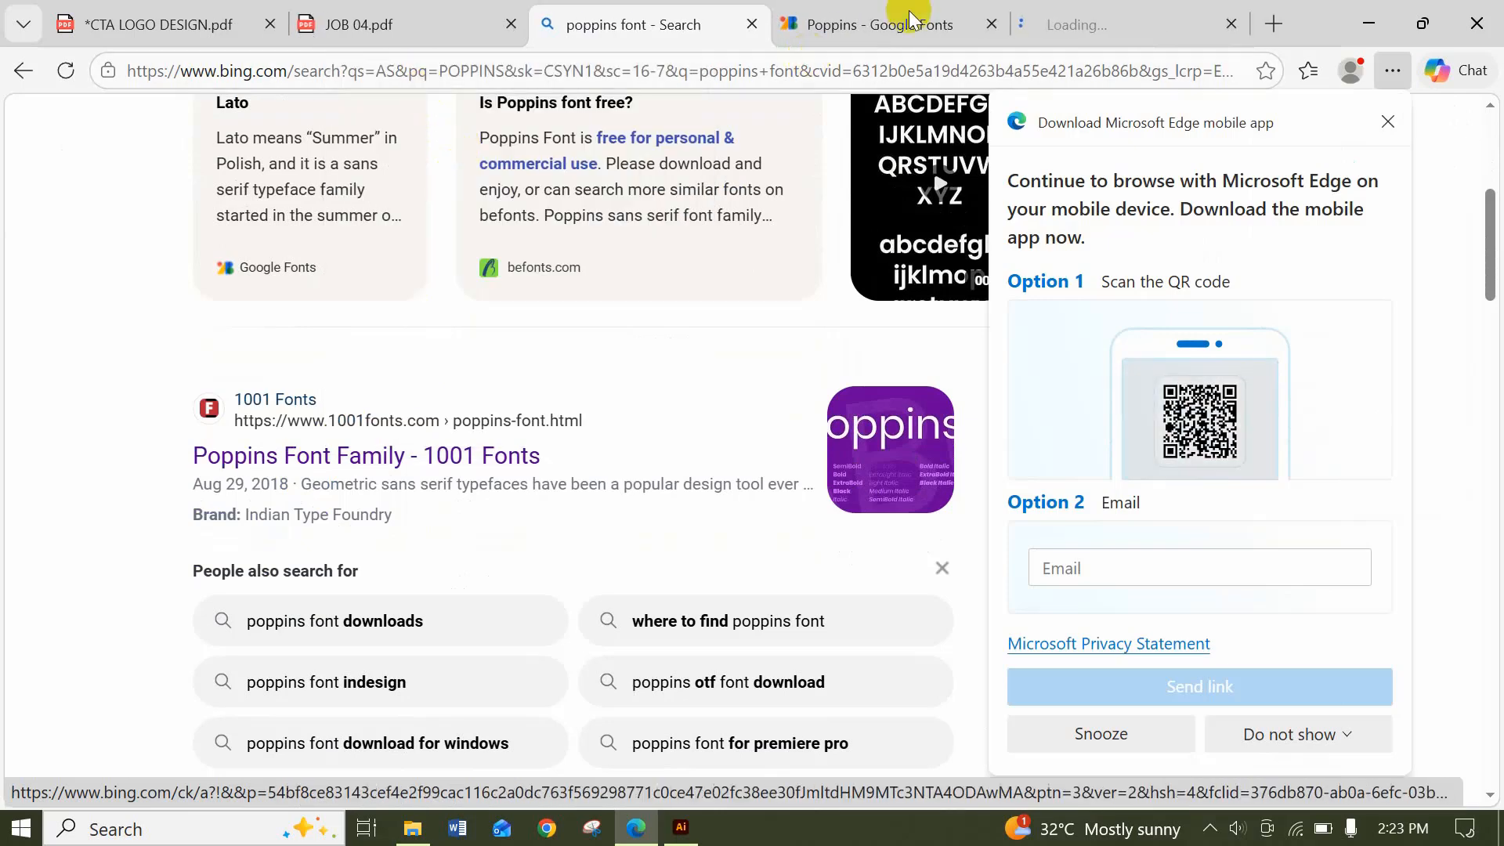
left_click(1122, 9)
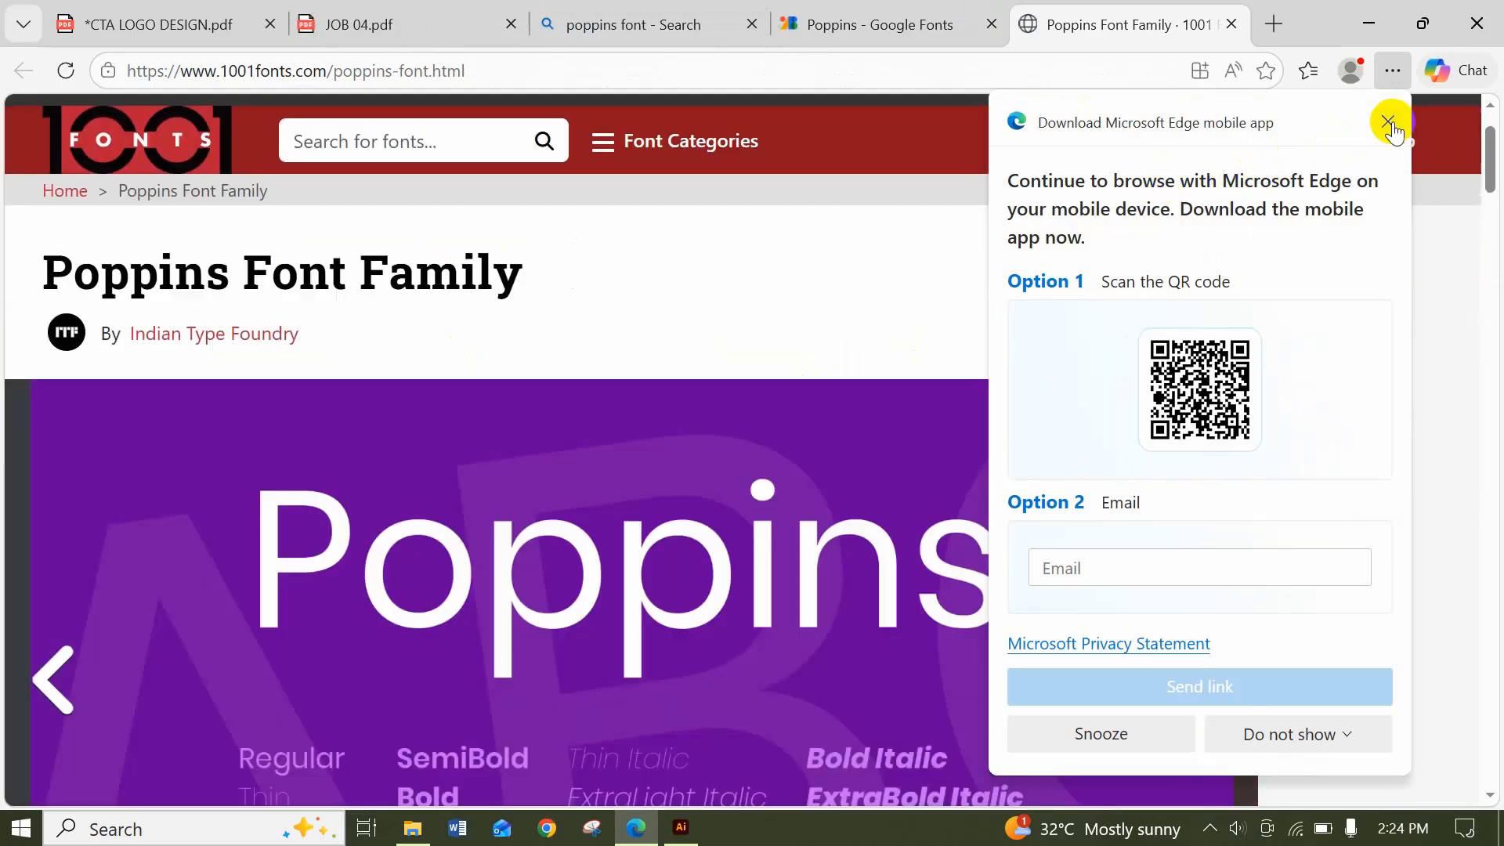
Dismiss the mobile app promotion, download the Poppins font family, and show poppins.zip in its Downloads folder
left_click(1392, 129)
scroll(481, 416, "down", 8)
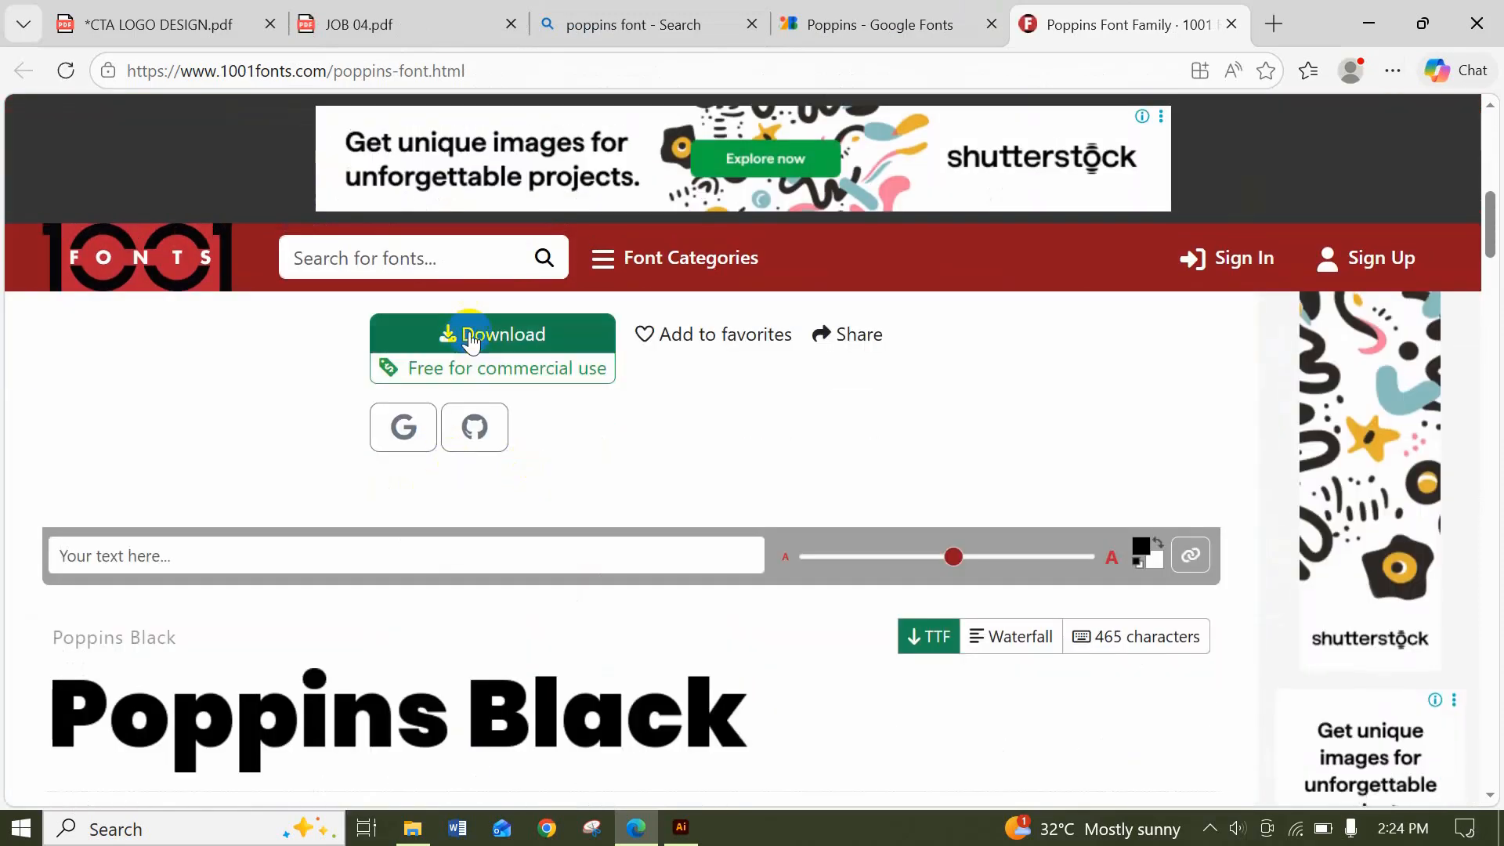
left_click(470, 343)
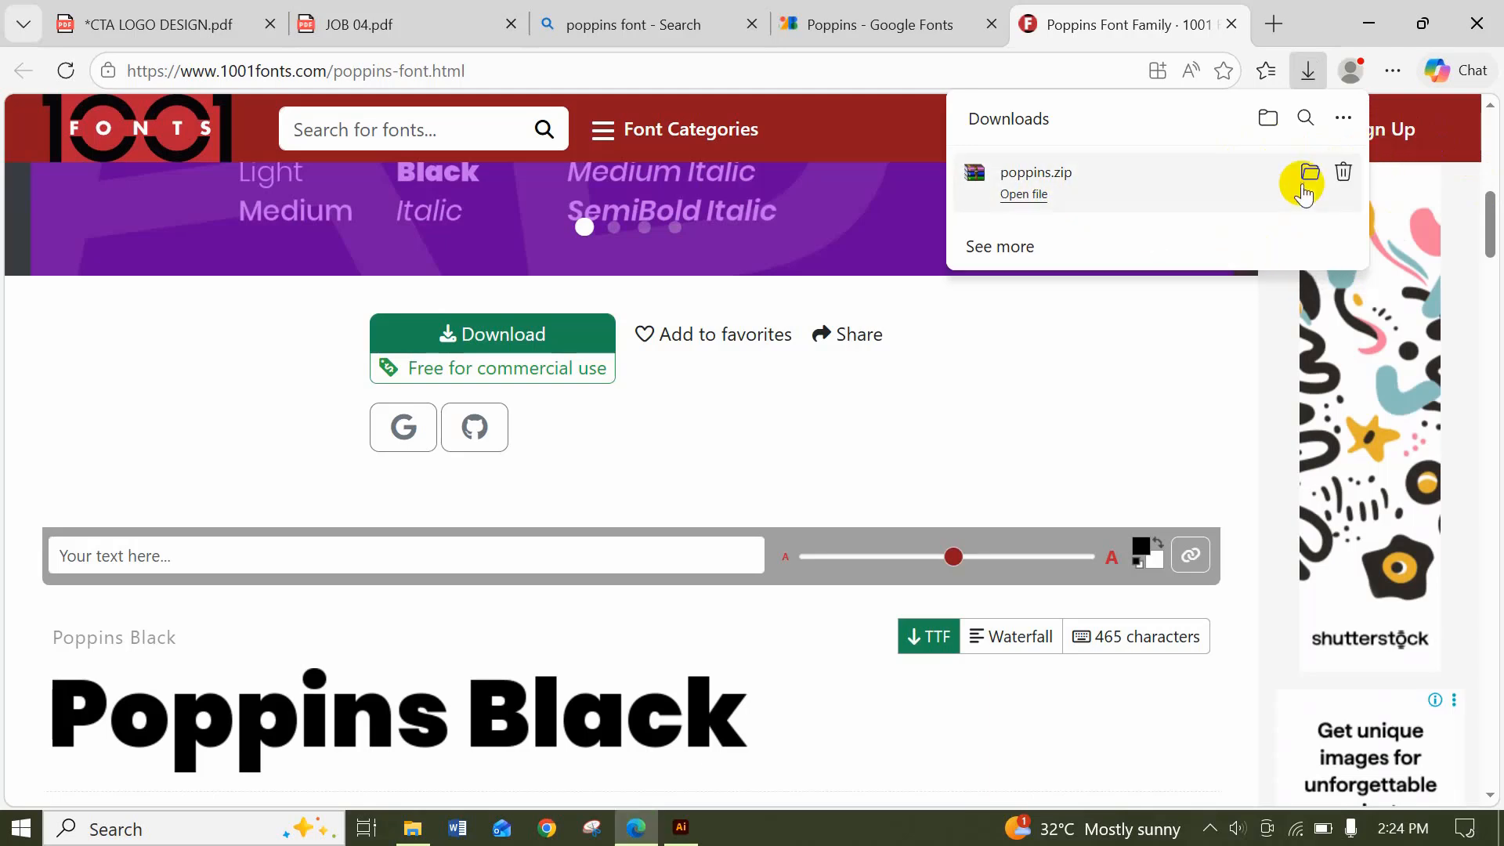
left_click(1307, 176)
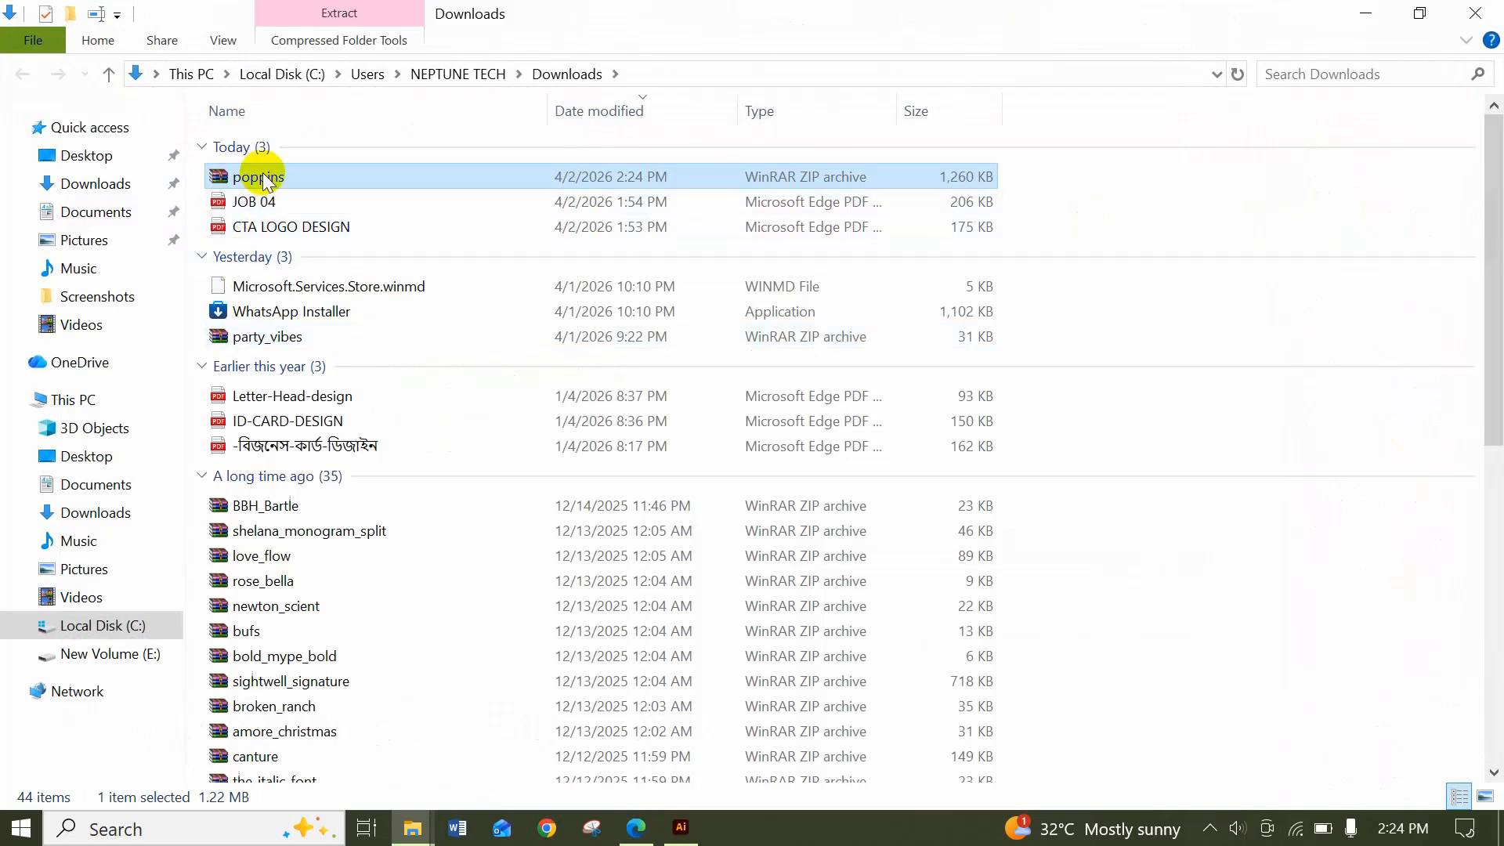
right_click(263, 180)
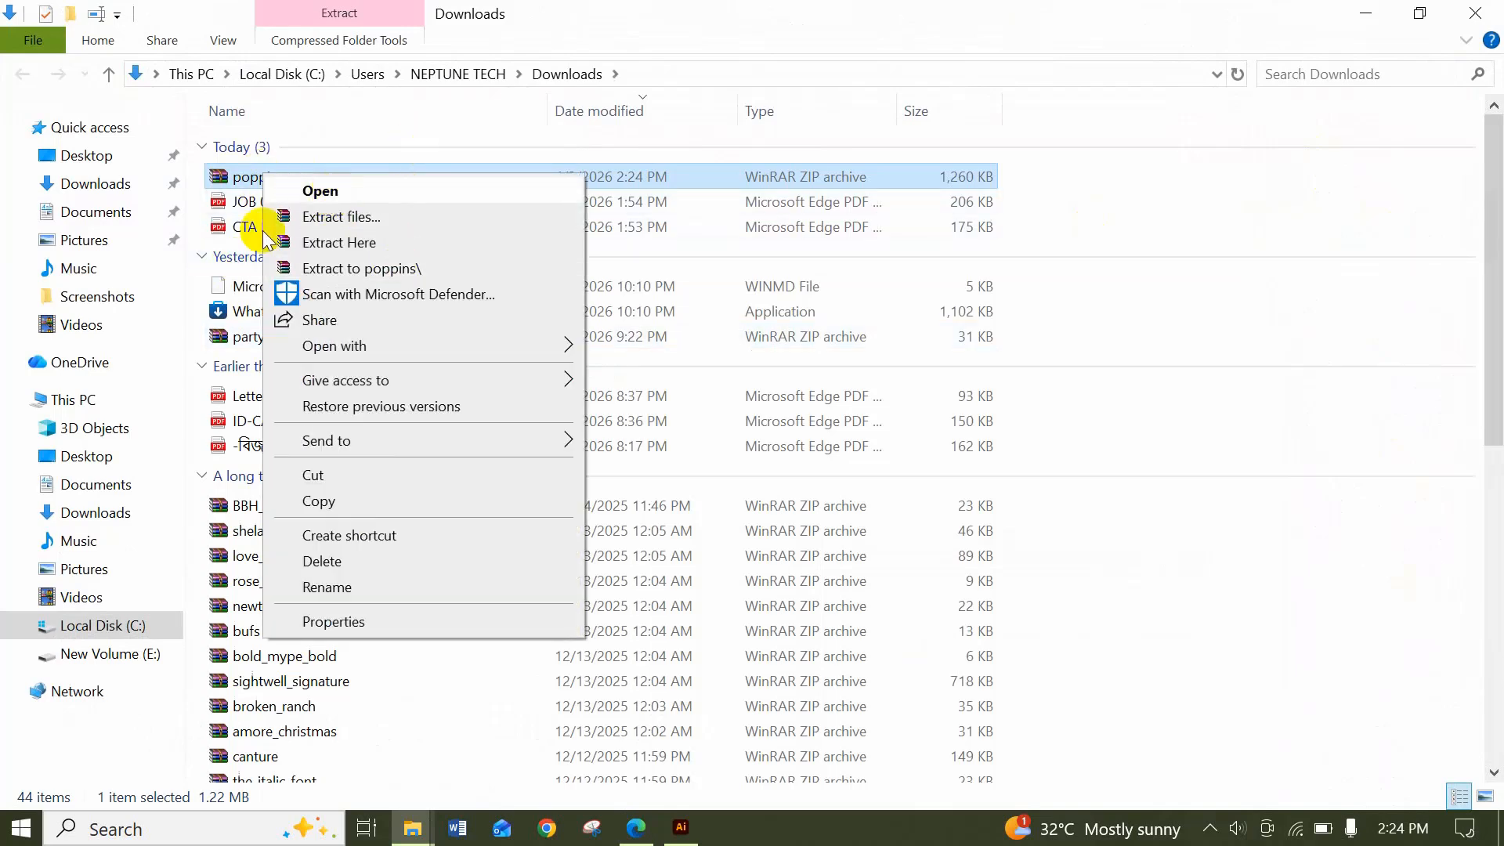
left_click(219, 177)
right_click(227, 175)
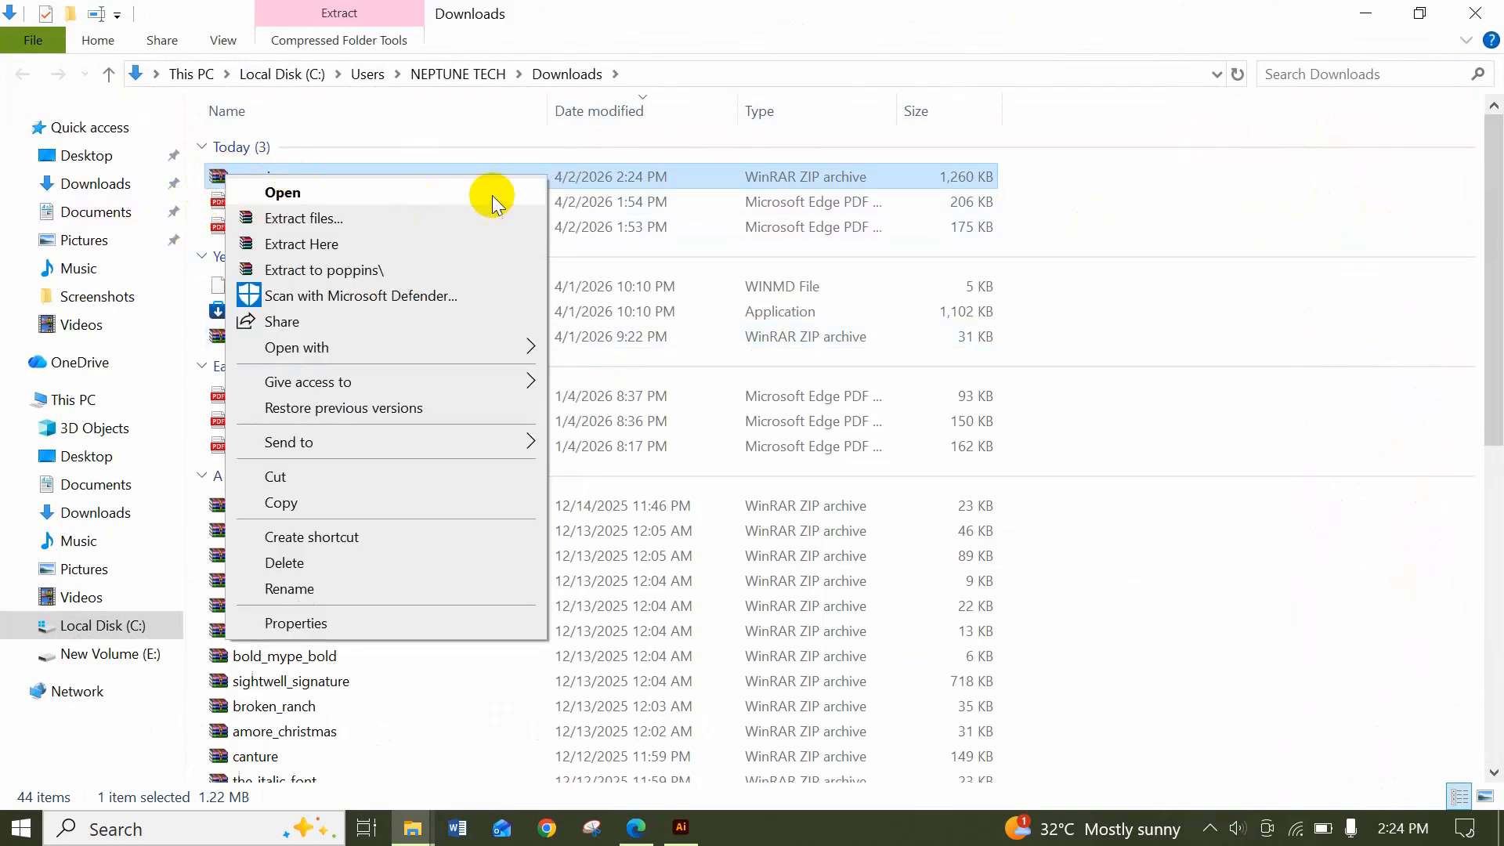
left_click(1024, 208)
left_click(1024, 208)
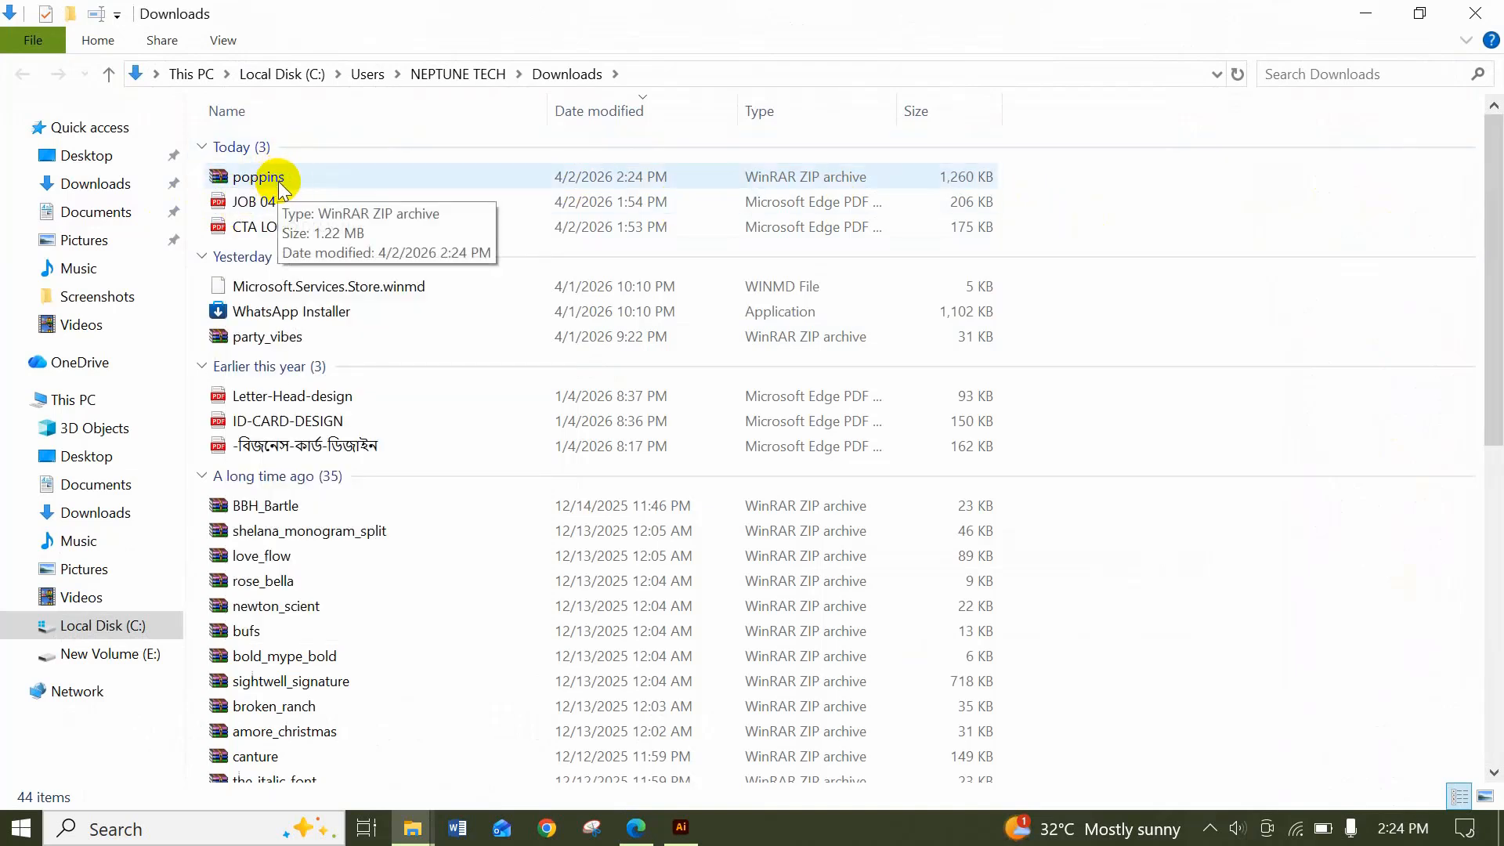
Extract the poppins archive with WinRAR into a poppins subfolder of Downloads, keeping the default extraction options
right_click(279, 184)
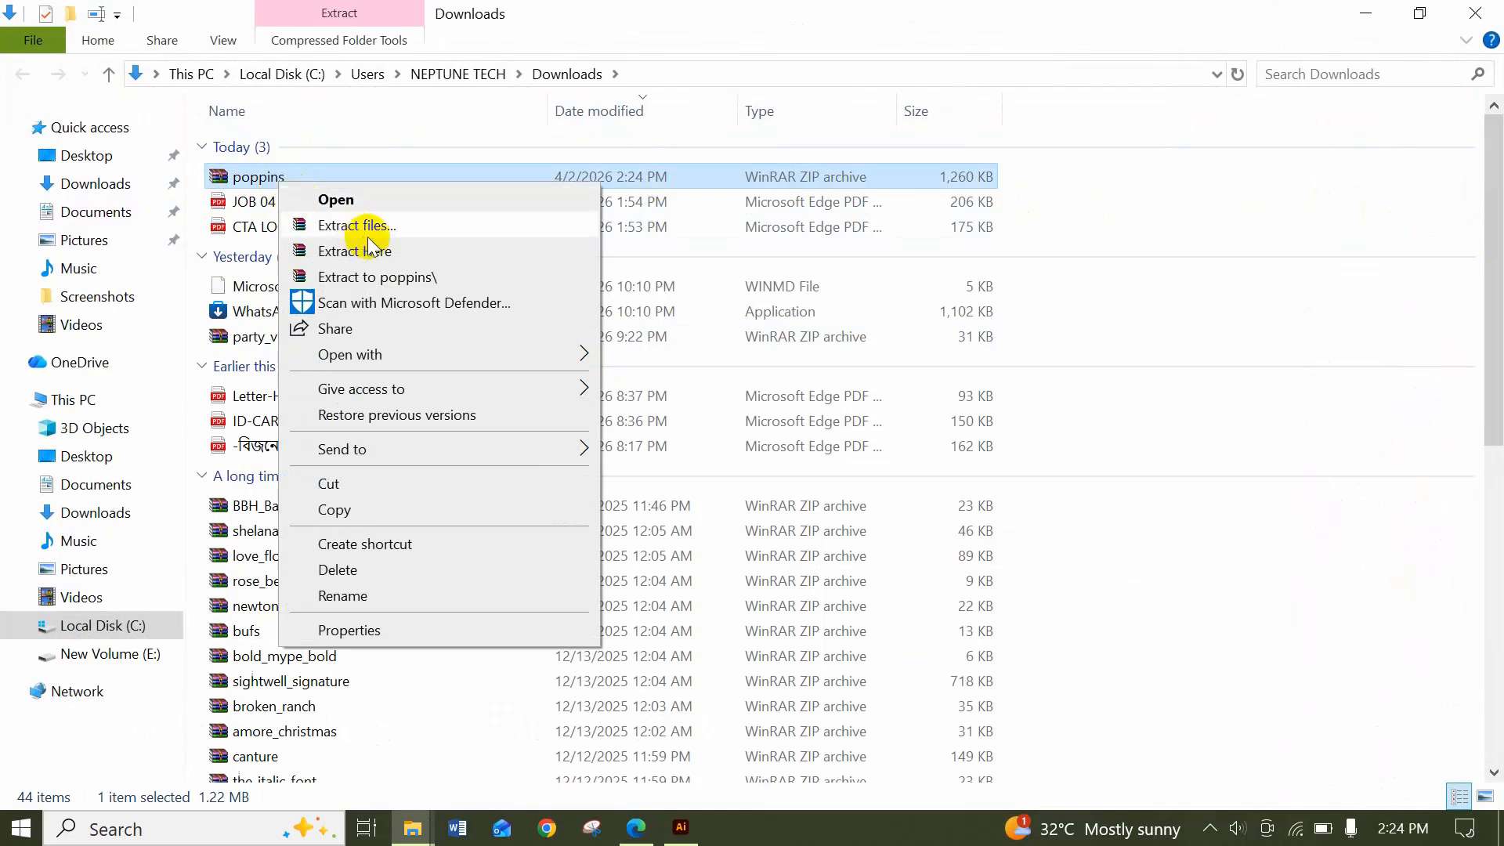
left_click(428, 227)
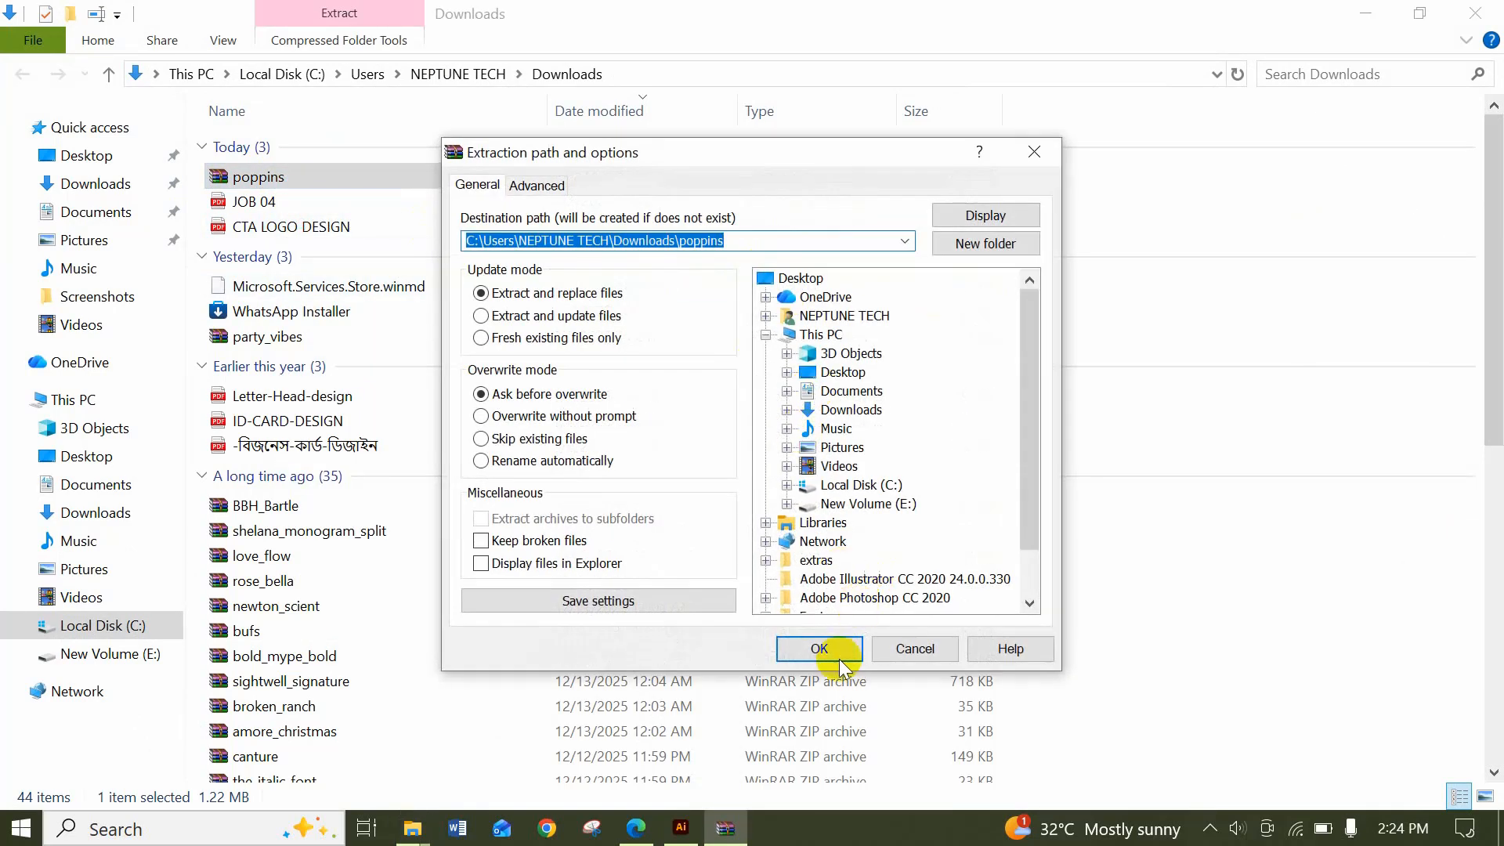
left_click(823, 652)
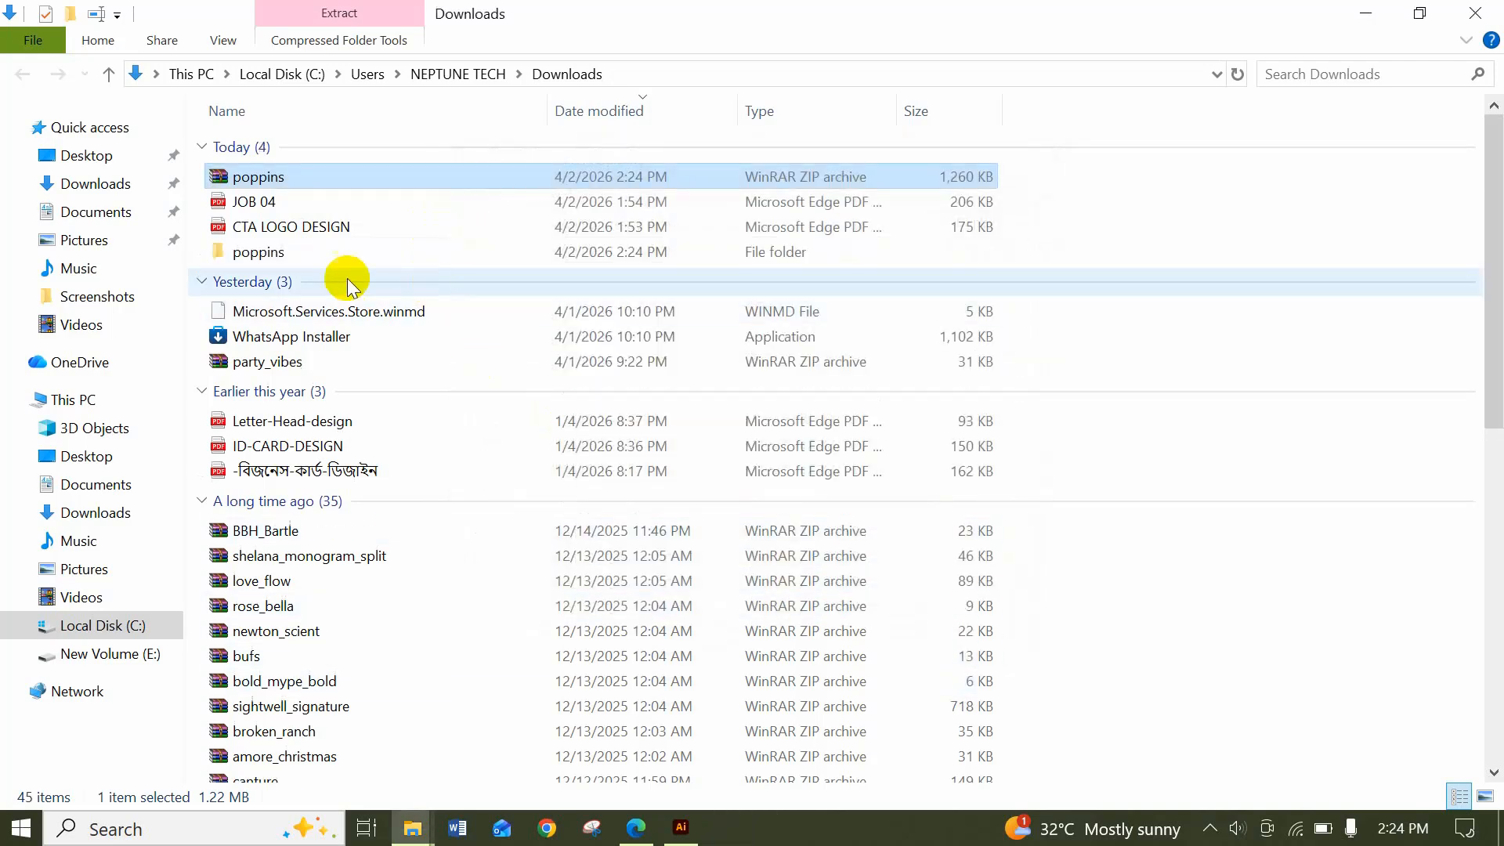
Open the extracted poppins folder and delete the OFL text document from it
double_click(269, 253)
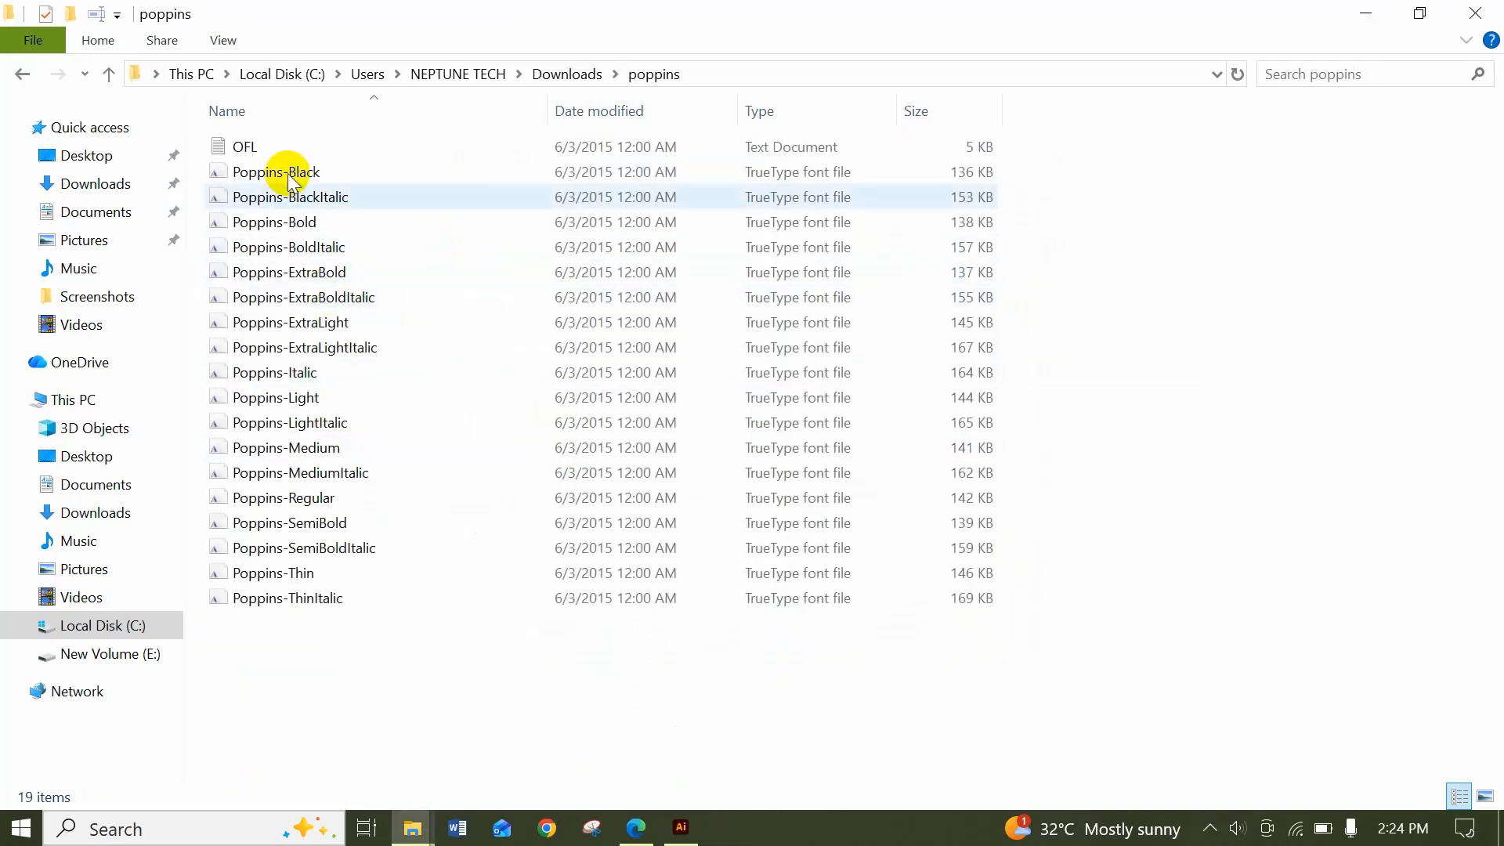
left_click(287, 147)
key("Delete")
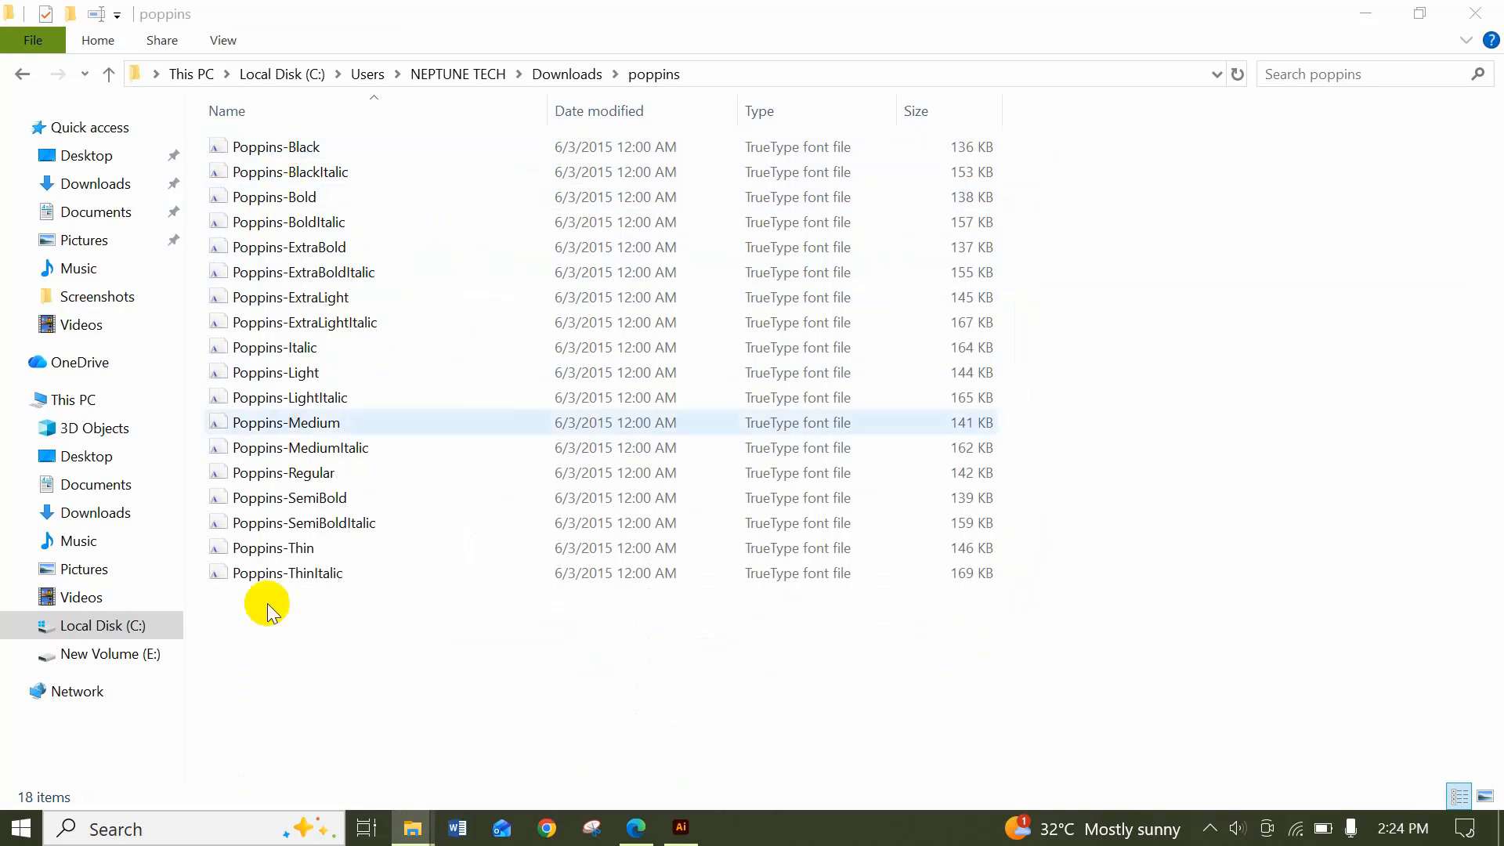
Install all the Poppins font files in the folder for all users
left_click_drag(337, 619, 336, 172)
right_click(338, 171)
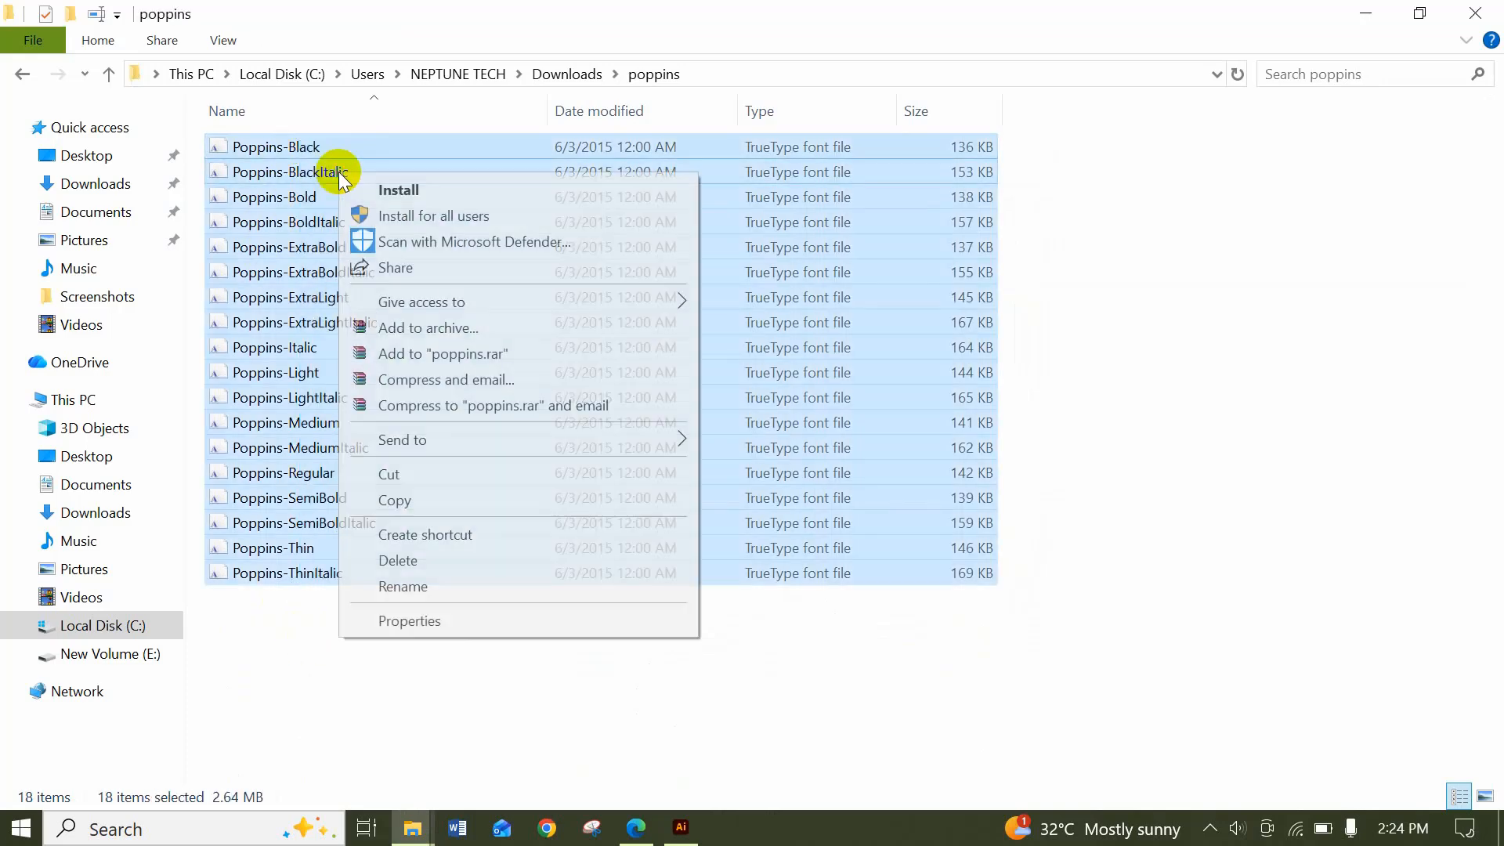
left_click(495, 217)
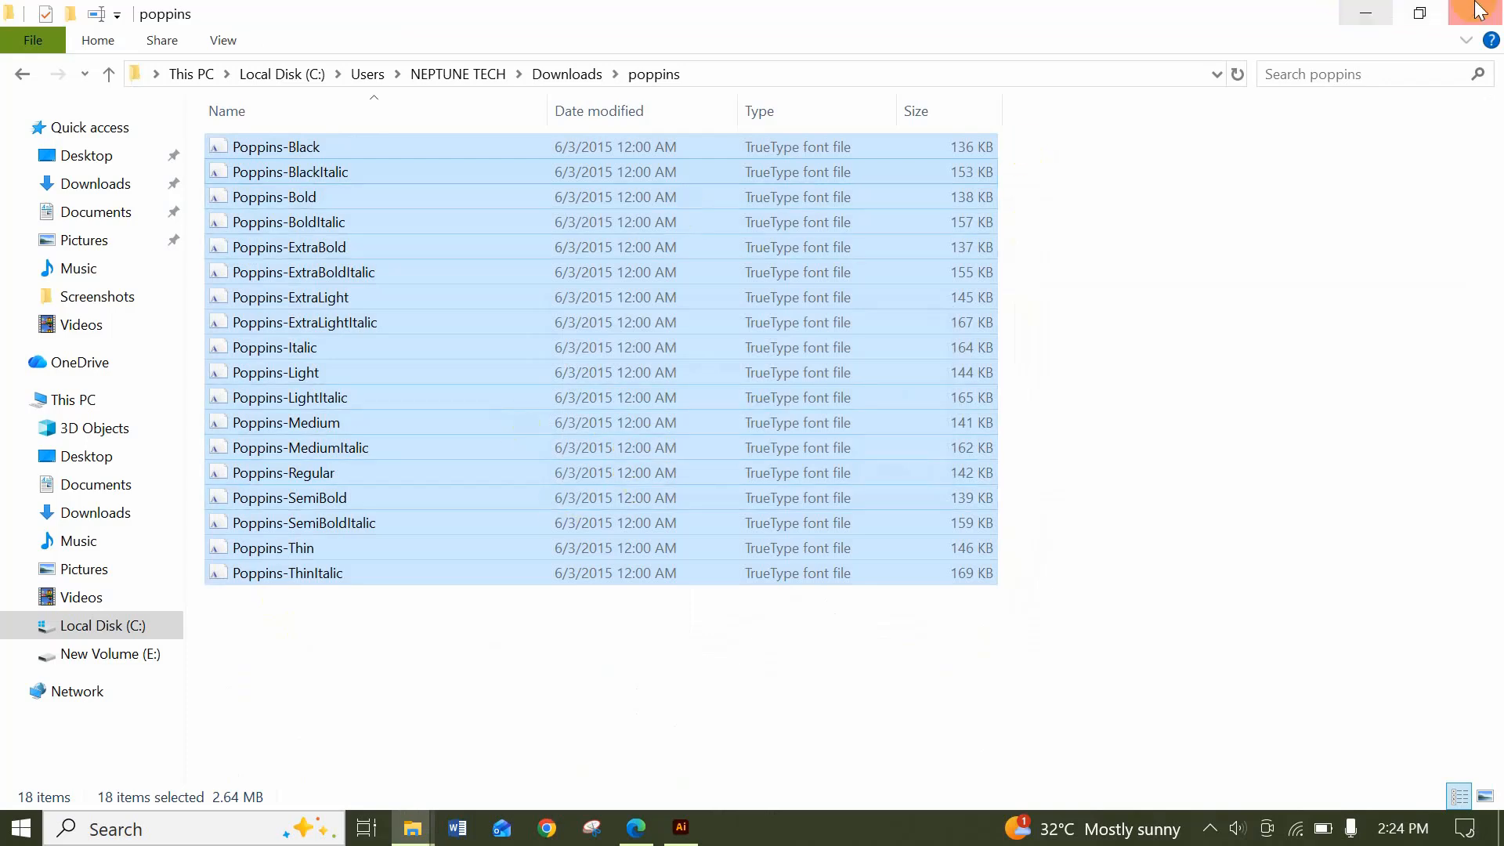
Switch to Illustrator, add the text CTA below the logo mark, and set its font to Poppins Bold
left_click(1361, 14)
left_click(681, 829)
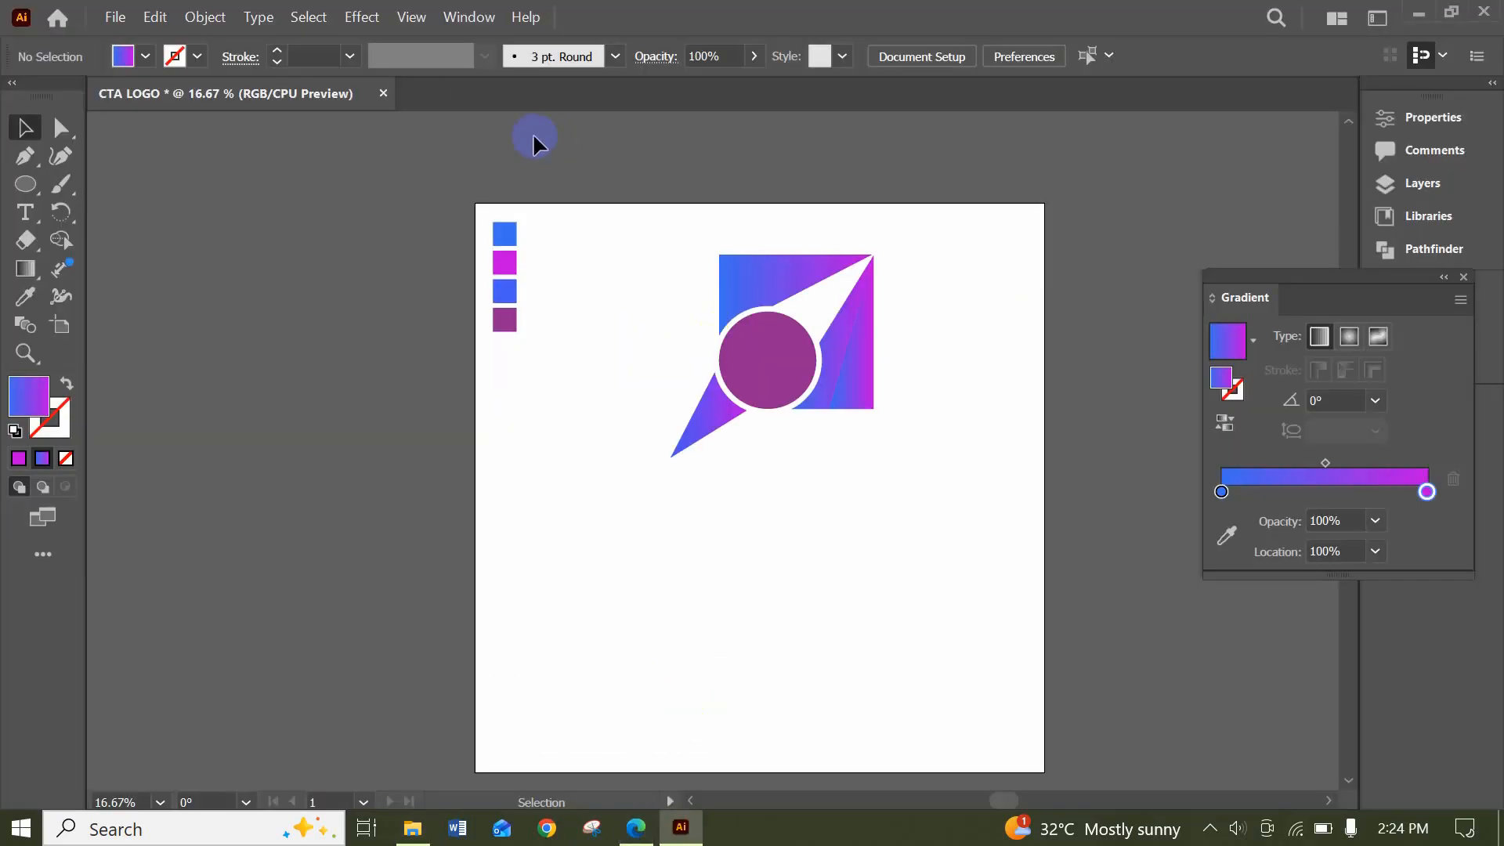
left_click(25, 213)
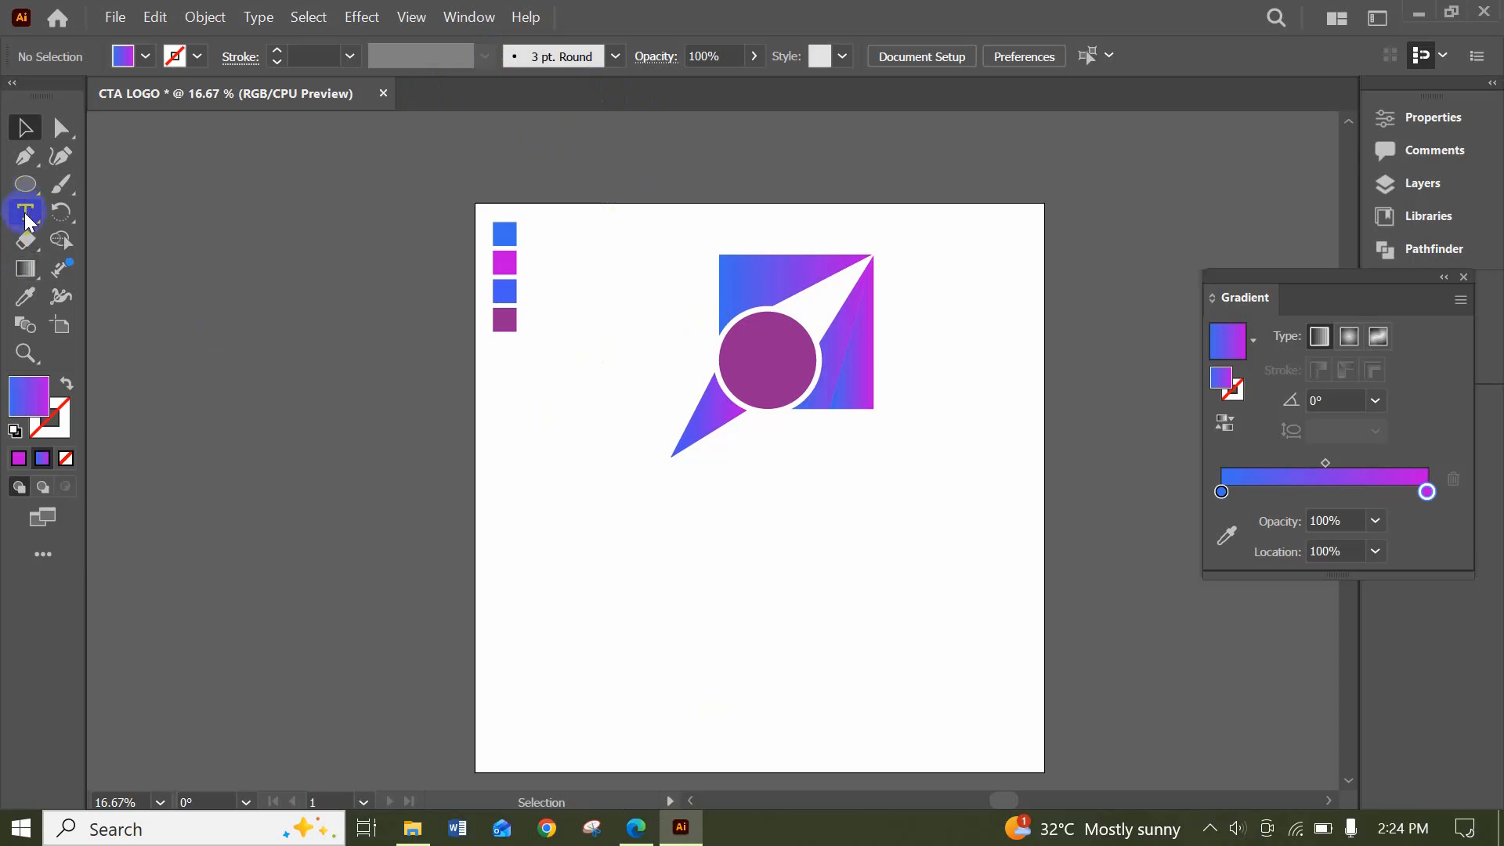
left_click(700, 490)
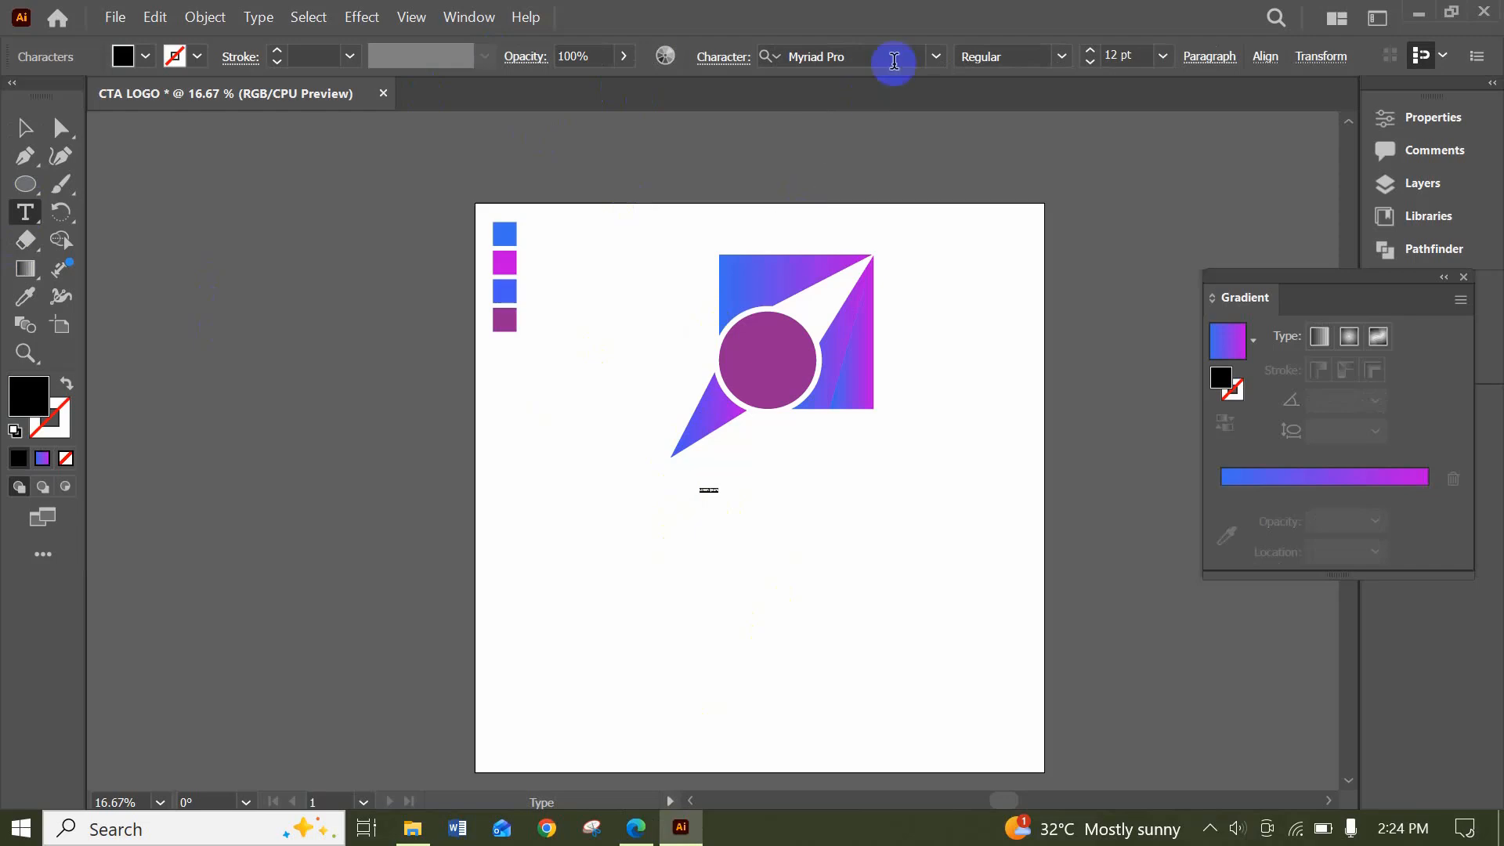
left_click(937, 60)
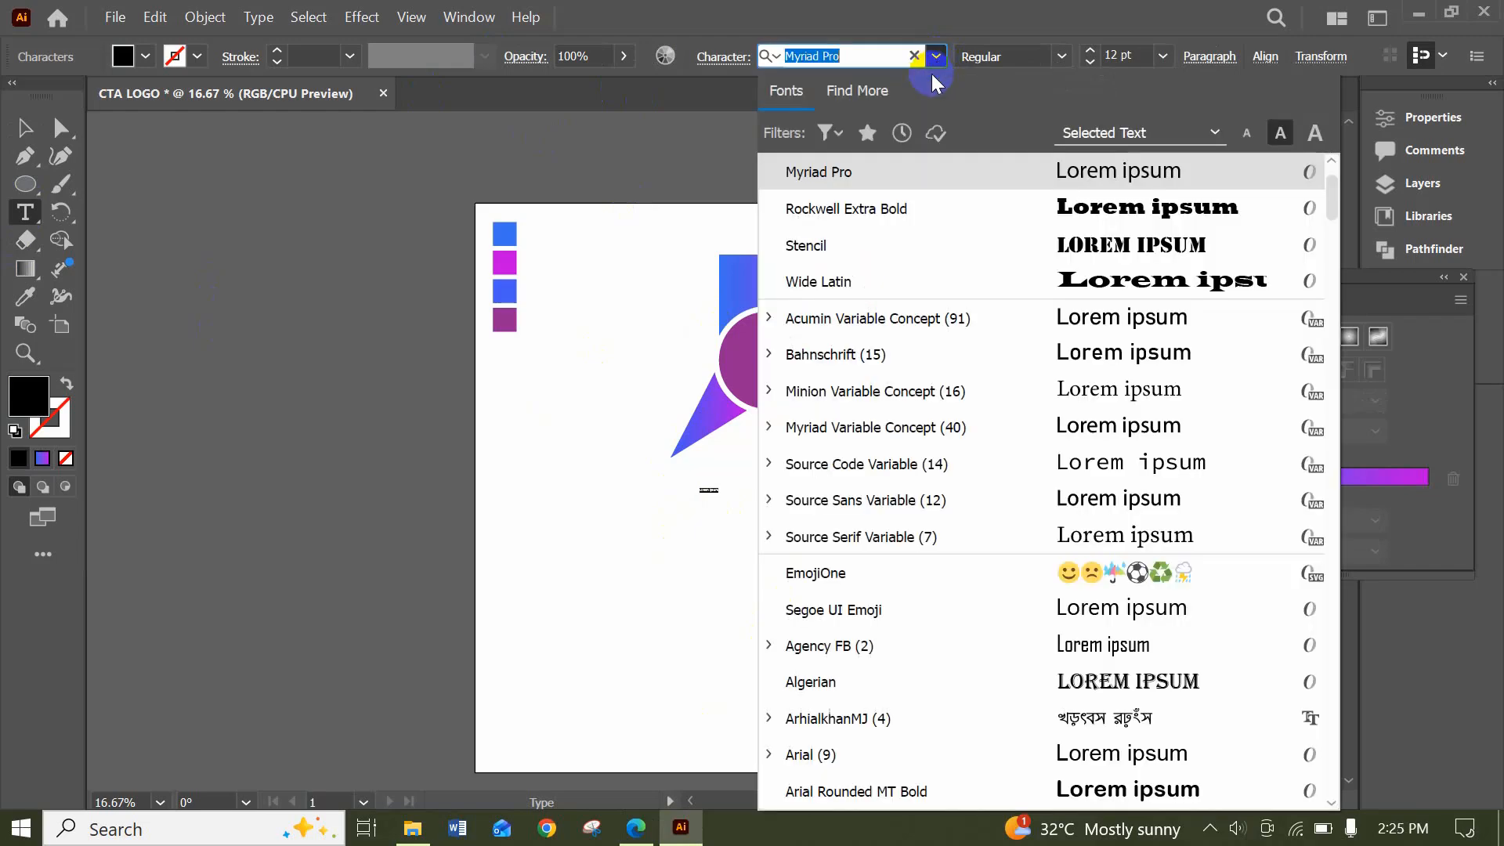
type("POPP")
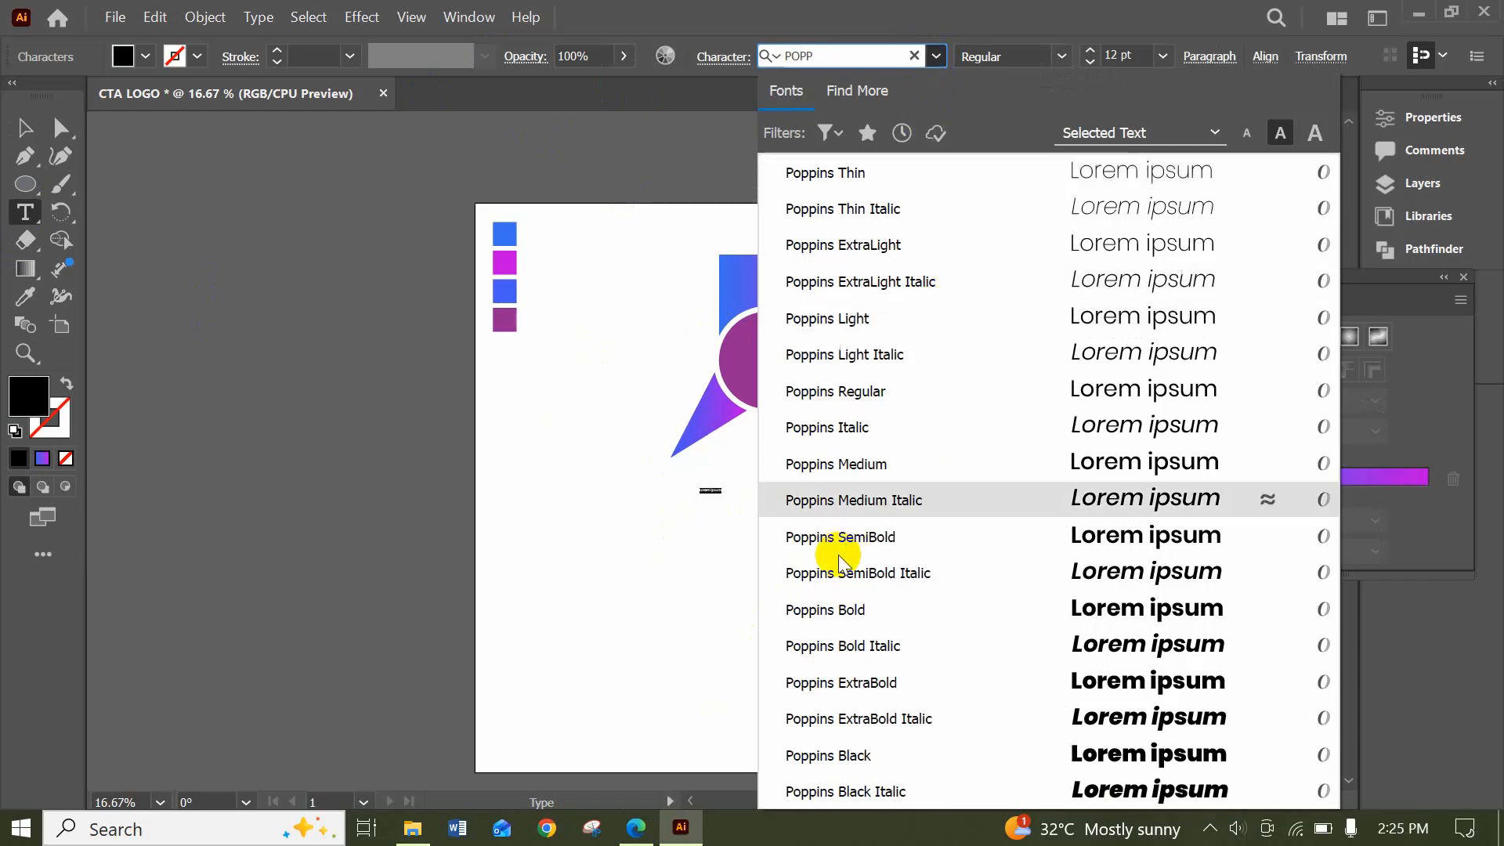
left_click(875, 612)
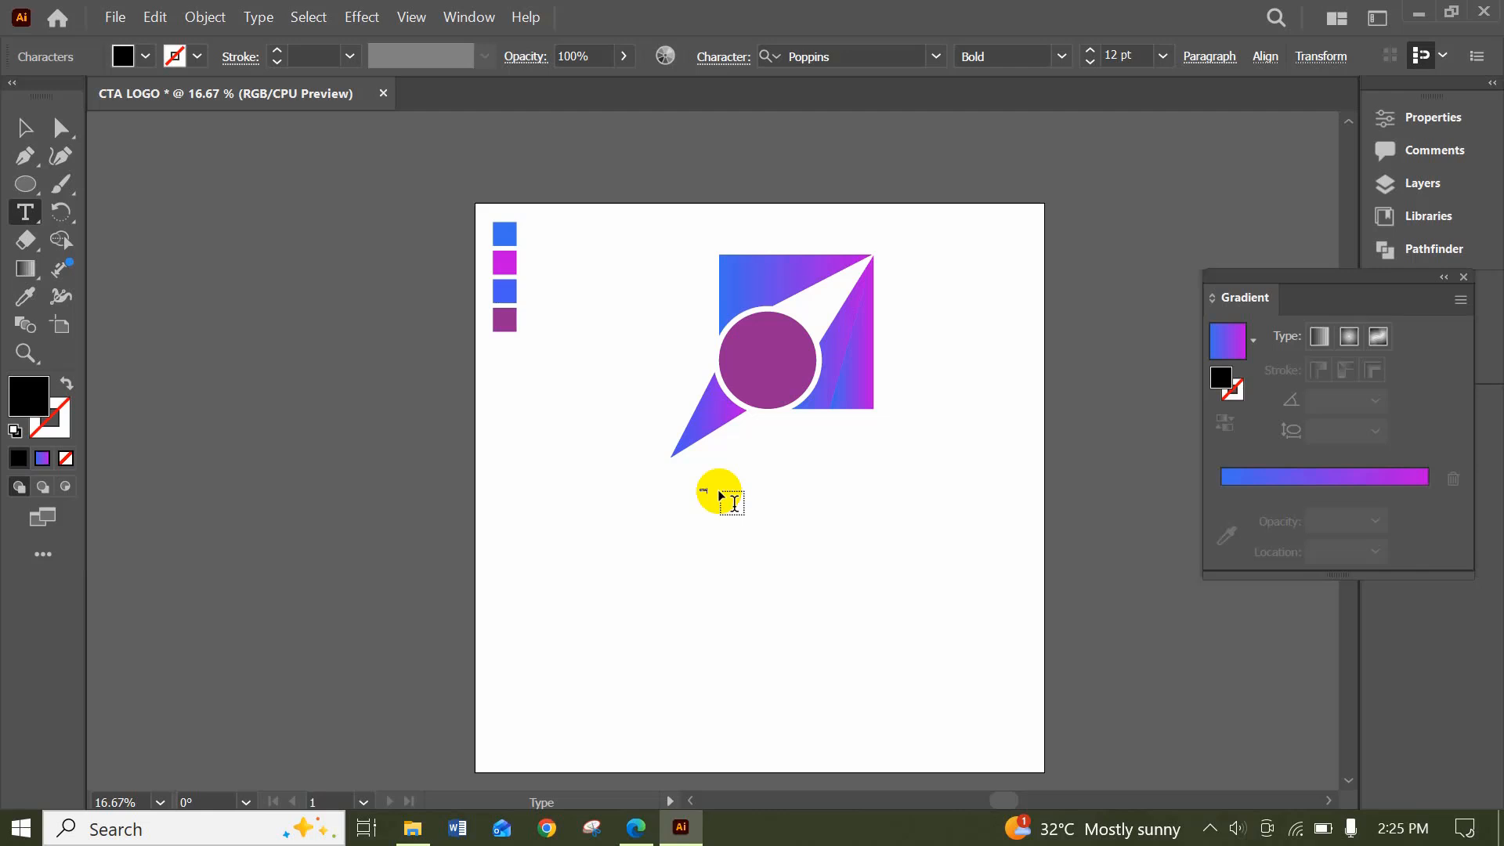
Enlarge the CTA text to roughly the width of the logo mark and position it below the mark
left_click(24, 127)
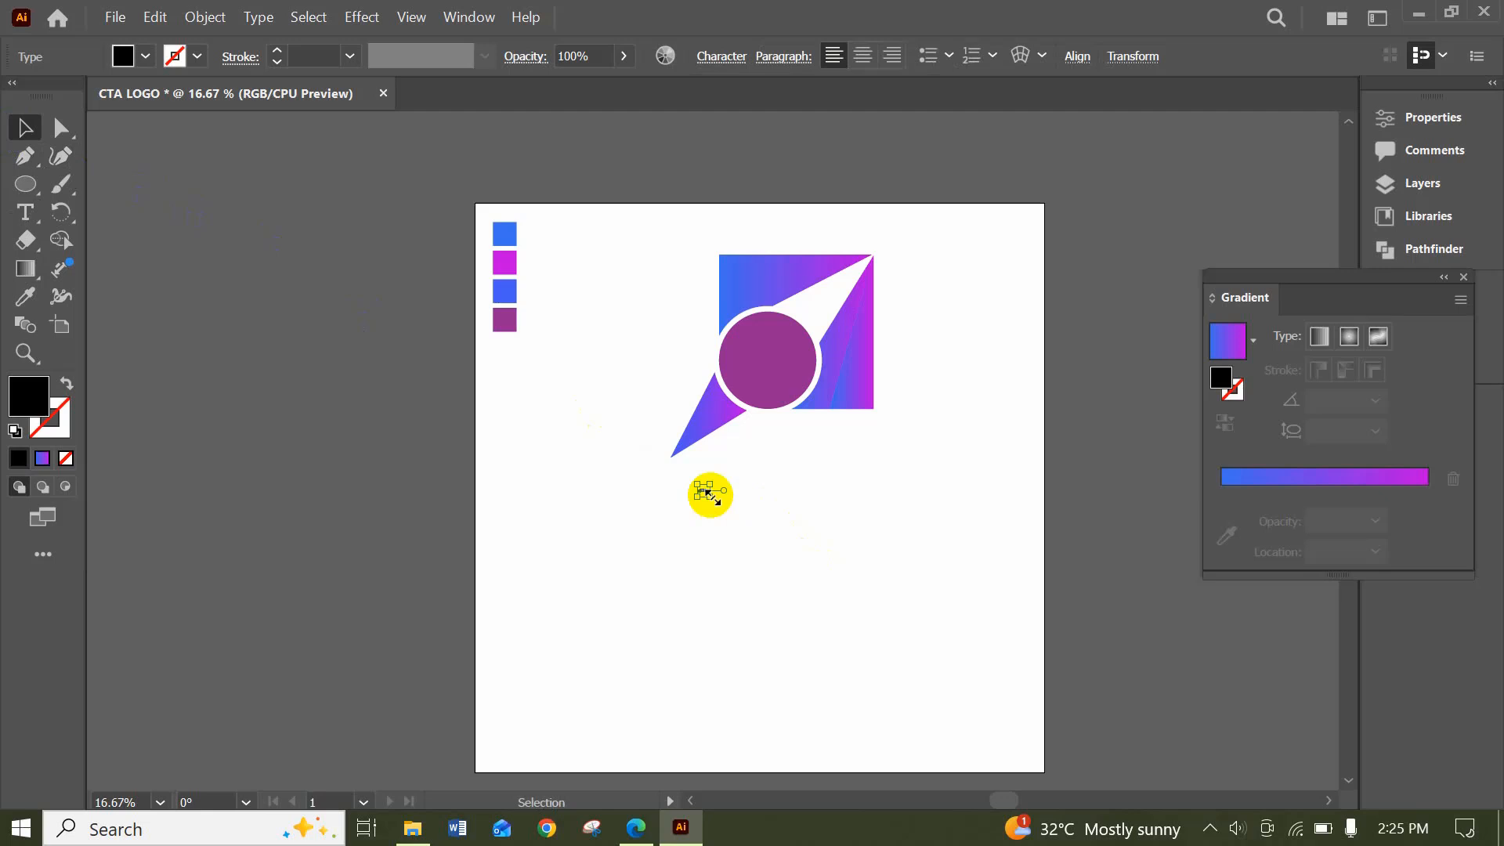
left_click_drag(707, 492, 951, 692)
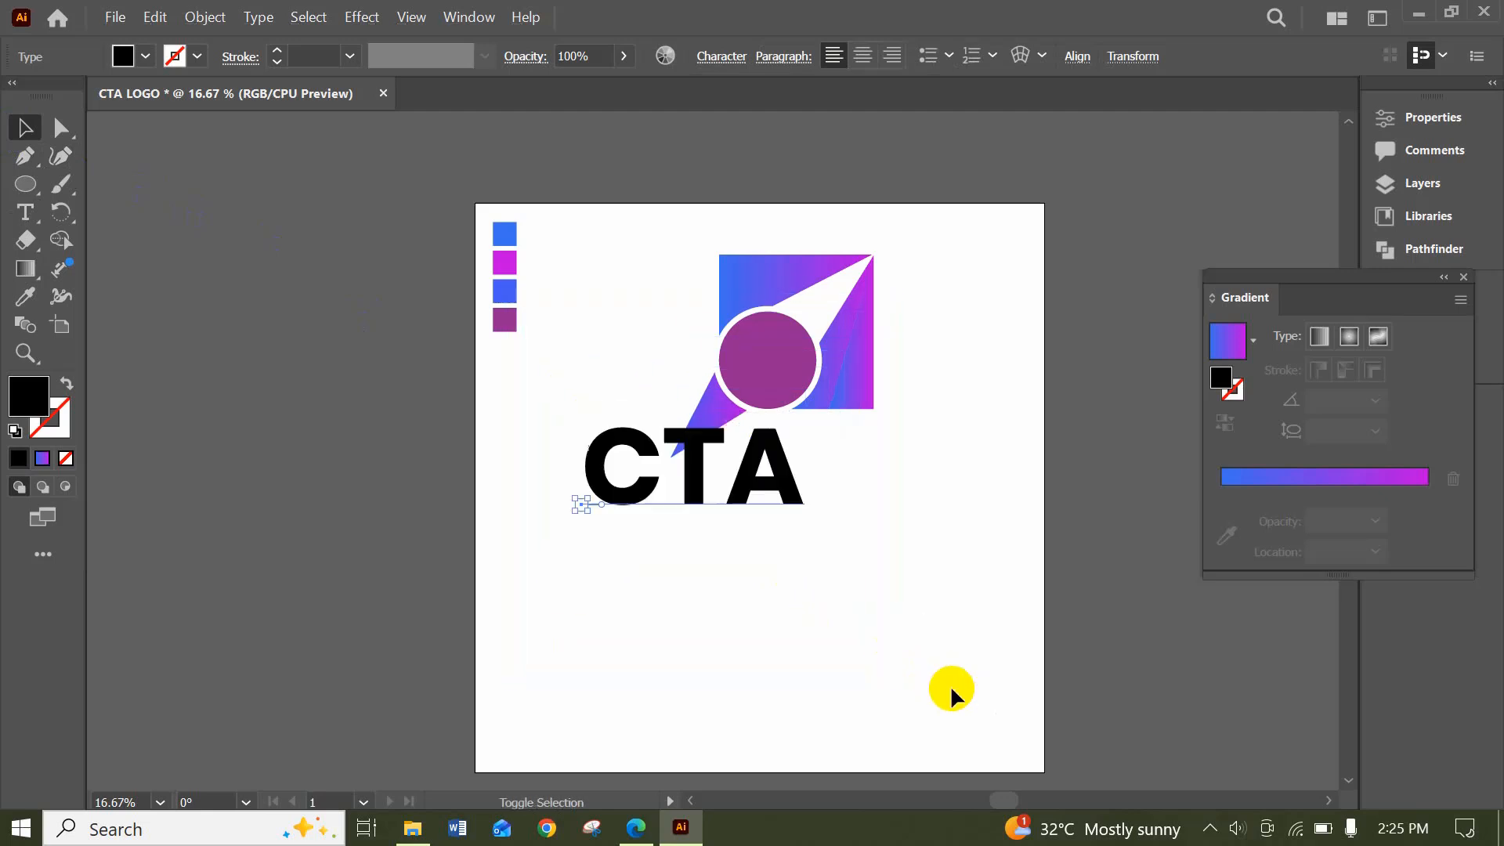
left_click_drag(790, 502, 837, 539)
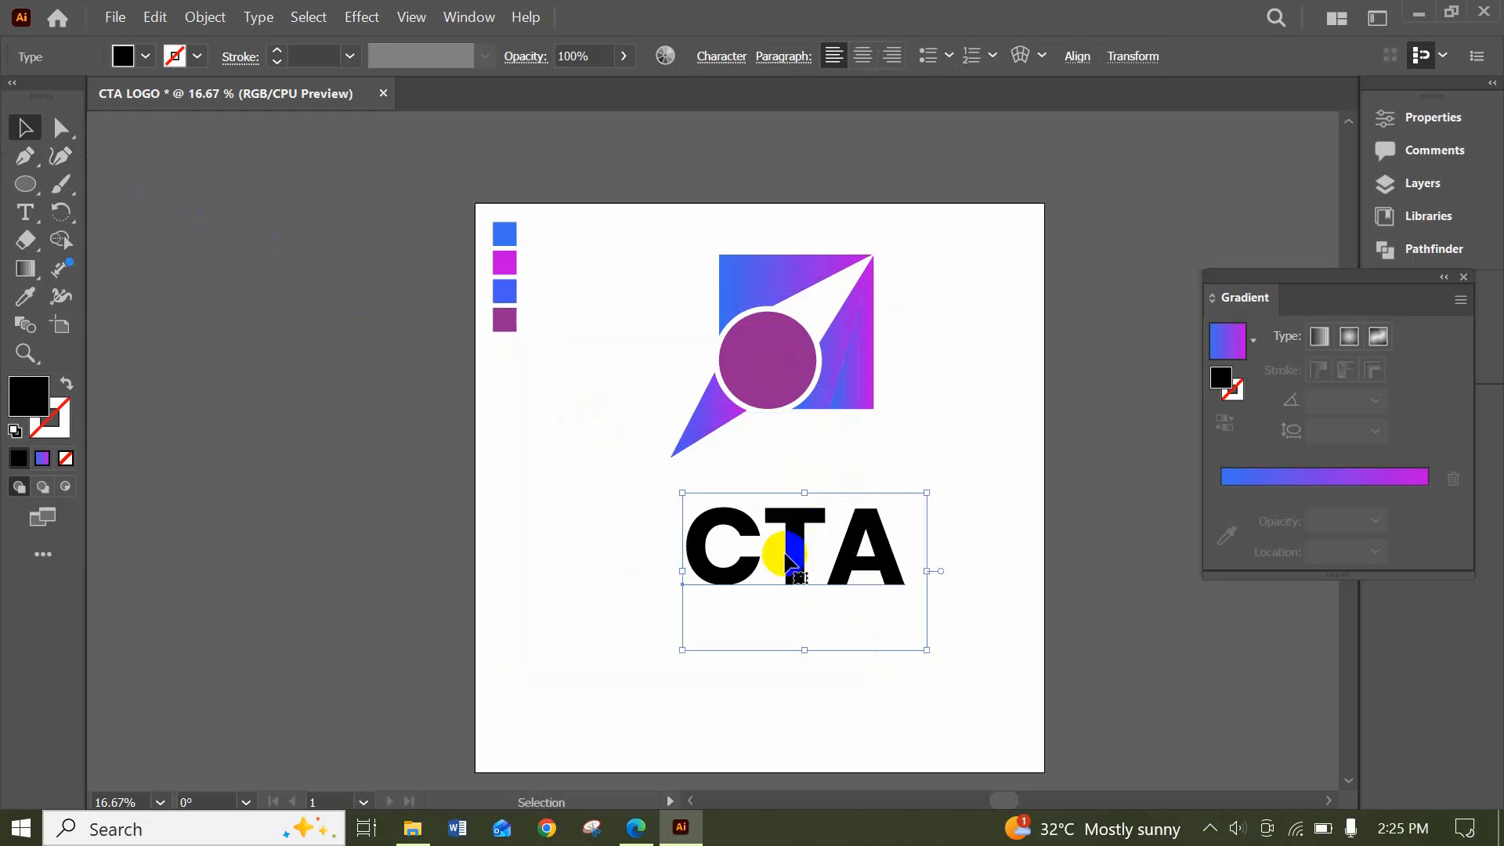
Scale up the grouped logo mark proportionally so it fills more of the artboard's upper half
left_click(732, 285)
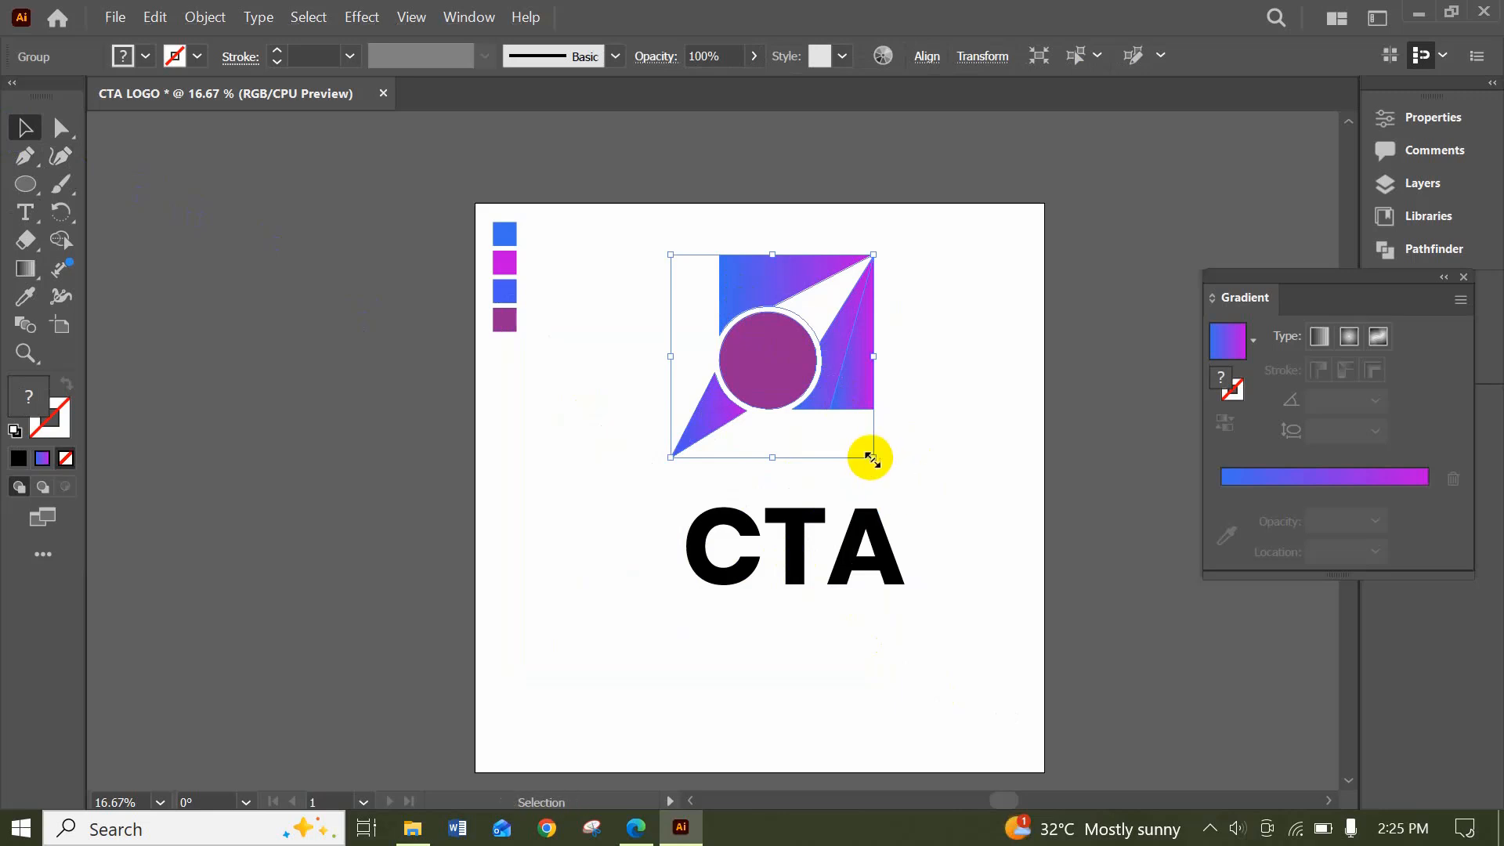
left_click_drag(890, 469, 940, 498)
left_click(977, 548)
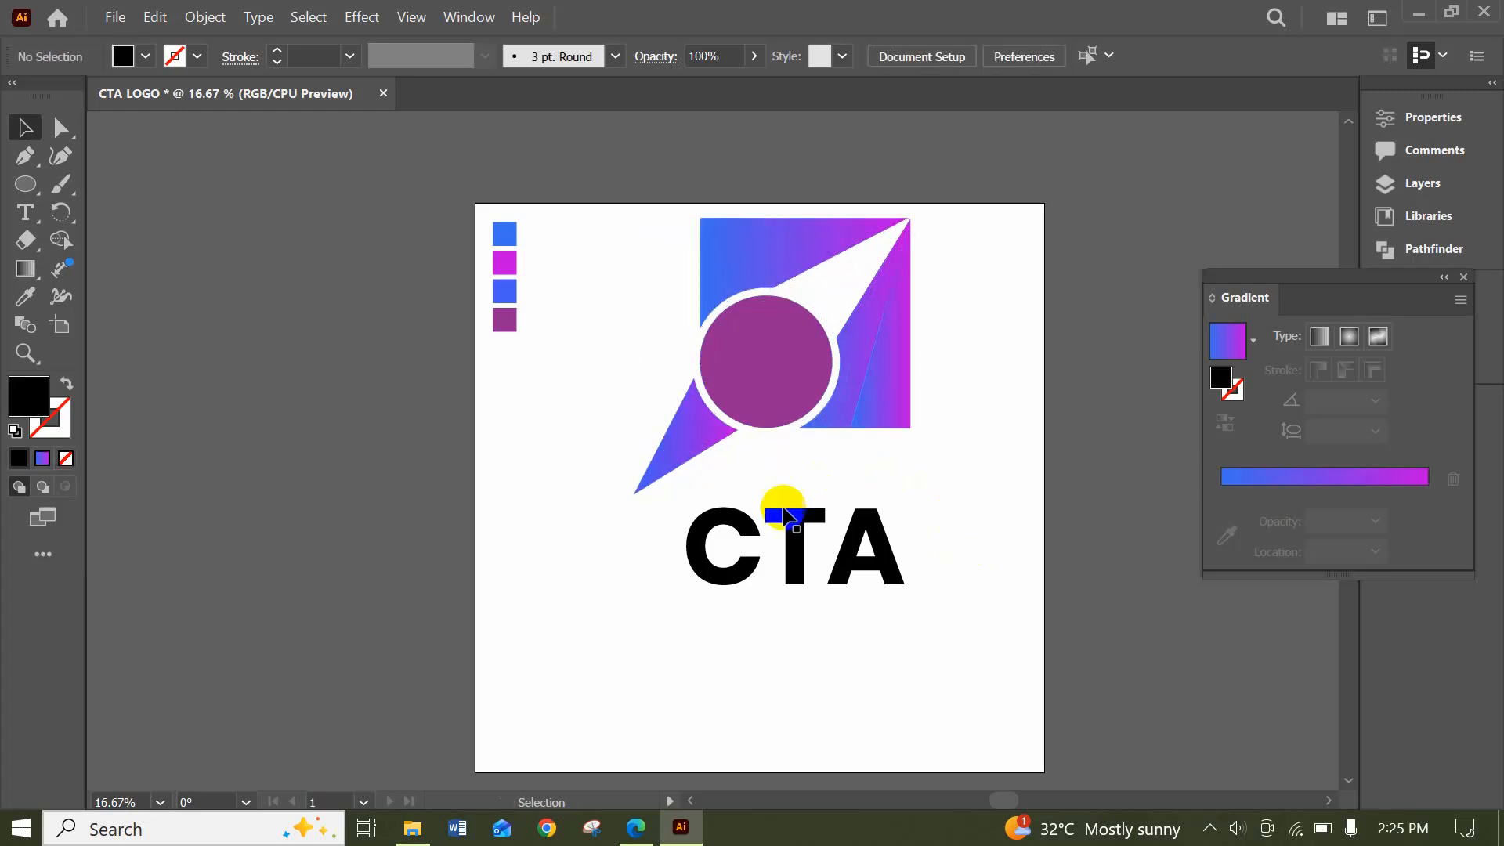
Move the CTA text and the logo mark down the artboard, with the lettering close beneath the gradient square
left_click_drag(731, 584, 743, 665)
left_click_drag(759, 373, 754, 478)
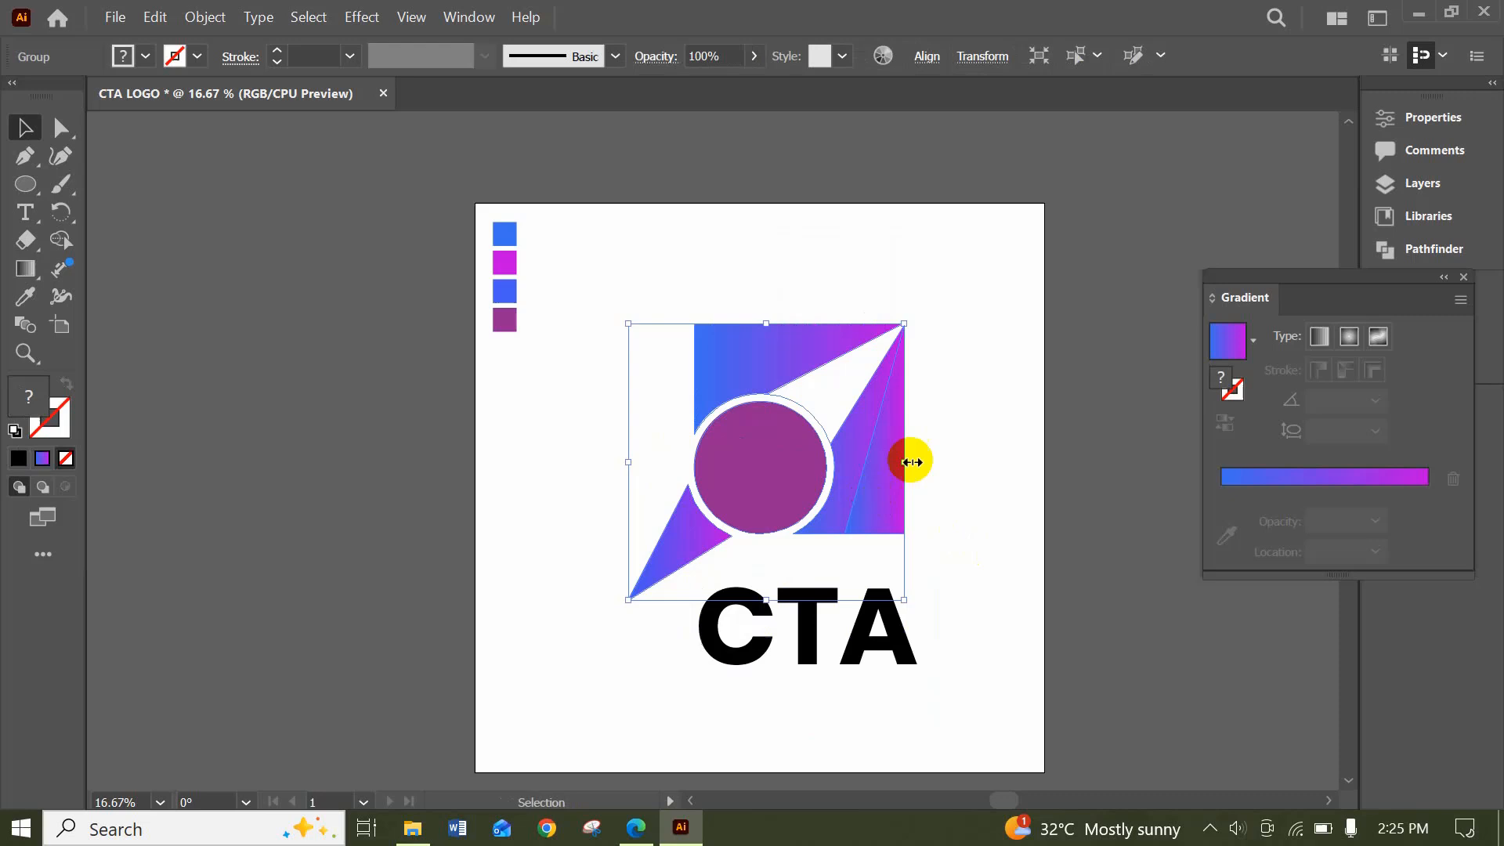
left_click(945, 428)
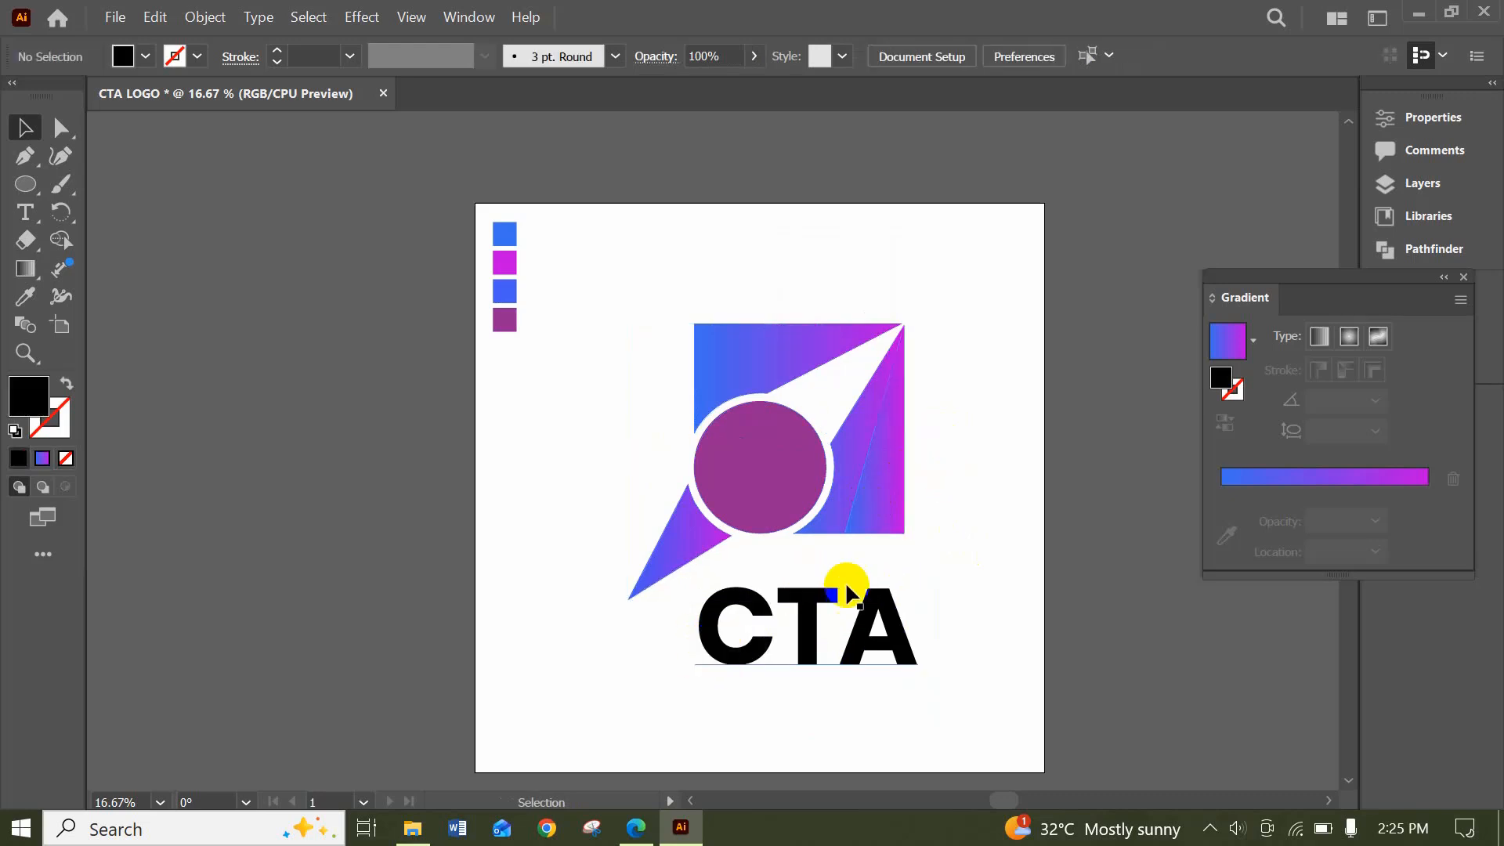
left_click_drag(808, 627, 782, 626)
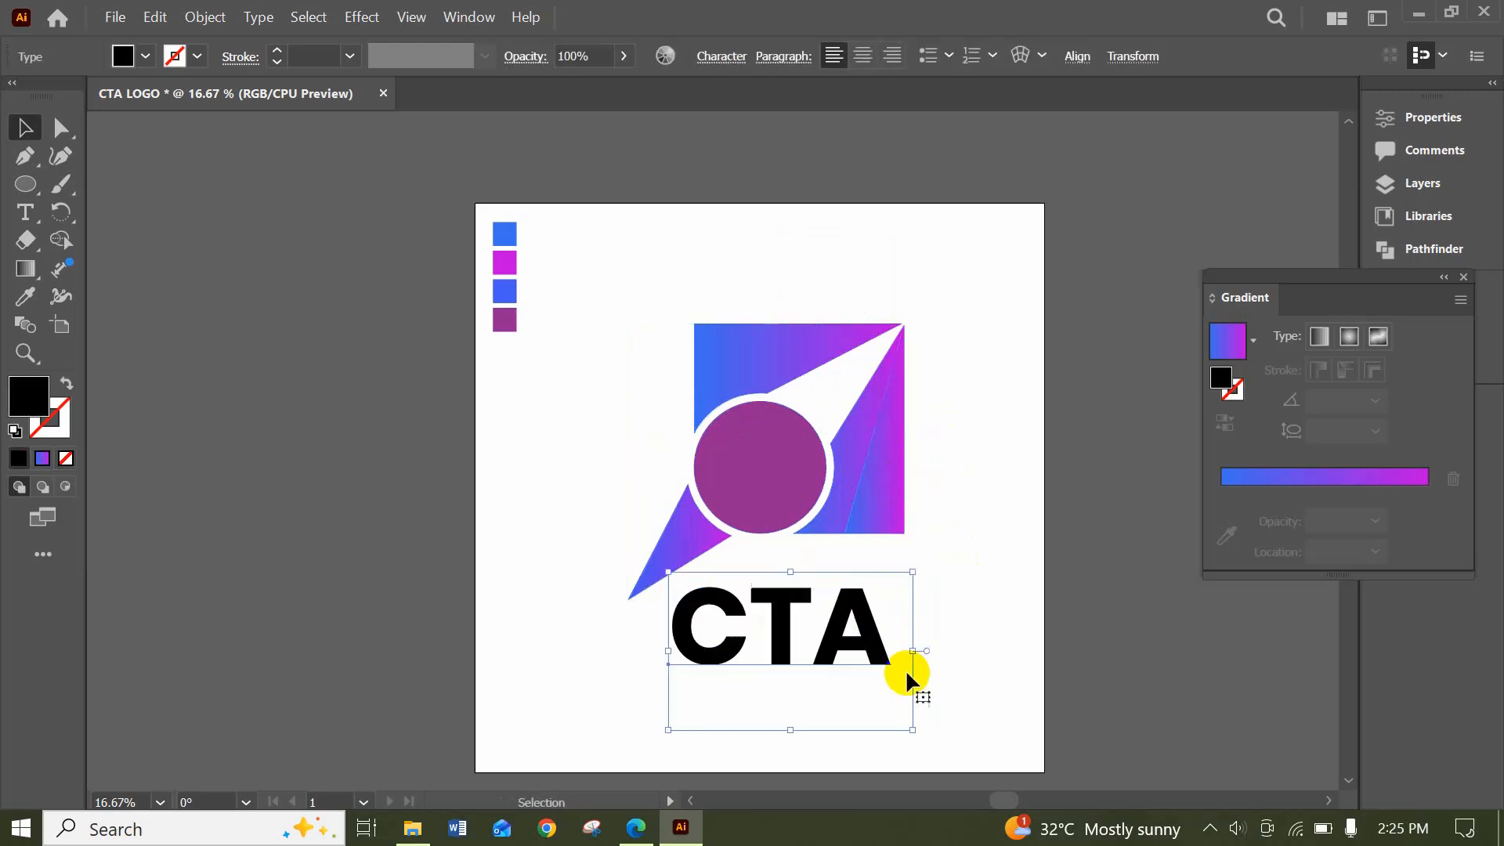
left_click(511, 419)
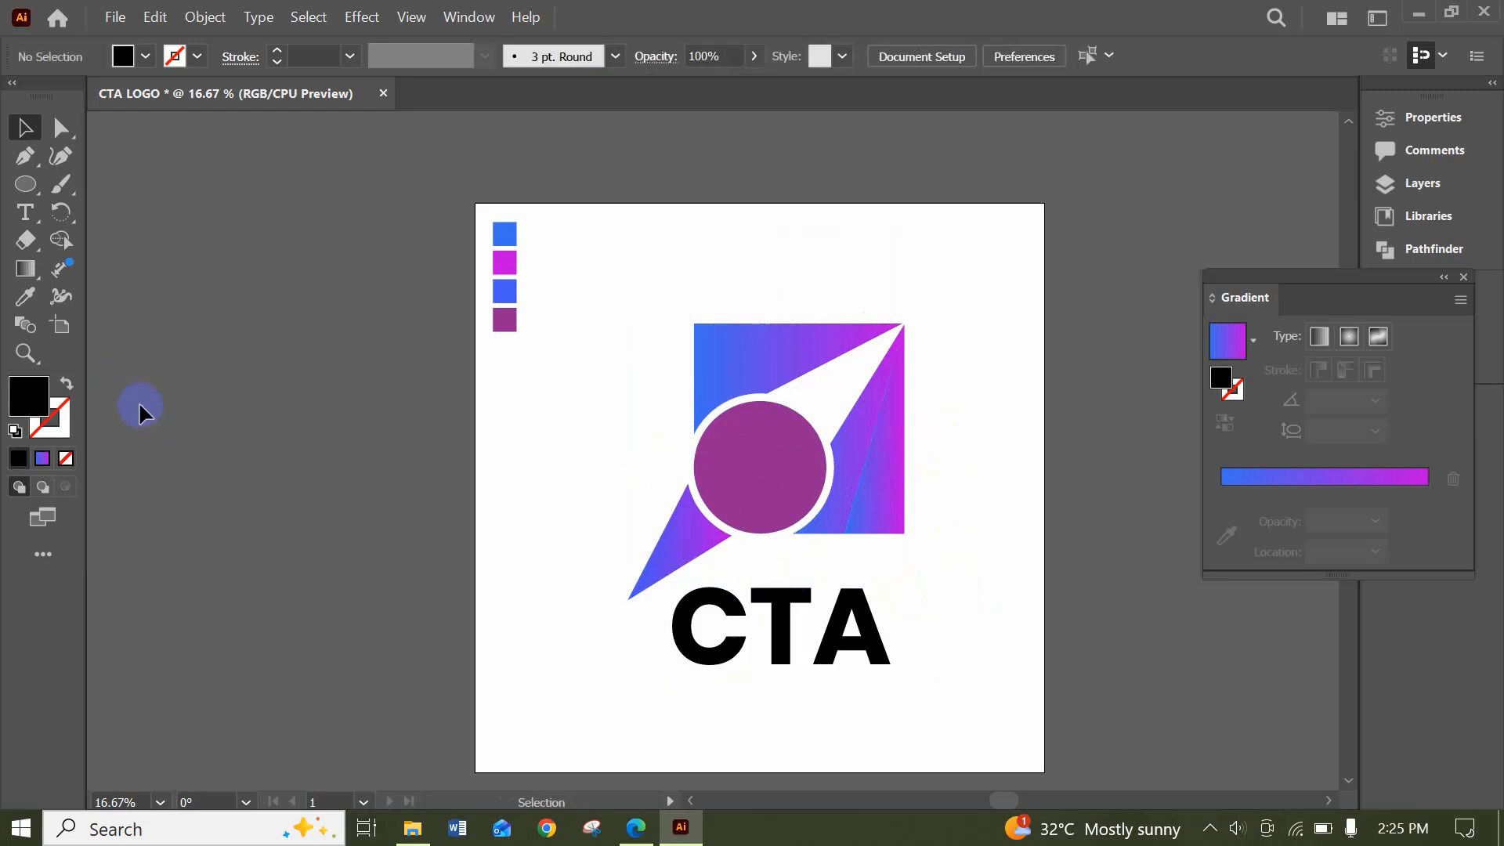
Show the rulers and place vertical guides along the left and right edges of the gradient square
key("ctrl+r")
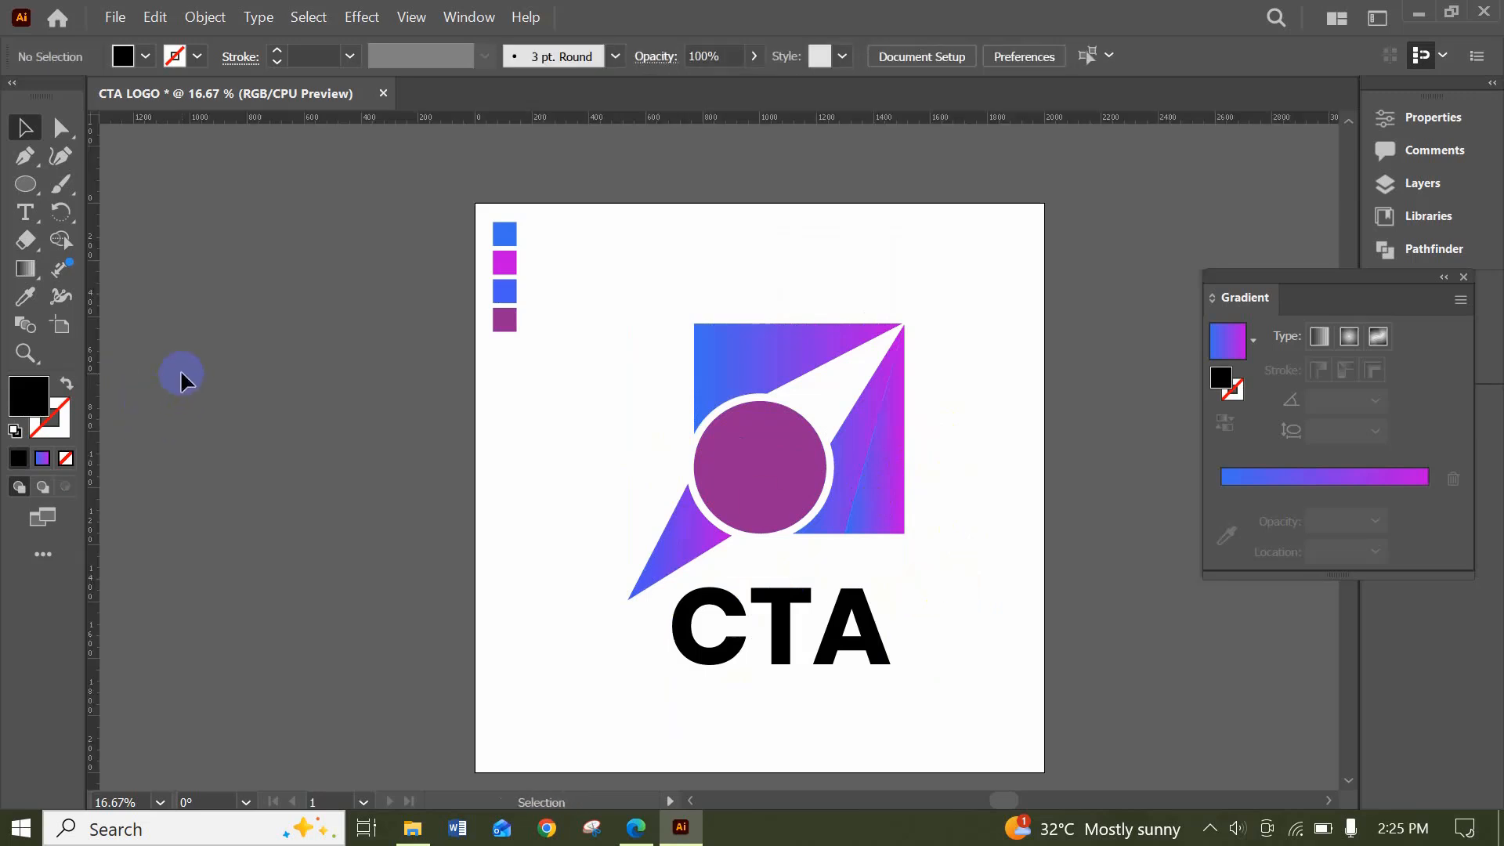
key("ctrl+plus")
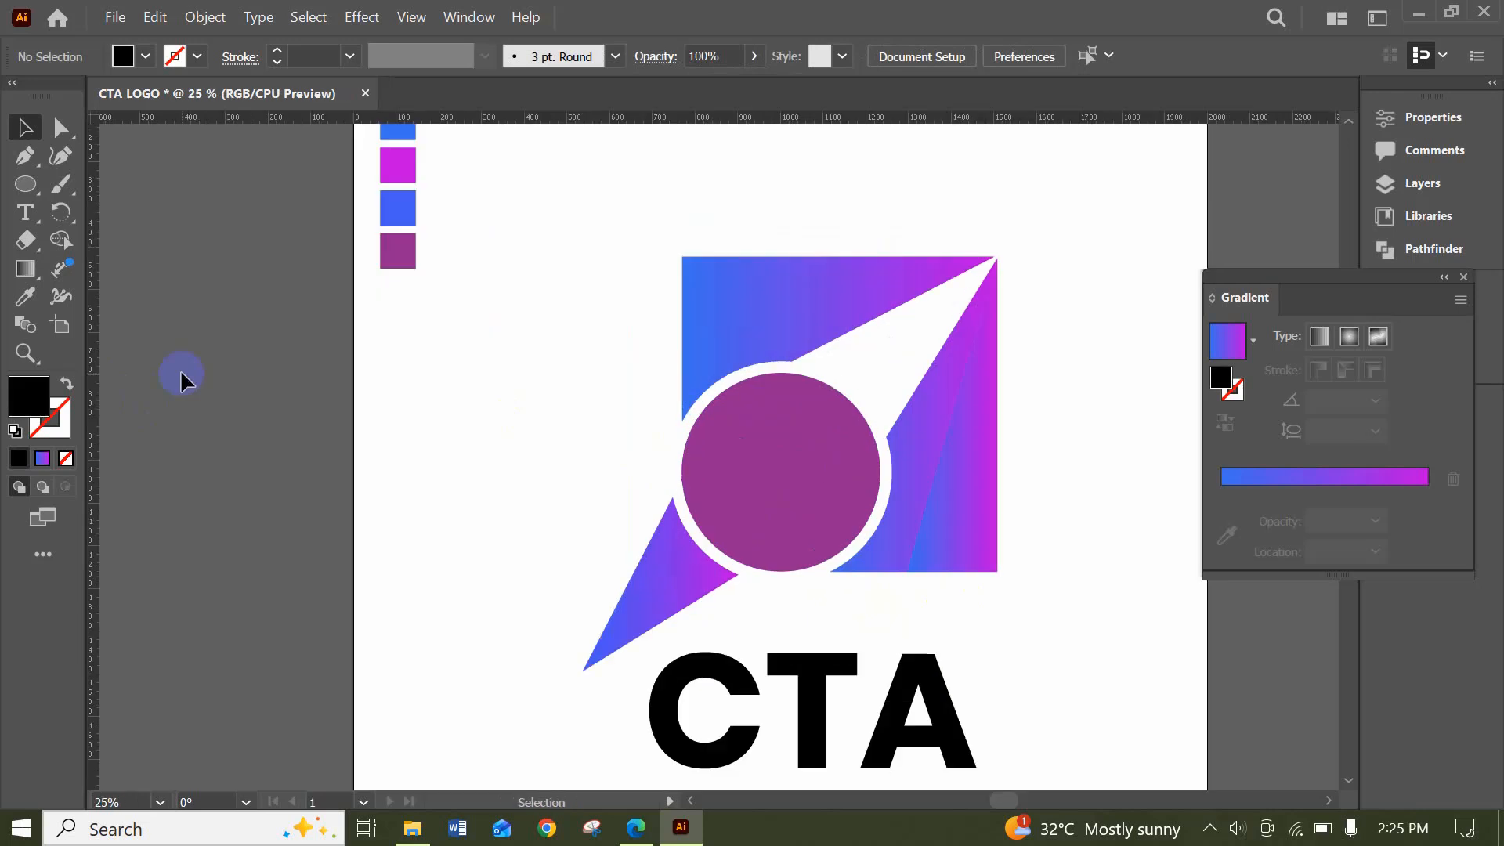
left_click_drag(93, 335, 997, 566)
Move the CTA text so the right edge of its A lines up with the right guide
scroll(1025, 589, "down", 2)
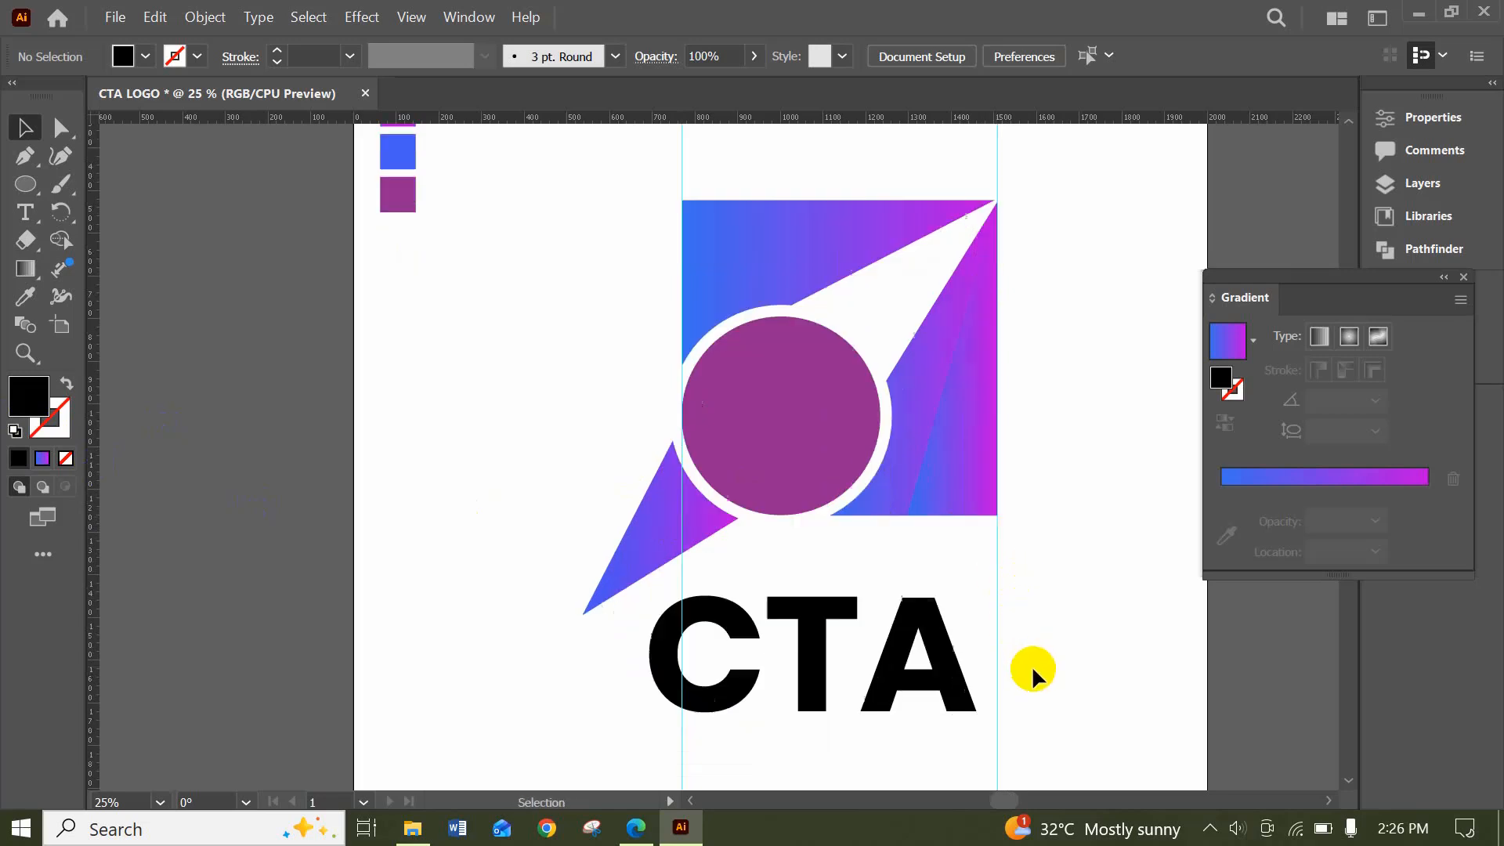
left_click(970, 667)
left_click_drag(970, 668, 997, 746)
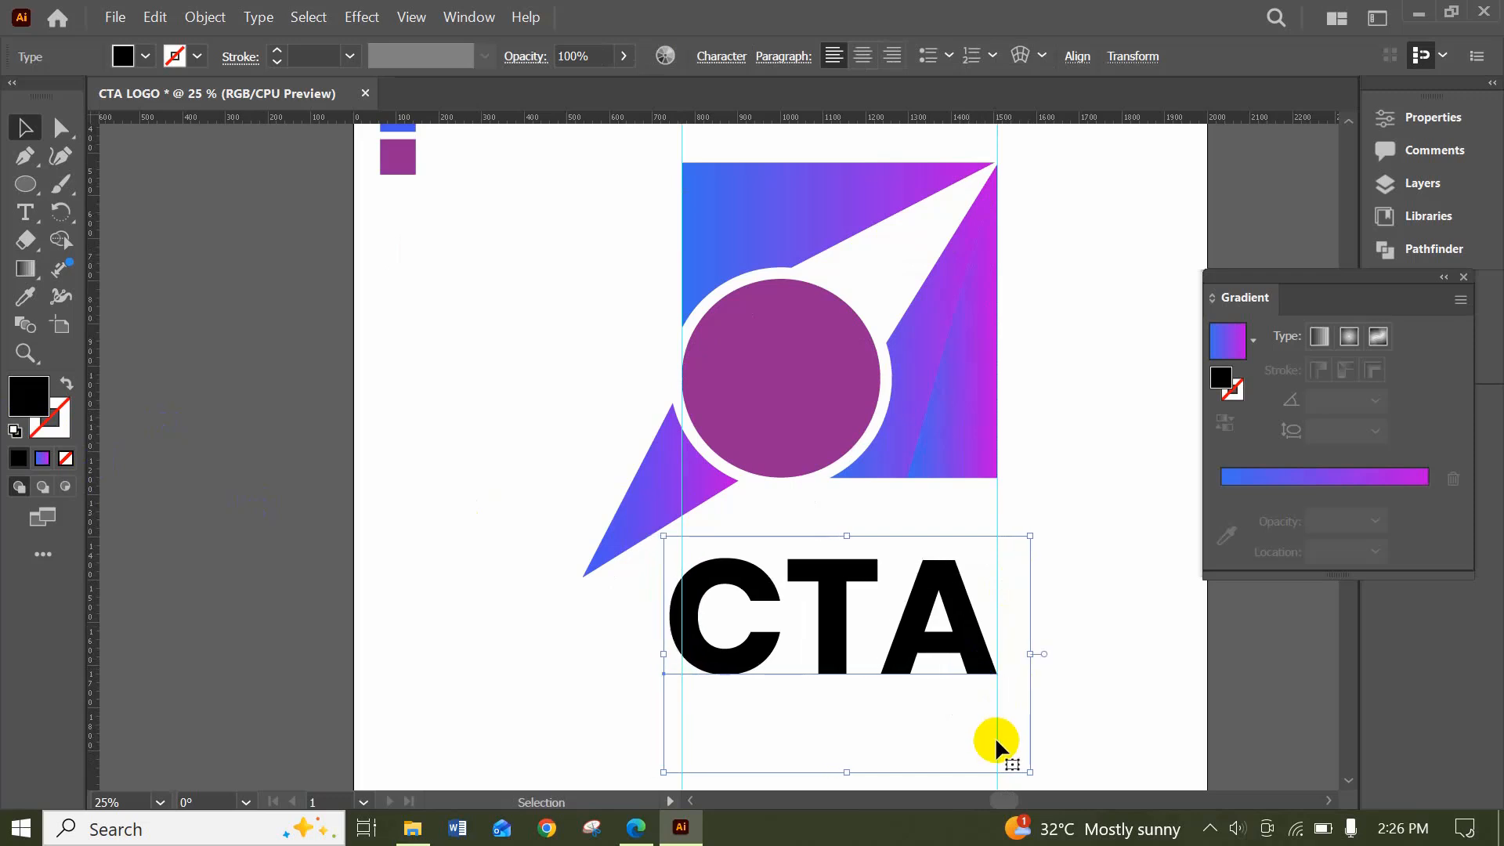
key("Left")
key("Left")
key("Left")
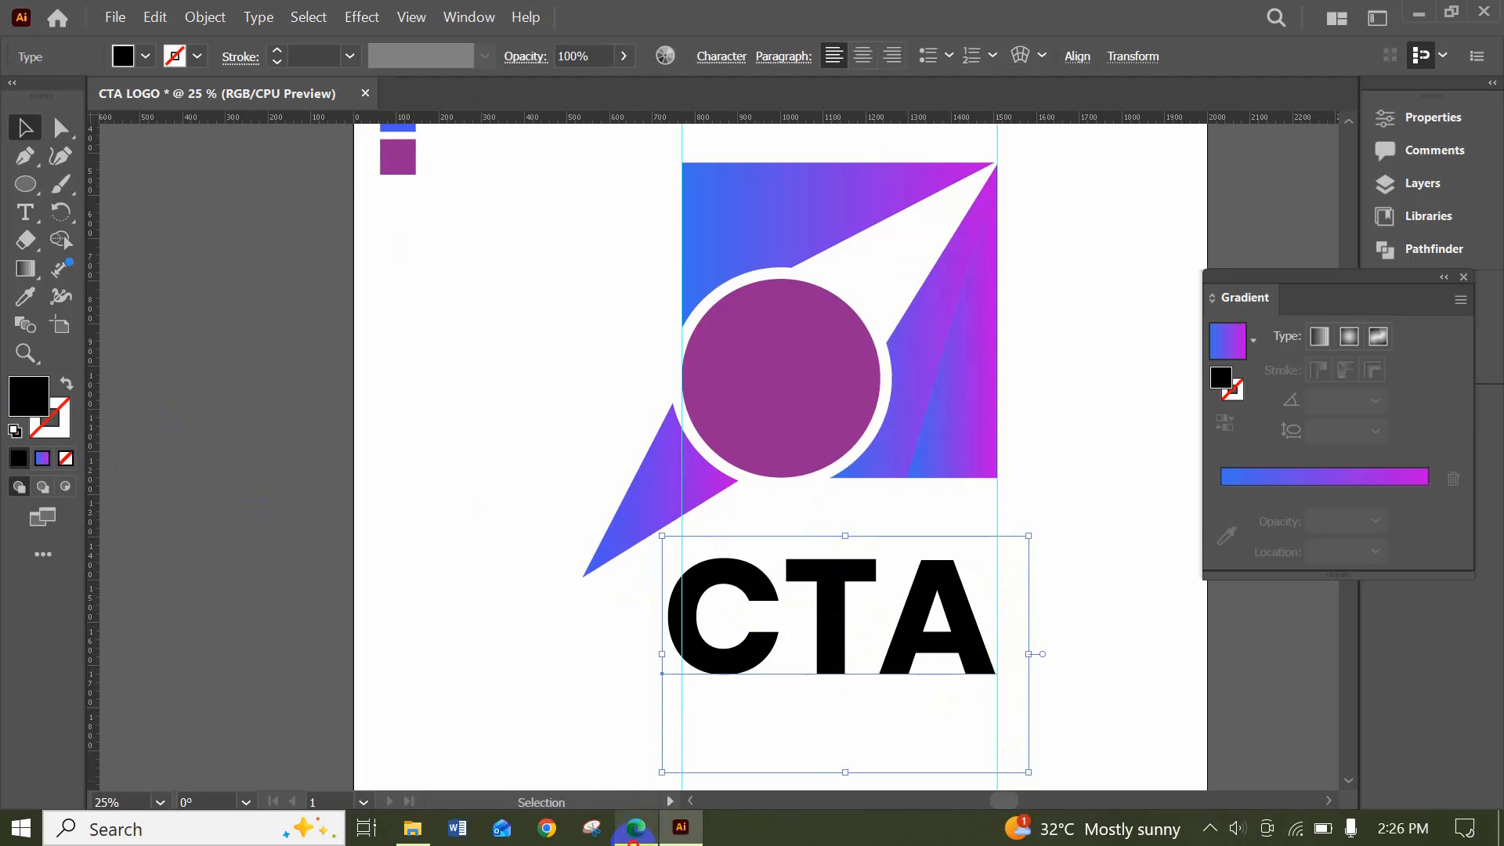
Check the lettering in the CTA LOGO DESIGN PDF in Edge, then shrink the CTA text toward the right guide in Illustrator
left_click(636, 828)
left_click(335, 35)
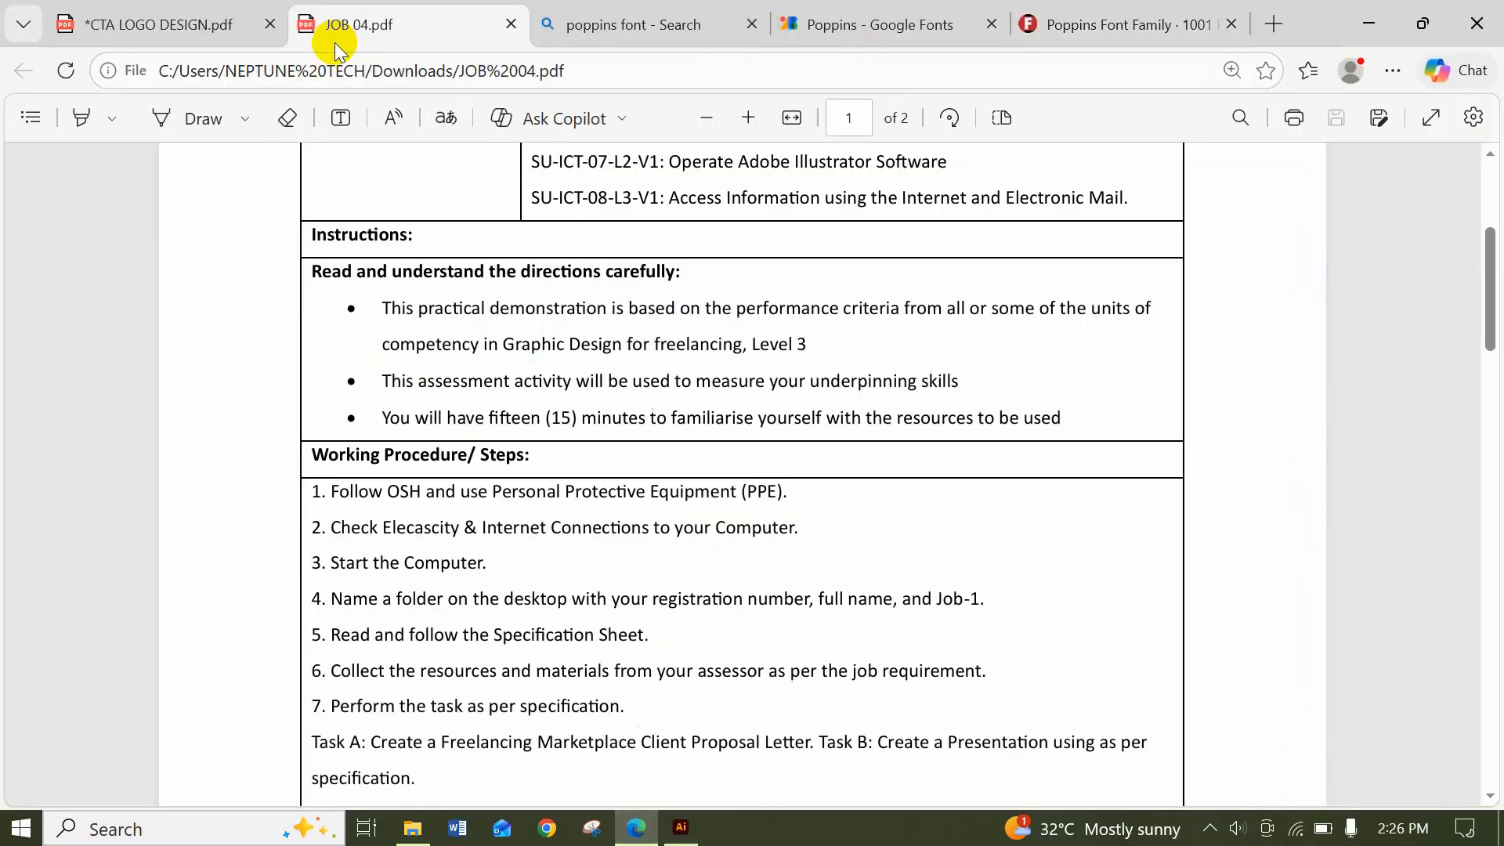
left_click(203, 11)
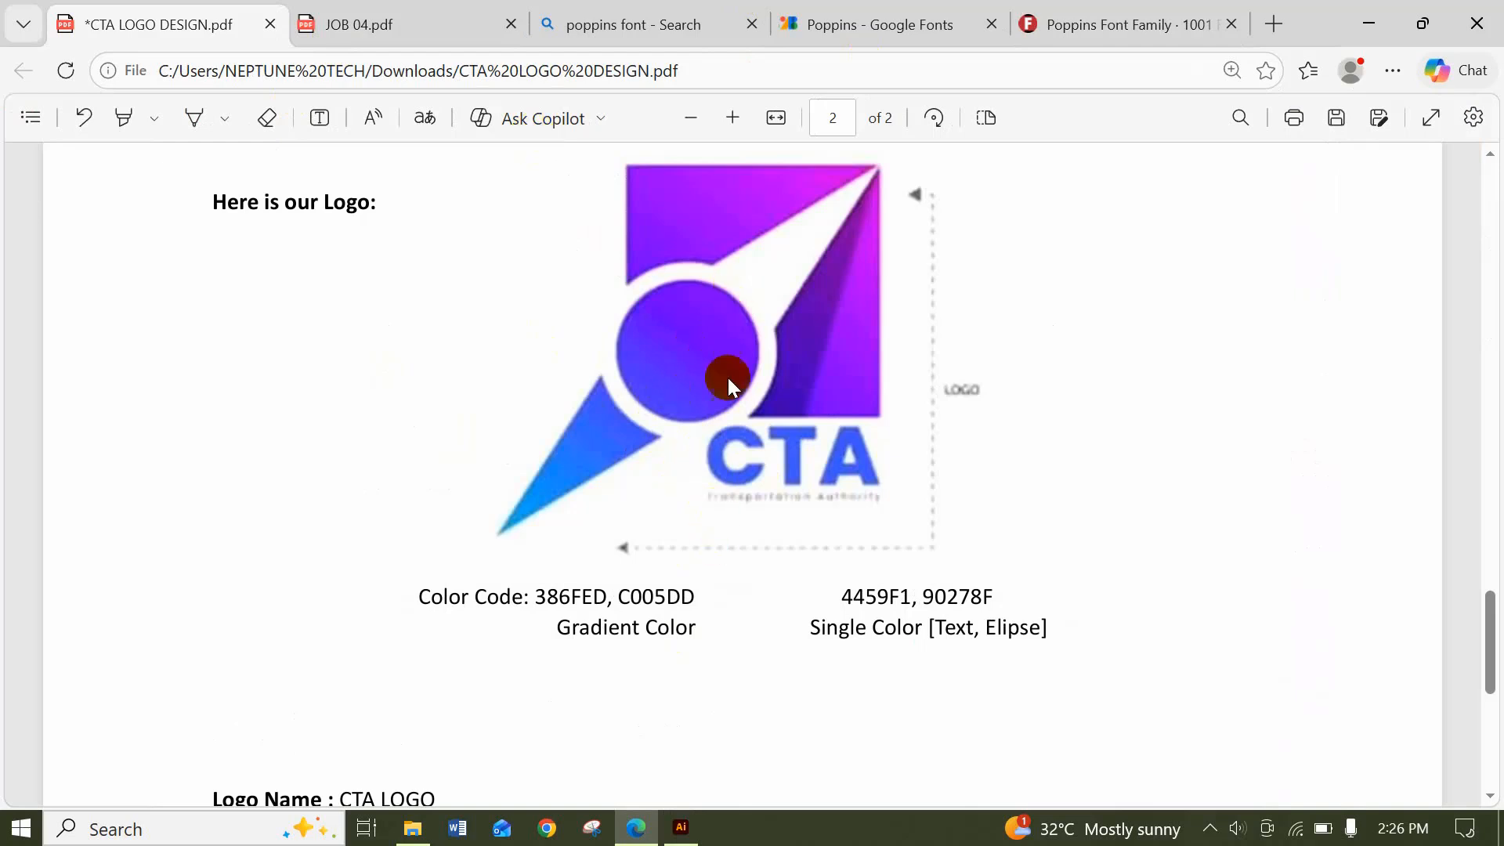
left_click(681, 828)
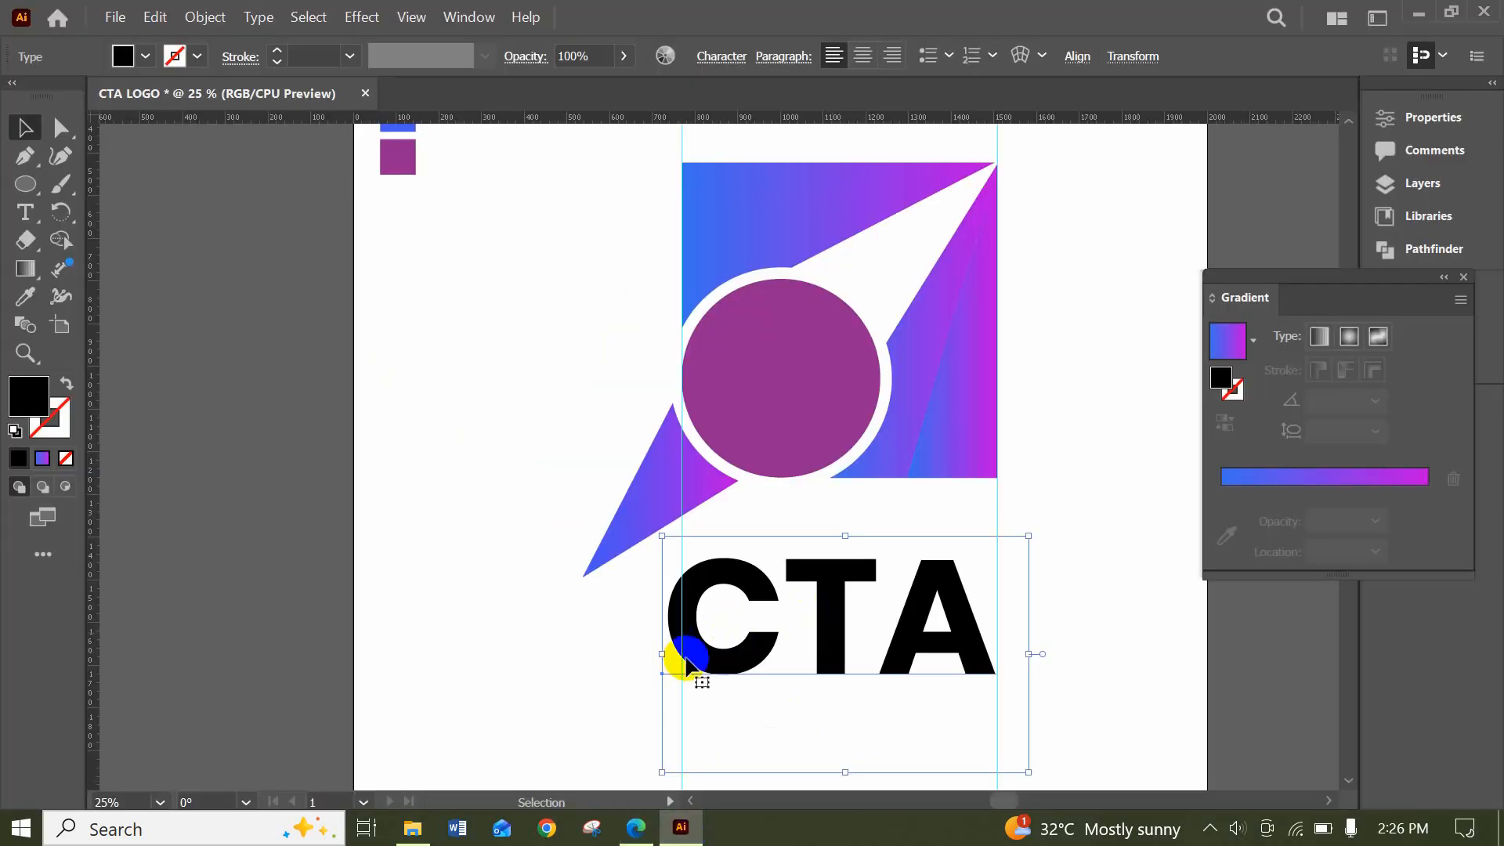
scroll(670, 752, "down", 1)
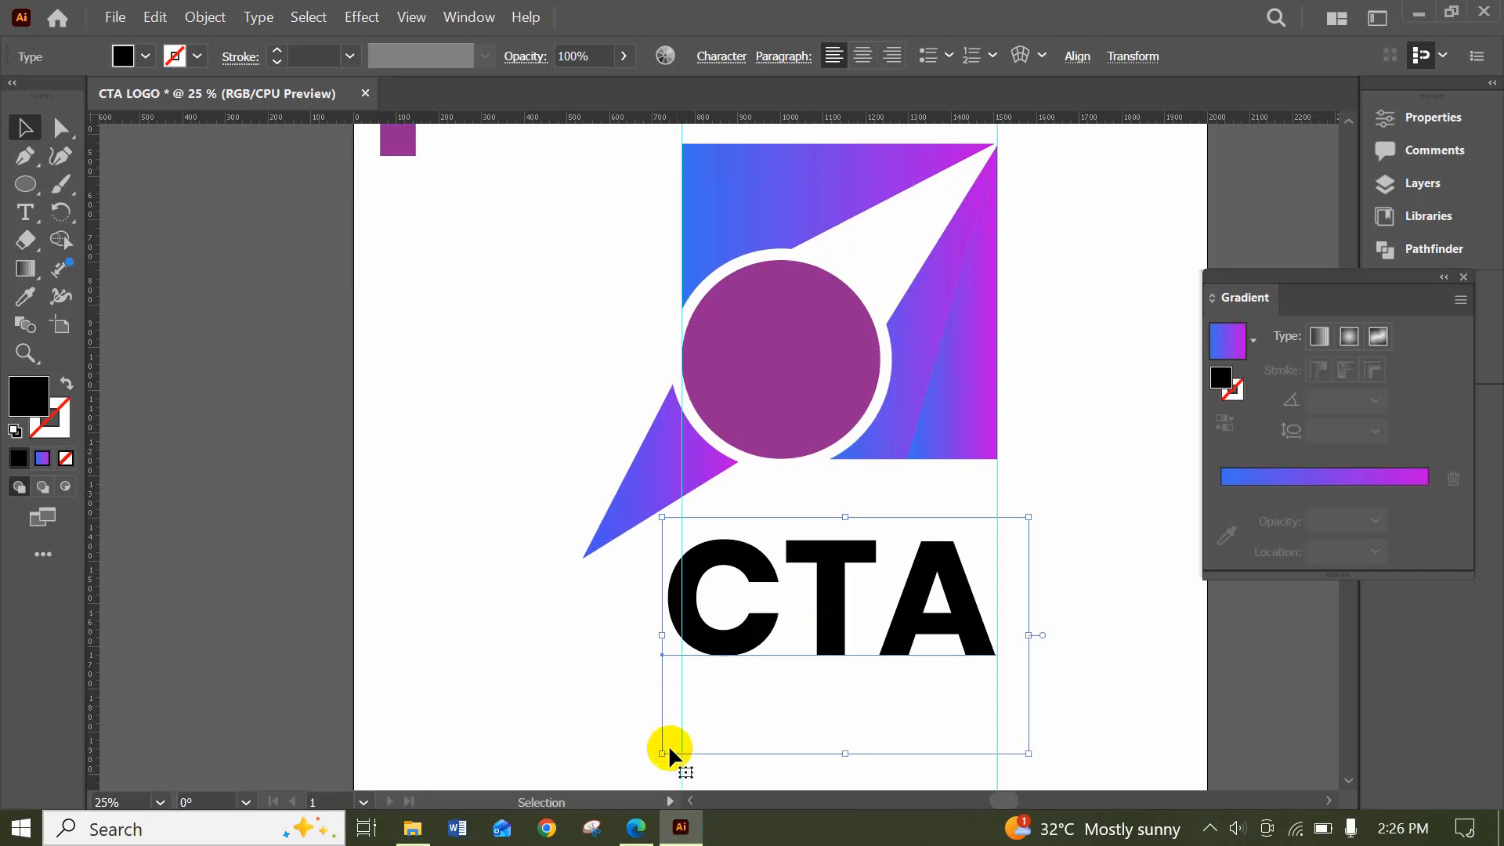
left_click_drag(661, 754, 707, 721)
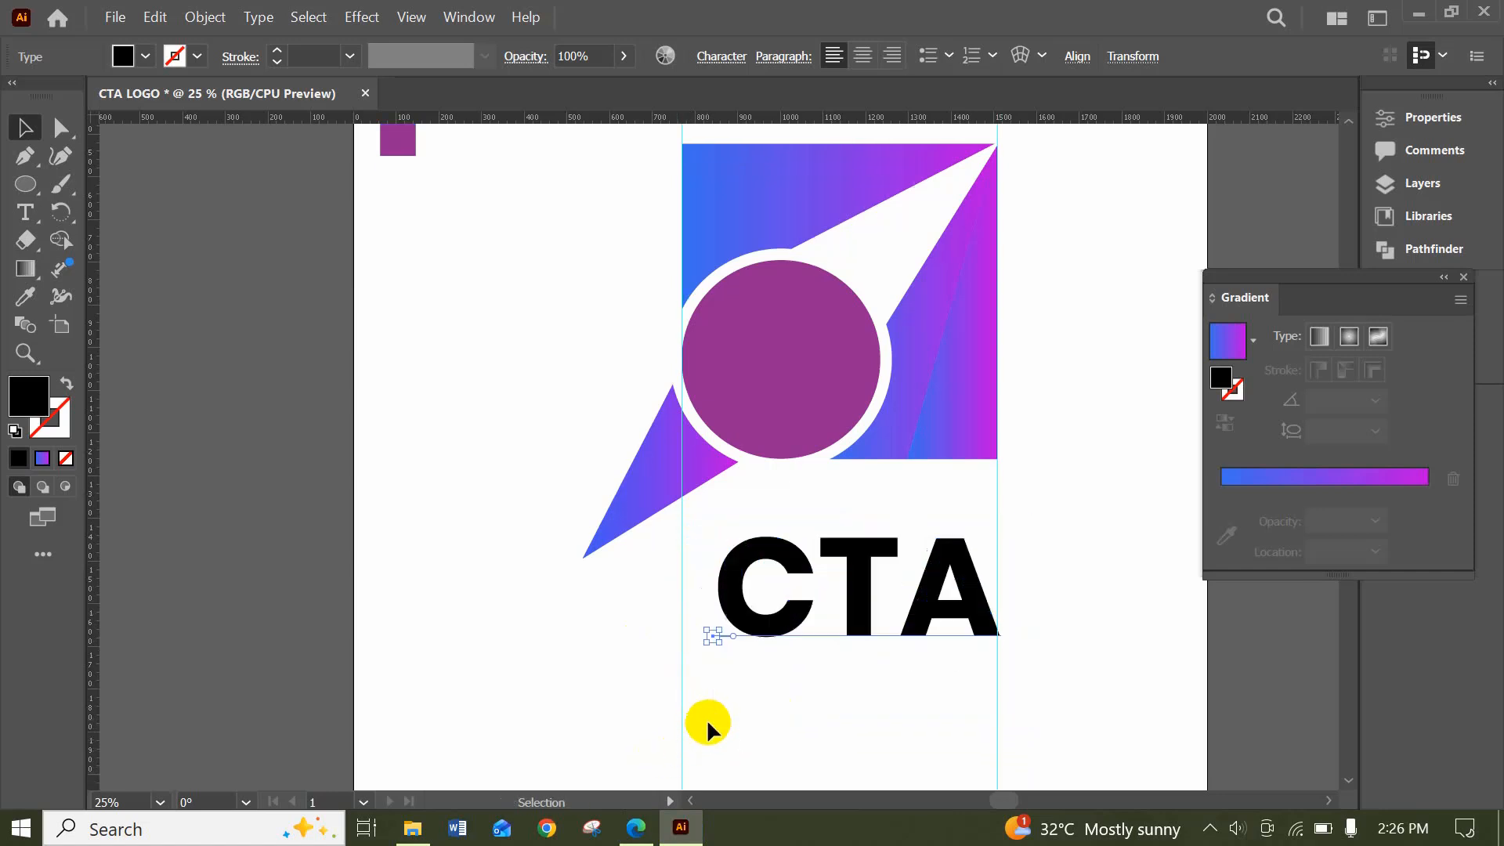
left_click(1091, 576)
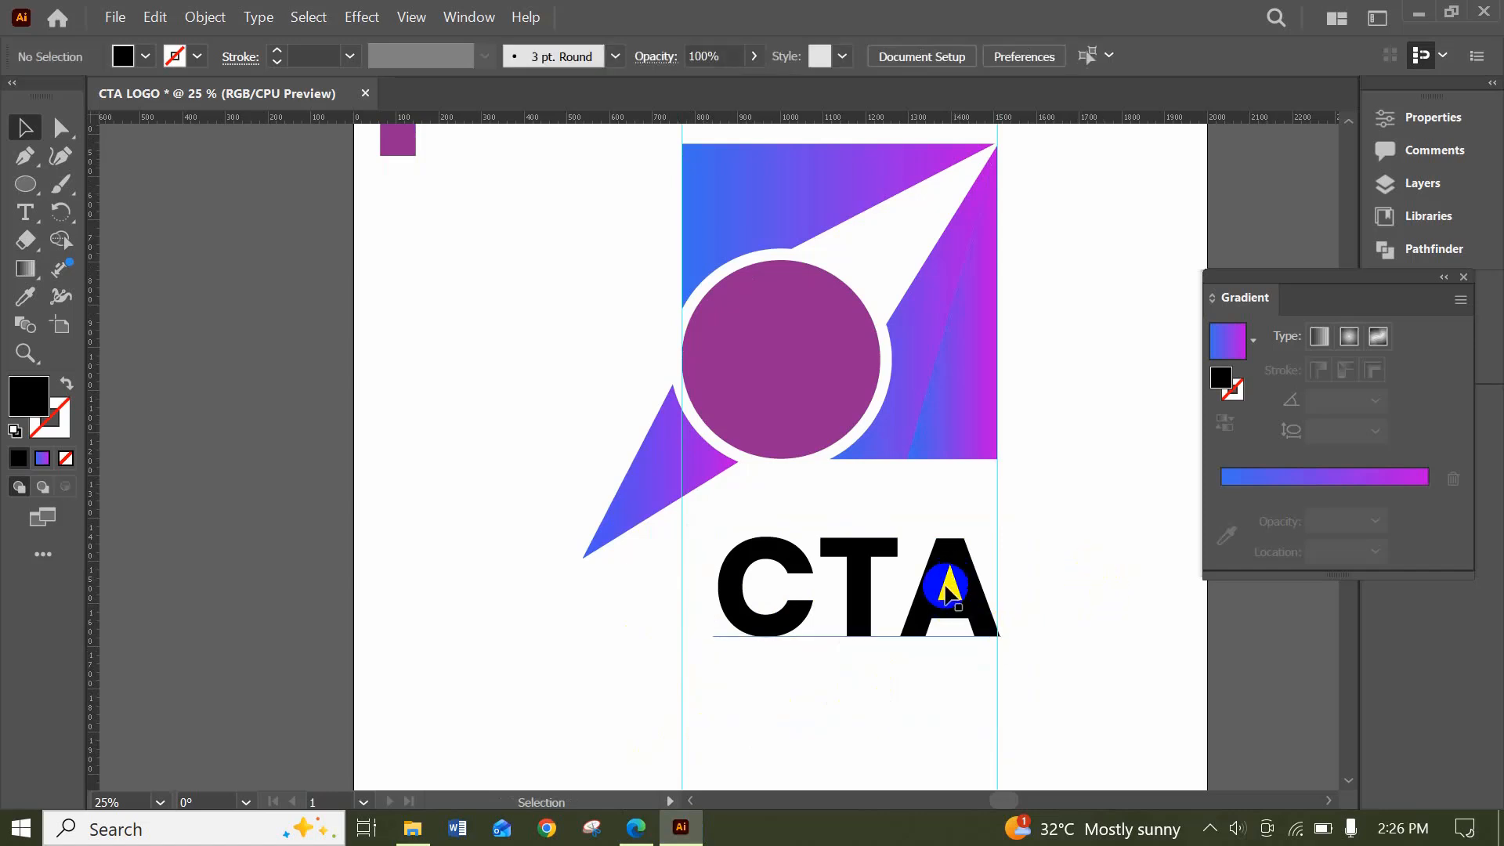
Move the CTA text up close beneath the gradient square and shrink it slightly, keeping its right edge on the guide
left_click_drag(938, 597, 939, 548)
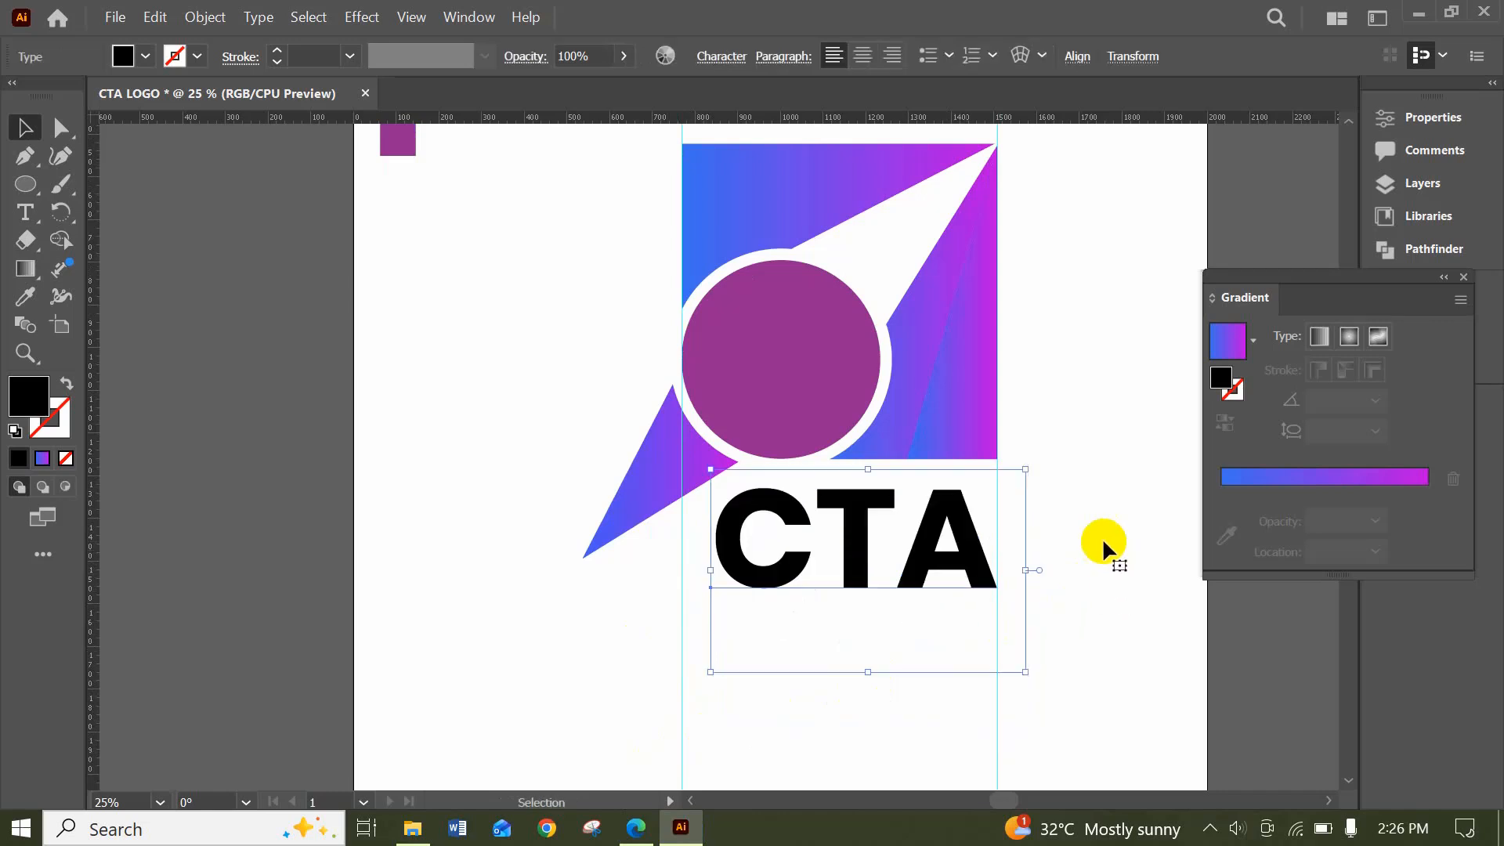
left_click(1101, 541)
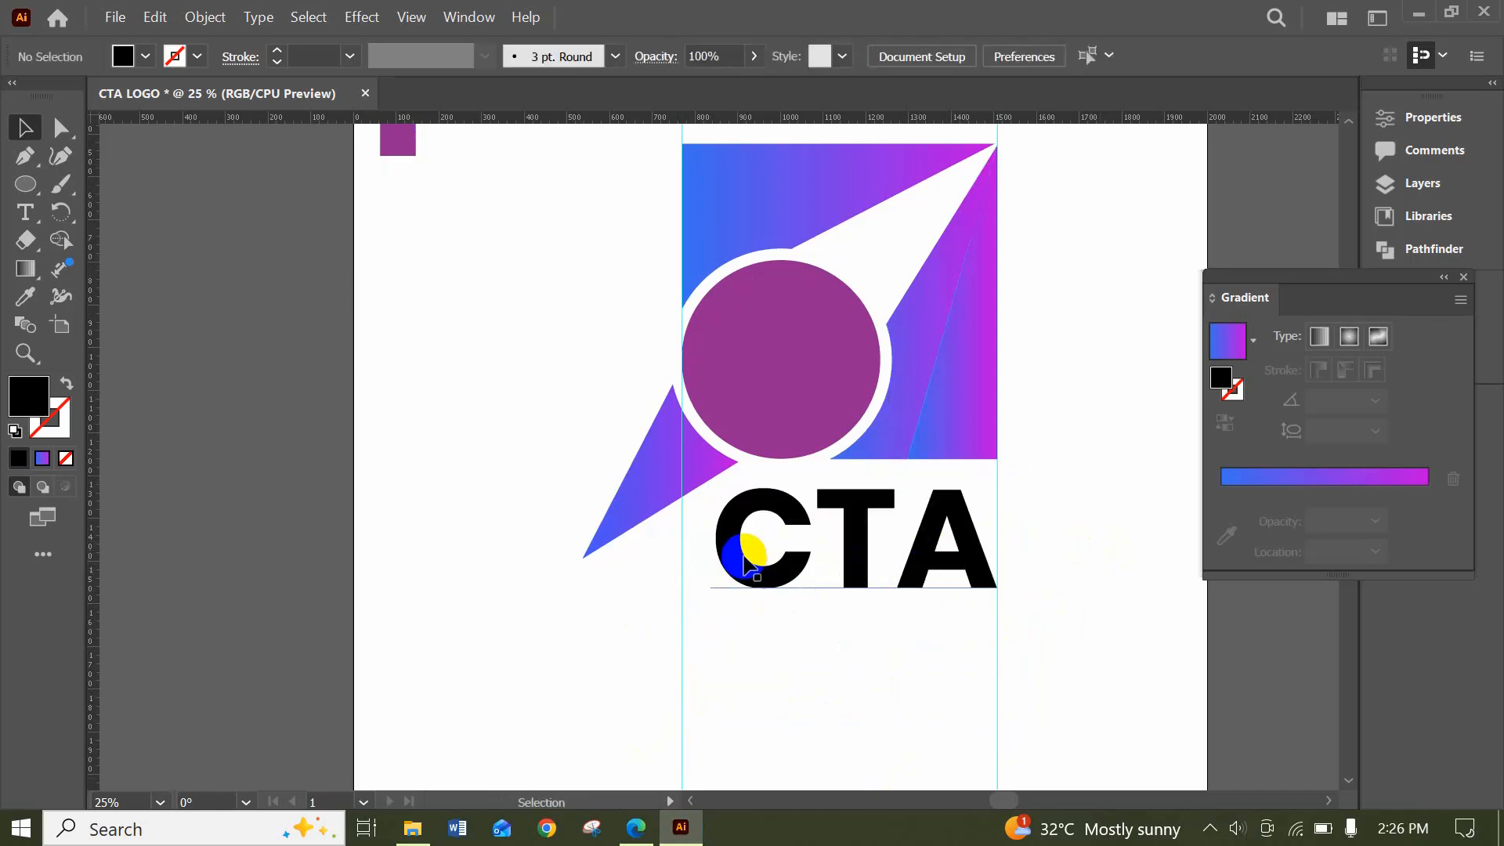
left_click(728, 550)
left_click_drag(712, 572, 725, 576)
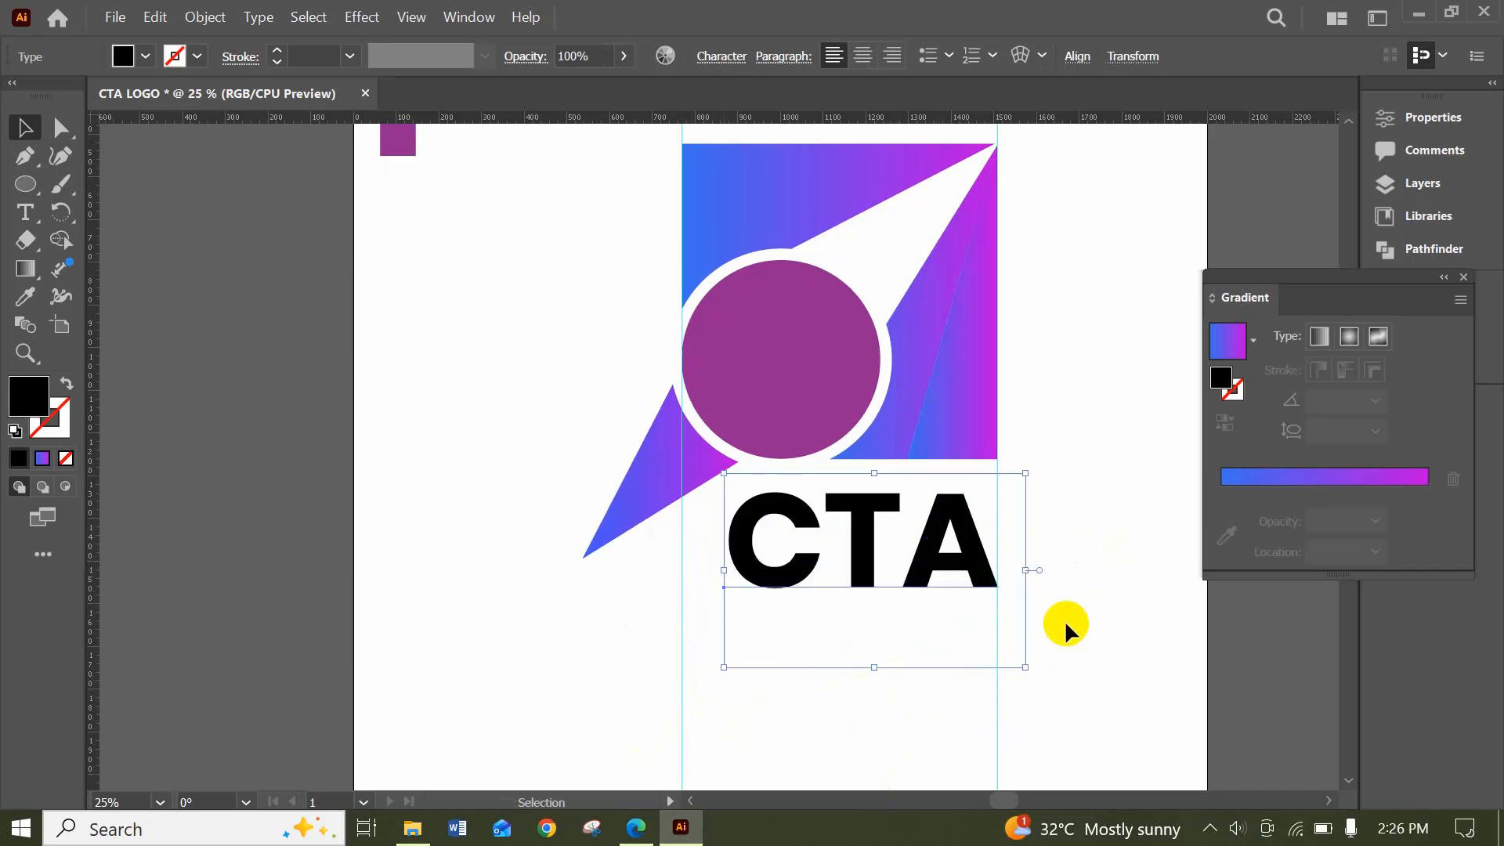
left_click(1113, 612)
Convert the CTA text to outlines and fill it with the blue sampled from the swatch directly above the purple one
left_click(861, 565)
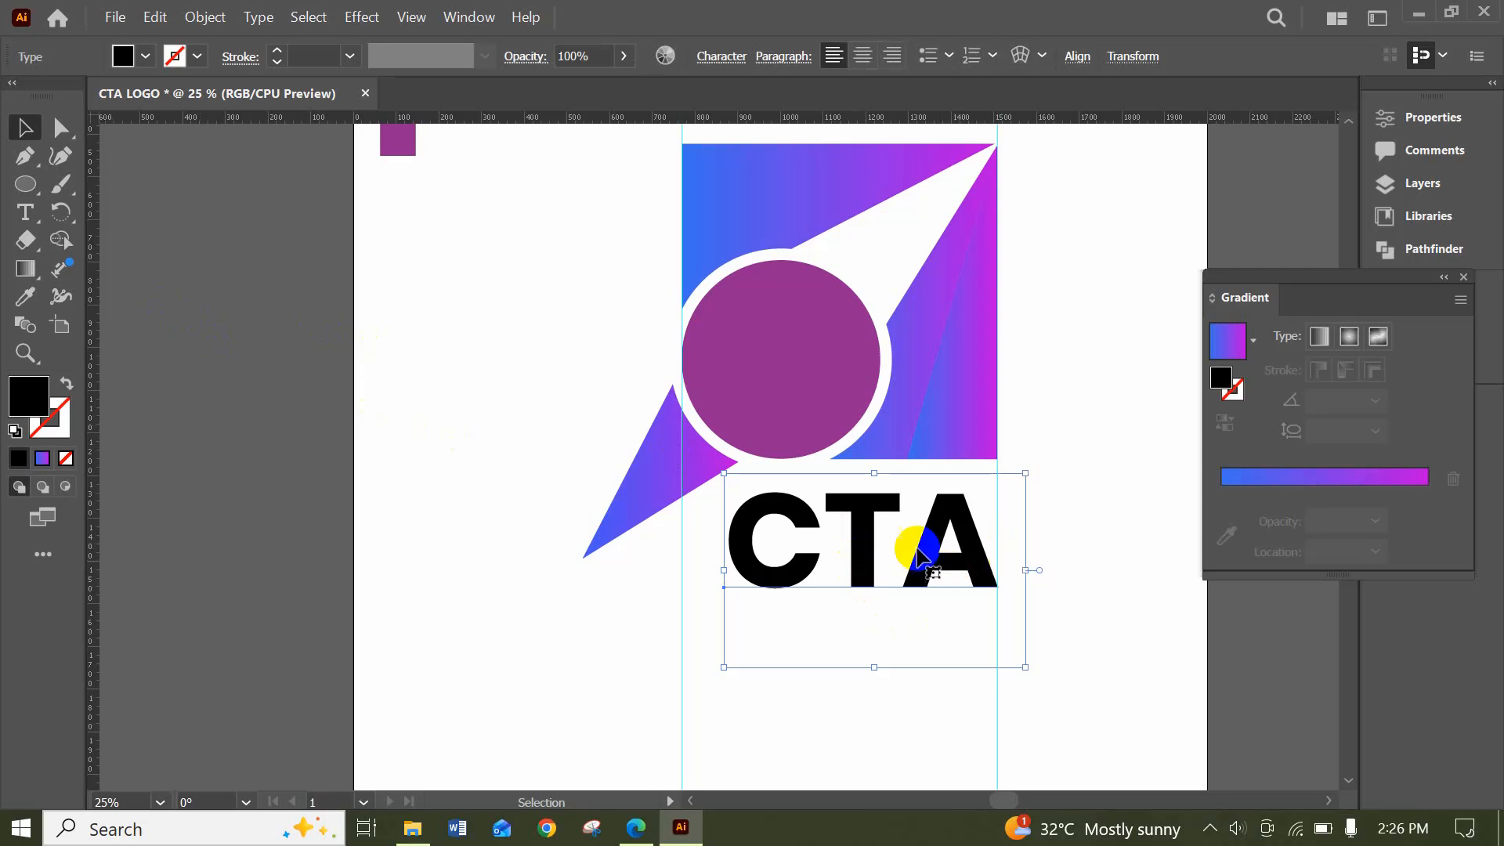
right_click(867, 554)
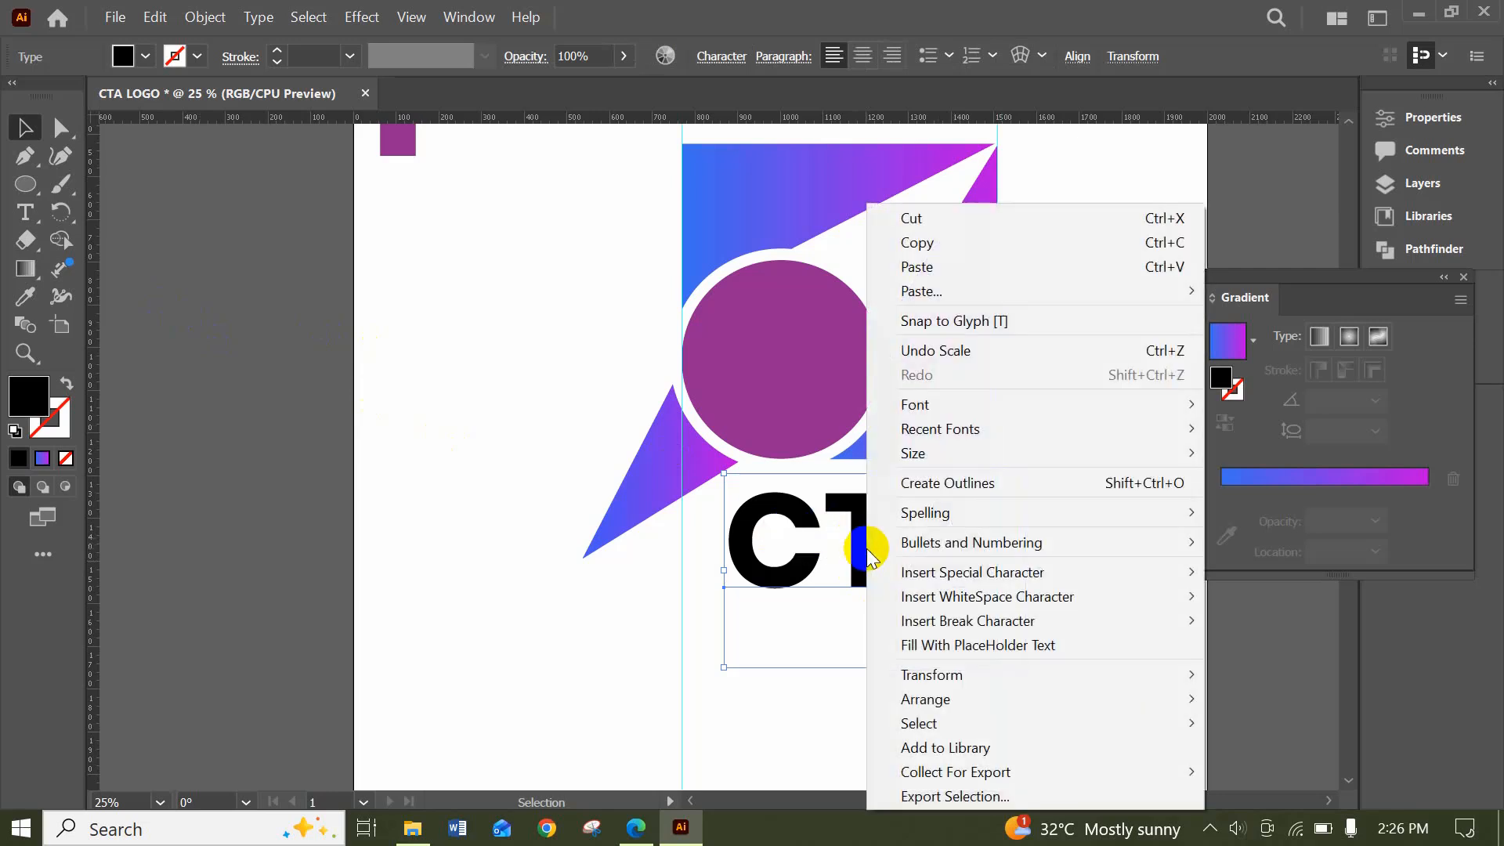
left_click(924, 483)
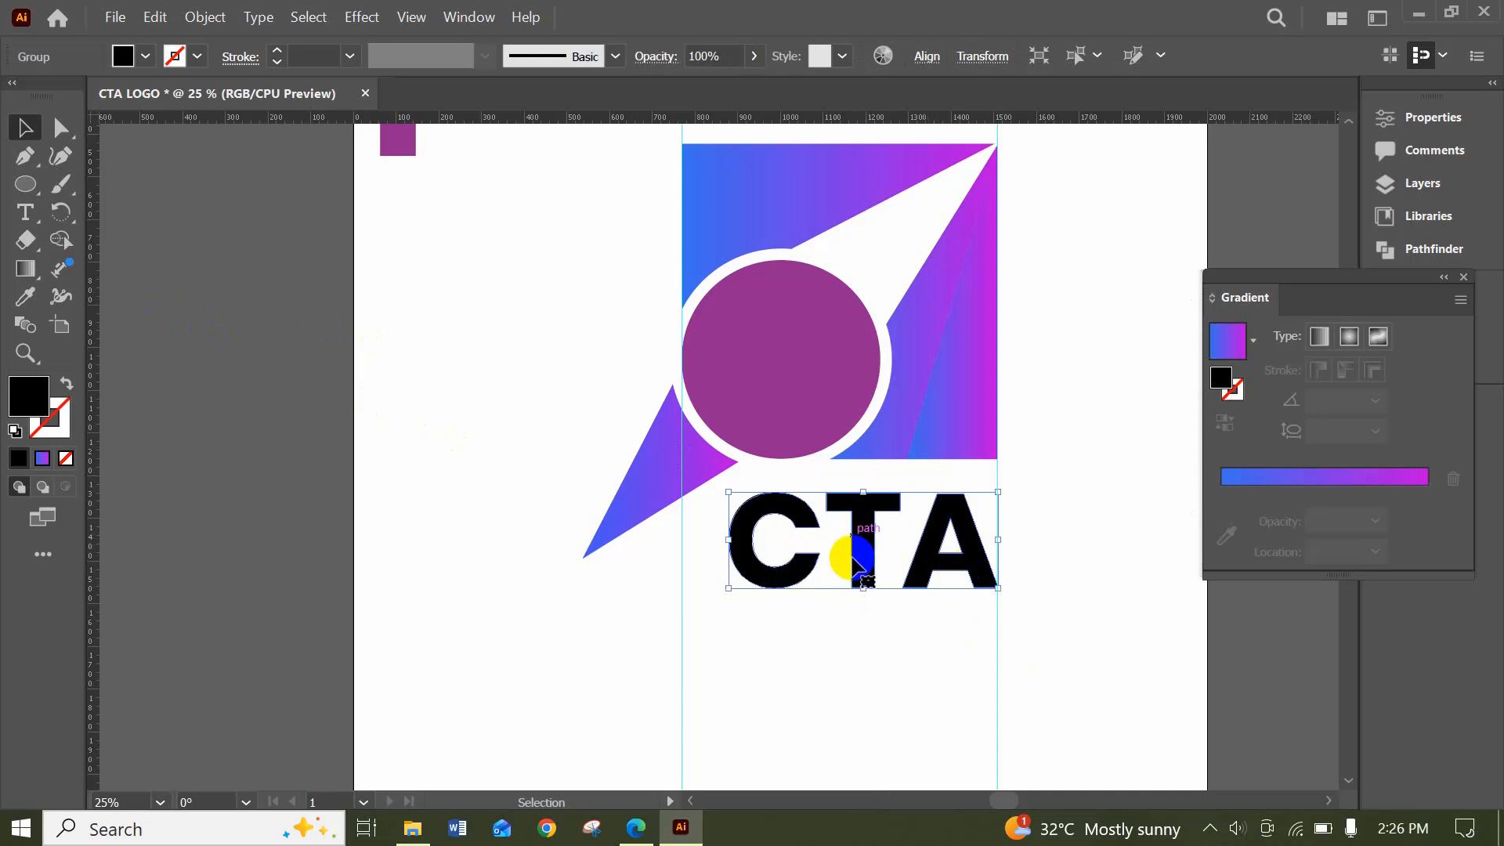
left_click(25, 297)
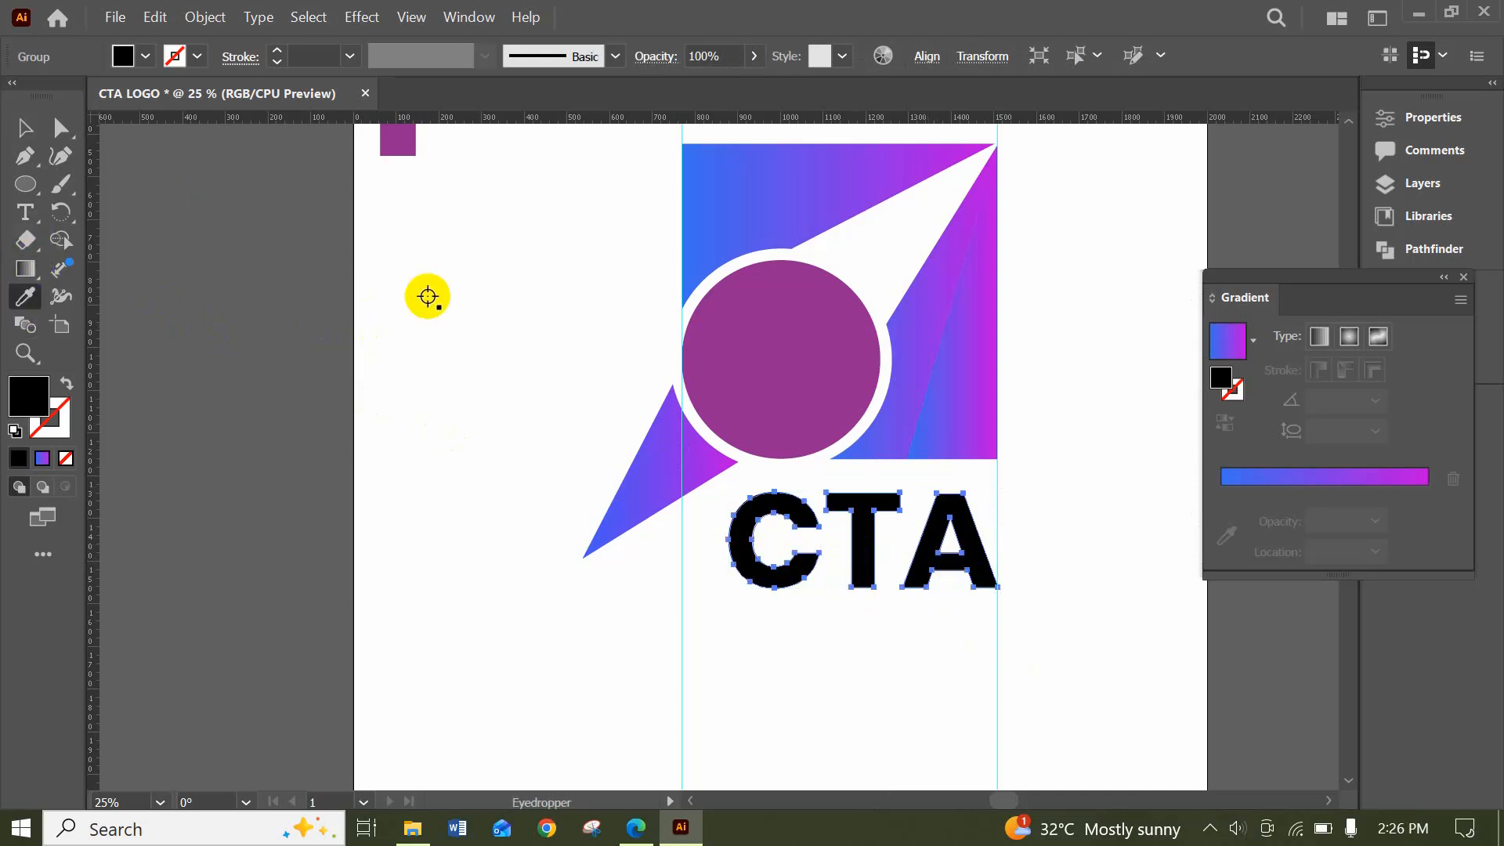
scroll(401, 219, "up", 1)
left_click(390, 142)
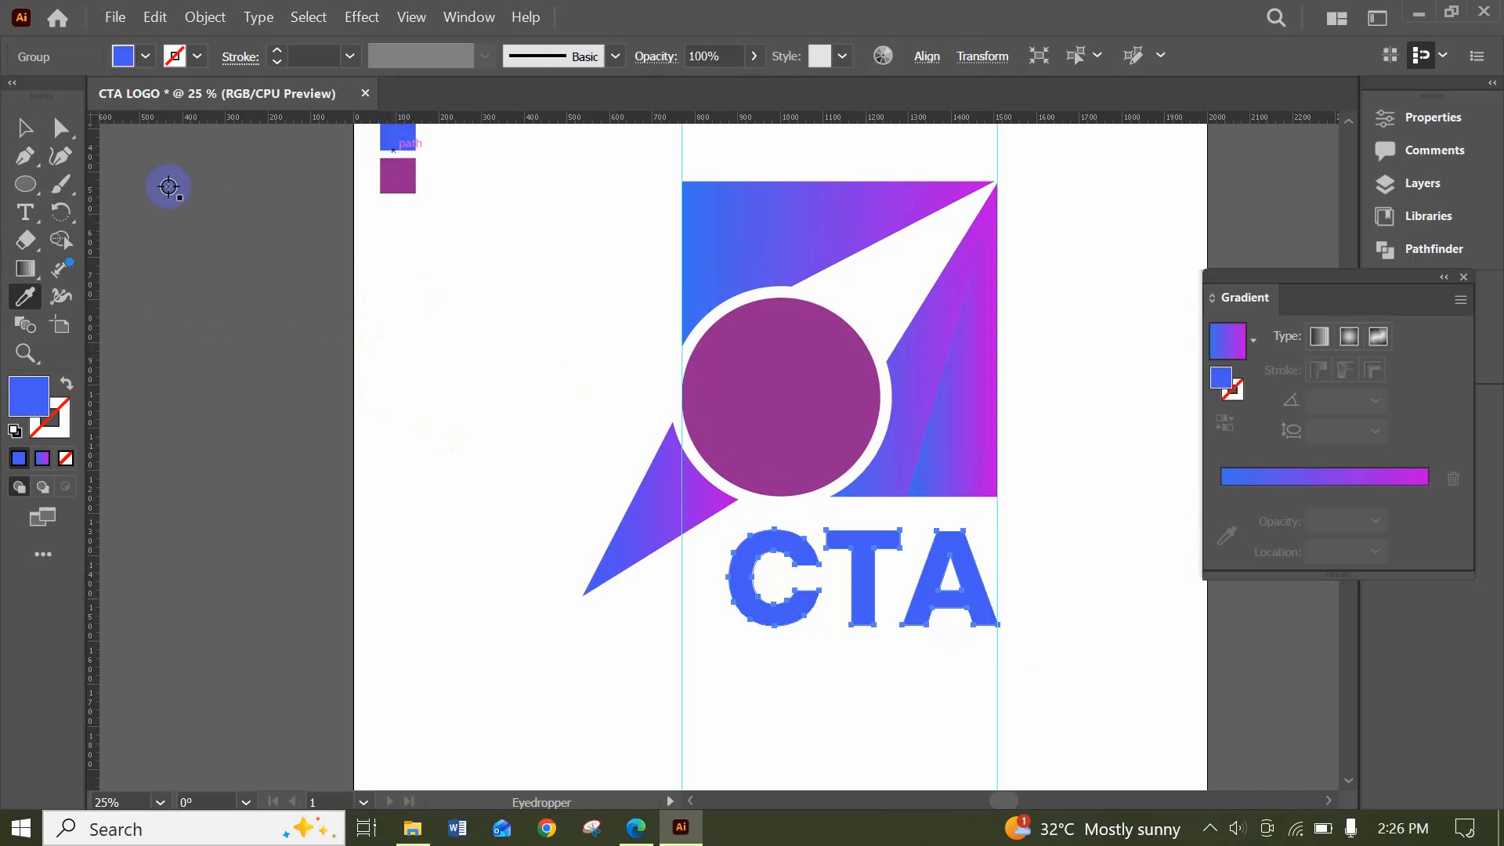
left_click(25, 127)
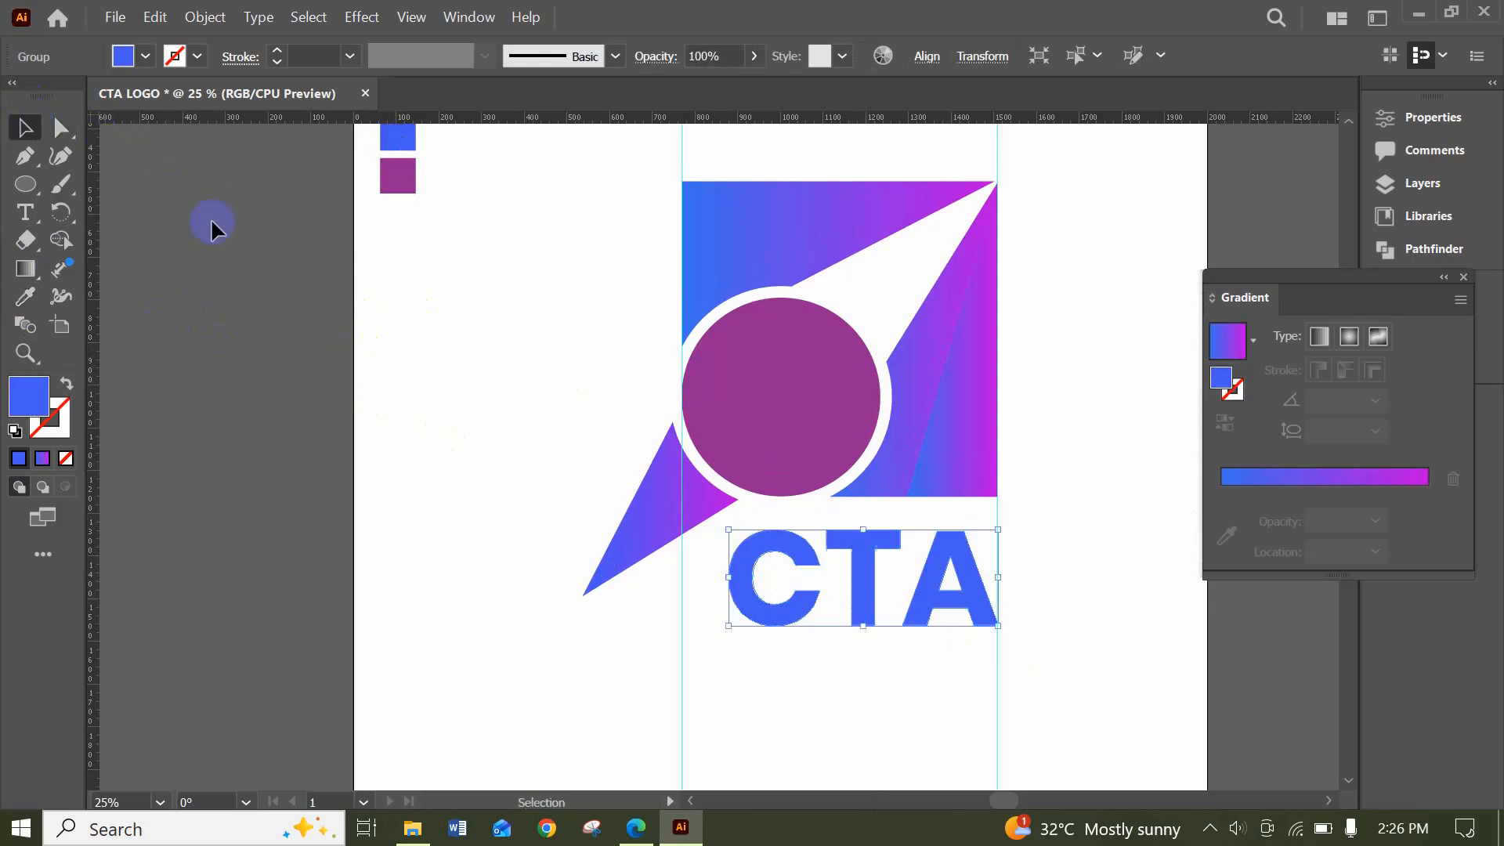
Switch to the CTA LOGO DESIGN PDF in Edge and copy the slogan "Transportation Authority" from page 2
left_click(856, 695)
scroll(768, 561, "down", 2)
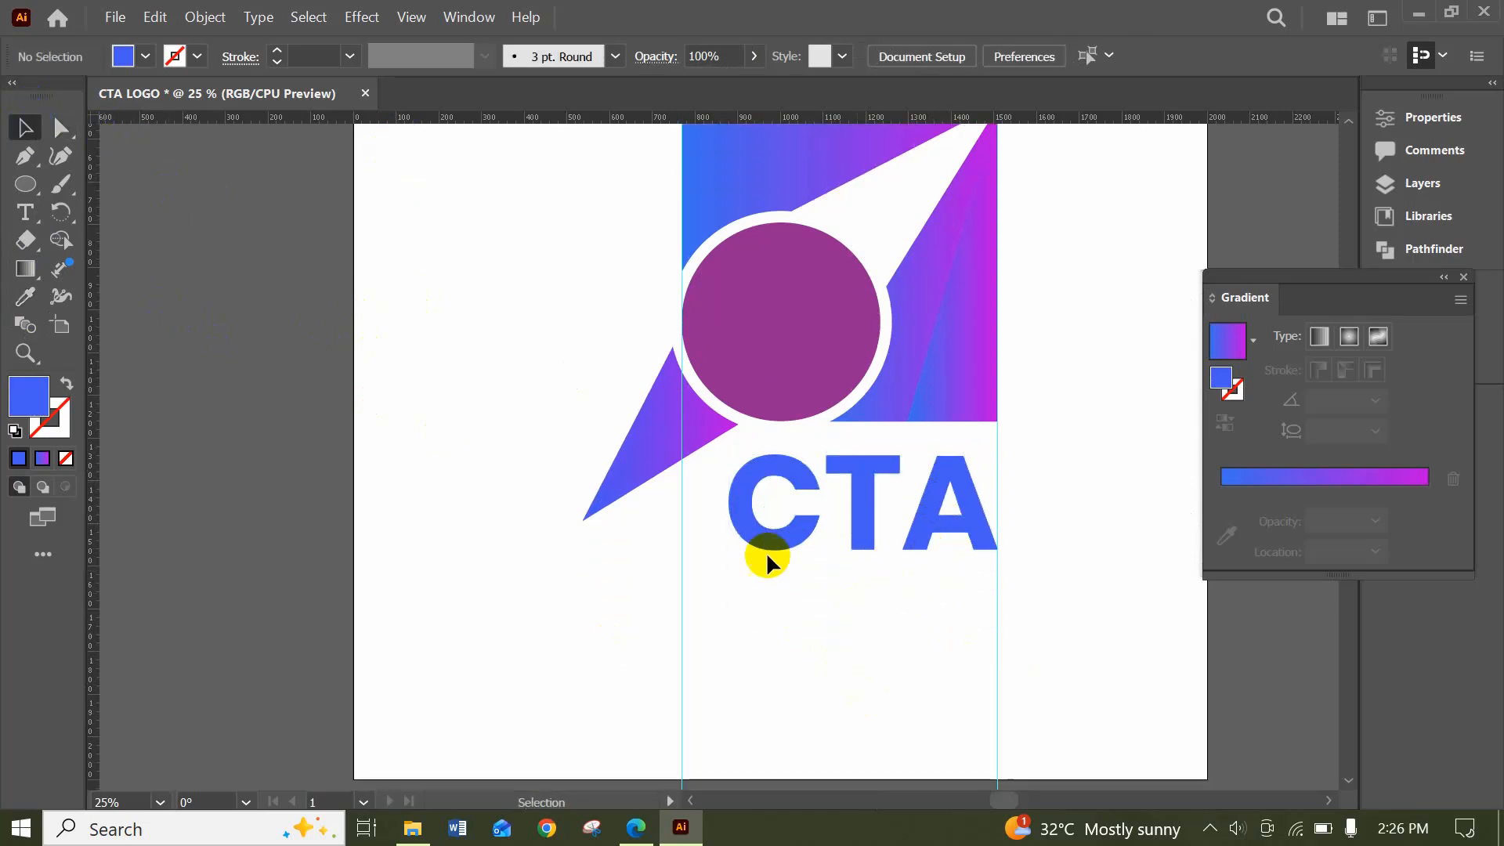
left_click(636, 827)
scroll(622, 603, "down", 6)
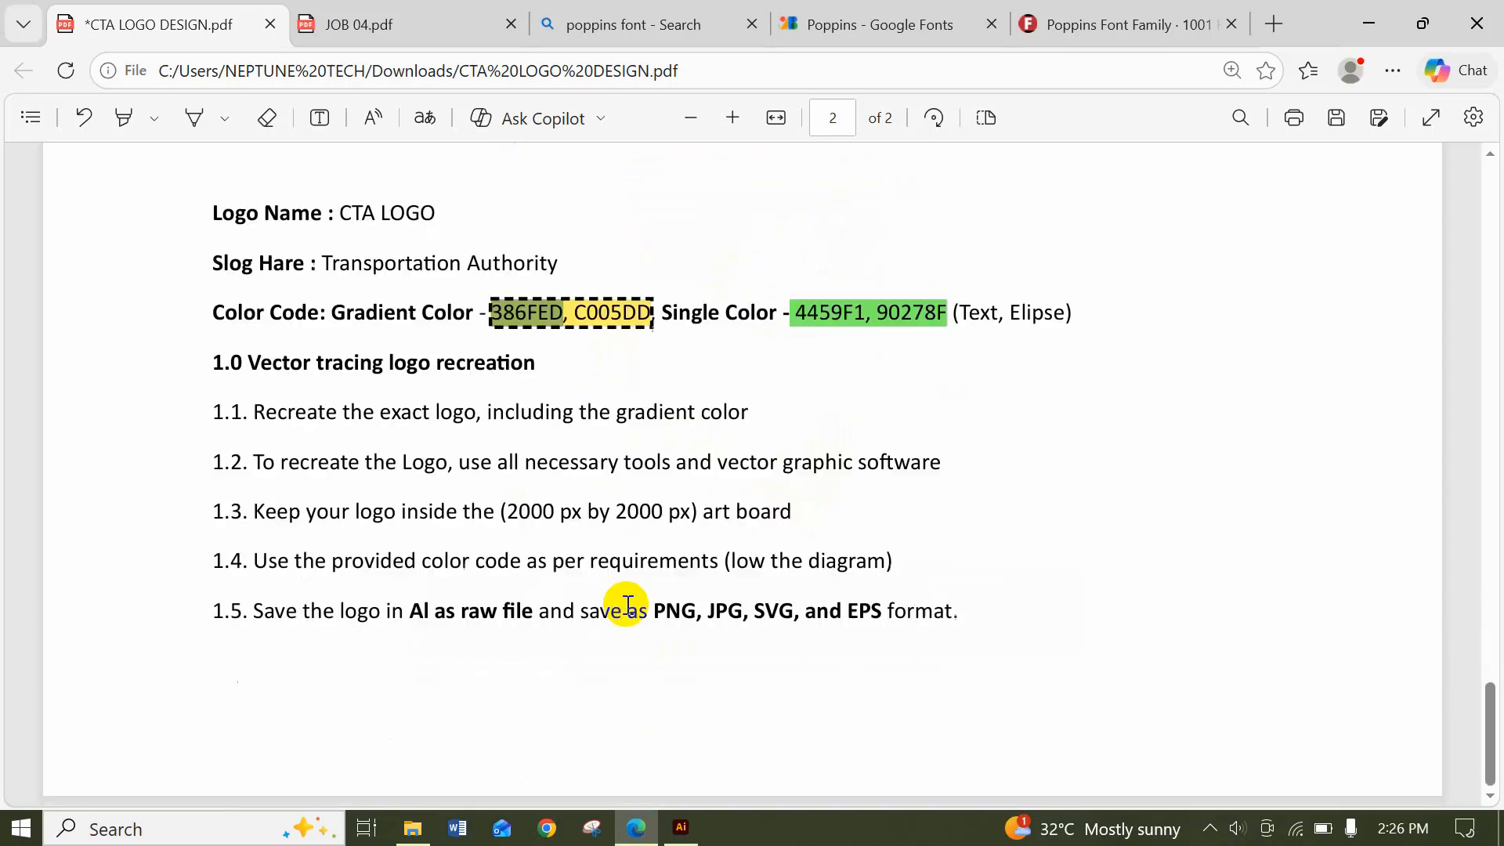
left_click(448, 398)
left_click_drag(317, 263, 558, 264)
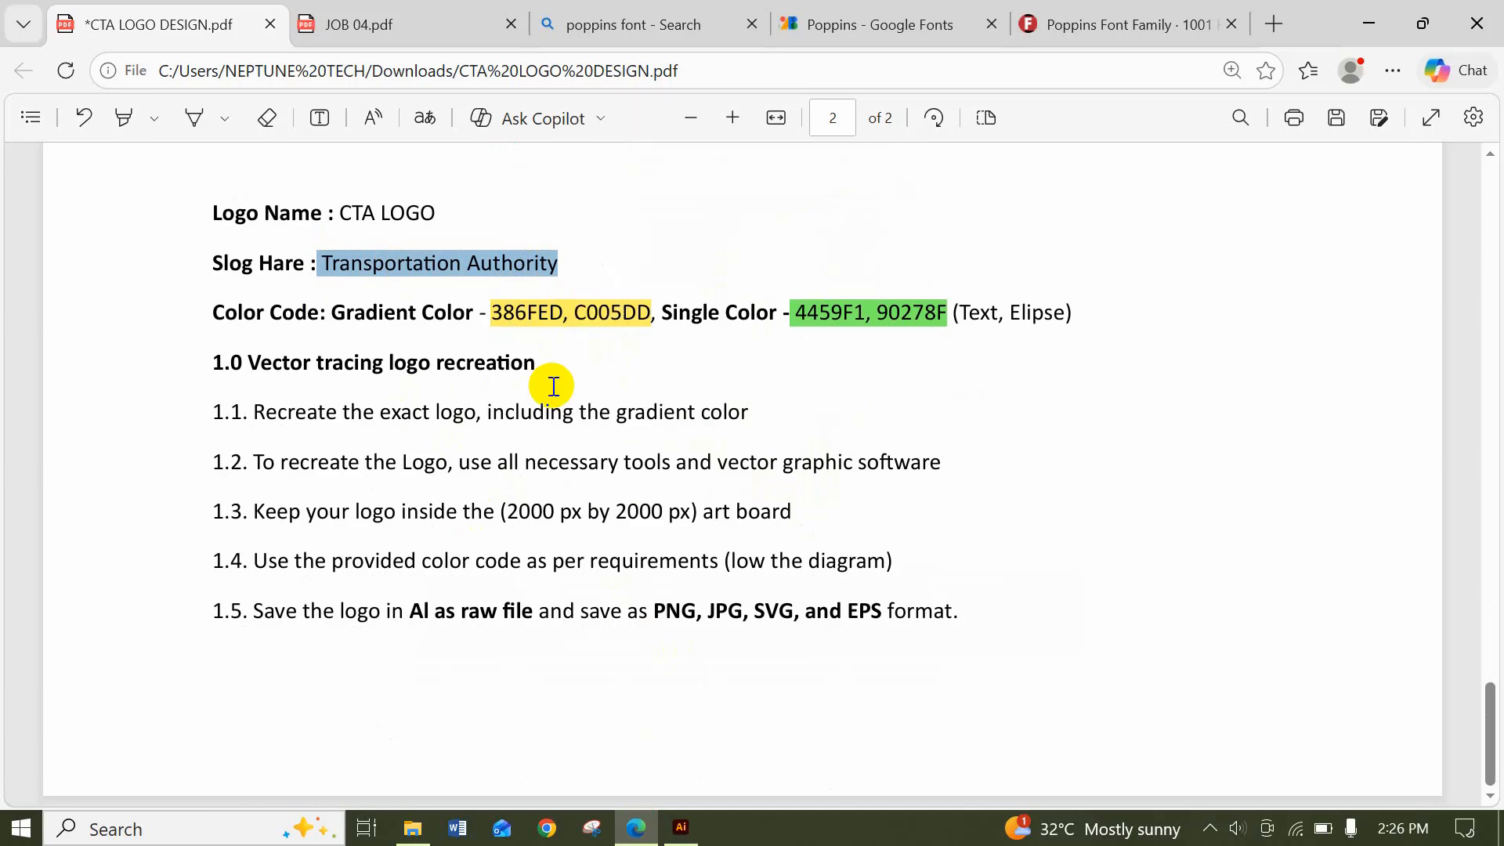
left_click(928, 480)
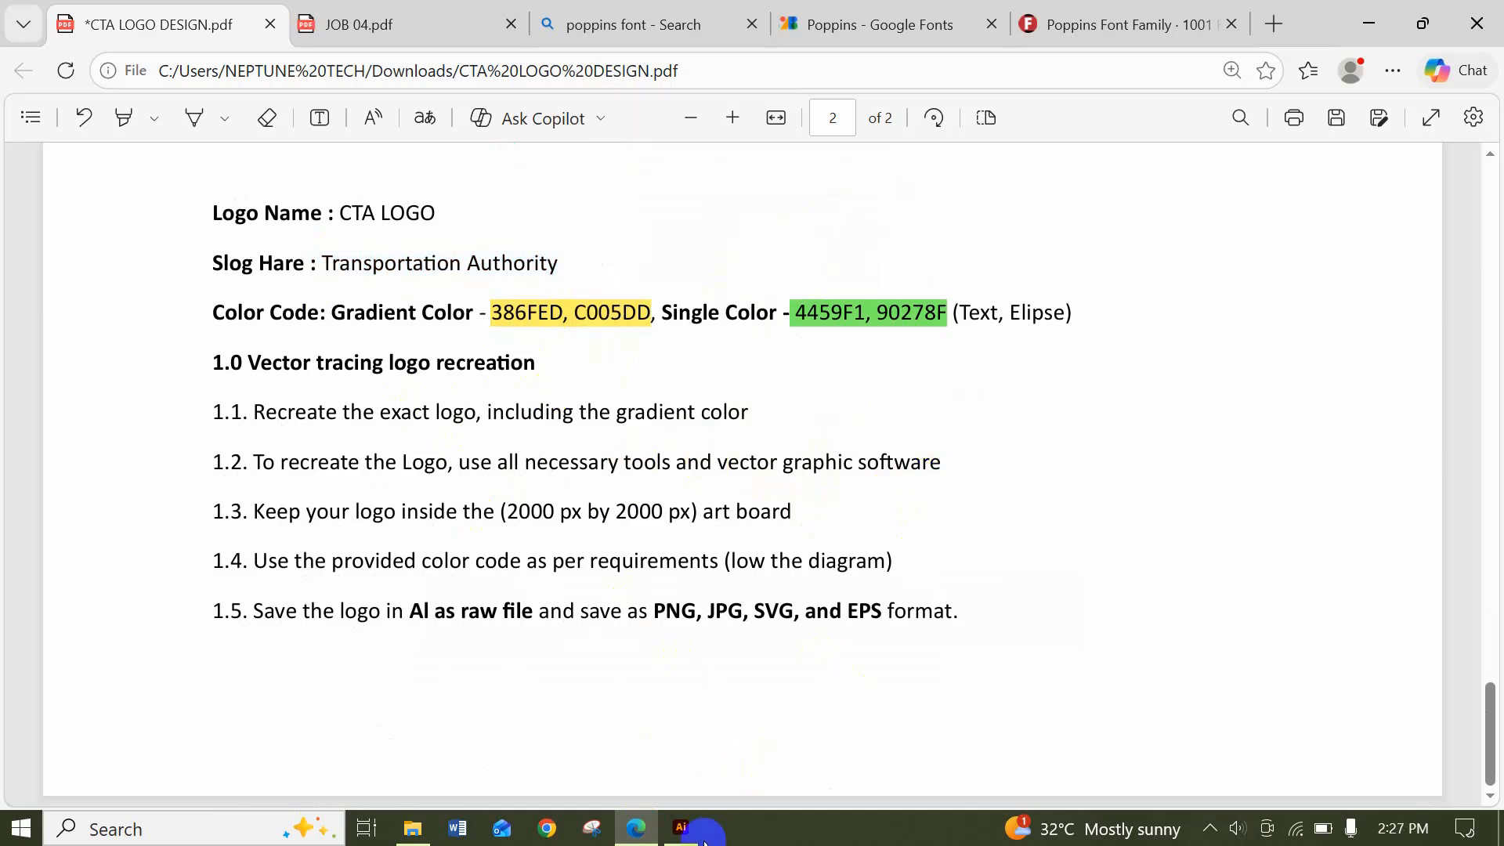
Return to Illustrator and paste "Transportation Authority" as a new text line in the empty area below the CTA lettering
left_click(681, 827)
left_click(25, 211)
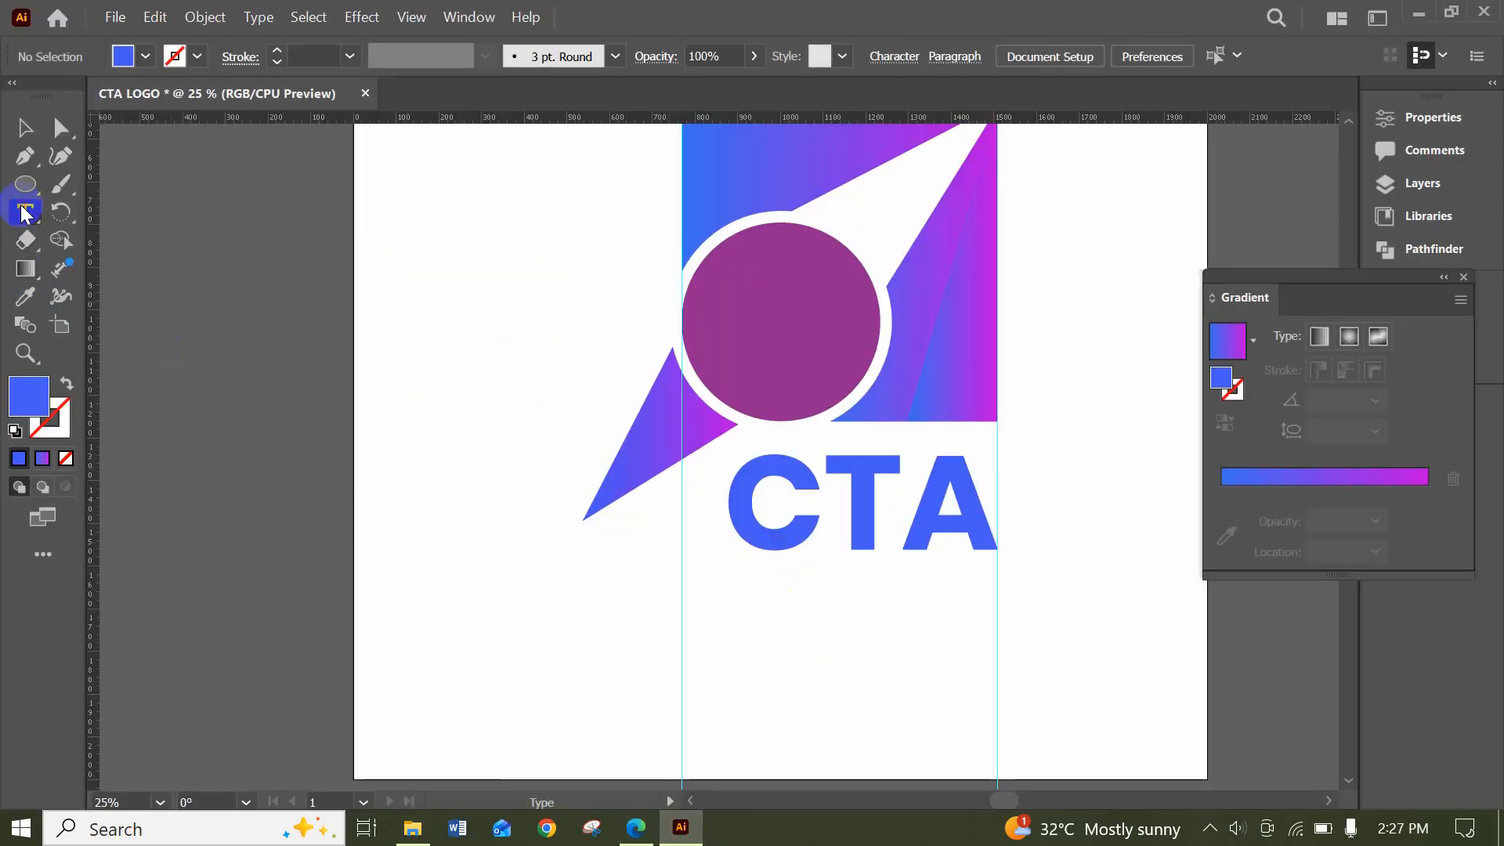
left_click(748, 648)
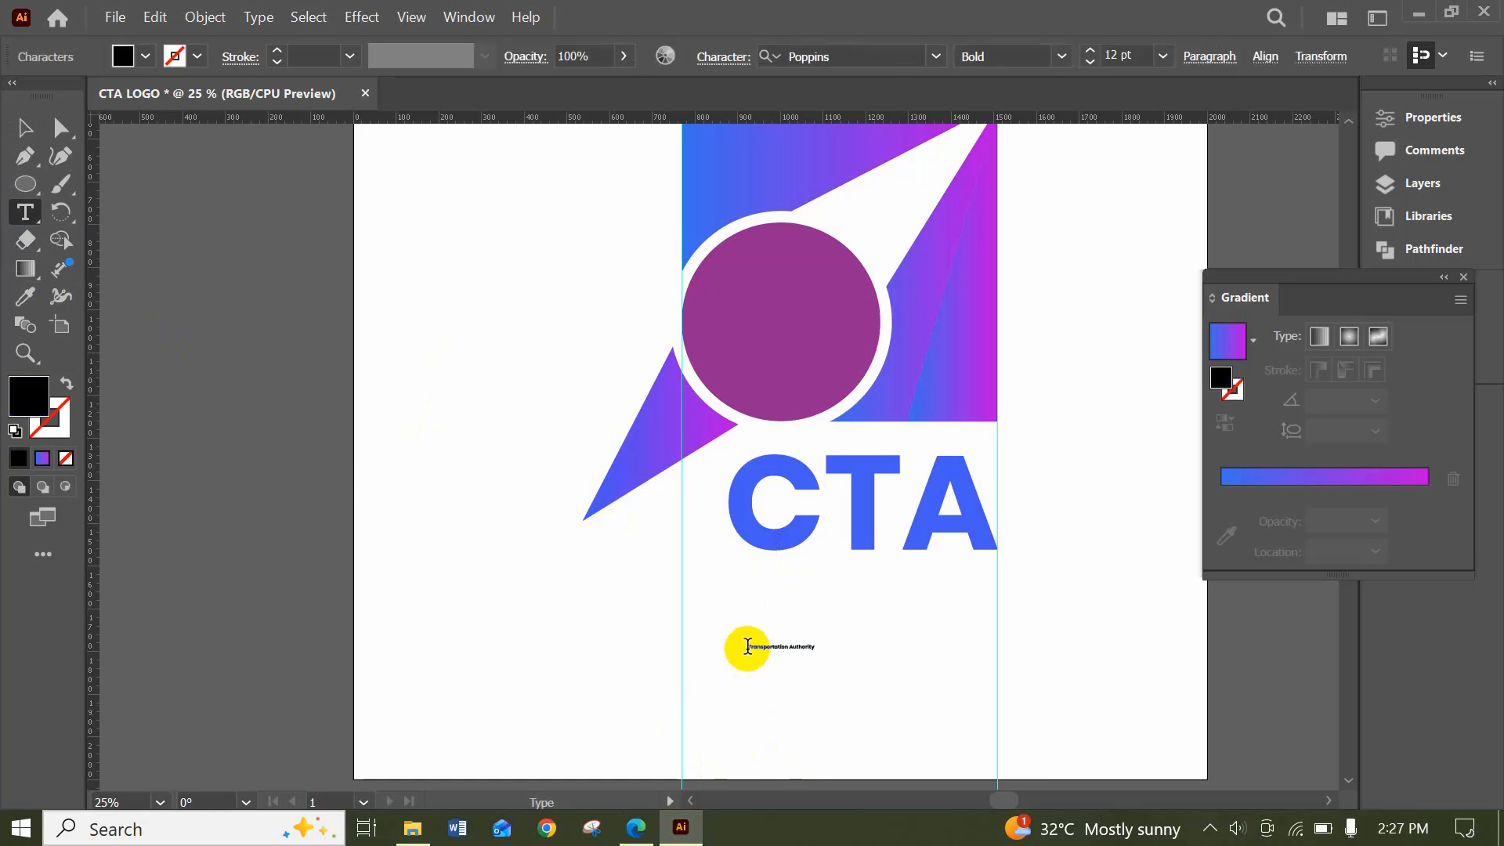
Enlarge the slogan to slightly wider than the gap between the guides and move it close beneath the CTA lettering
left_click(24, 125)
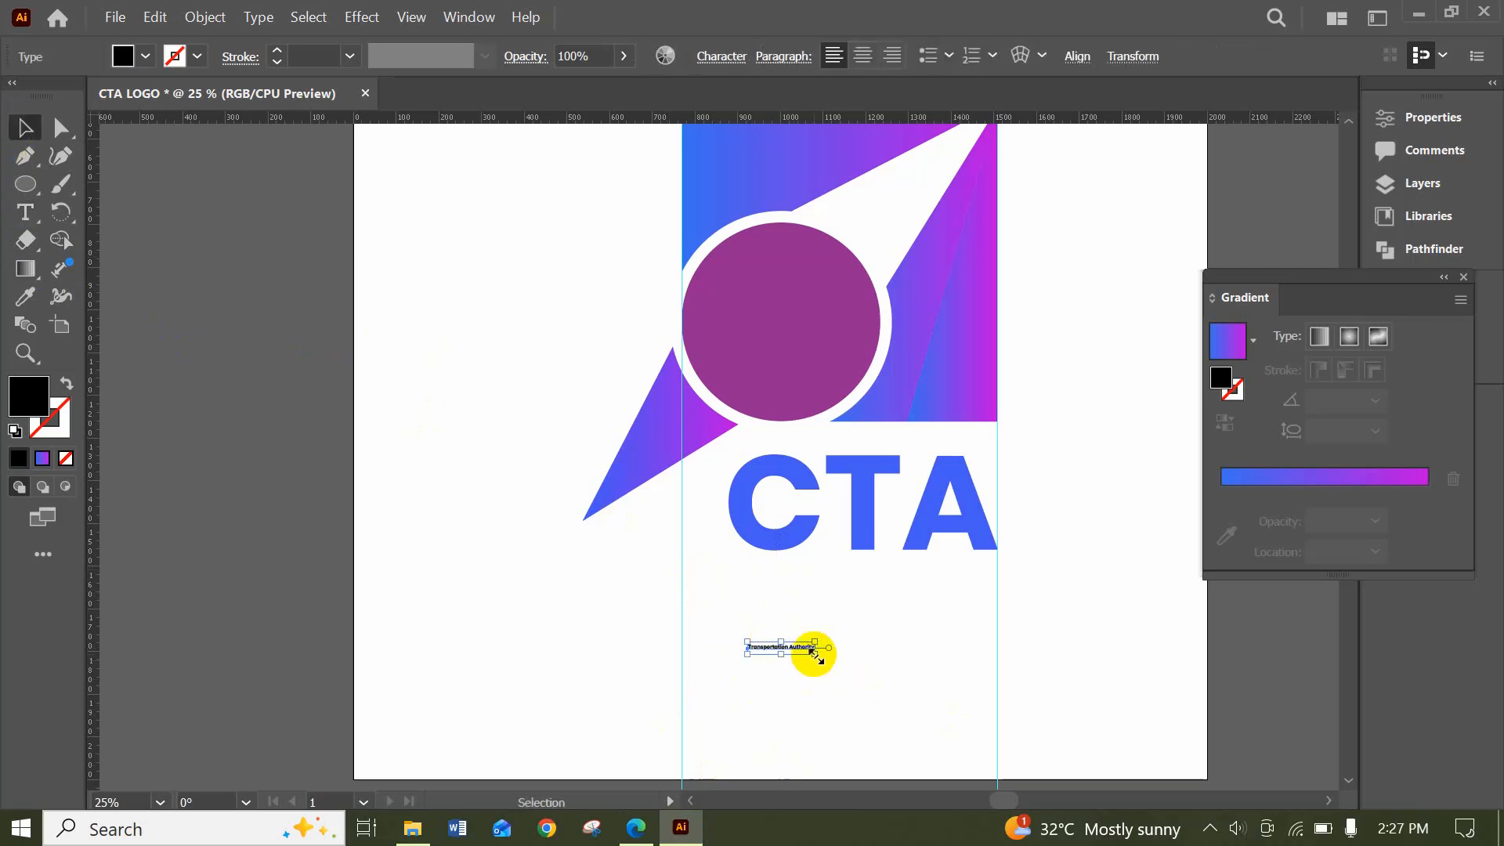
left_click_drag(815, 653, 876, 722)
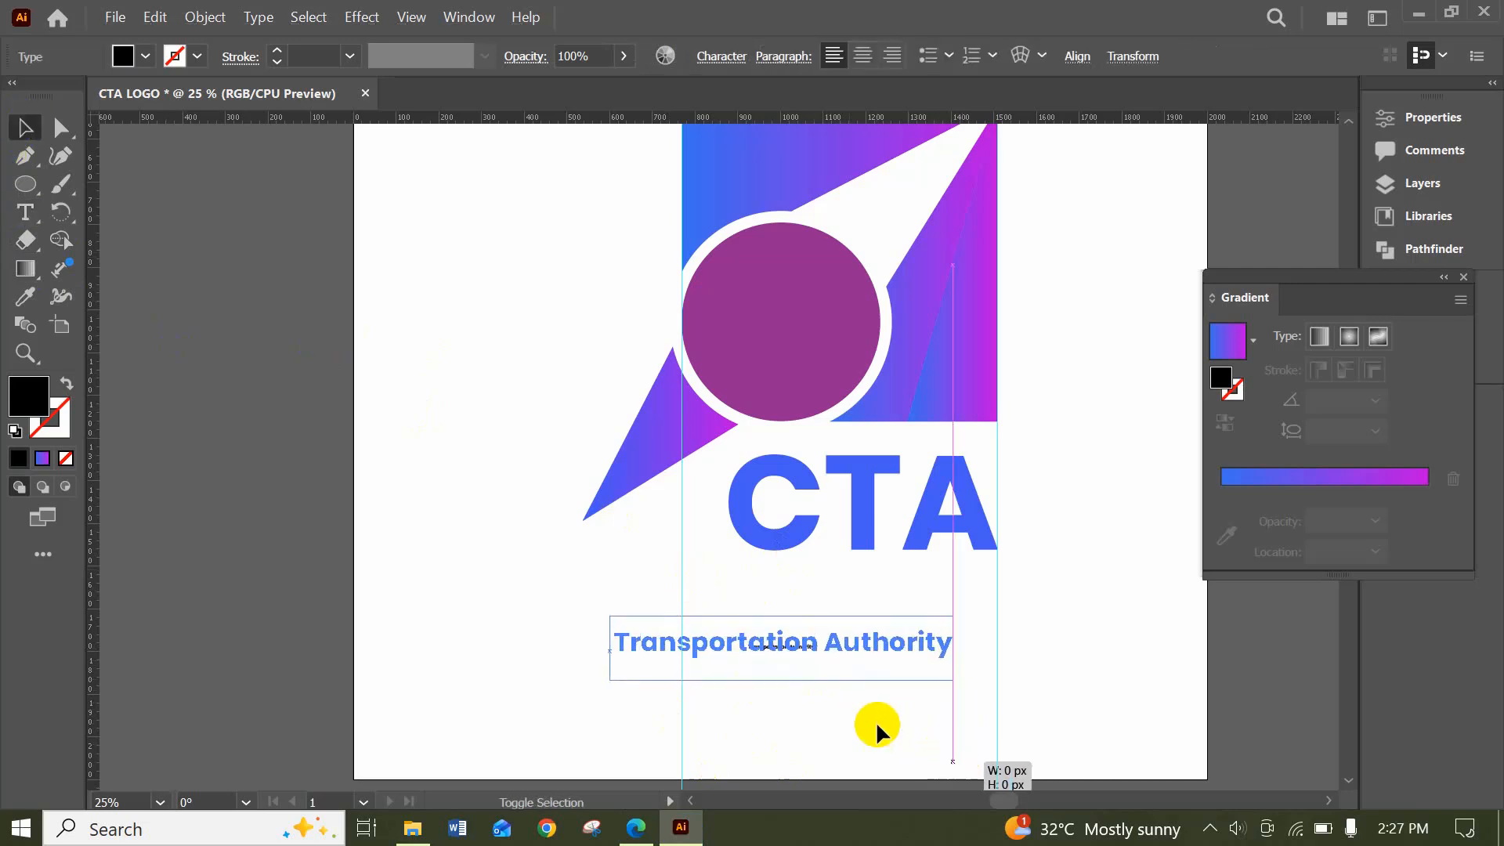
left_click_drag(752, 658, 818, 599)
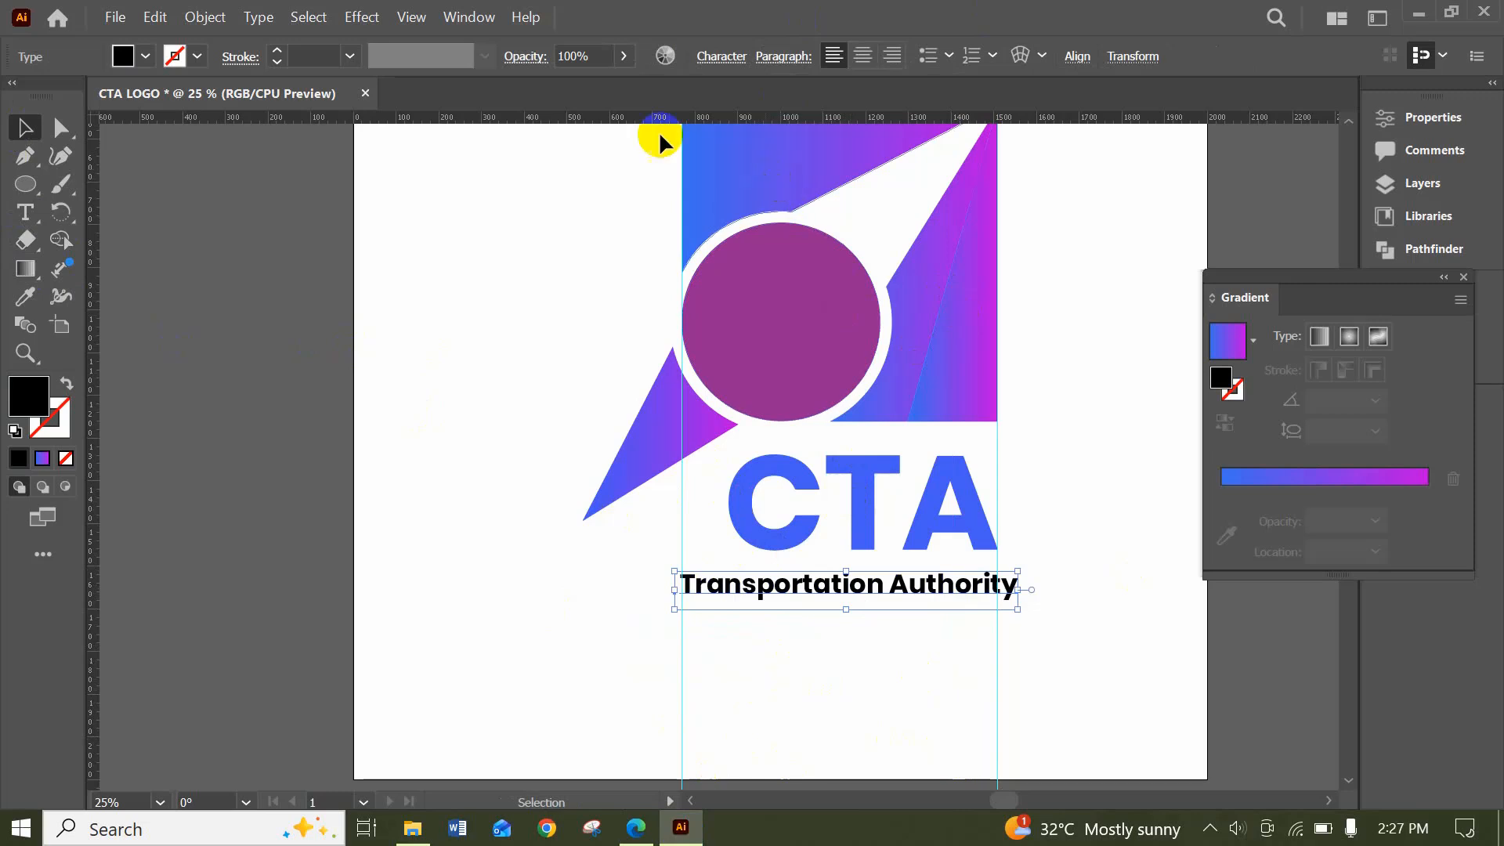
Set the tracking of the slogan text to 300
left_click(714, 58)
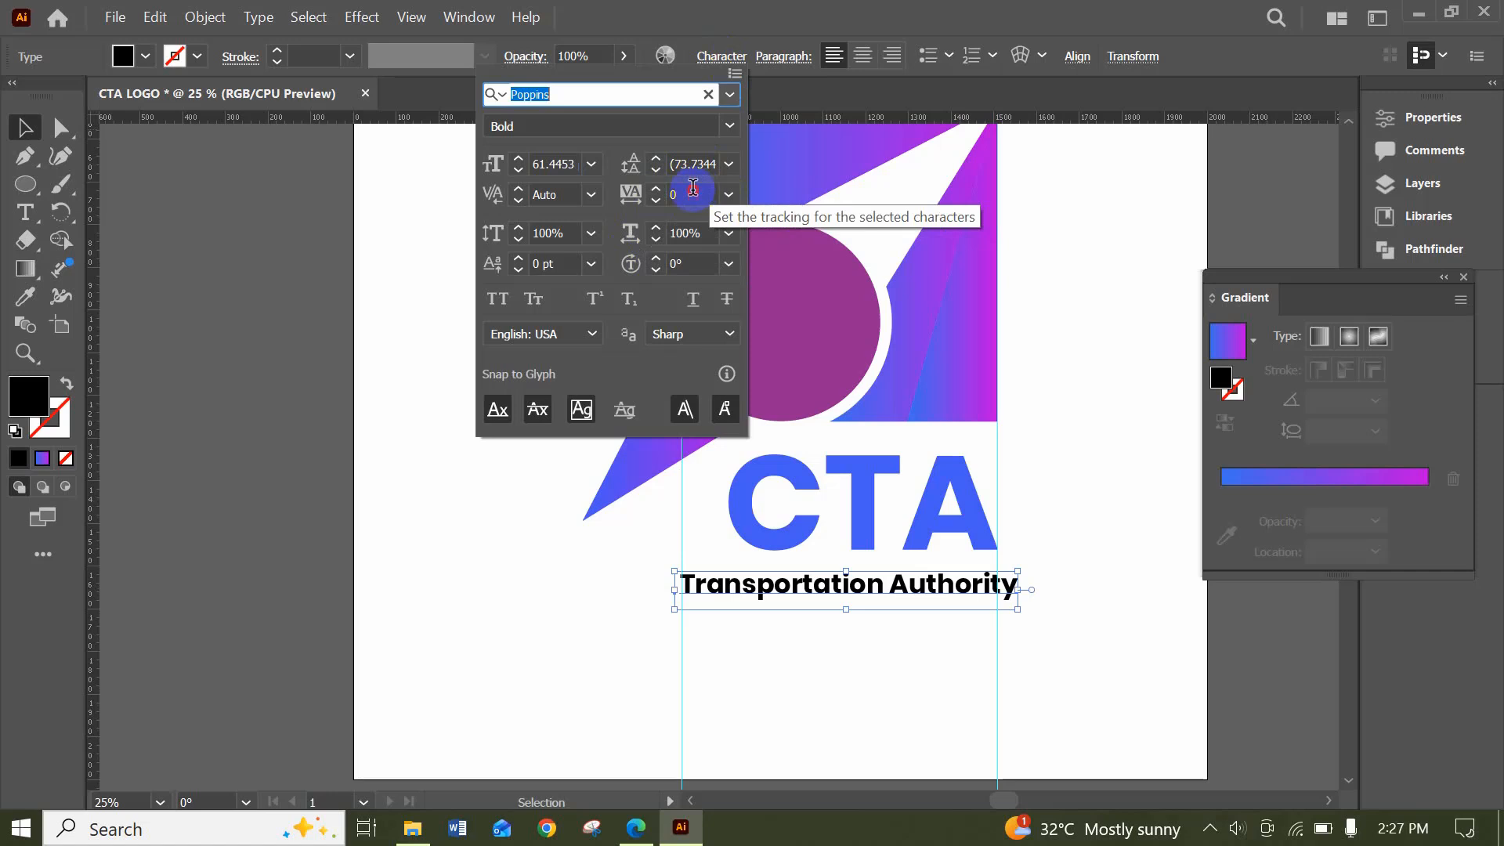
left_click(669, 195)
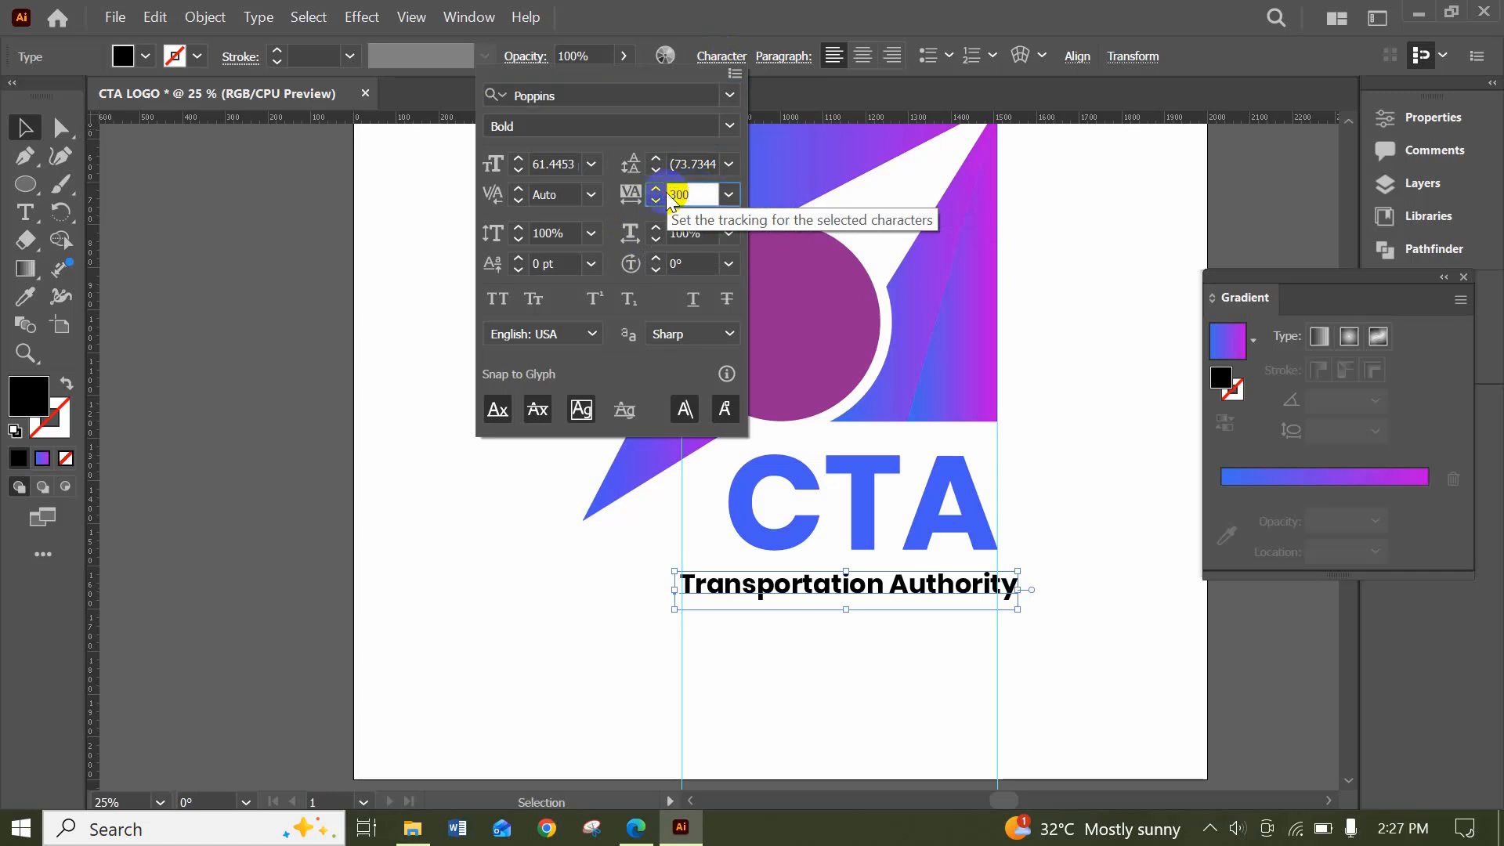
type("300")
key("Return")
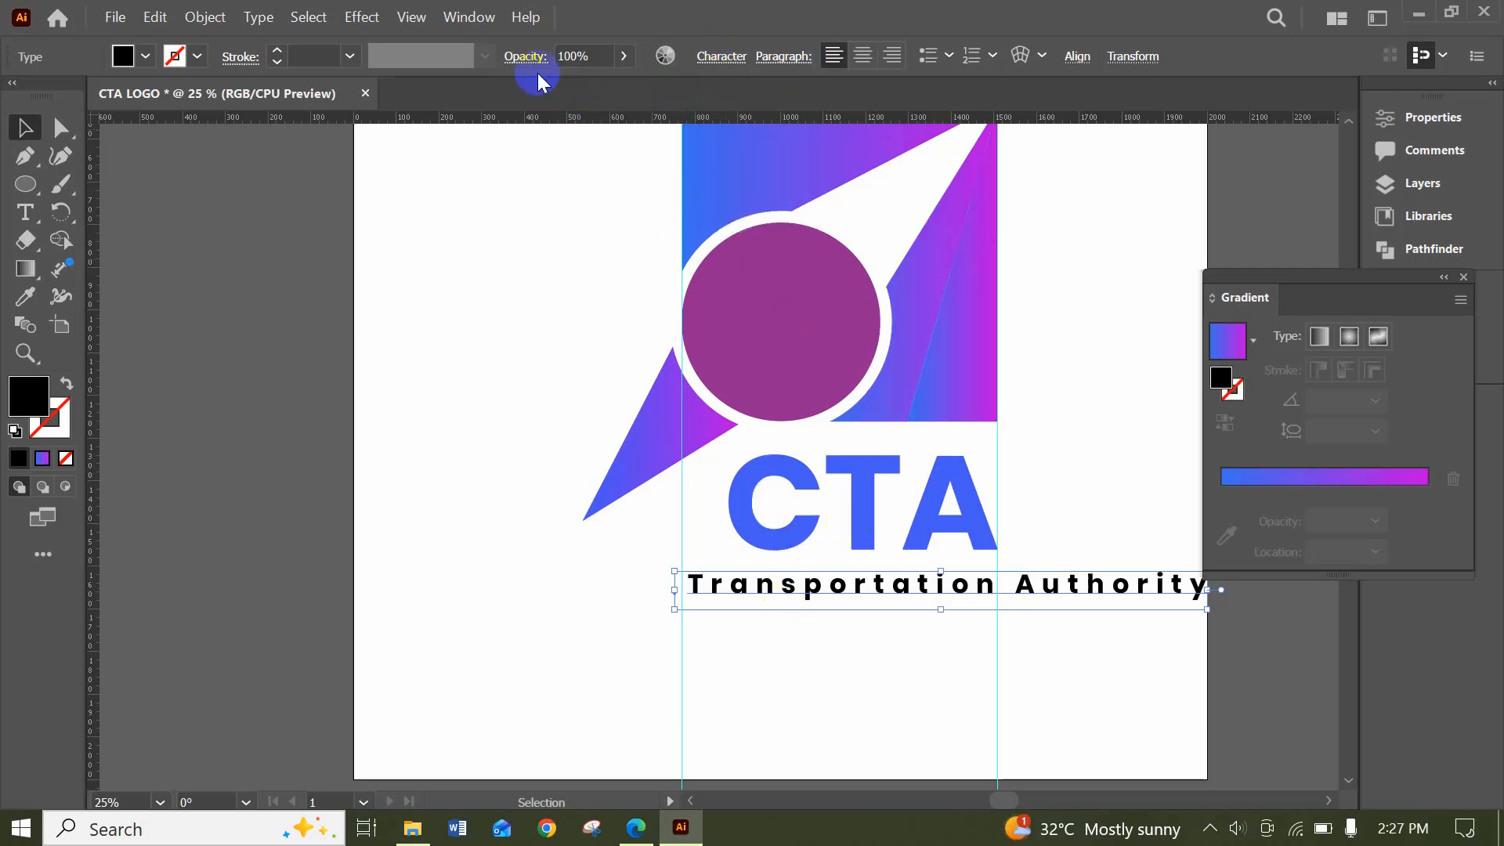
left_click(540, 552)
Change the slogan's Poppins font style to Light
left_click(762, 587)
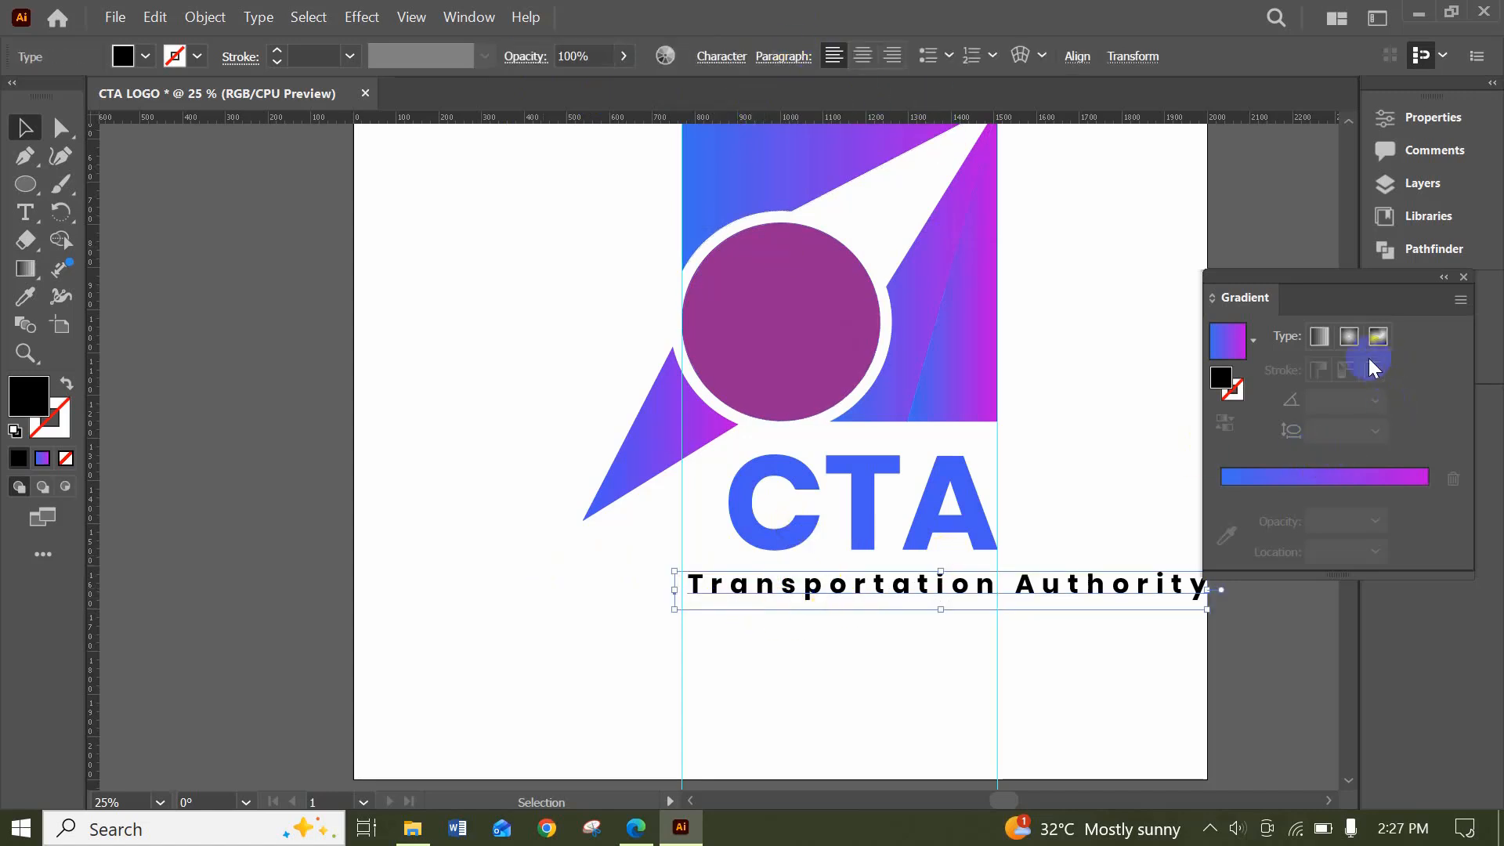
left_click(730, 58)
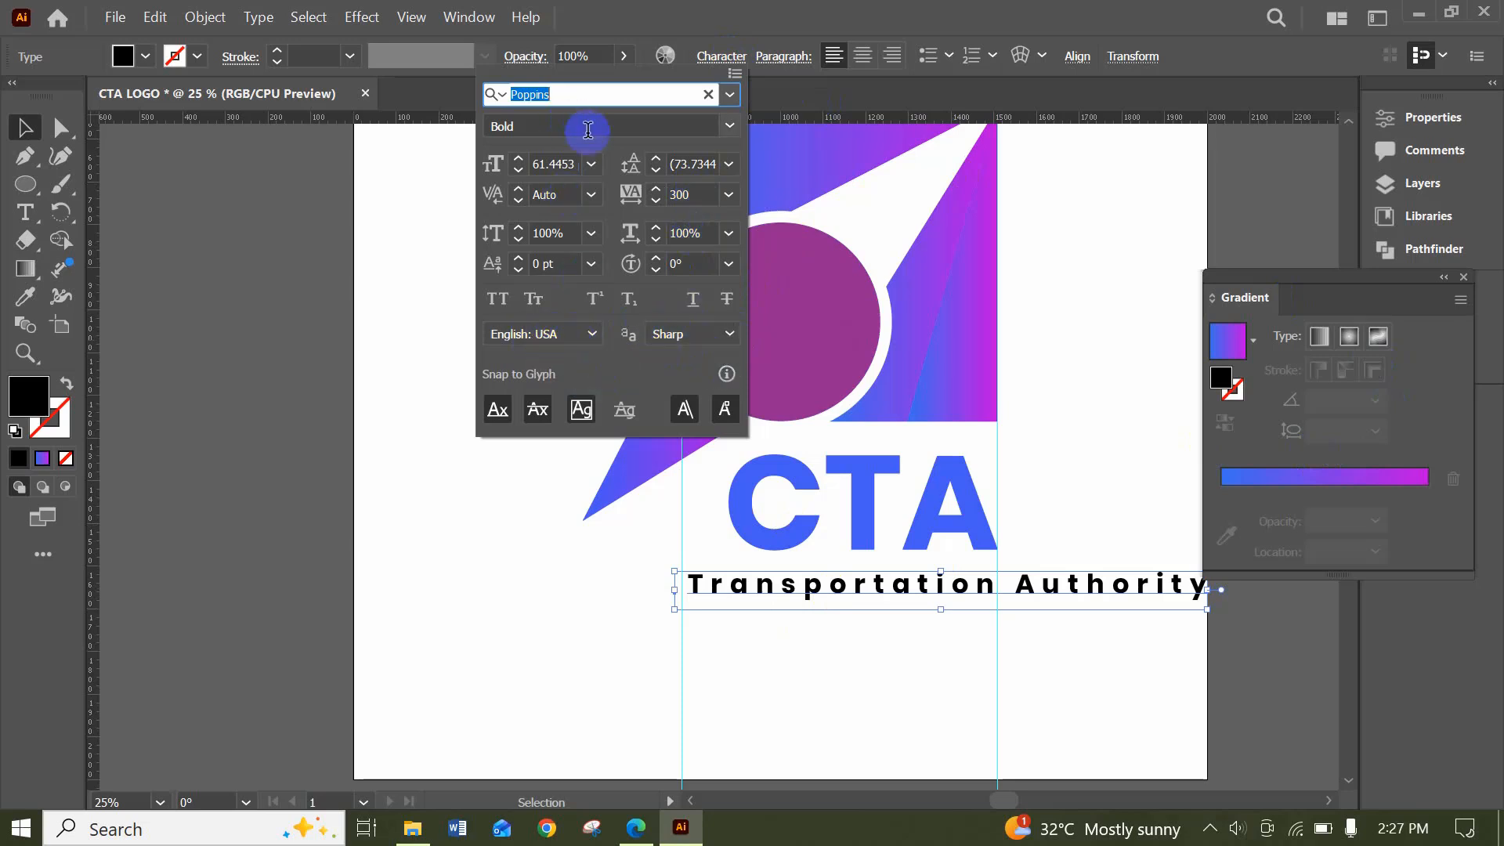
left_click(741, 129)
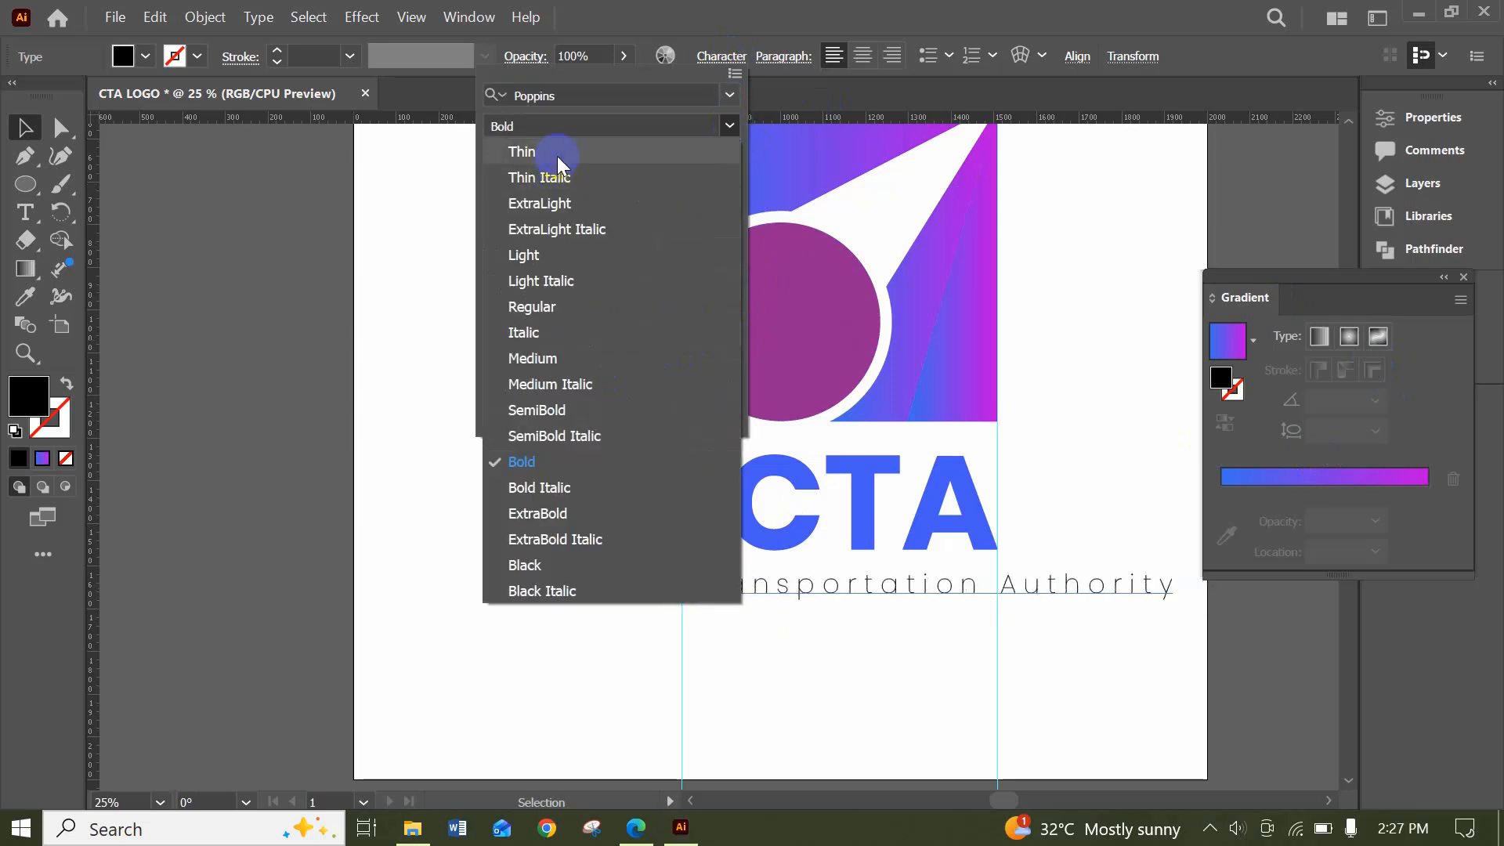
left_click(571, 264)
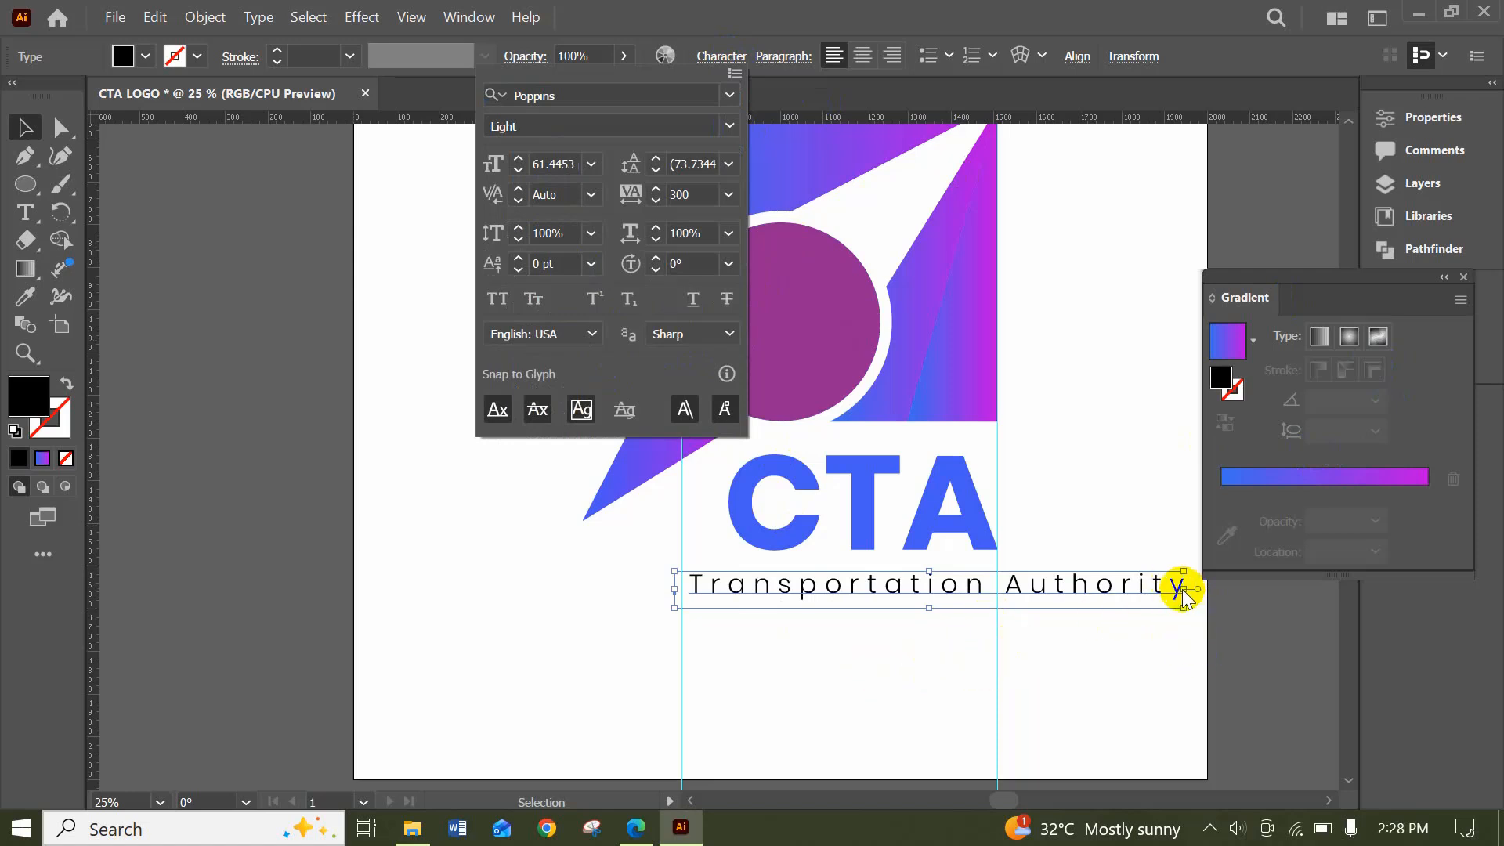
Shrink the slogan proportionally so it fits between the two vertical guides
left_click(1165, 672)
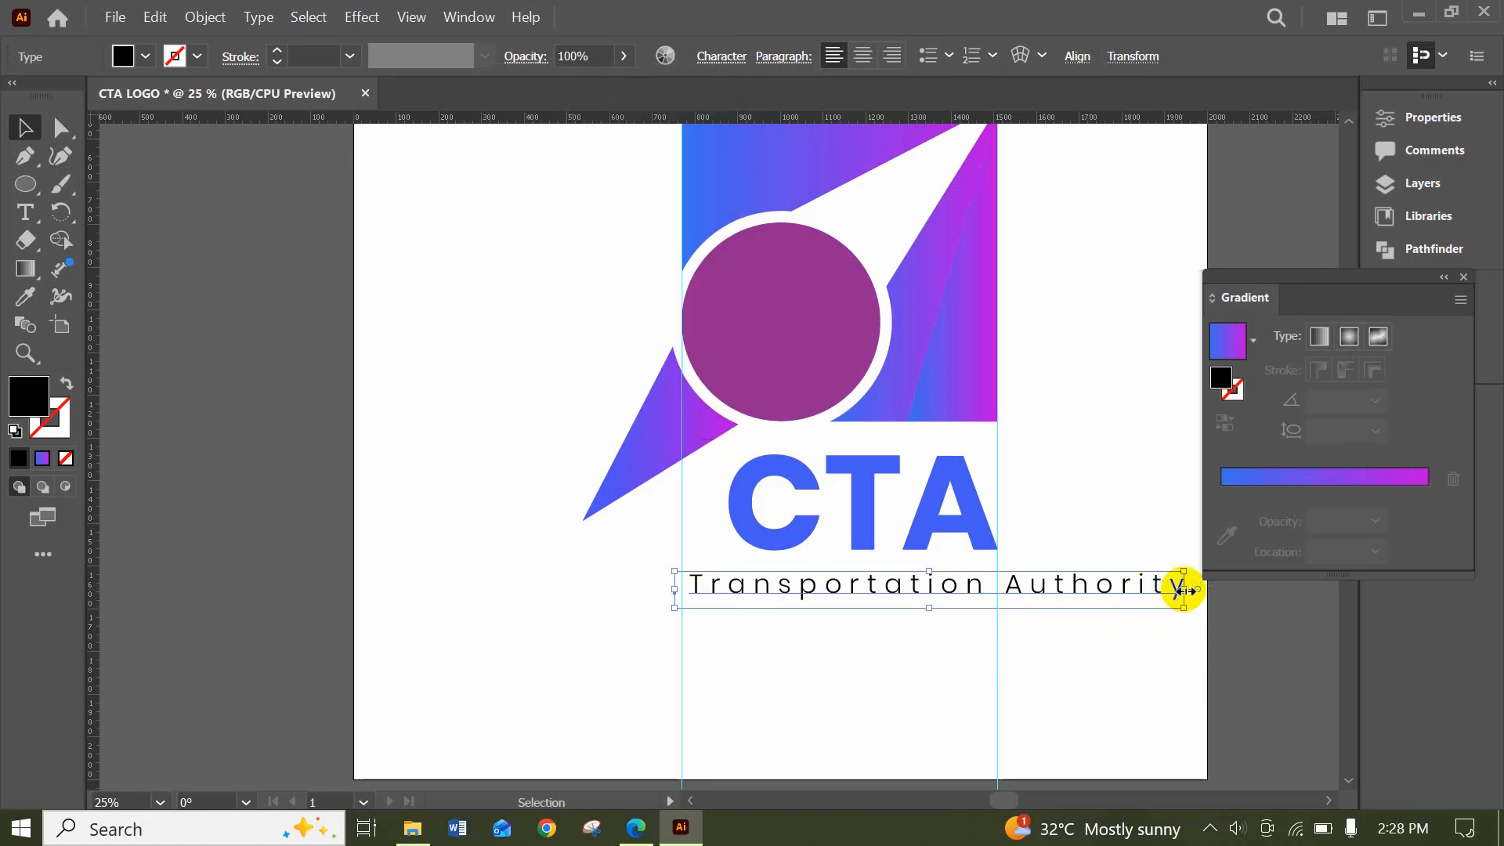
left_click_drag(1185, 590, 995, 607)
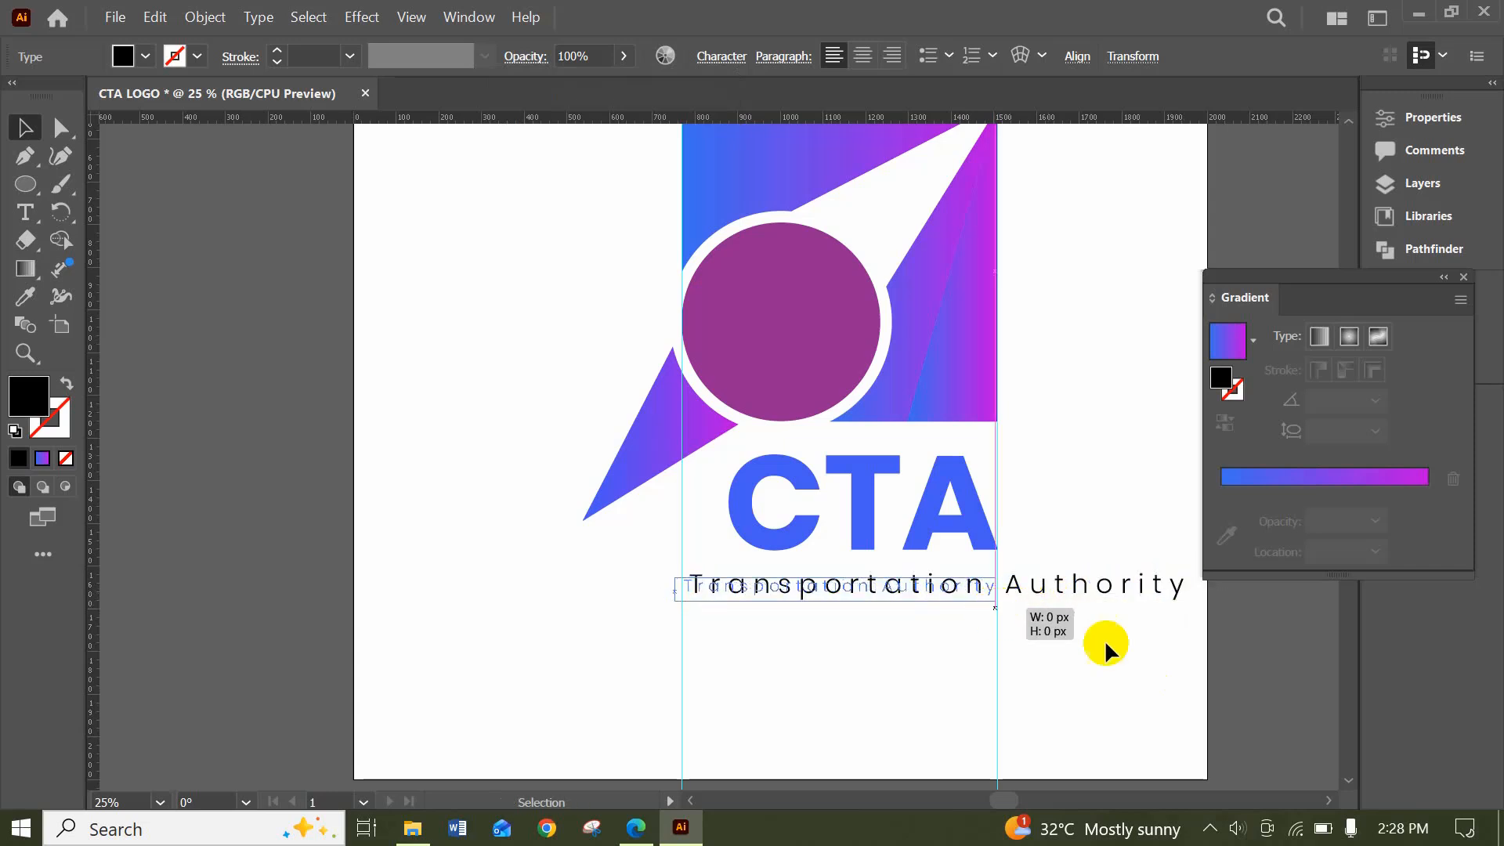
left_click(1132, 678)
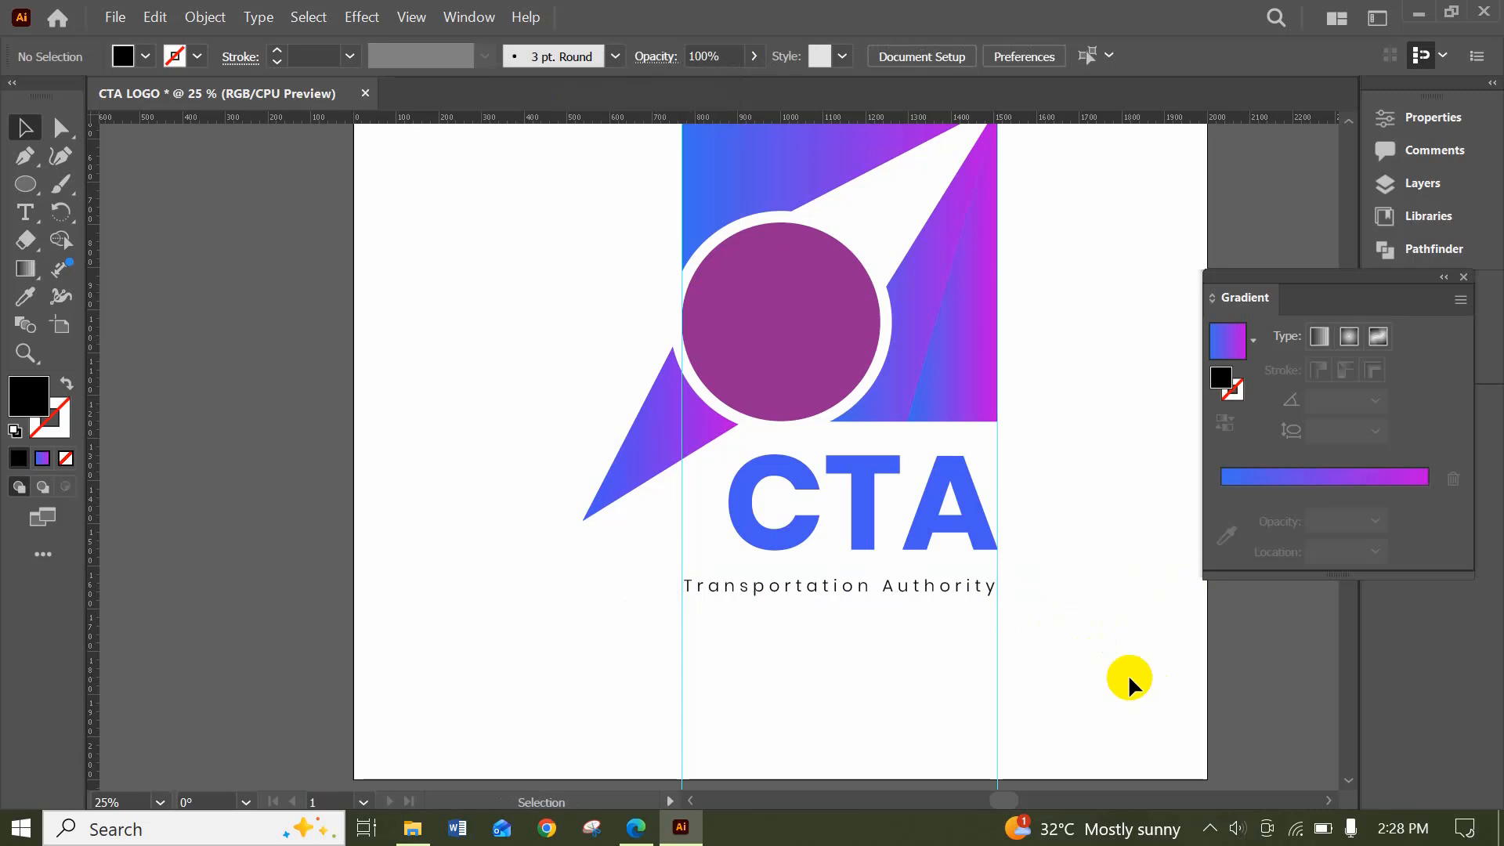
Change the slogan's Poppins font style to Regular
left_click(901, 589)
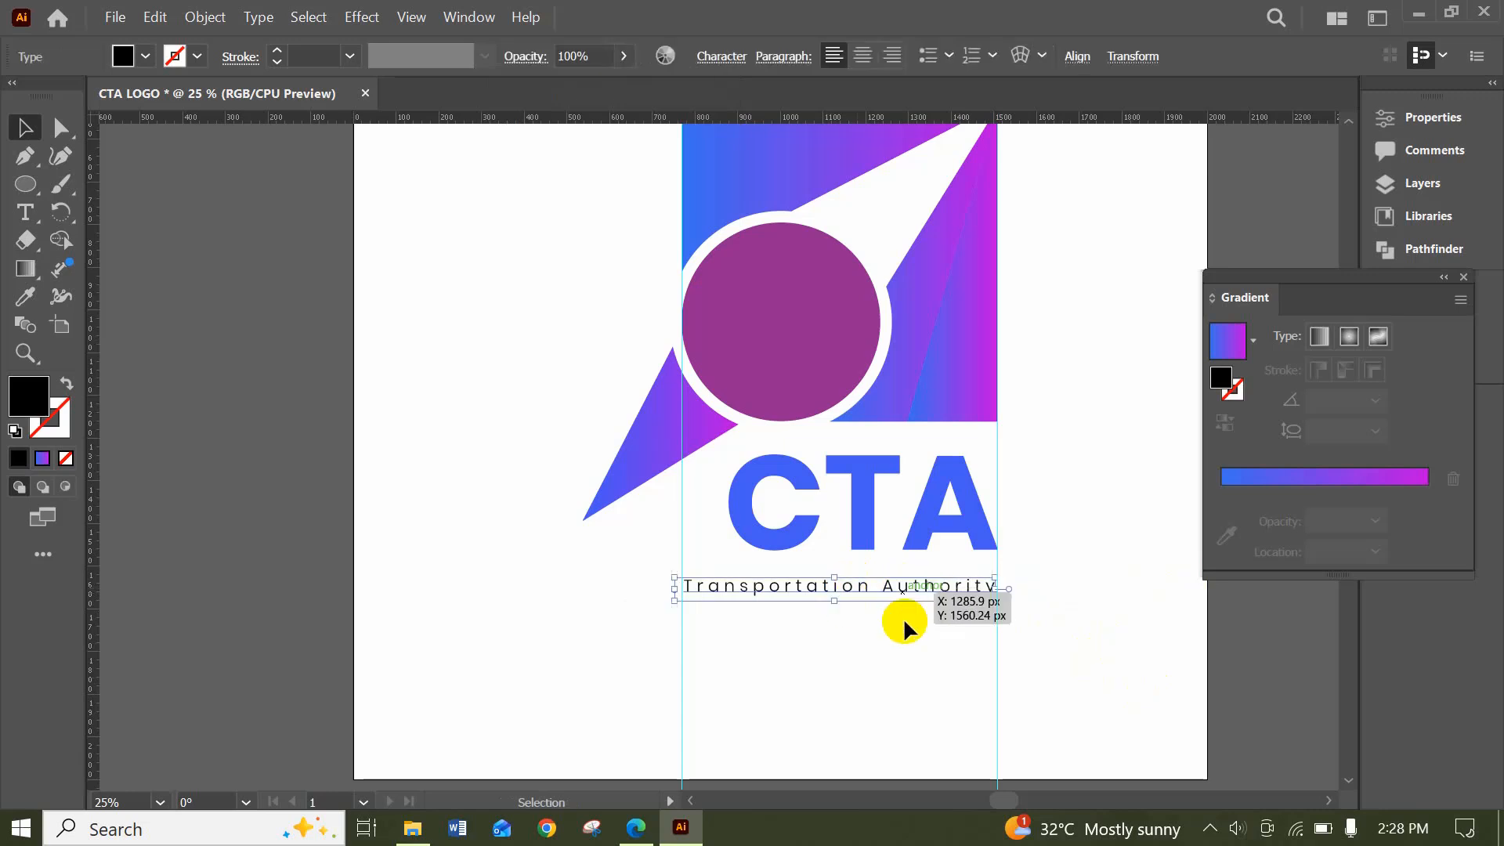
left_click(718, 59)
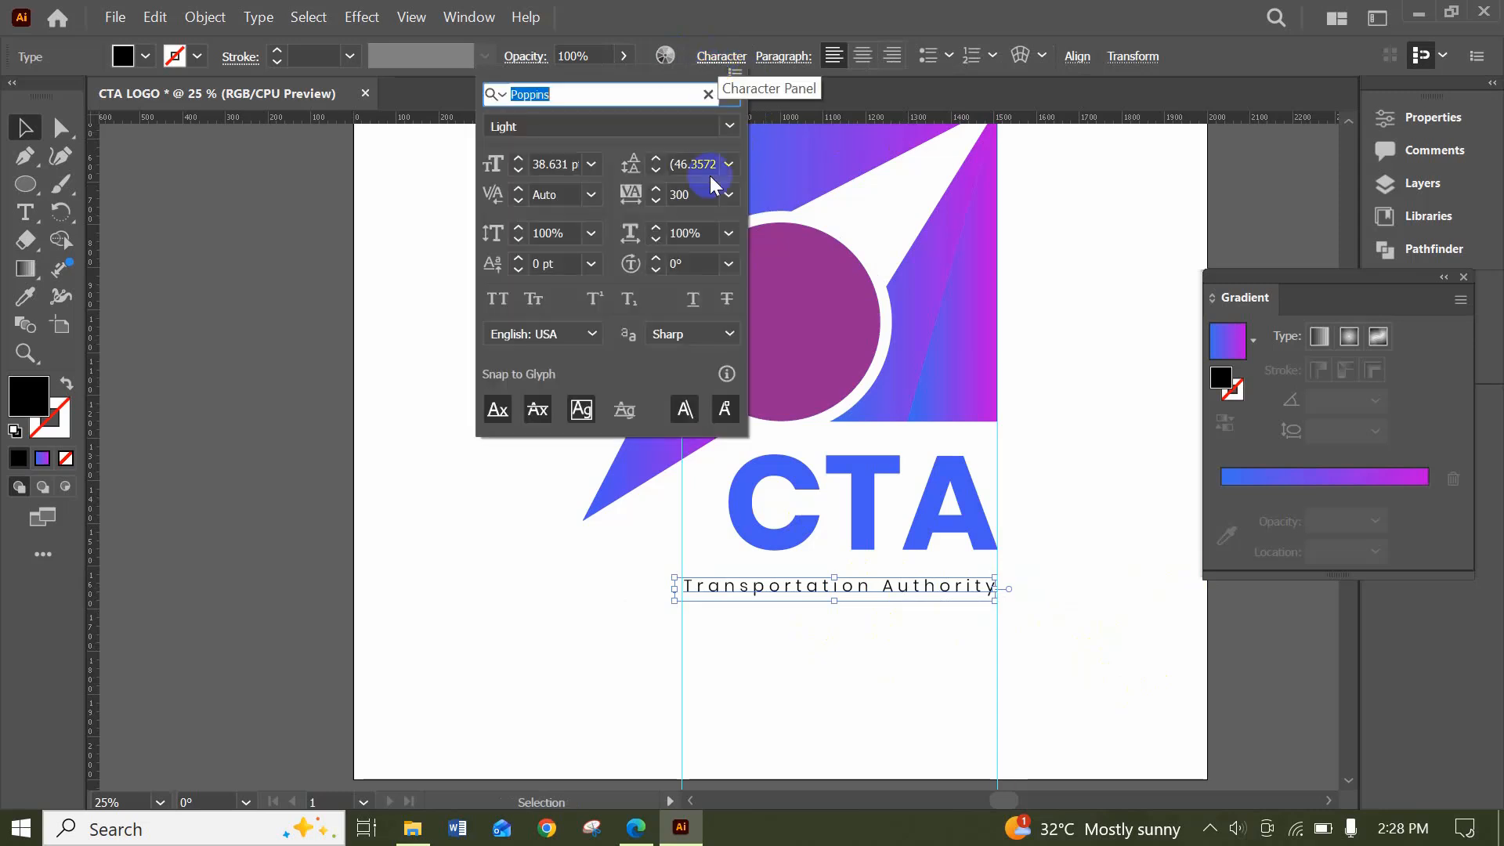
left_click(698, 94)
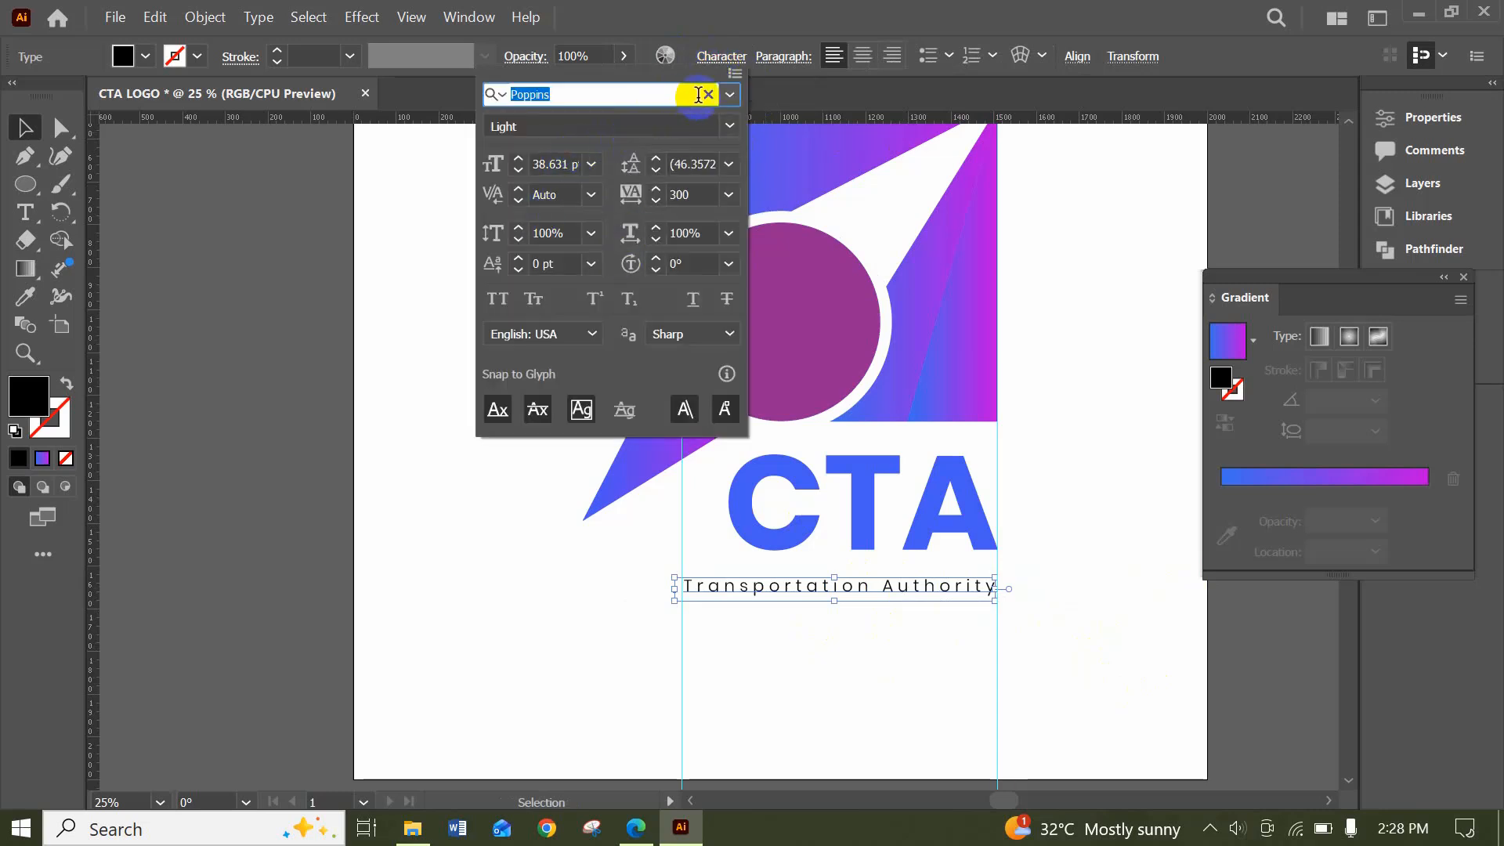
left_click(729, 126)
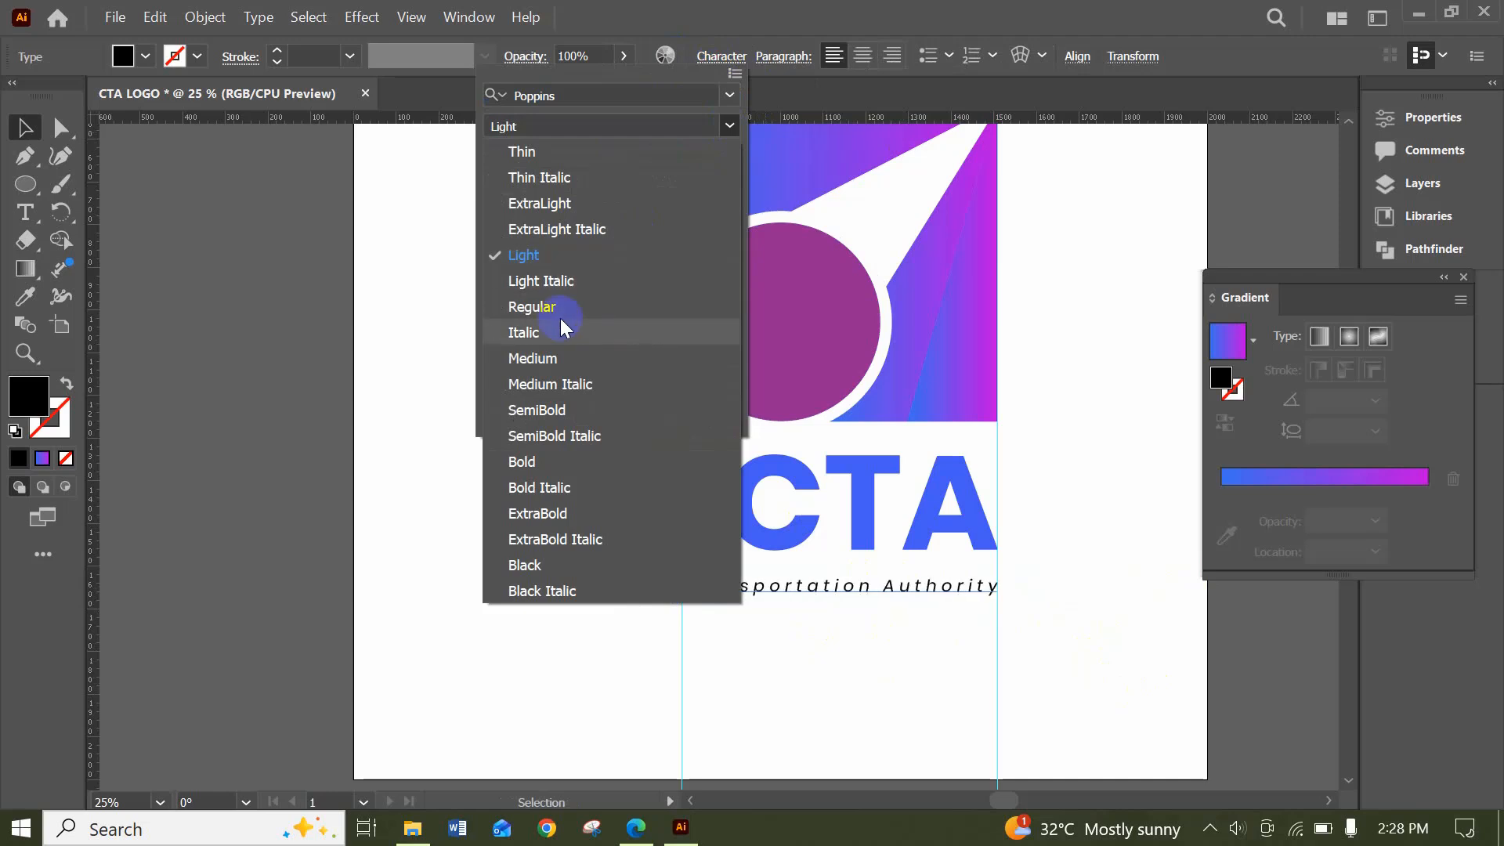
left_click(561, 309)
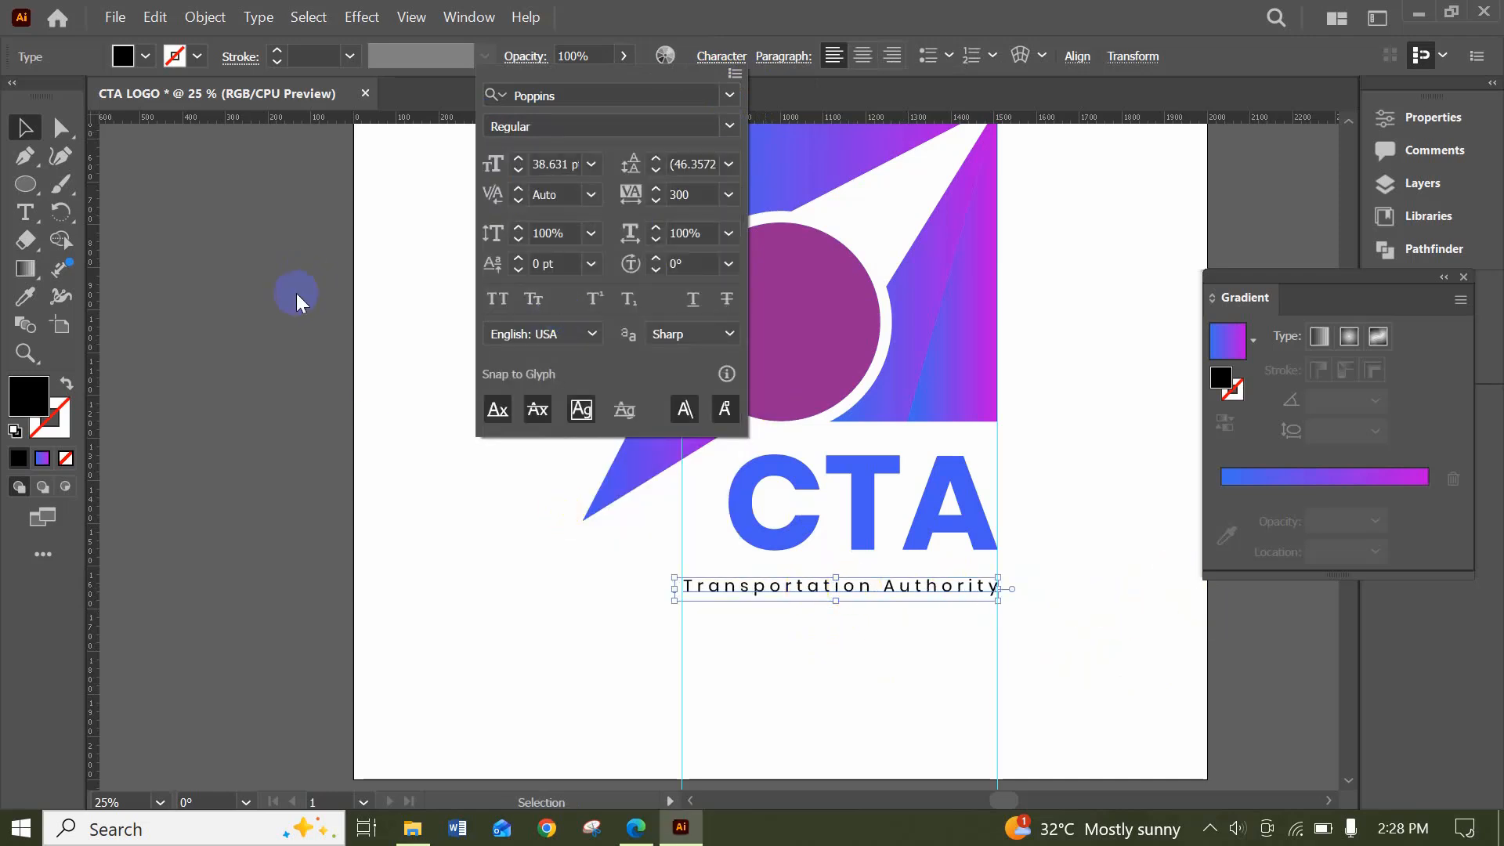
Convert the slogan to outlines and fill it with the purple sampled from the circle
left_click(772, 589)
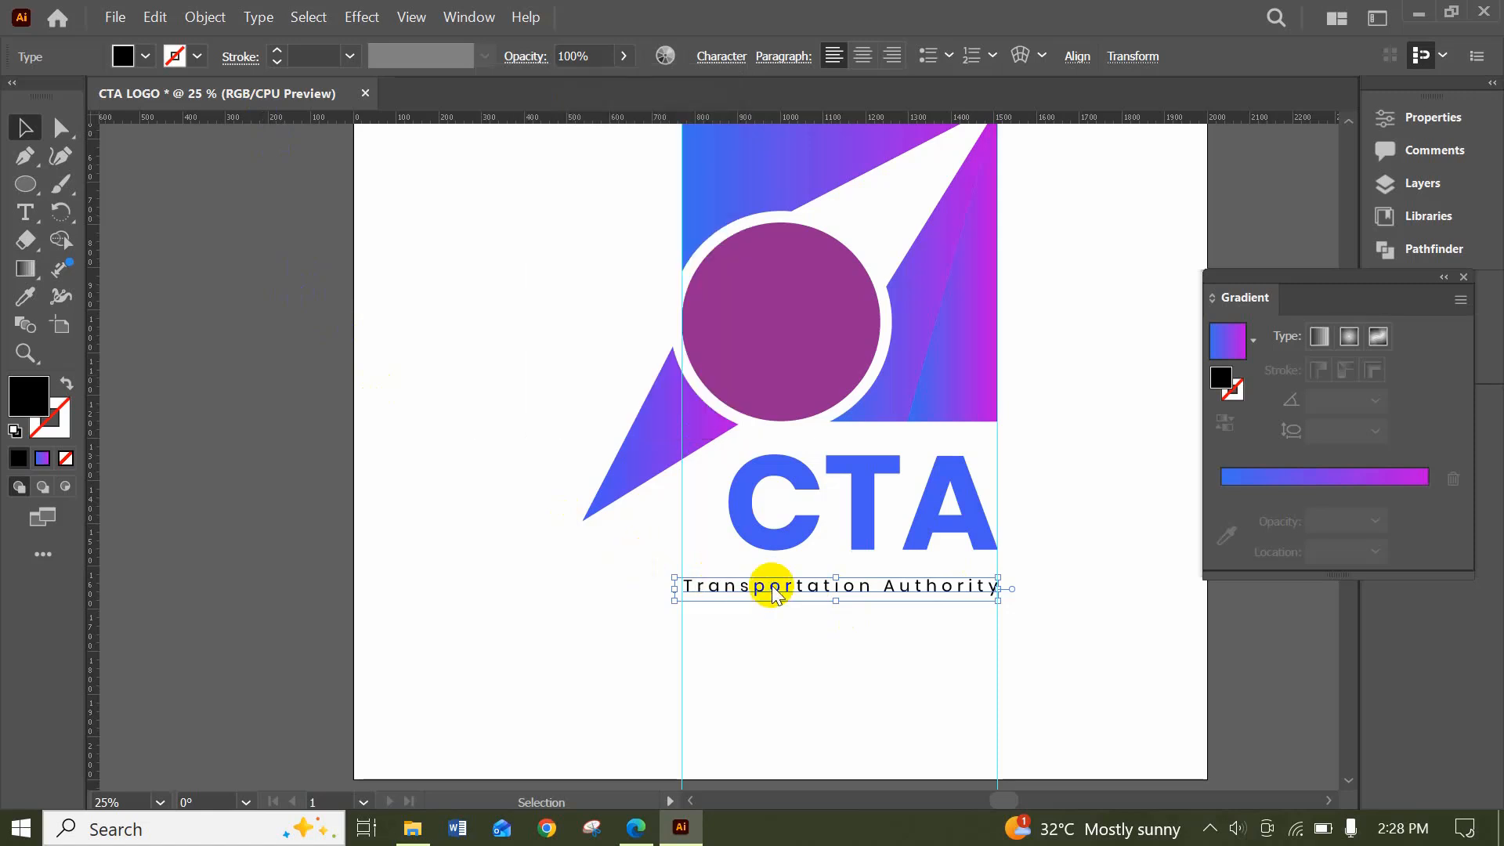
right_click(774, 593)
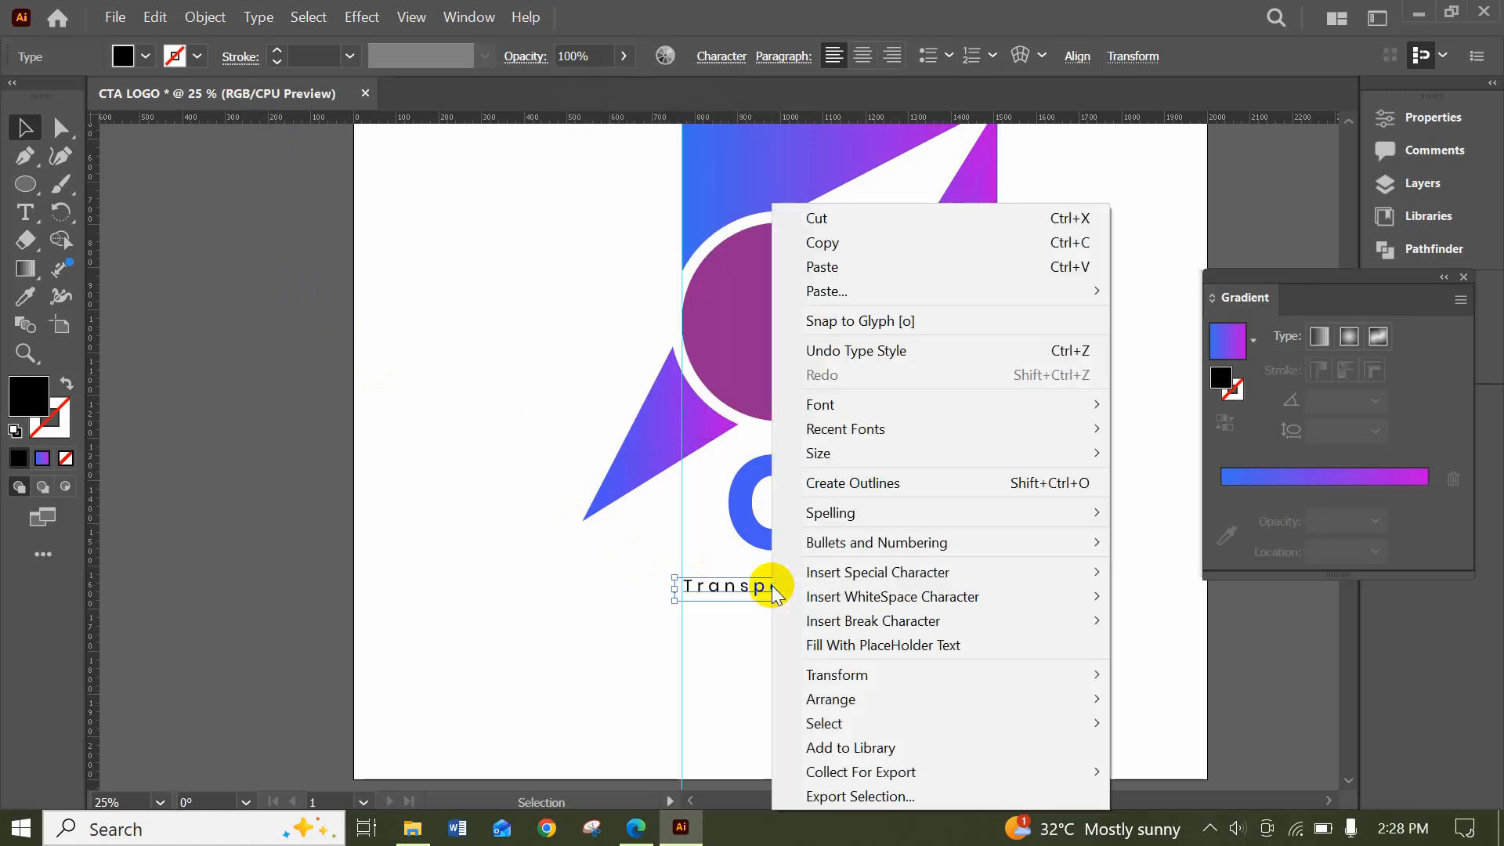
left_click(839, 482)
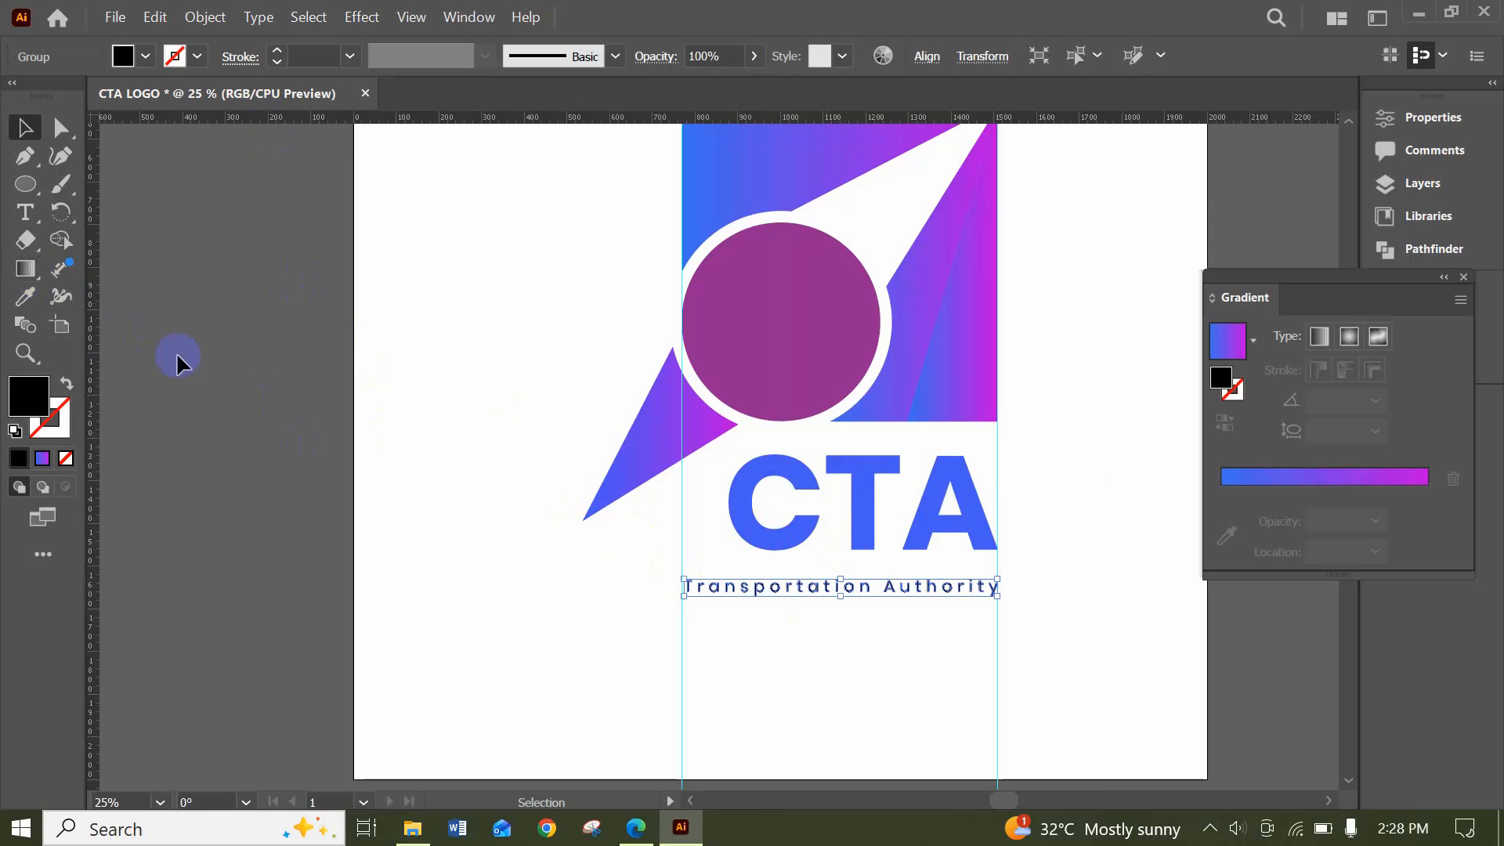
left_click(35, 292)
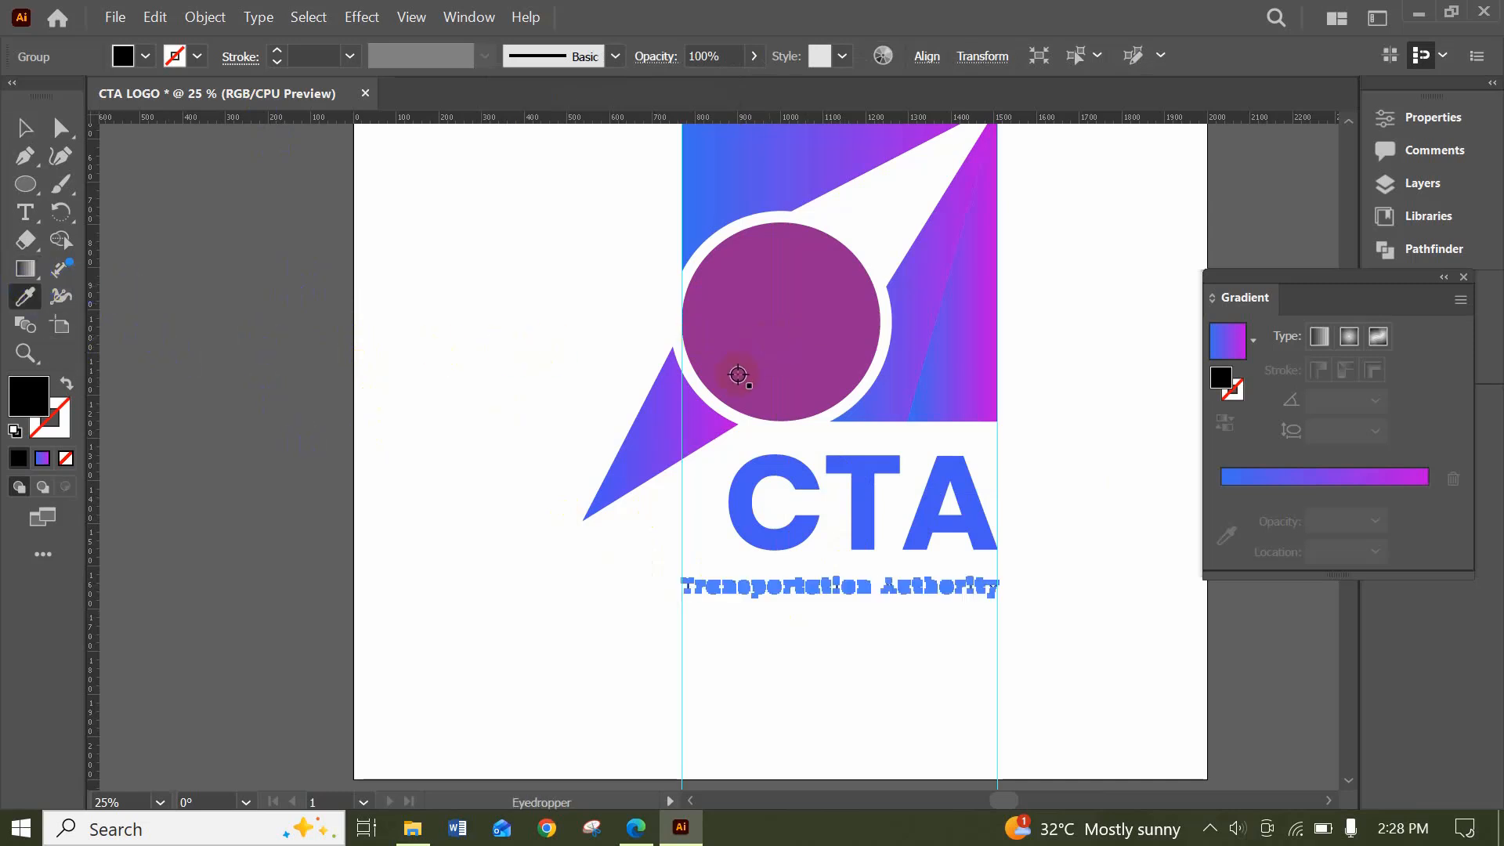
left_click(746, 317)
left_click(24, 127)
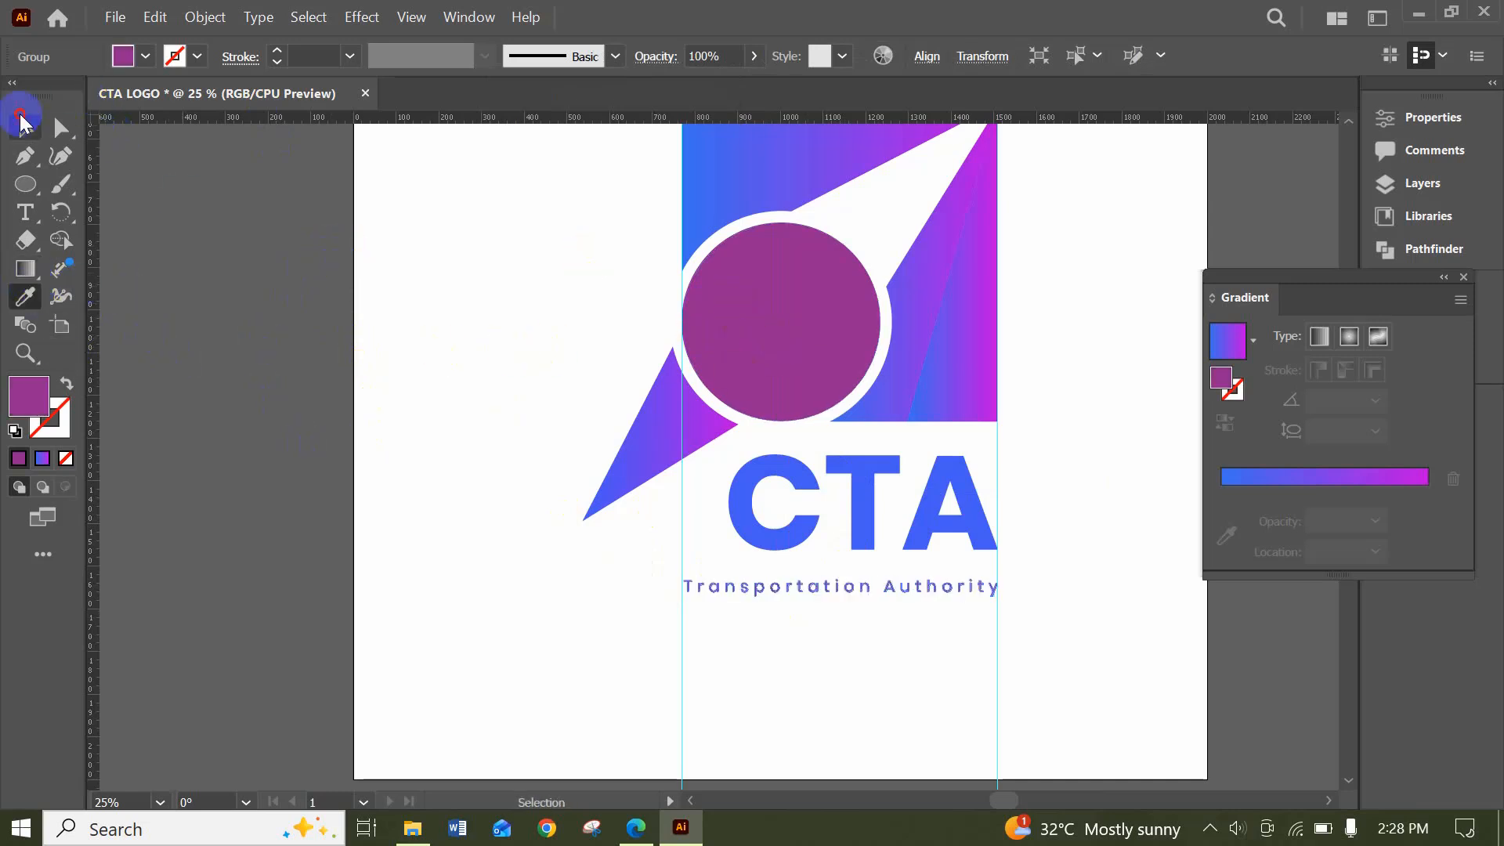
left_click(660, 664)
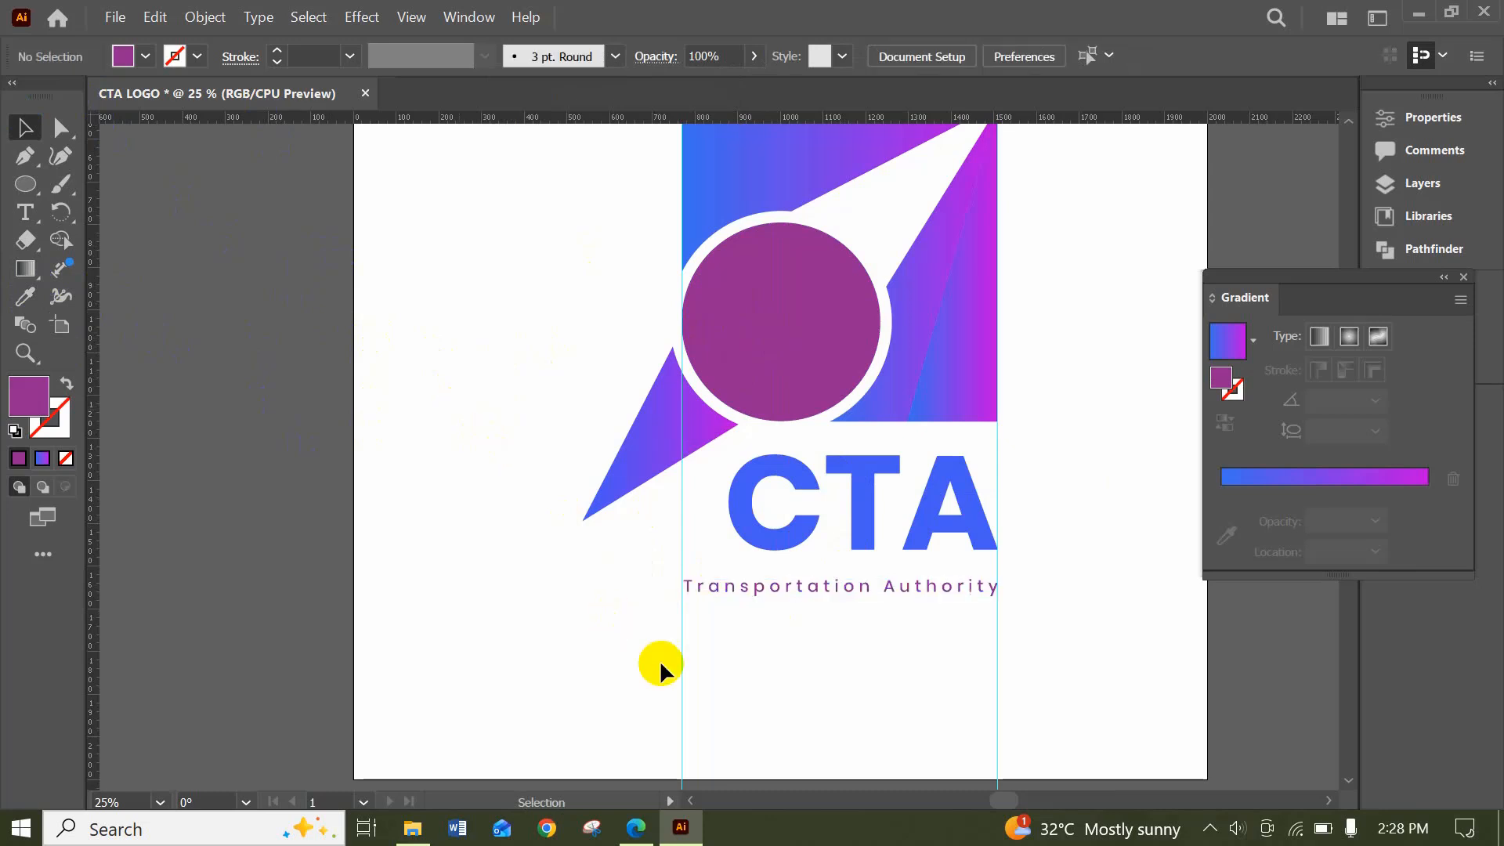
Nudge the slogan upward so it sits closer beneath the CTA lettering
left_click(871, 590)
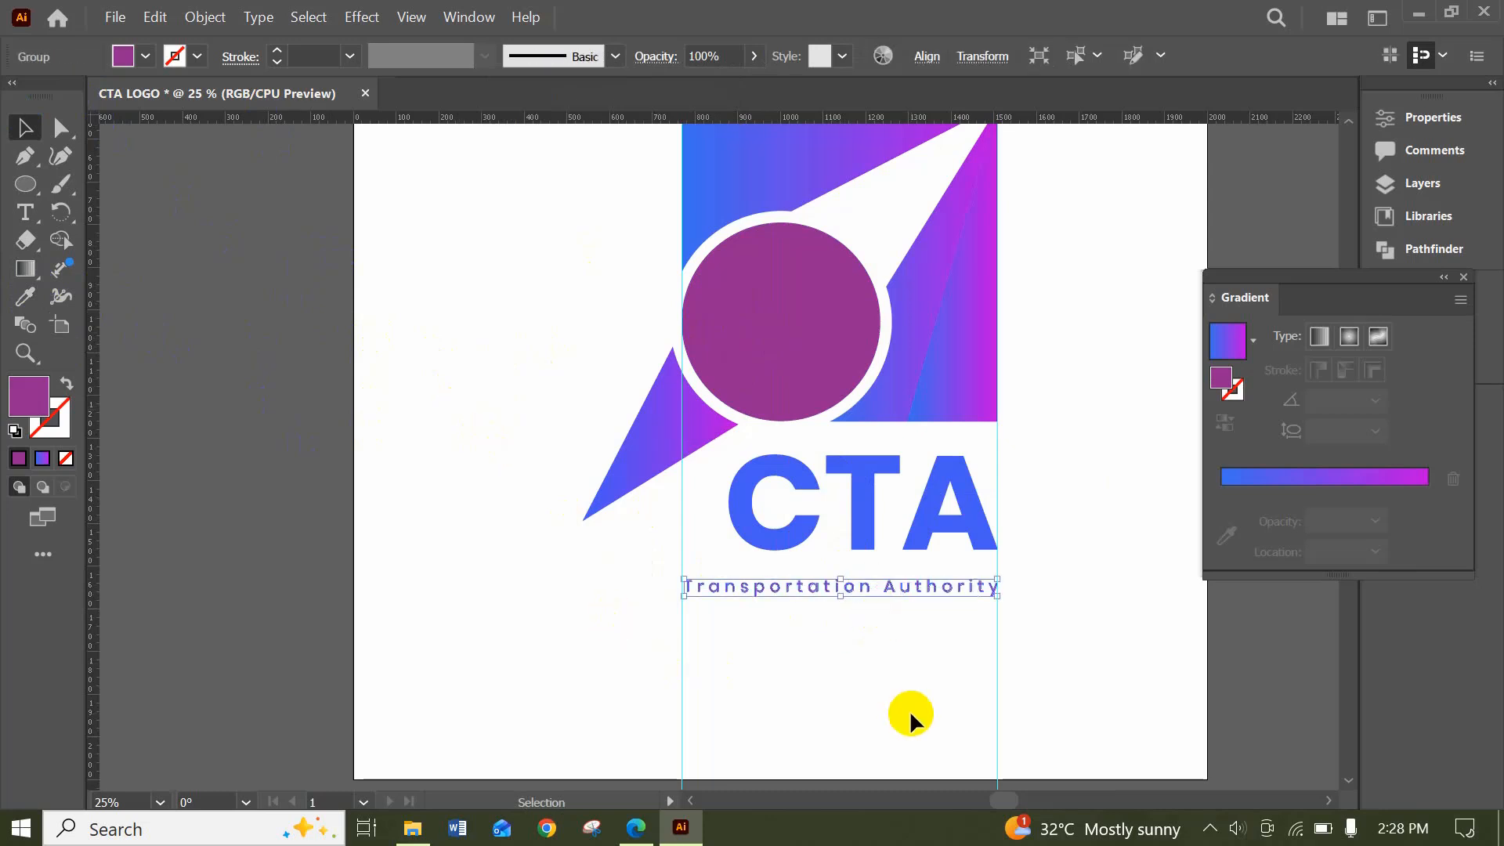
key("Up")
key("Up")
key("Up")
key("Up")
key("Up")
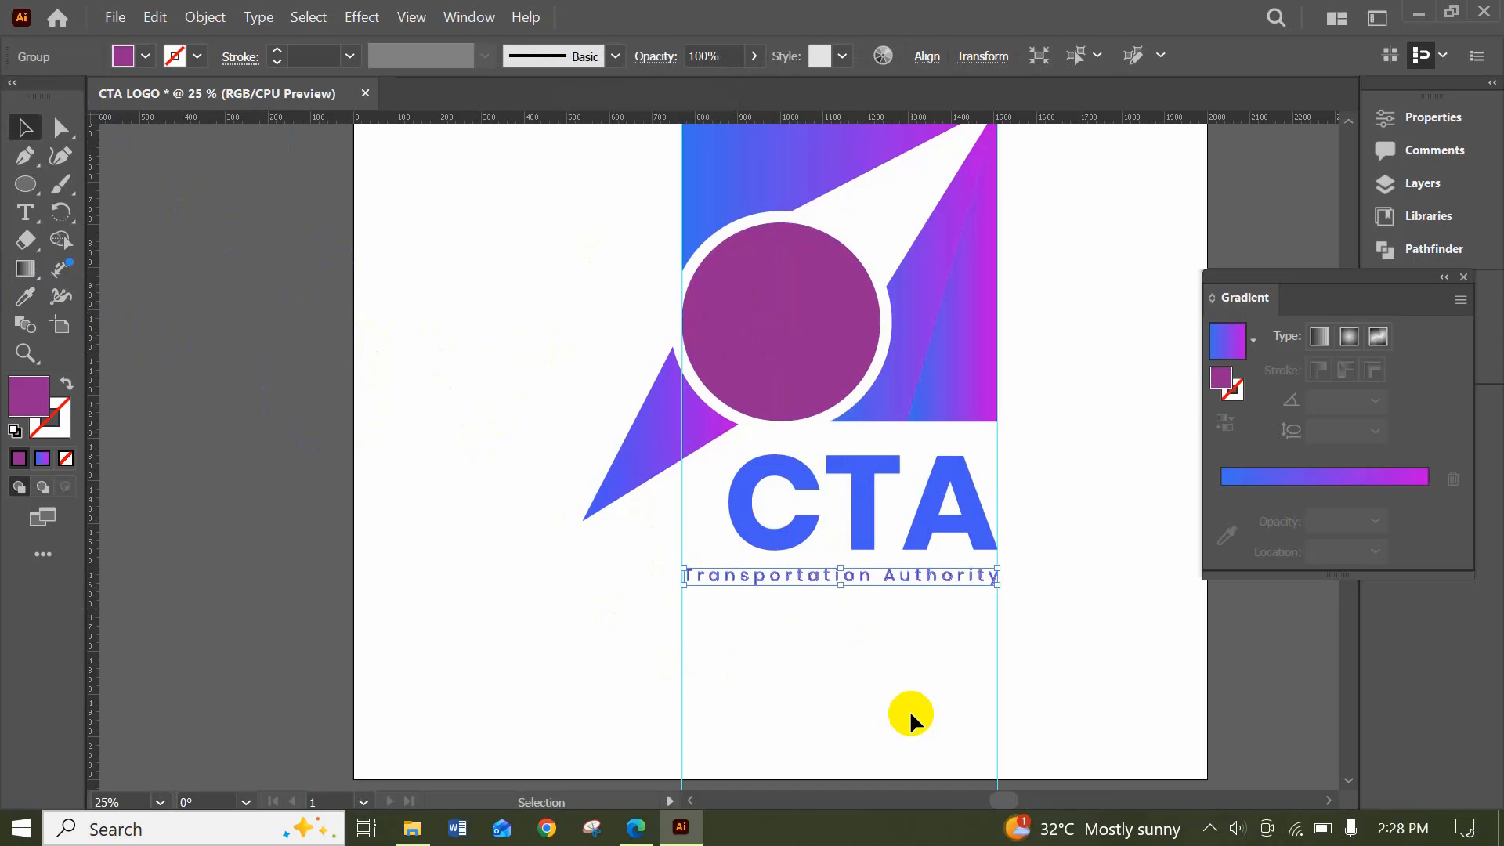
left_click(910, 710)
scroll(953, 635, "up", 3)
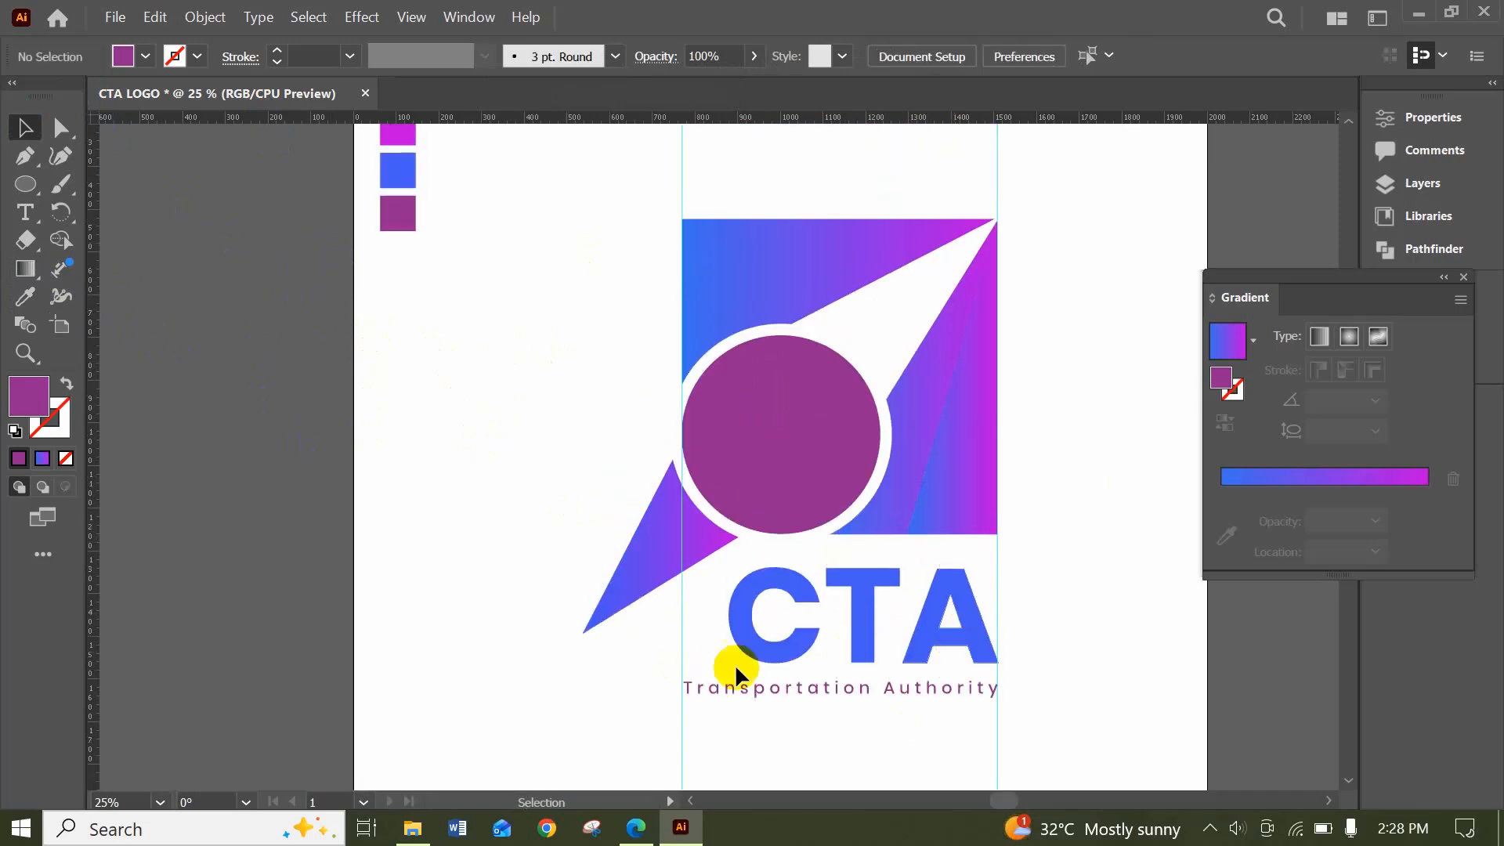
scroll(732, 651, "down", 3)
left_click_drag(627, 605, 1037, 619)
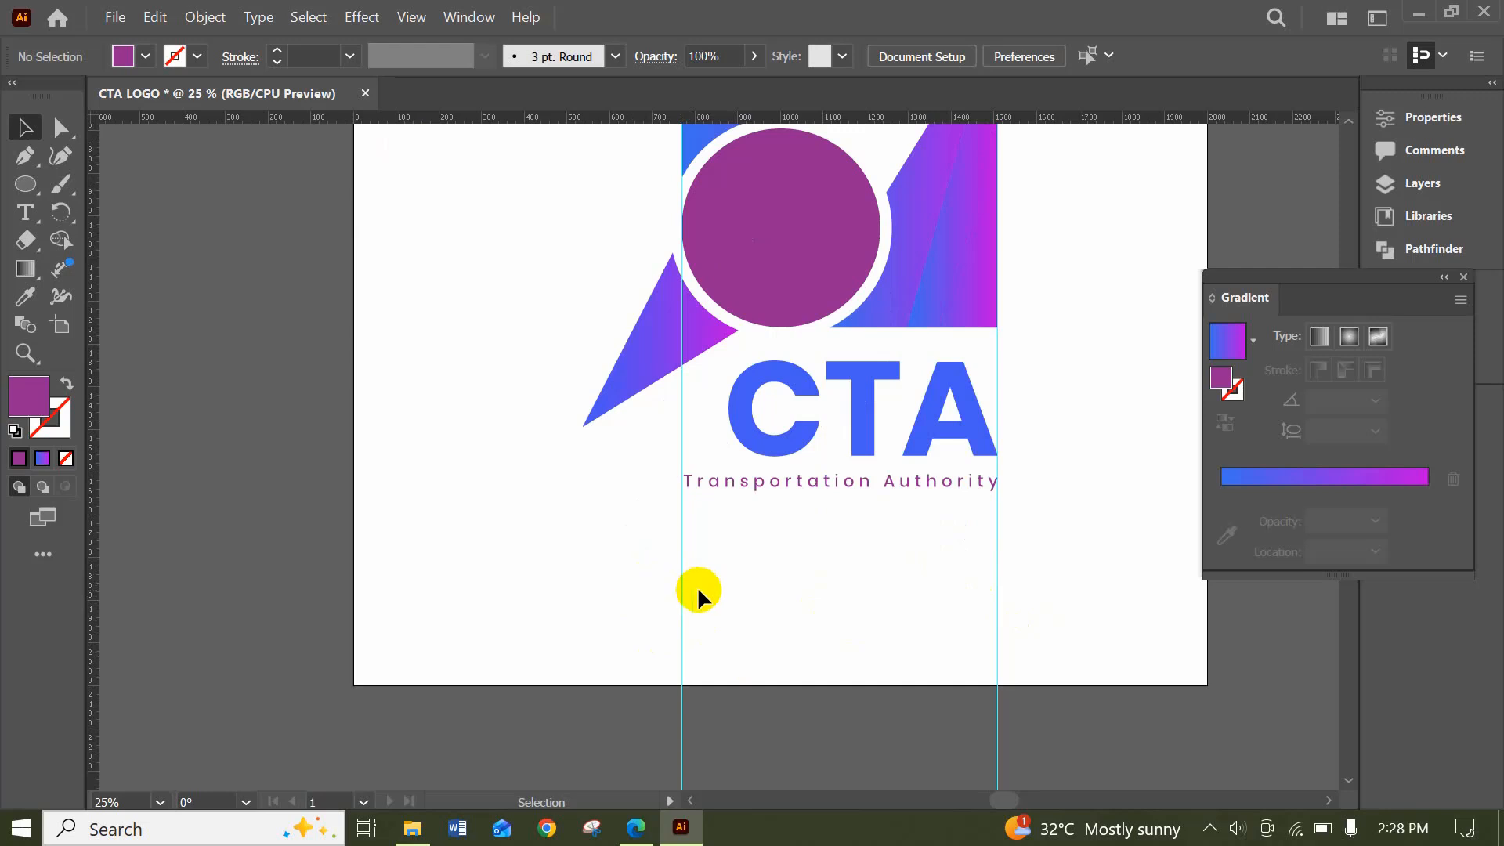
left_click_drag(641, 574, 1015, 648)
right_click(678, 593)
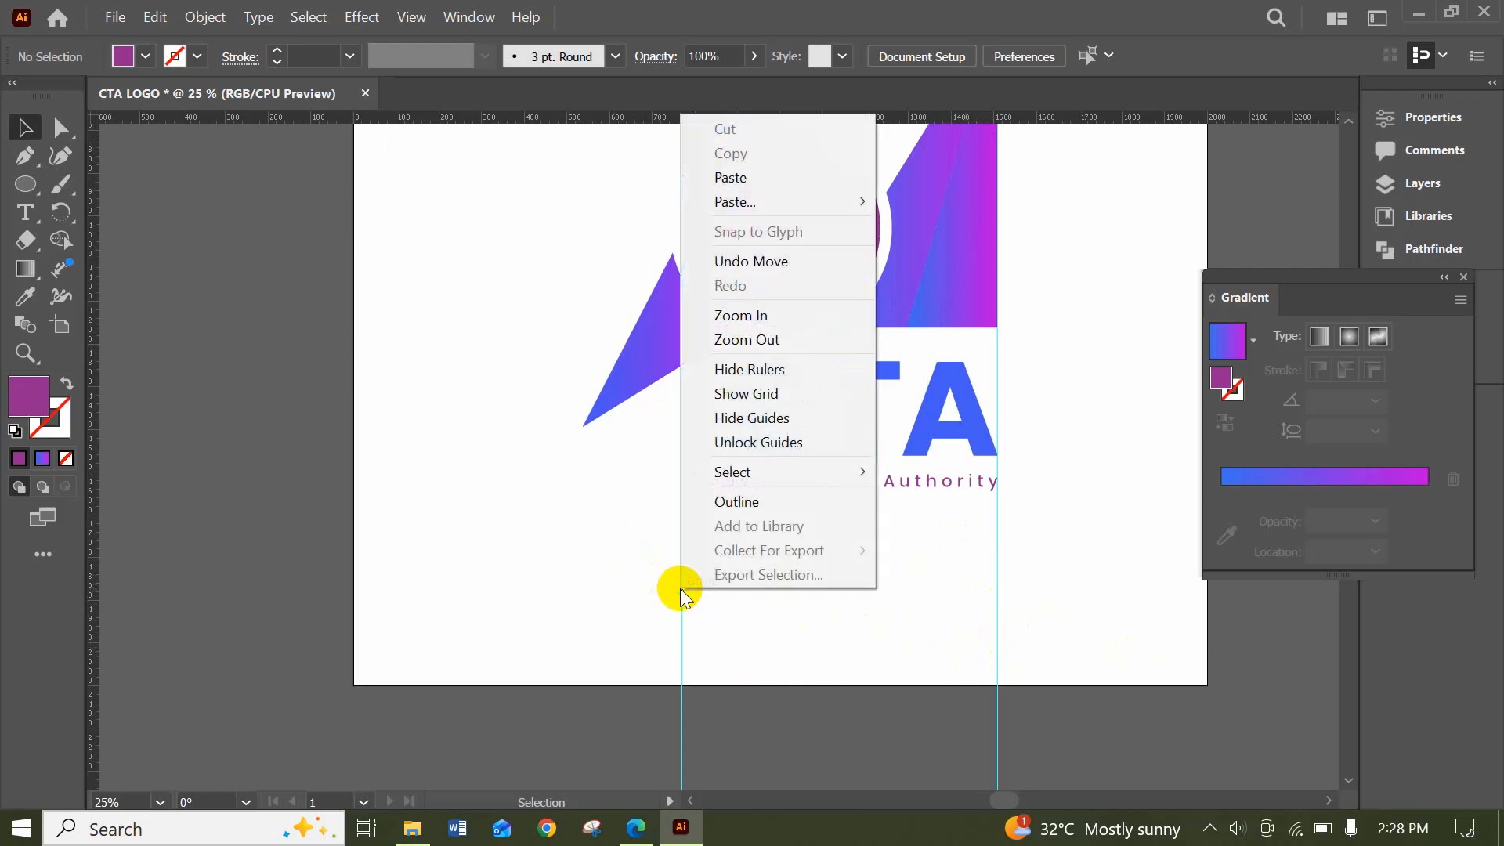
left_click(683, 589)
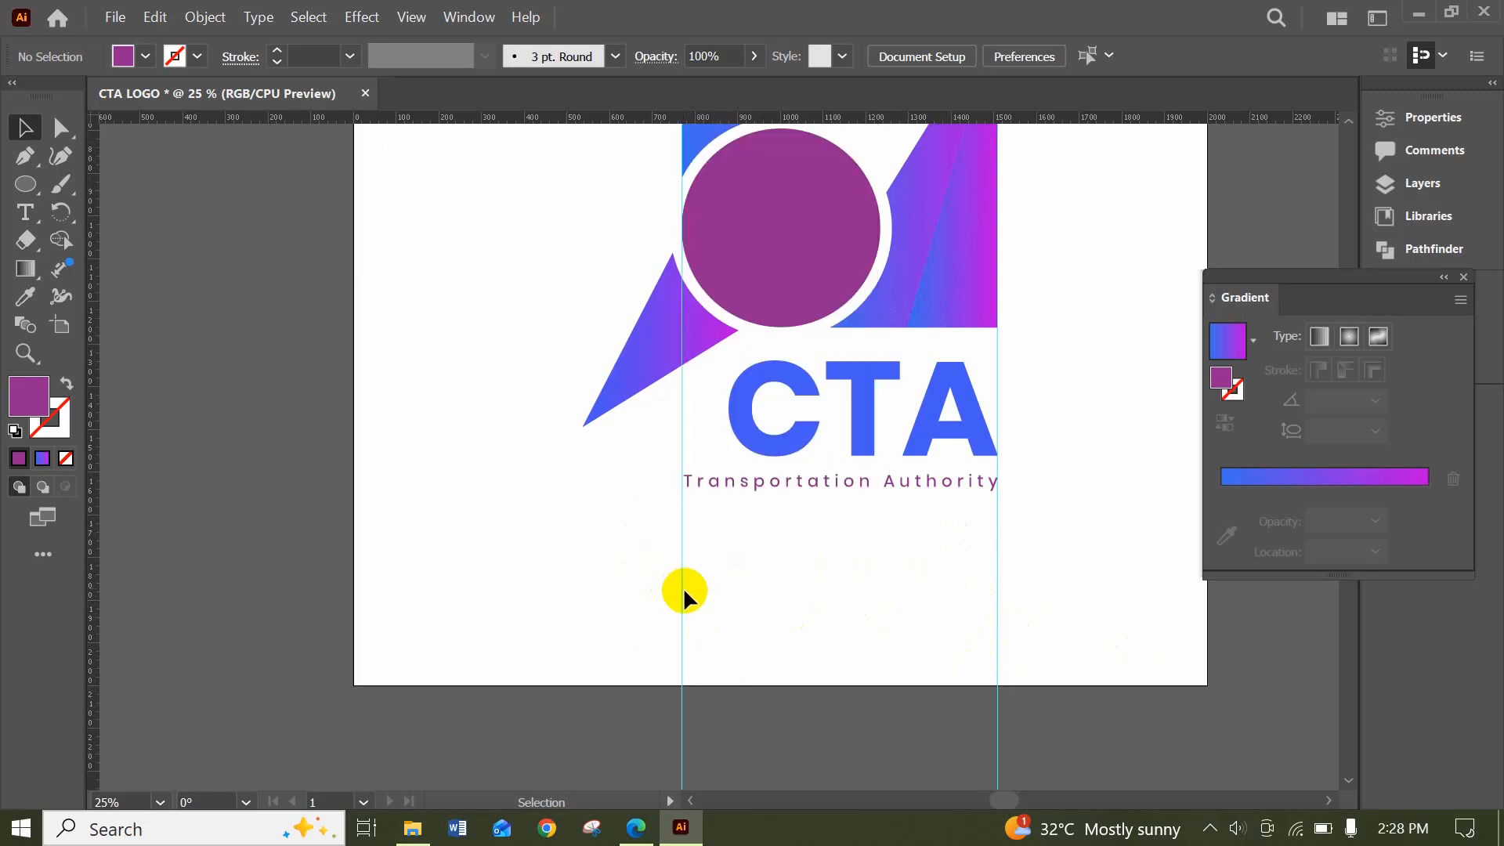
right_click(680, 756)
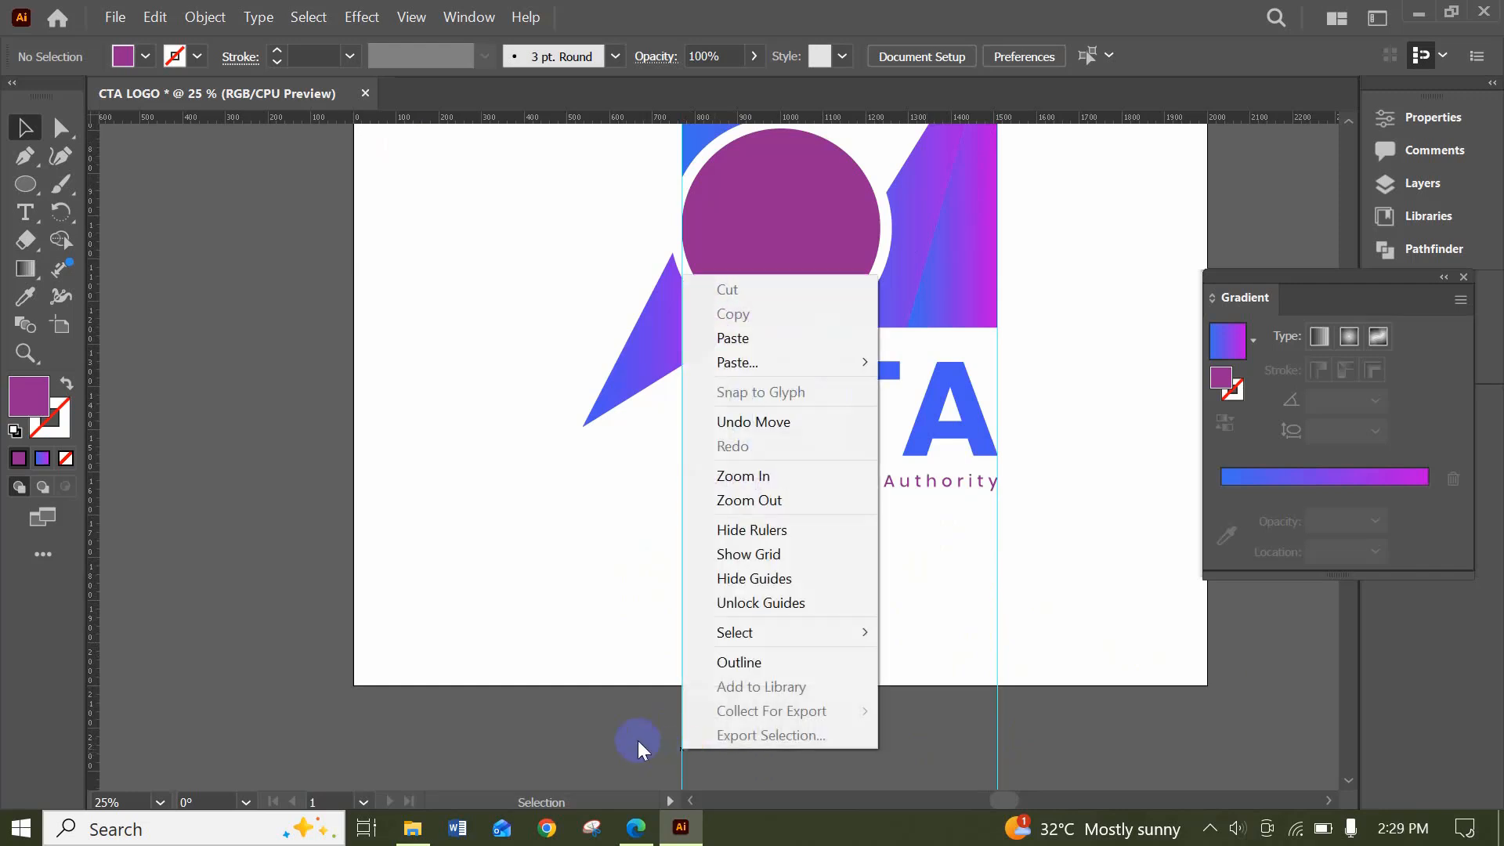
left_click(522, 647)
Hide the two vertical guides running through the logo
scroll(476, 435, "up", 5)
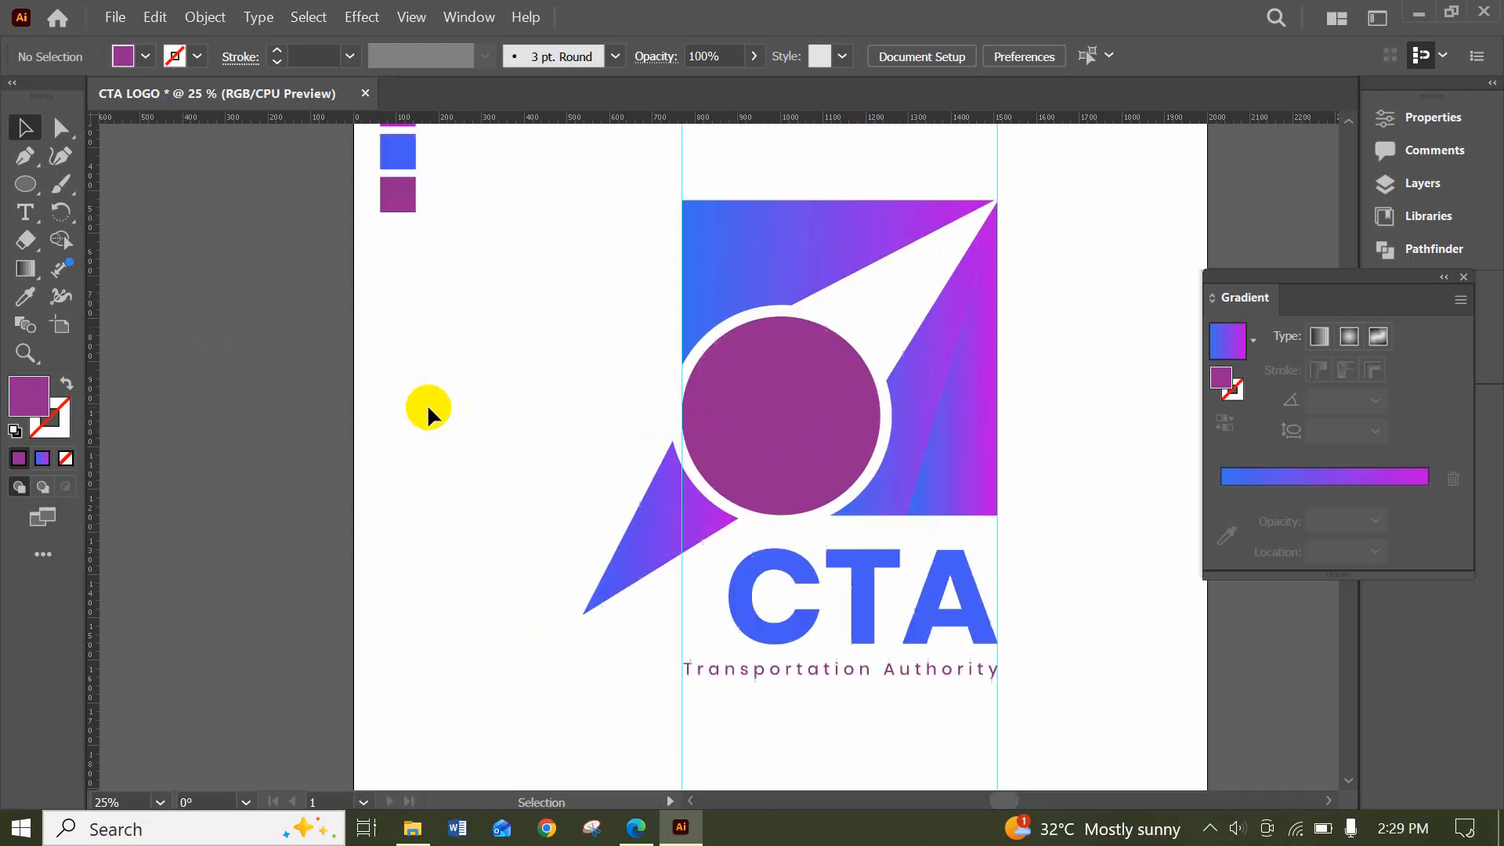
key("ctrl+semicolon")
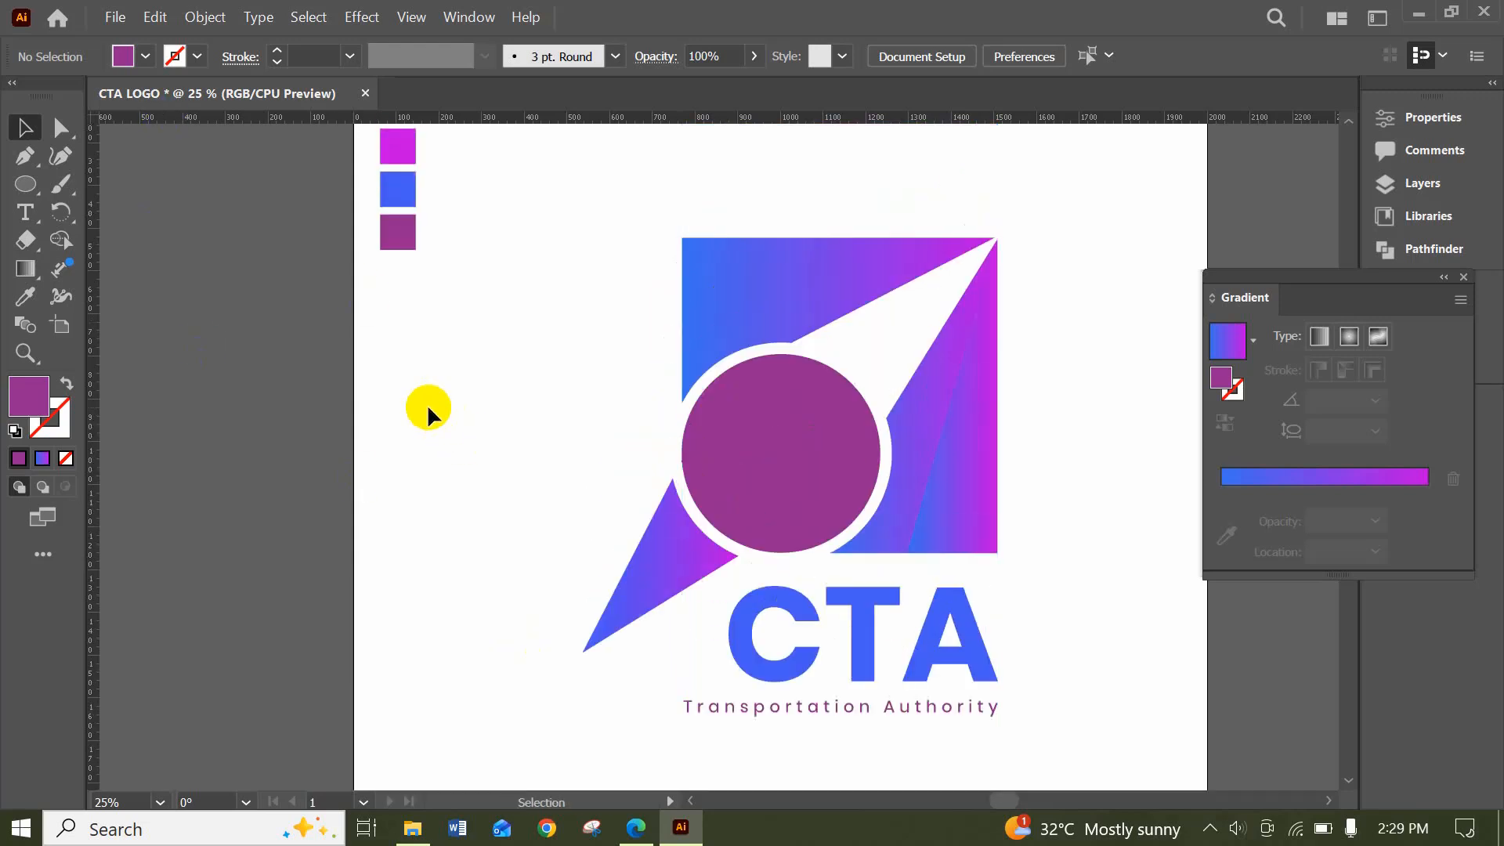
scroll(520, 523, "up", 2)
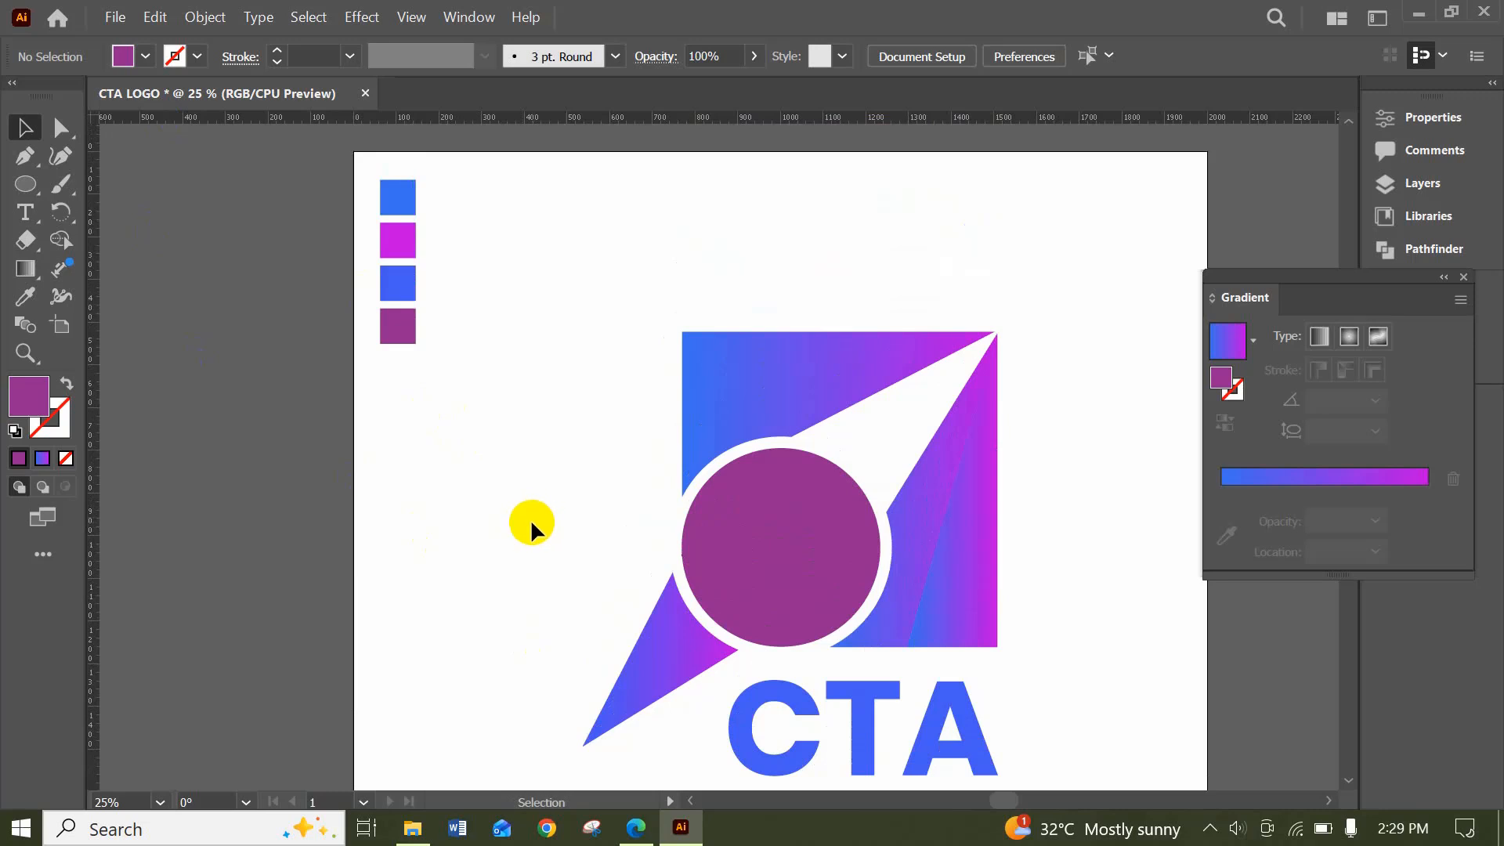
scroll(533, 520, "down", 2)
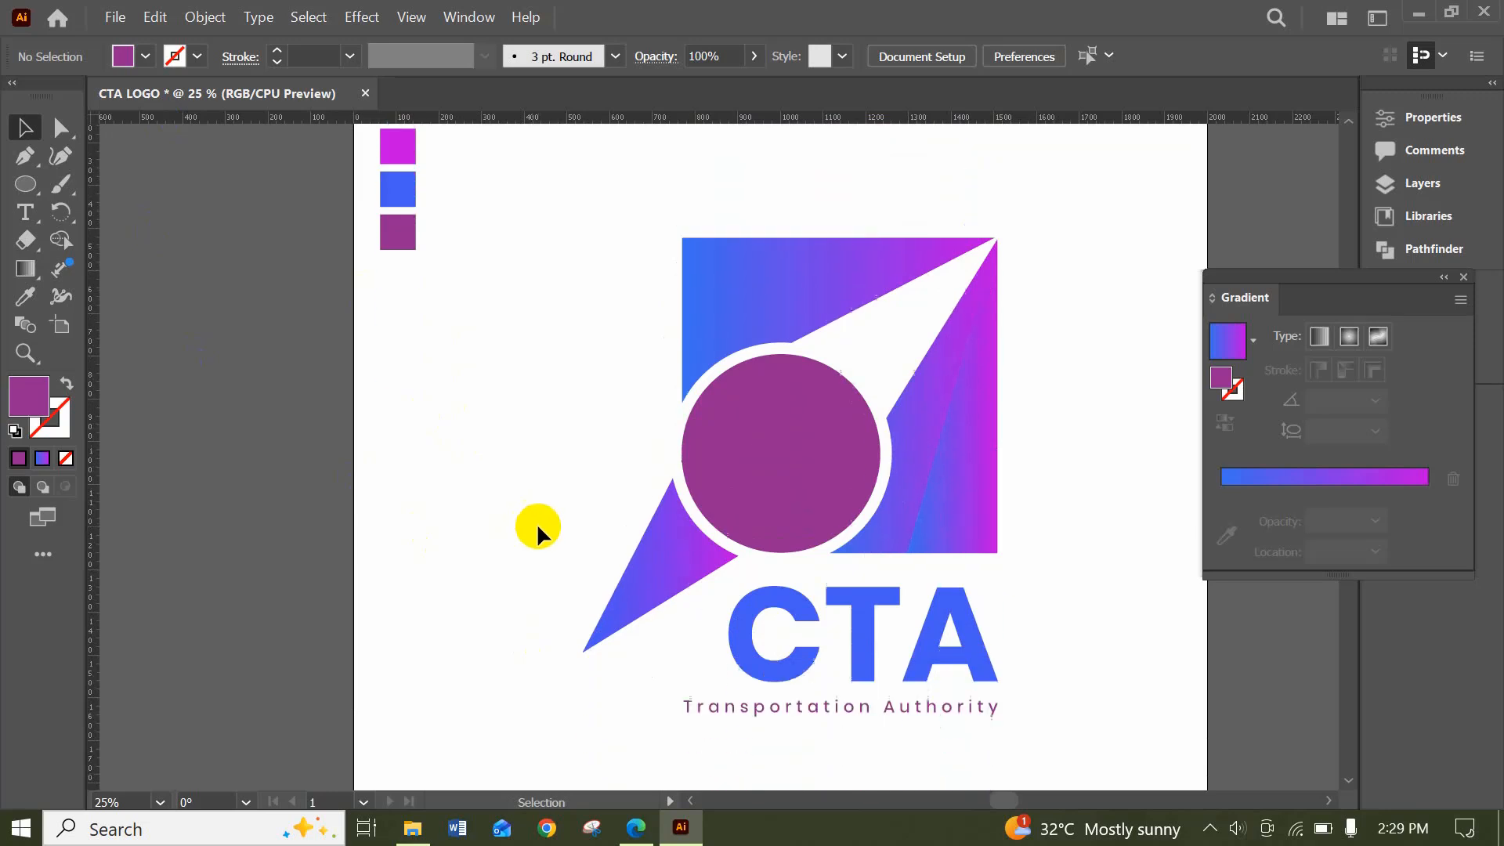
Group the whole logo, including the gradient shapes, purple circle, CTA lettering and slogan
scroll(537, 524, "down", 1)
left_click_drag(594, 194, 1029, 707)
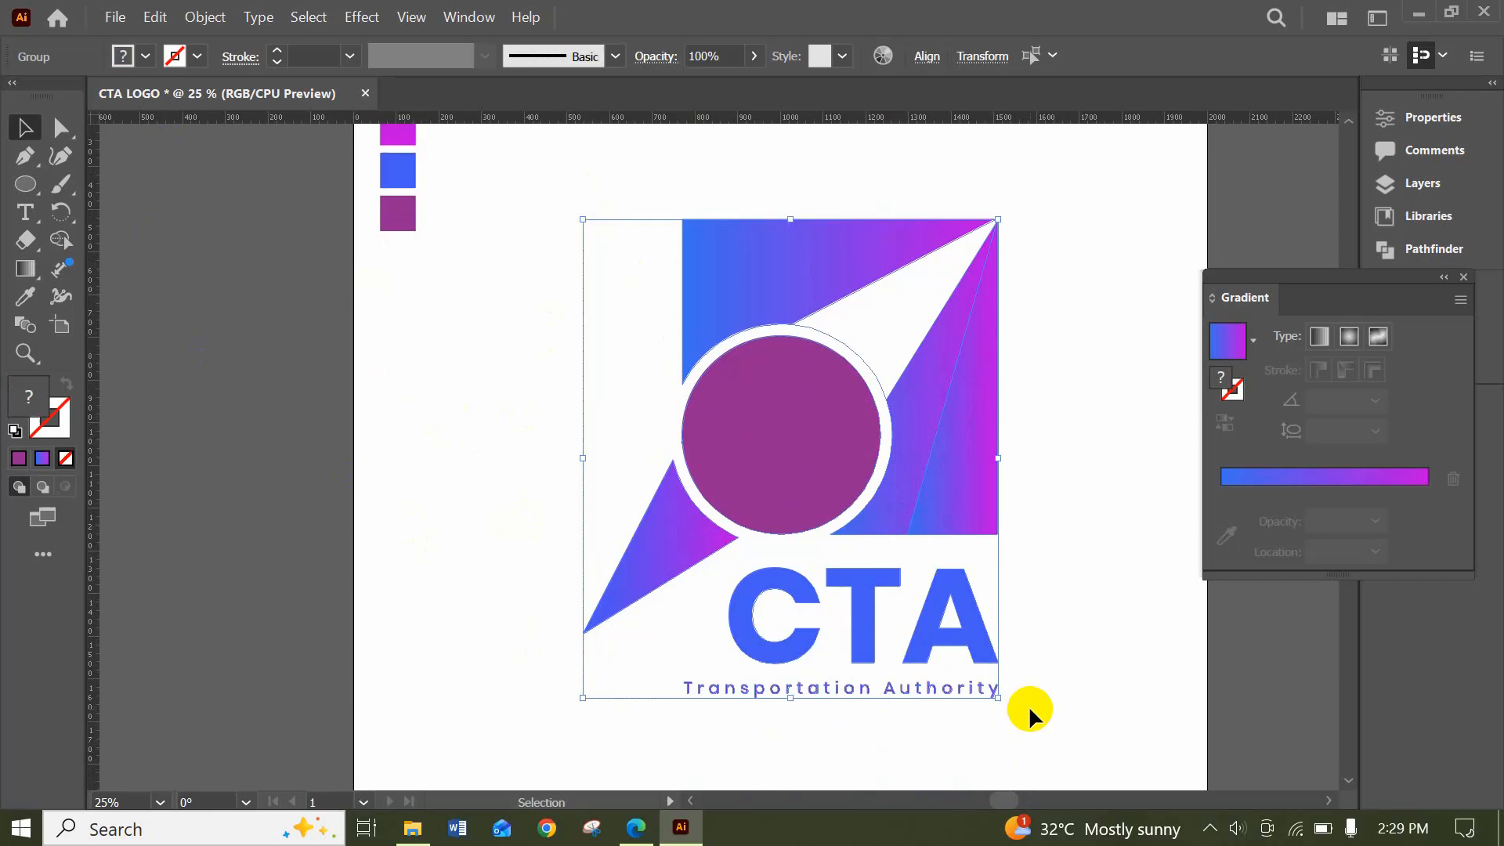
right_click(830, 436)
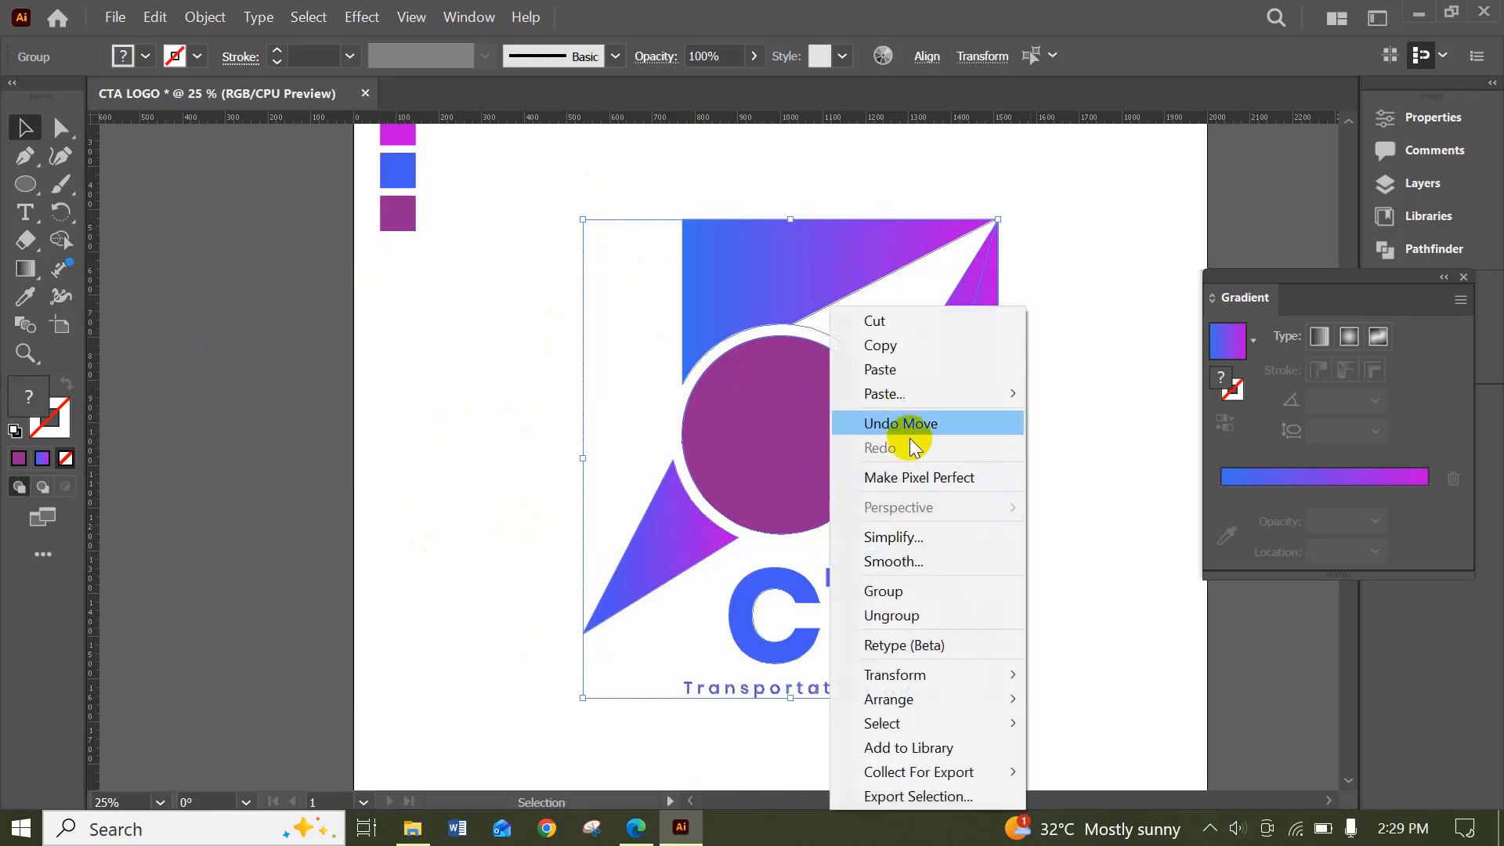
left_click(903, 596)
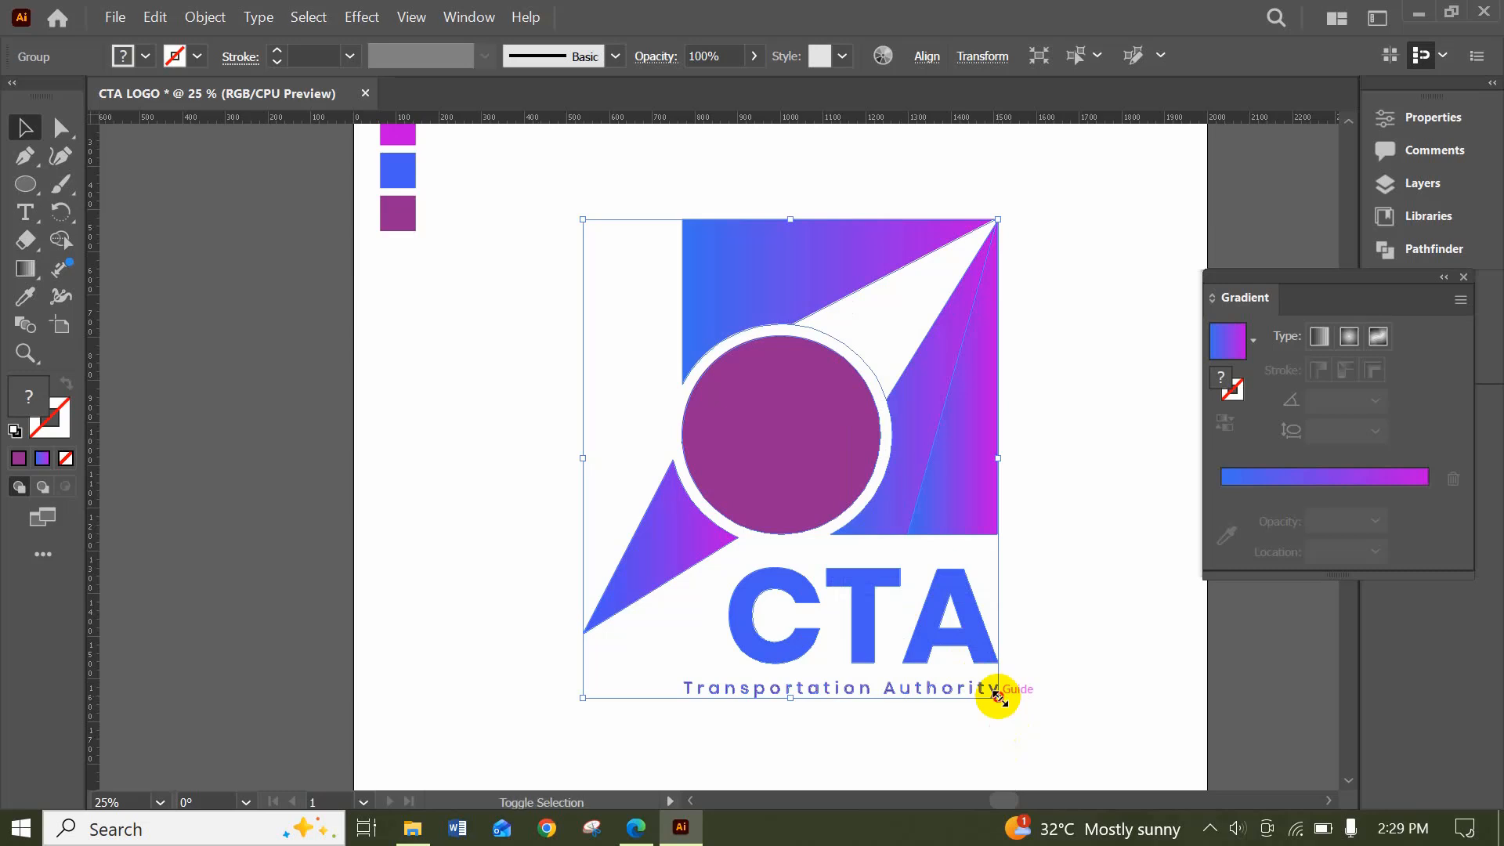
Scale the grouped logo proportionally from its centre so it fills slightly more of the artboard
left_click_drag(998, 696, 901, 586)
left_click(972, 501)
mouse_move(781, 334)
left_mouse_down()
mouse_move(805, 201)
mouse_move(838, 227)
mouse_move(799, 158)
mouse_move(756, 344)
left_mouse_up()
left_click(984, 430)
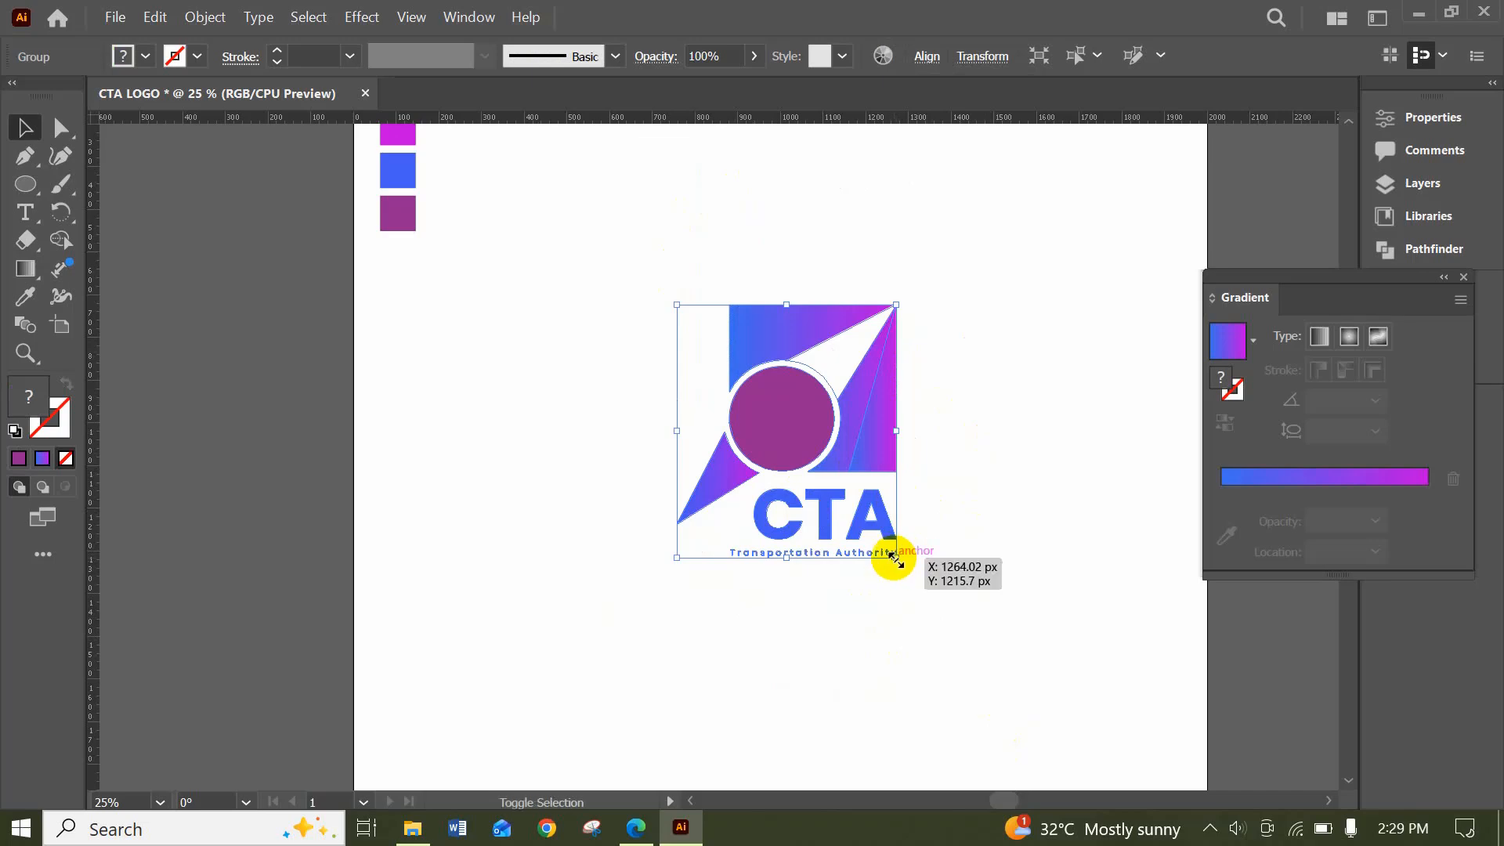
left_click_drag(896, 557, 1044, 681)
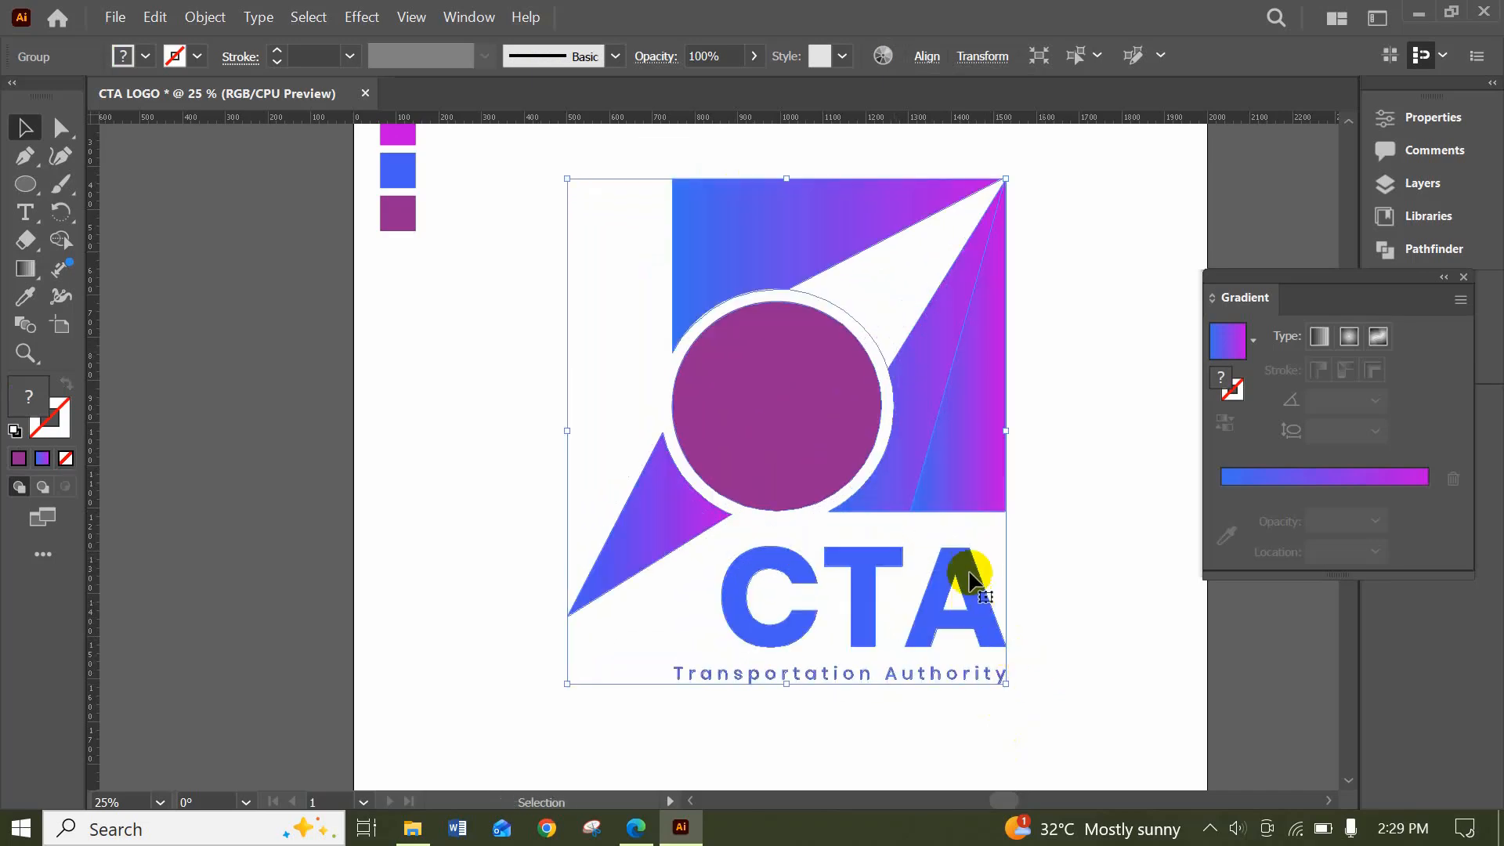
Center the grouped logo horizontally and vertically on the artboard, then deselect it
scroll(971, 583, "up", 4)
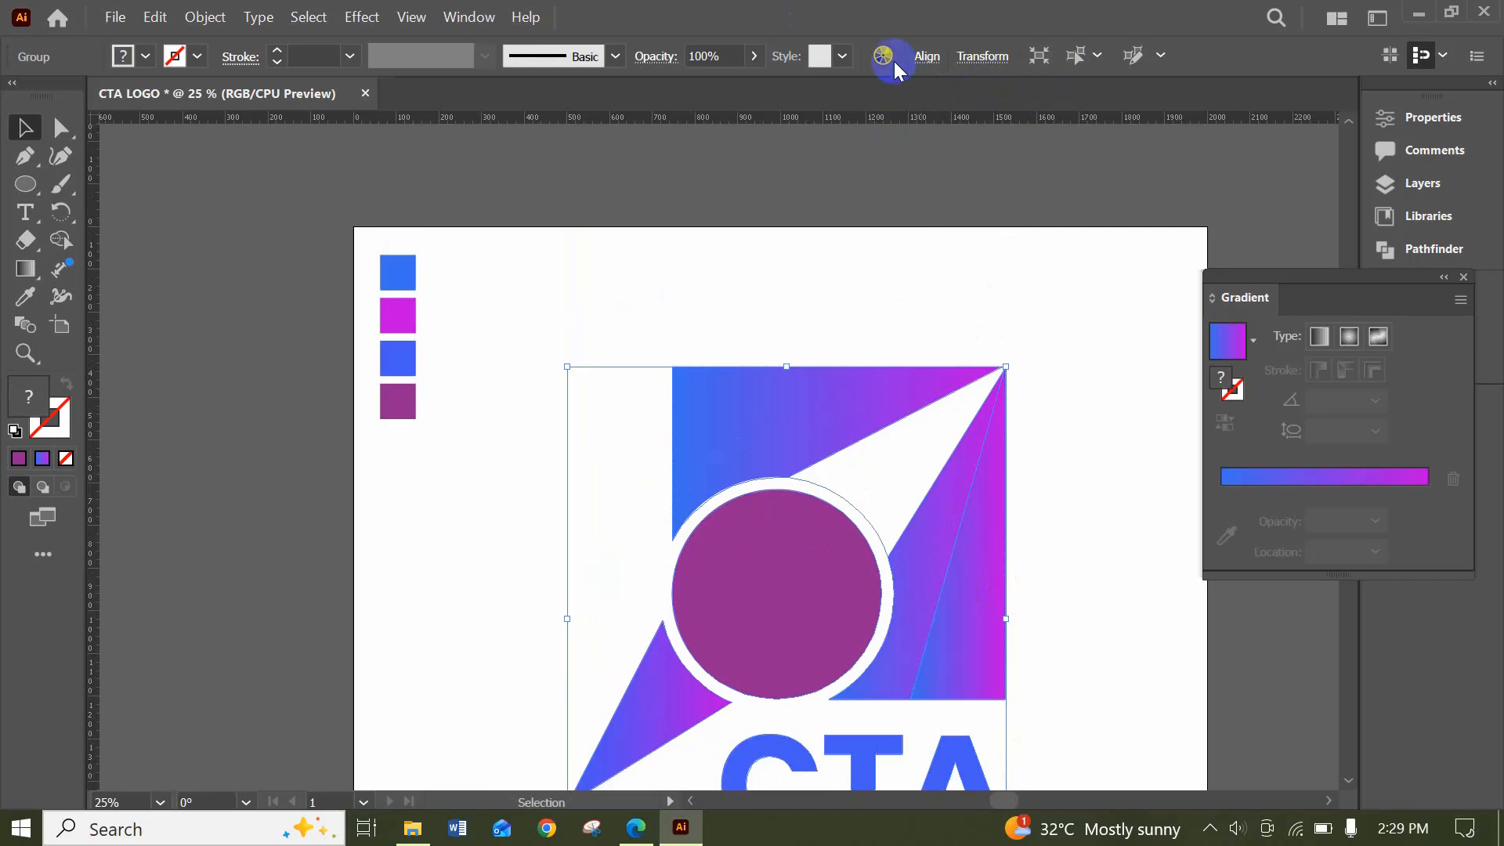
left_click(929, 58)
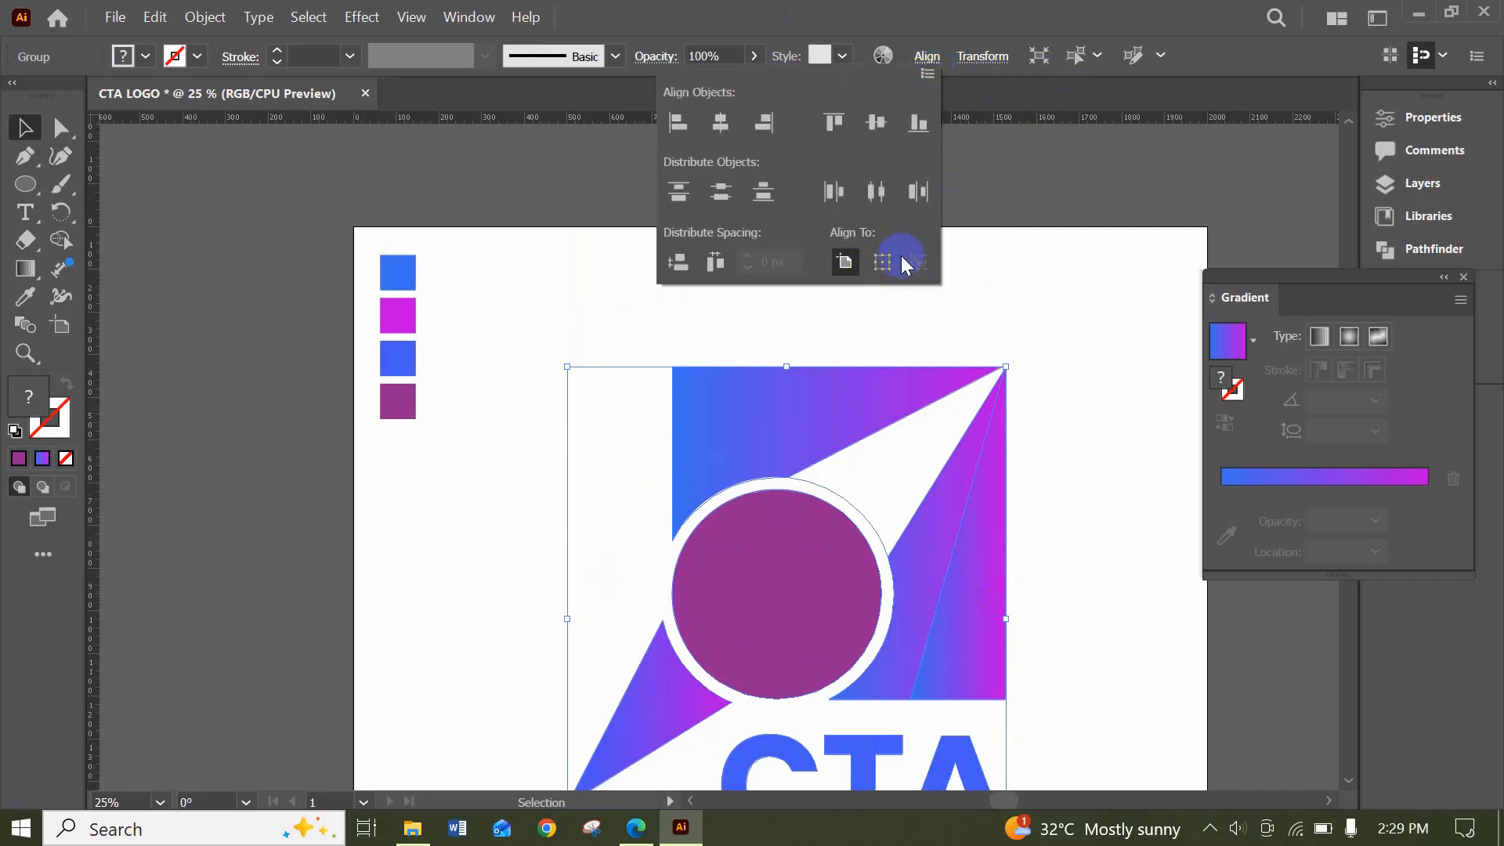
left_click(715, 133)
left_click(874, 124)
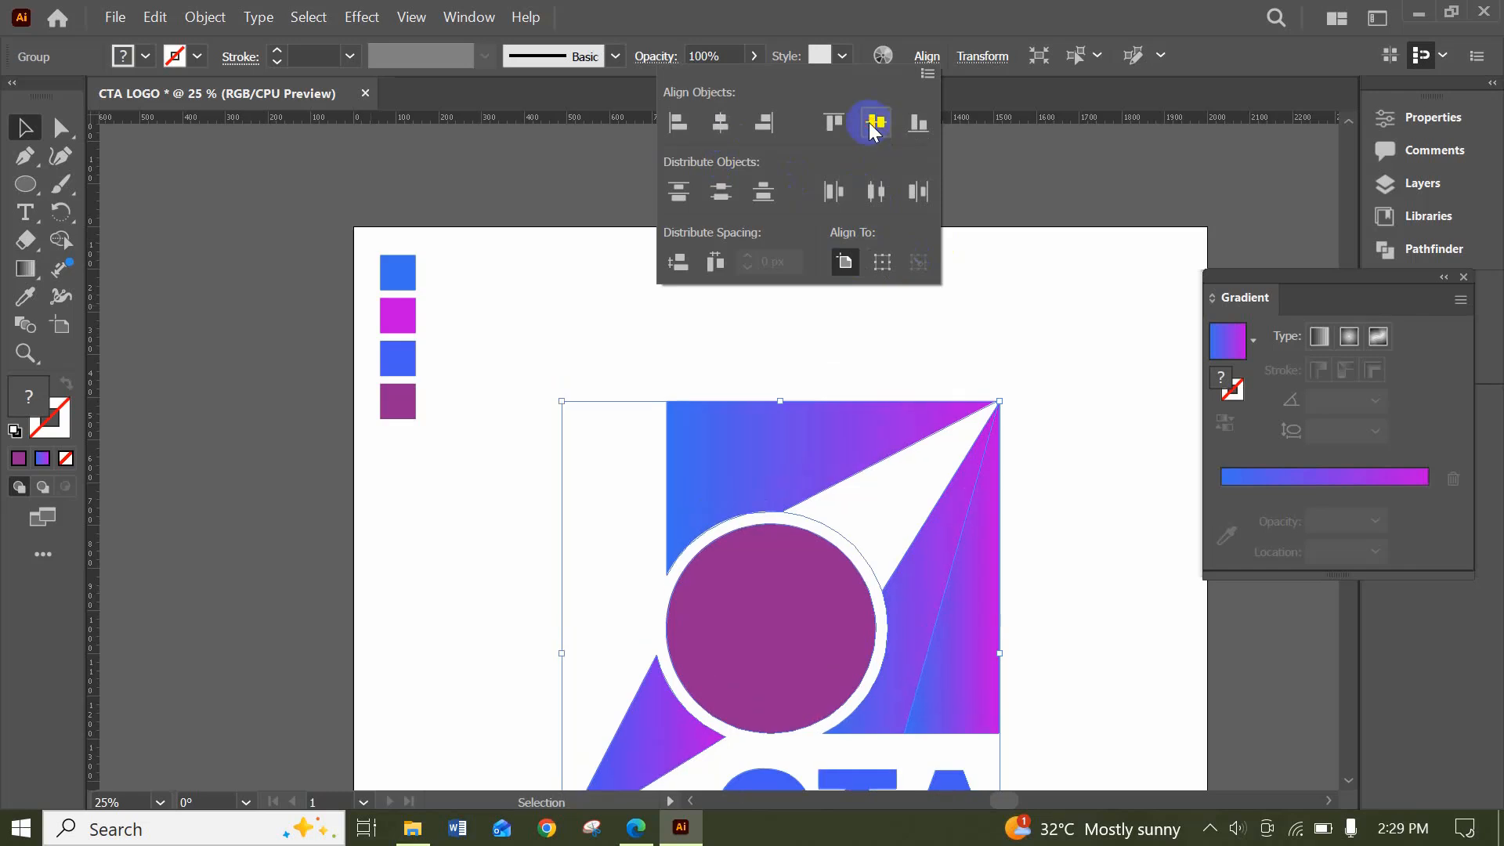
left_click(1048, 351)
scroll(966, 372, "down", 3)
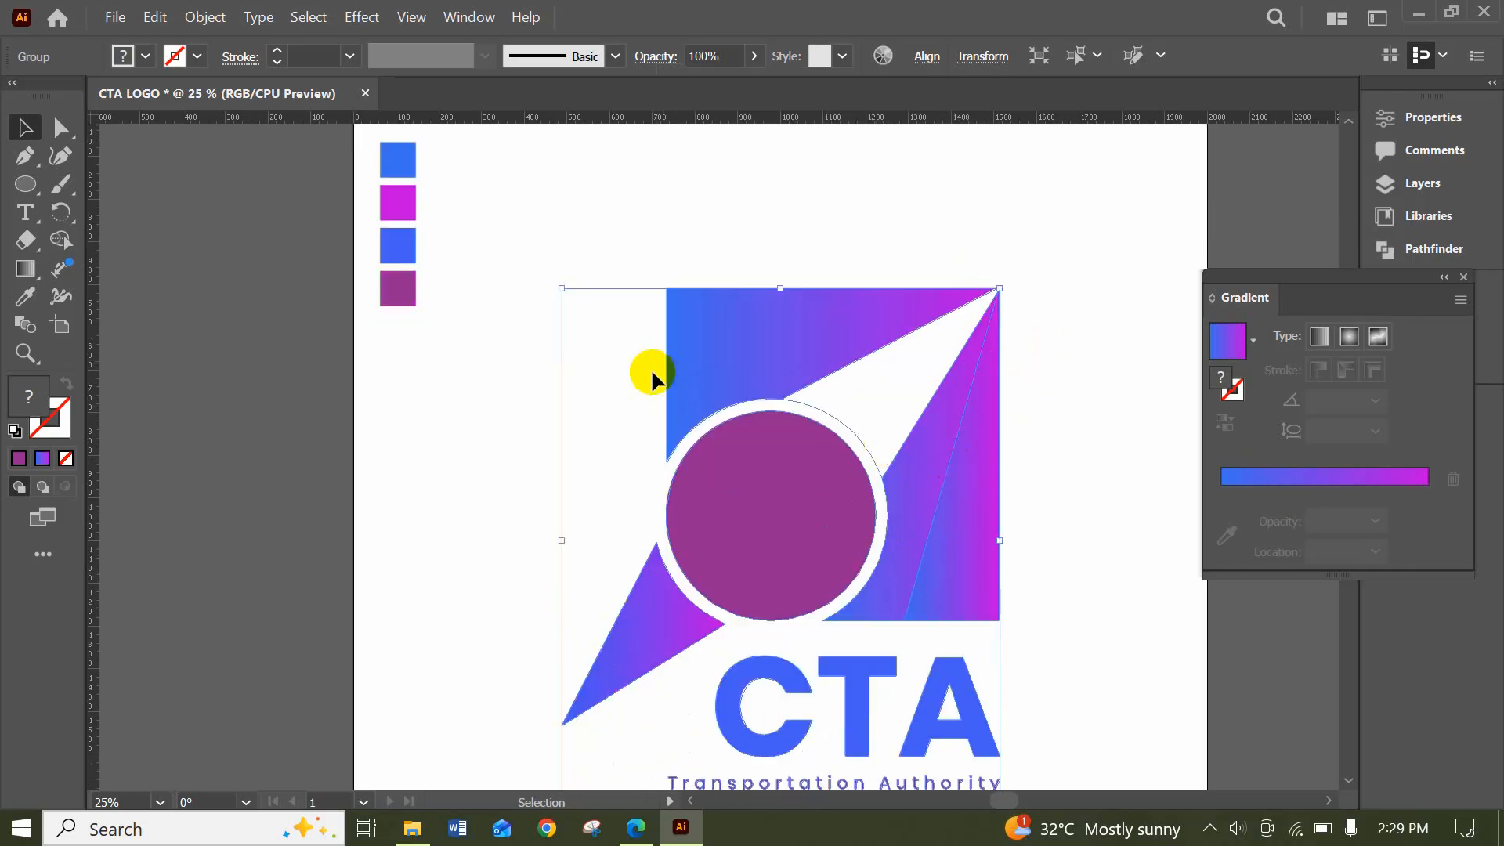
scroll(651, 368, "down", 2)
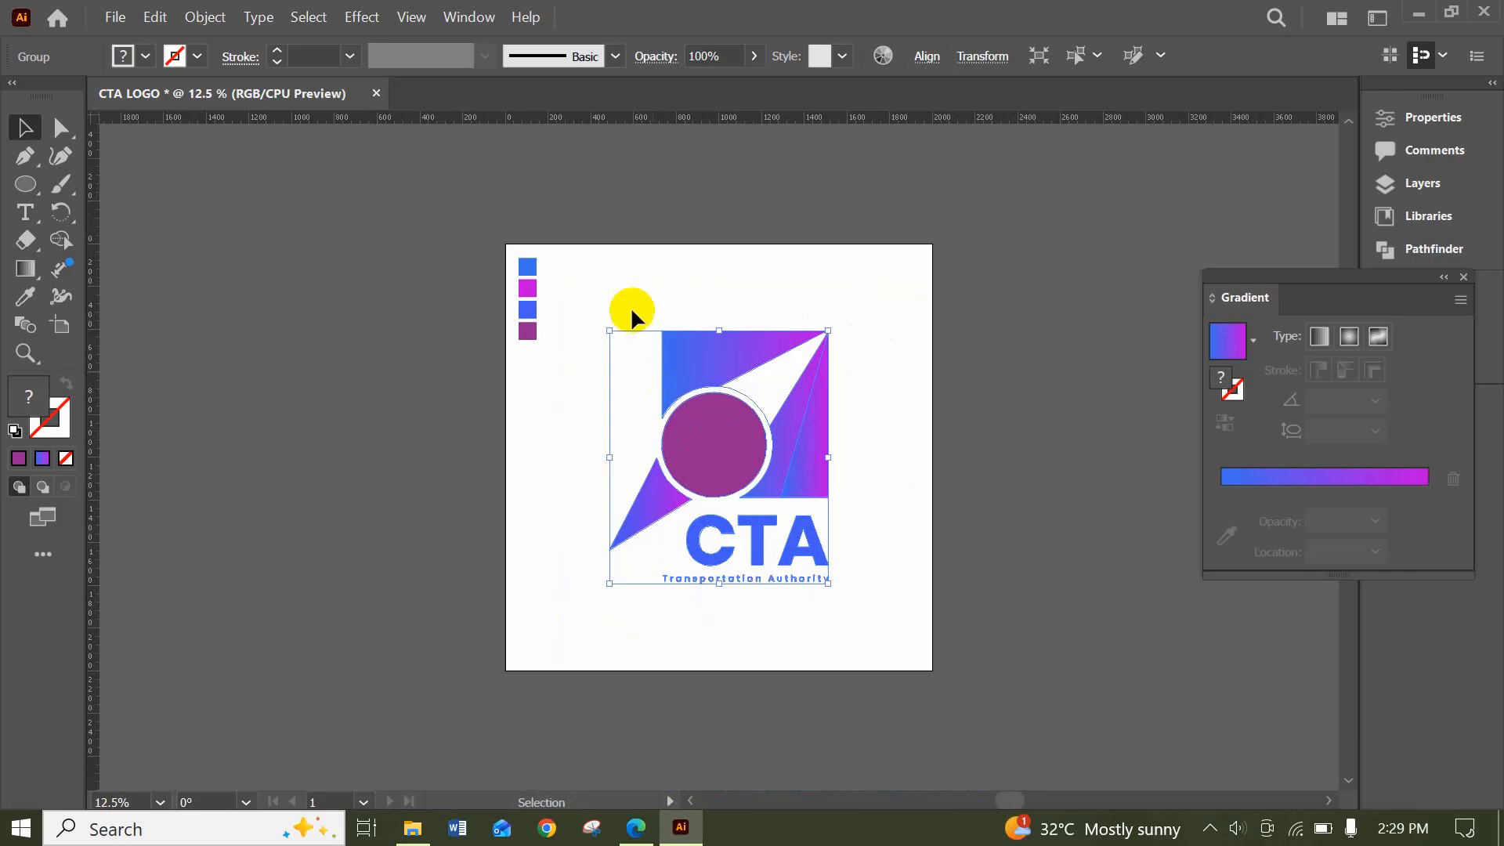
left_click(873, 294)
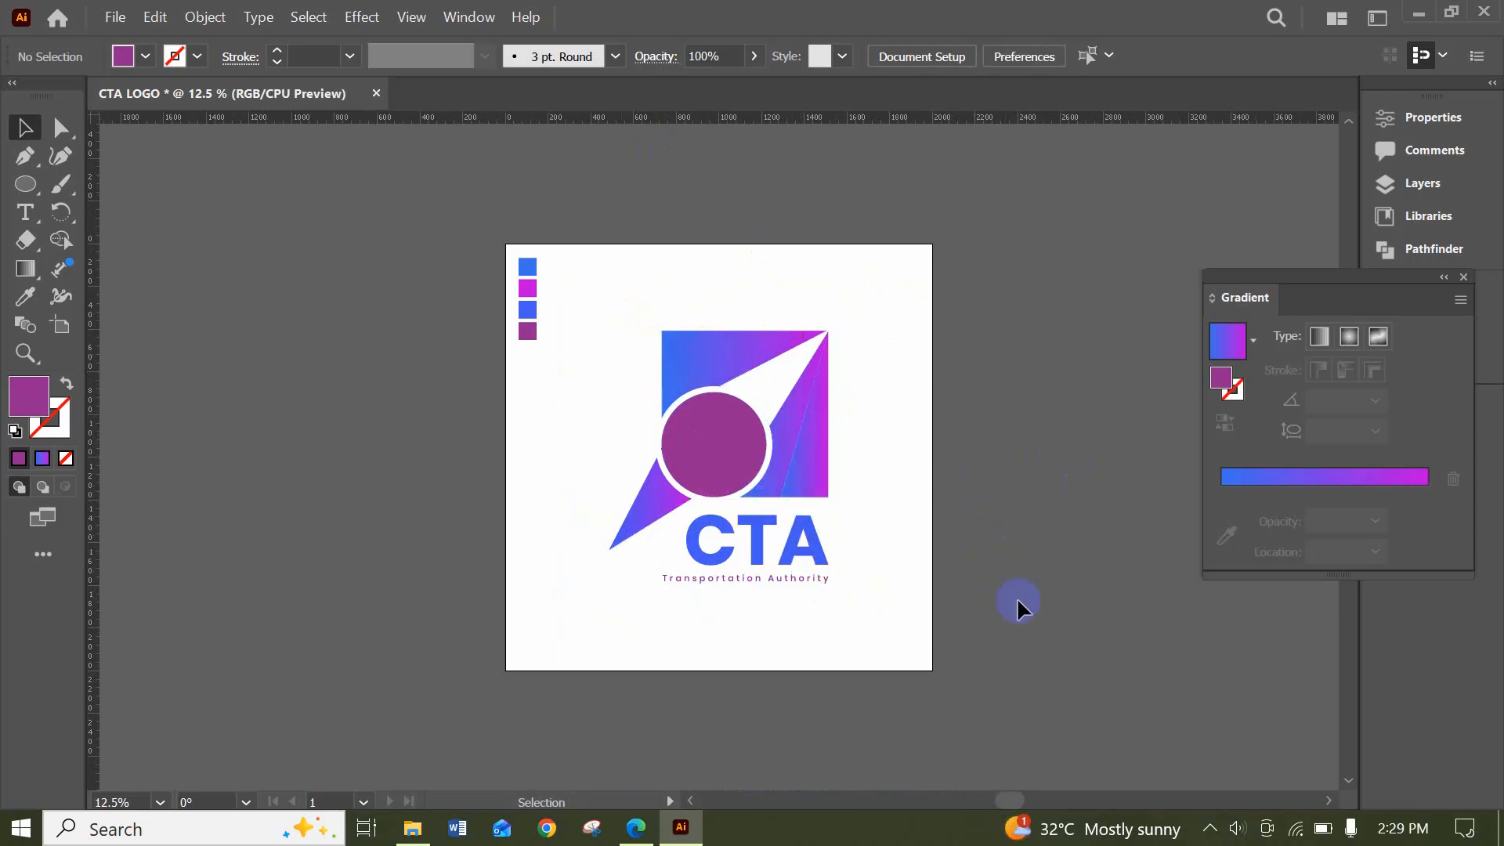
Switch to Edge and look through JOB 04.pdf for the working procedure and the sample travel banner
mouse_move(405, 834)
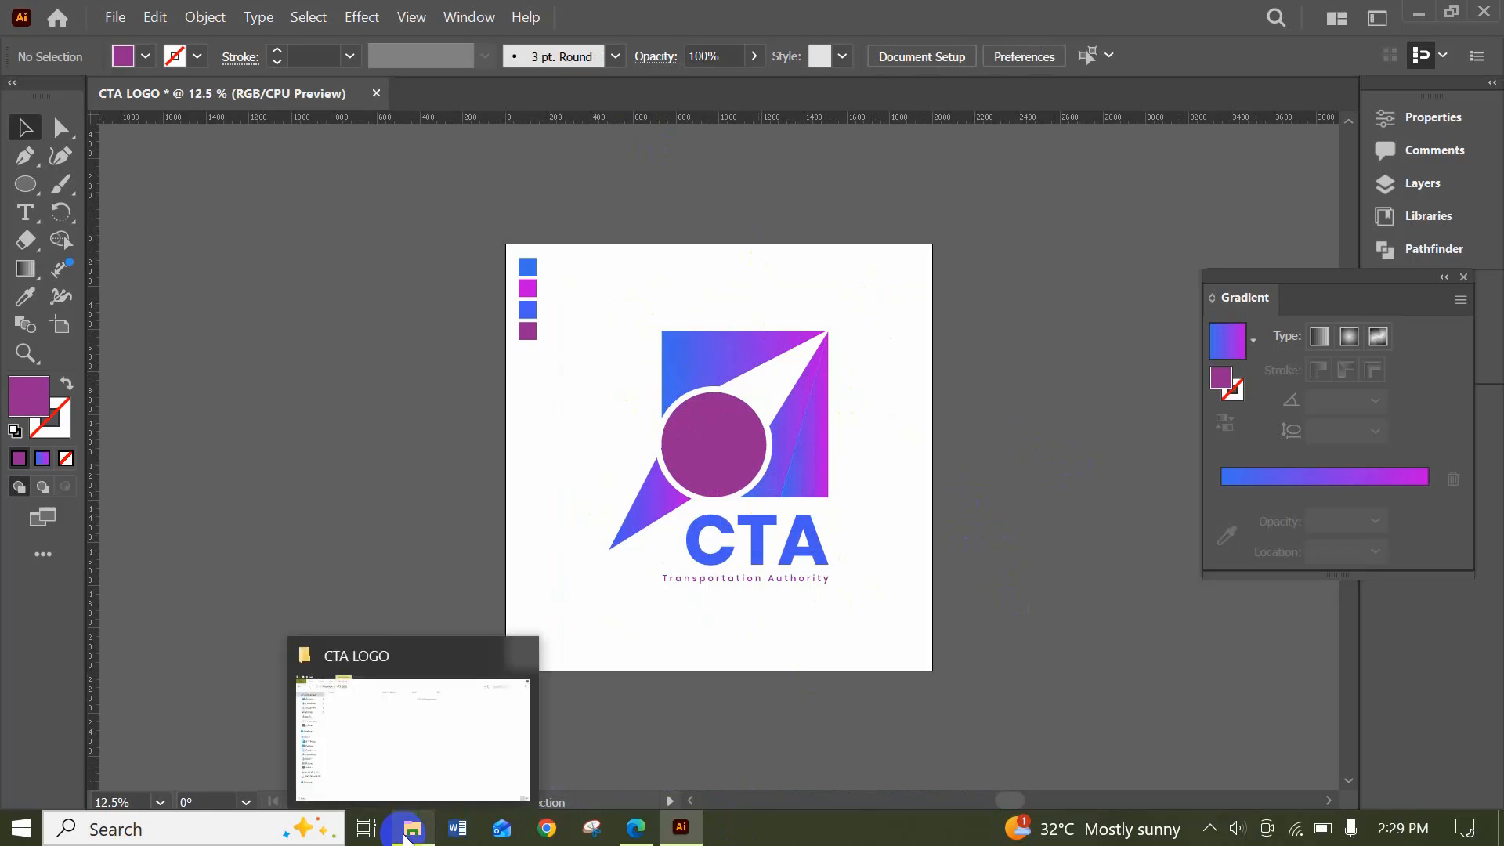
left_click(636, 832)
left_click(473, 30)
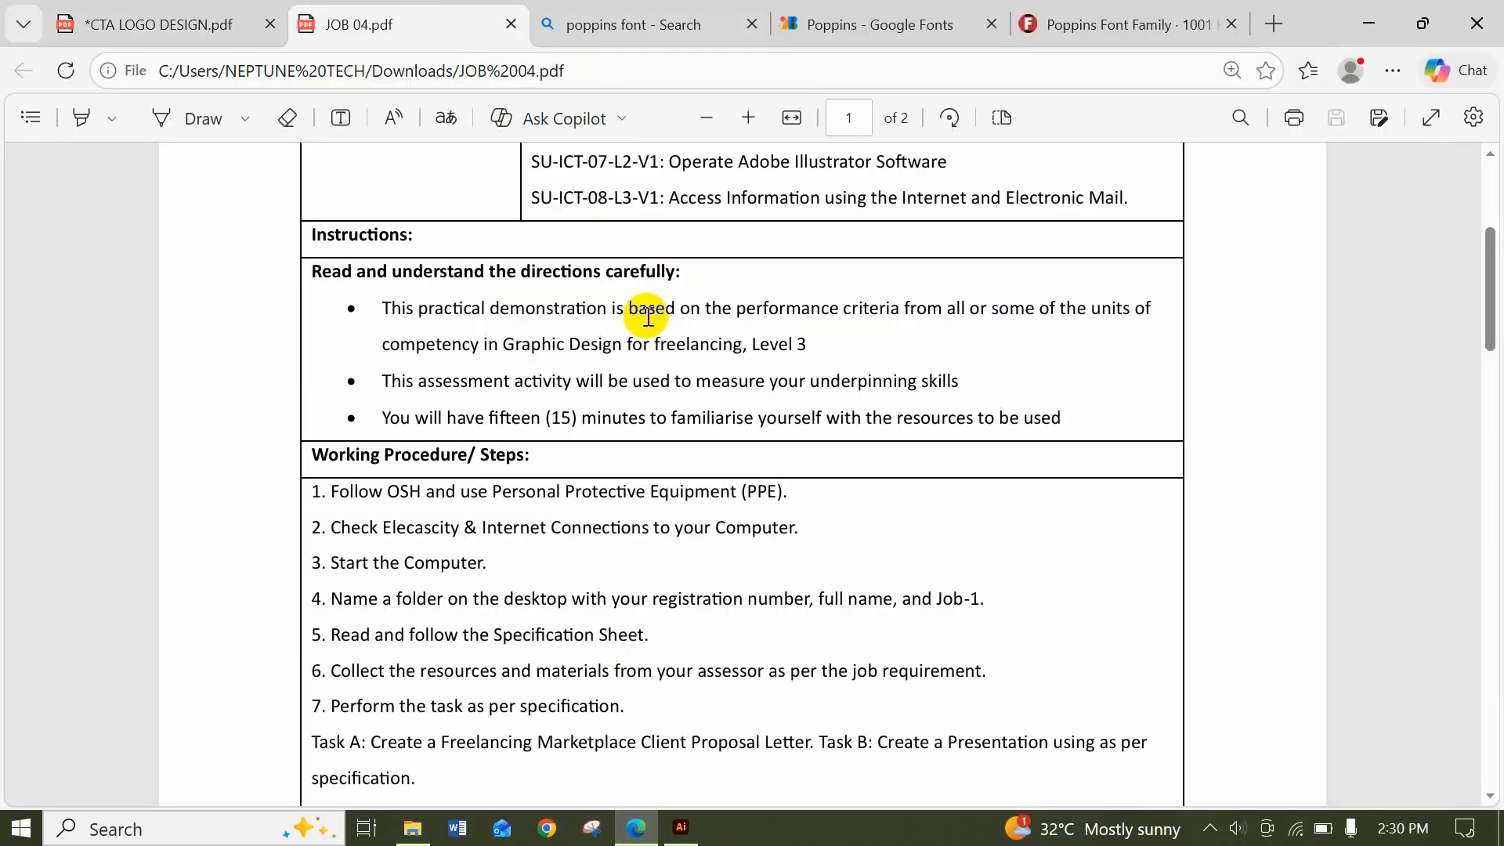
scroll(631, 319, "down", 10)
scroll(649, 317, "up", 1)
scroll(649, 317, "down", 10)
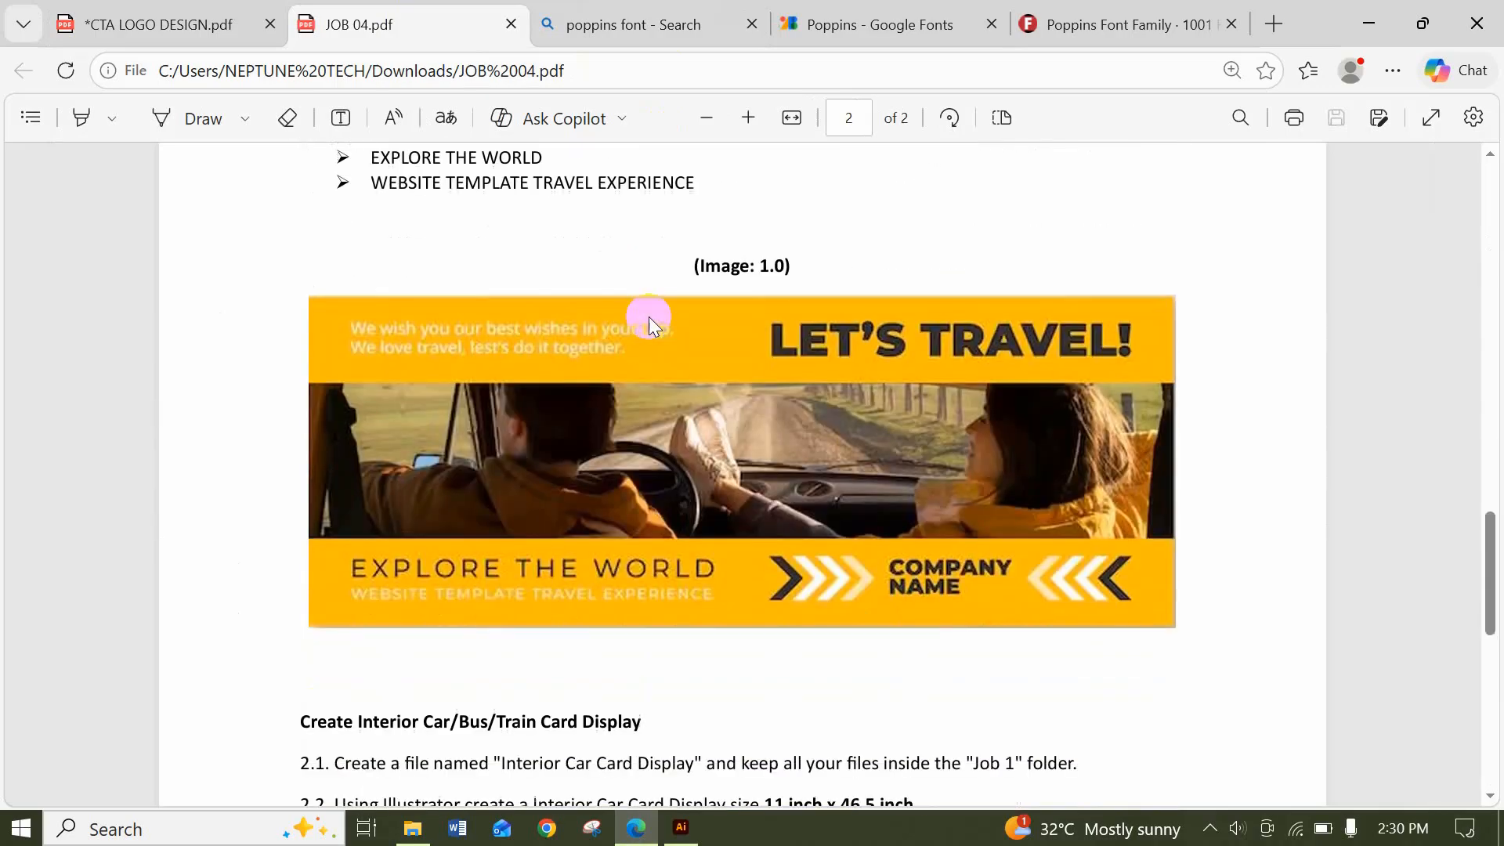
scroll(649, 317, "up", 5)
scroll(648, 317, "up", 8)
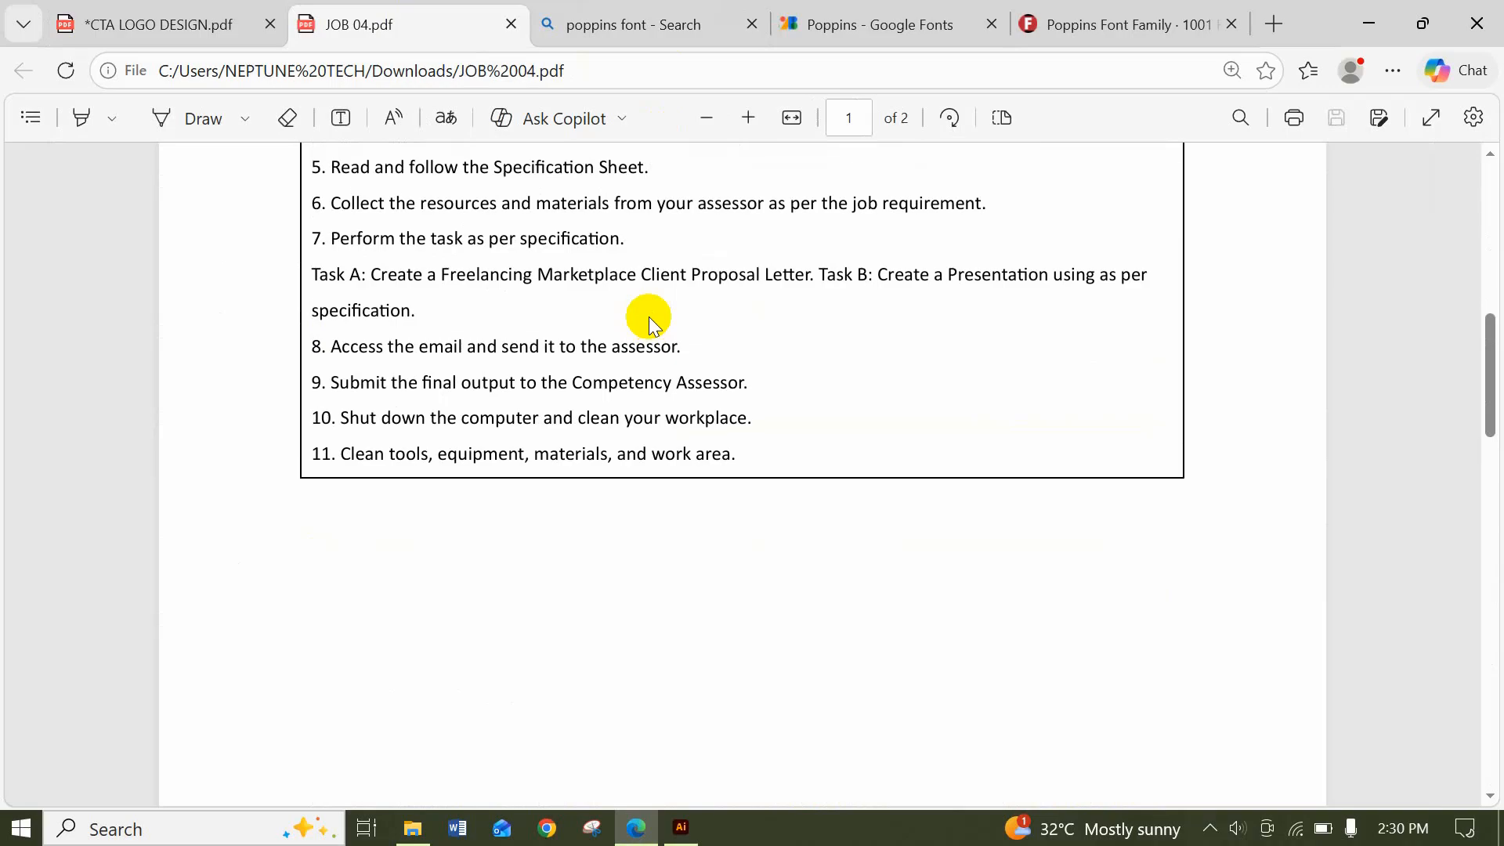
scroll(649, 316, "up", 3)
scroll(648, 316, "down", 8)
scroll(649, 316, "down", 5)
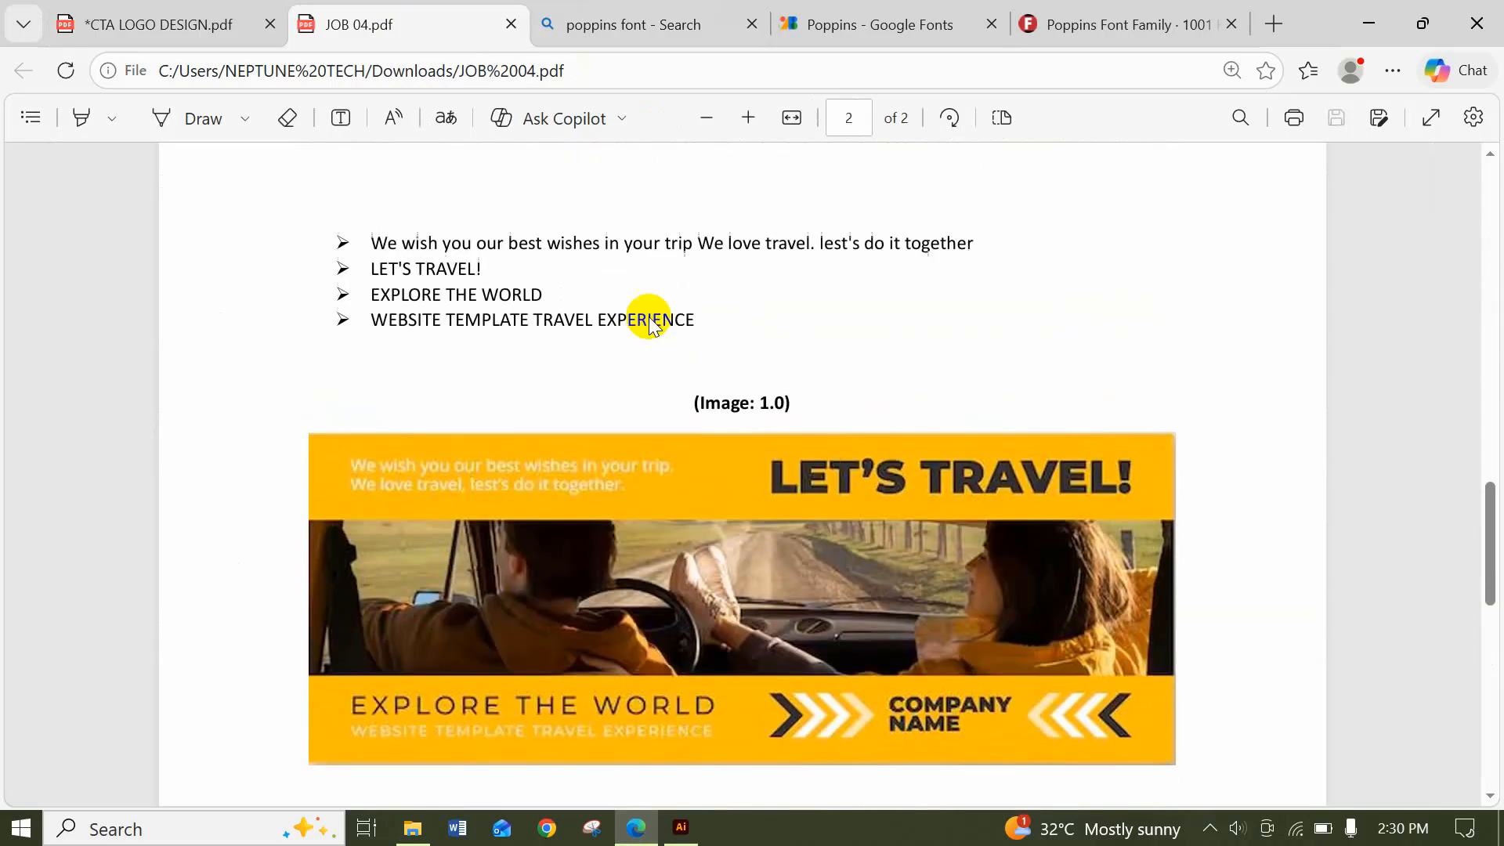
Highlight the job title "Interior Car Card Display Bannar Design" and read the card display specifications at the end of the job sheet
scroll(649, 316, "up", 15)
scroll(648, 316, "up", 3)
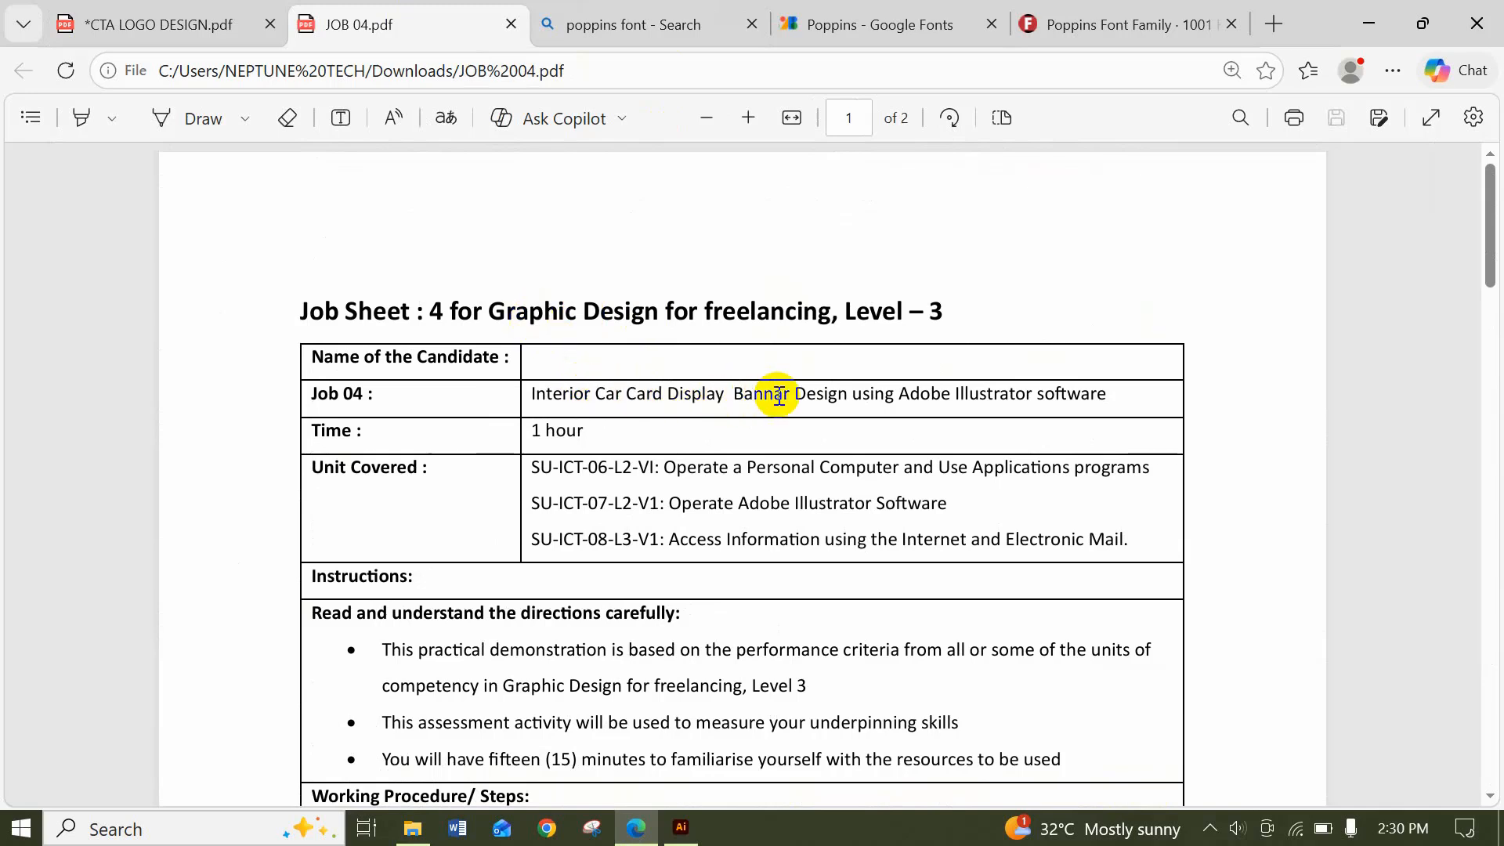
mouse_move(851, 396)
left_mouse_down()
mouse_move(527, 409)
mouse_move(529, 393)
mouse_move(852, 398)
left_mouse_up()
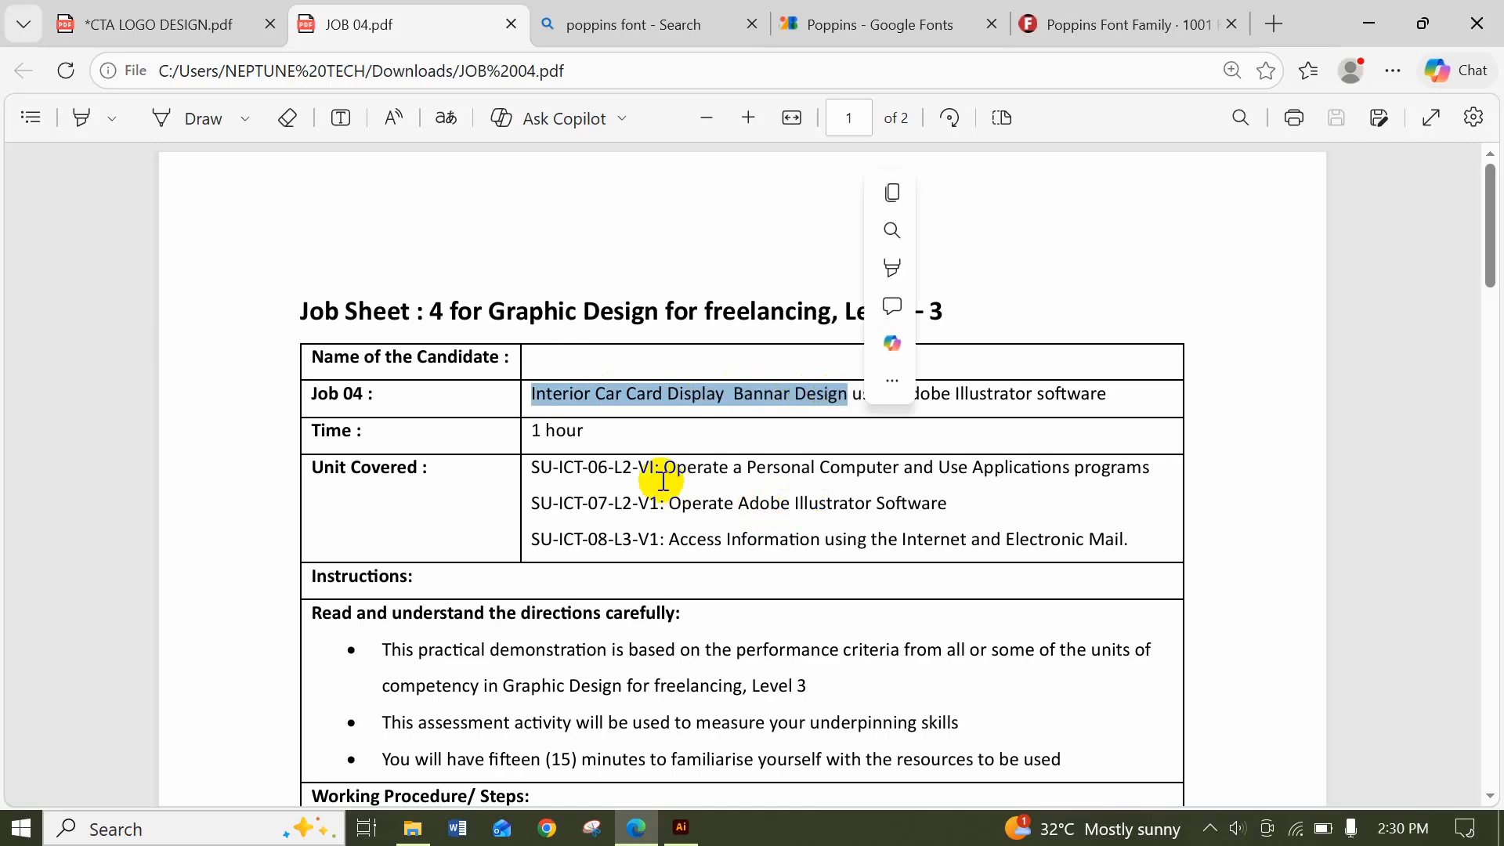
scroll(577, 414, "down", 12)
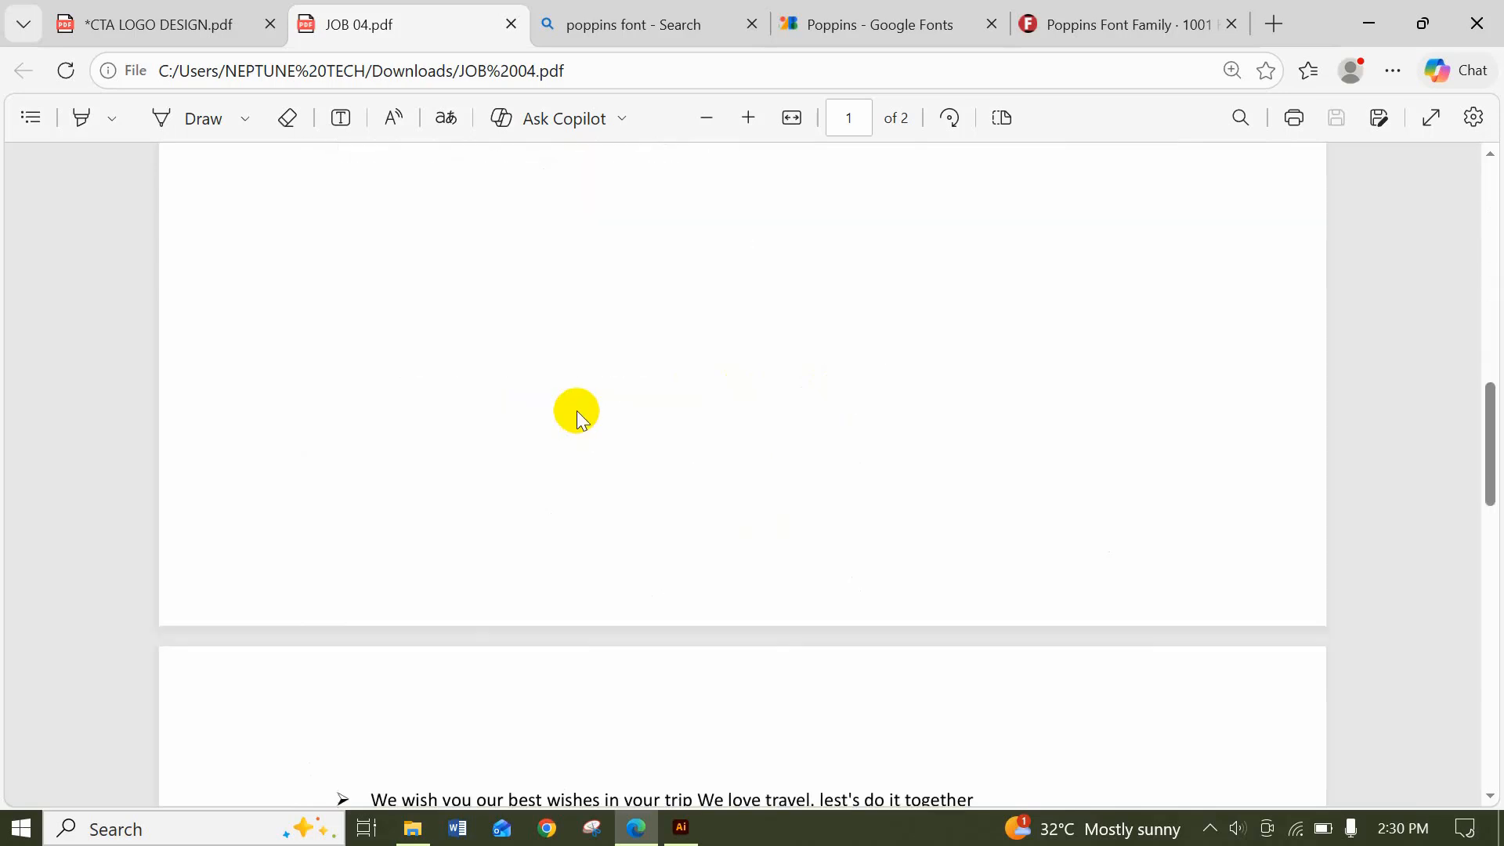
scroll(578, 413, "up", 3)
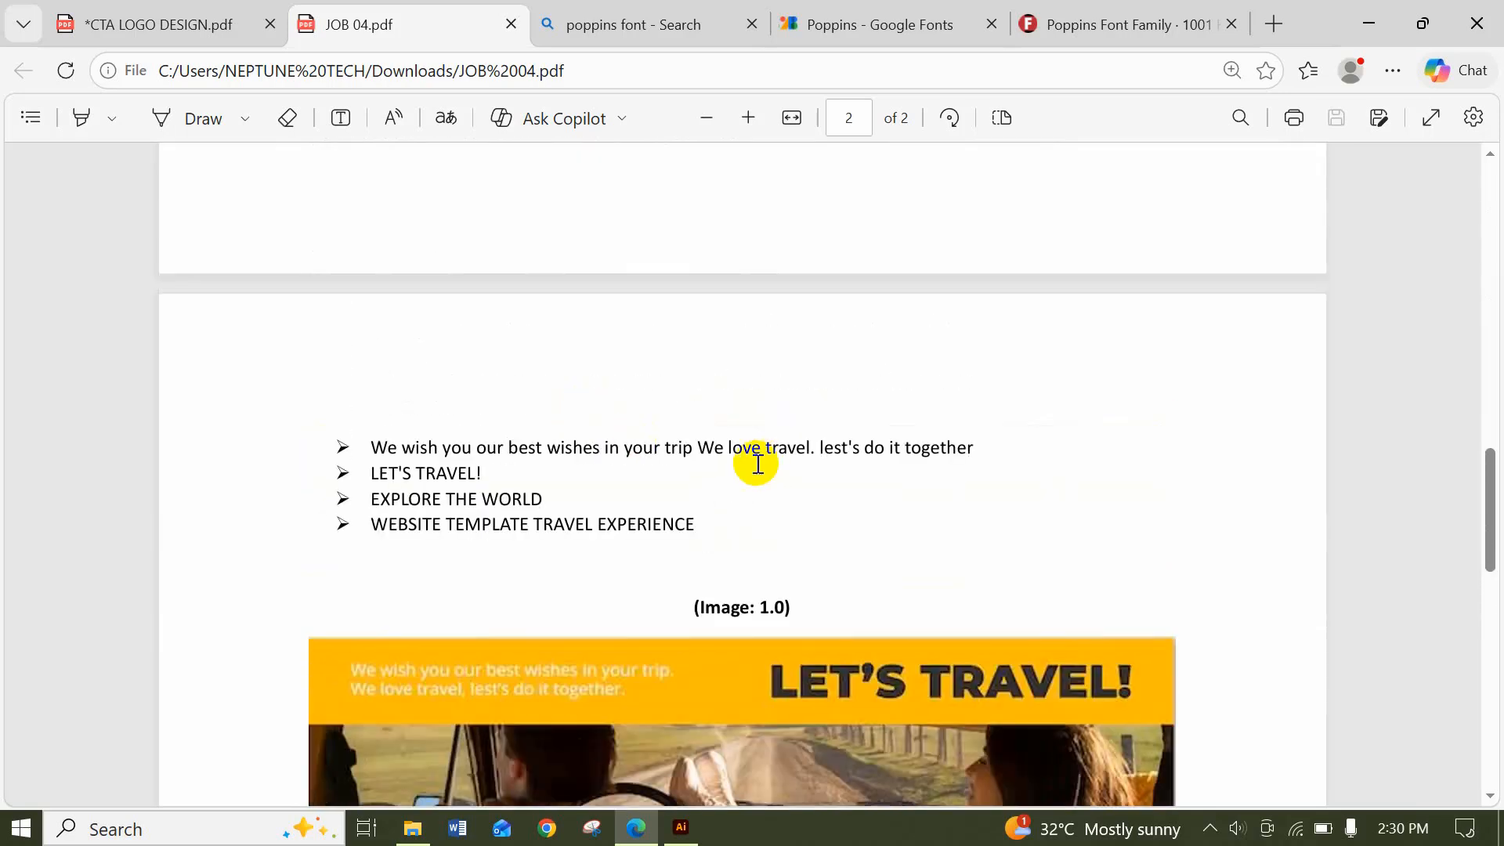
scroll(737, 459, "up", 8)
scroll(736, 458, "down", 10)
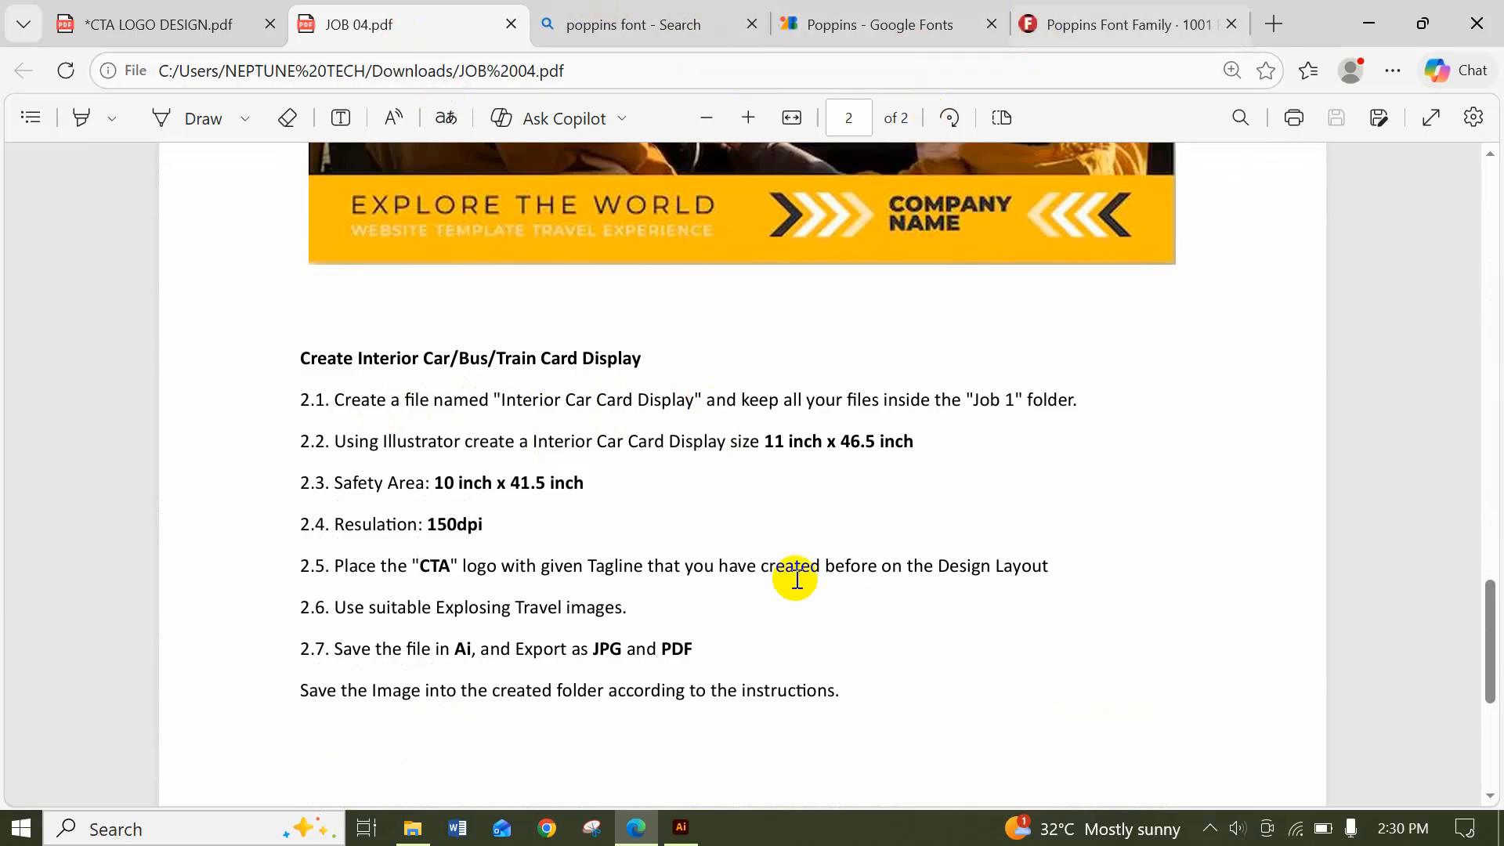
Switch back to Illustrator and save the document as CTA LOGO in AI format in the CTA LOGO folder within Desktop > New folder
left_click(681, 828)
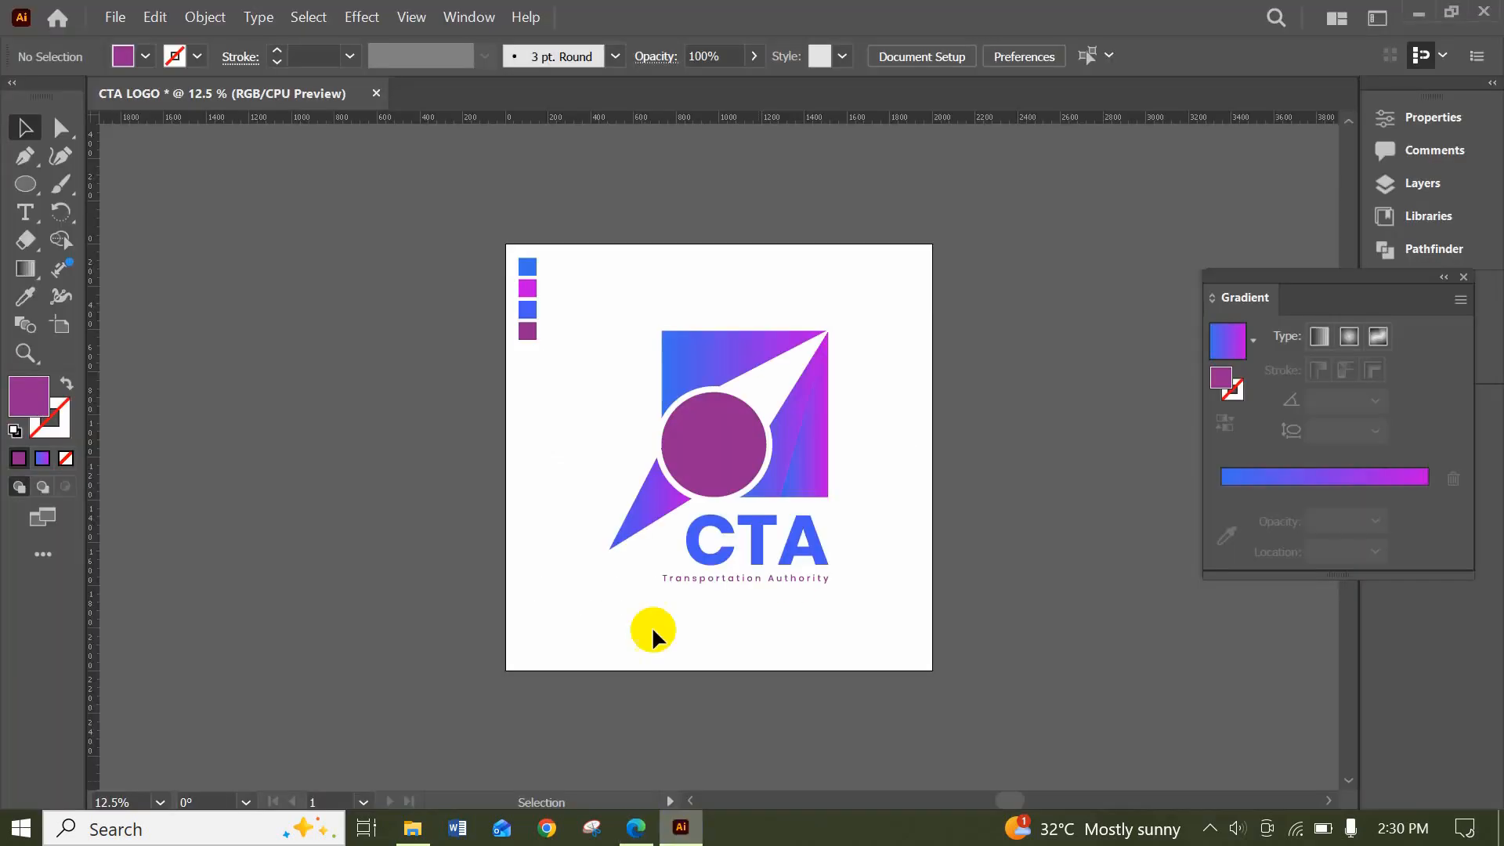
left_click(115, 16)
left_click(159, 225)
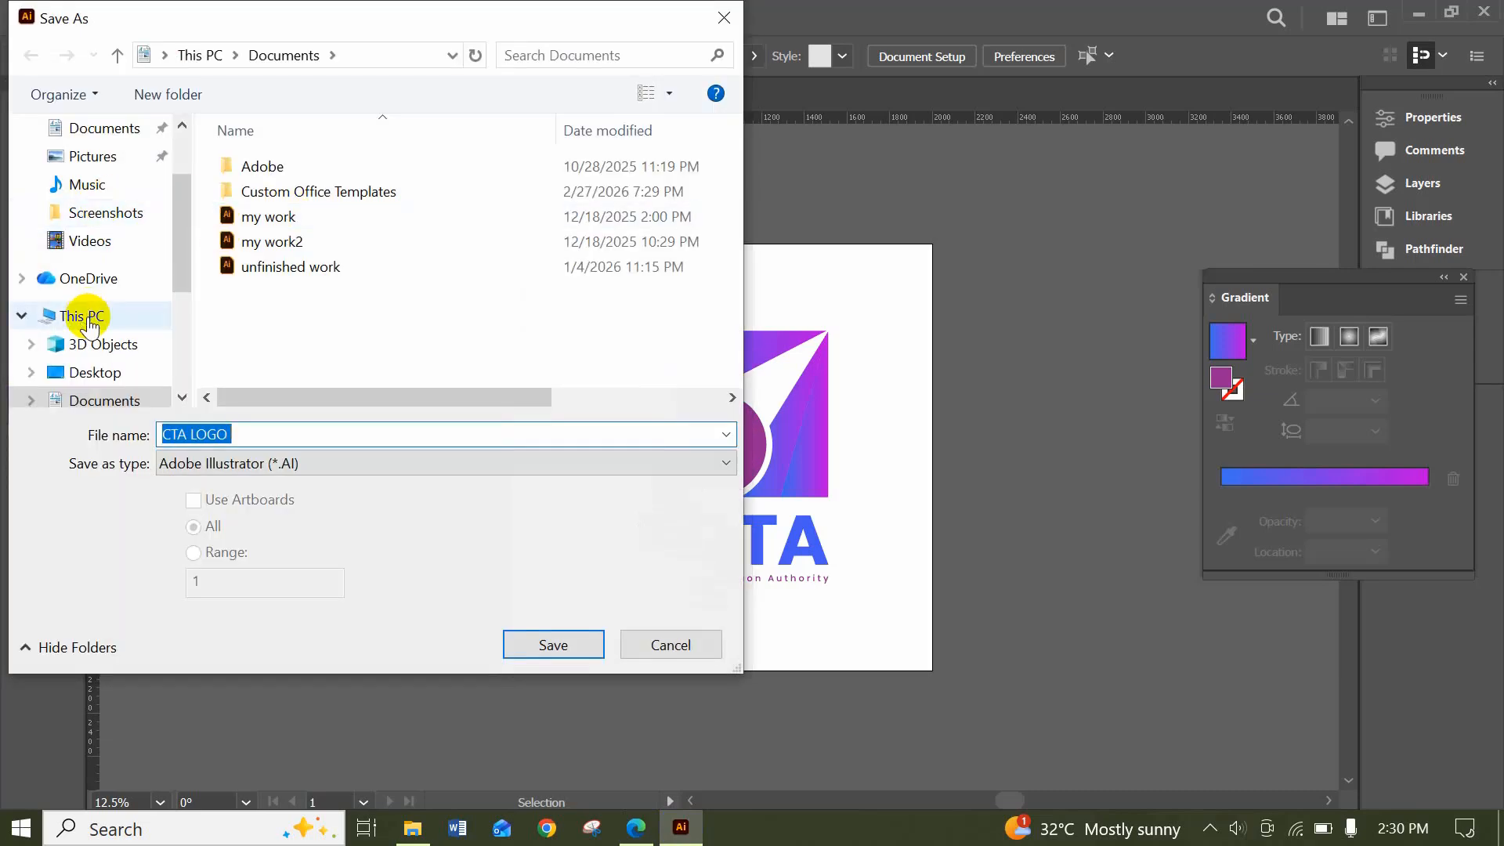
scroll(94, 258, "up", 2)
scroll(92, 259, "up", 1)
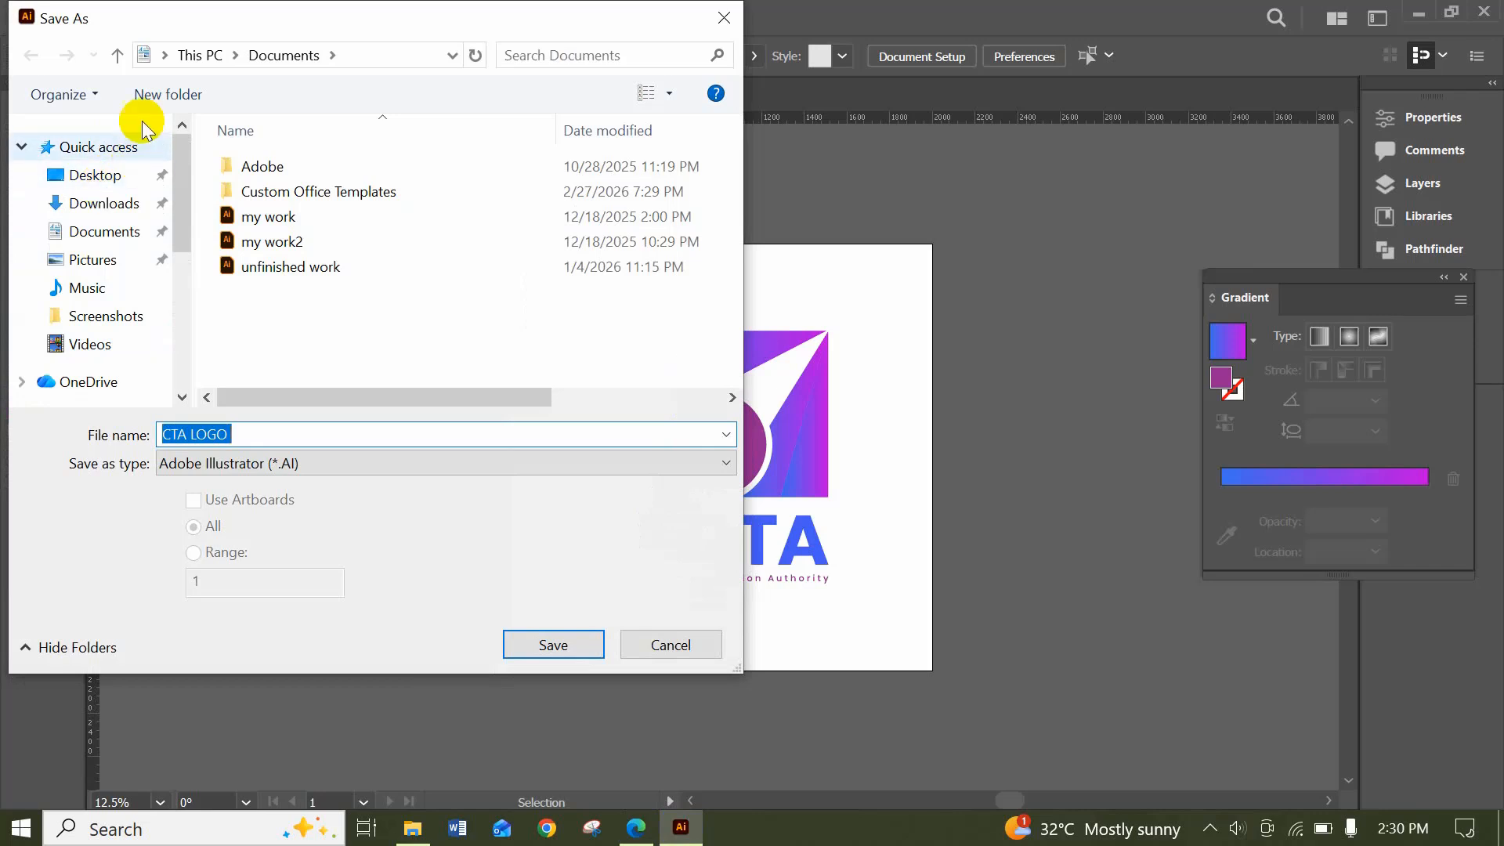
left_click(82, 183)
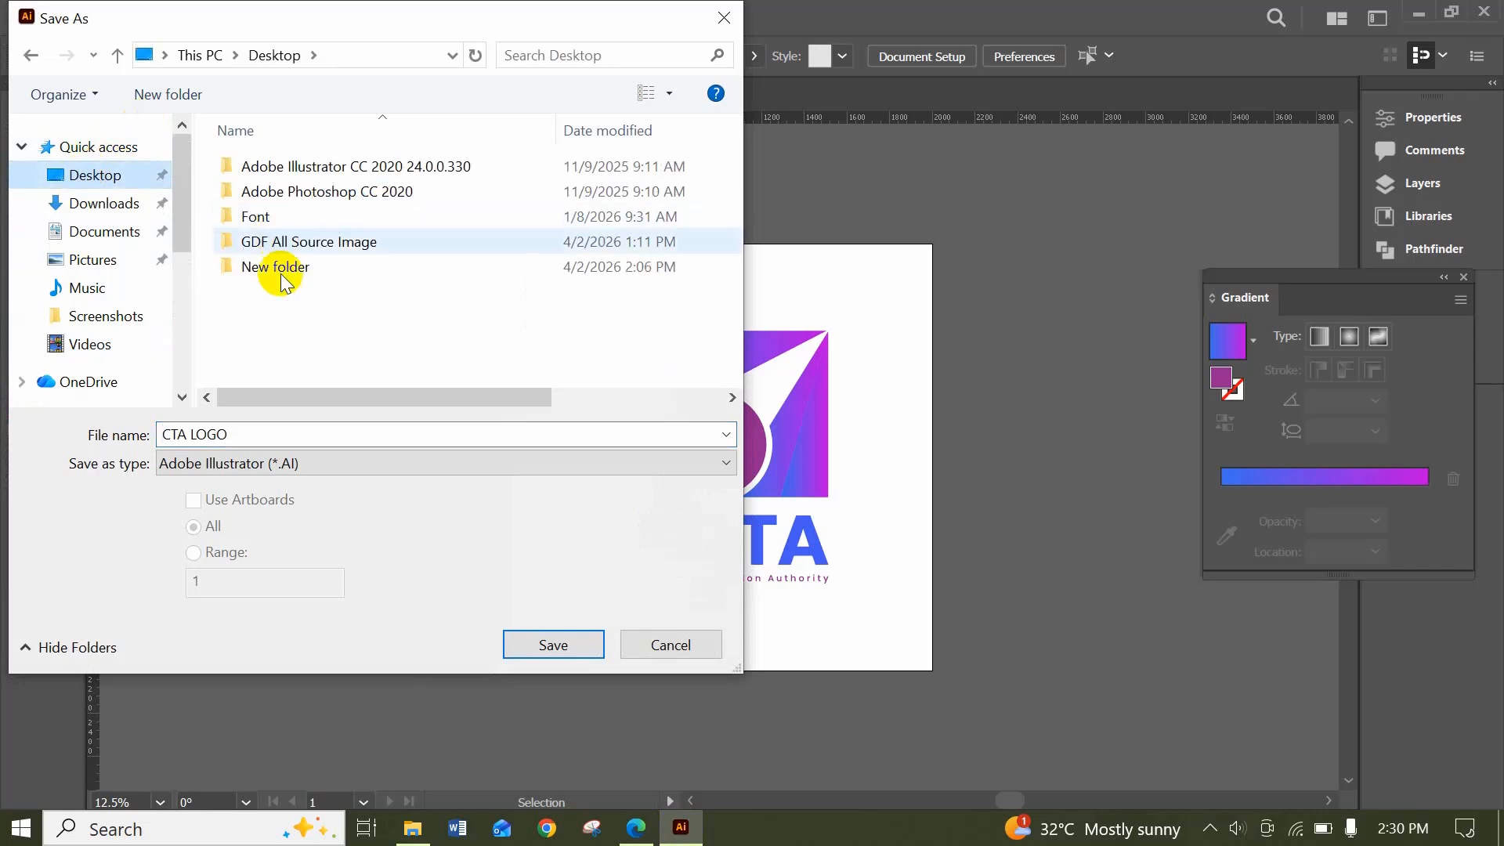
left_click(284, 267)
double_click(284, 268)
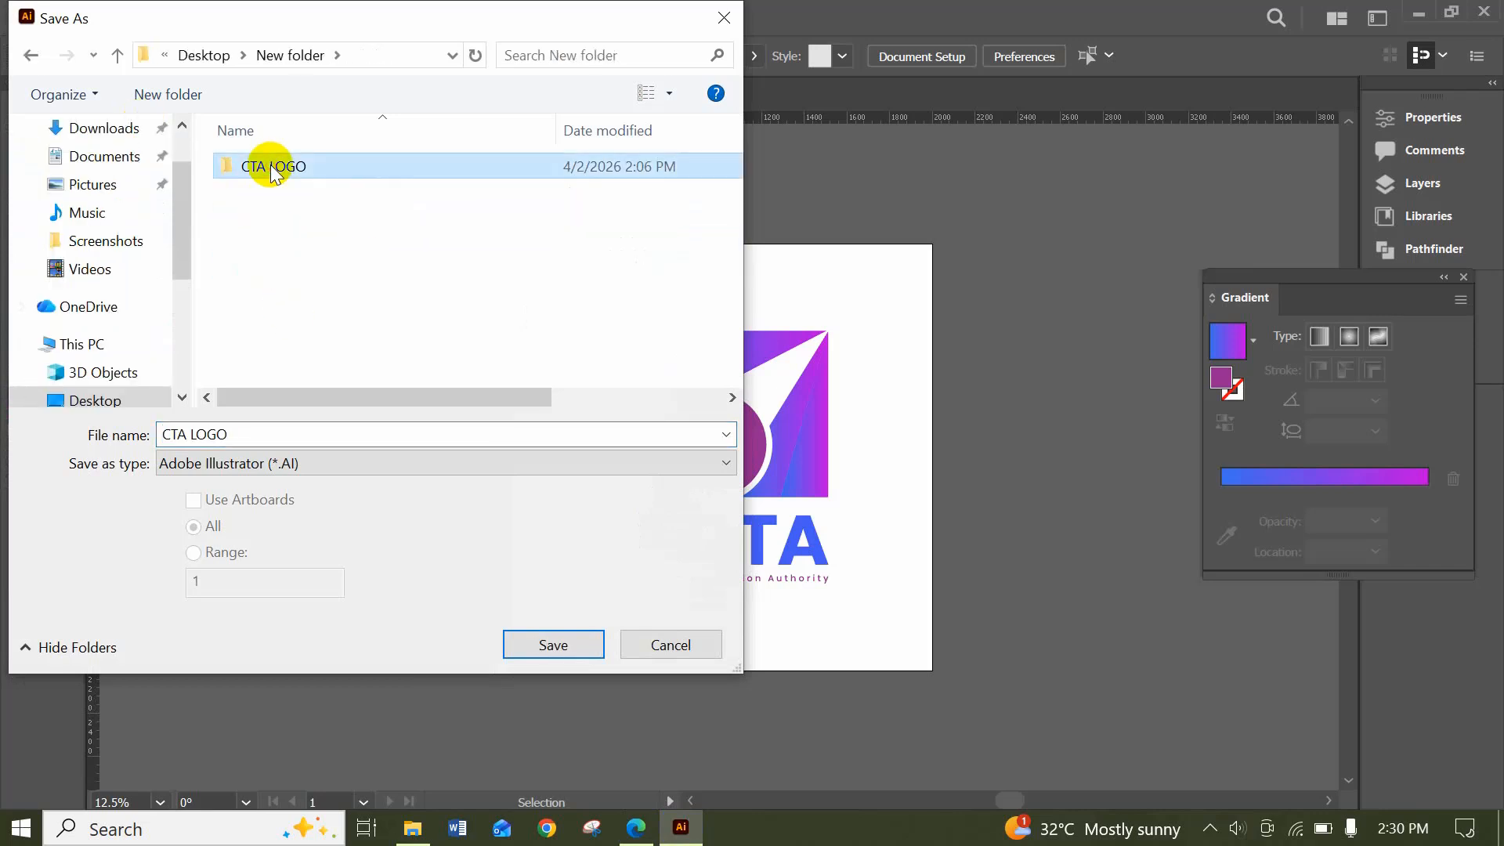
double_click(262, 163)
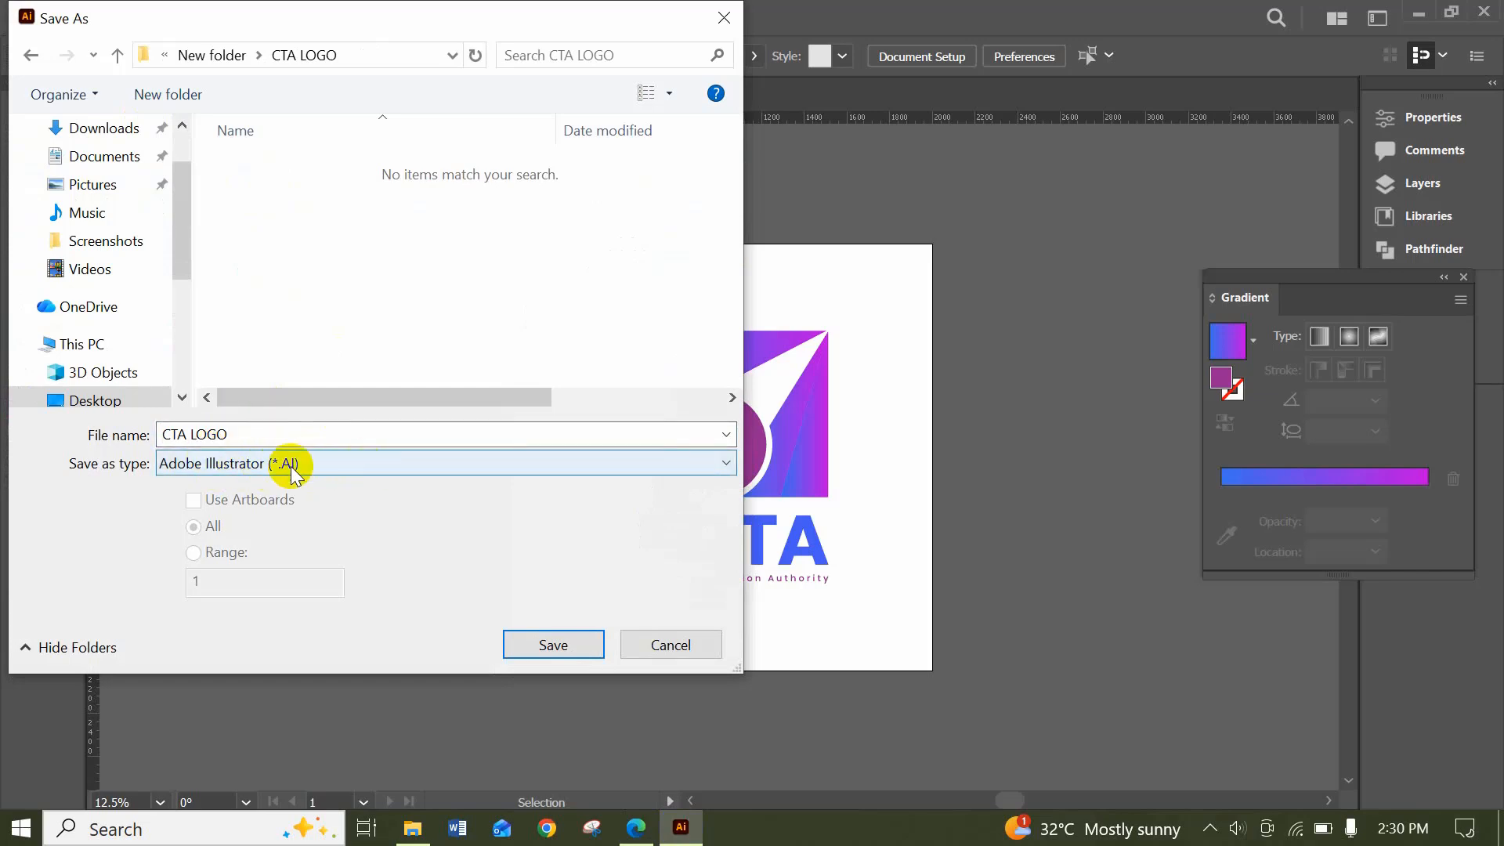
left_click(548, 645)
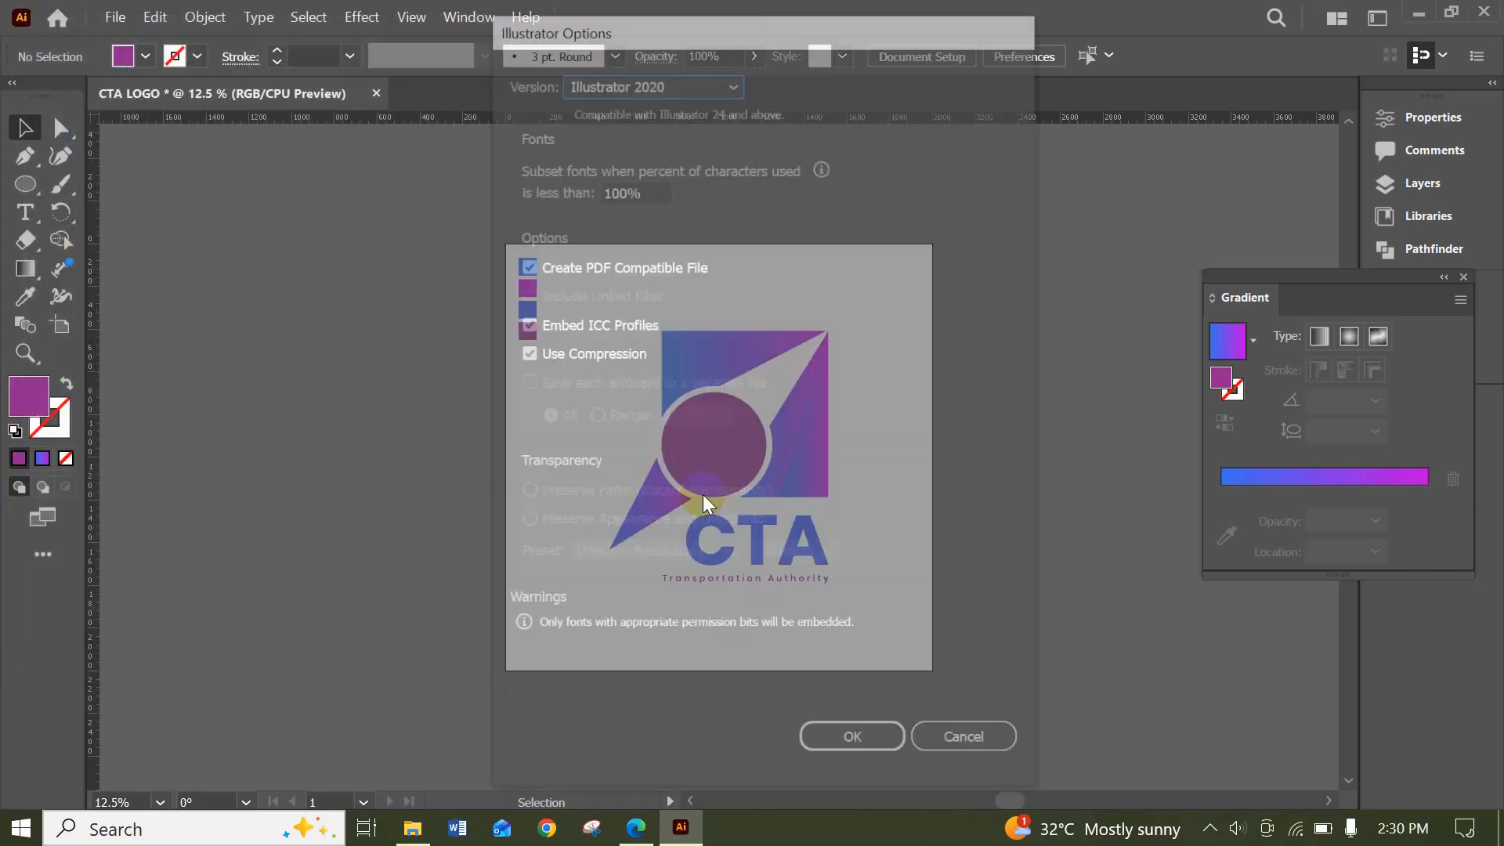
left_click(831, 744)
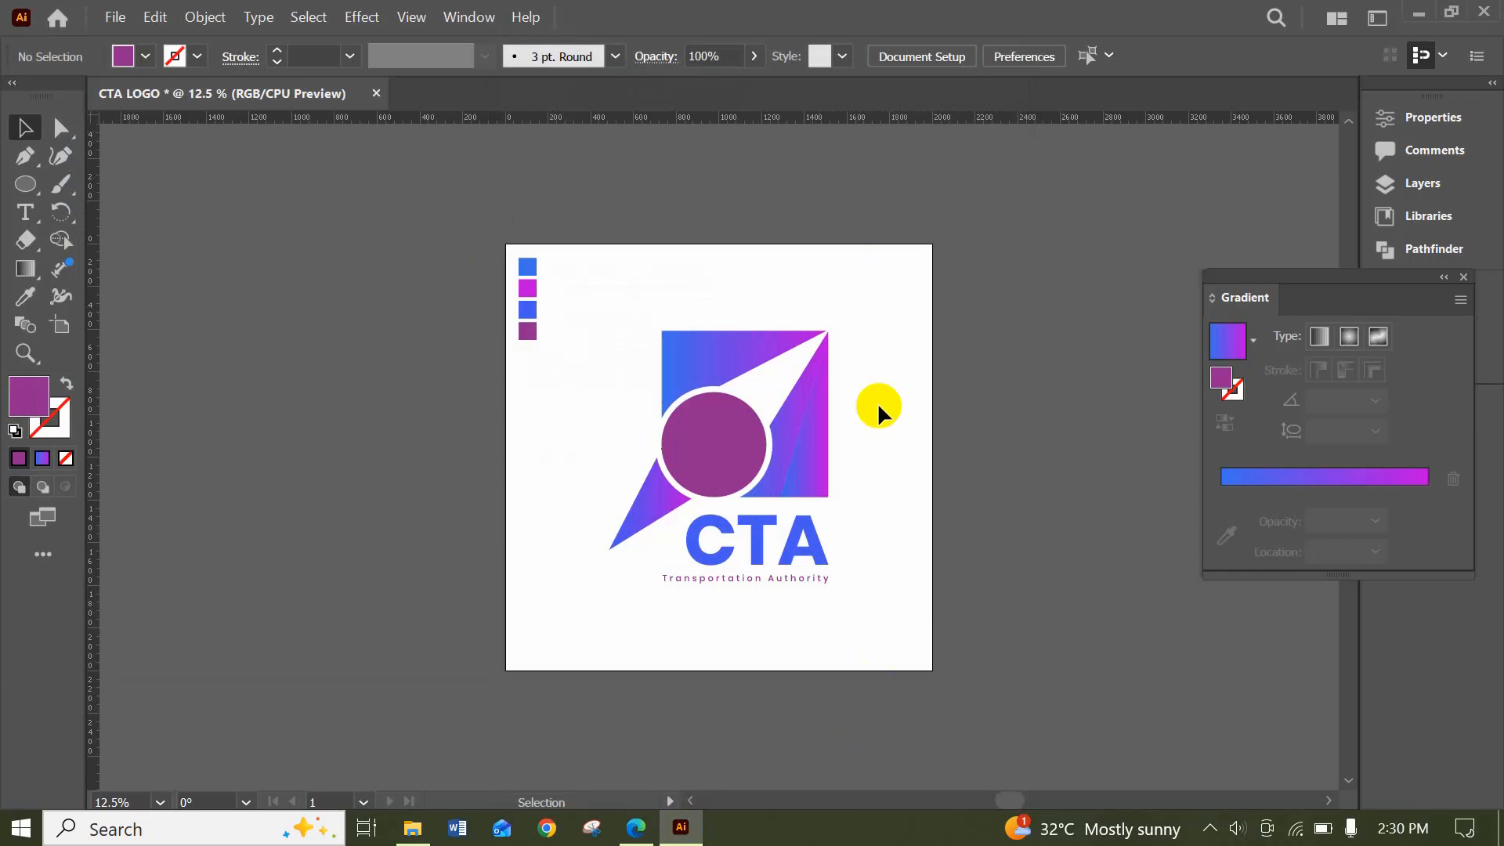
Save the document as CTA LOGO in Illustrator EPS format in the CTA LOGO folder, accepting the default EPS options
left_click(116, 18)
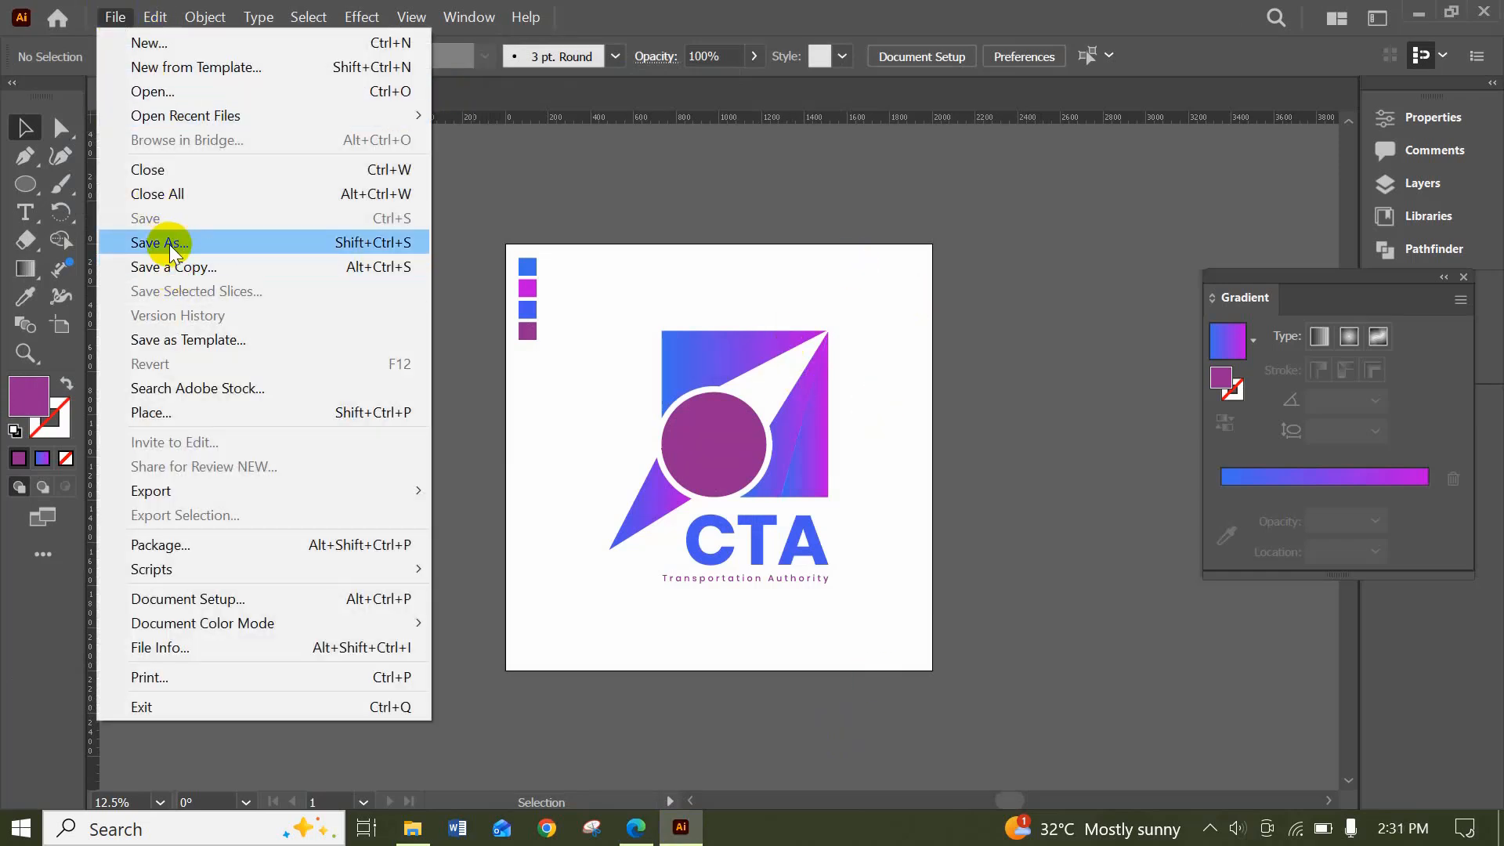
left_click(169, 244)
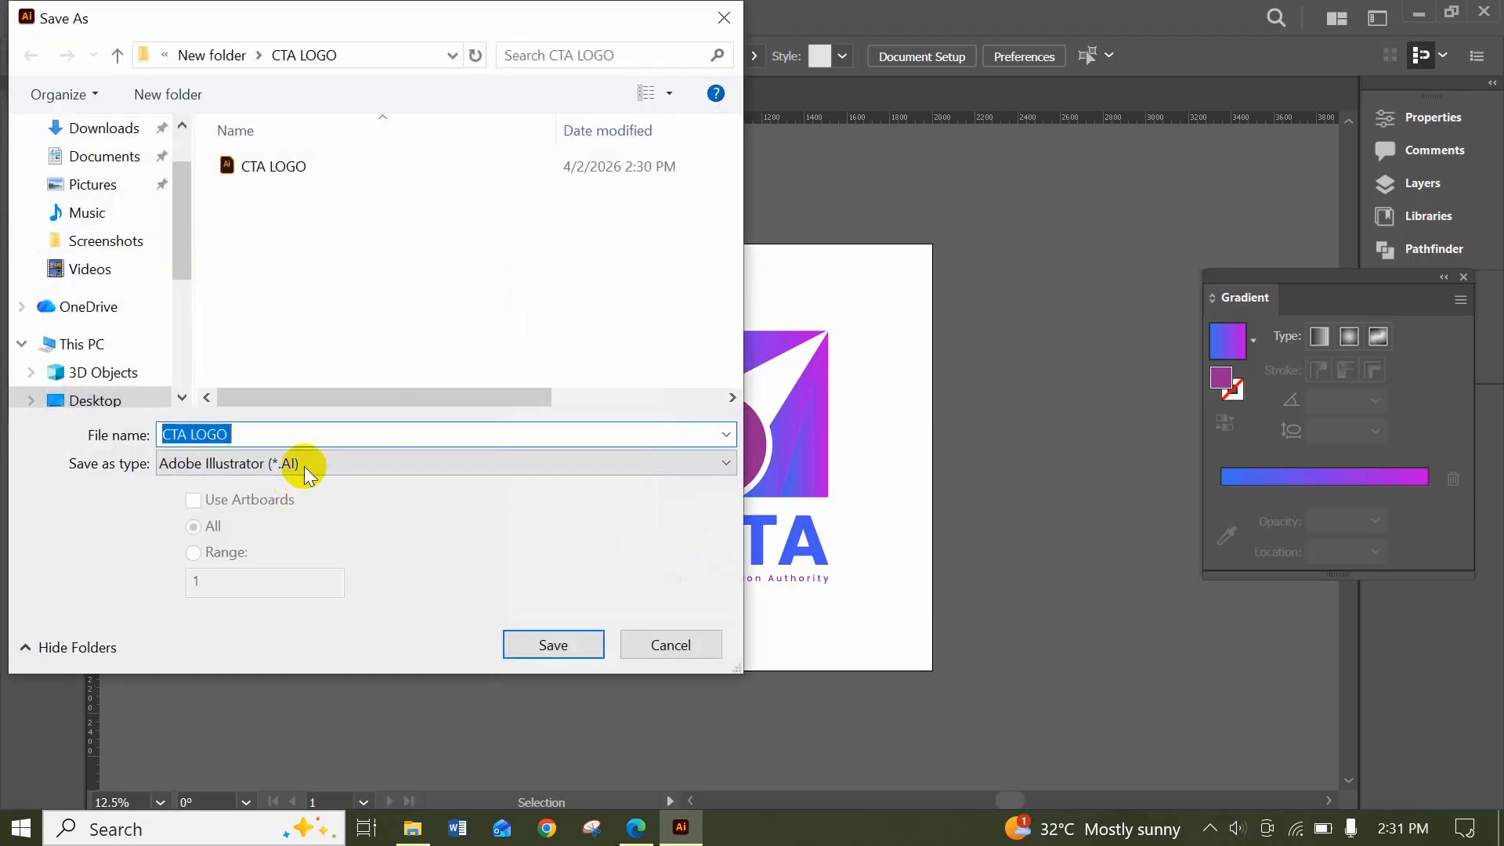
left_click(304, 467)
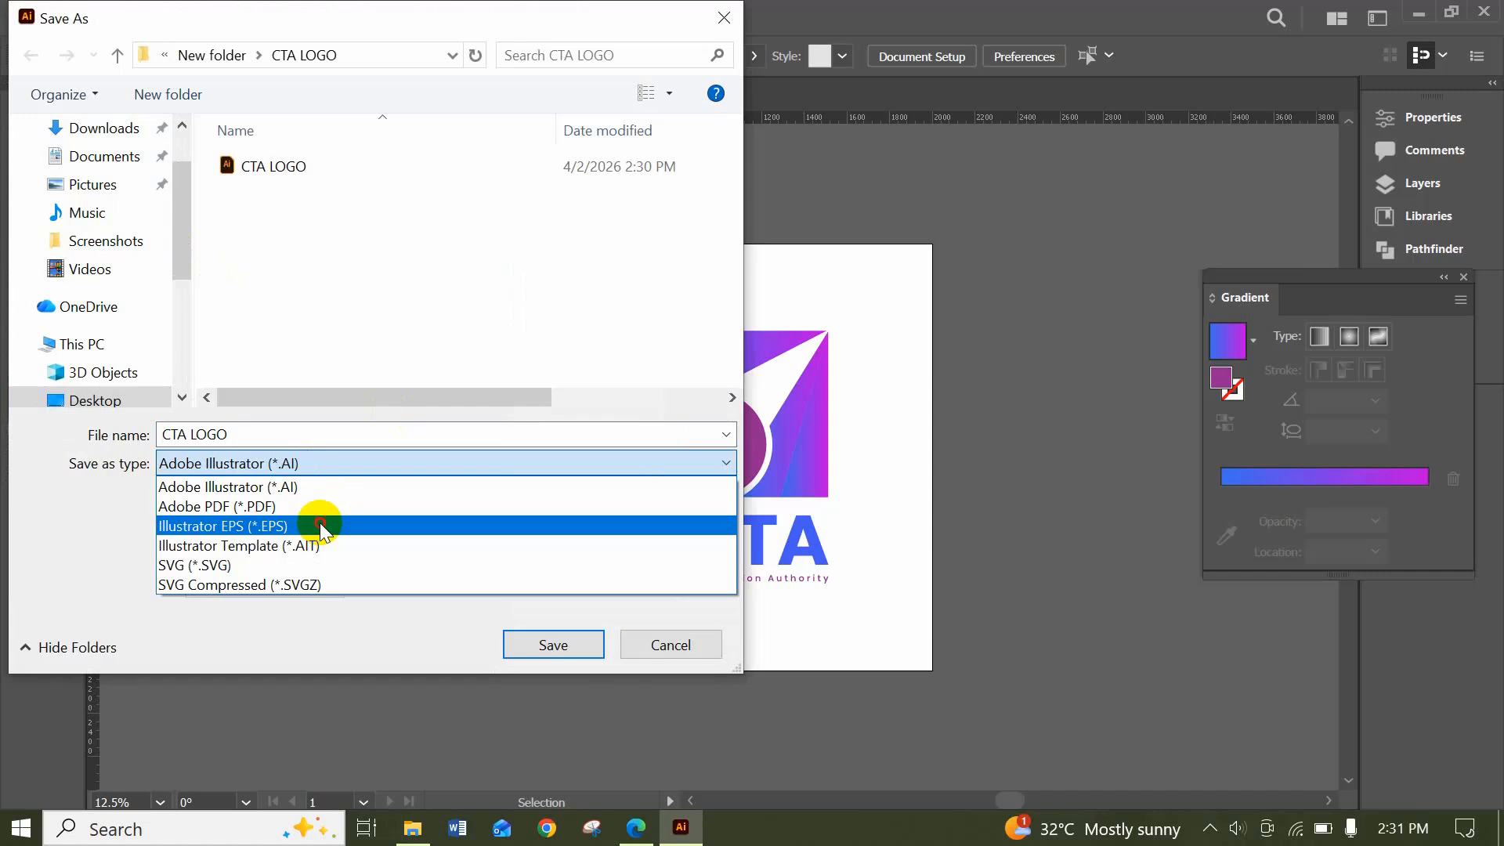
left_click(320, 523)
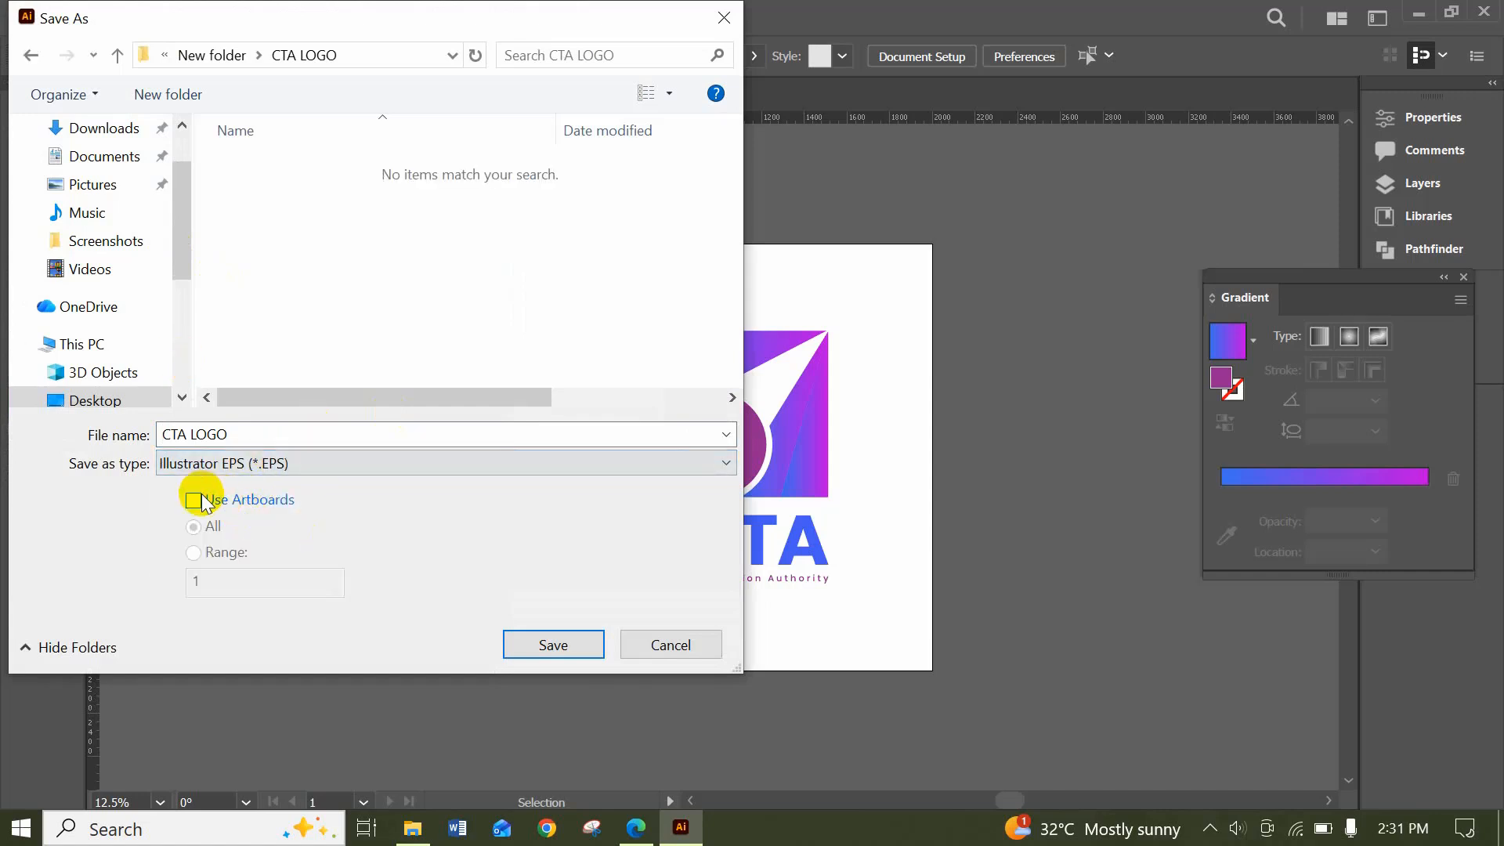
left_click(552, 638)
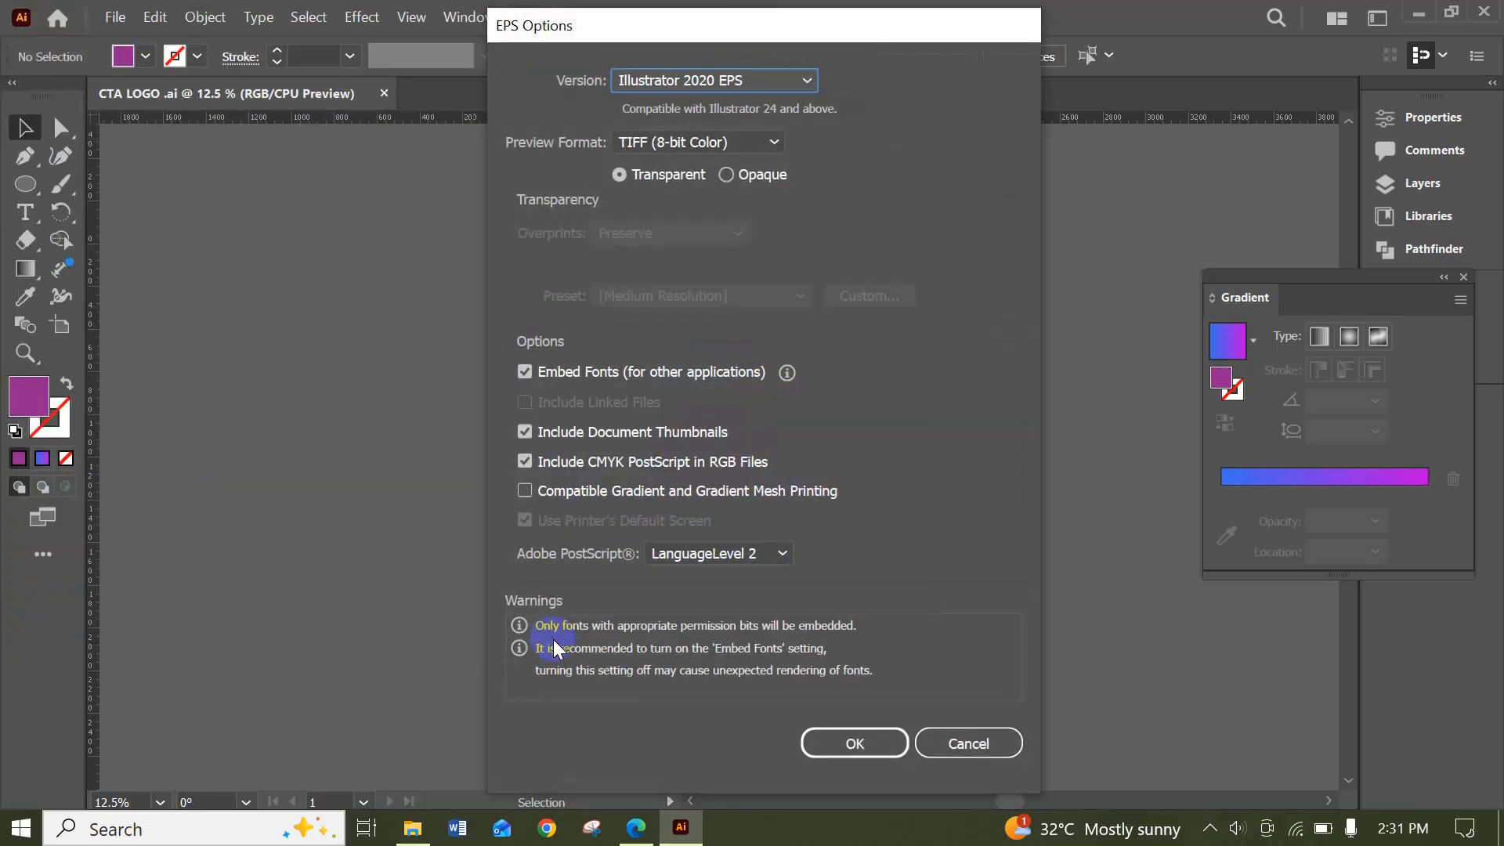
left_click(820, 740)
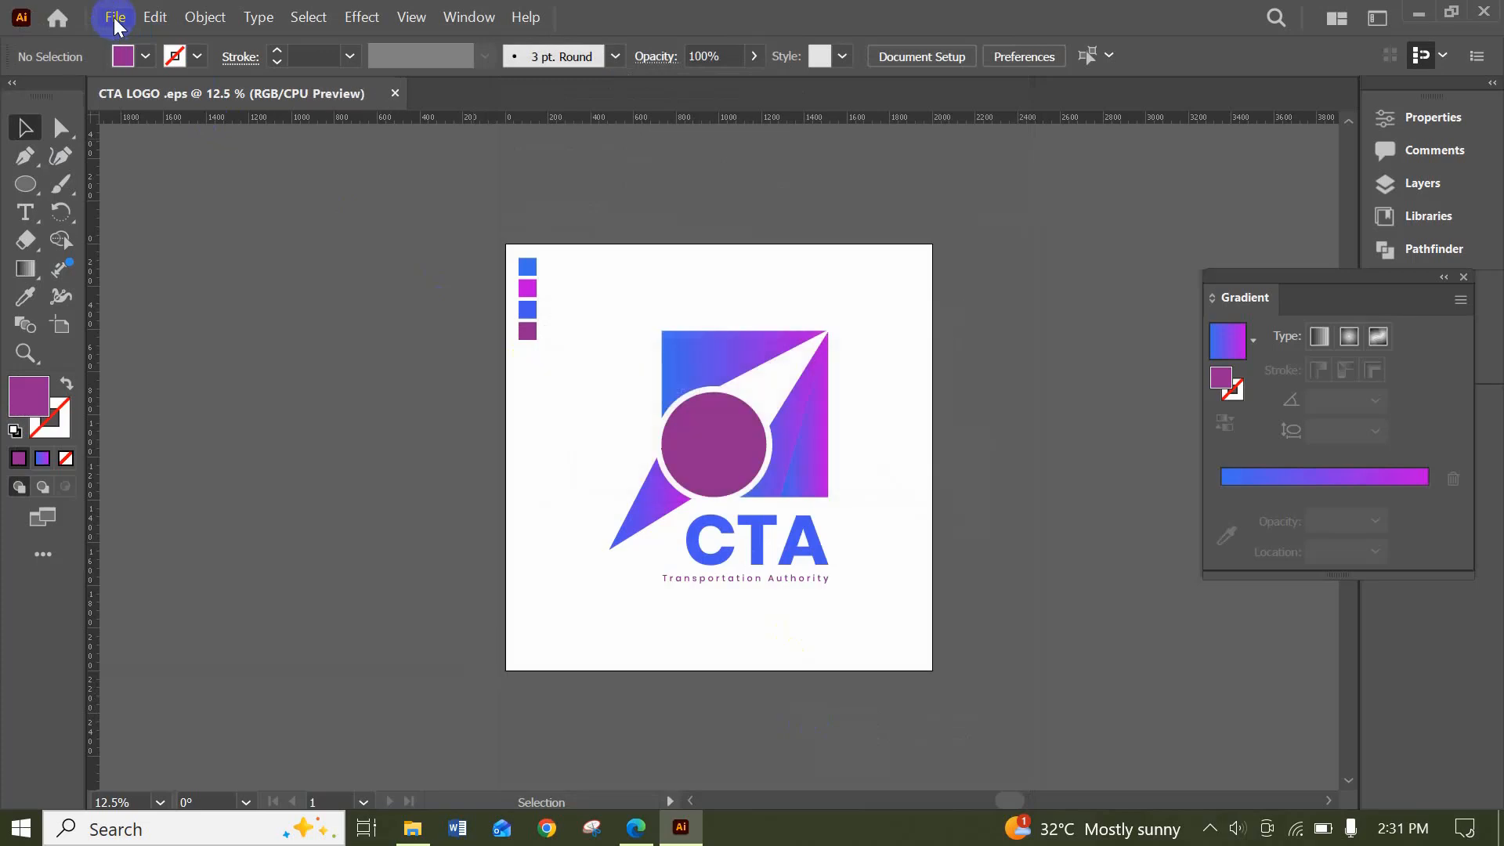
Save CTA LOGO as SVG with Use Artboards set to All in the CTA LOGO folder, accepting the default SVG options
left_click(115, 17)
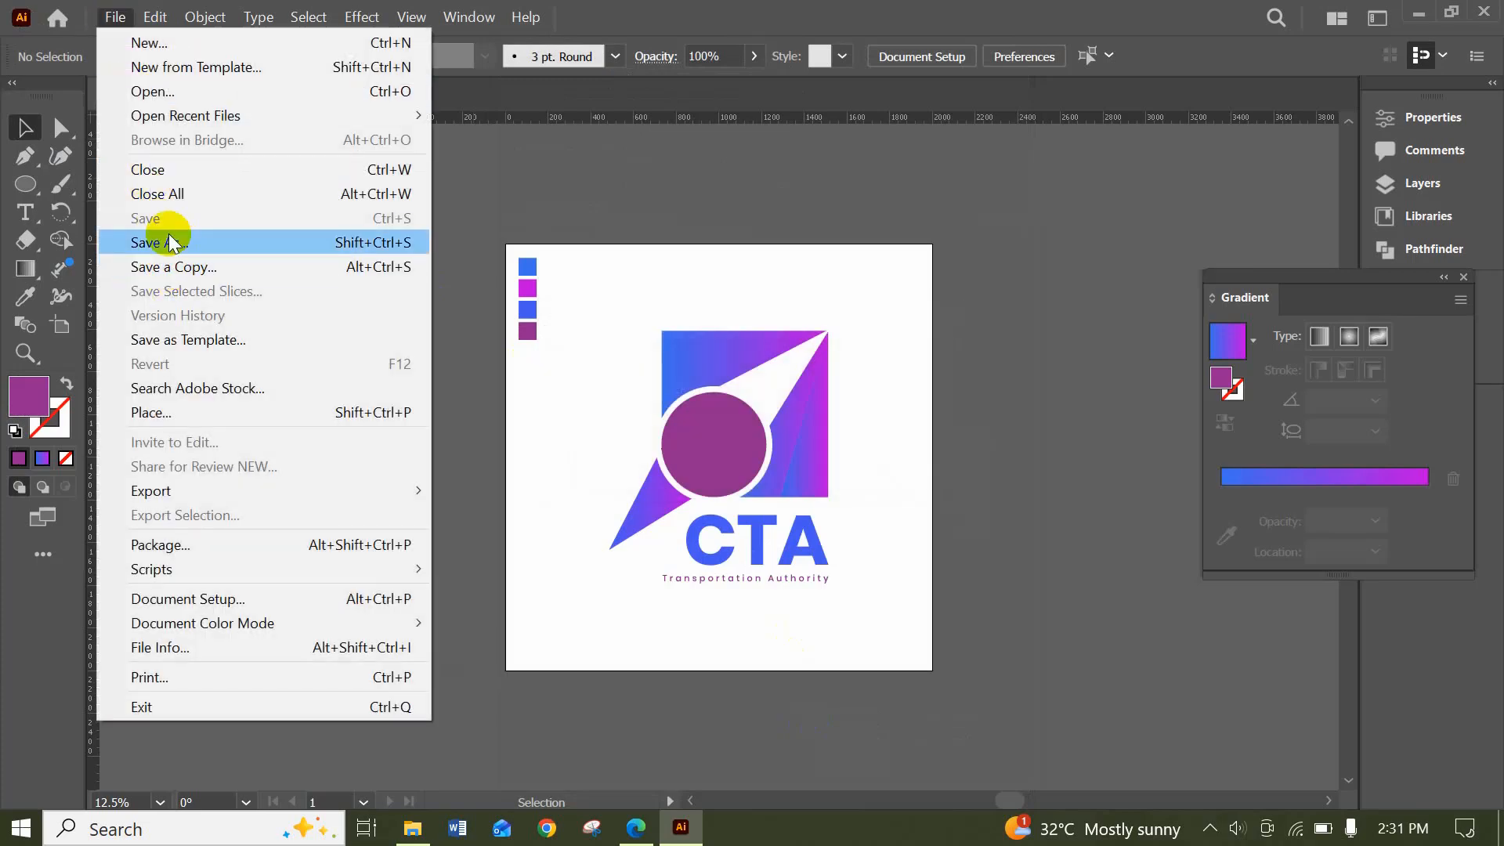
left_click(170, 242)
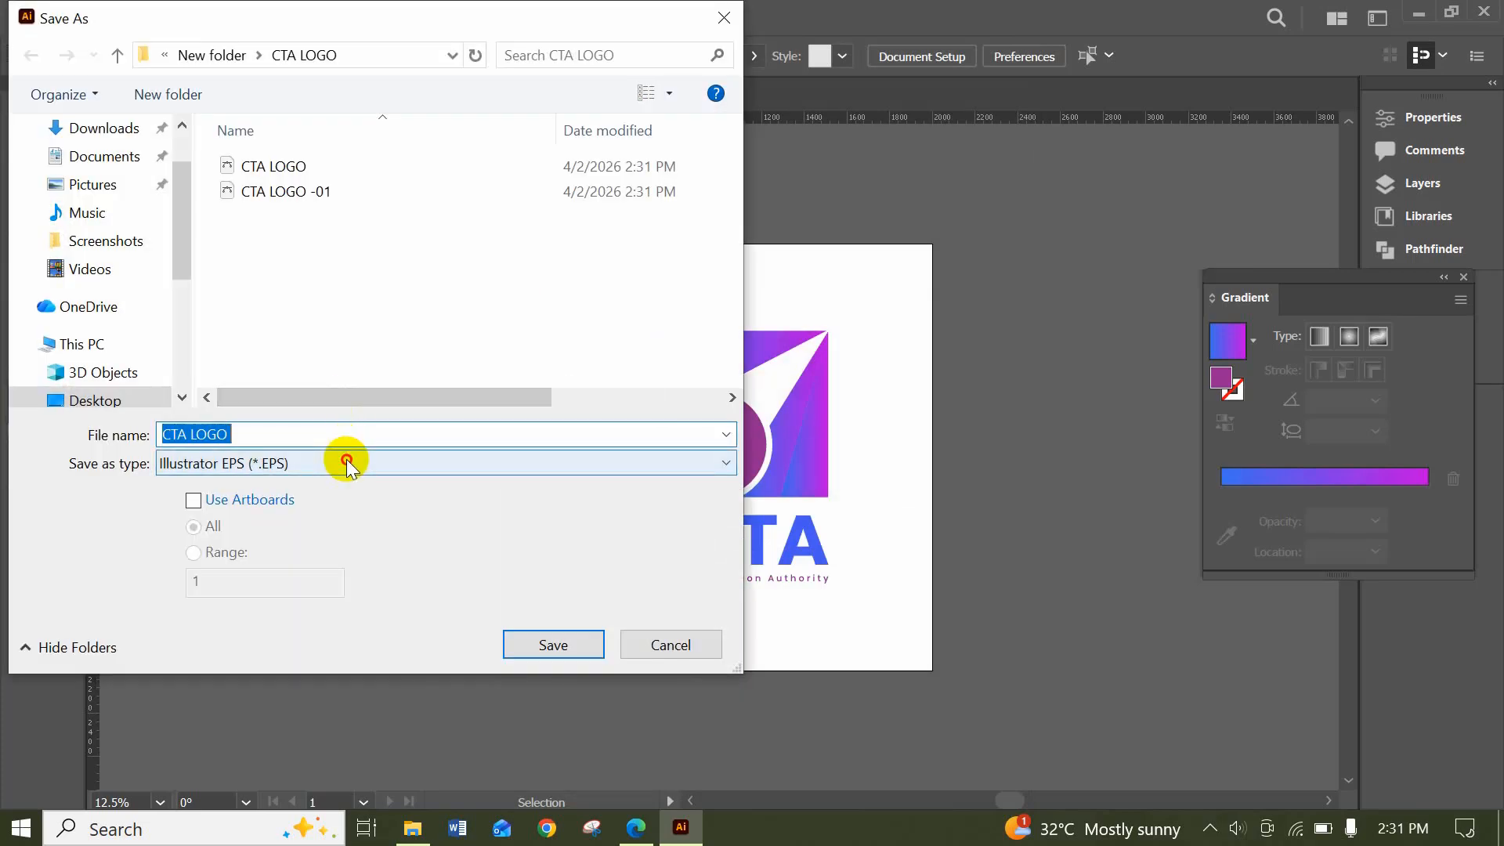
left_click(345, 462)
left_click(309, 558)
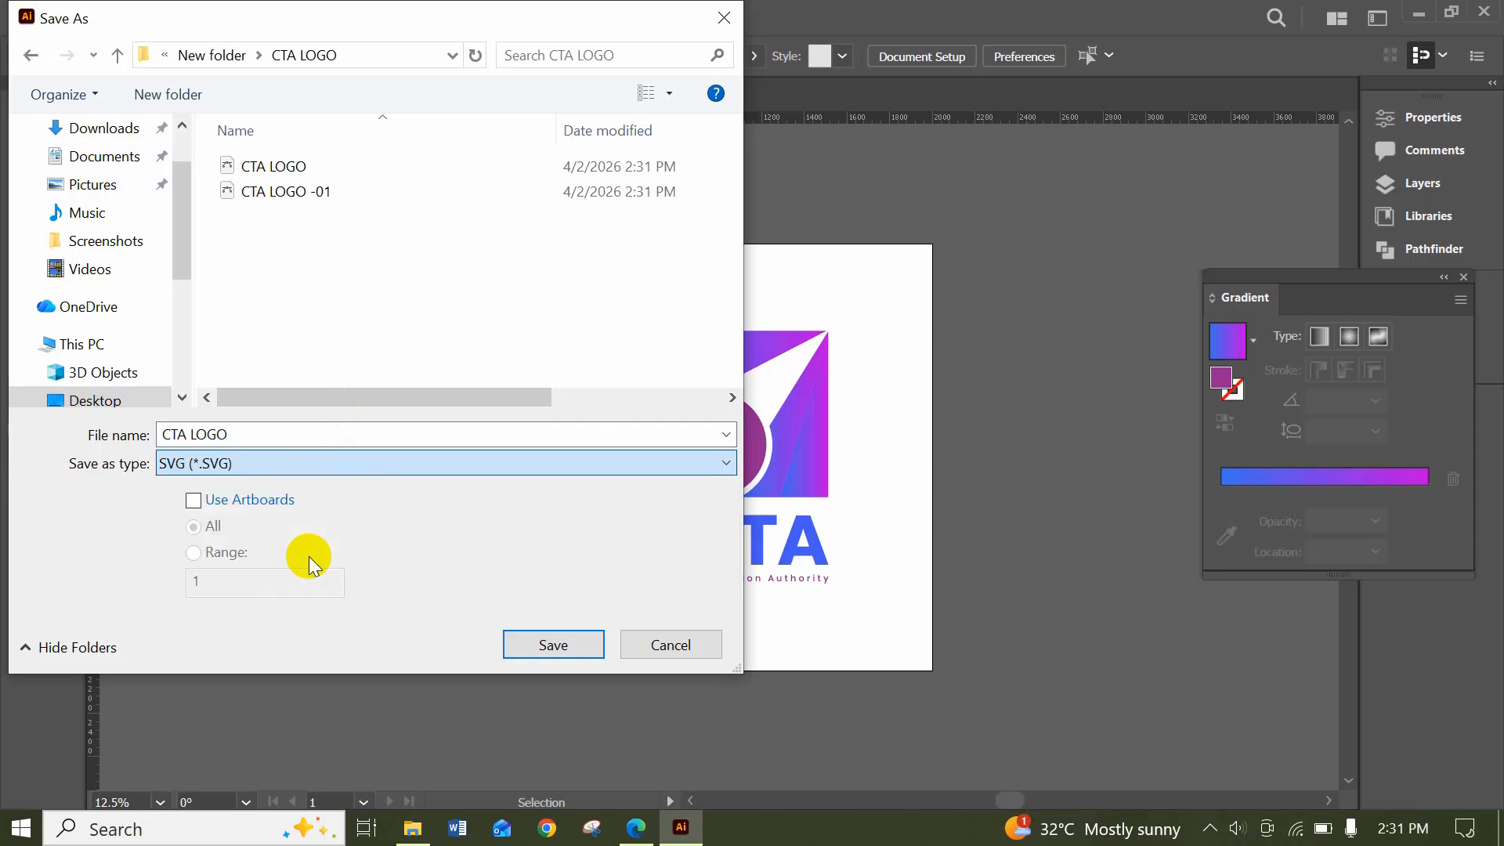
left_click(211, 505)
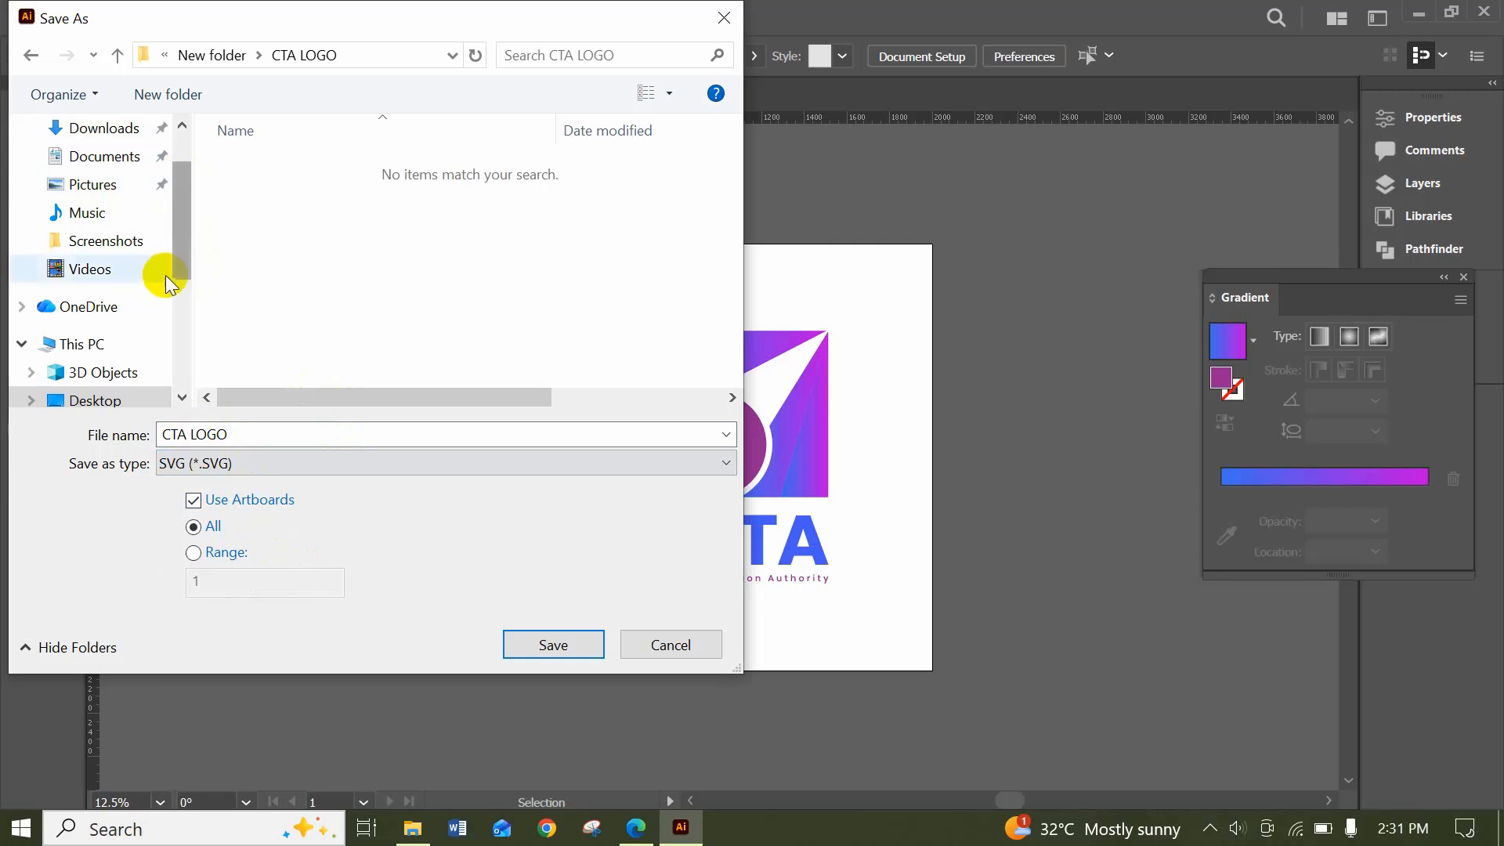
left_click_drag(176, 256, 188, 208)
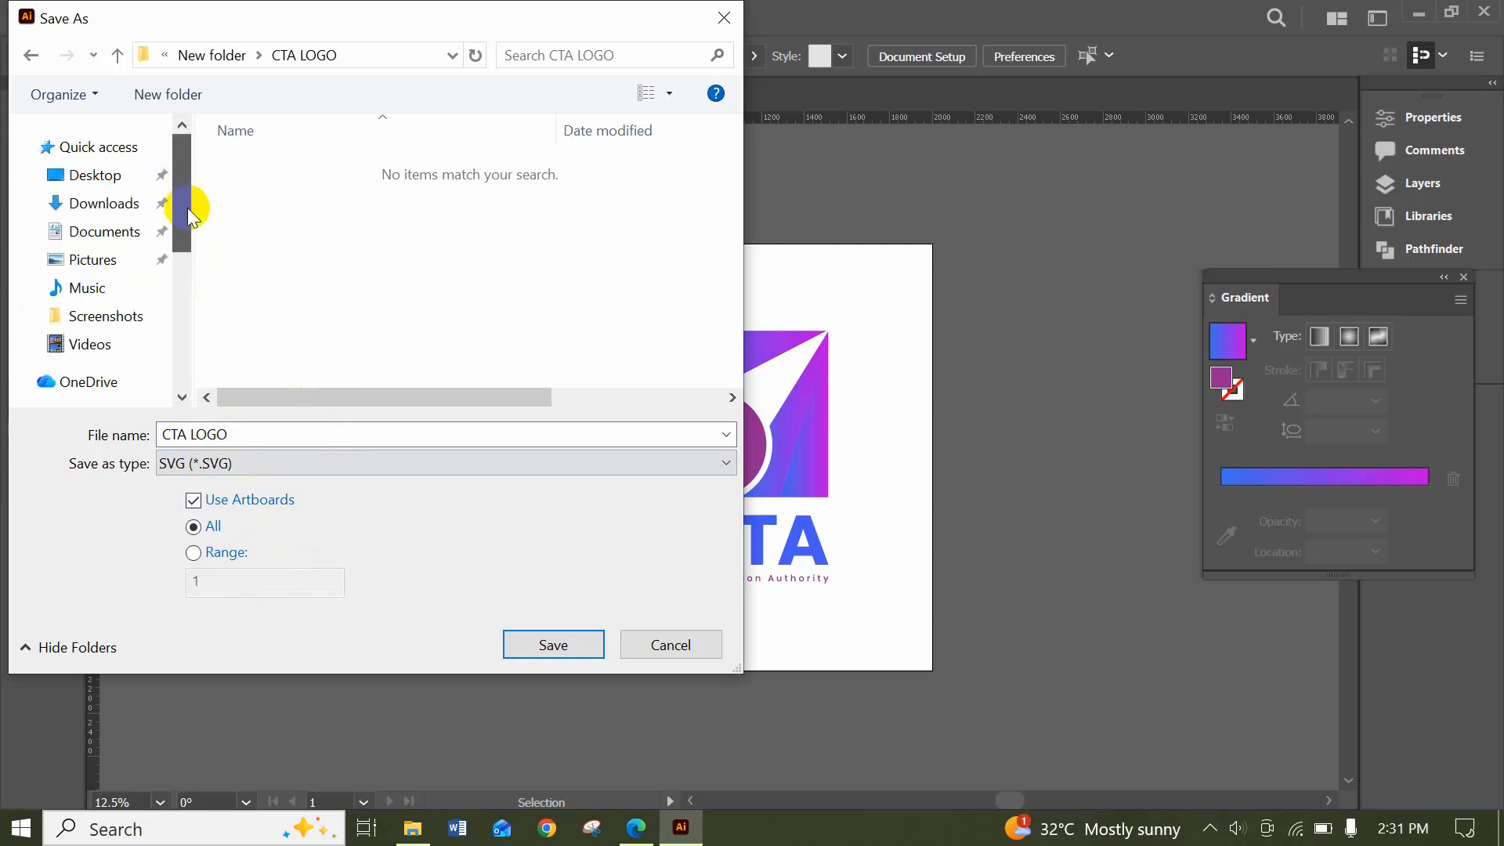
left_click(99, 175)
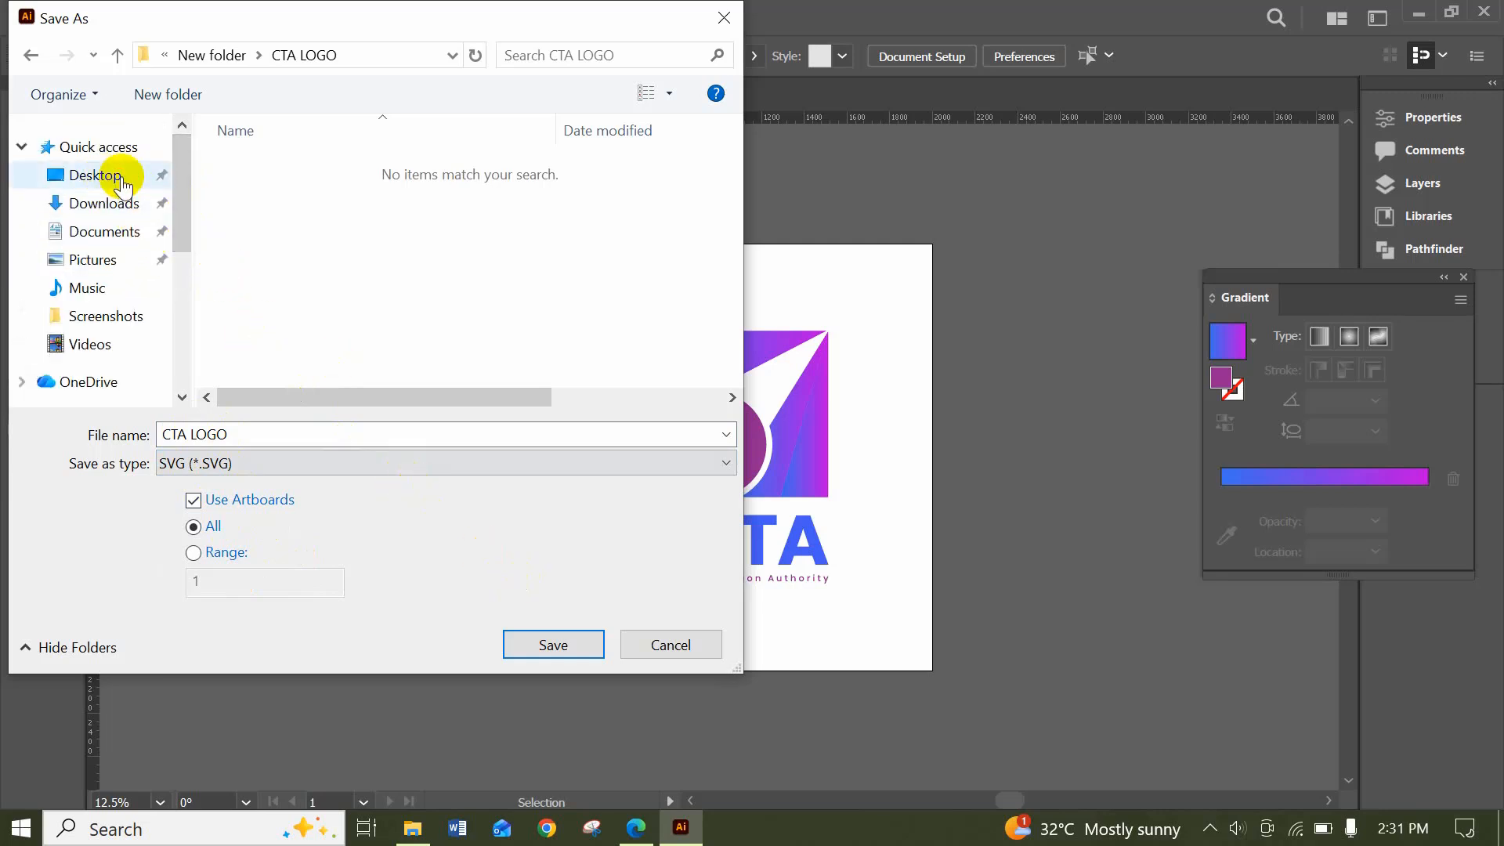
double_click(274, 267)
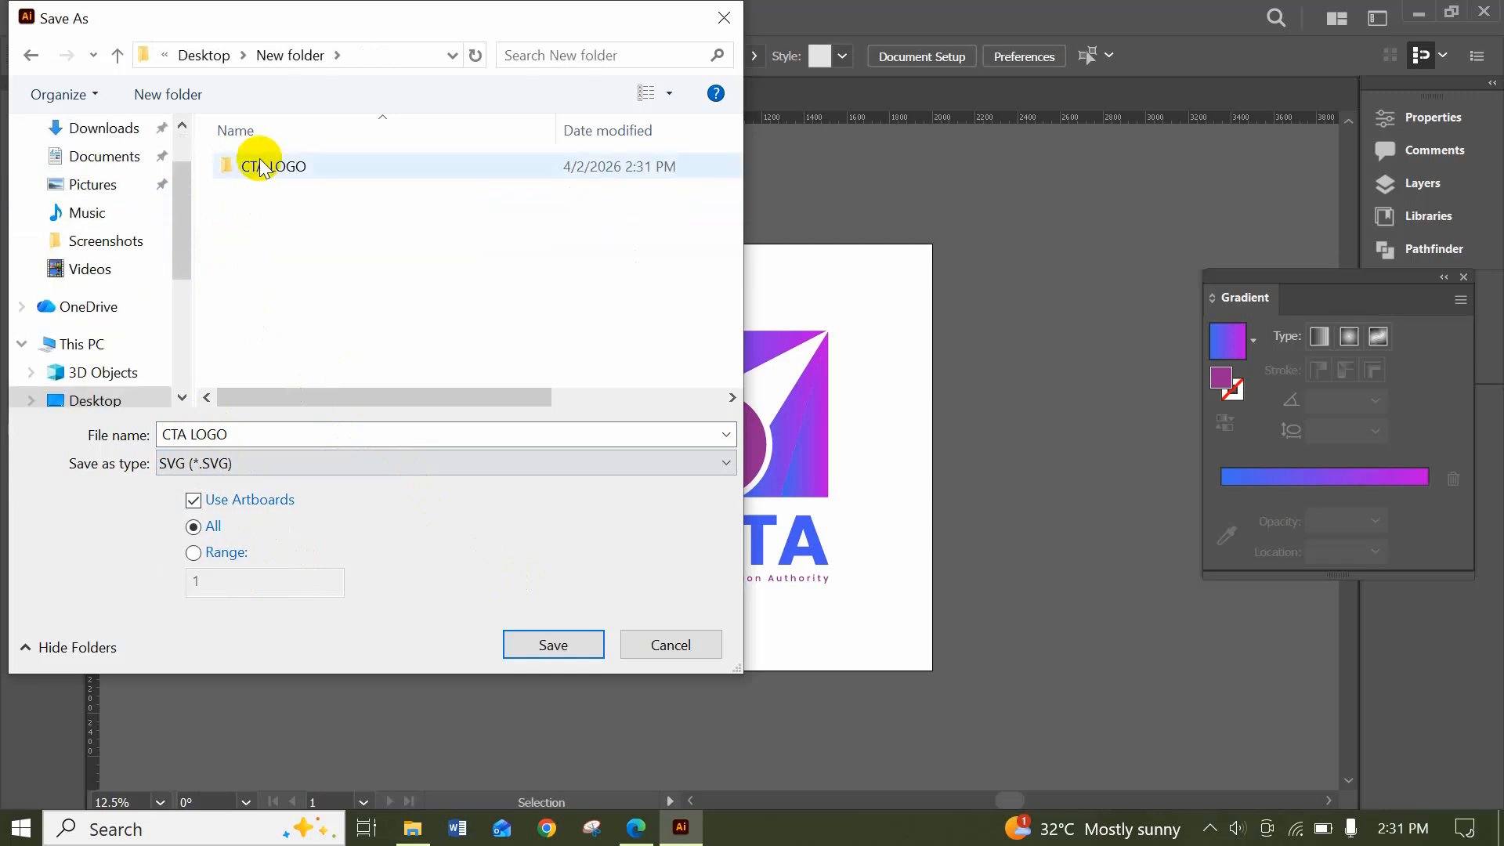
double_click(252, 163)
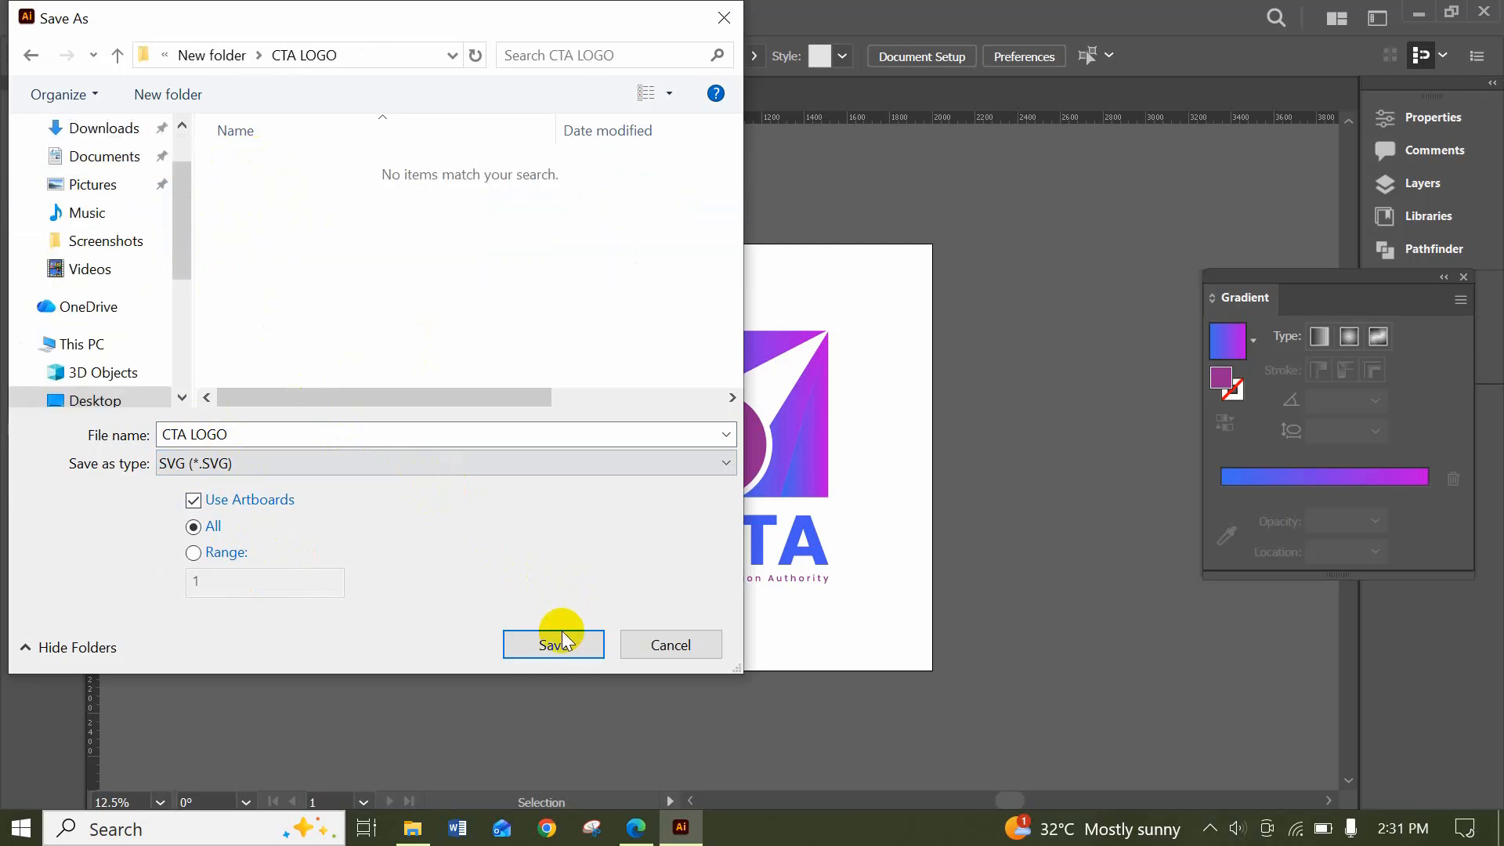
left_click(553, 644)
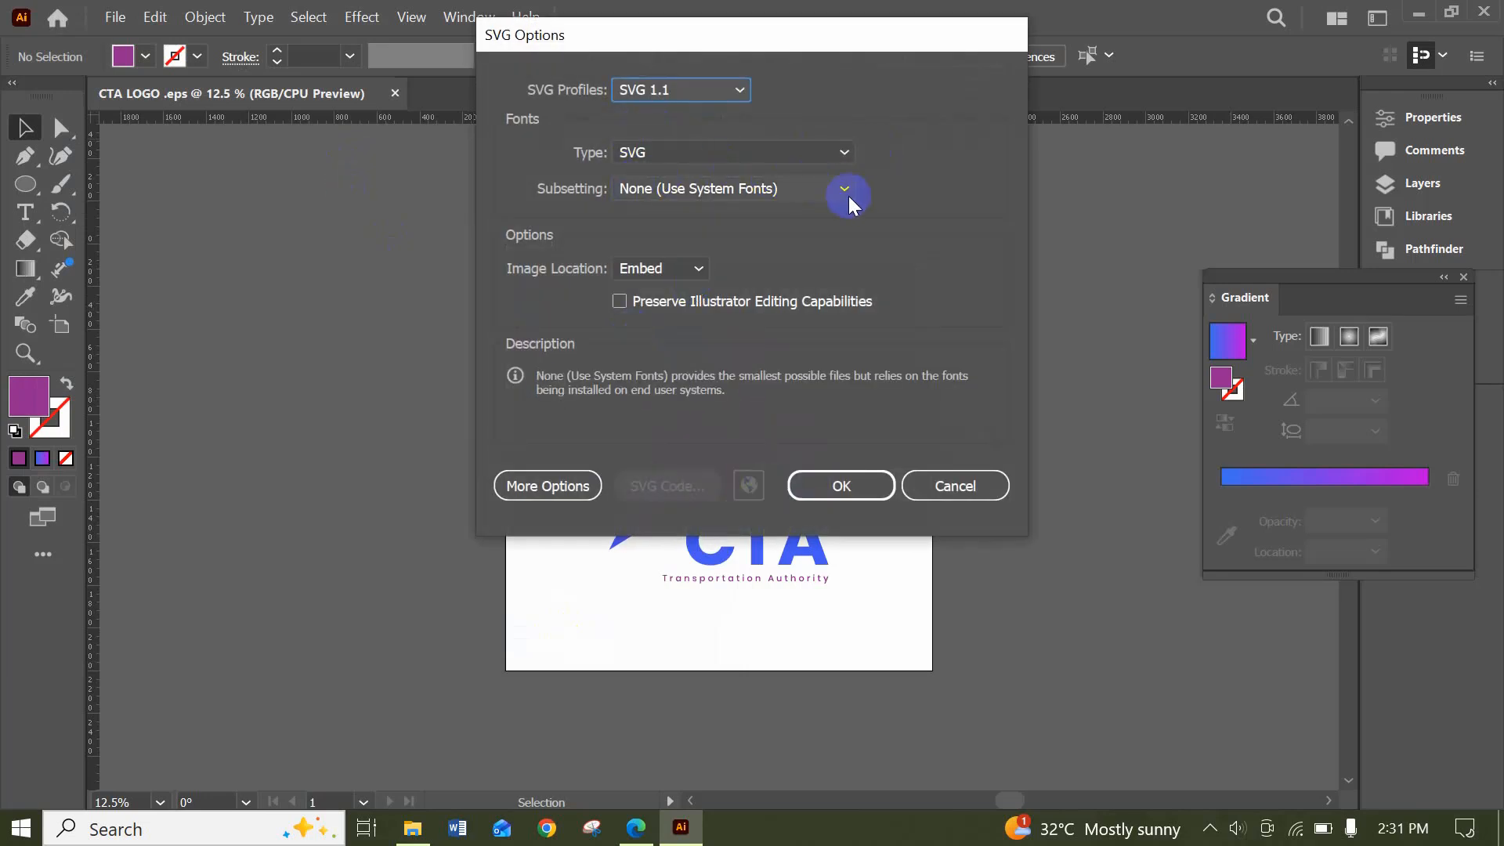
left_click(835, 484)
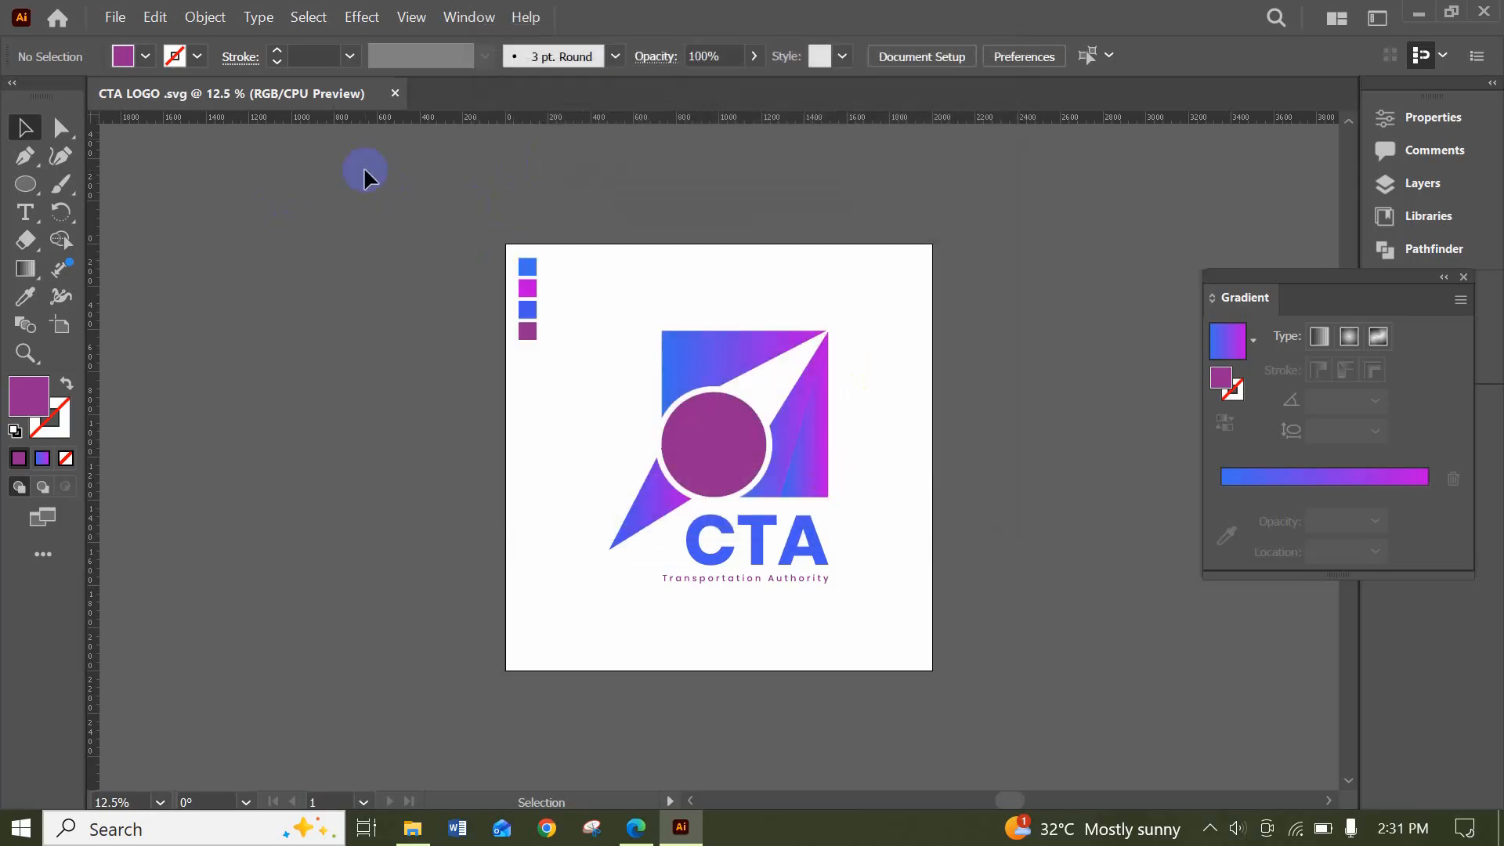
Start exporting the logo as a JPEG named CTA LOGO into the CTA LOGO folder
left_click(115, 18)
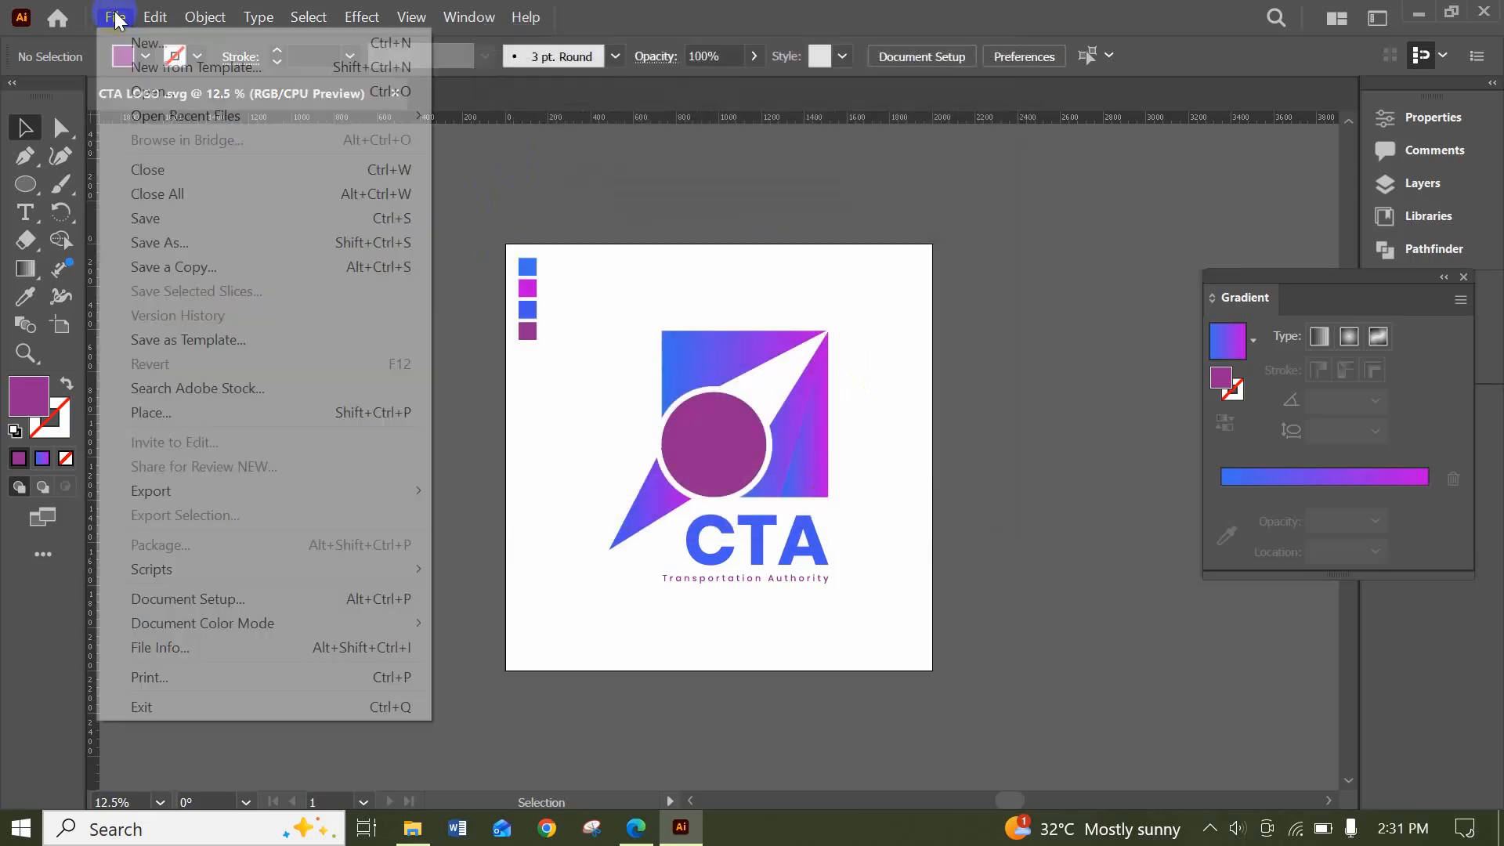
mouse_move(228, 491)
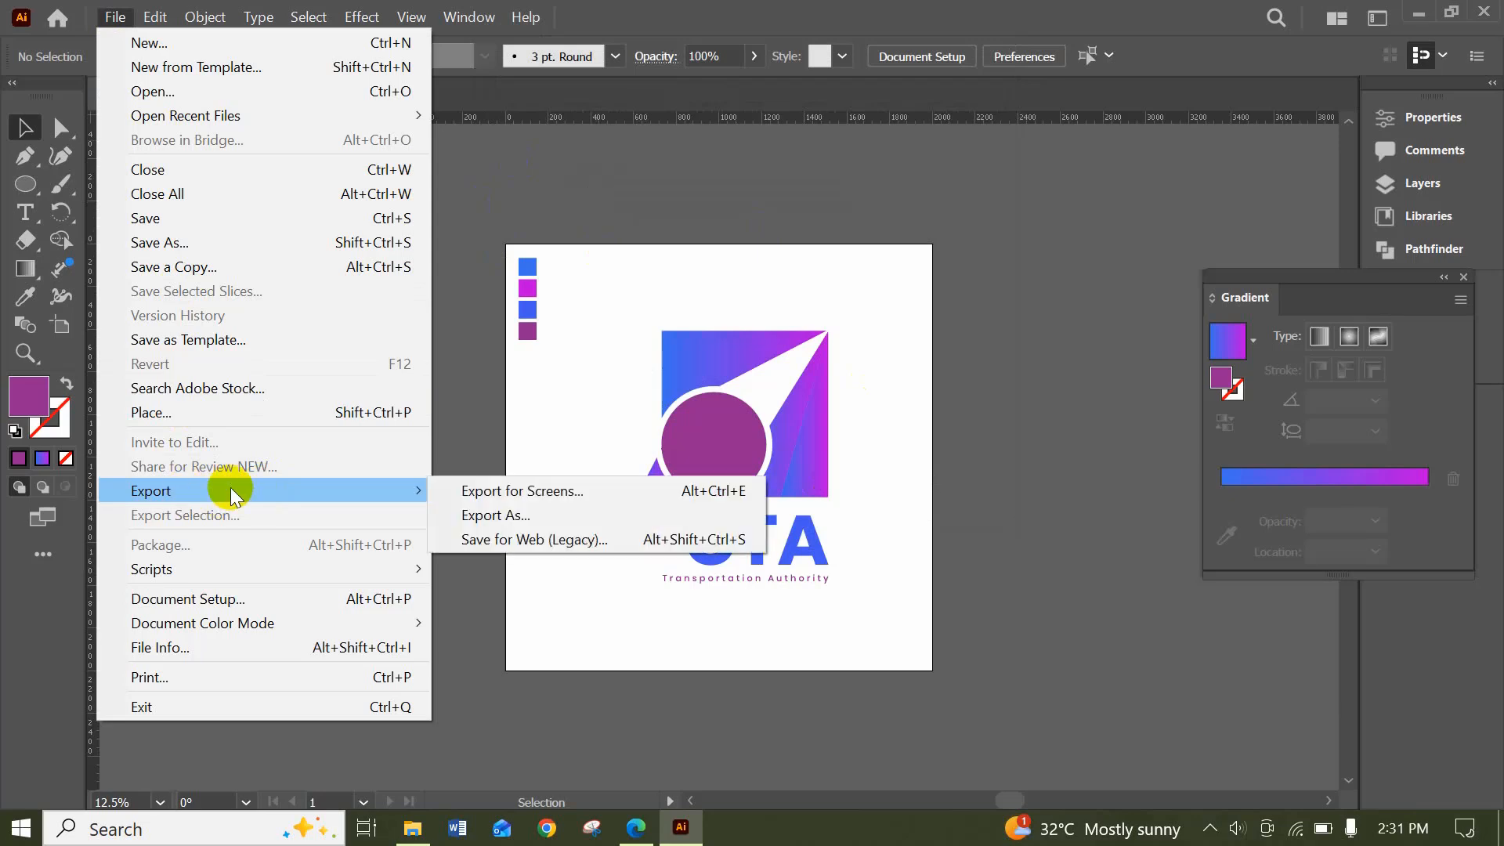
left_click(500, 520)
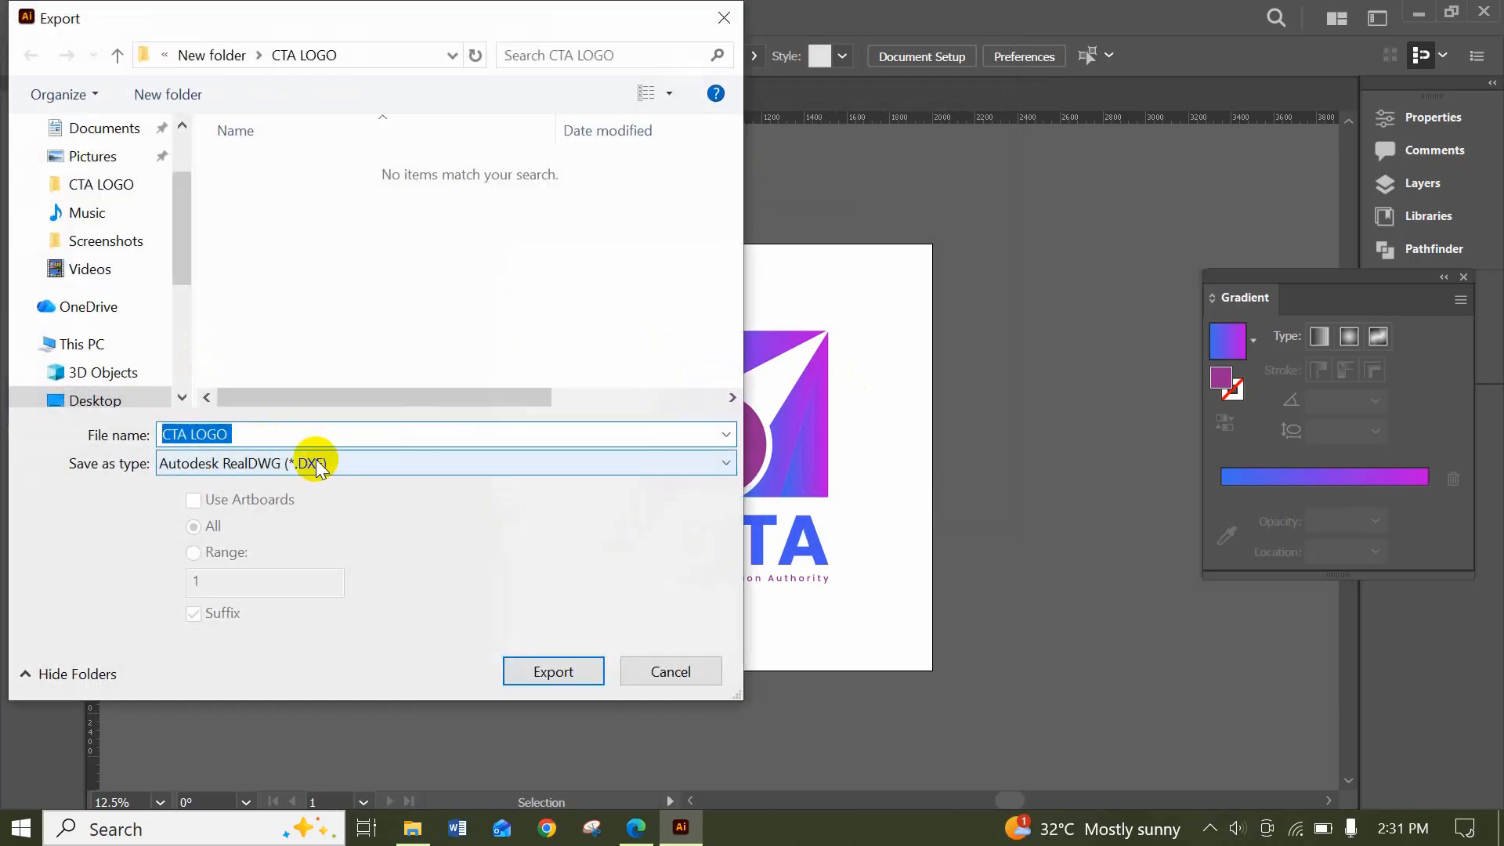
left_click(317, 463)
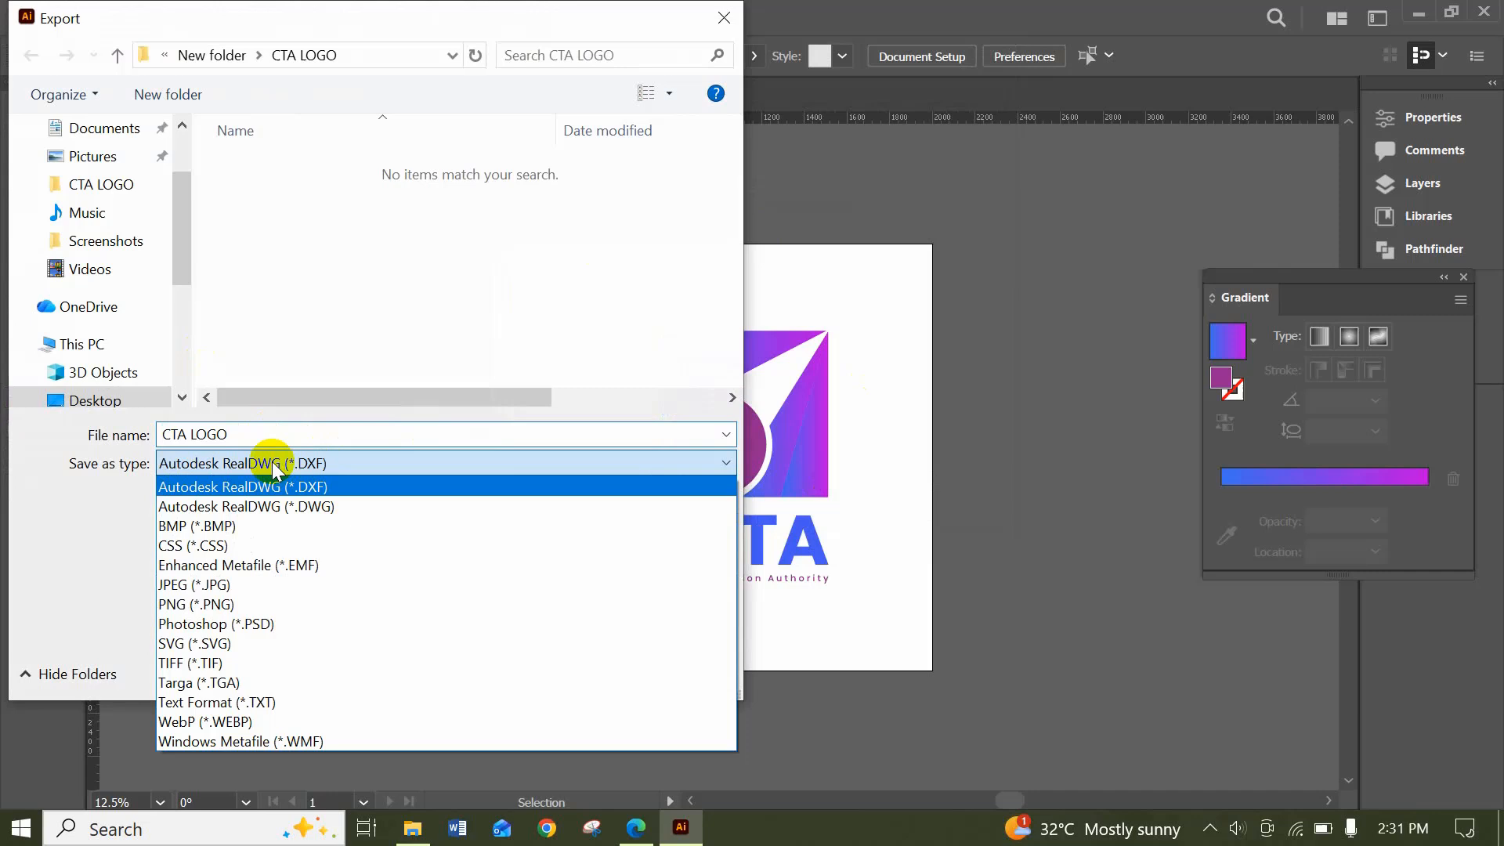
left_click(267, 589)
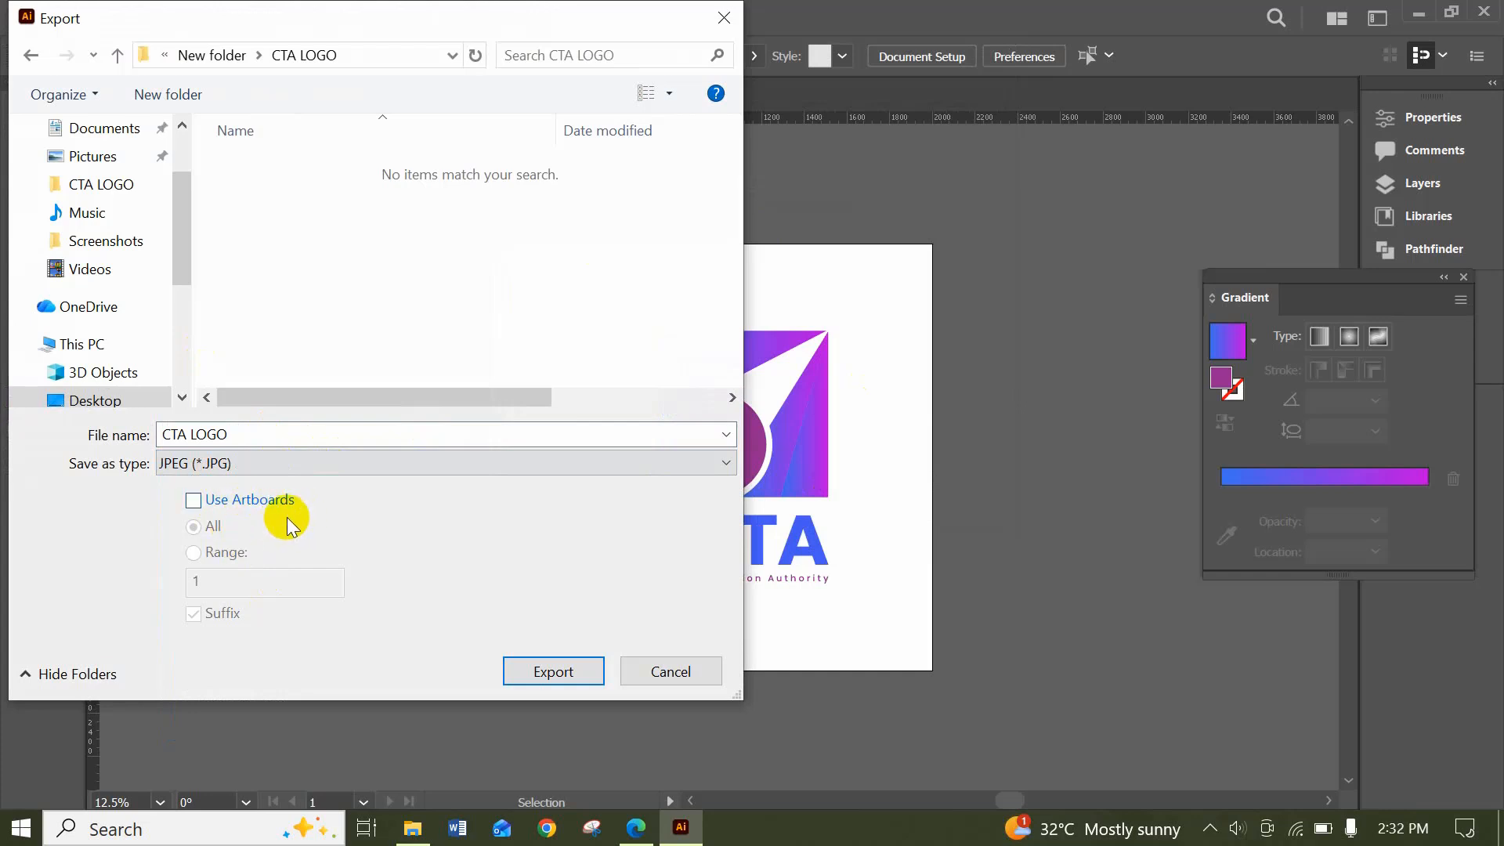
left_click(529, 672)
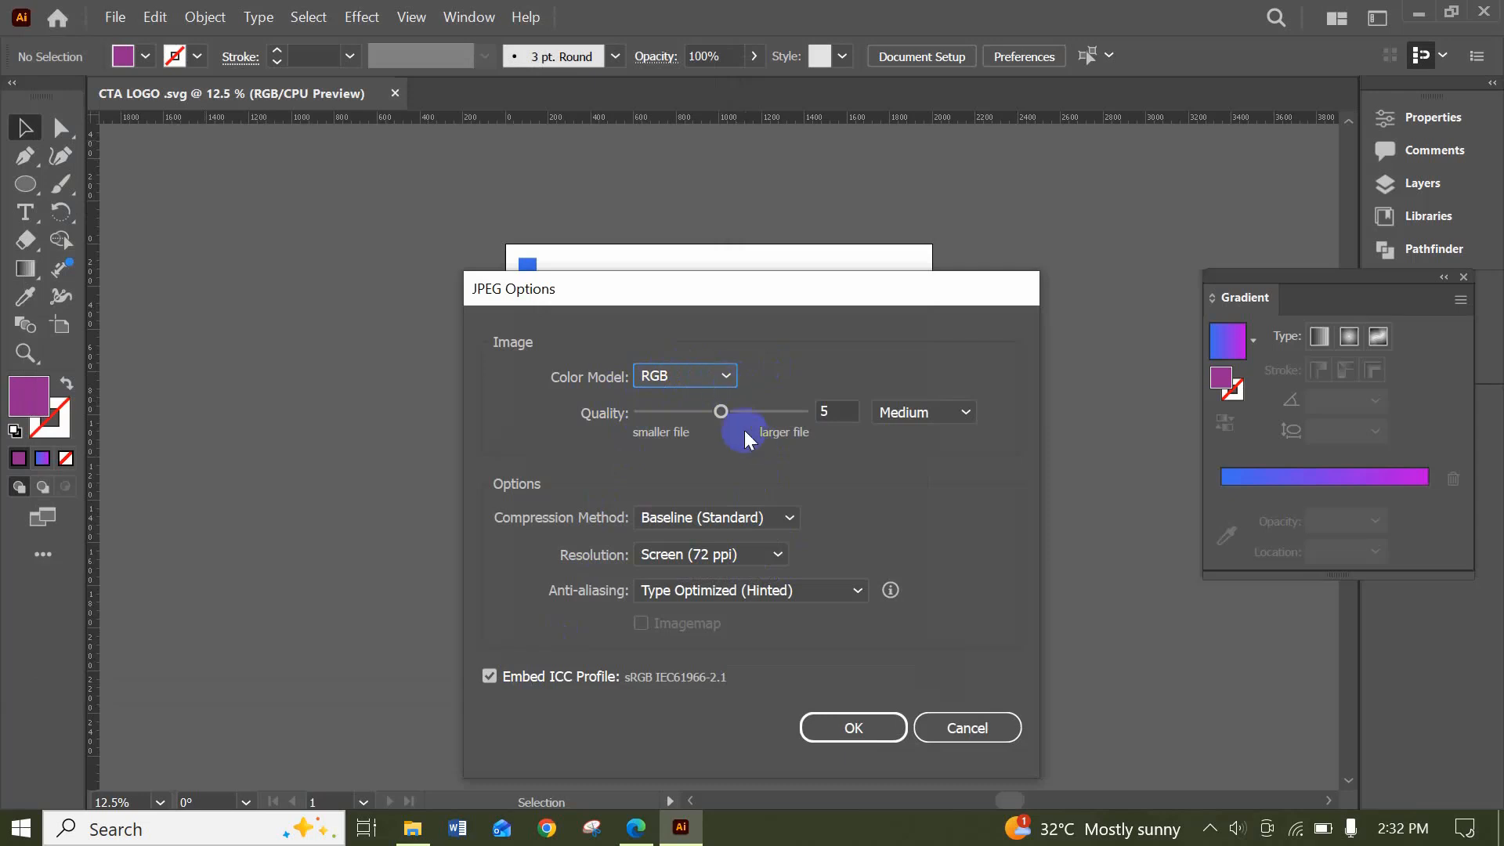
Set the JPEG quality to 10 (Maximum) and the resolution to High (300 ppi), and complete the export
left_click_drag(721, 412, 854, 423)
left_click(729, 558)
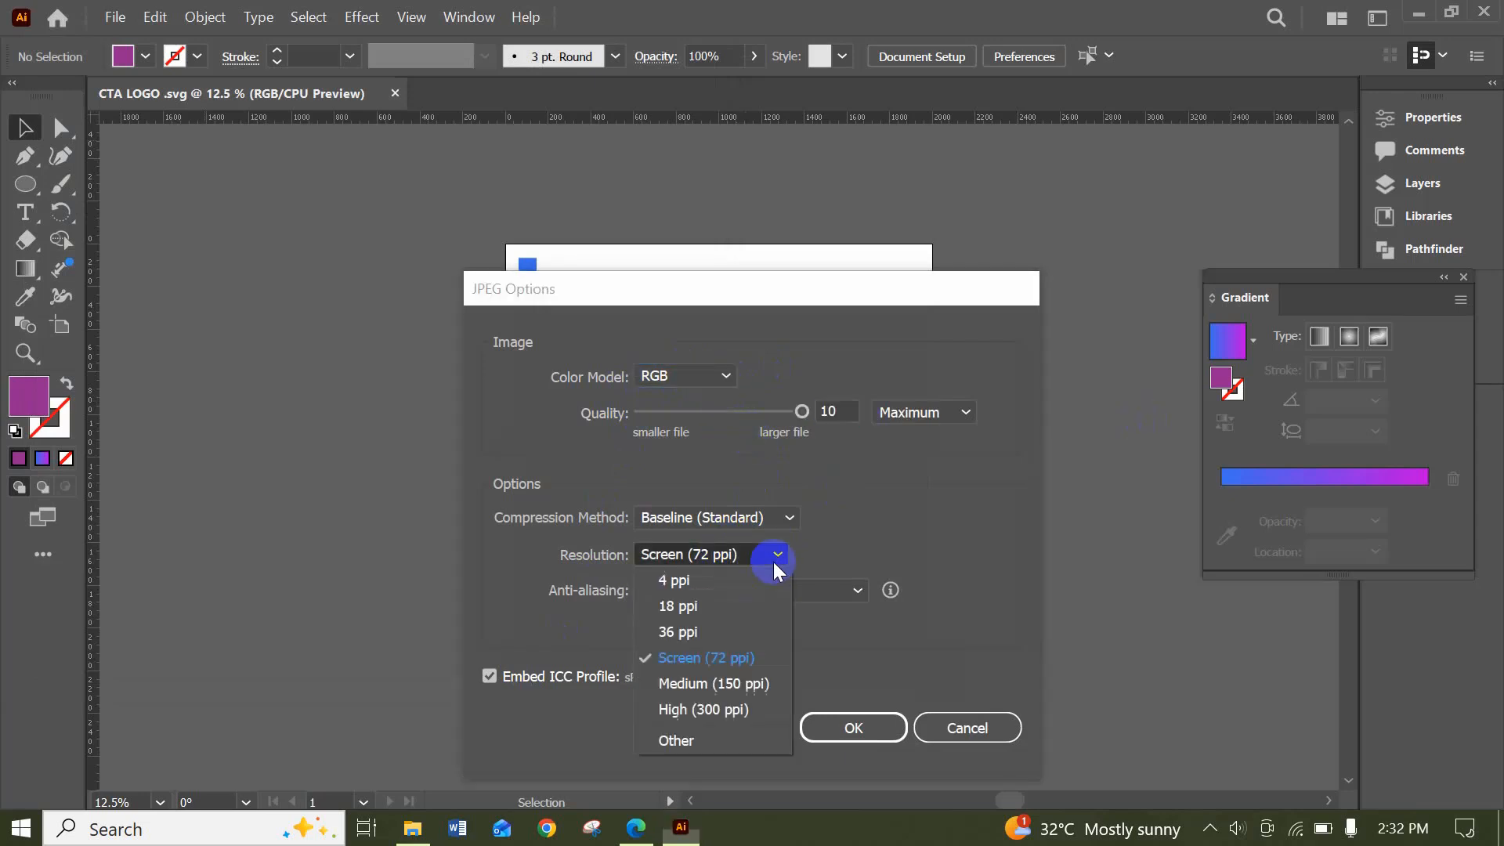
left_click(737, 711)
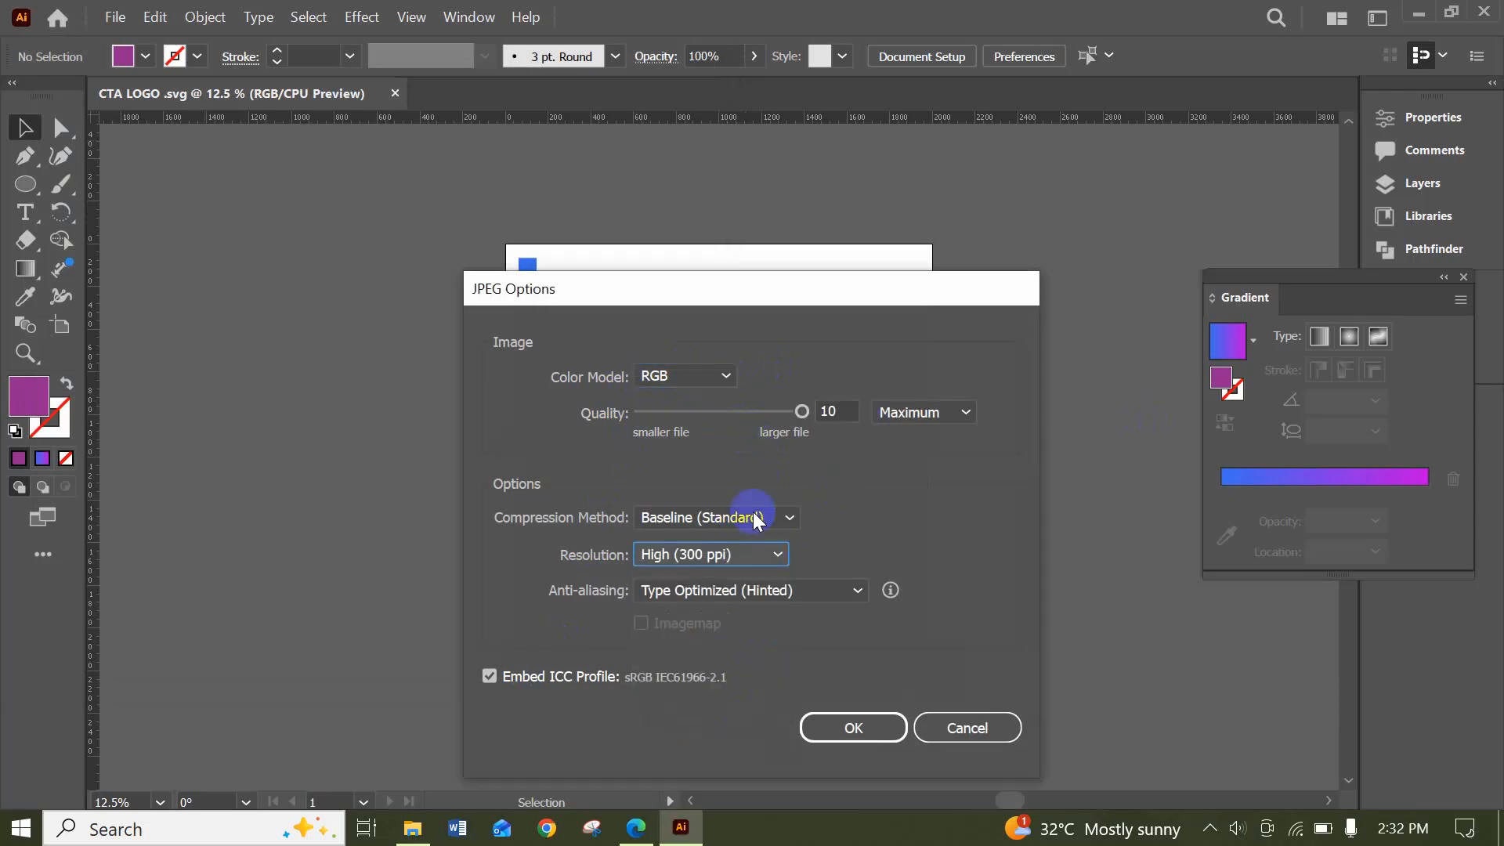
left_click(865, 729)
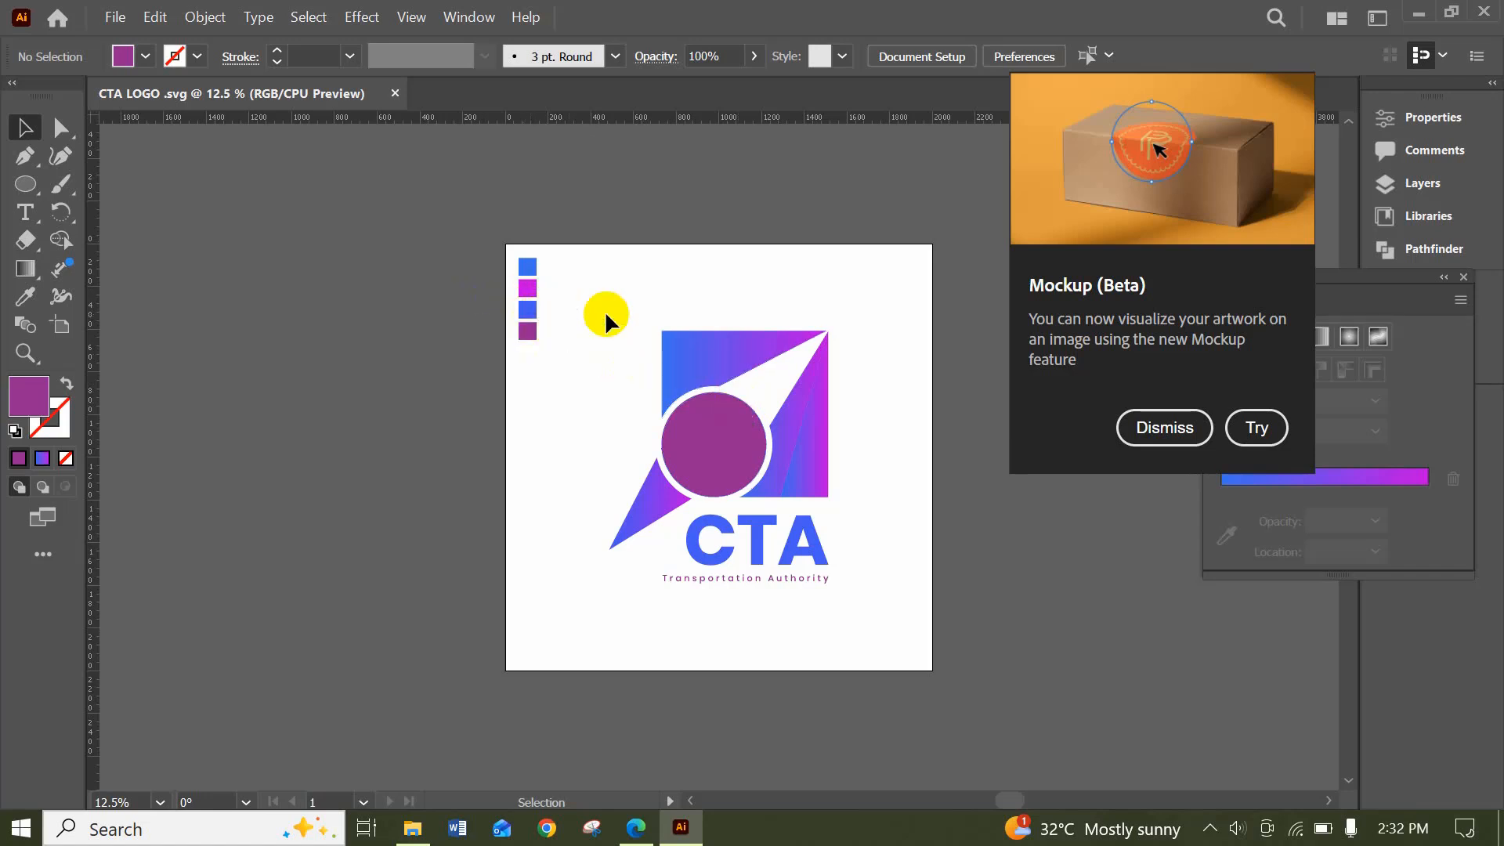
Delete the group of four colour swatch squares beside the logo on the artboard
key("a")
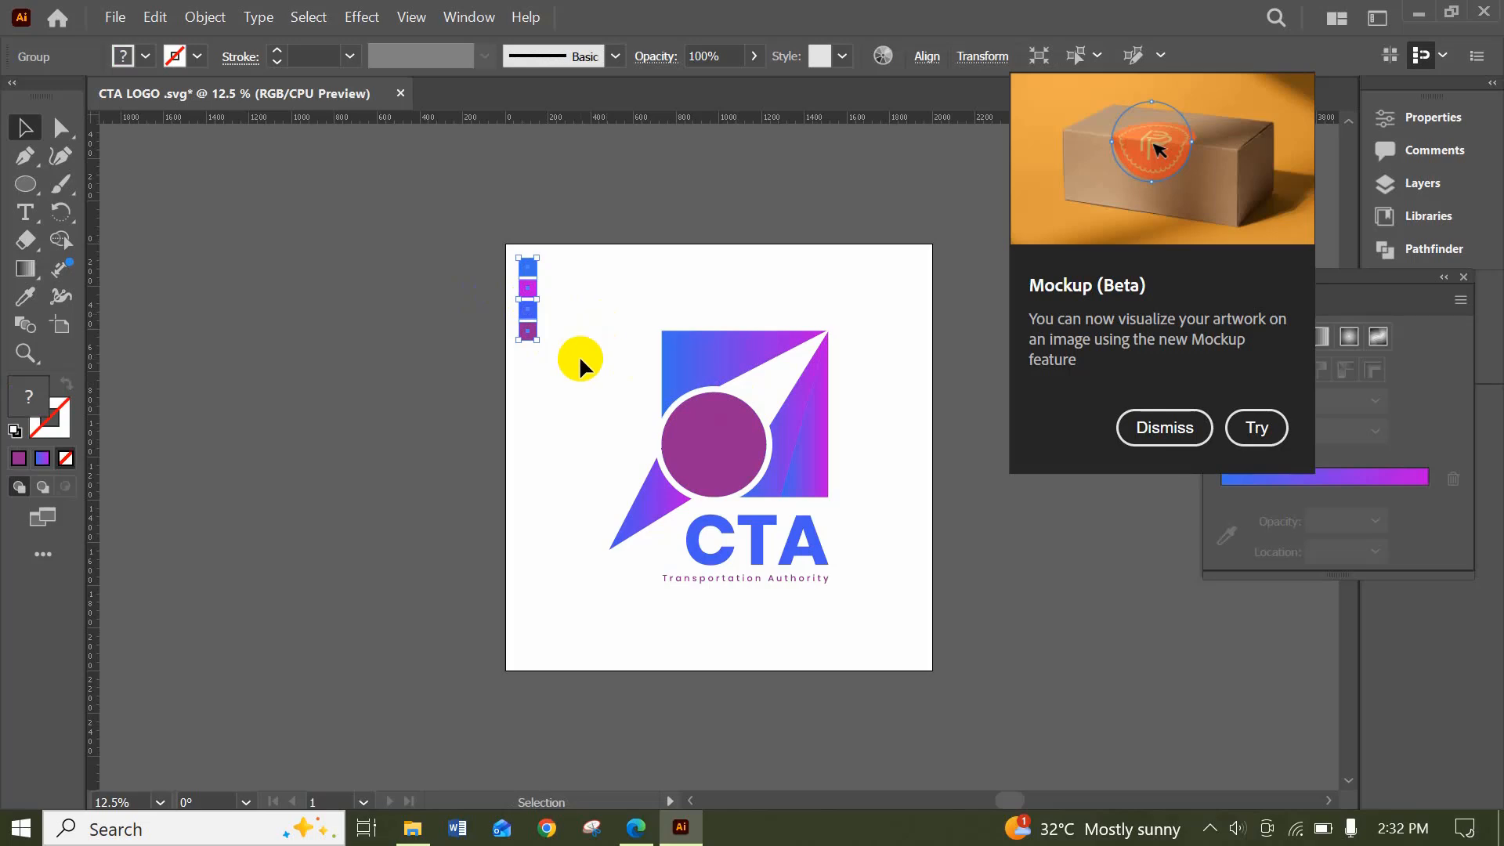
left_click(526, 297)
left_click(527, 300)
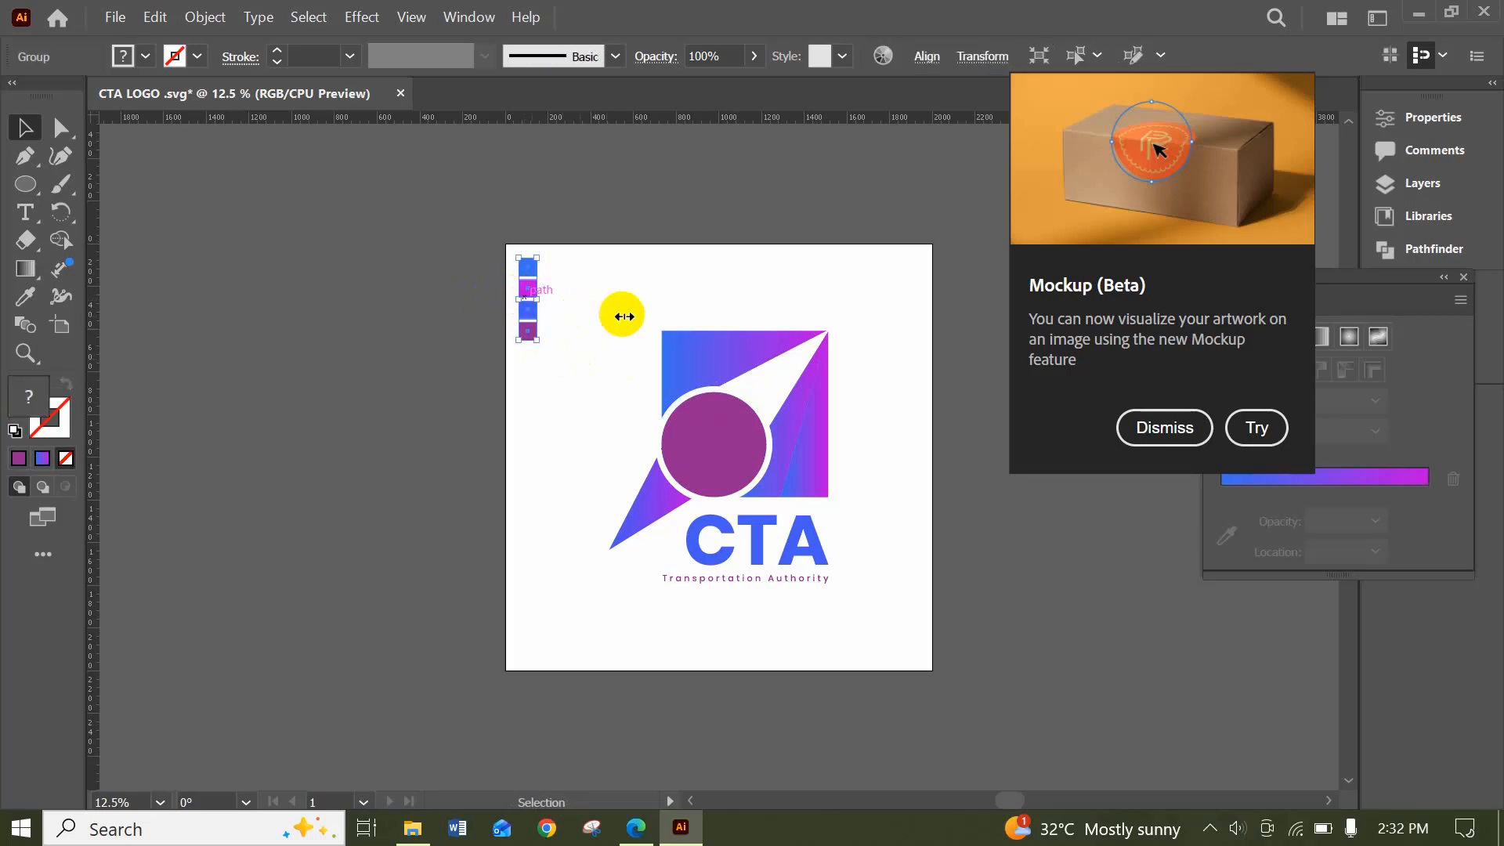
key("Delete")
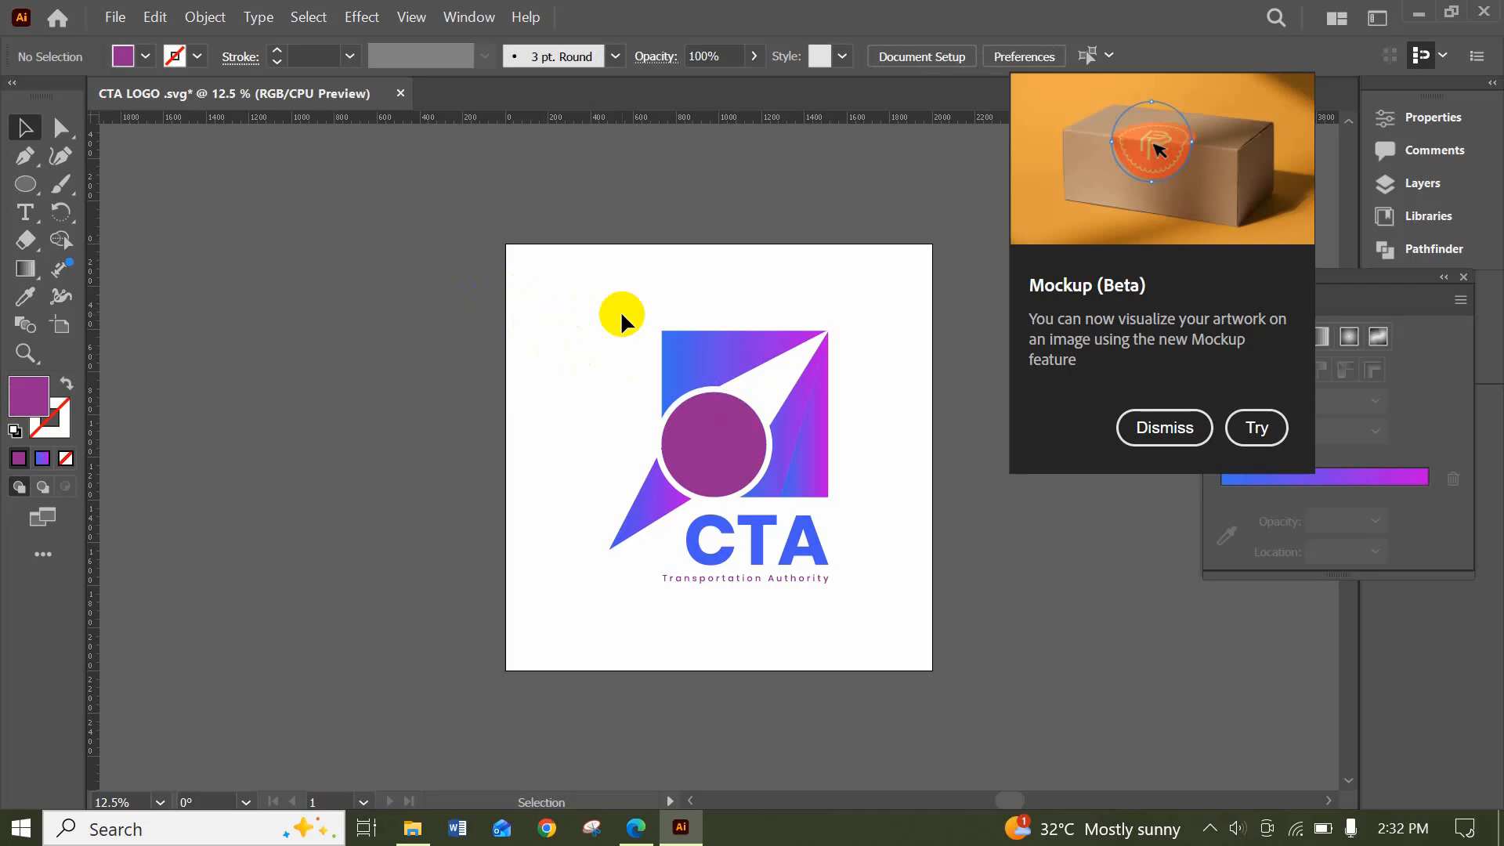
Start exporting the logo as a PNG named CTA LOGO into the CTA LOGO folder
left_click(115, 16)
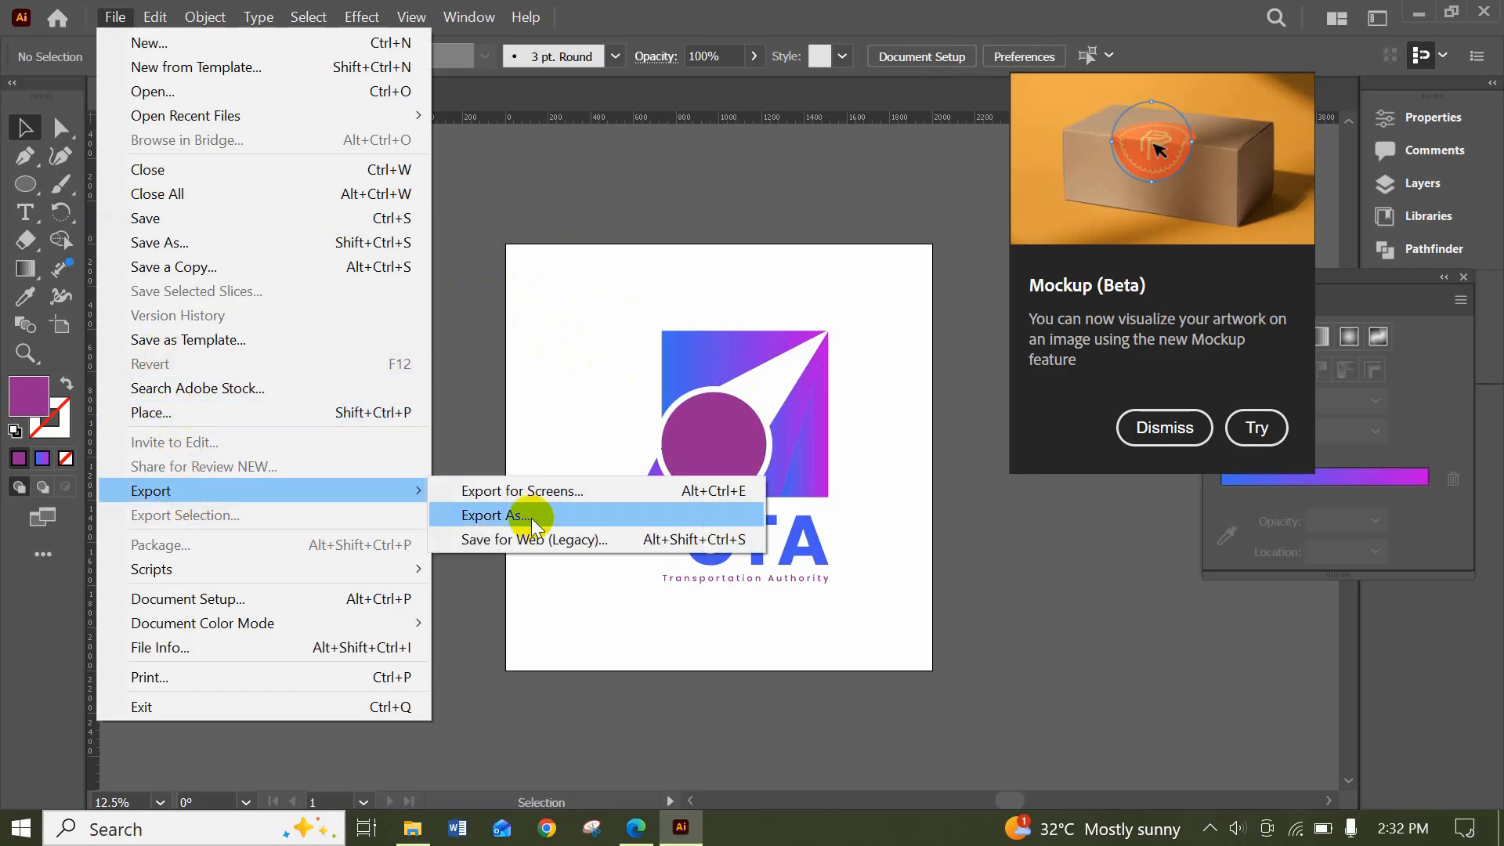
left_click(341, 406)
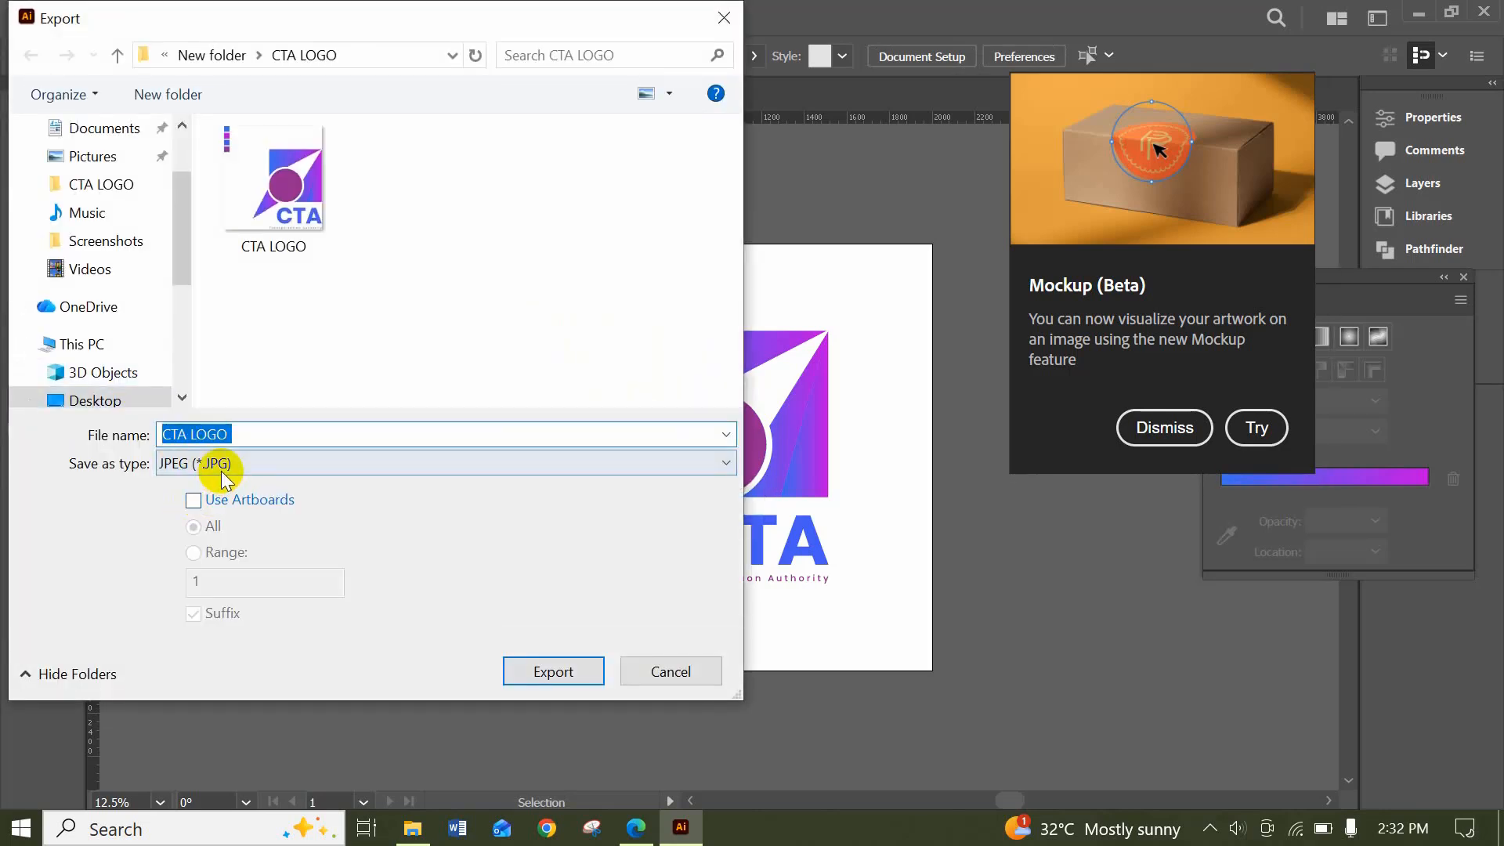
left_click(224, 465)
left_click(205, 604)
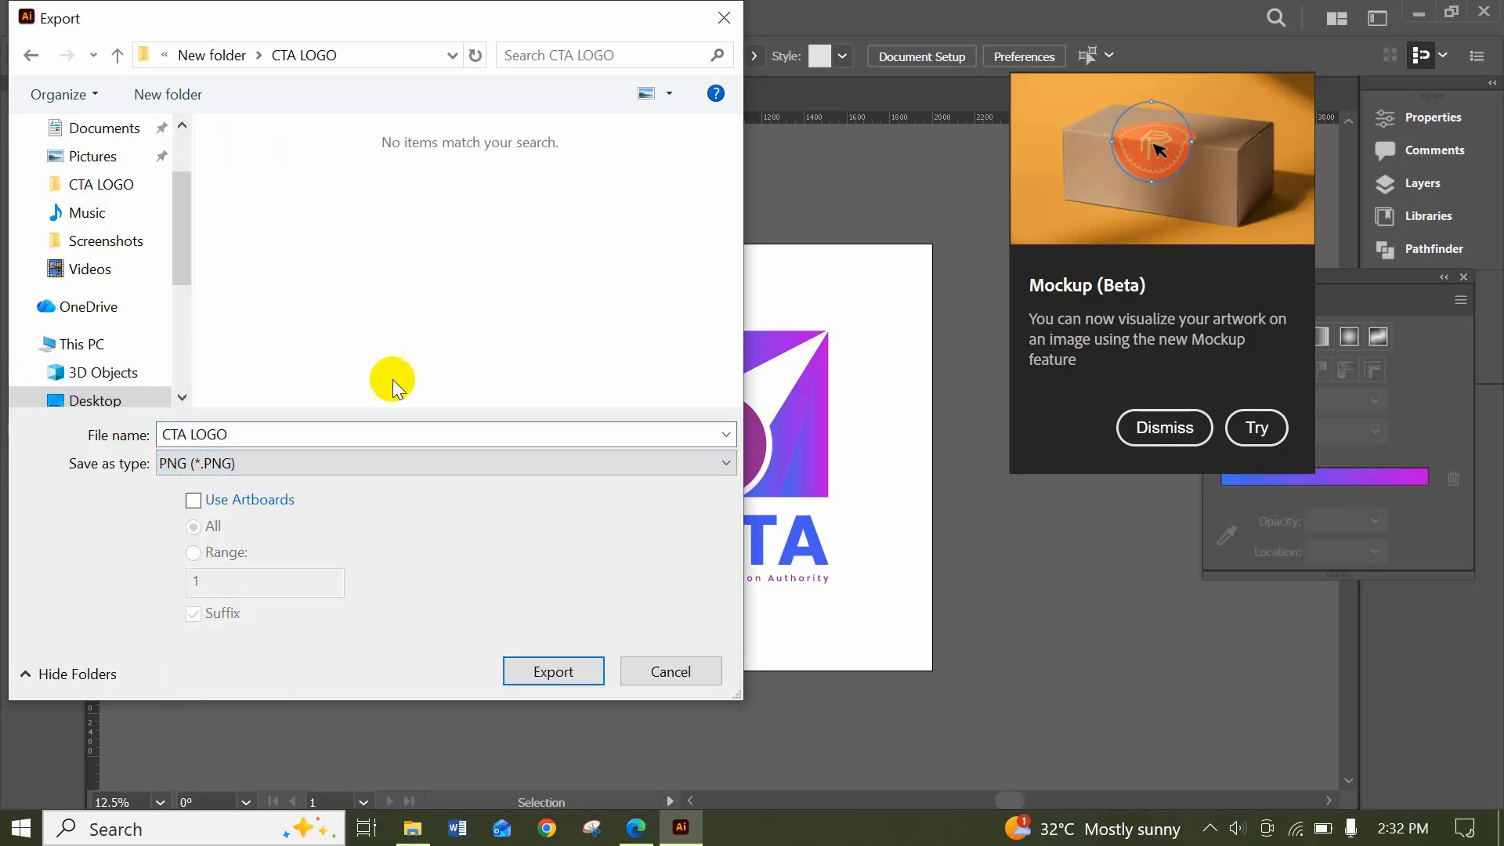
left_click(553, 671)
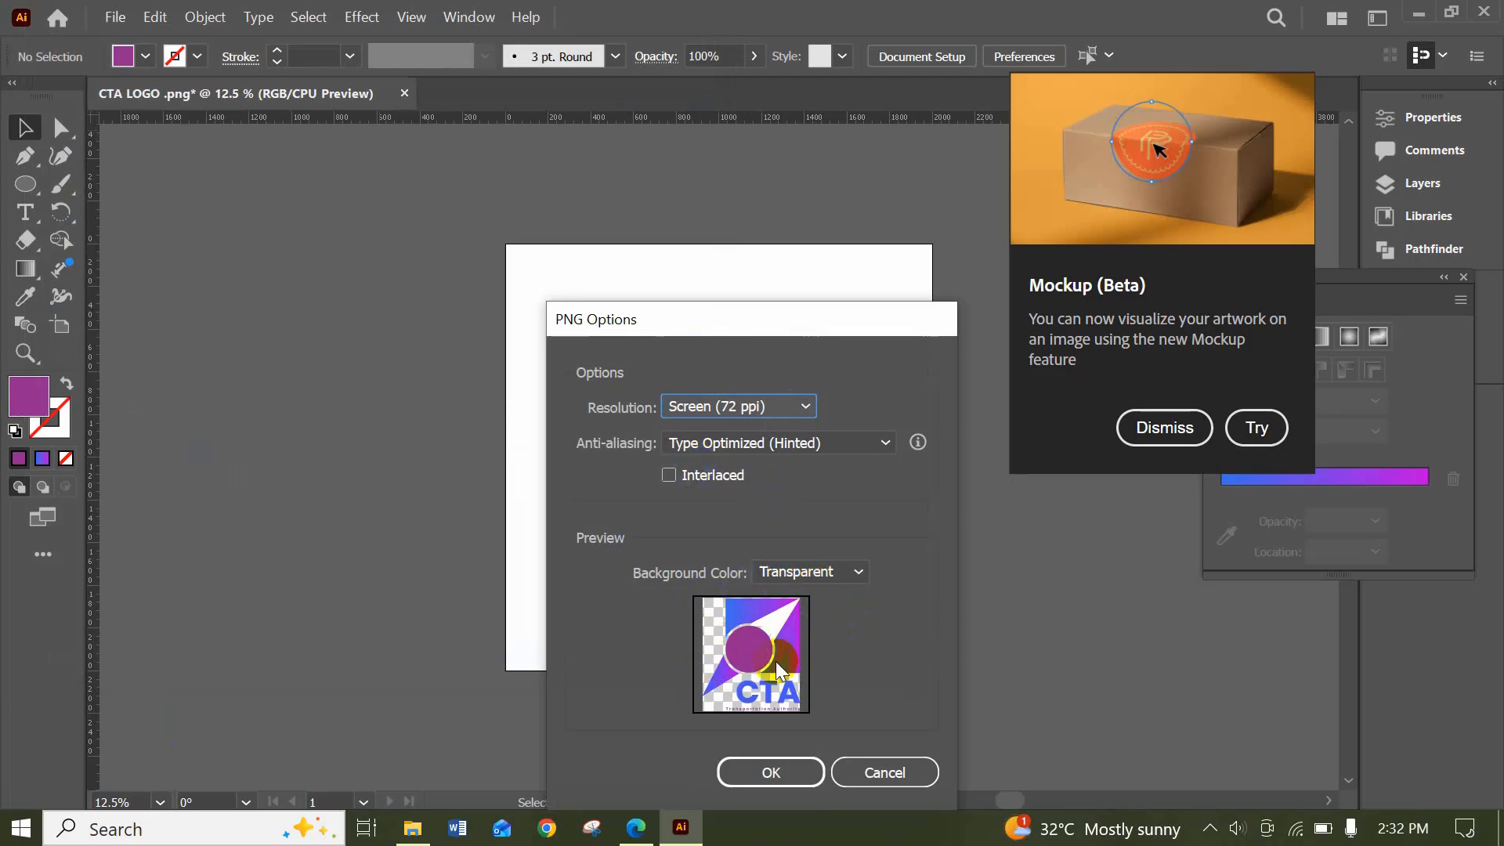
Set the PNG resolution to High (300 ppi), keep the transparent background, and complete the export
left_click(809, 406)
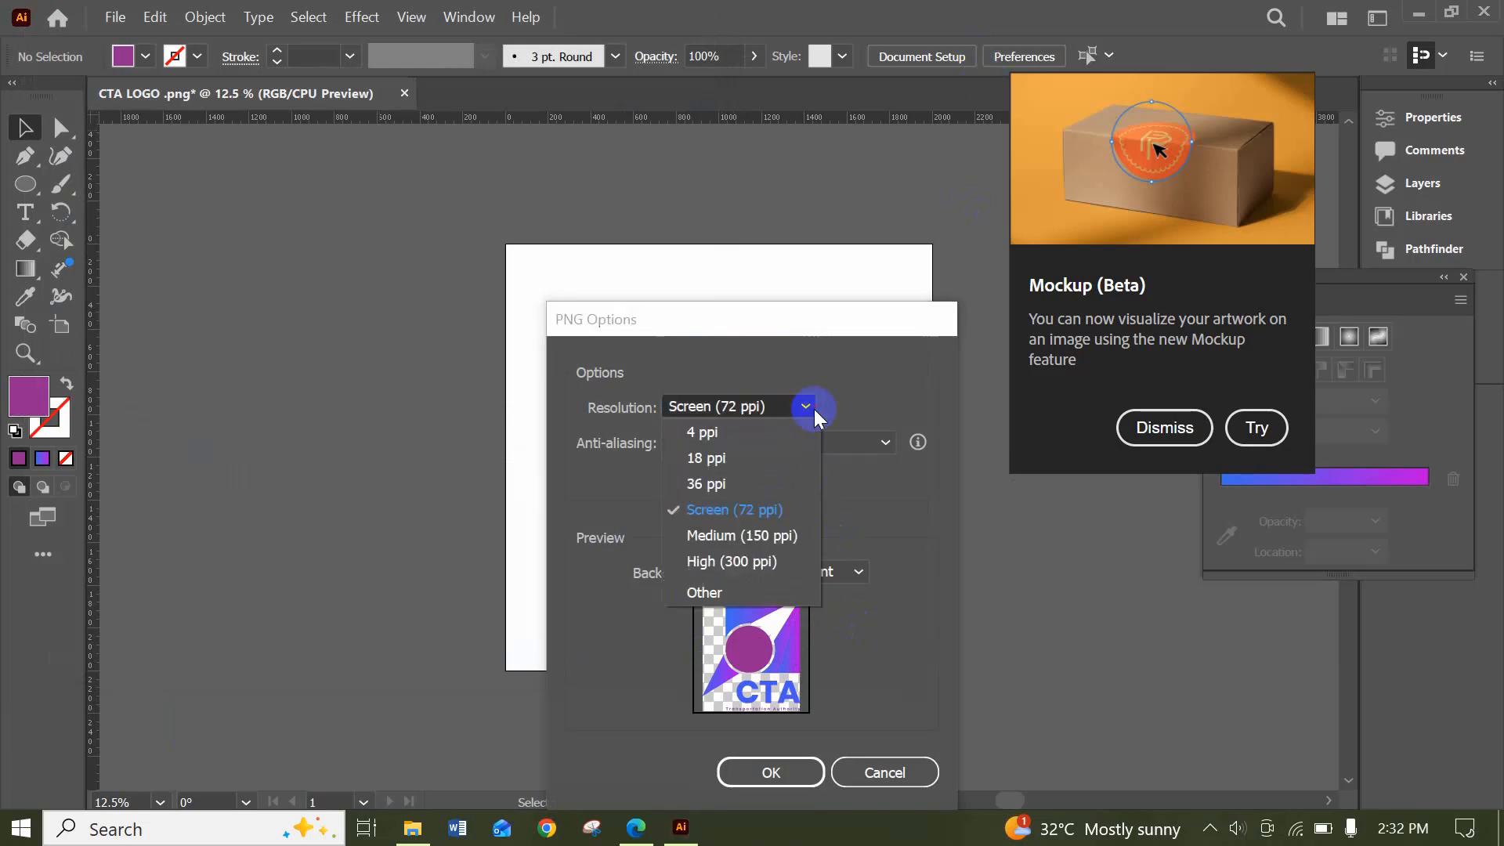
left_click(763, 562)
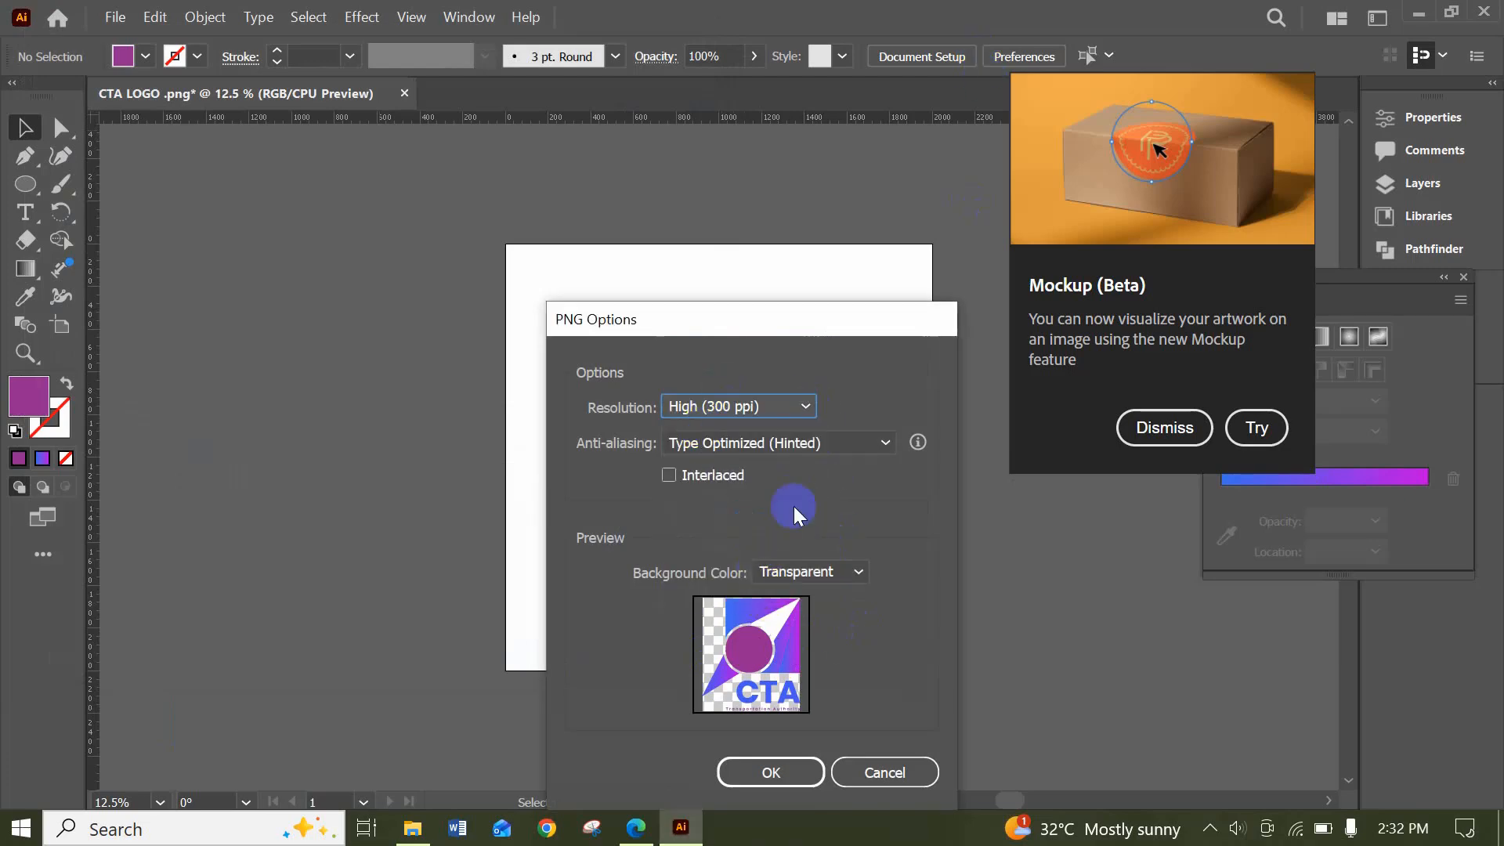
left_click(786, 772)
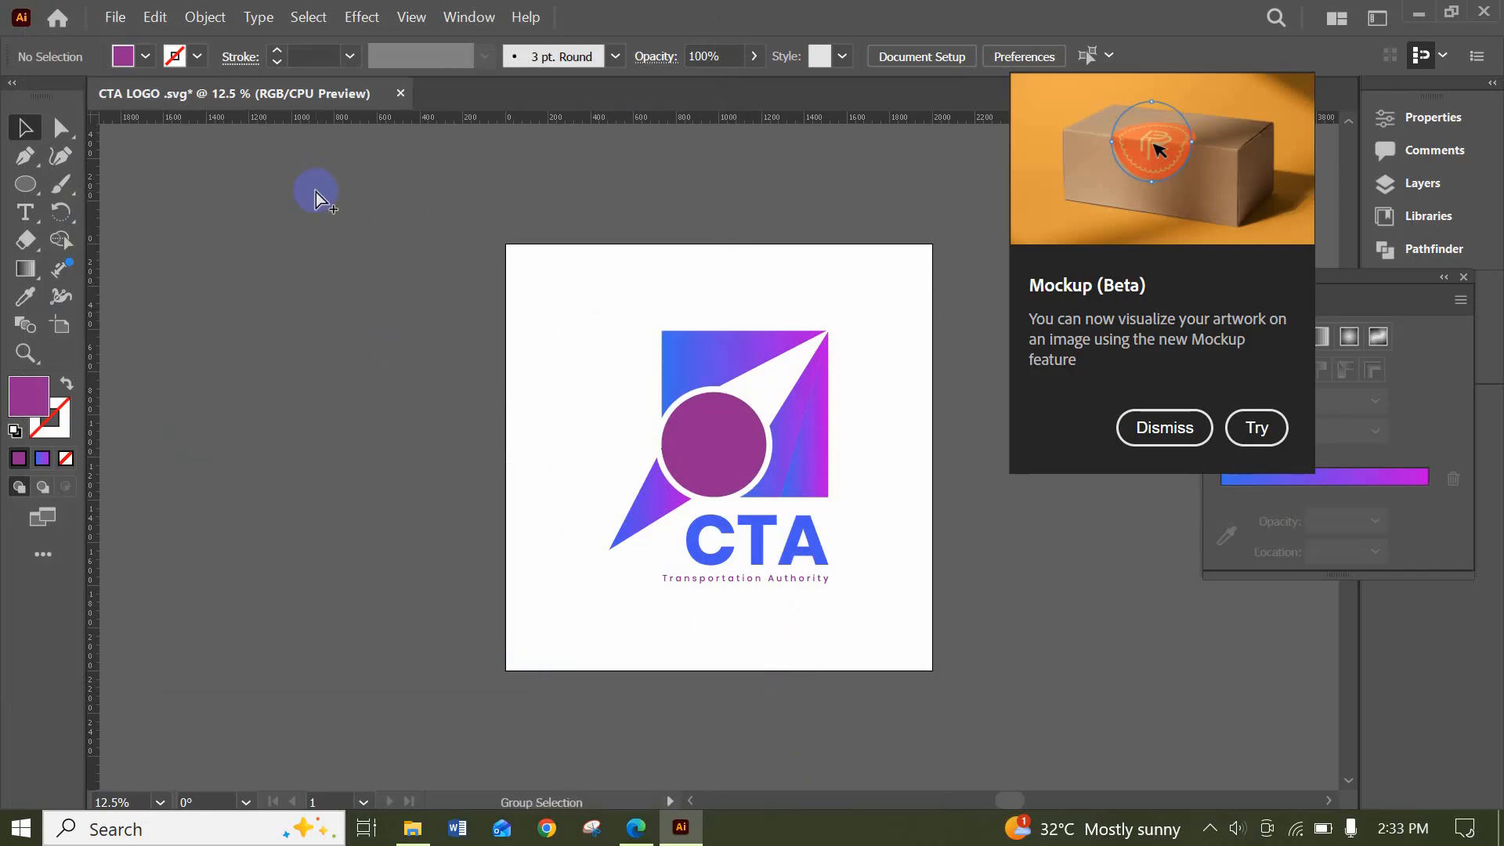
Undo the deletion of the colour swatches, deselect them, and save the CTA LOGO SVG document
key("ctrl+z")
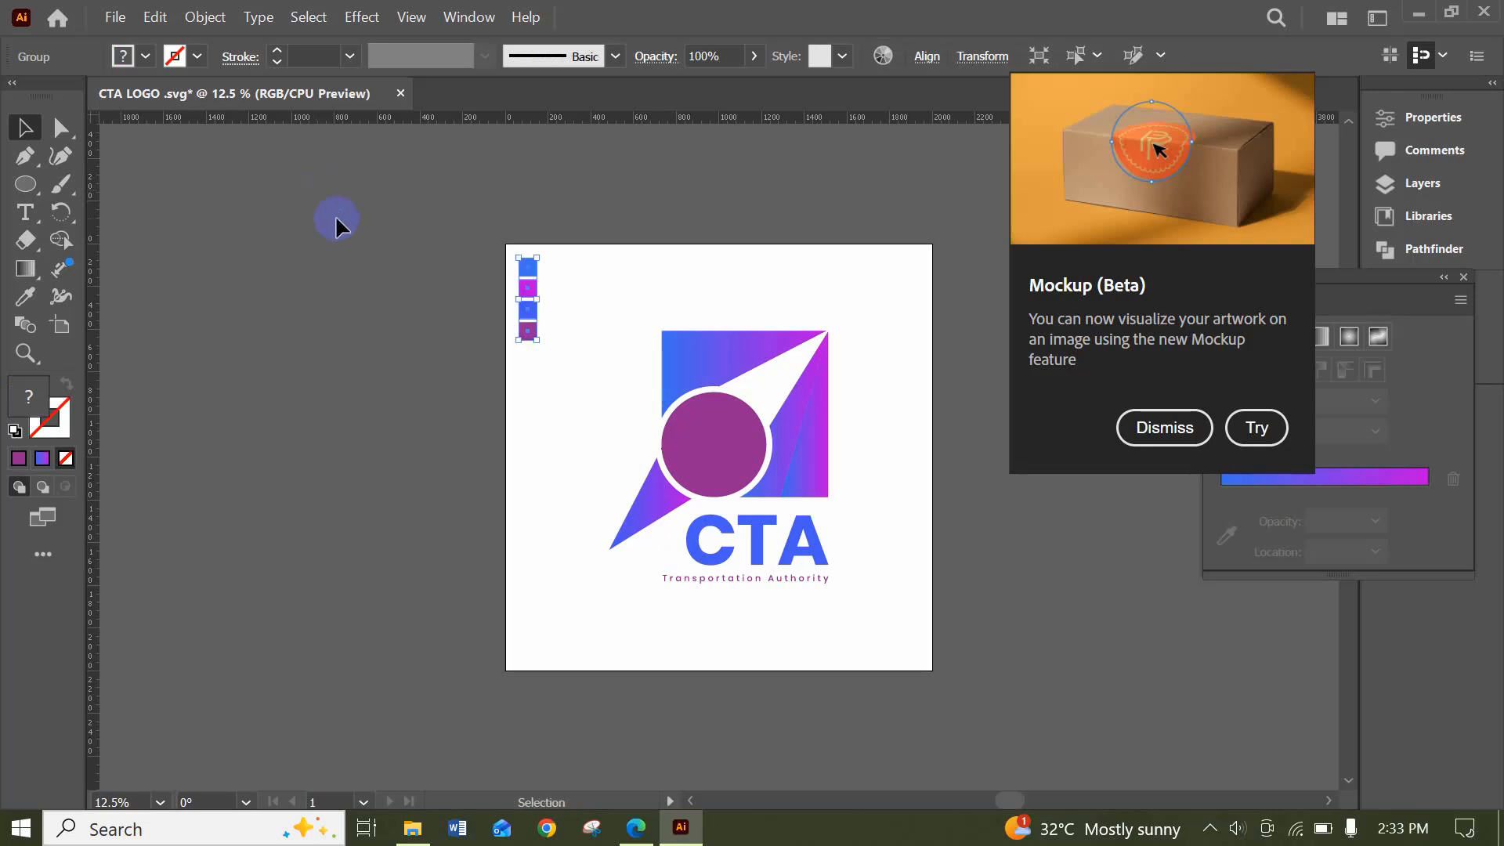
left_click(337, 220)
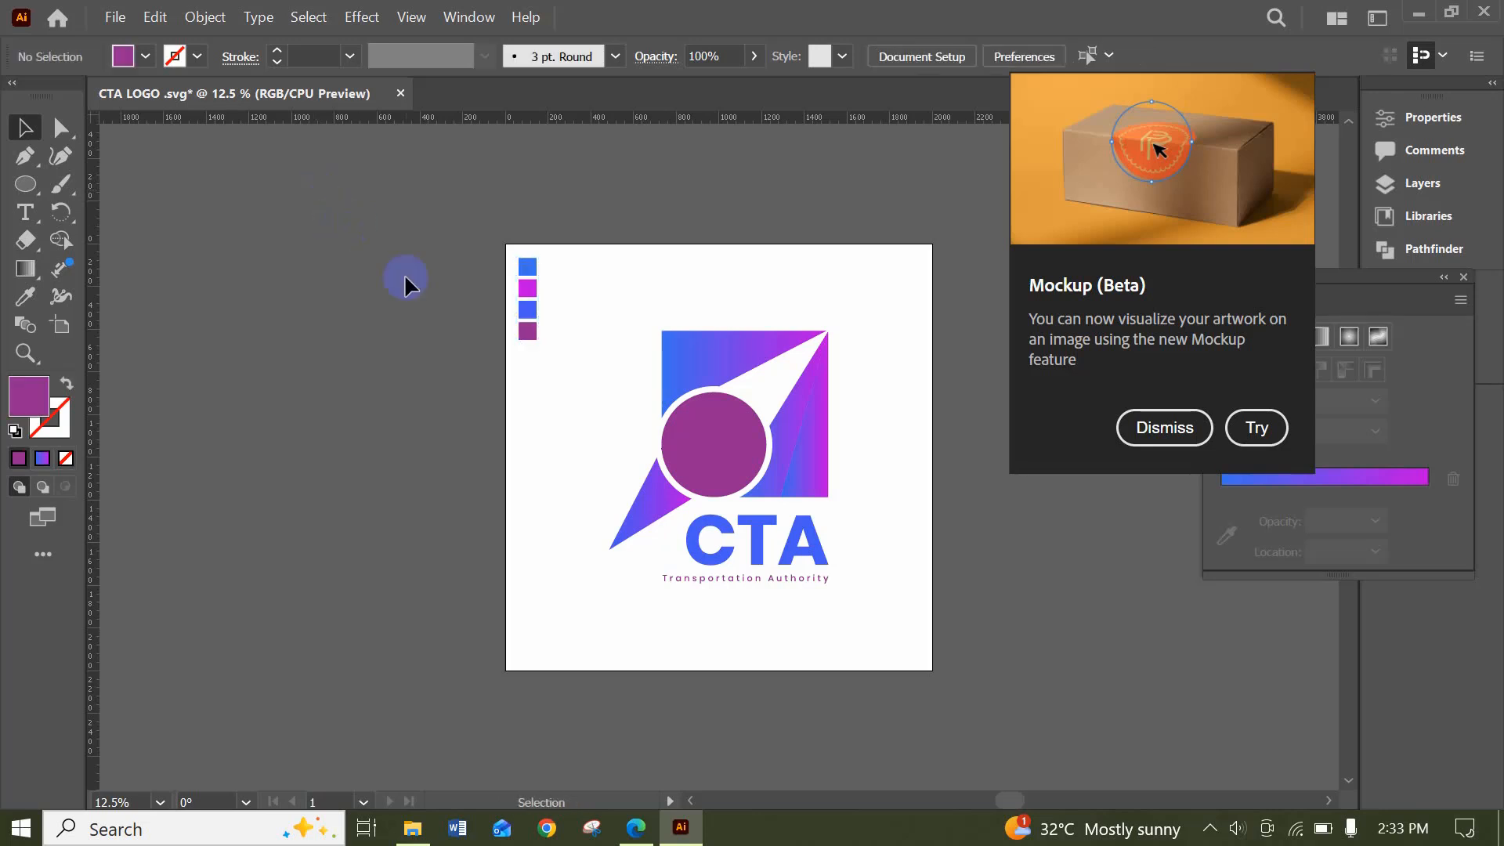
left_click(116, 16)
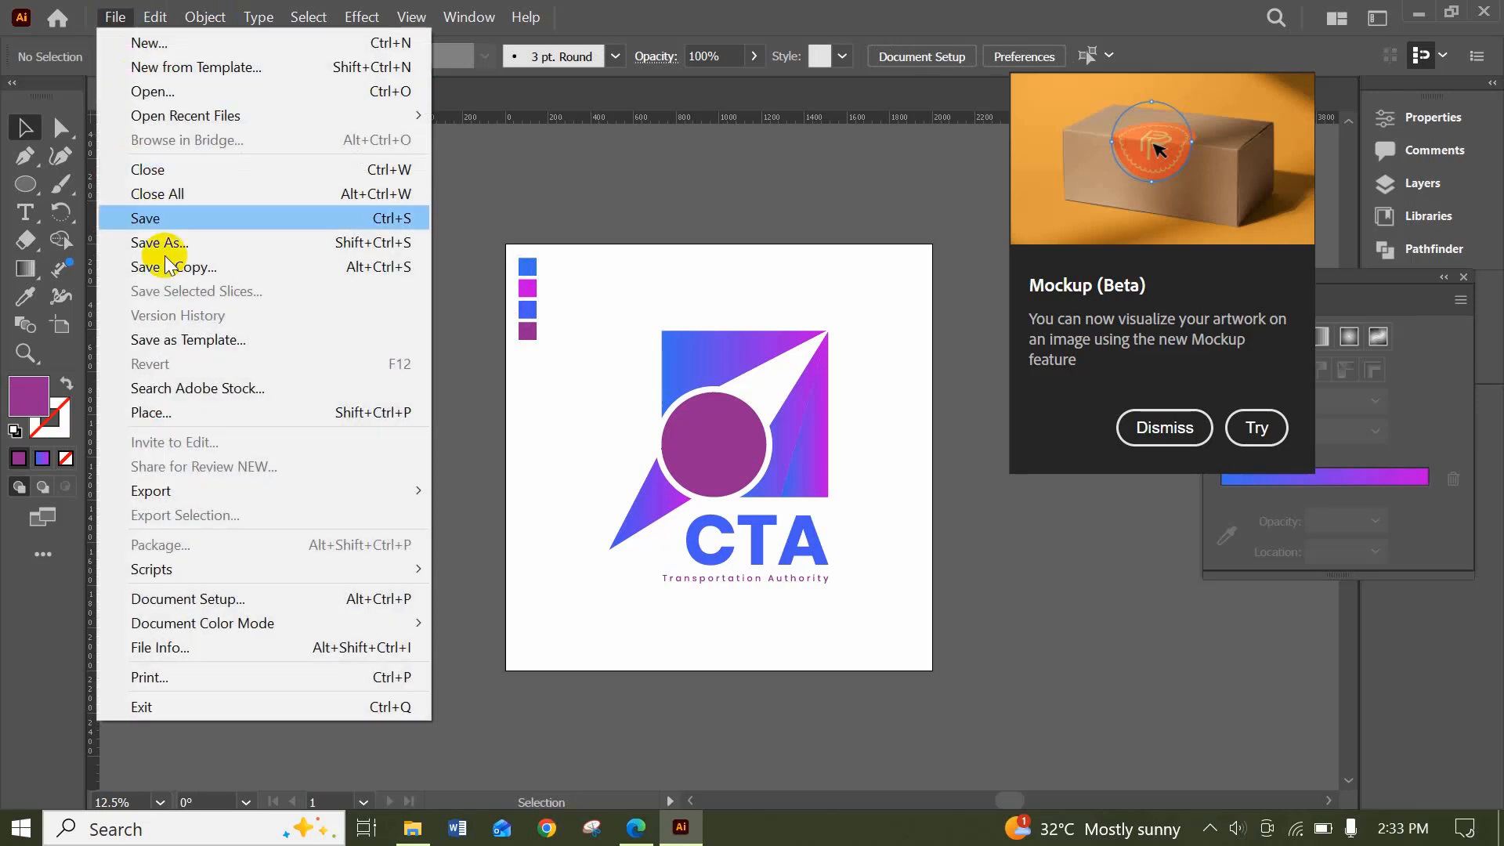
left_click(145, 220)
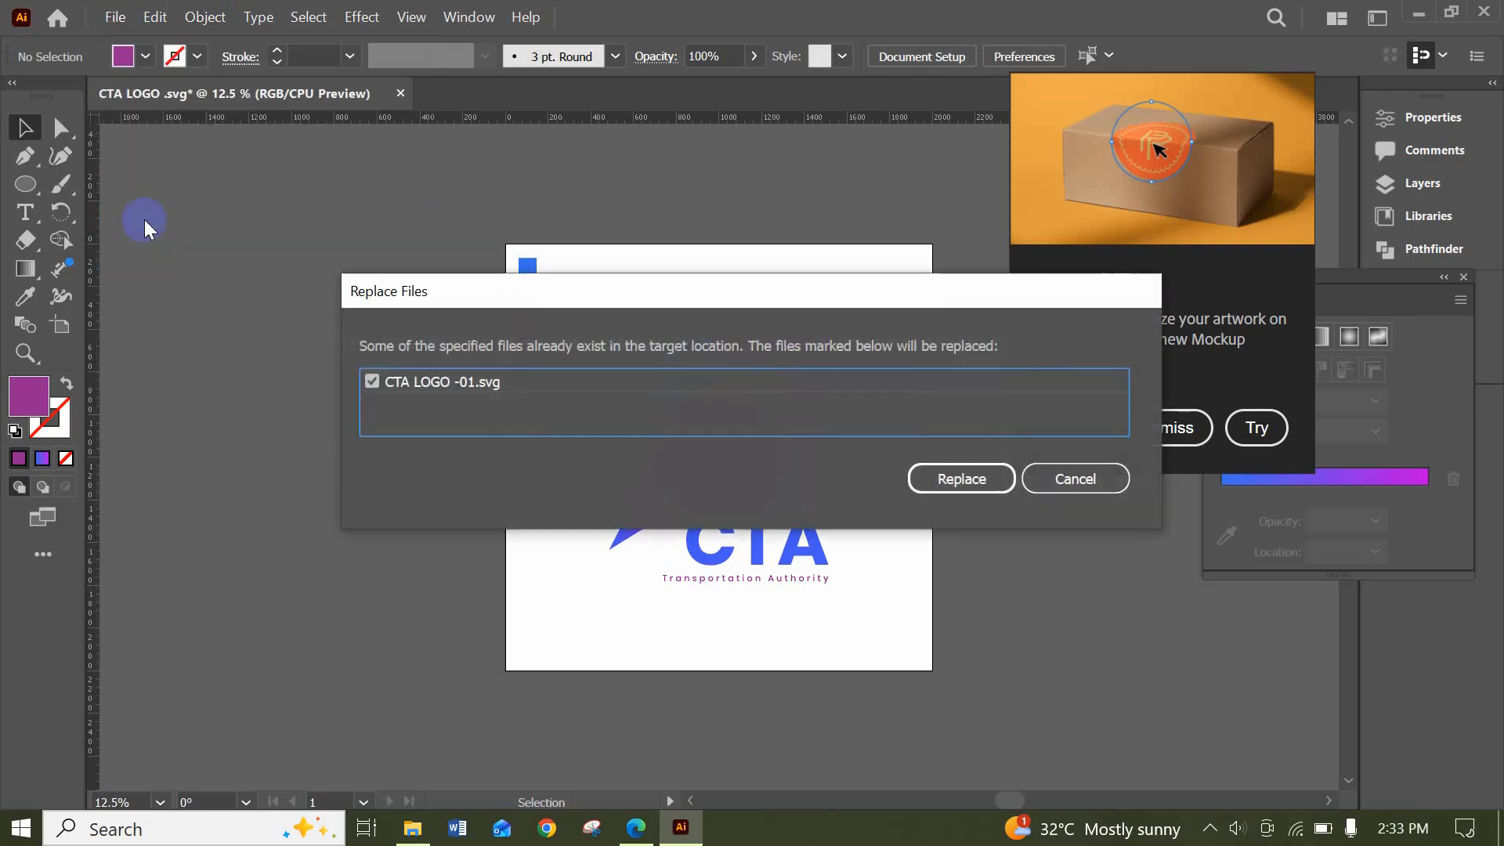